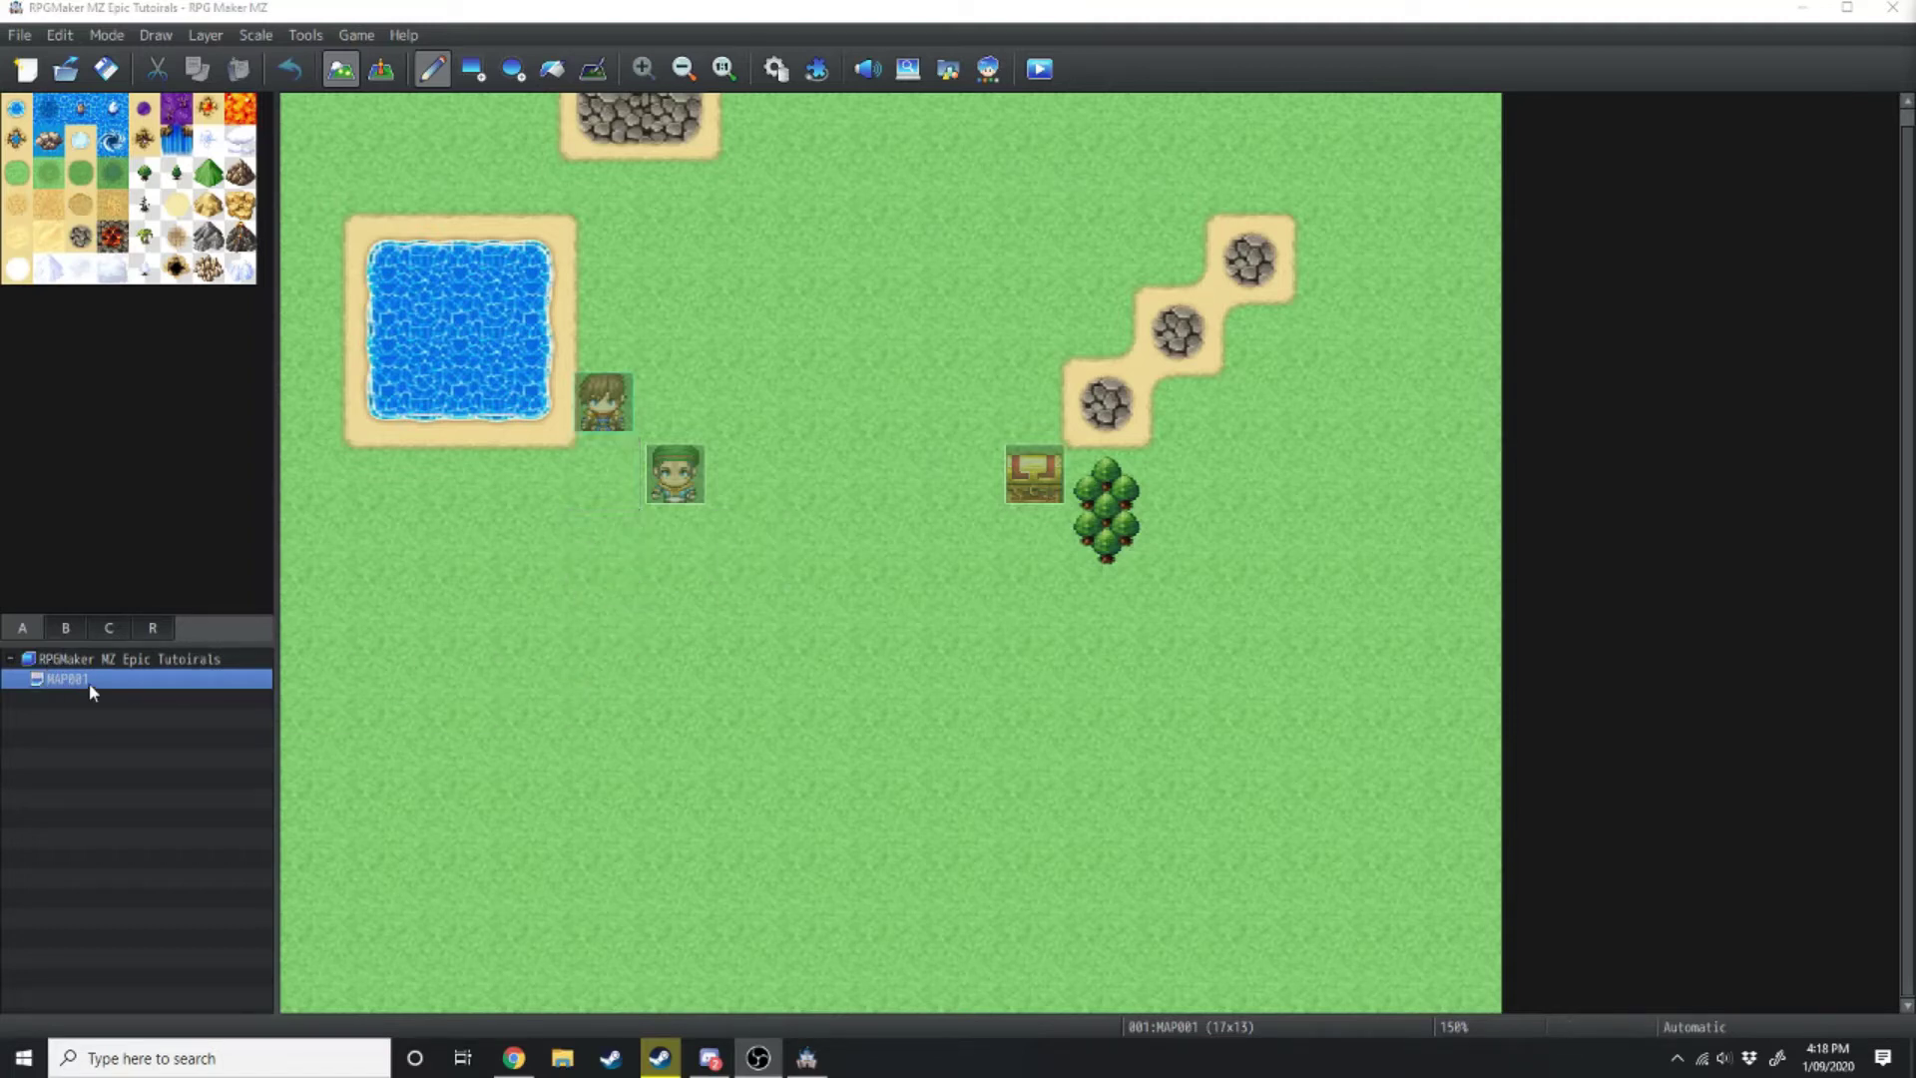
Create a new map called 'World Map', display name 'Gaia', on the 0001 Overworld tileset
right_click(95, 661)
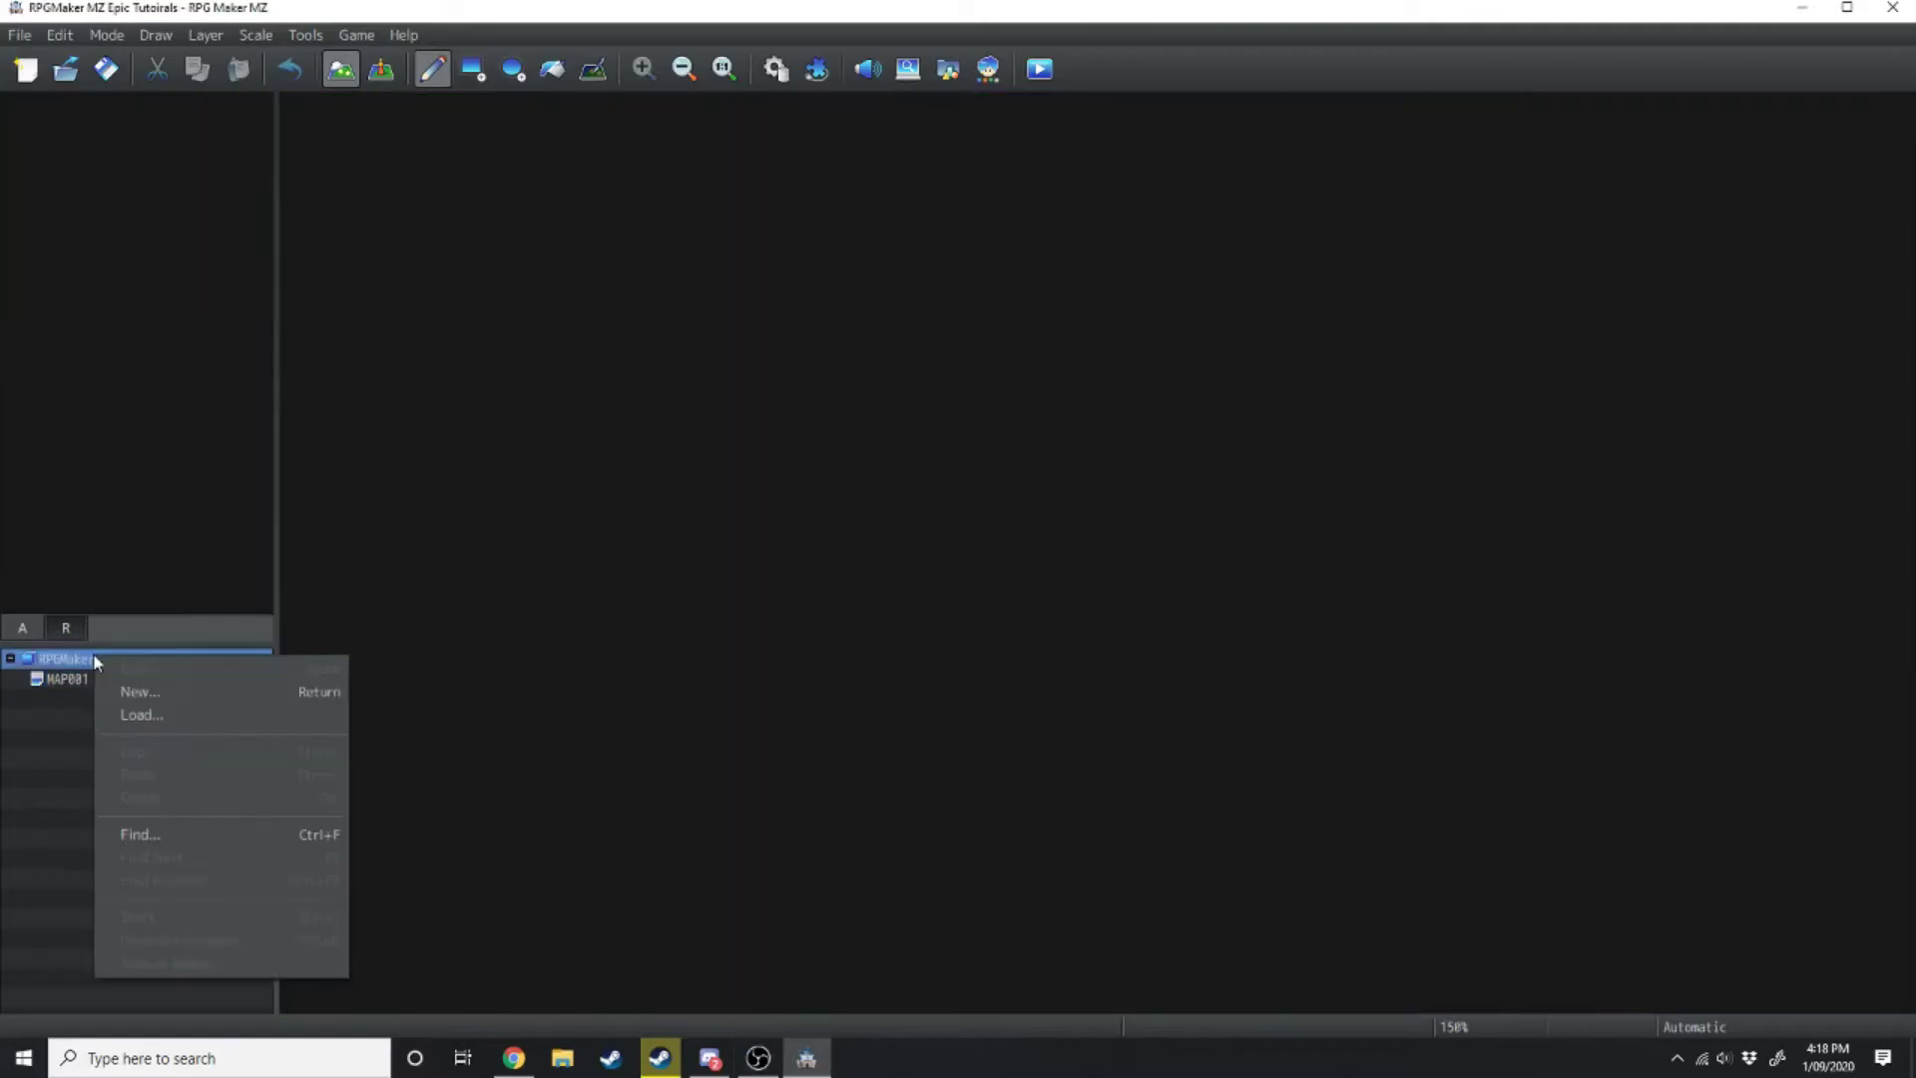
click(158, 691)
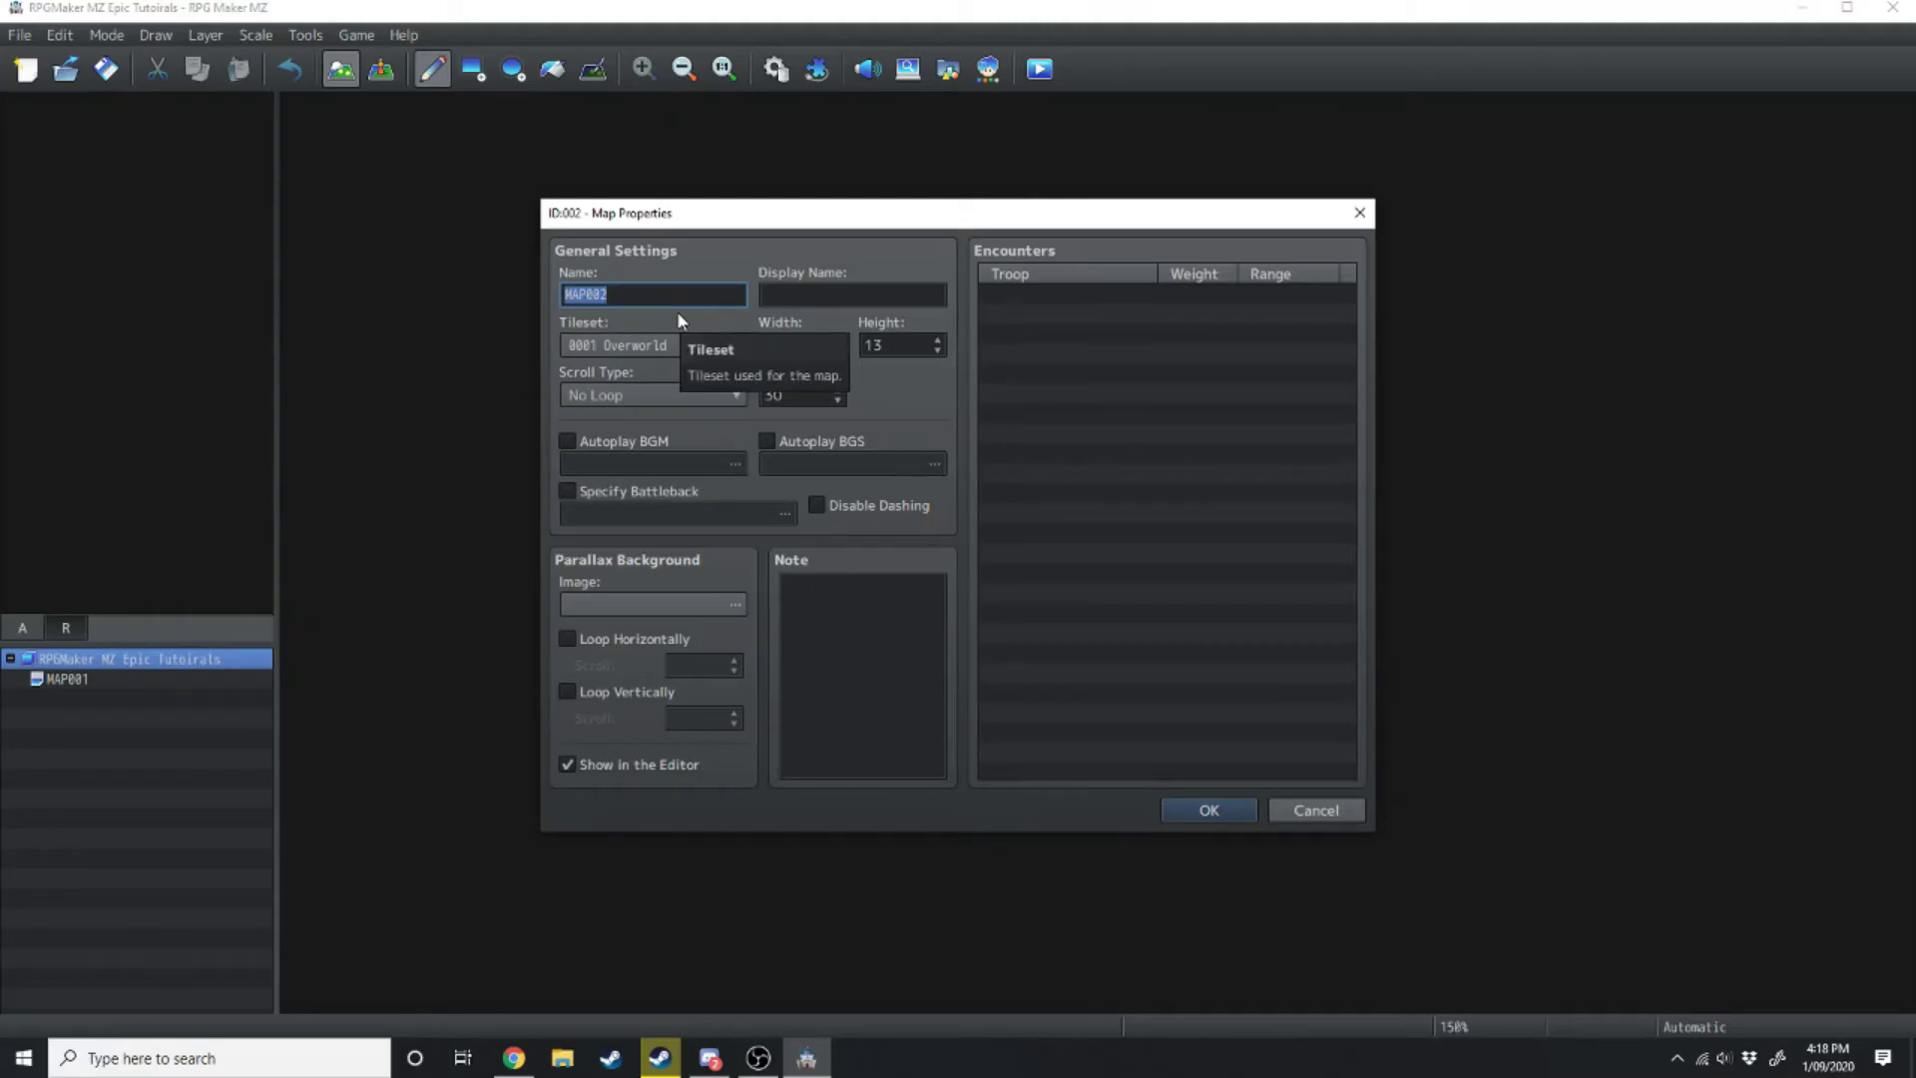
text(World Map)
click(818, 307)
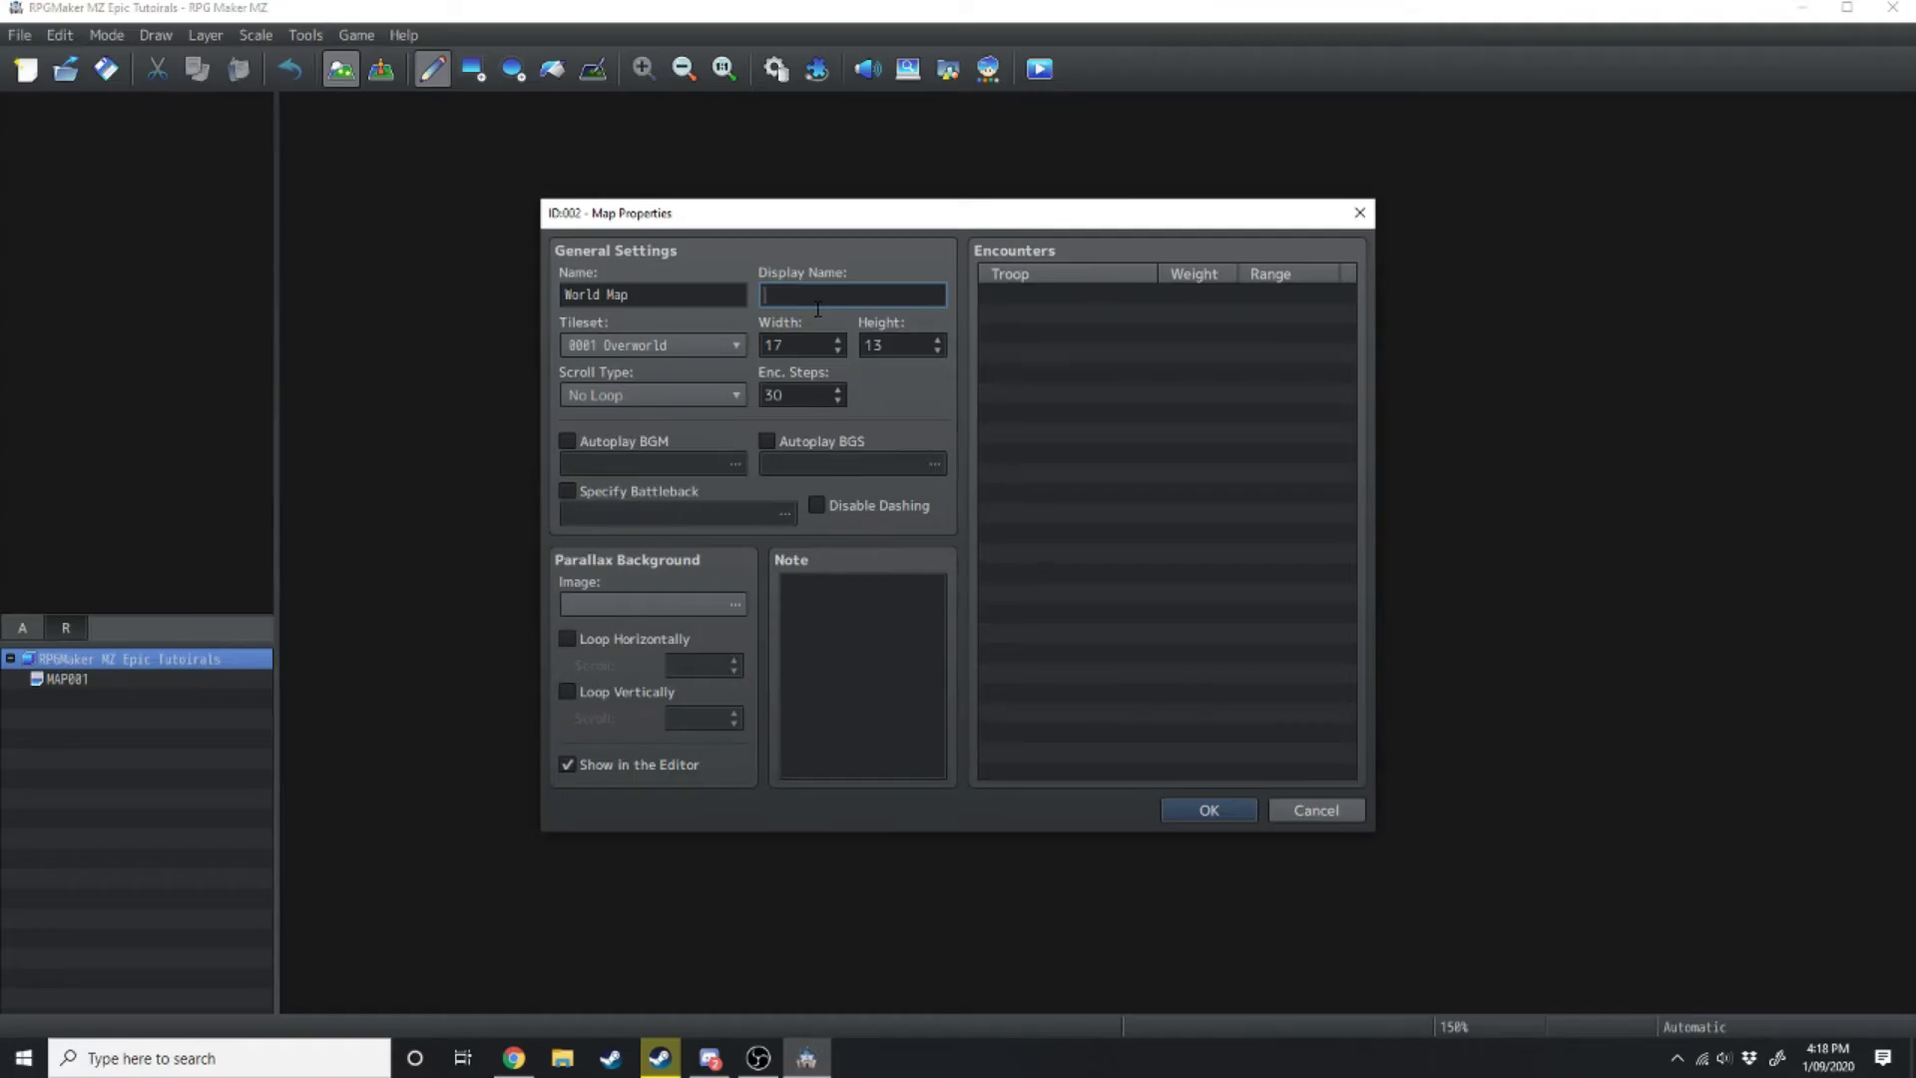
text(Gaia)
click(698, 351)
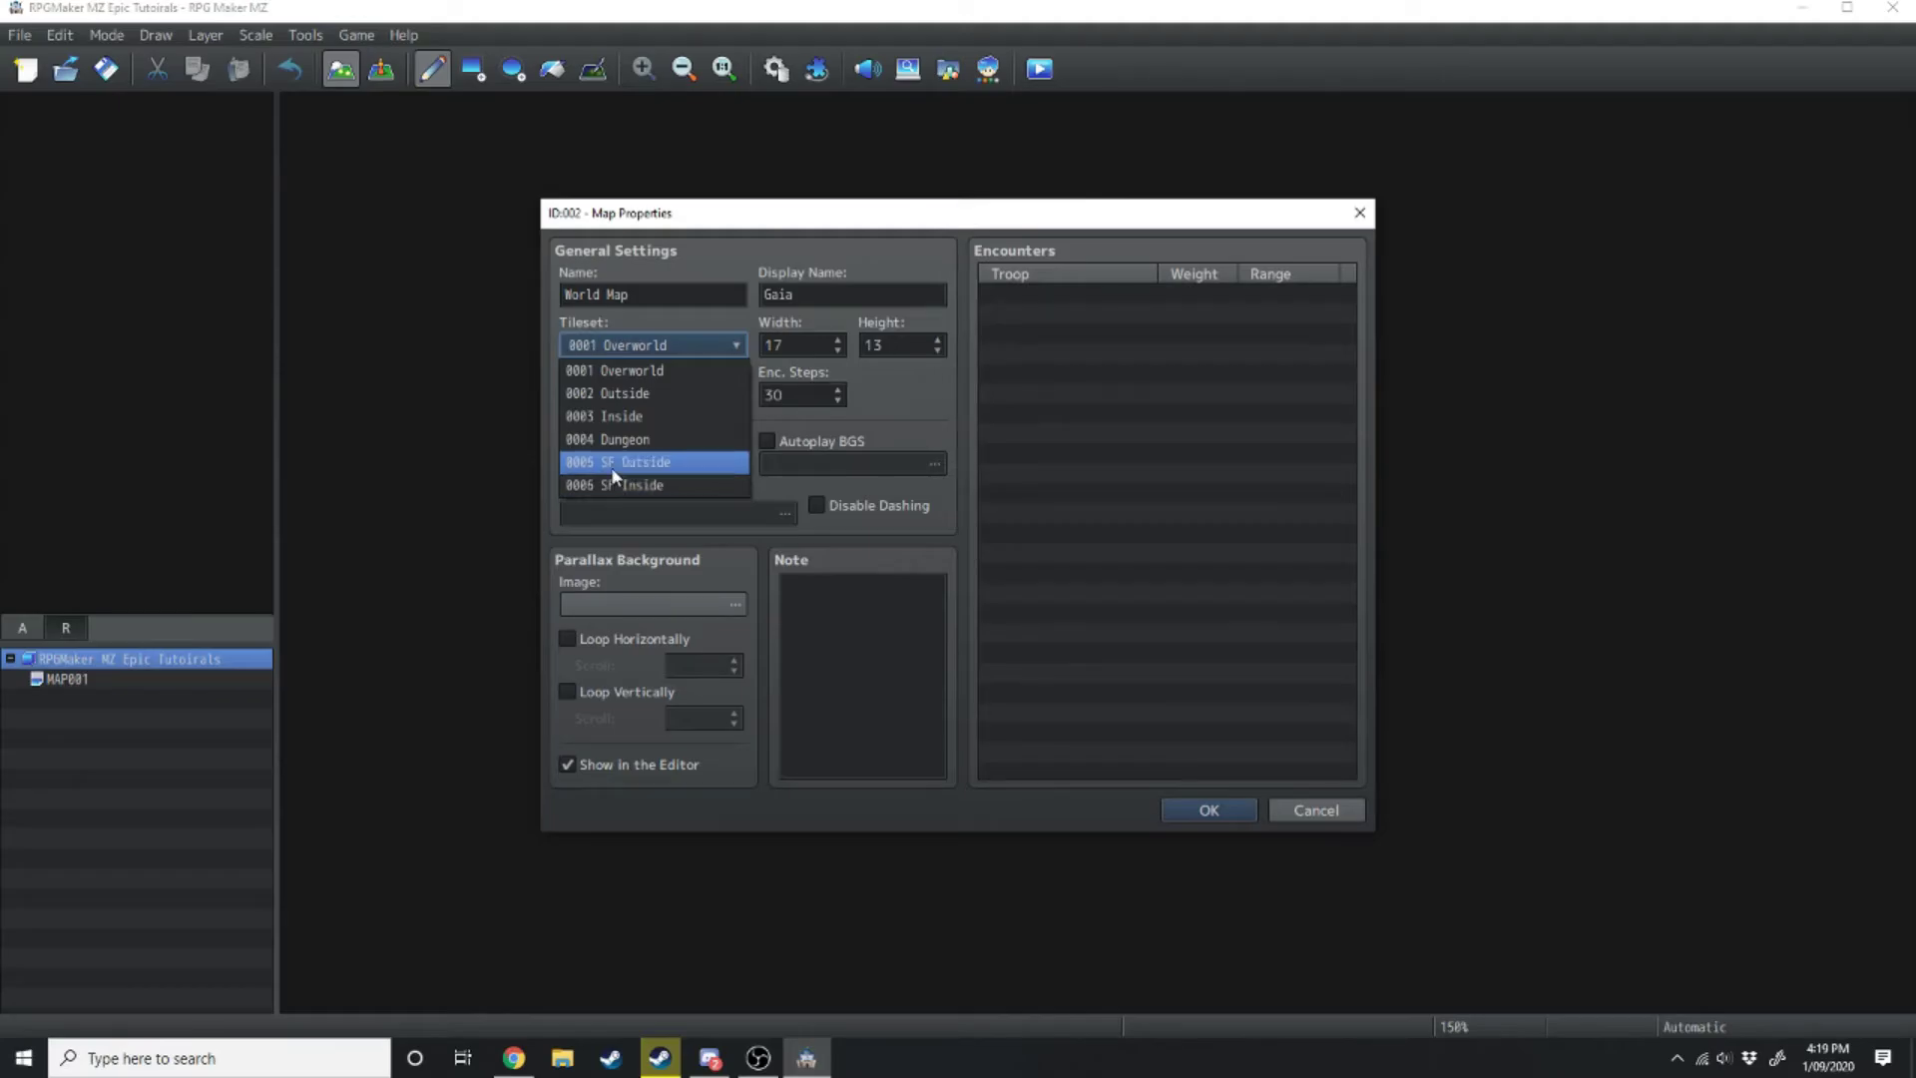
click(645, 379)
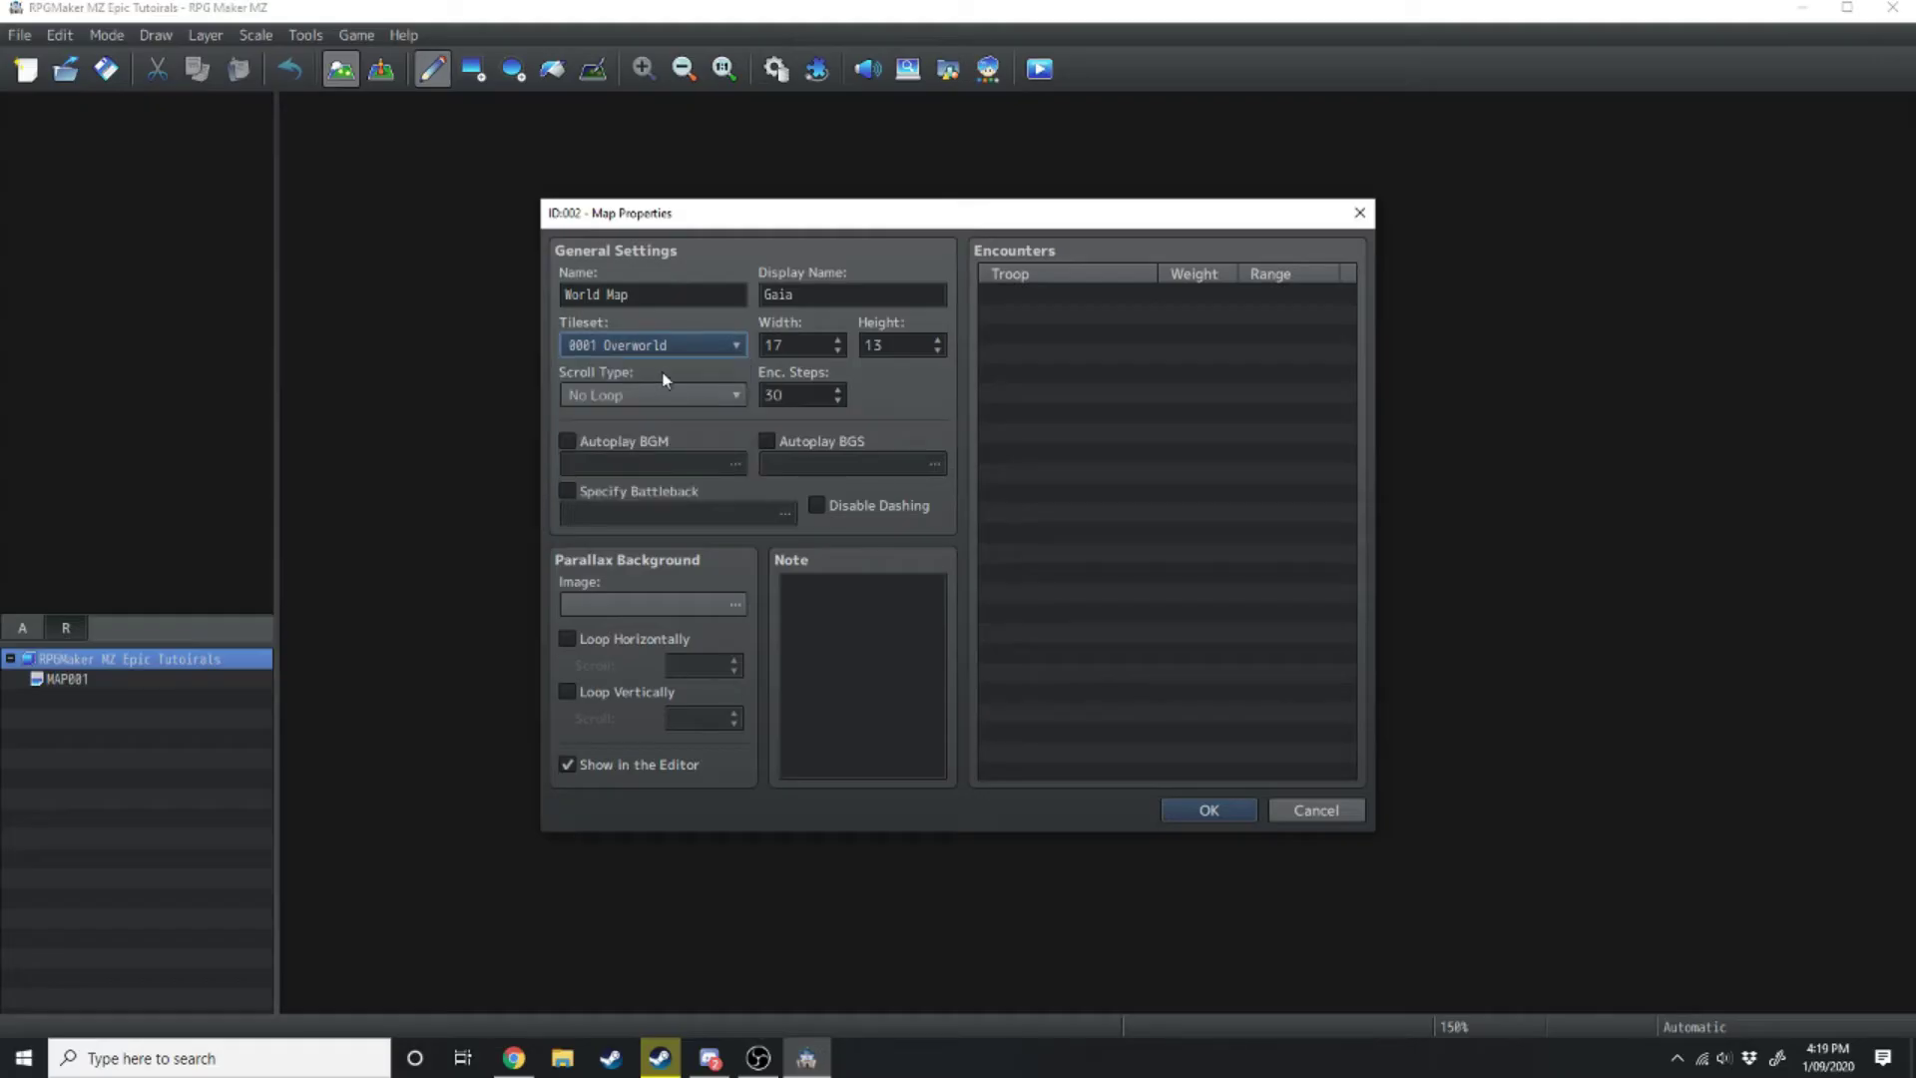
Set the map size to 30×30 tiles and the encounter steps to 50
key(Tab)
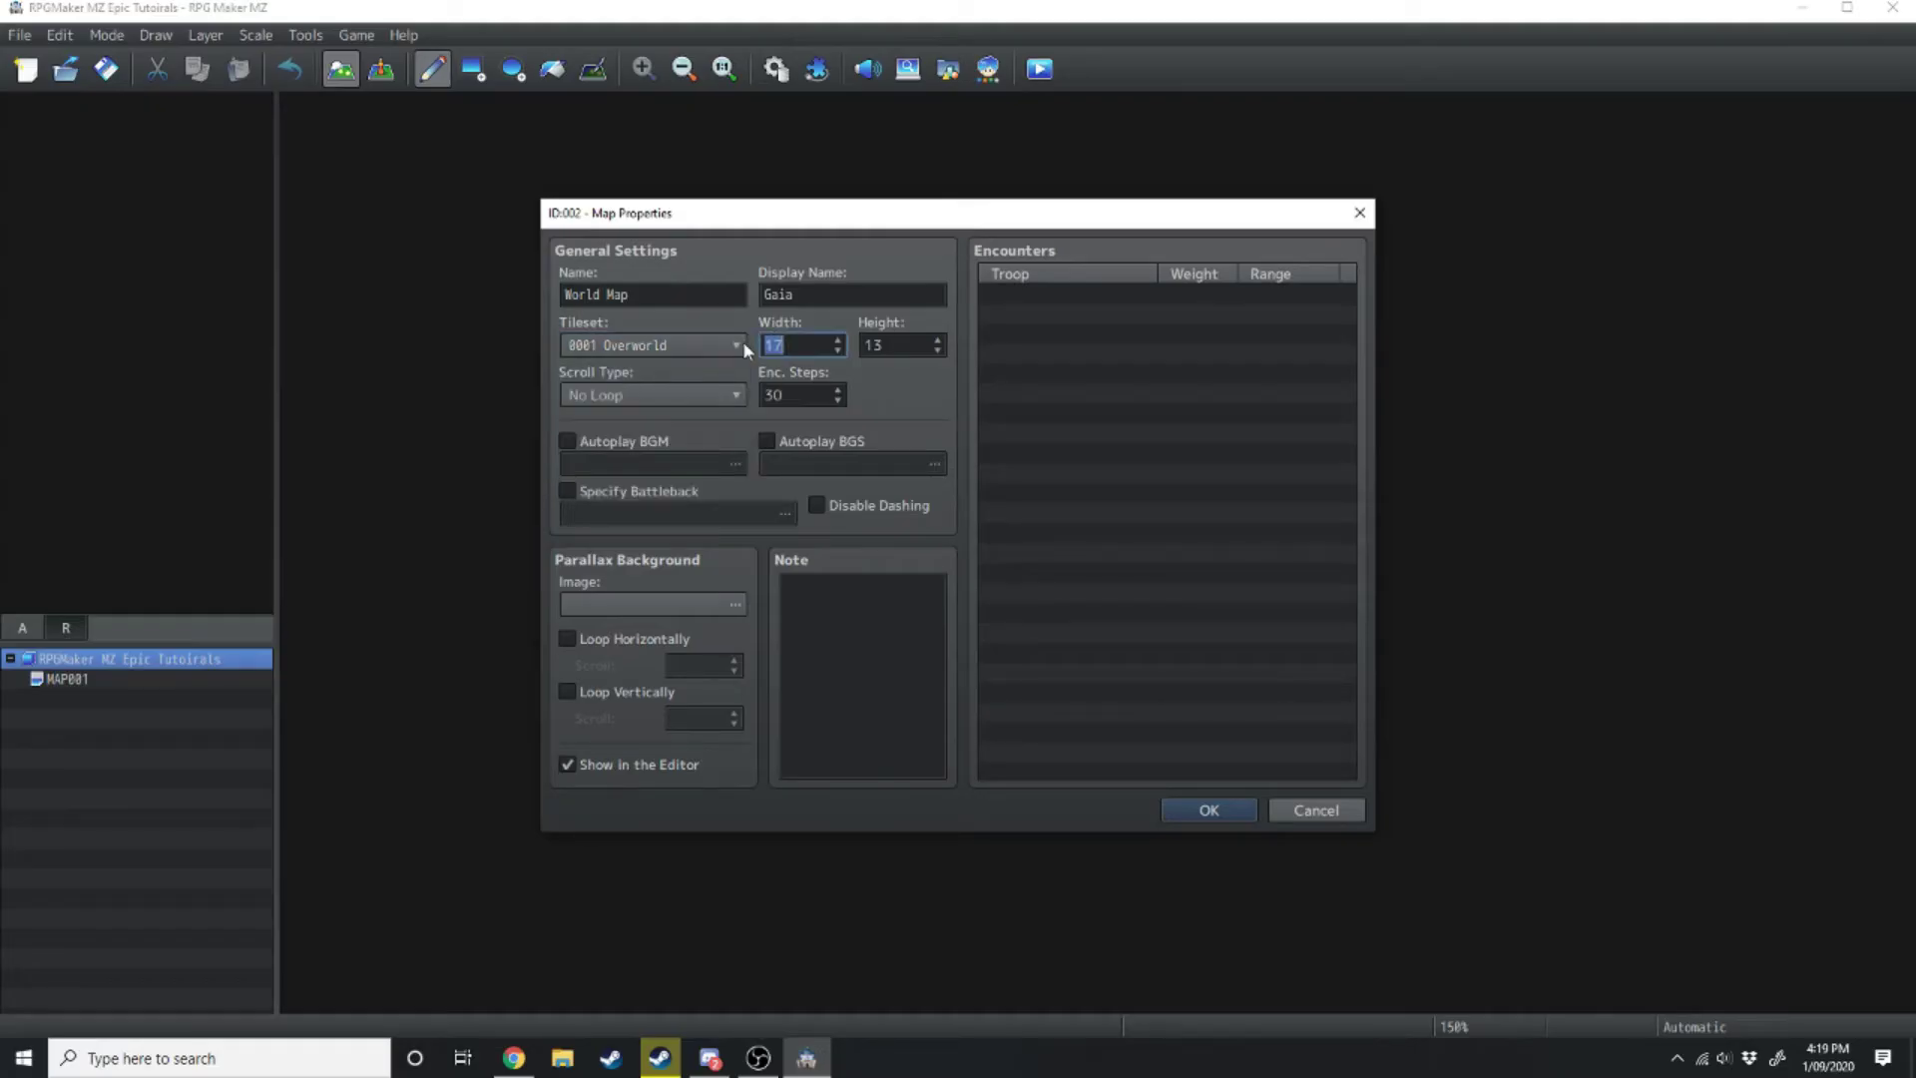
key(Tab)
text(30)
mouse_move(804, 396)
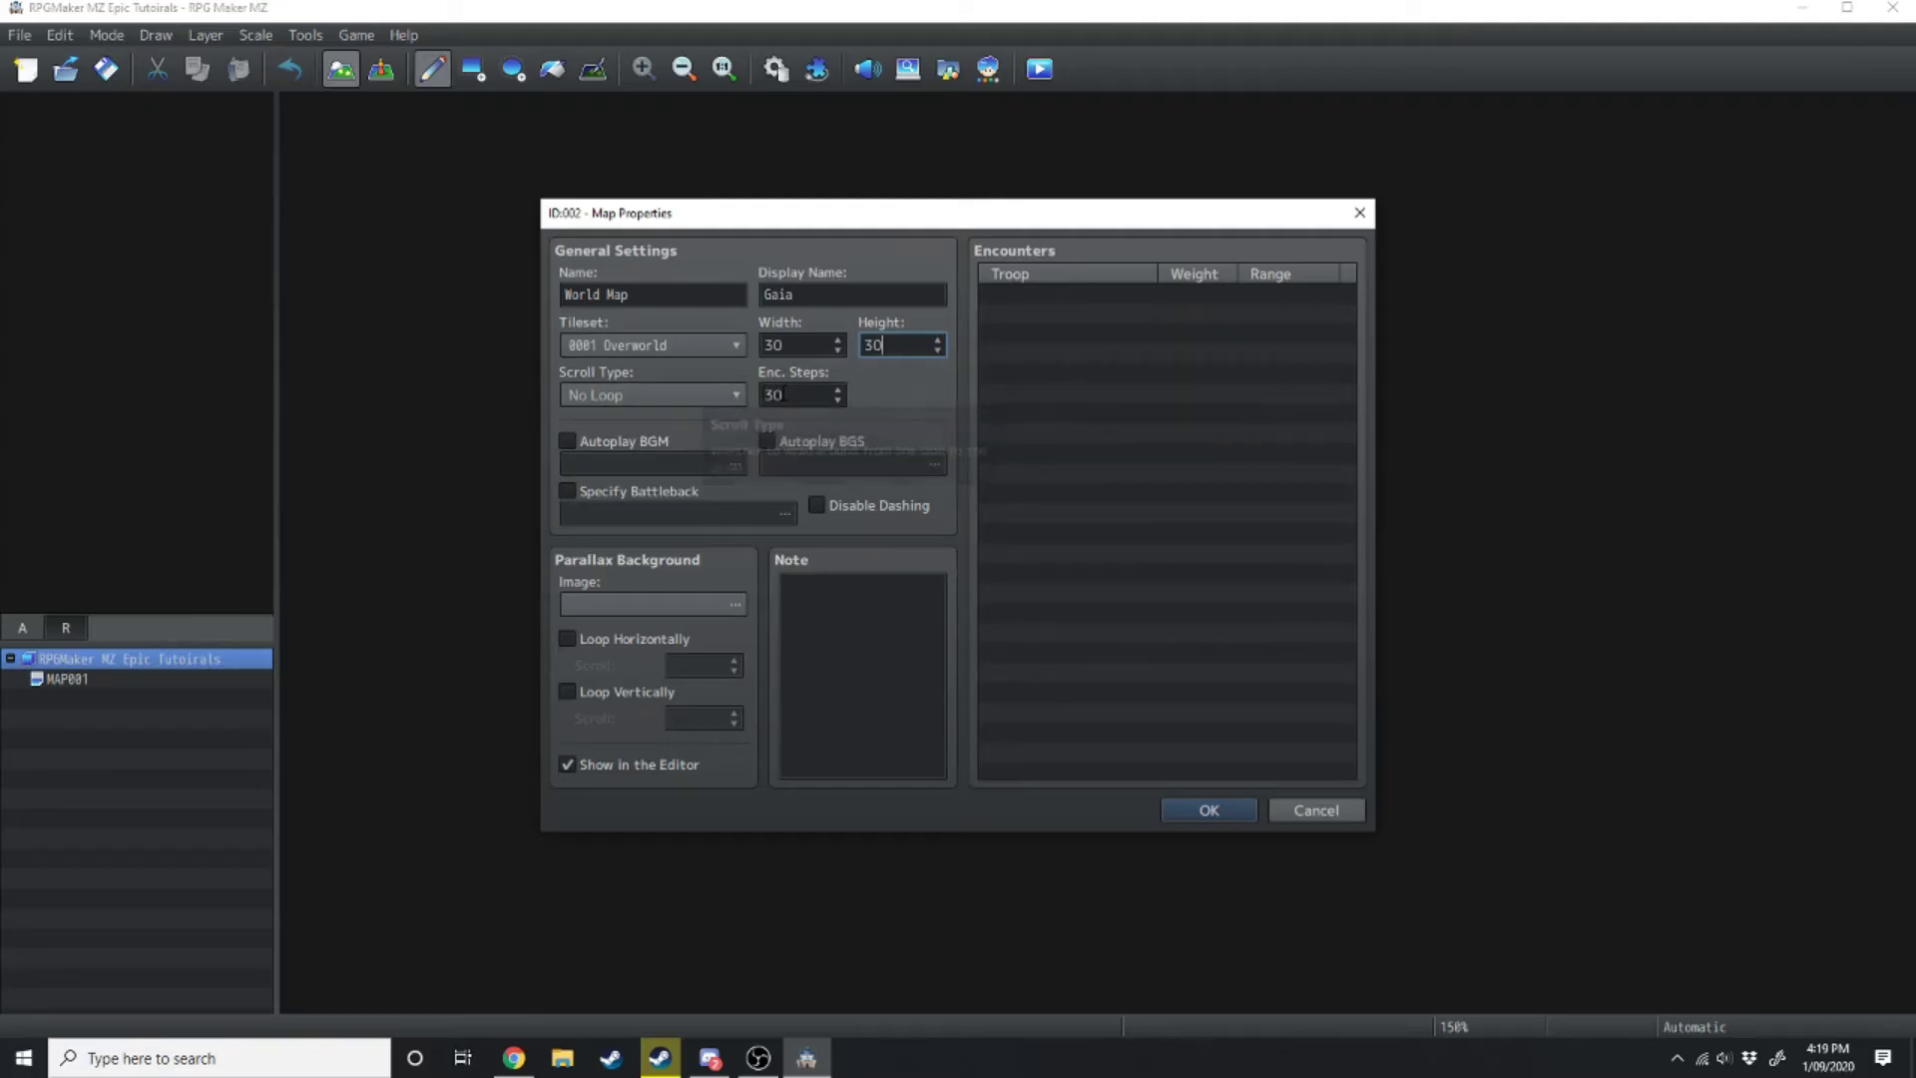
key(Tab)
text(50)
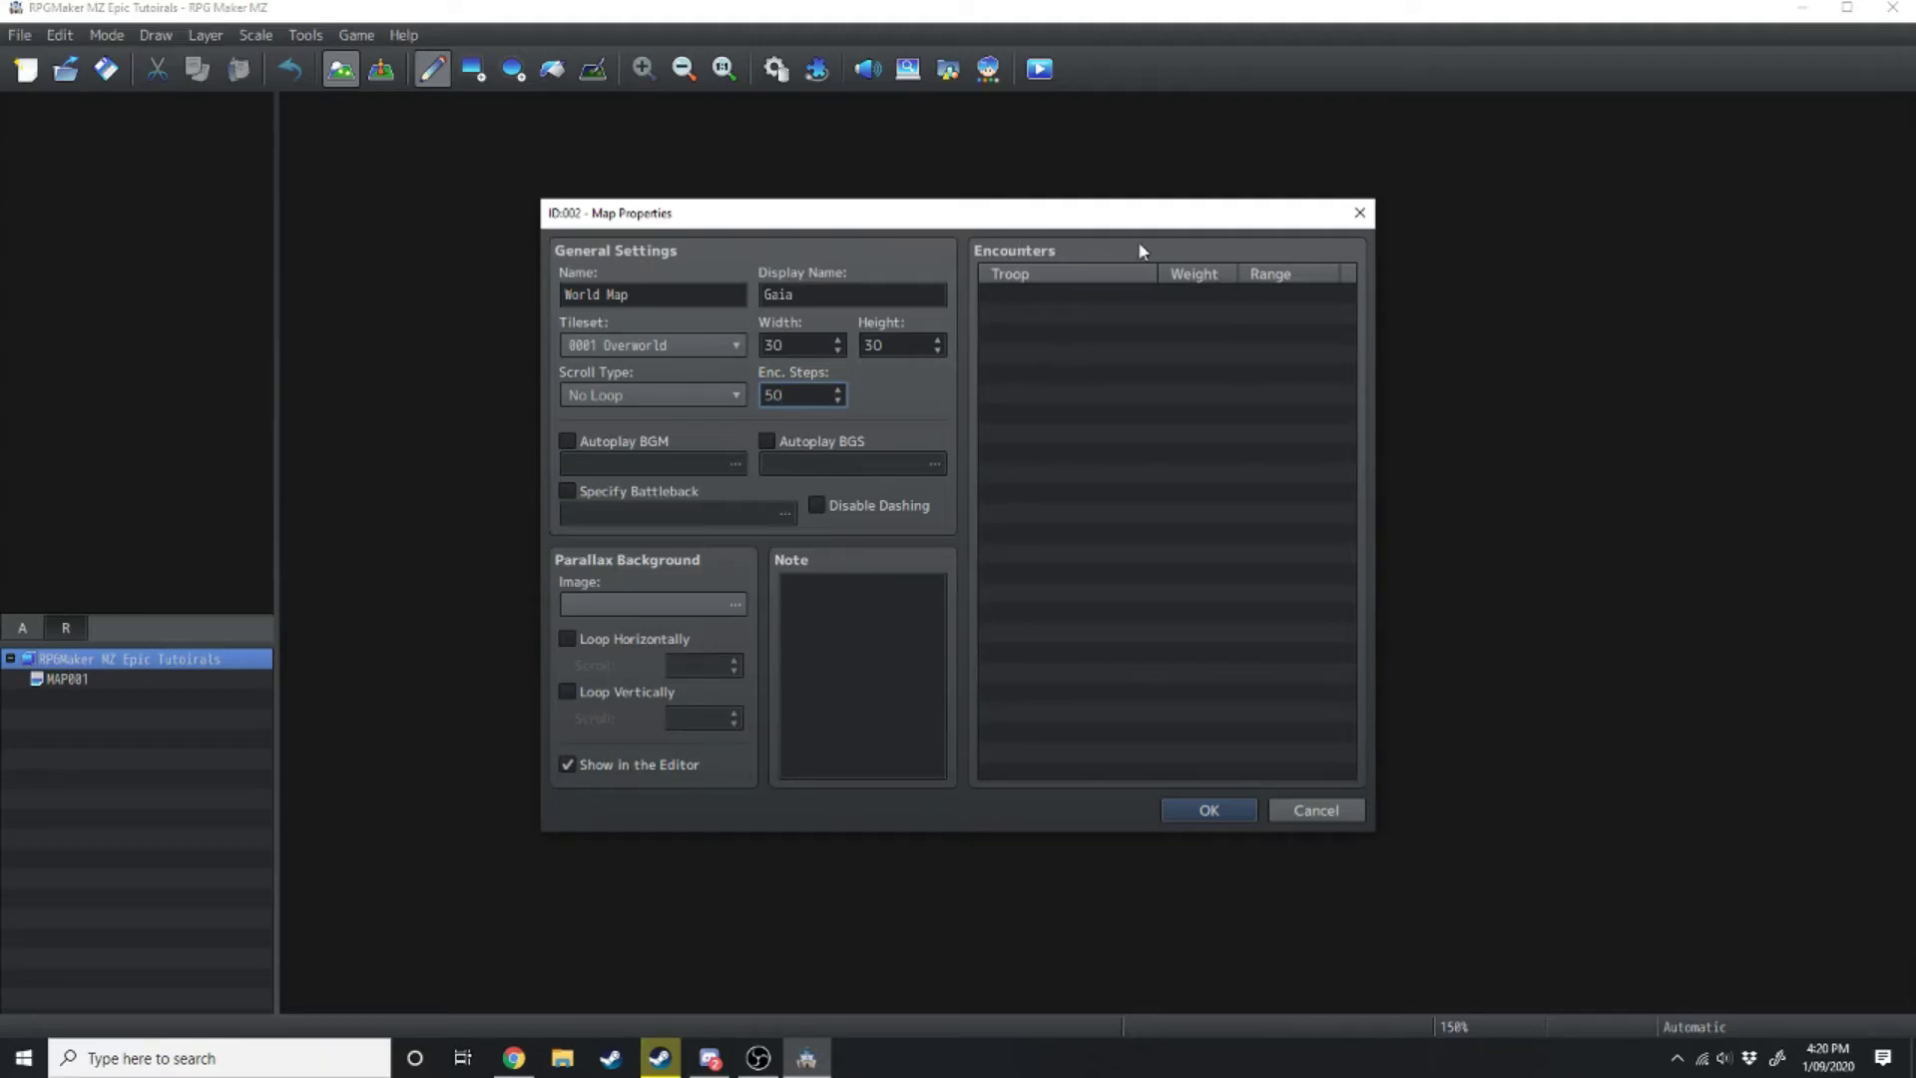
Start an encounter entry, browse the troop list, cancel it, and enable Autoplay BGM
click(1012, 294)
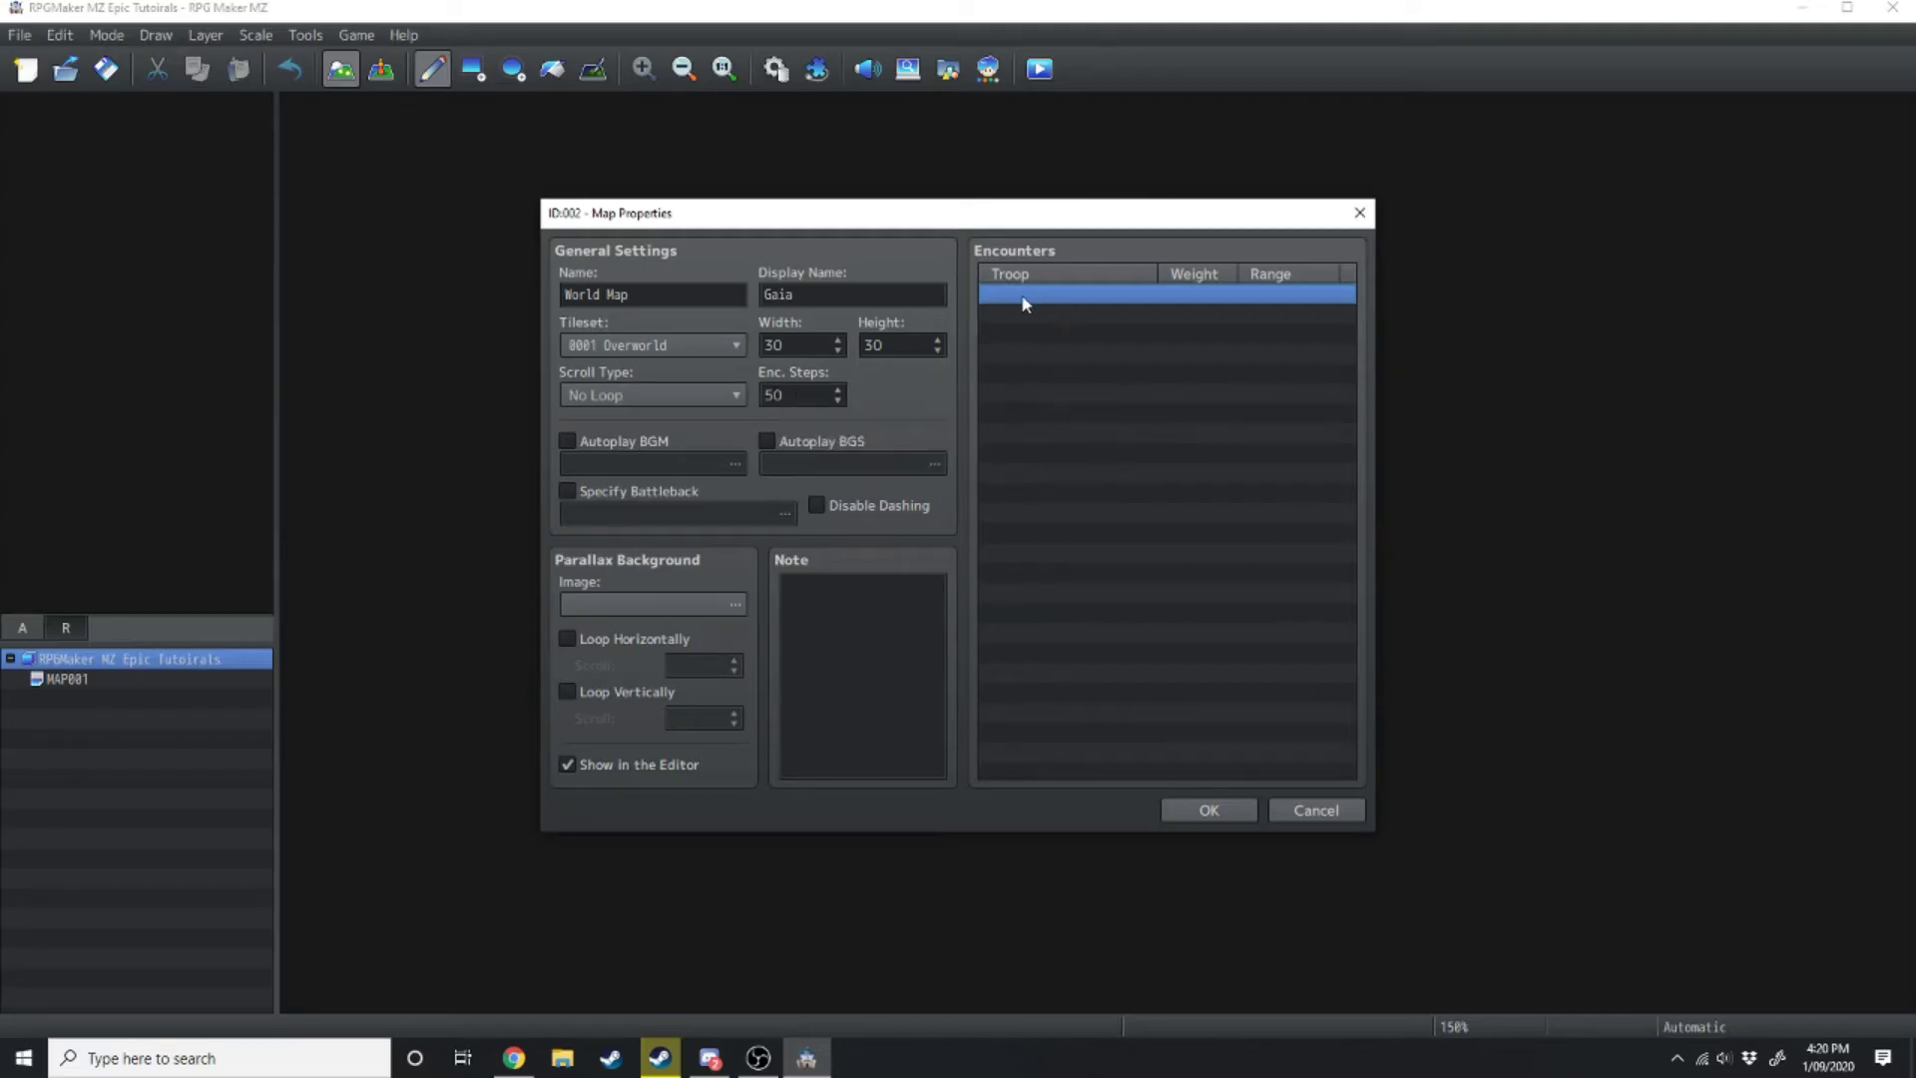
double_click(1046, 299)
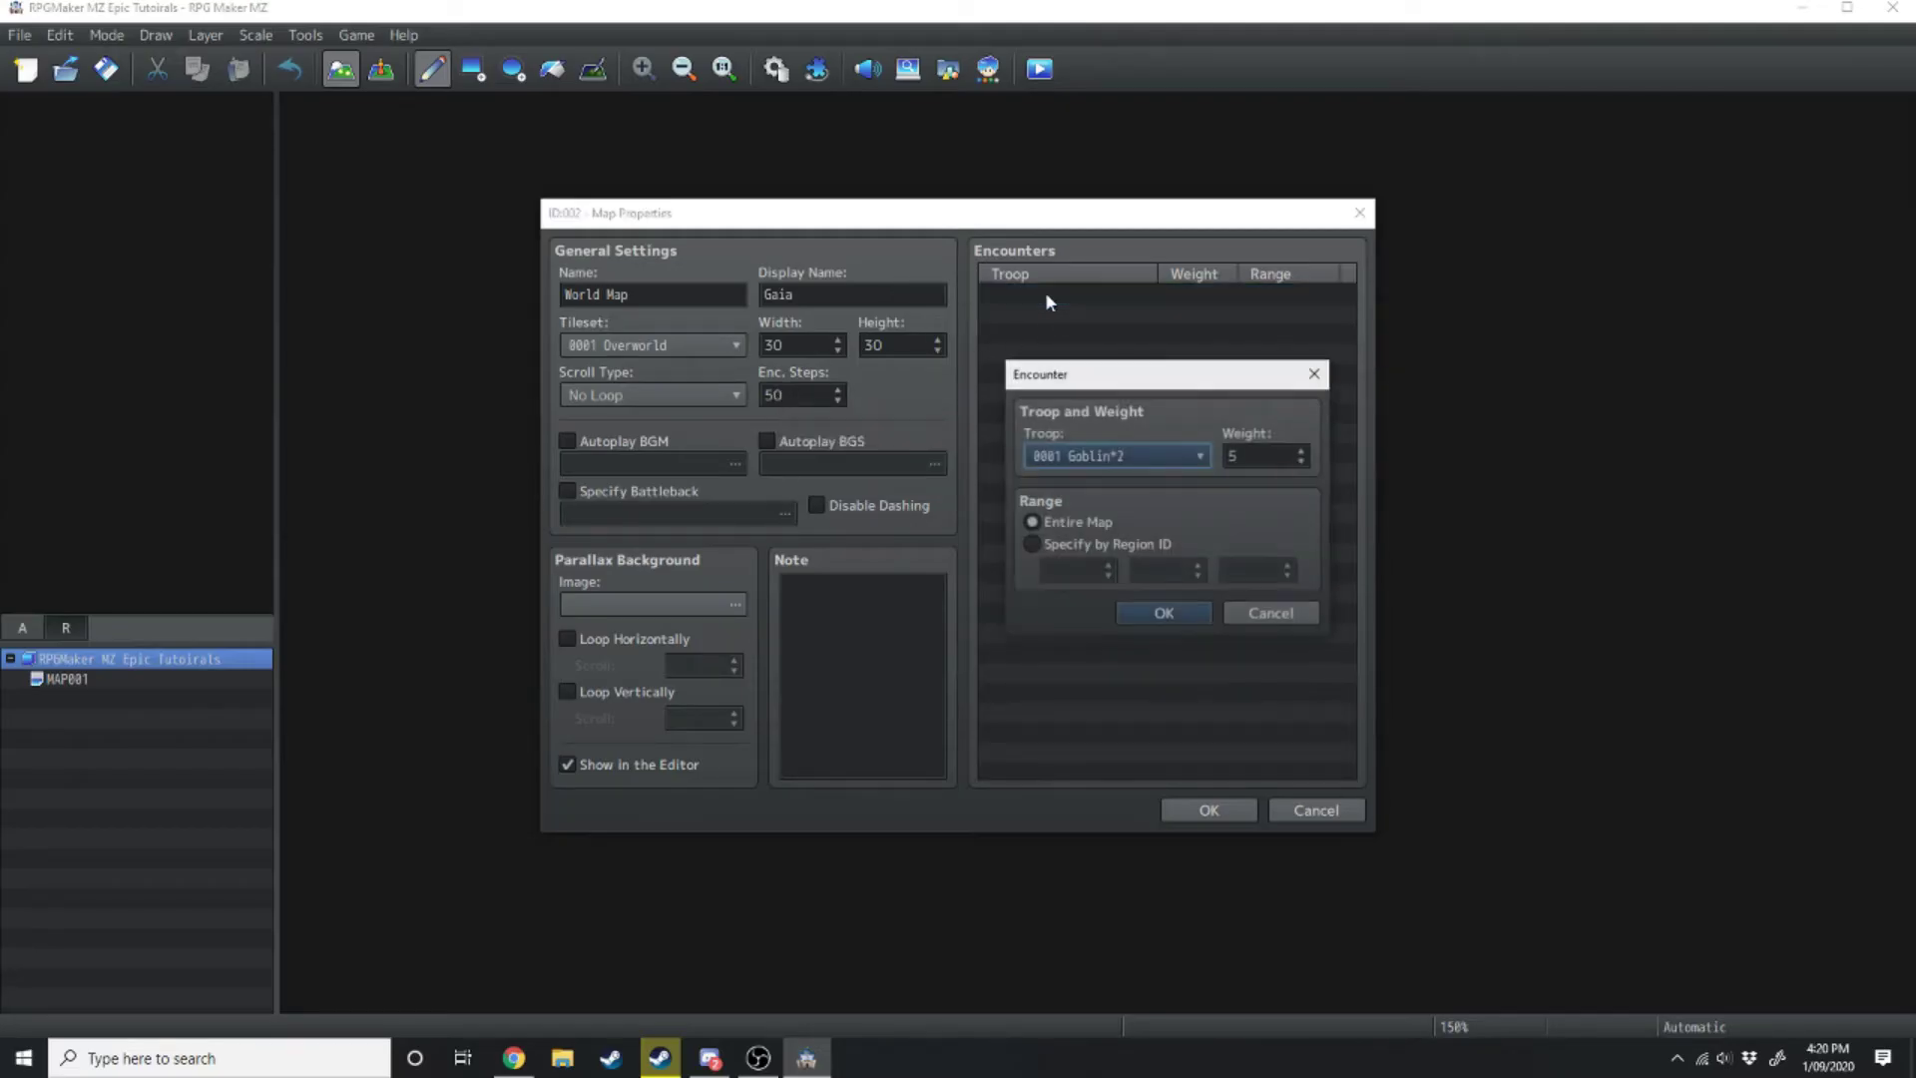
click(1133, 455)
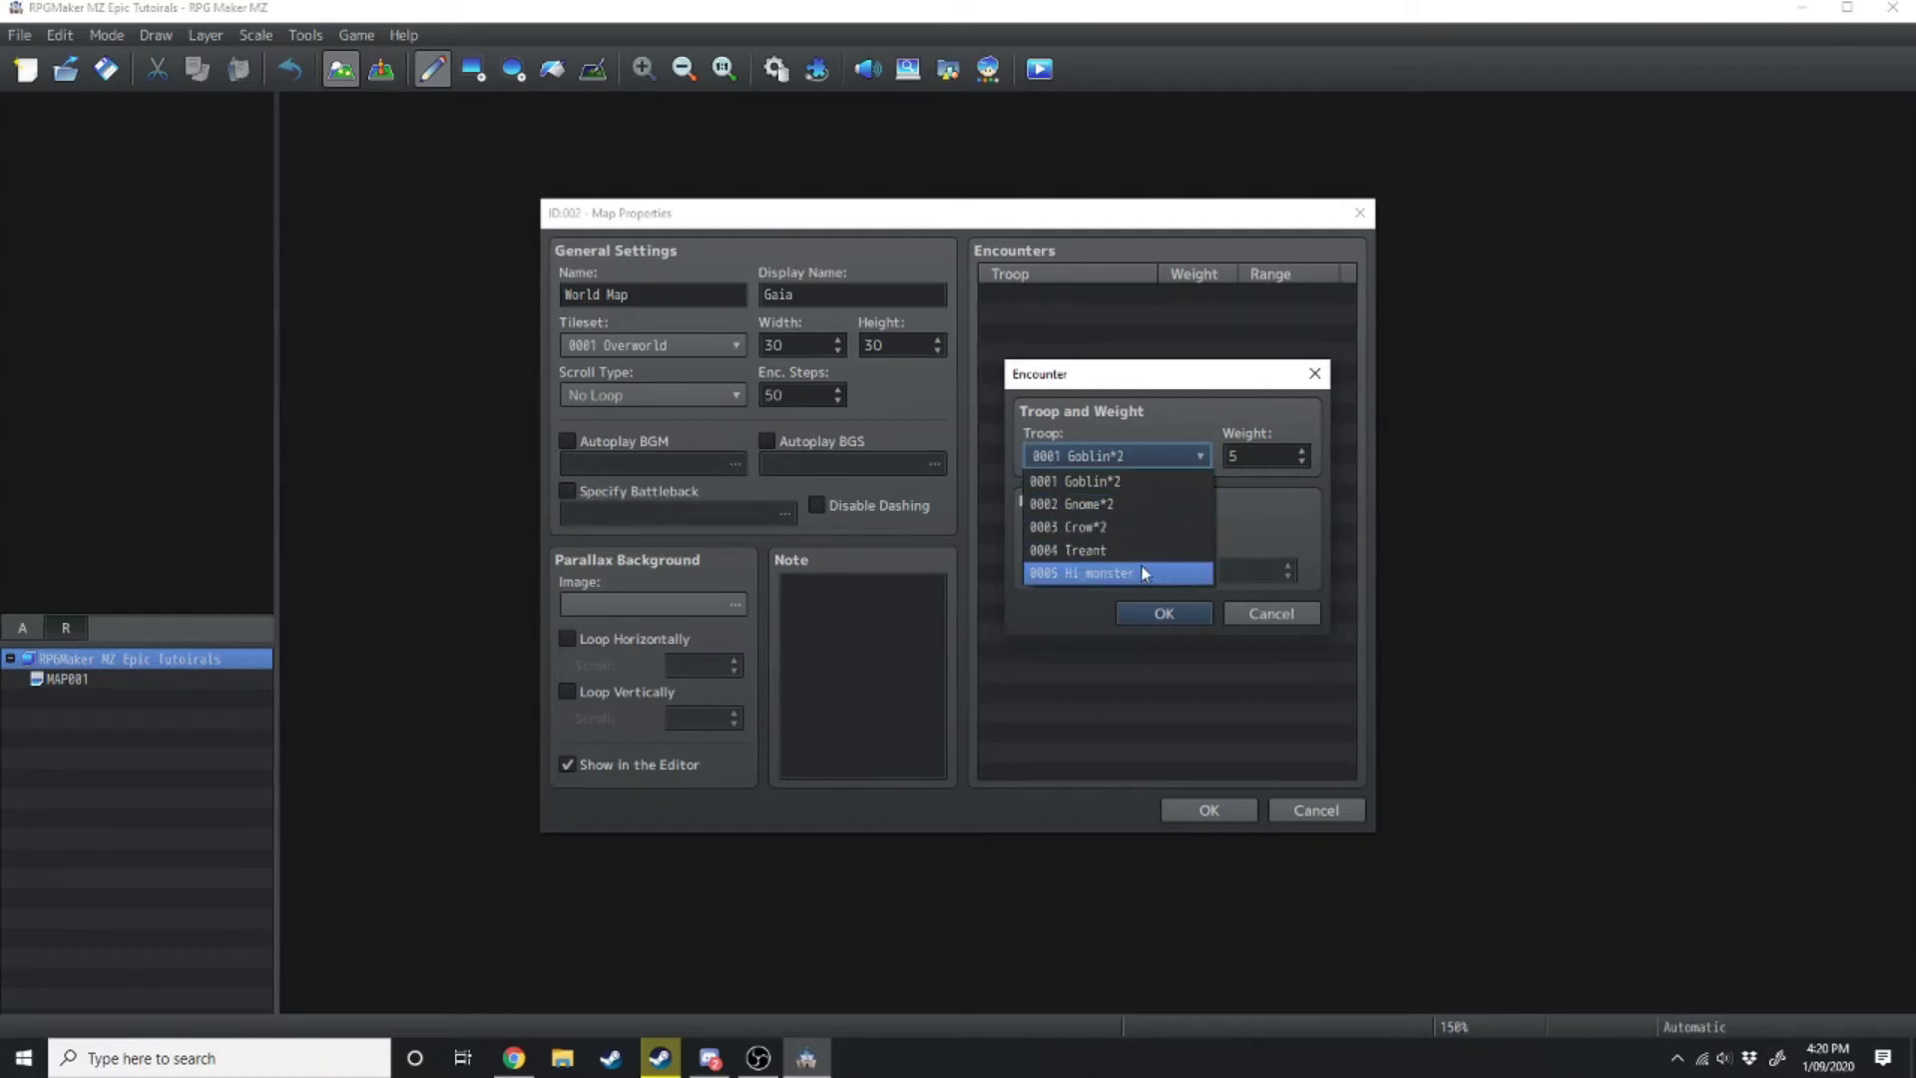
click(1238, 624)
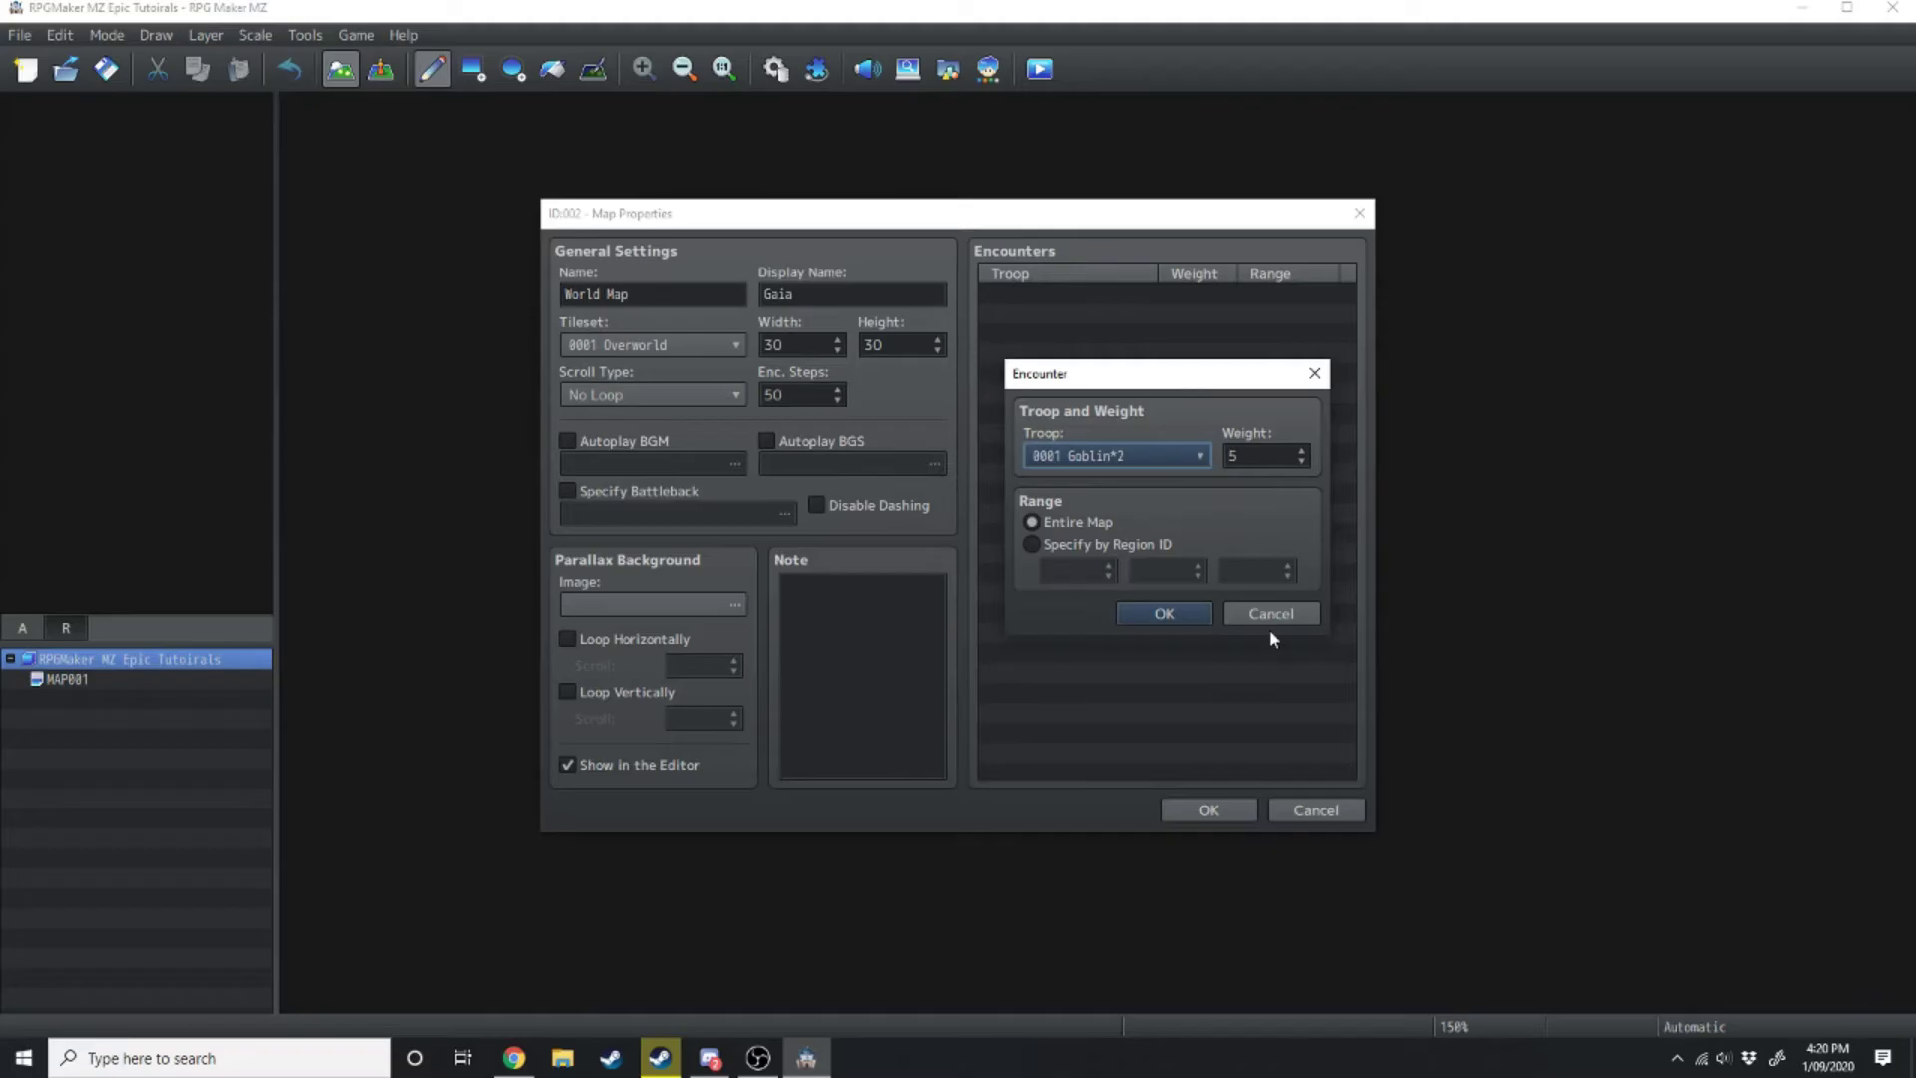
click(1269, 629)
click(567, 440)
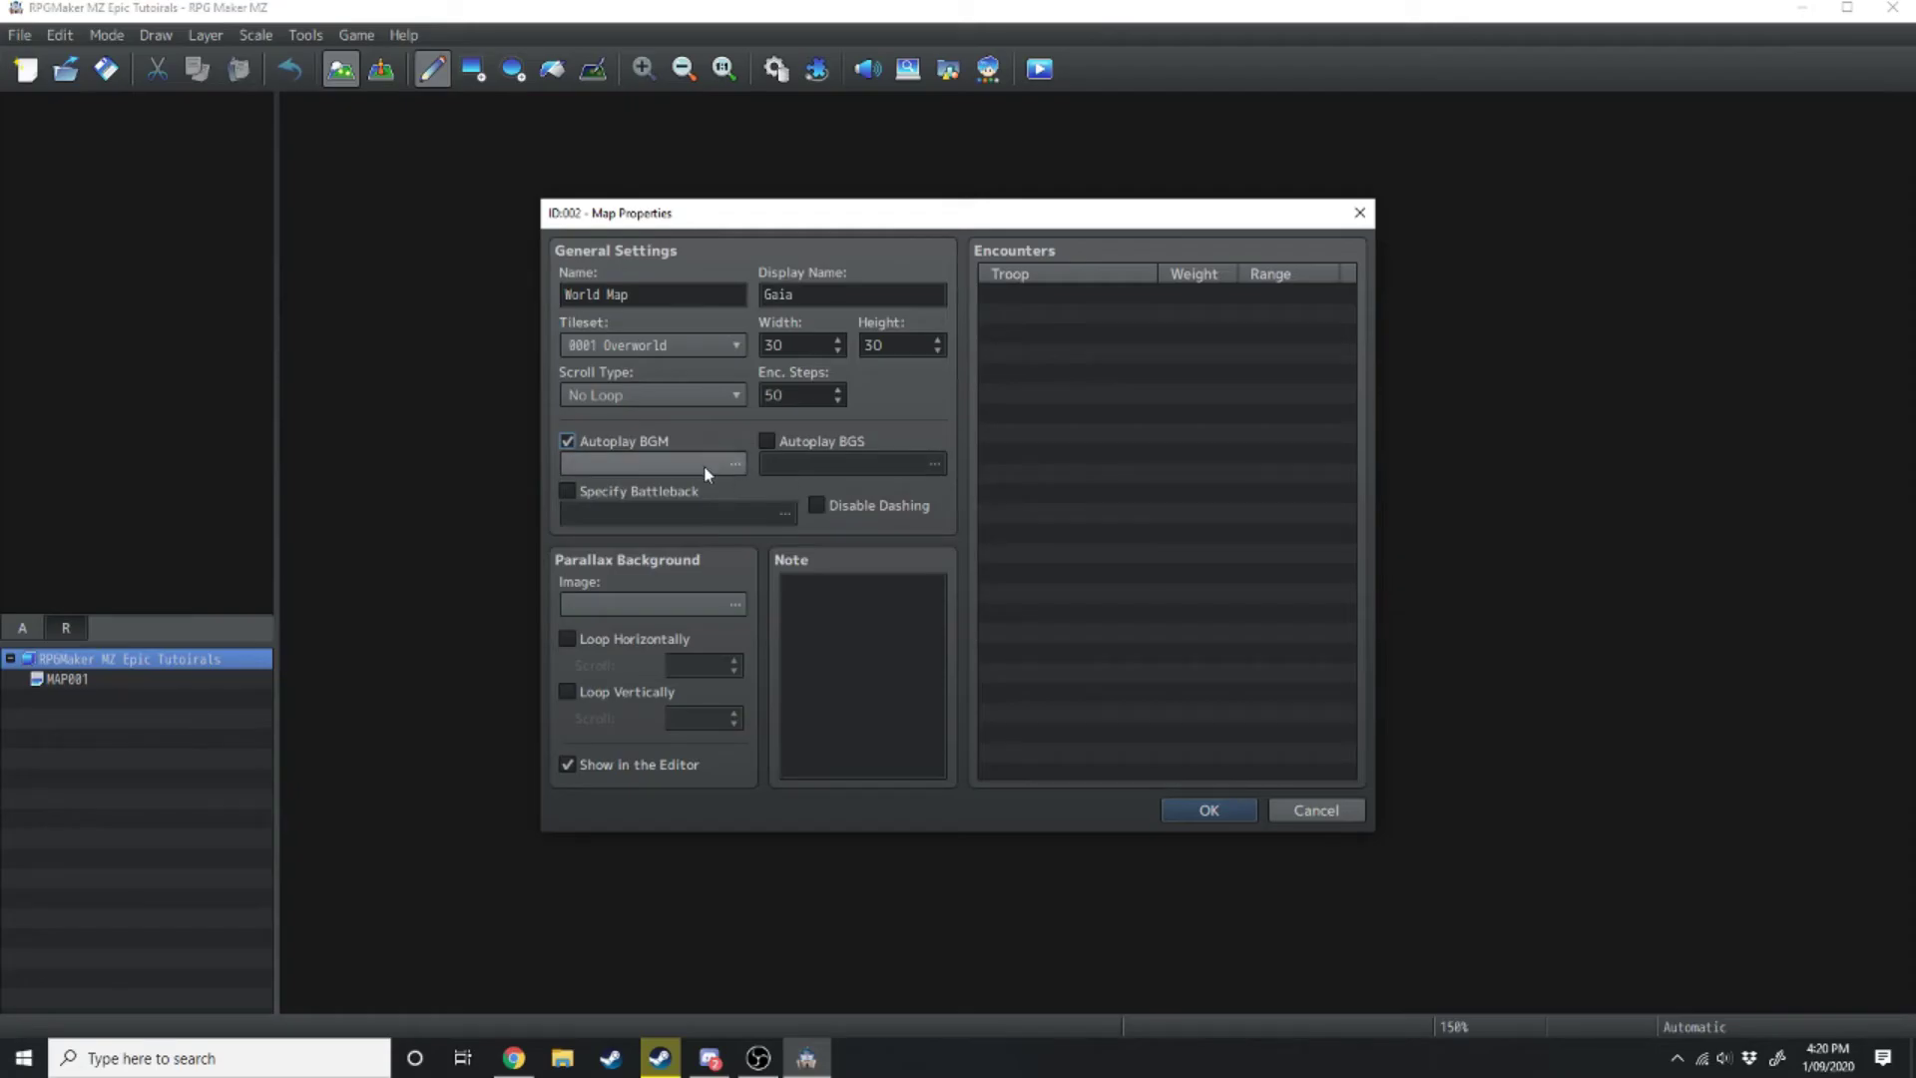
Set Field2 as the map's background music at 65% volume
click(733, 465)
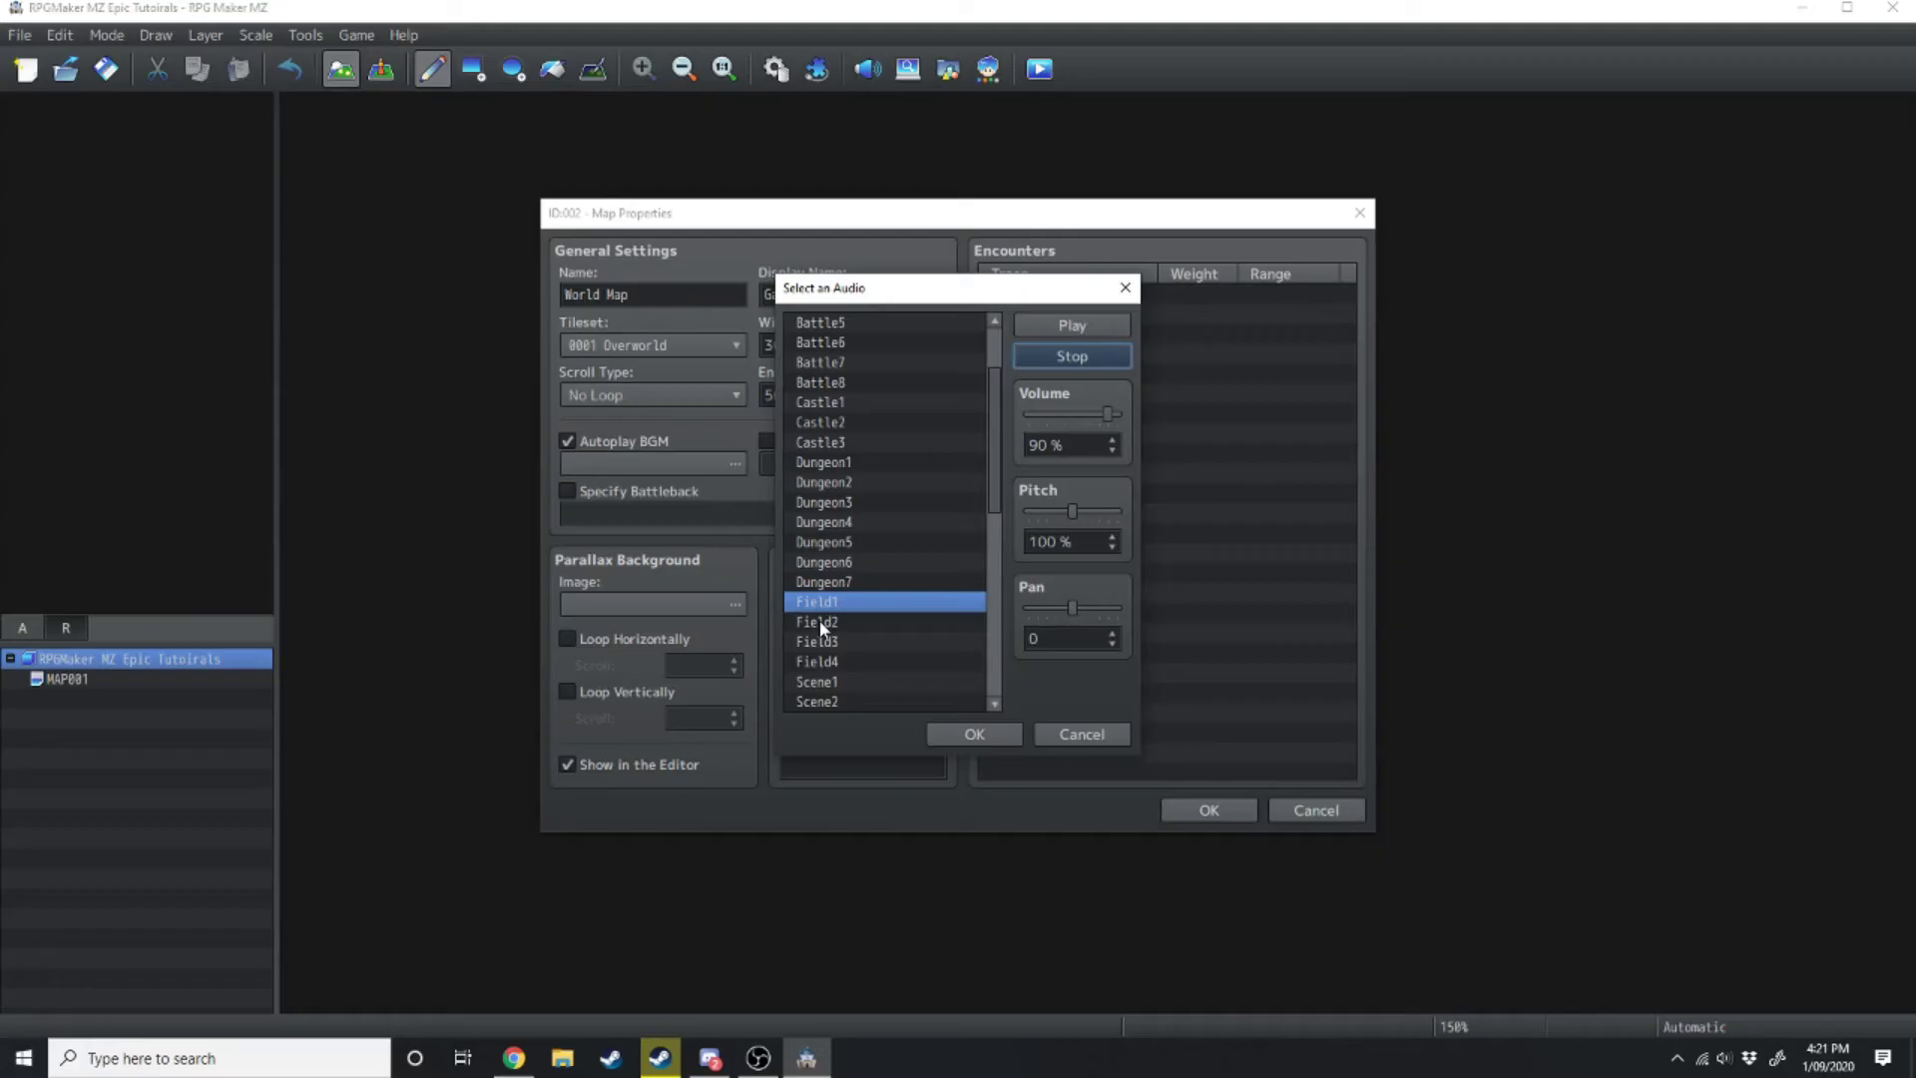
click(820, 622)
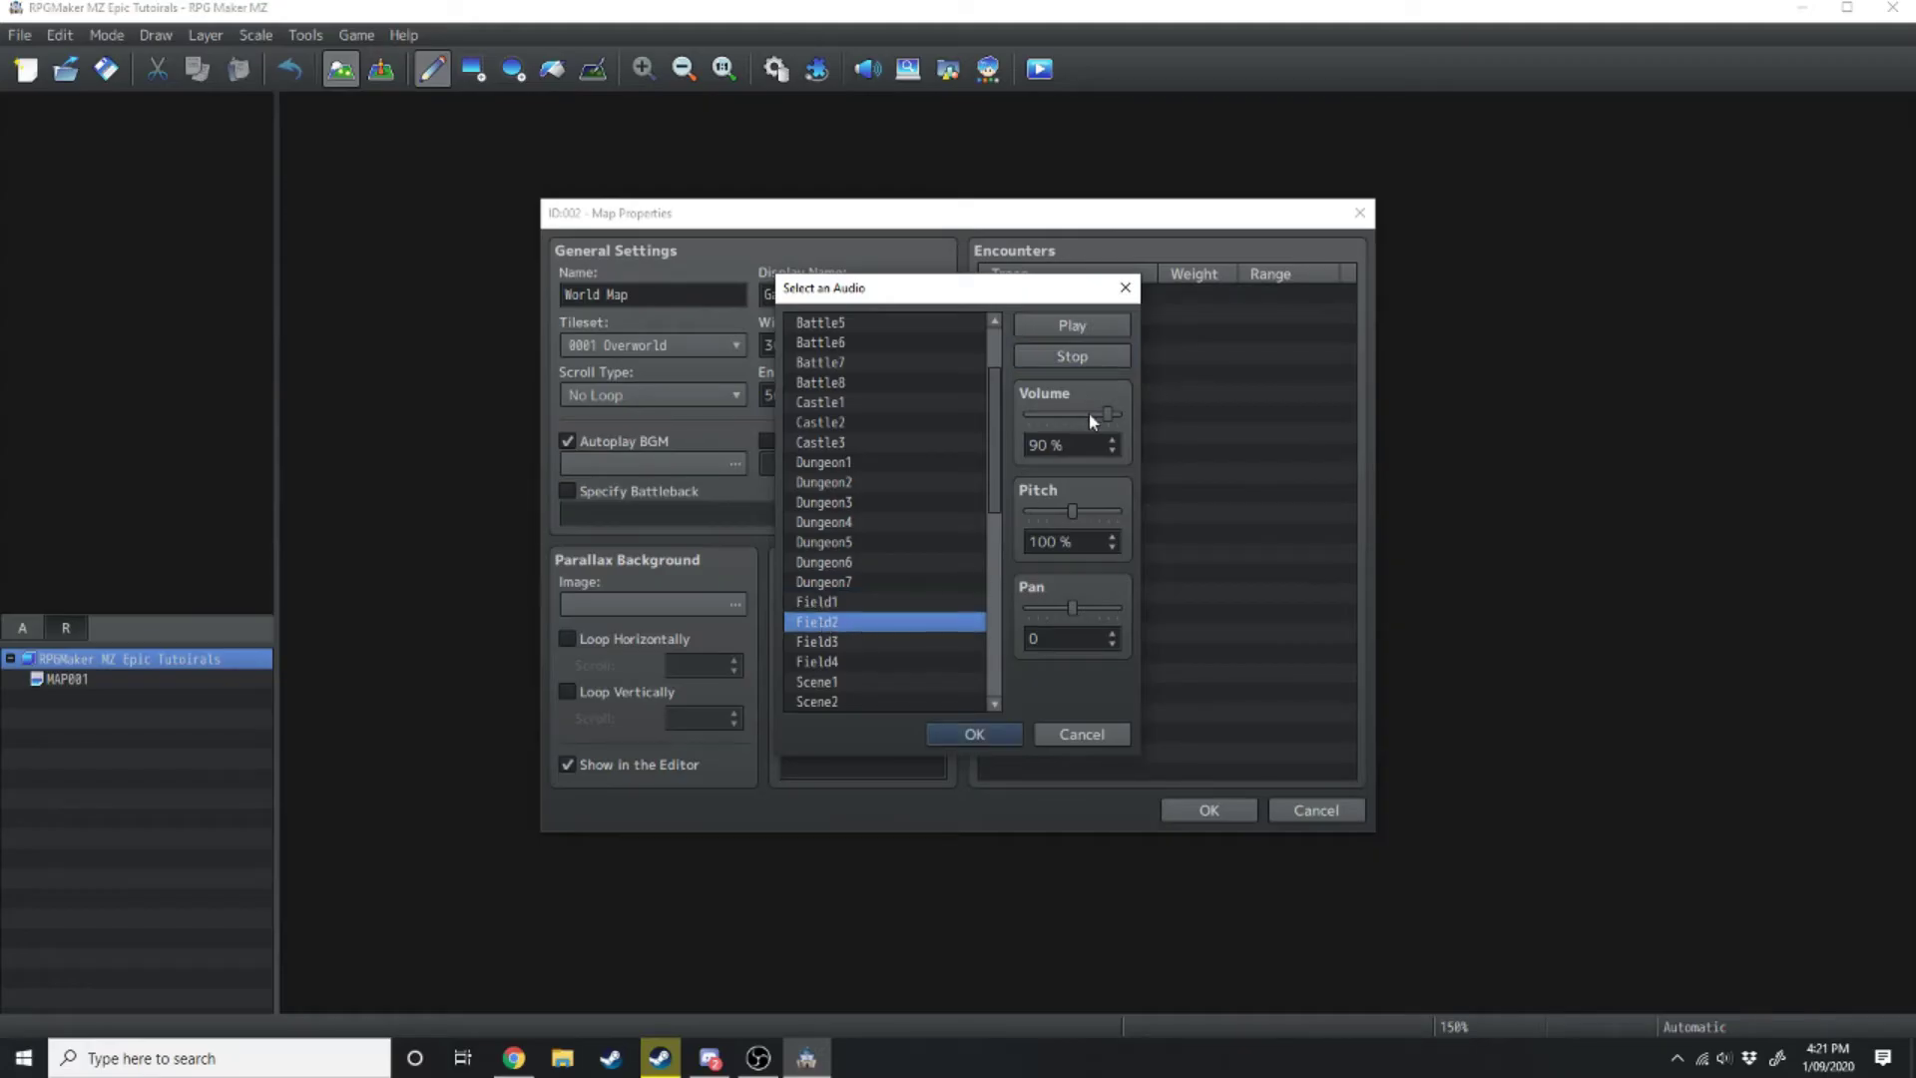
drag(1101, 419, 1086, 419)
click(1076, 368)
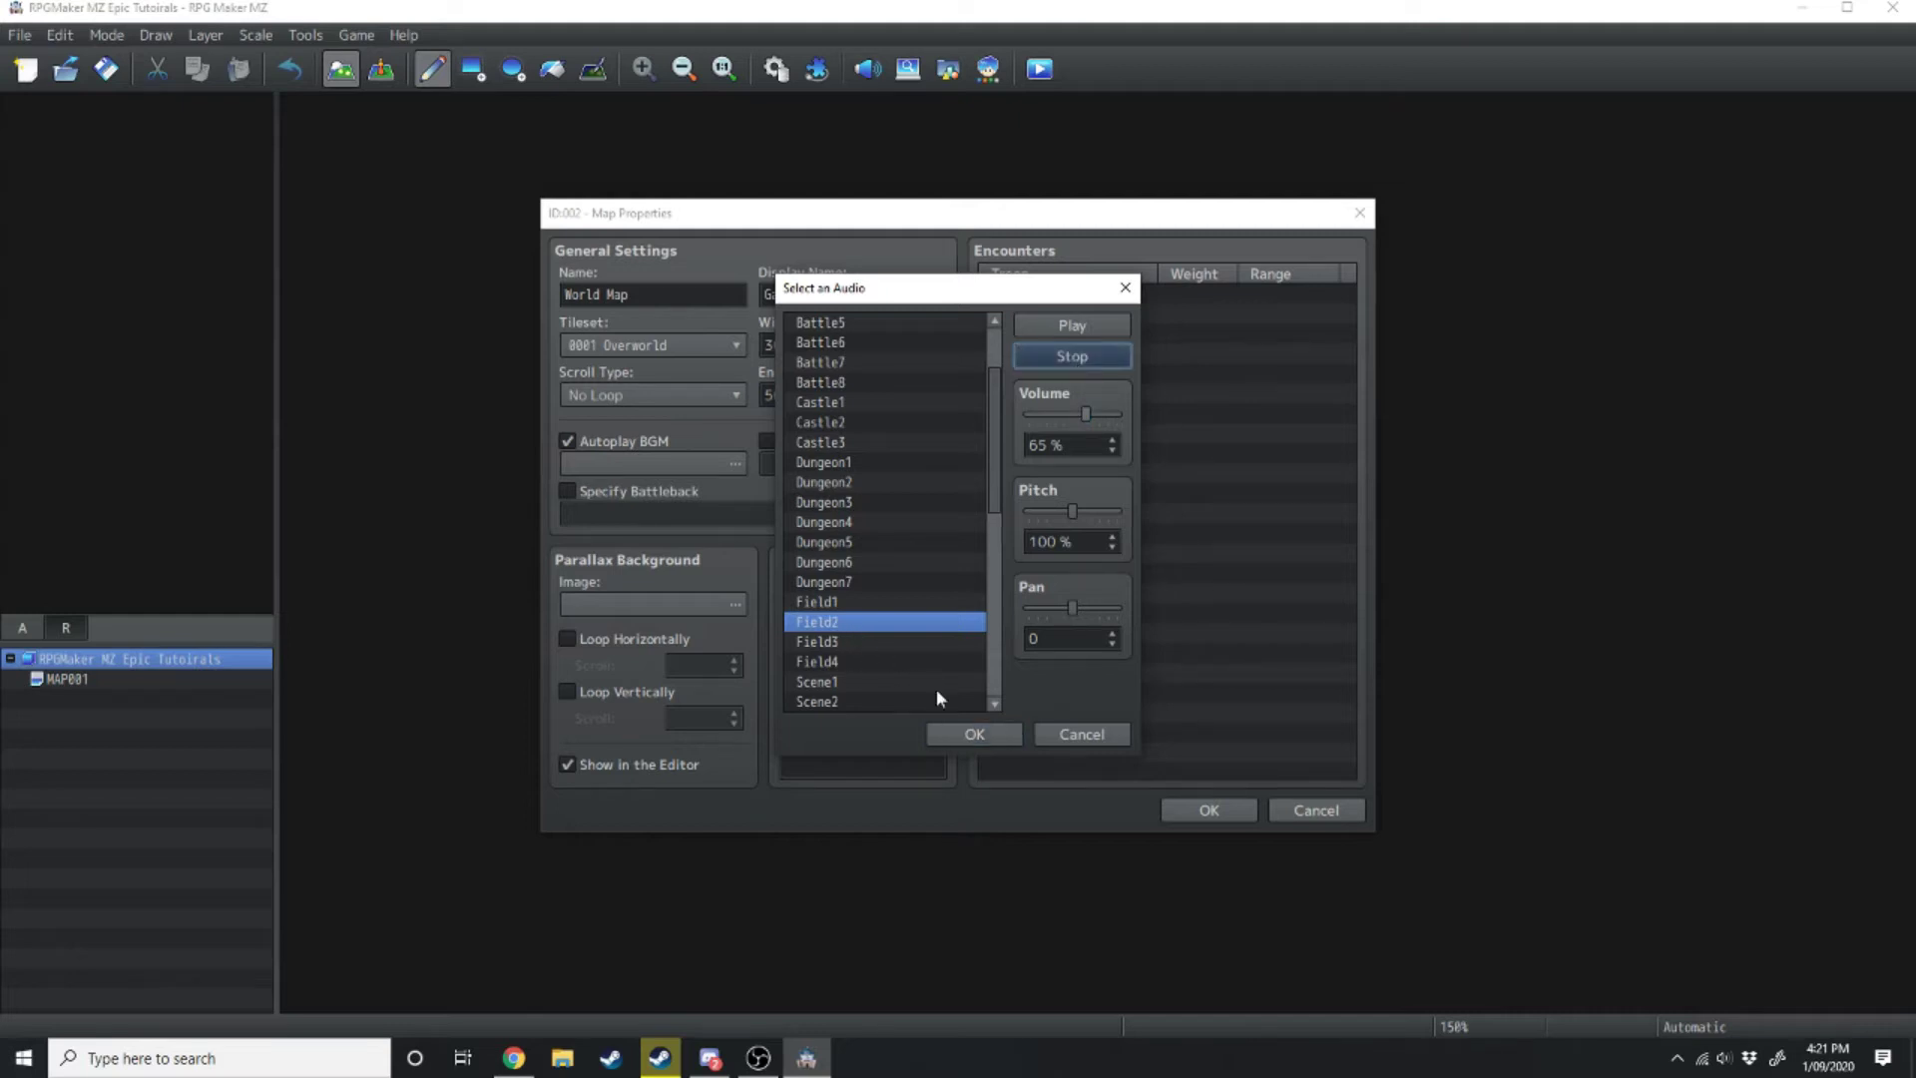
click(970, 740)
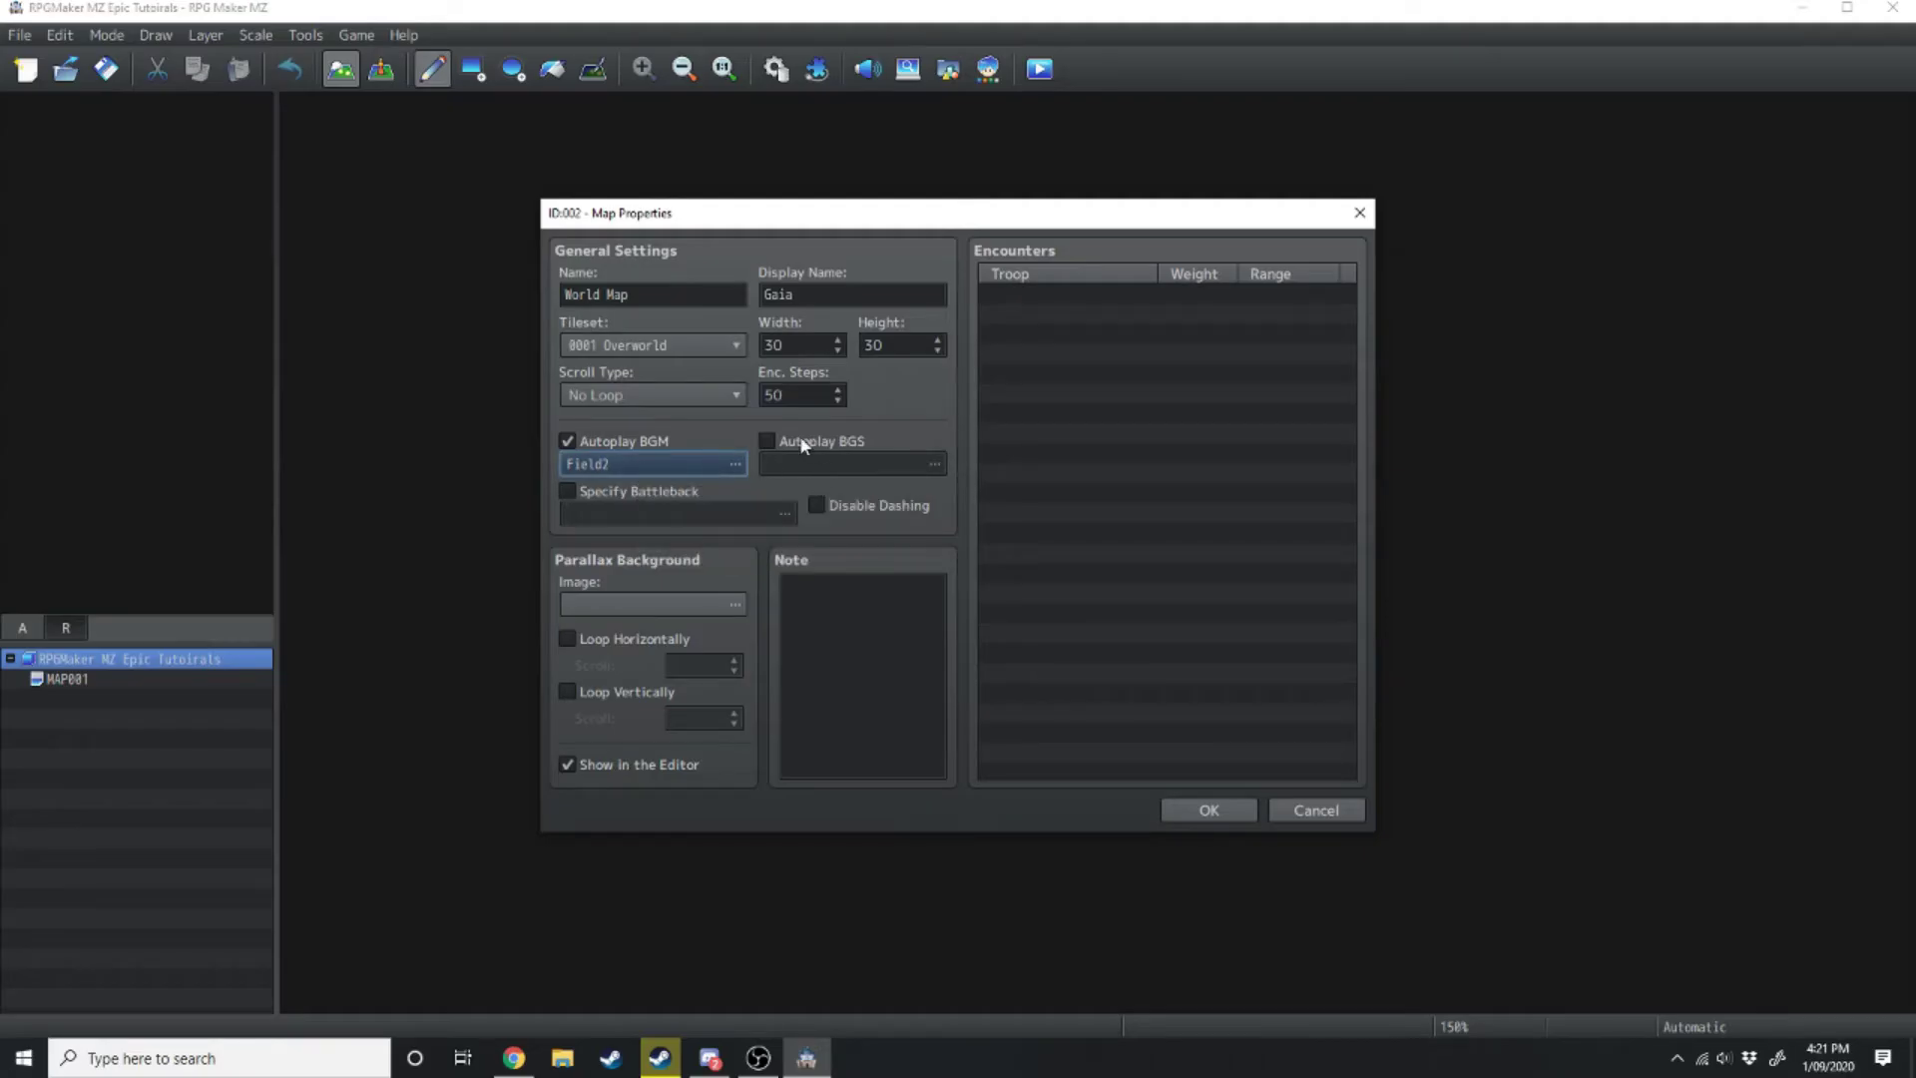
Tick Autoplay BGS, audition Rain1 and Night, then cancel without choosing a sound
click(766, 441)
click(934, 463)
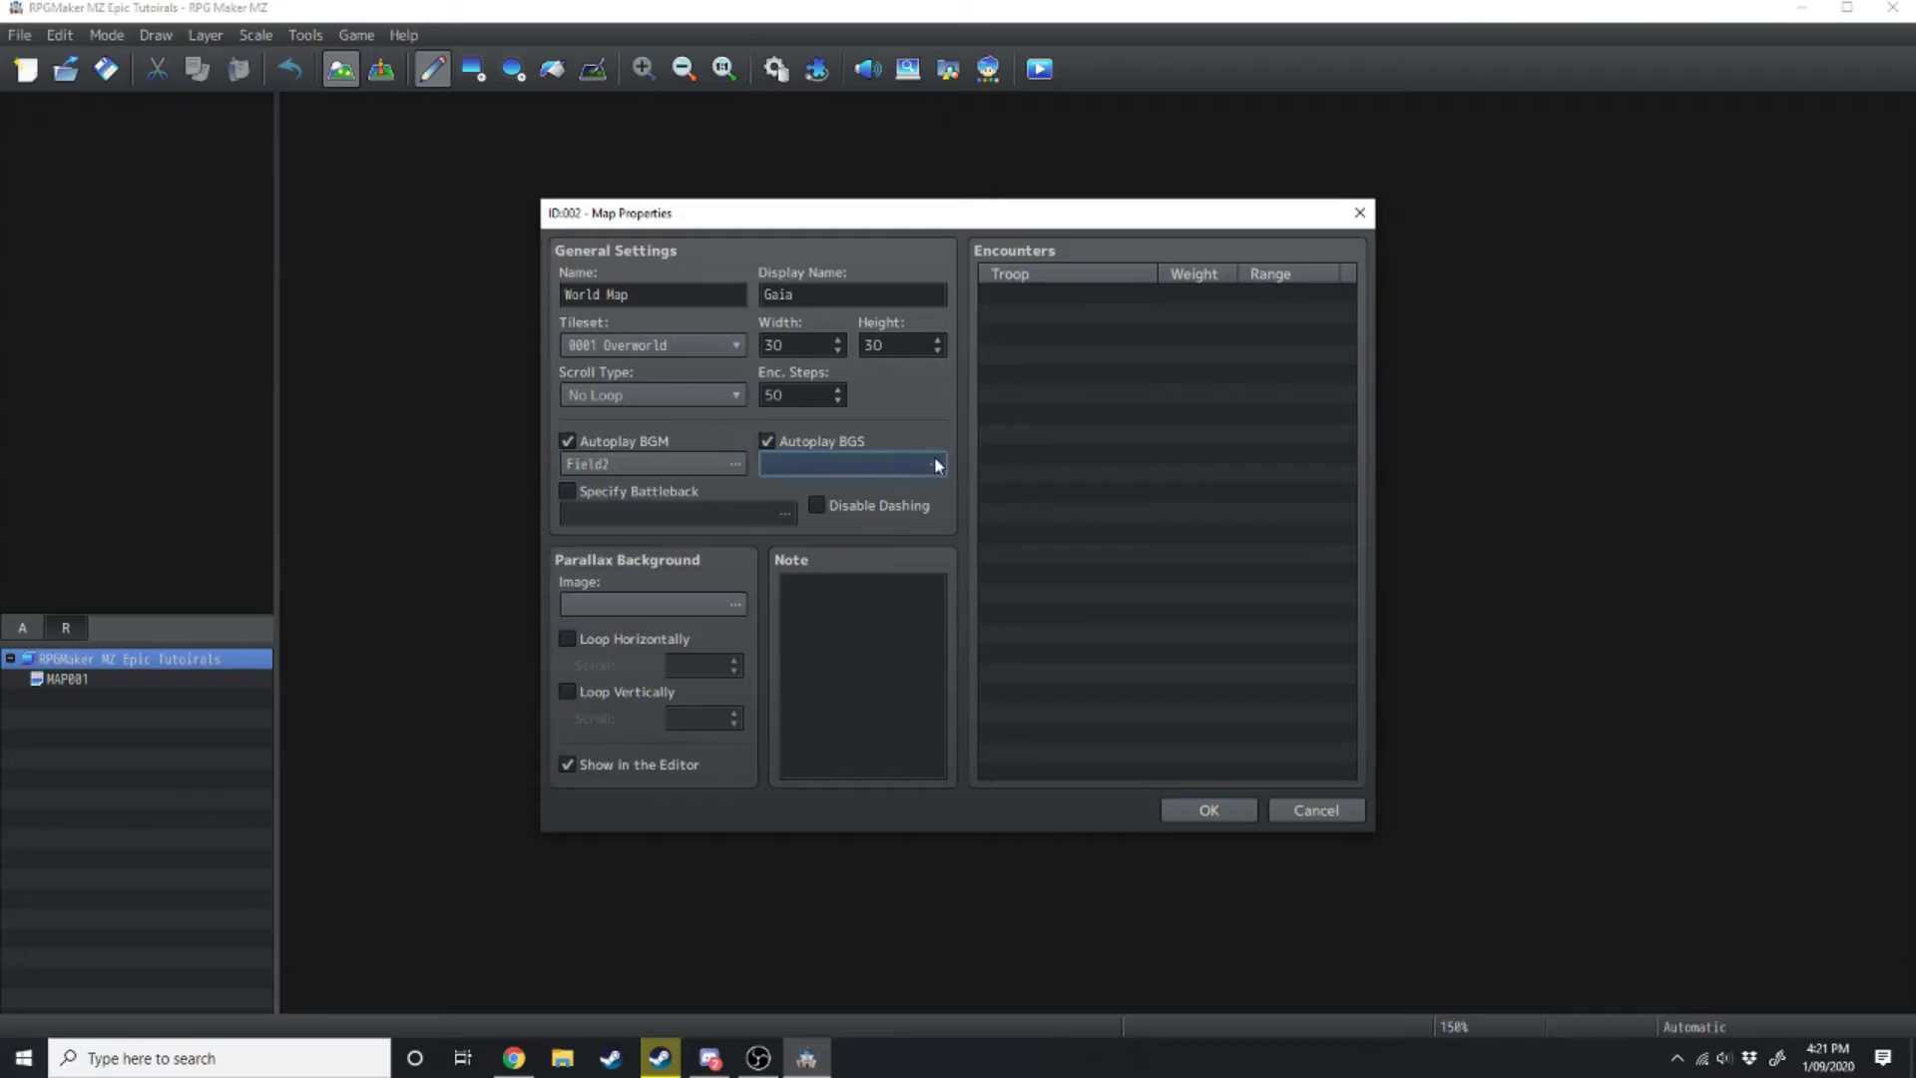
scroll(828, 444, down, 5)
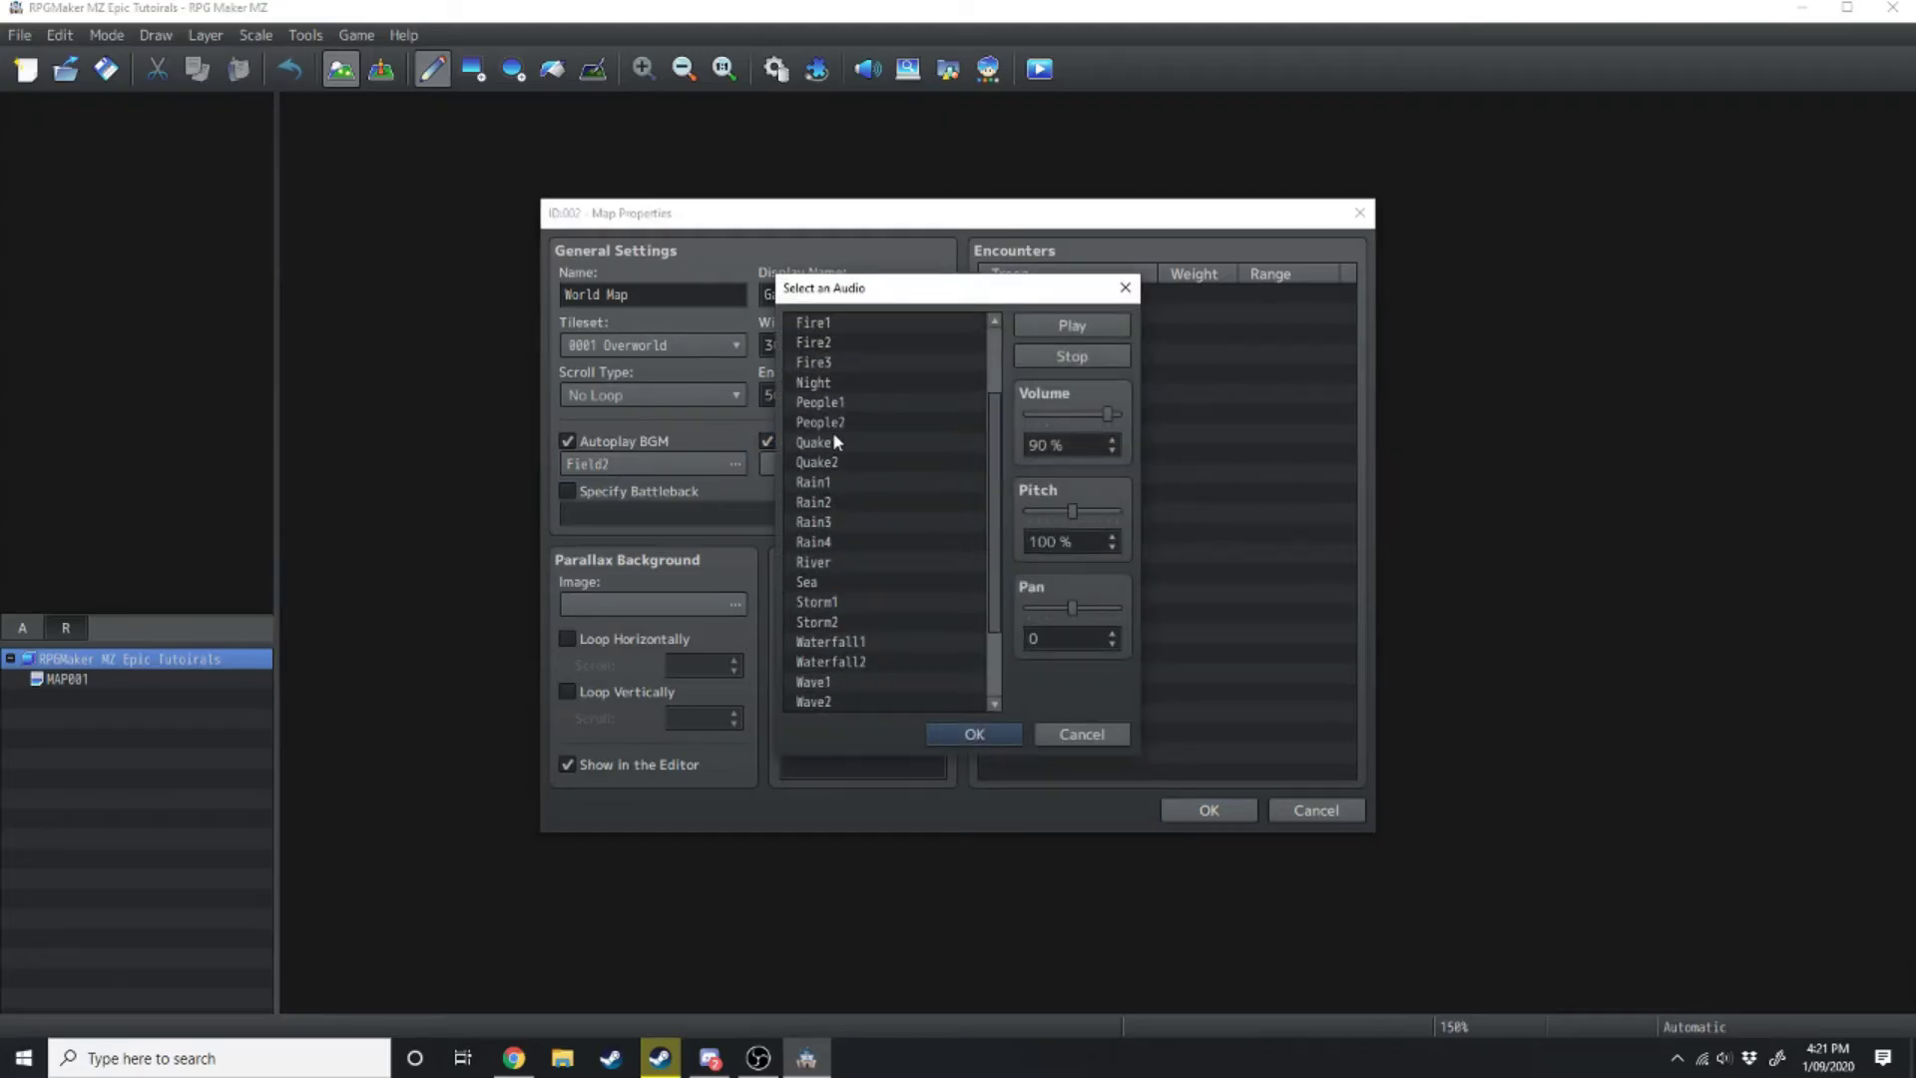
click(816, 484)
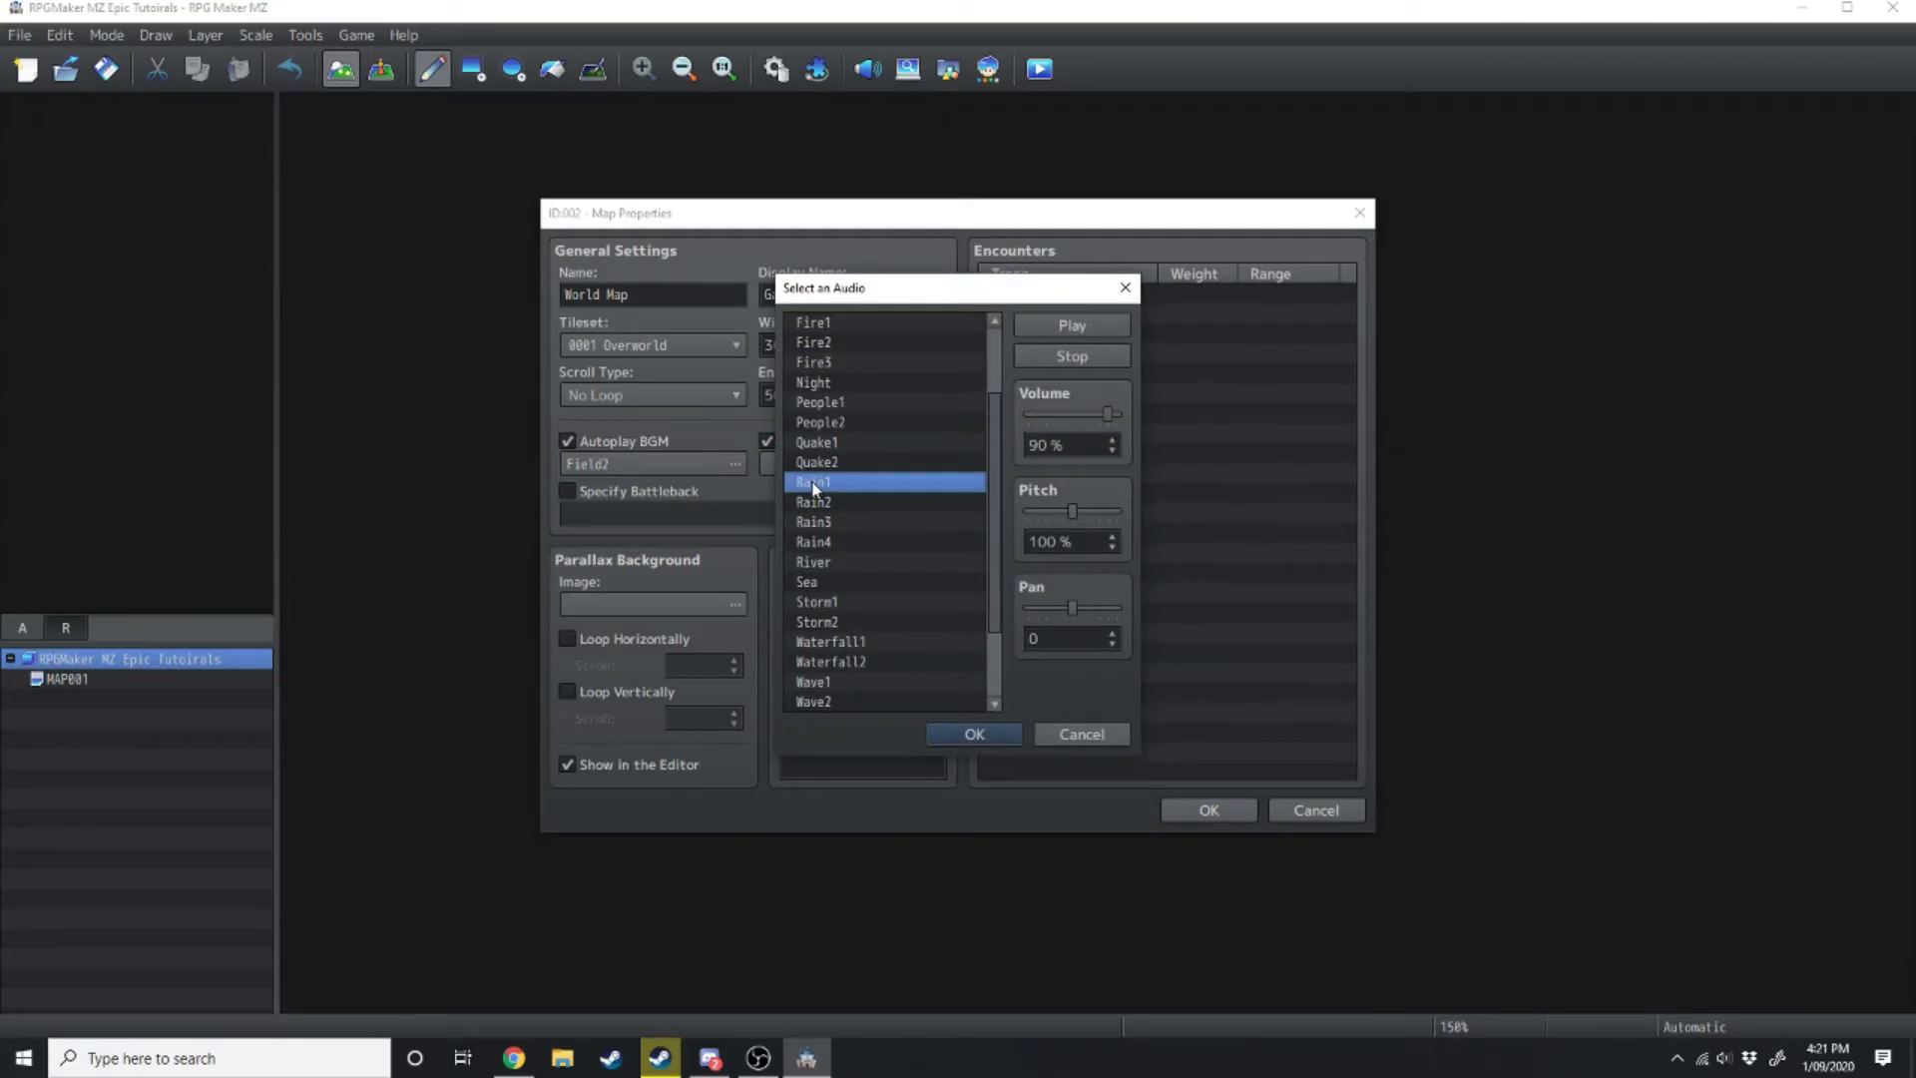
click(1033, 362)
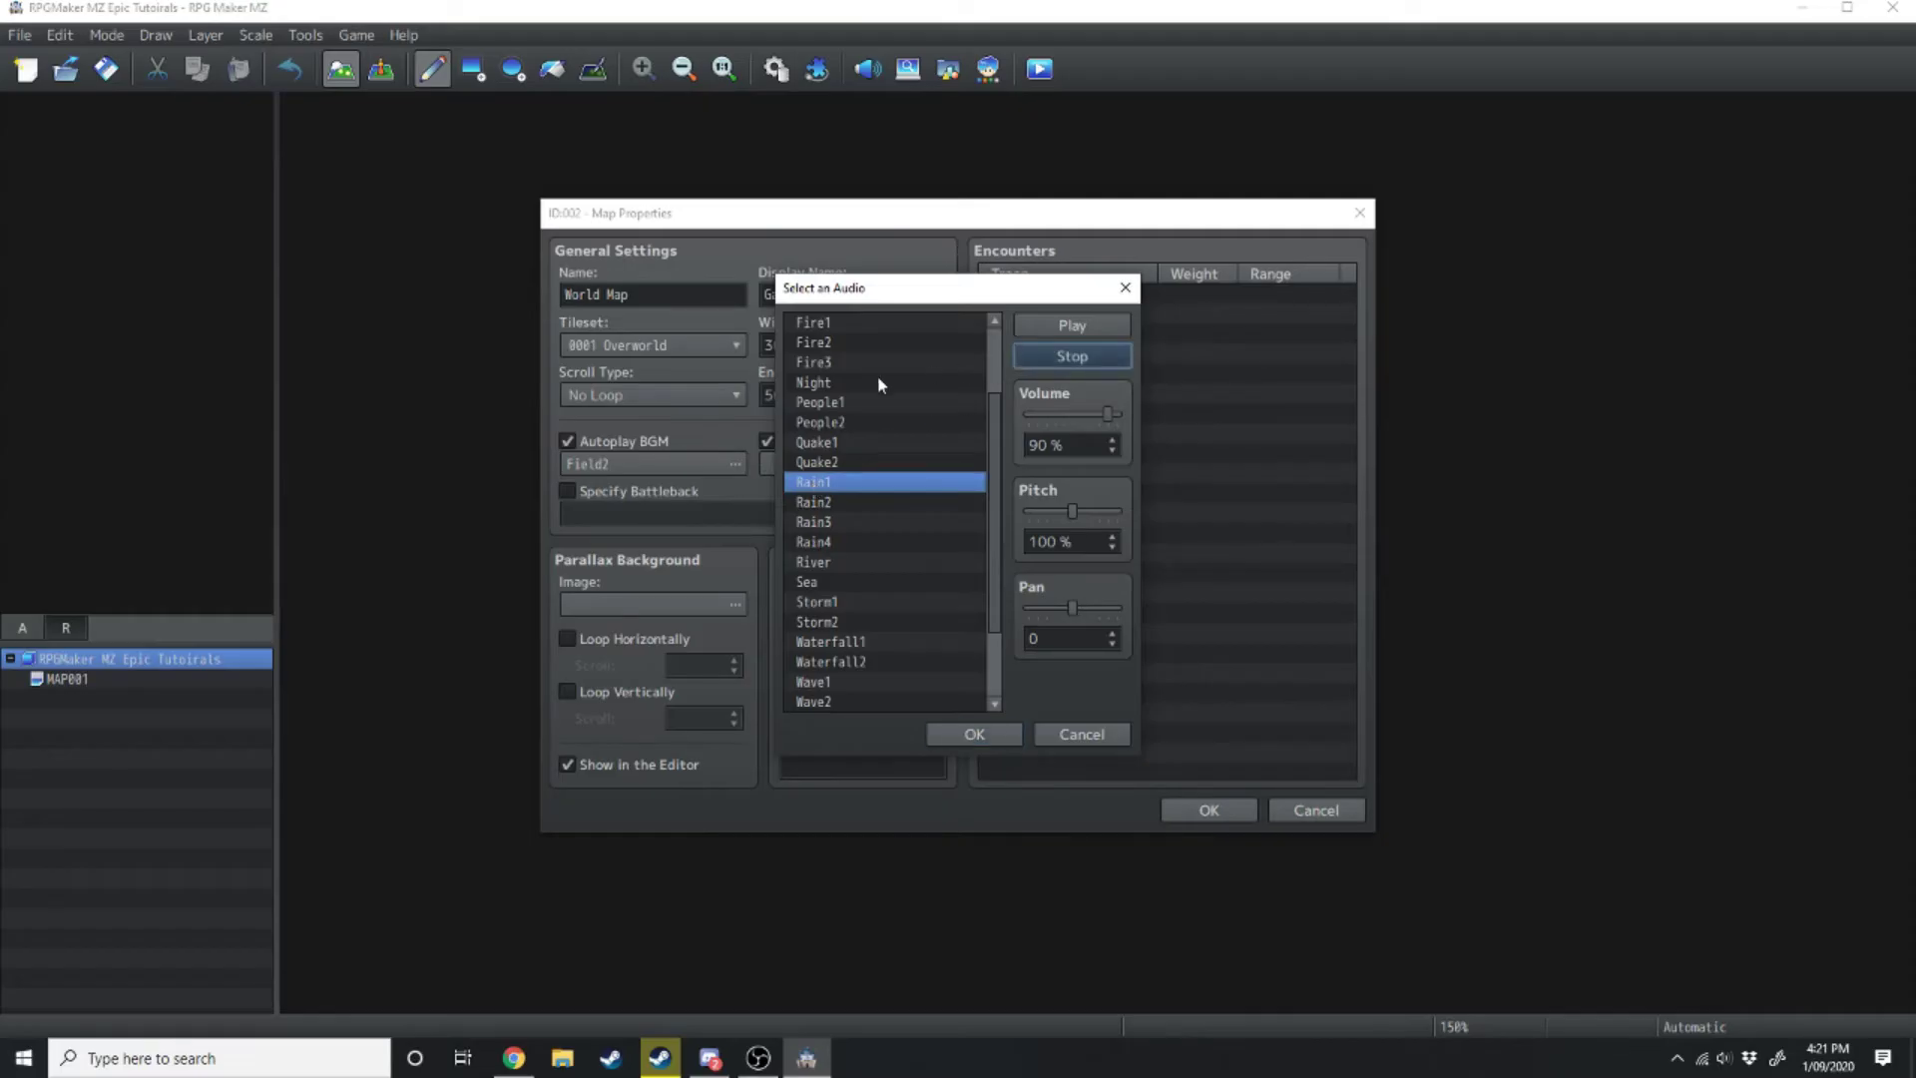
click(828, 383)
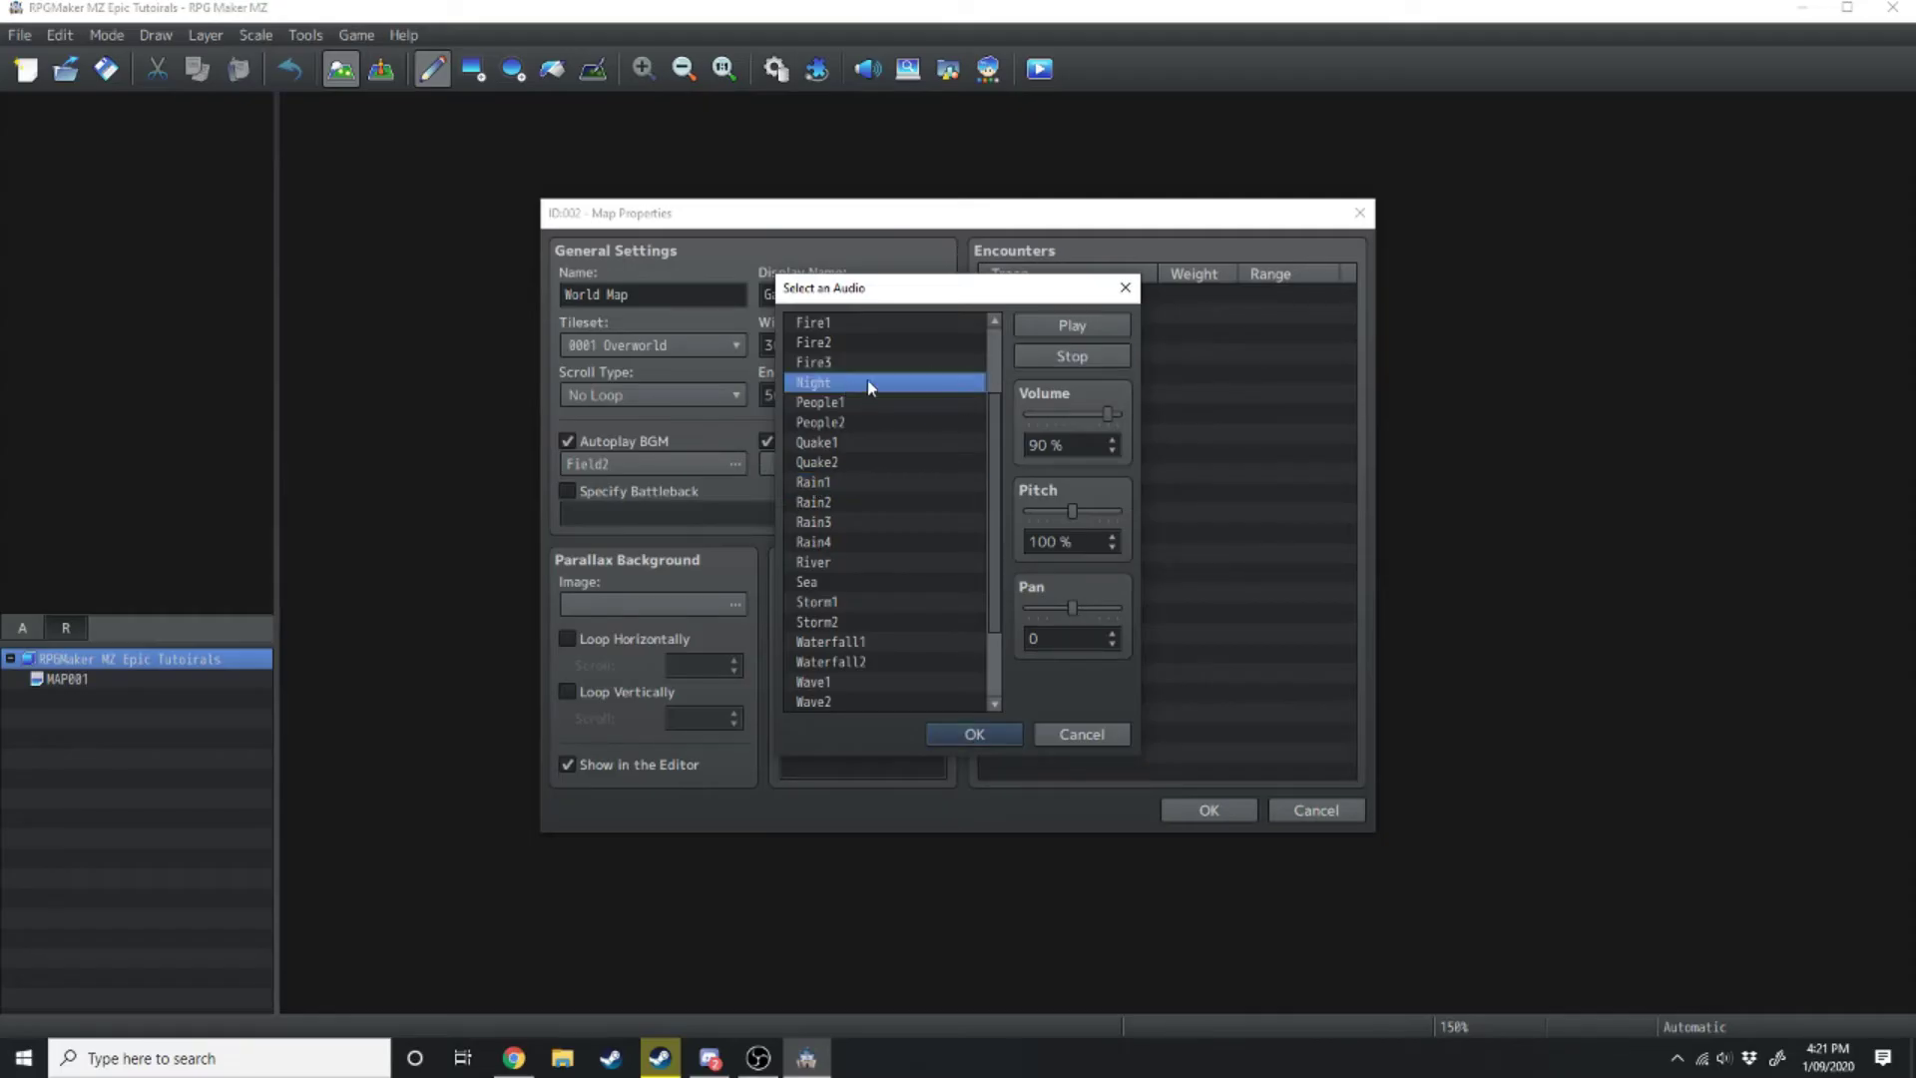
click(1060, 357)
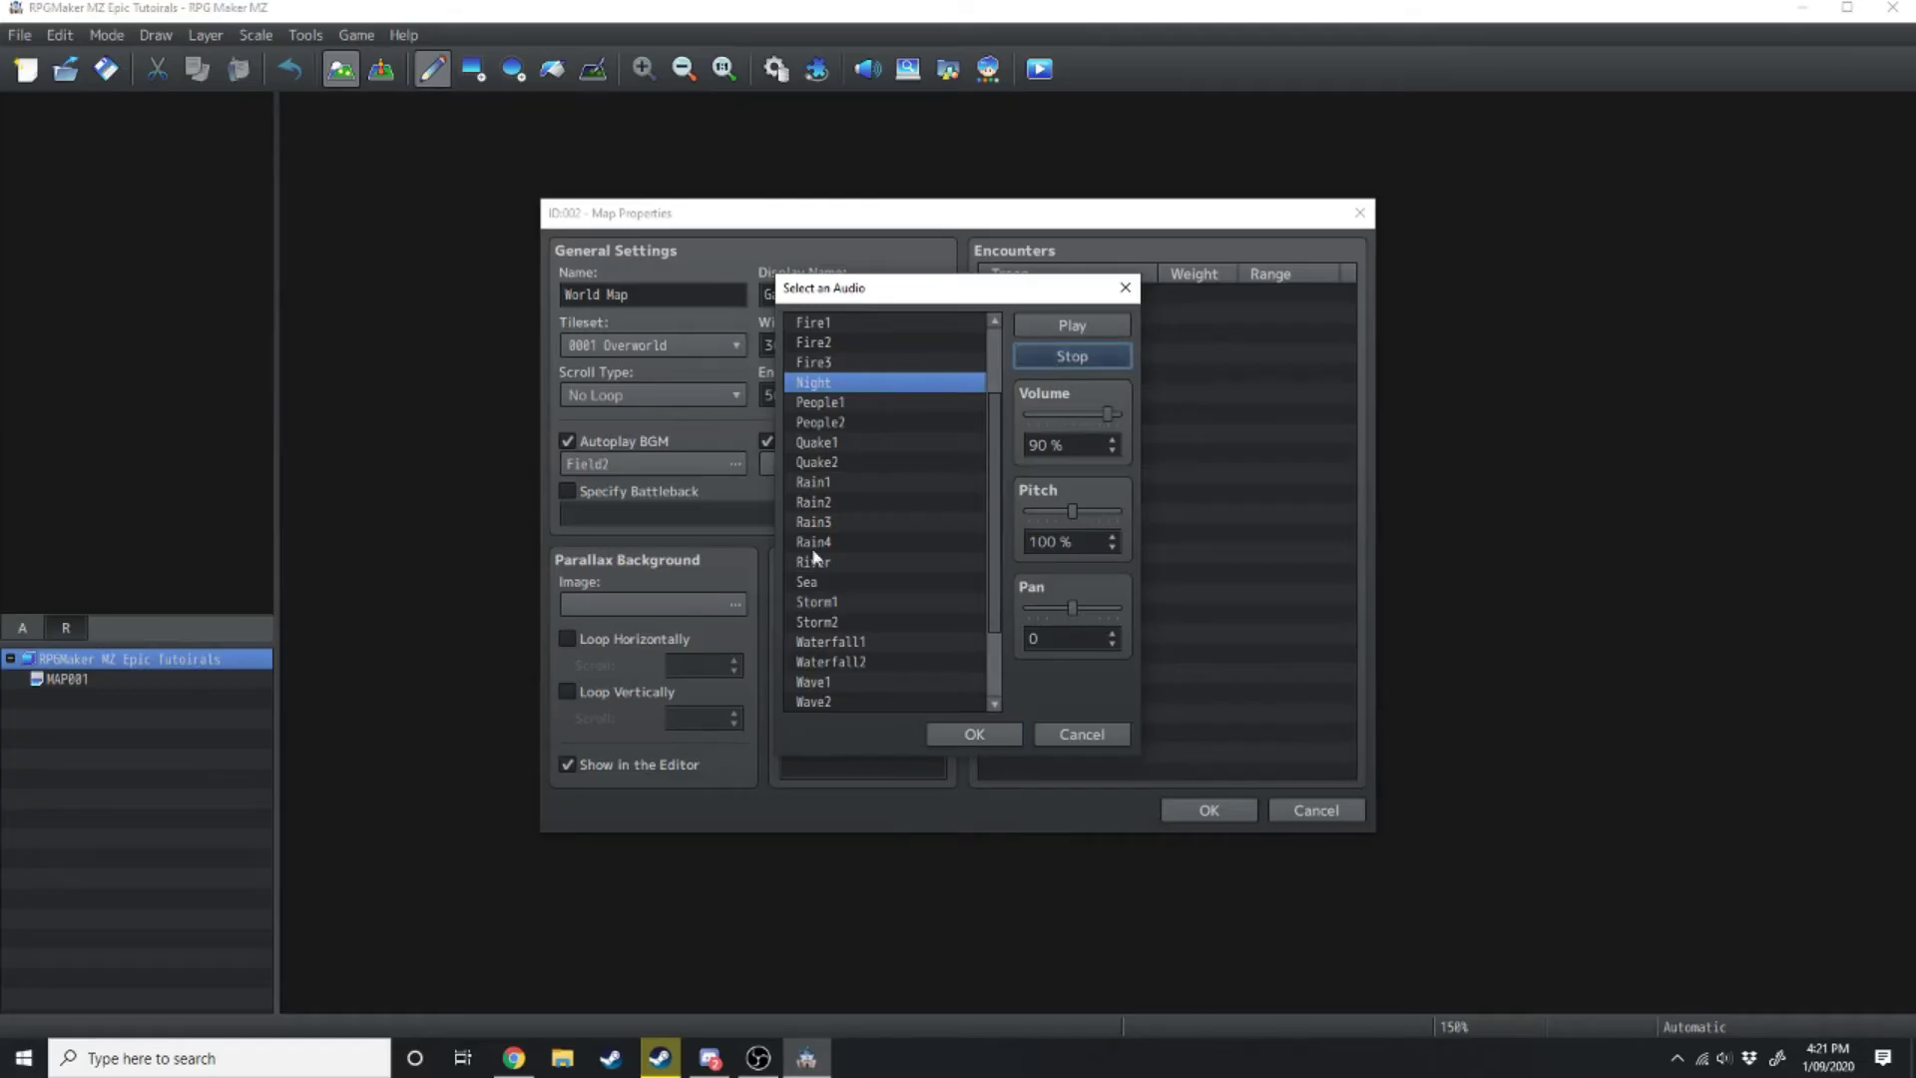
click(1078, 734)
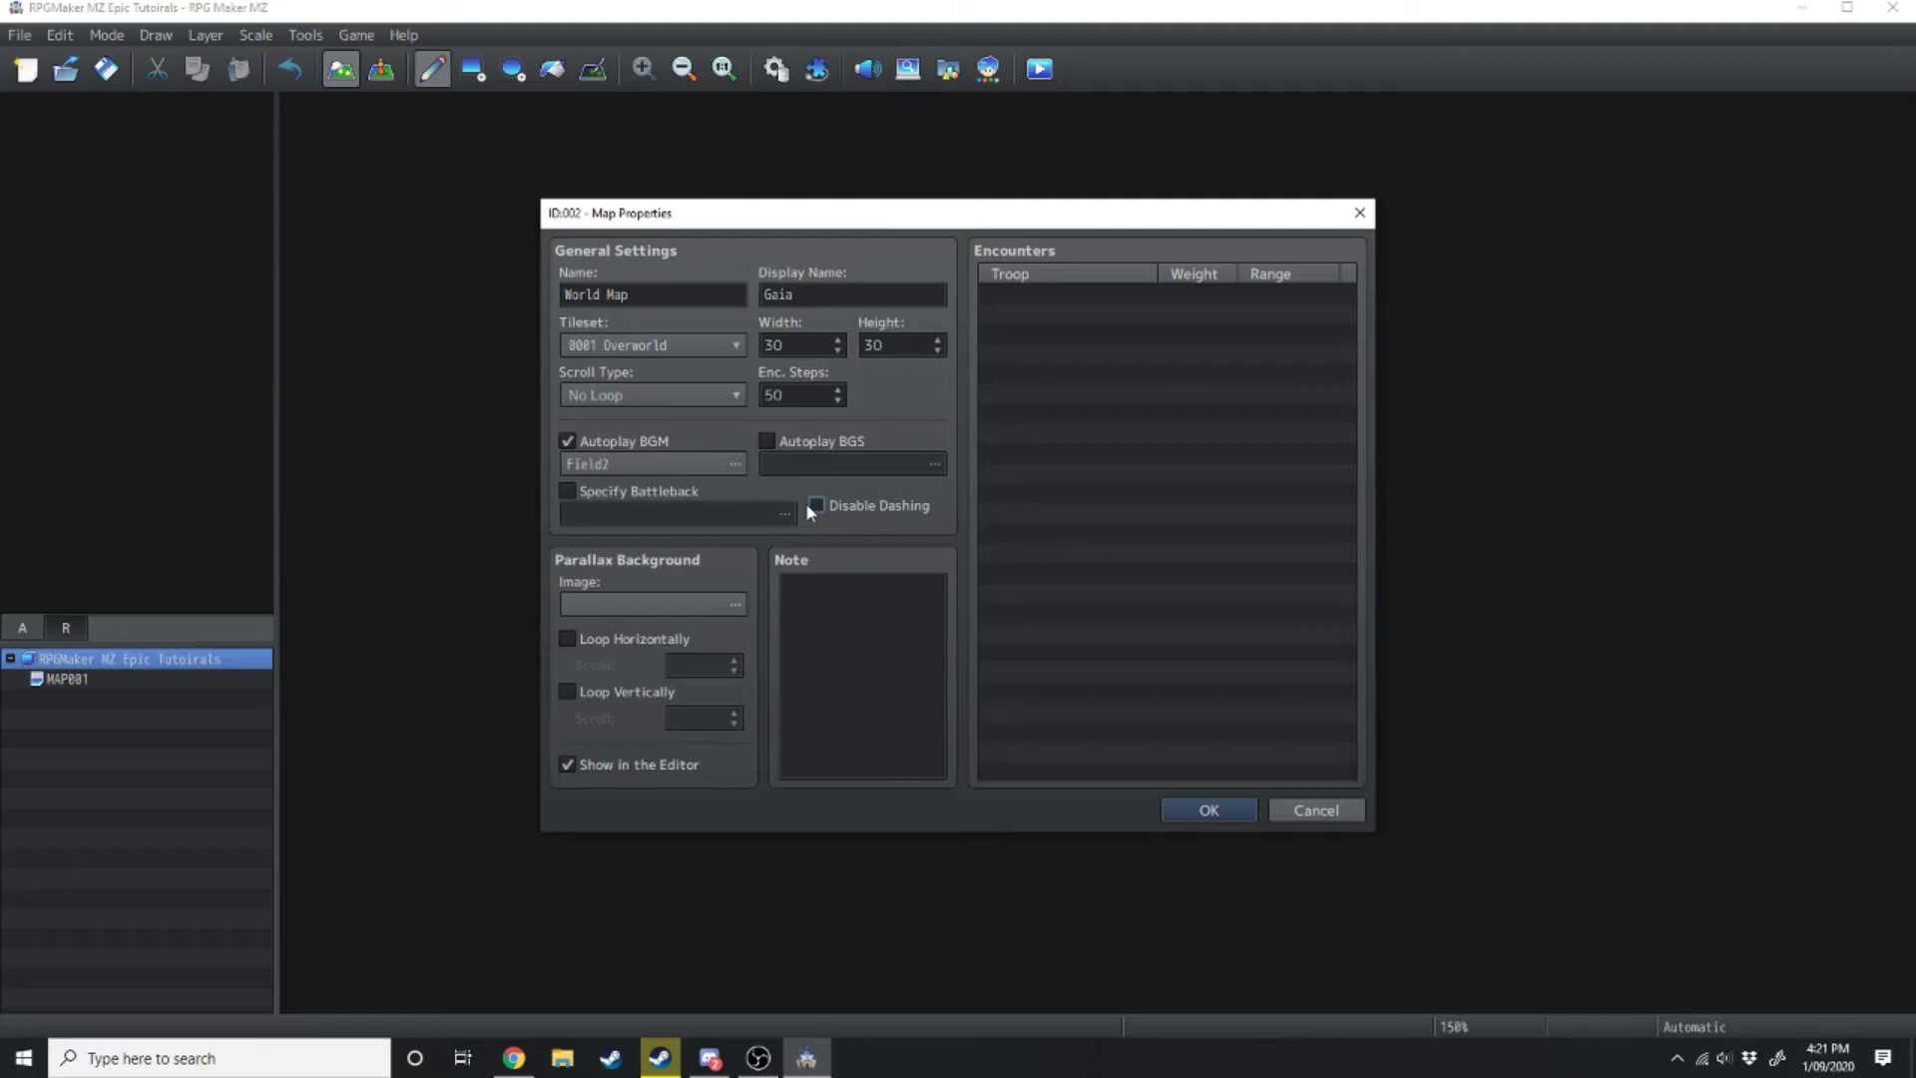
Enable a custom battleback and set both floor and backdrop to Grassland
click(569, 493)
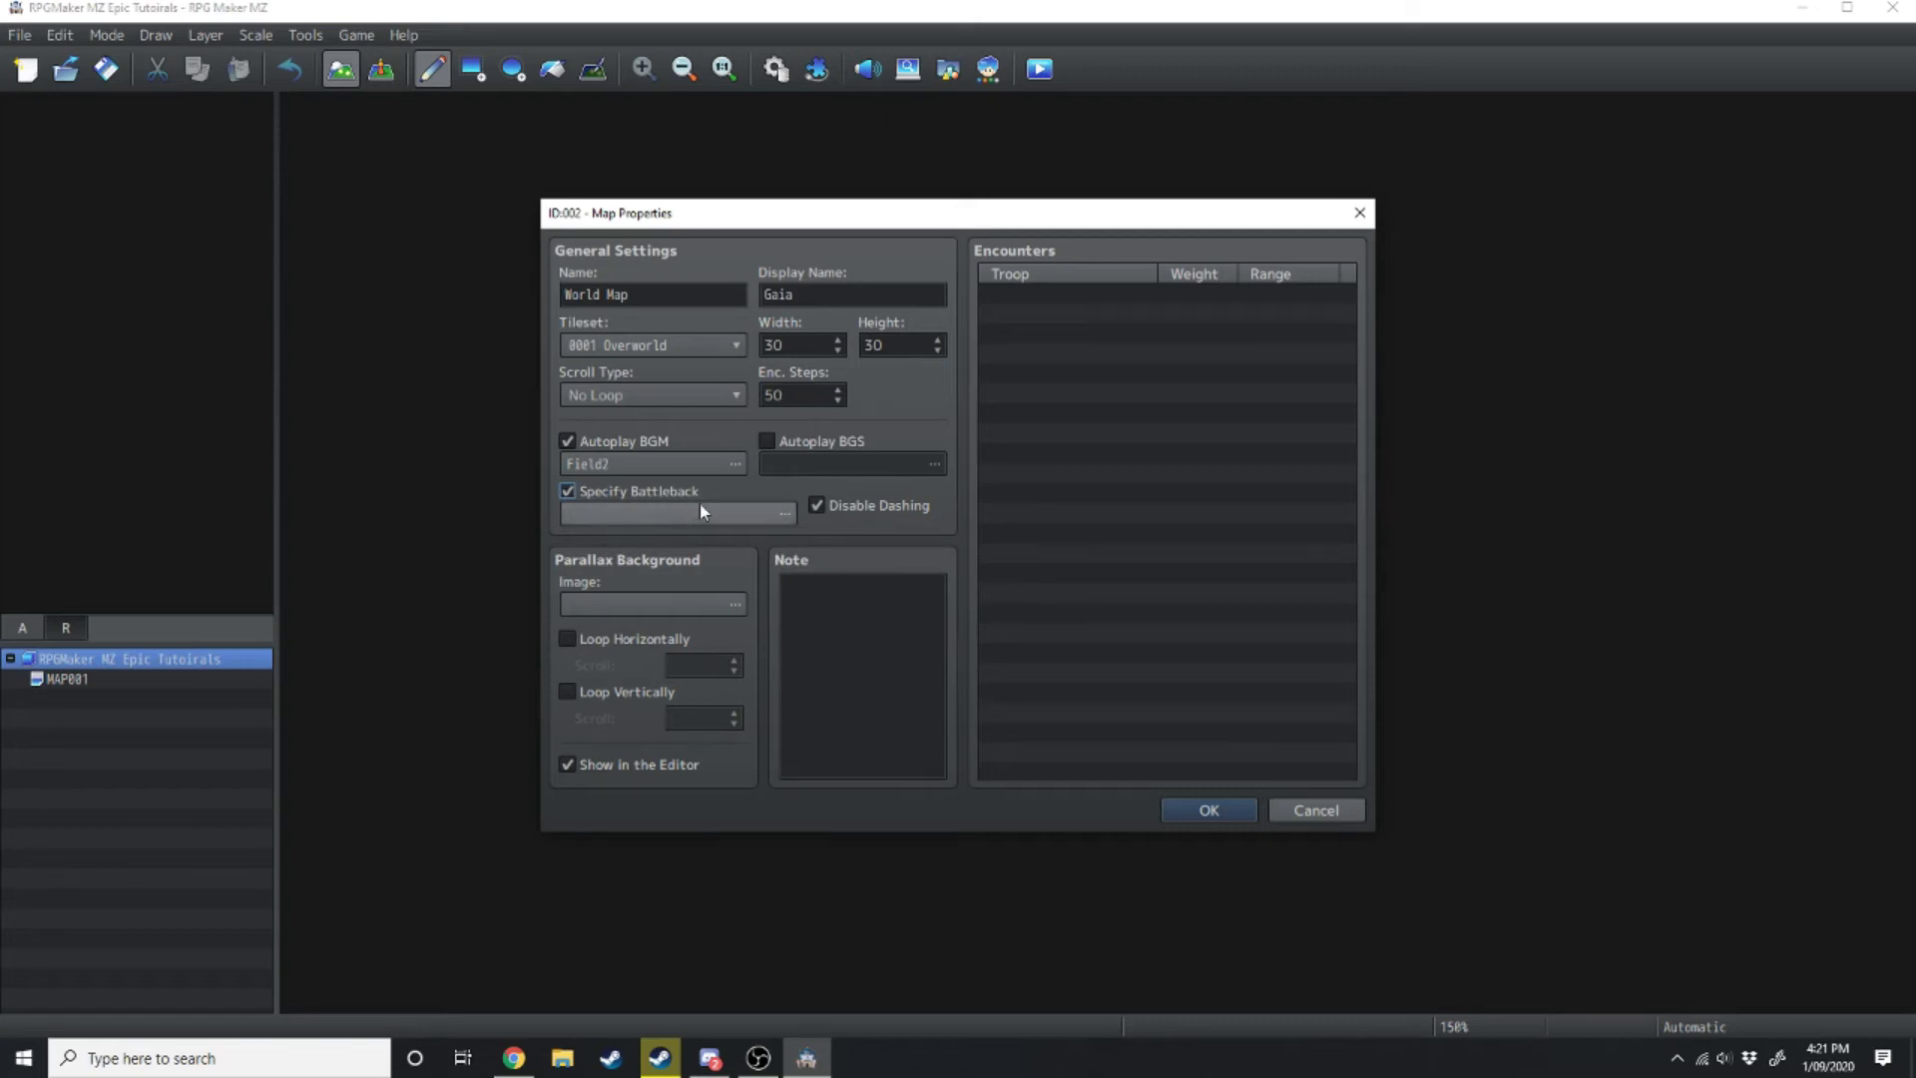
click(770, 516)
click(721, 484)
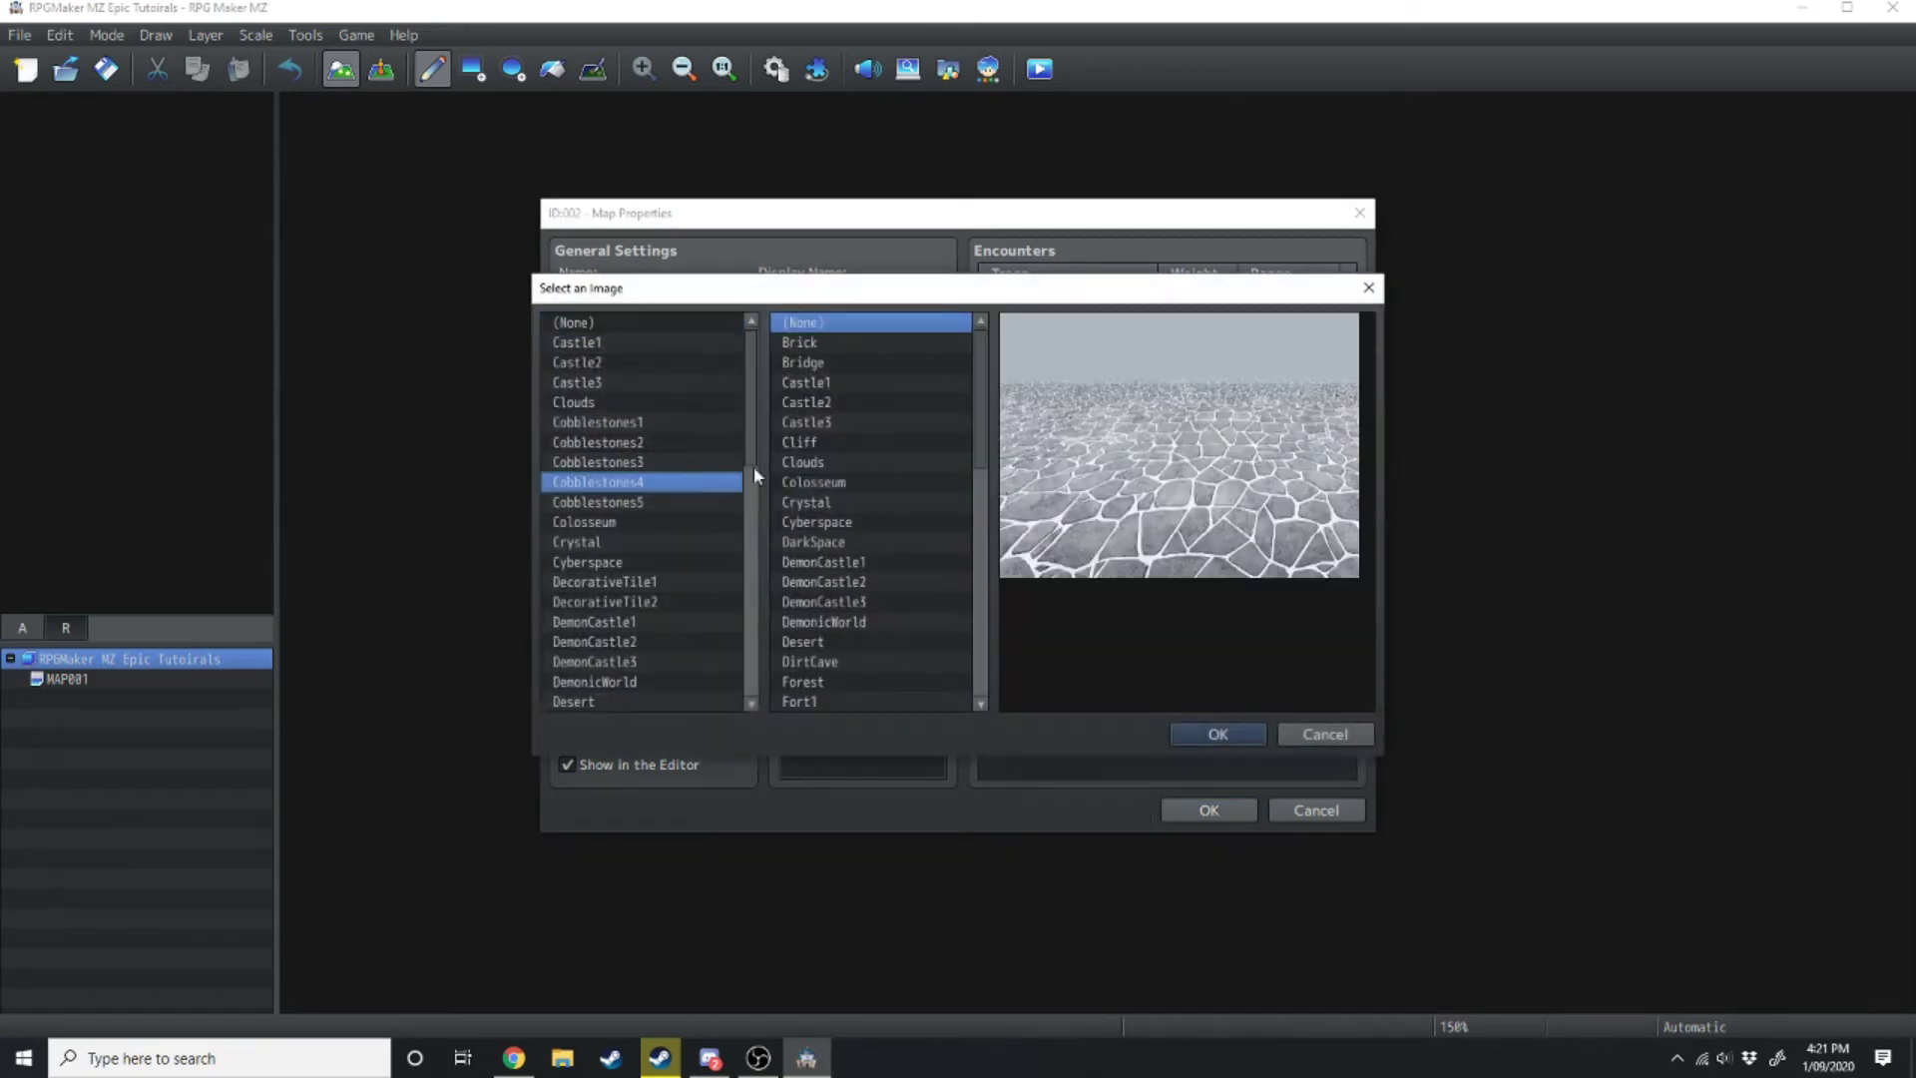
click(813, 402)
click(613, 583)
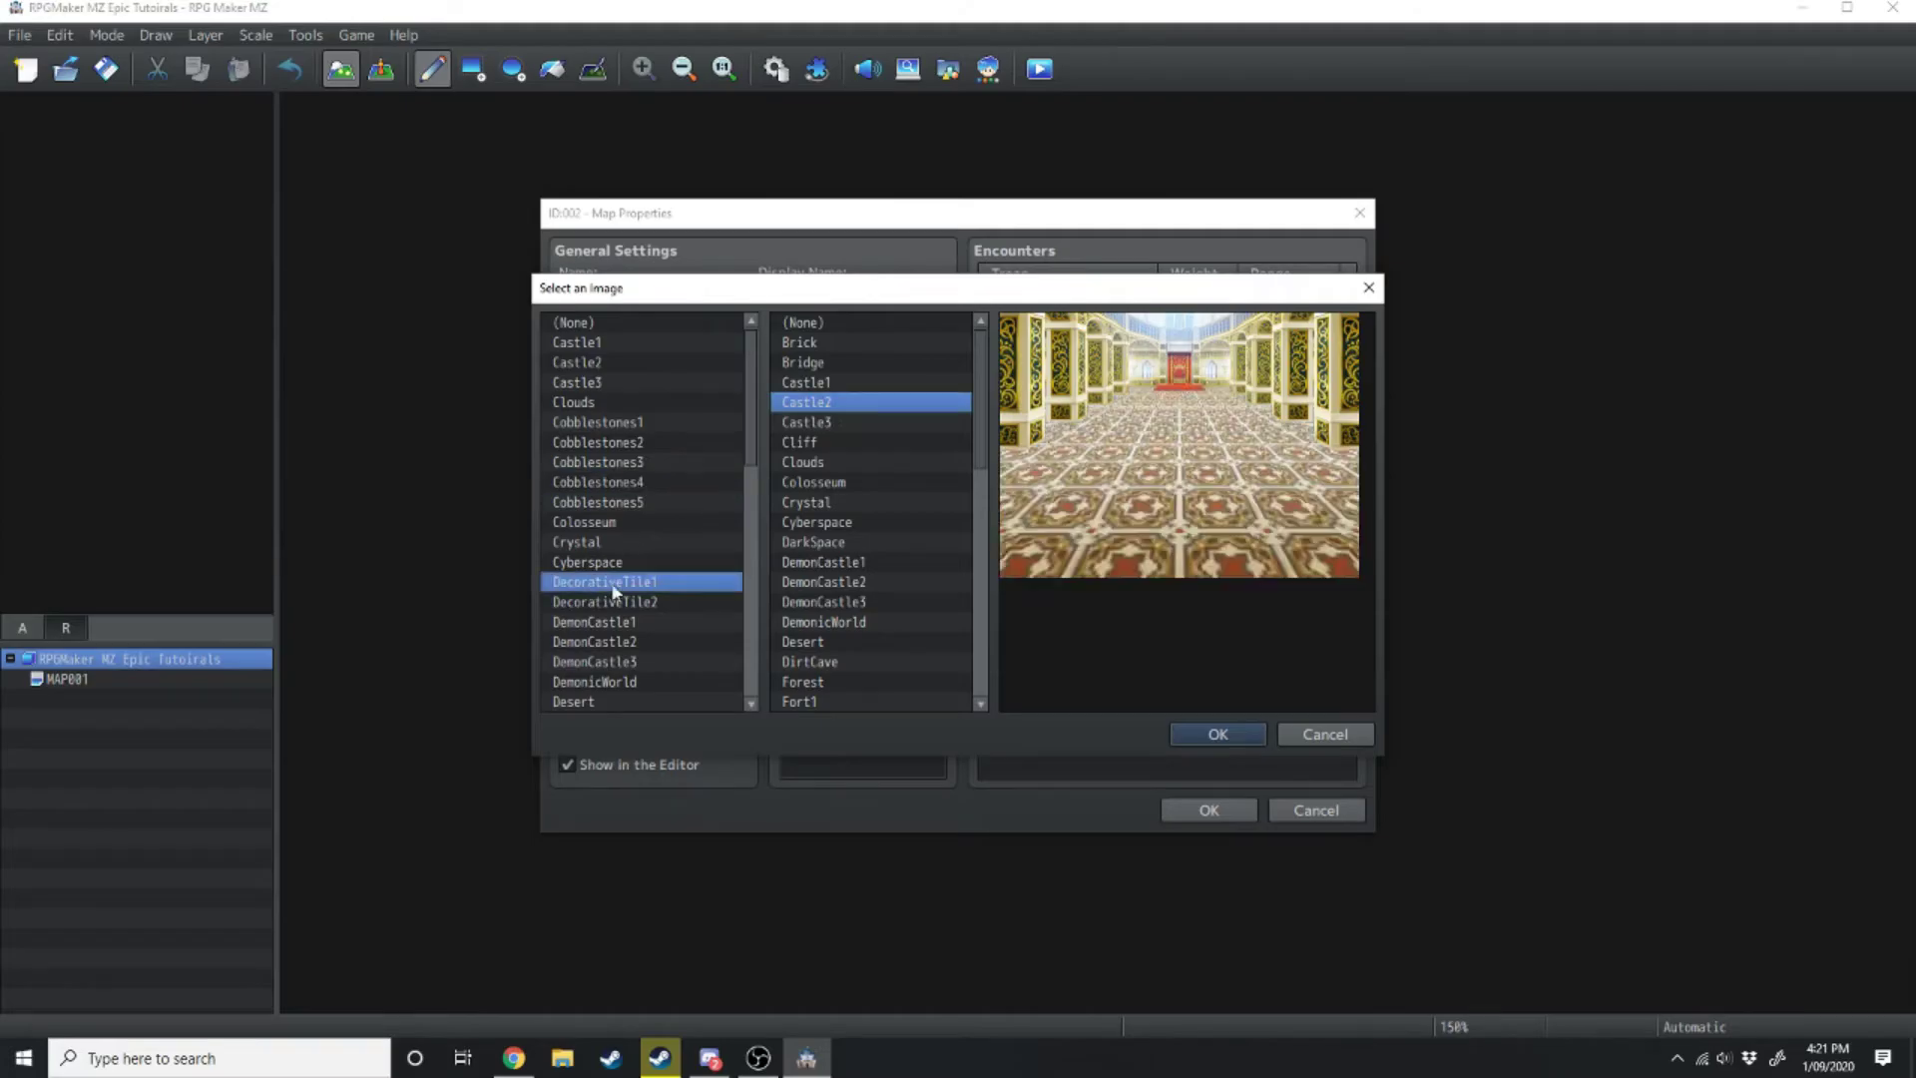
click(819, 604)
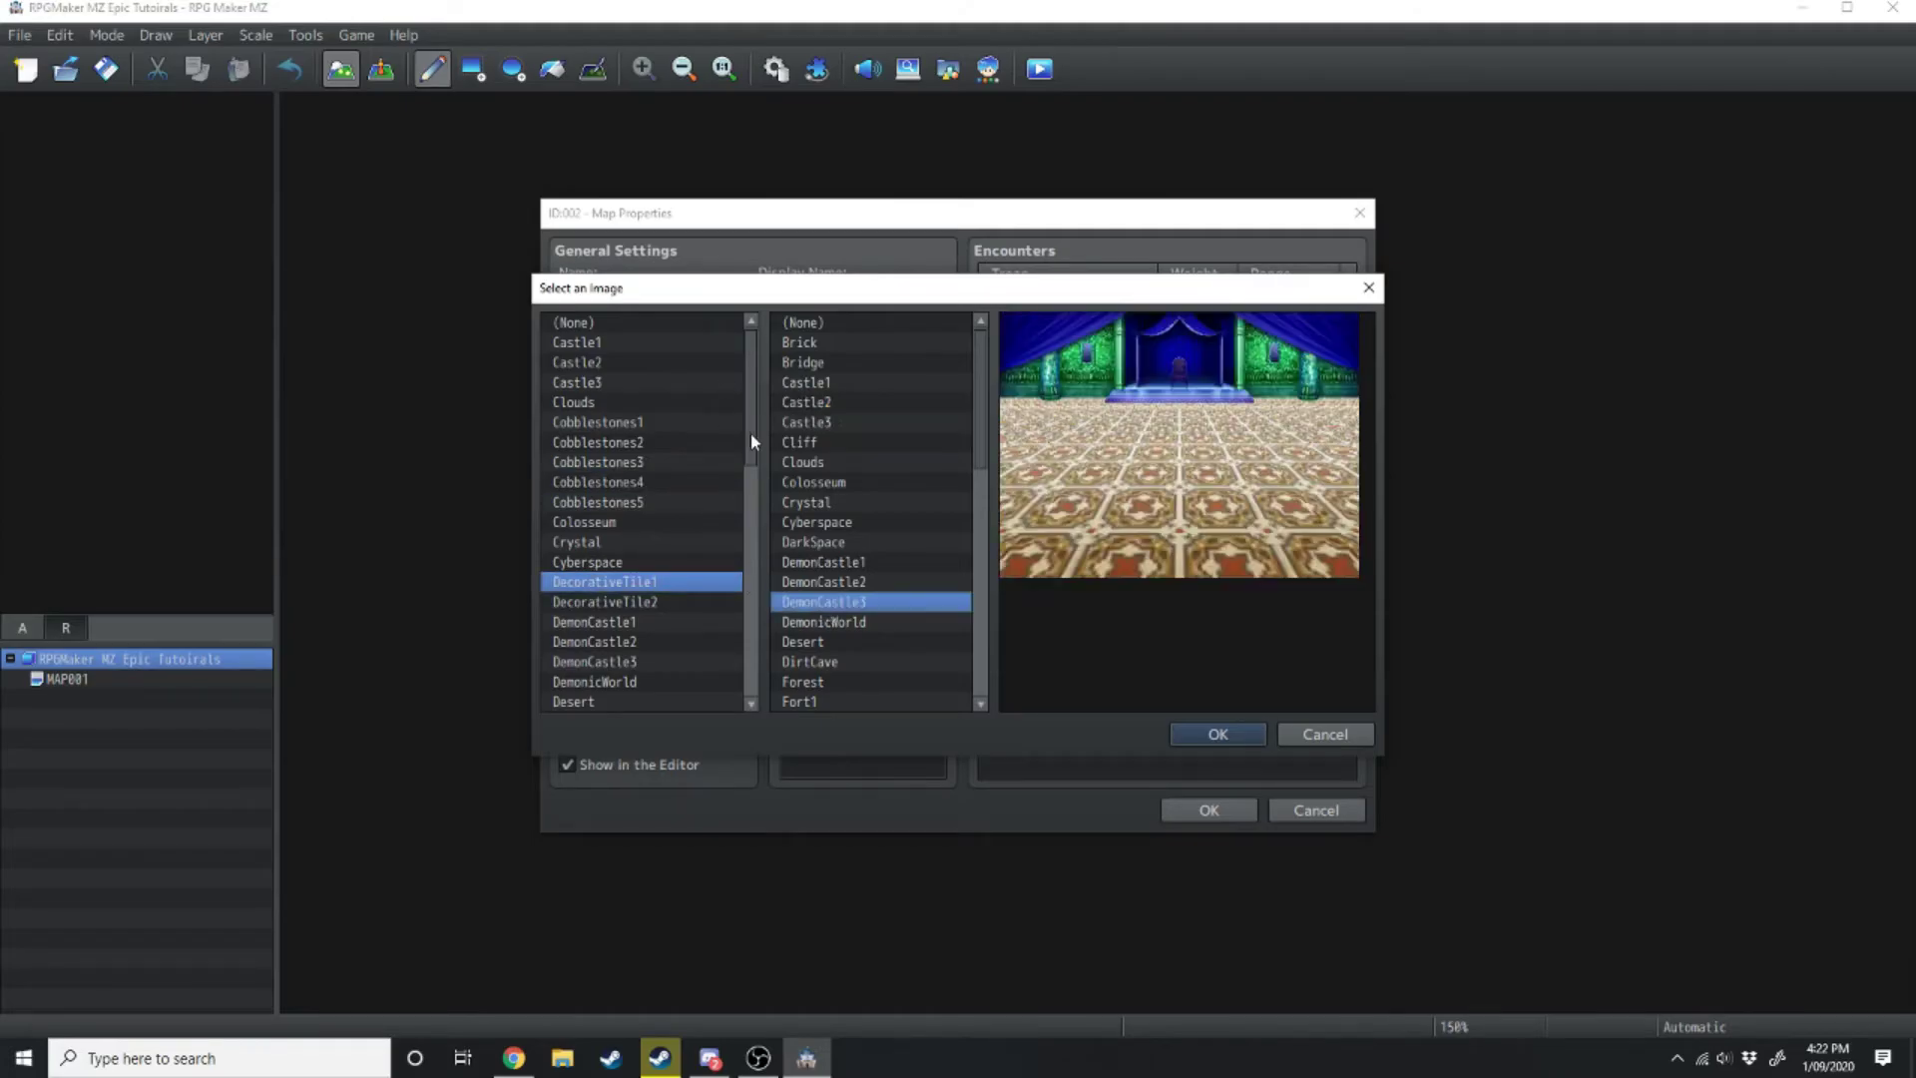
scroll(751, 434, down, 5)
click(632, 521)
scroll(829, 527, down, 3)
click(843, 561)
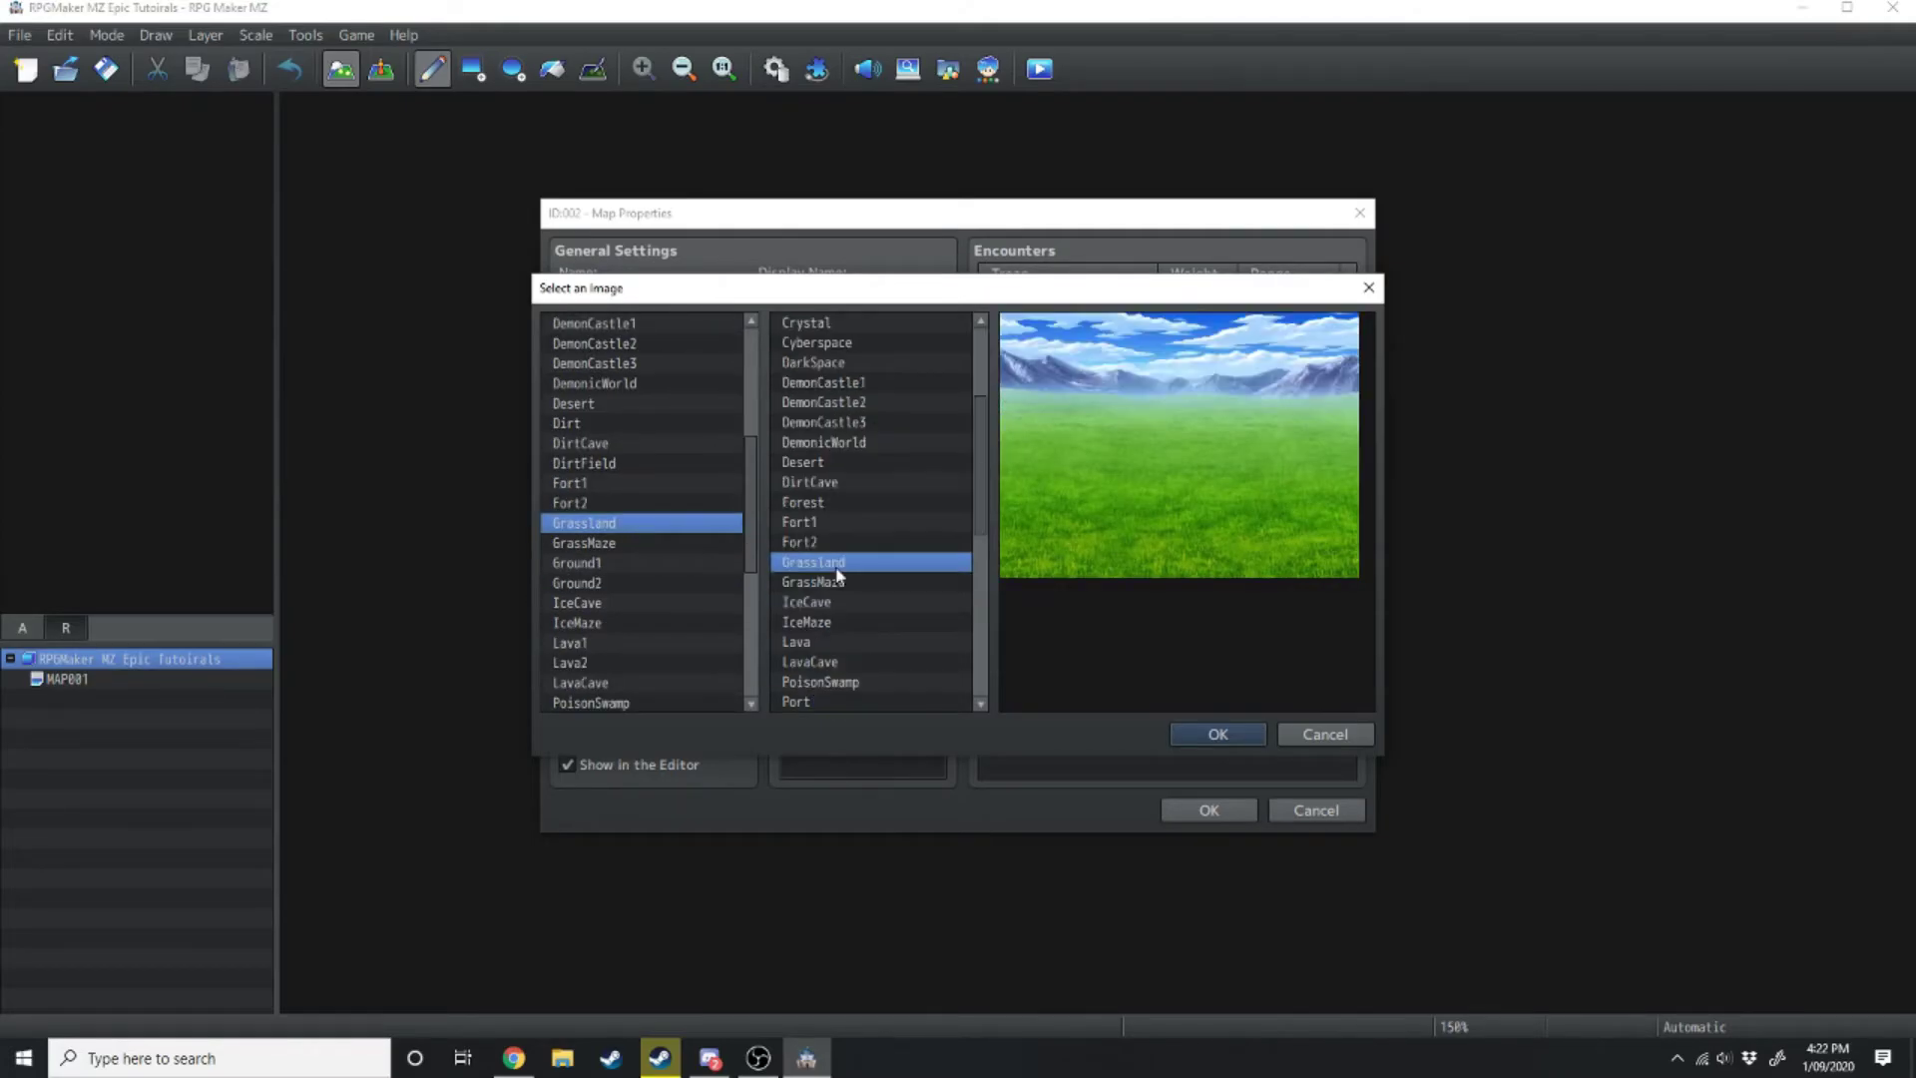
click(1243, 736)
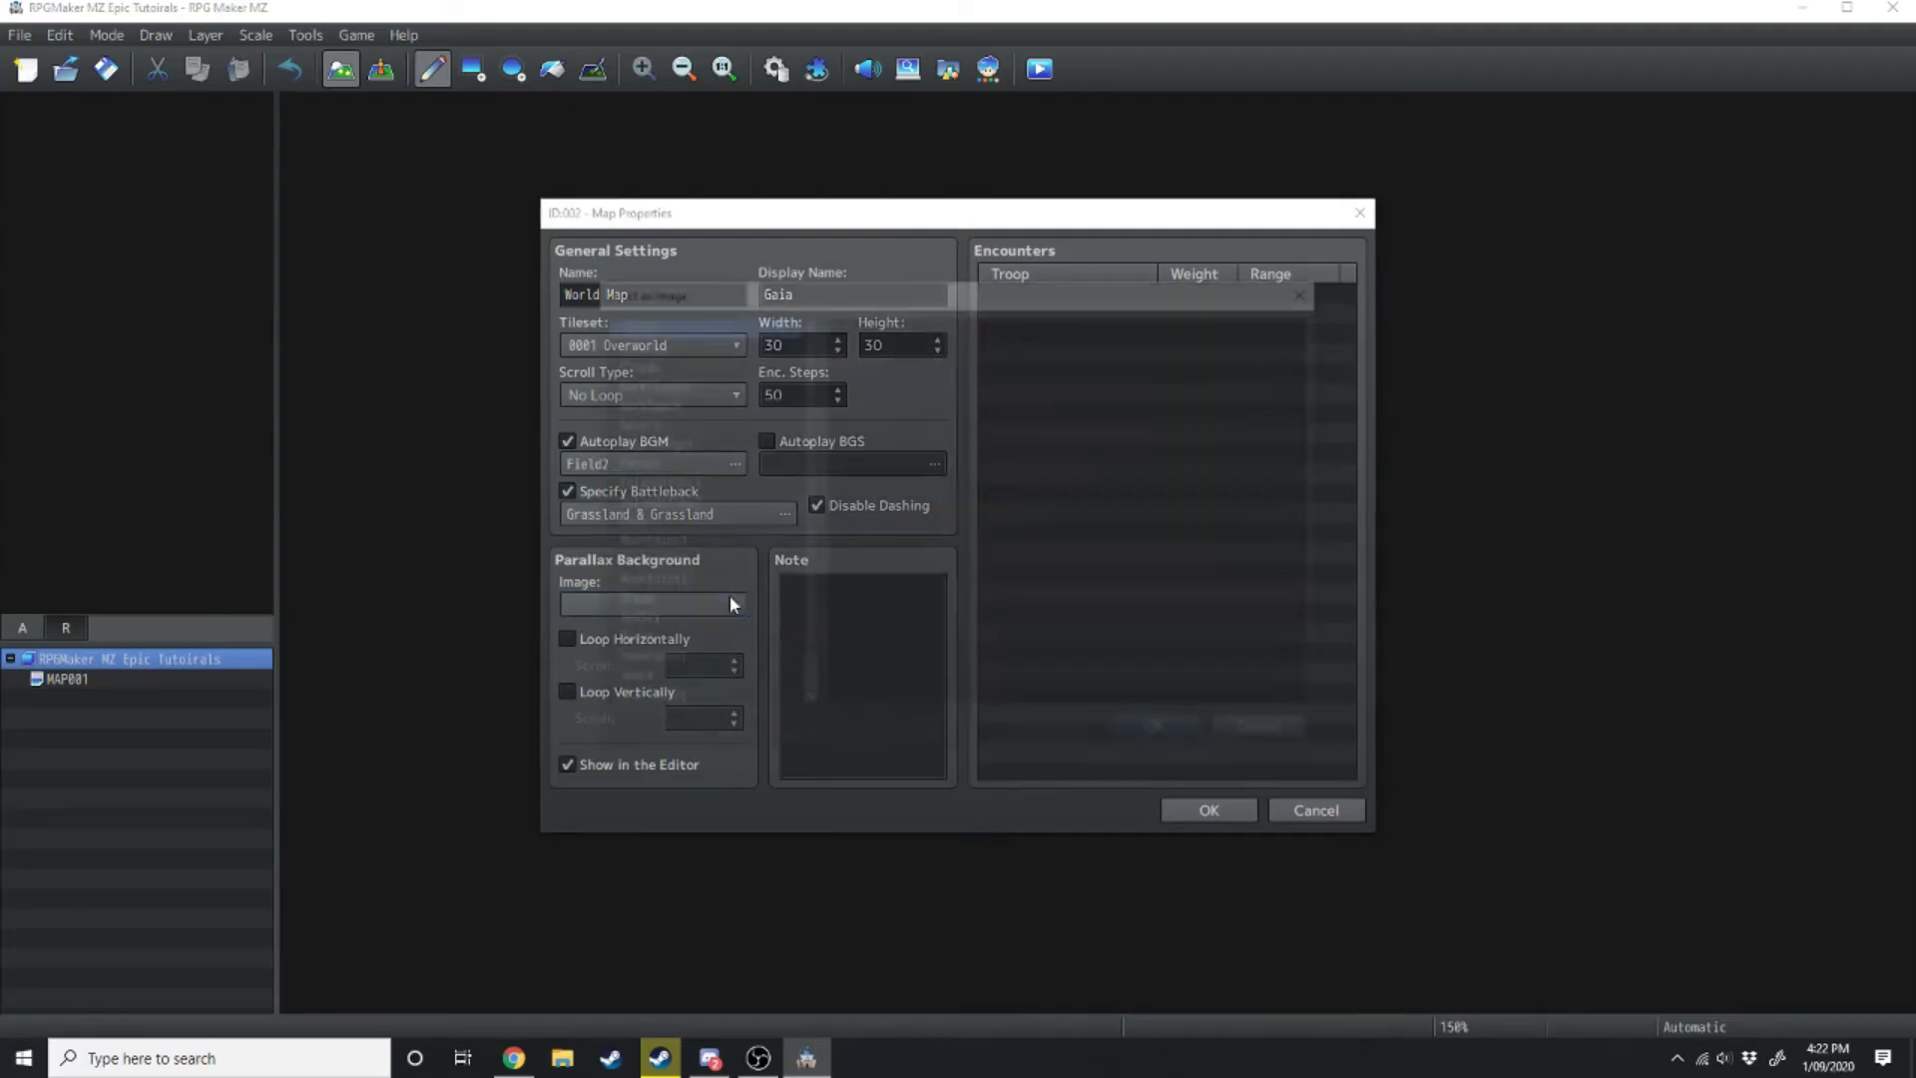
Preview parallax backgrounds Forest, Lava, Mountains2, IslandofSky1, Desert and DarkClouds, then dismiss without choosing
double_click(729, 602)
click(682, 430)
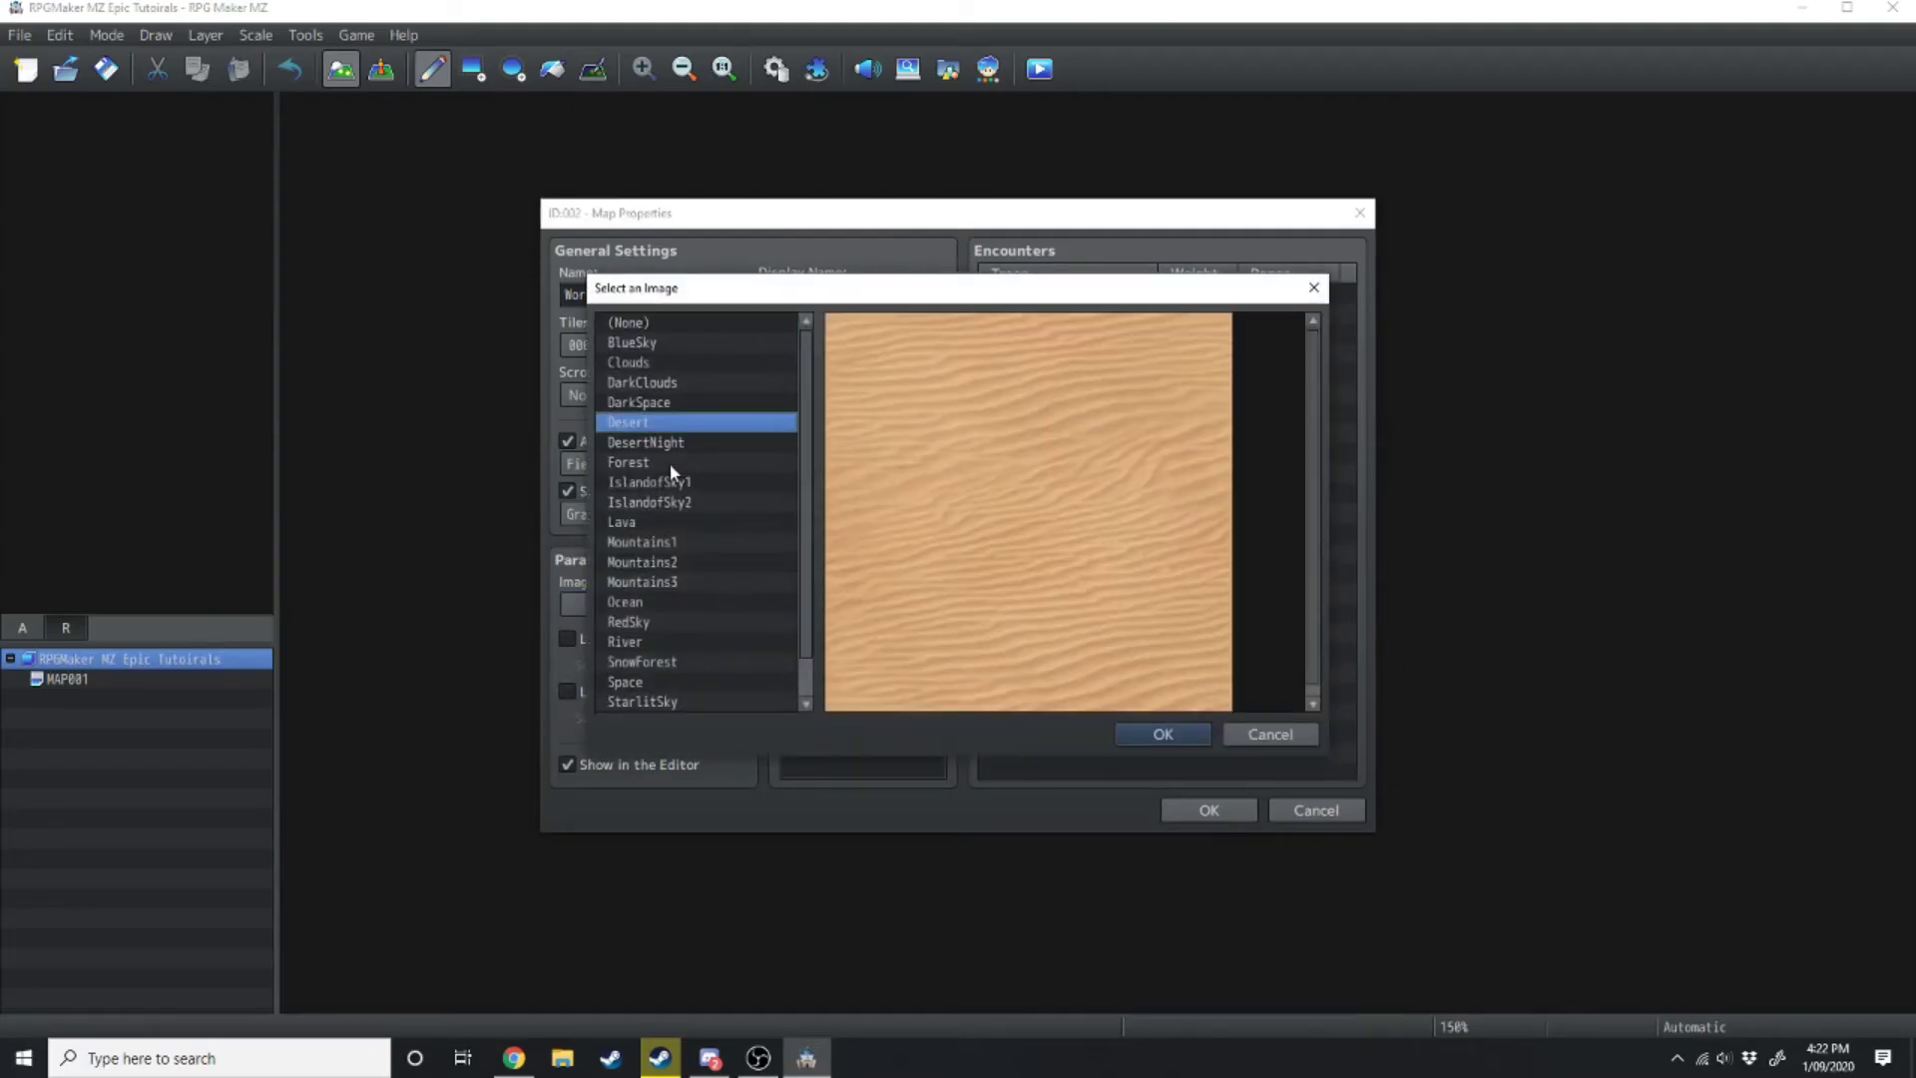
click(671, 466)
click(668, 522)
click(669, 563)
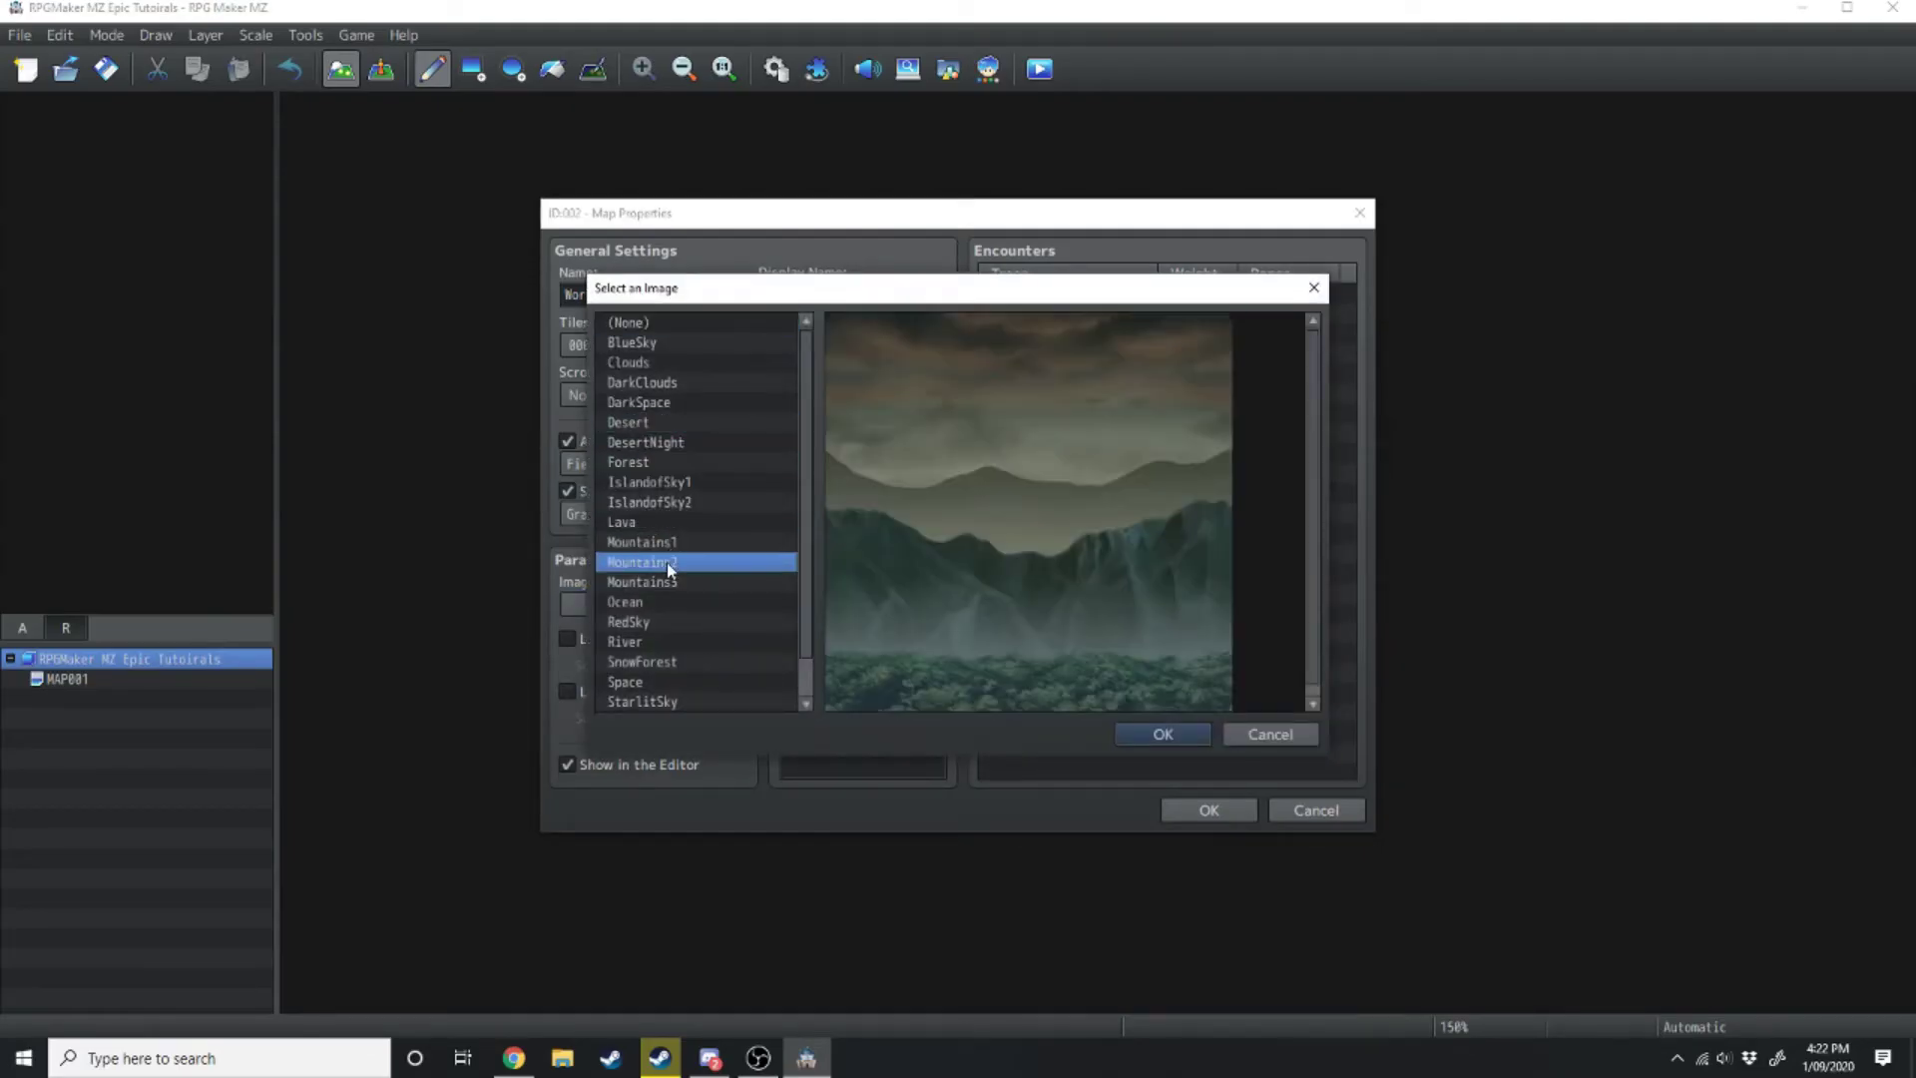
click(638, 484)
click(640, 423)
click(639, 389)
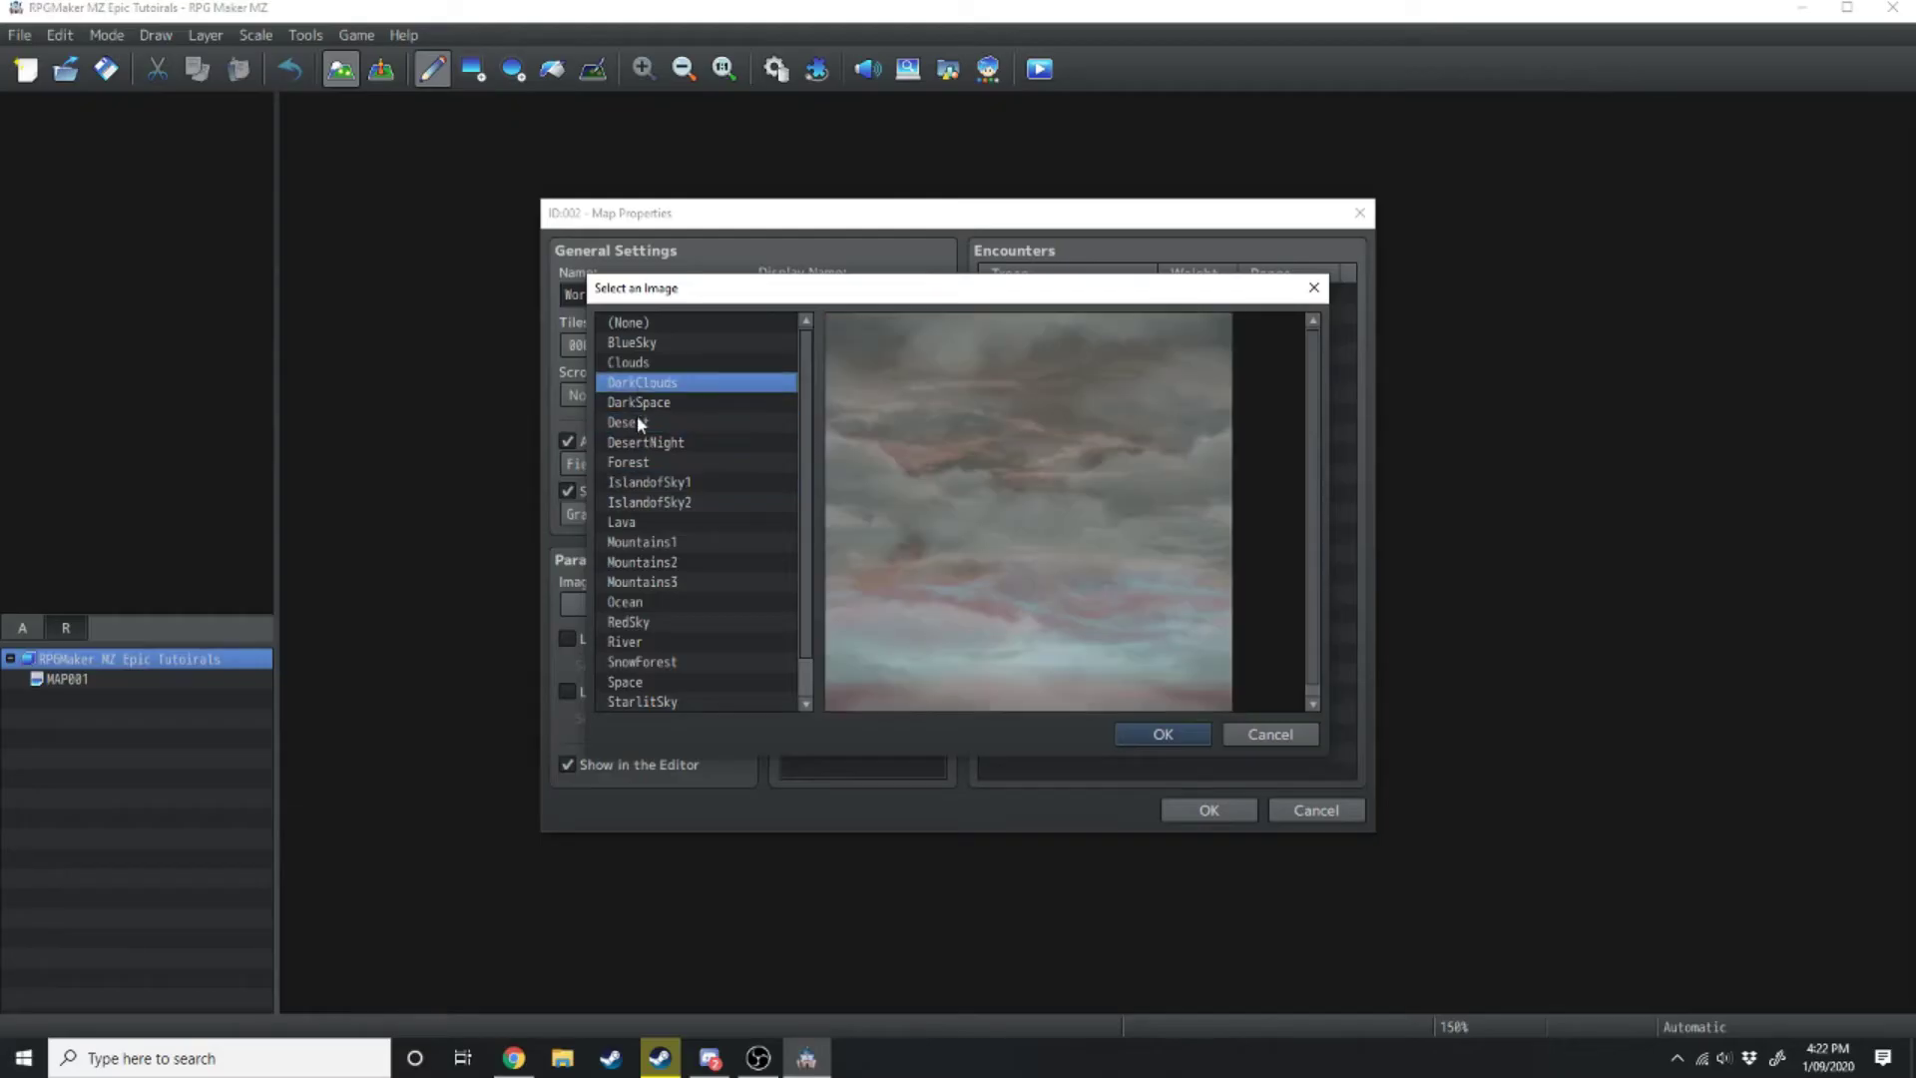
key(Escape)
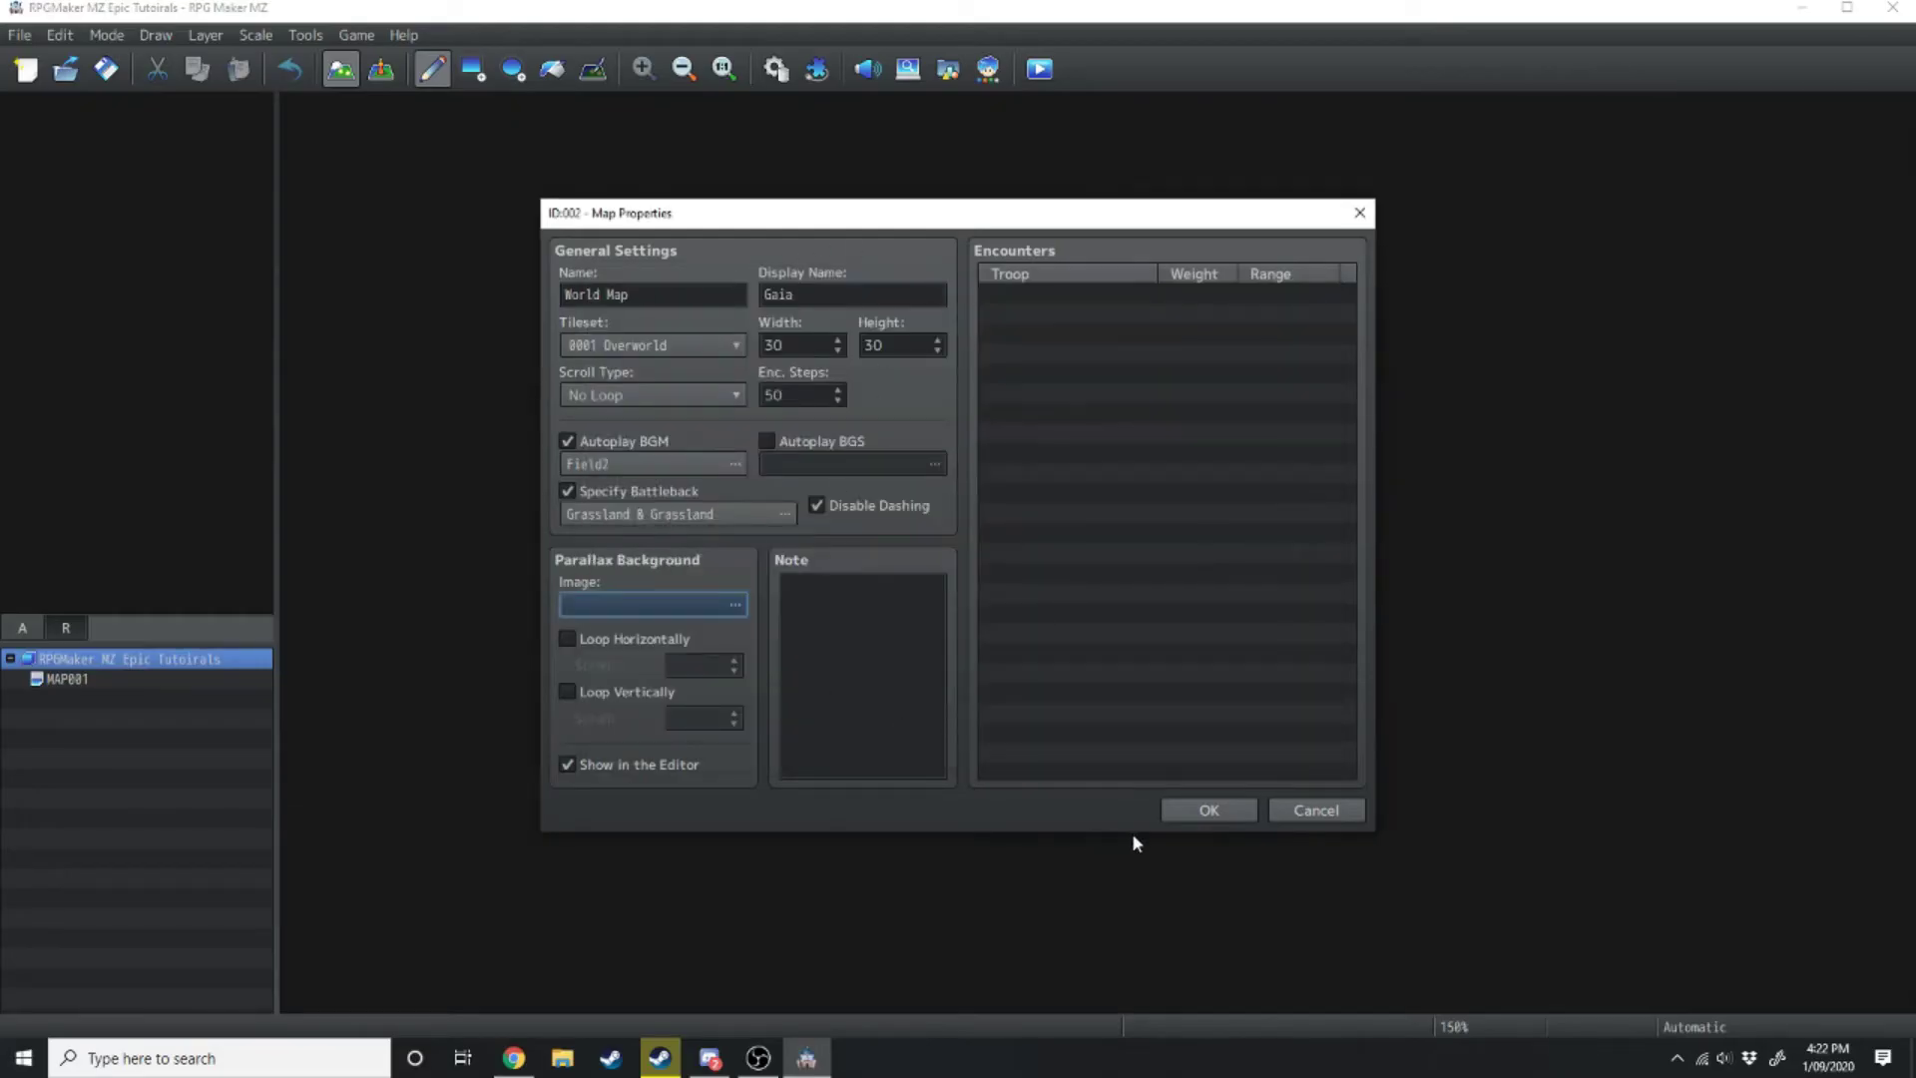
Confirm the properties to create World Map, glance at MAP001, and return to World Map's tile layer
click(1193, 804)
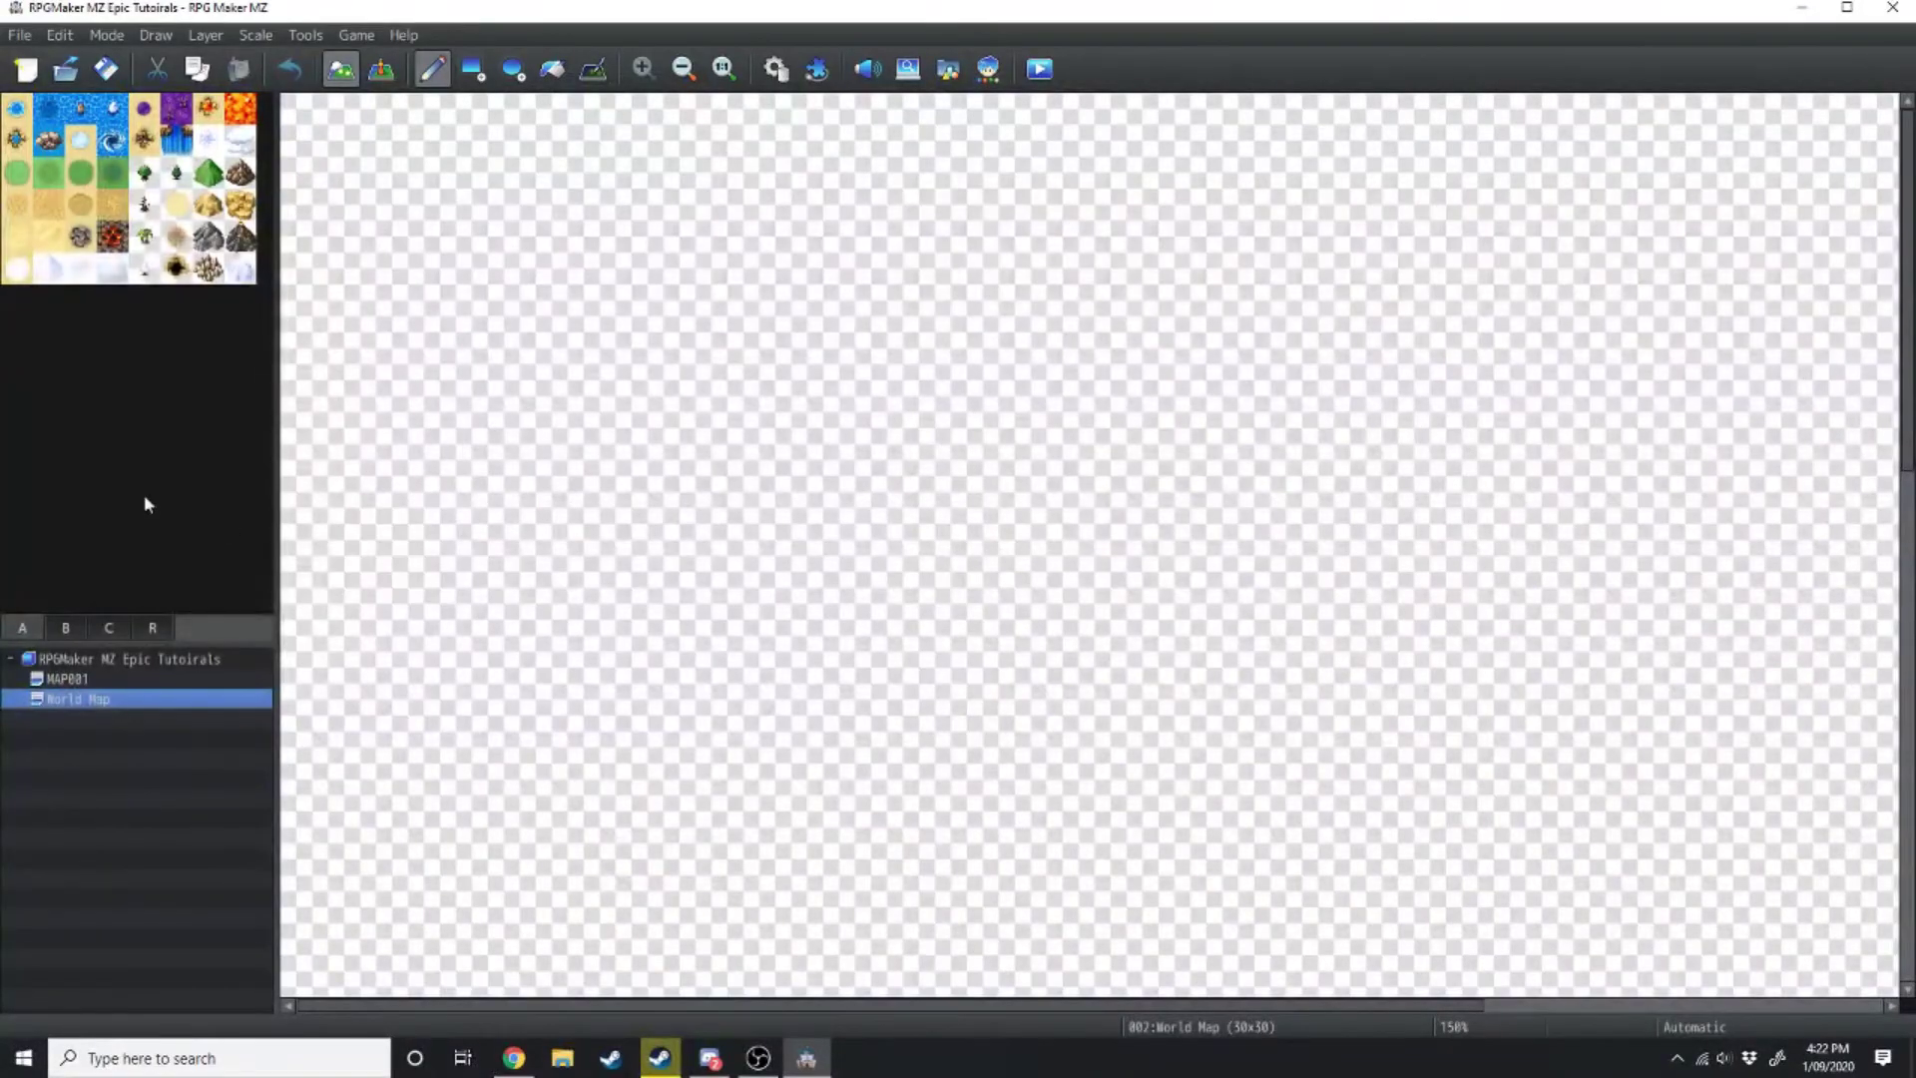
click(87, 681)
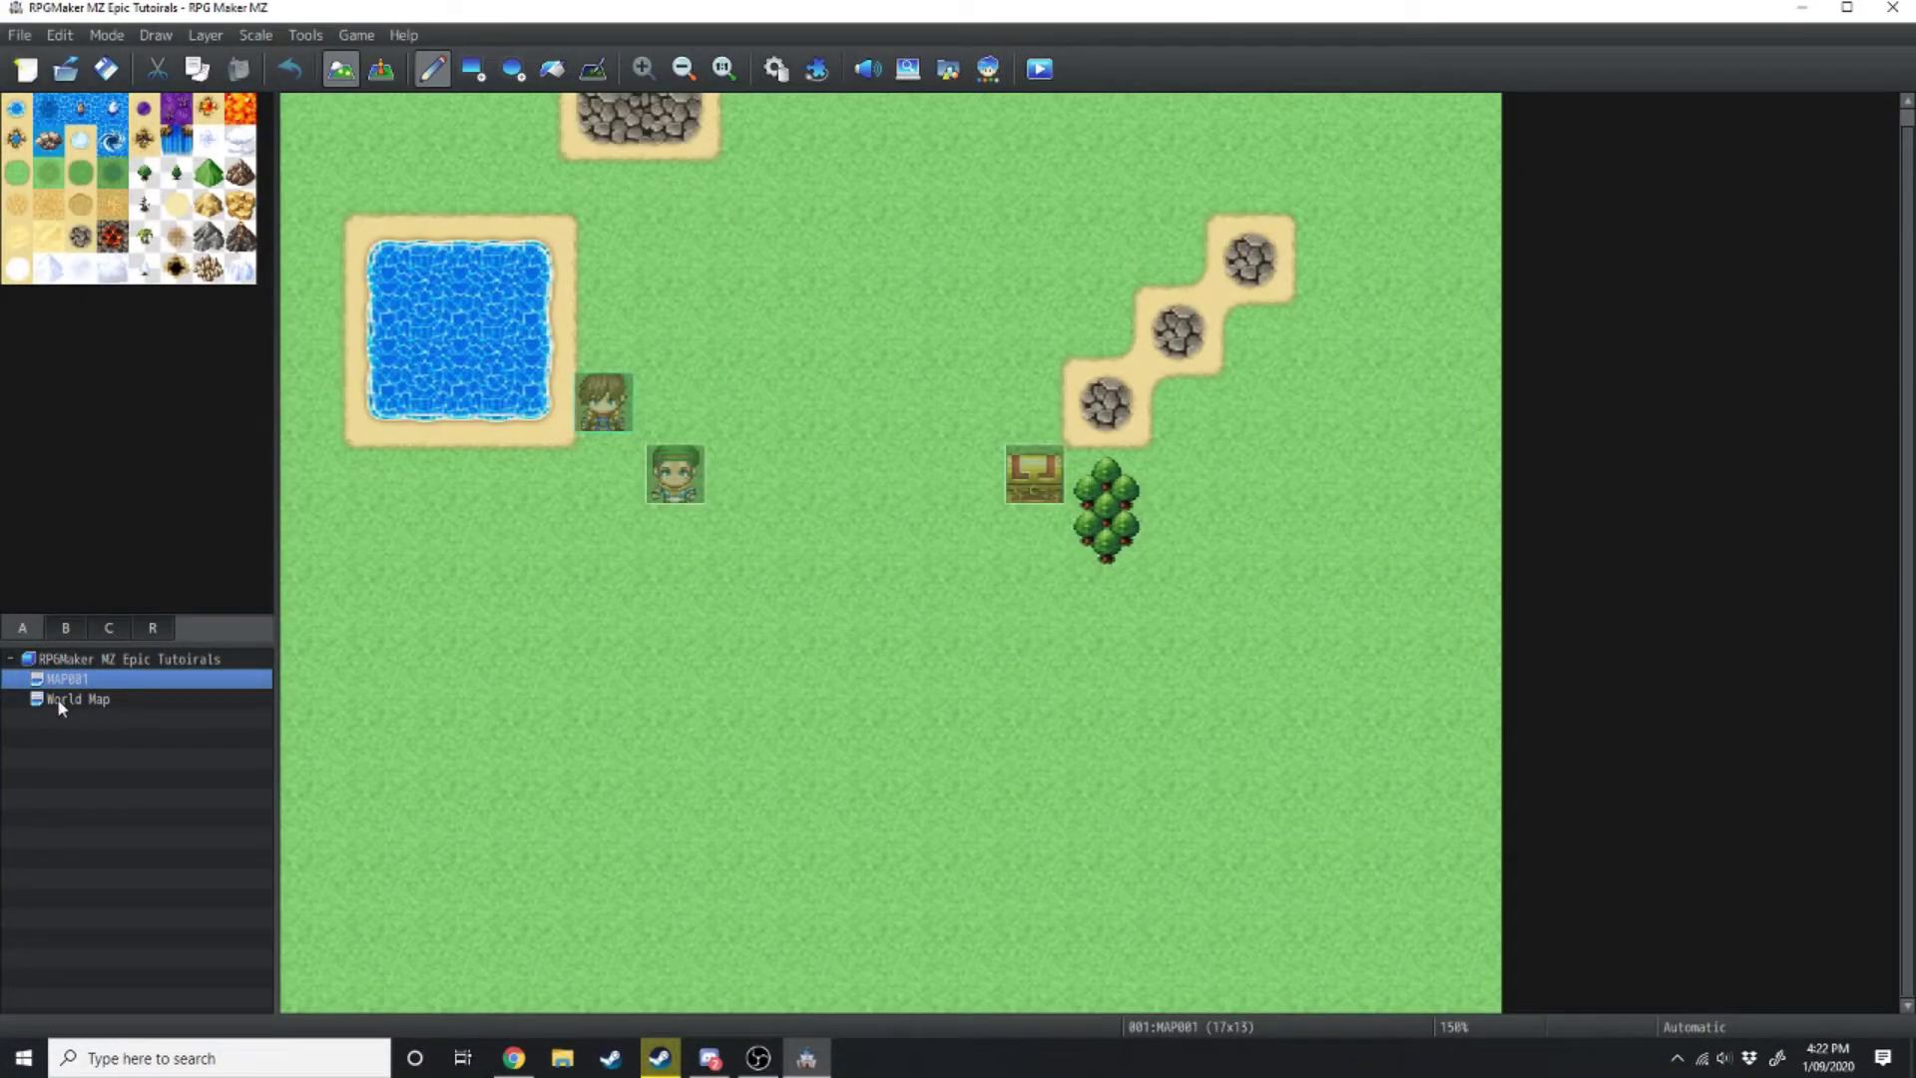
click(58, 699)
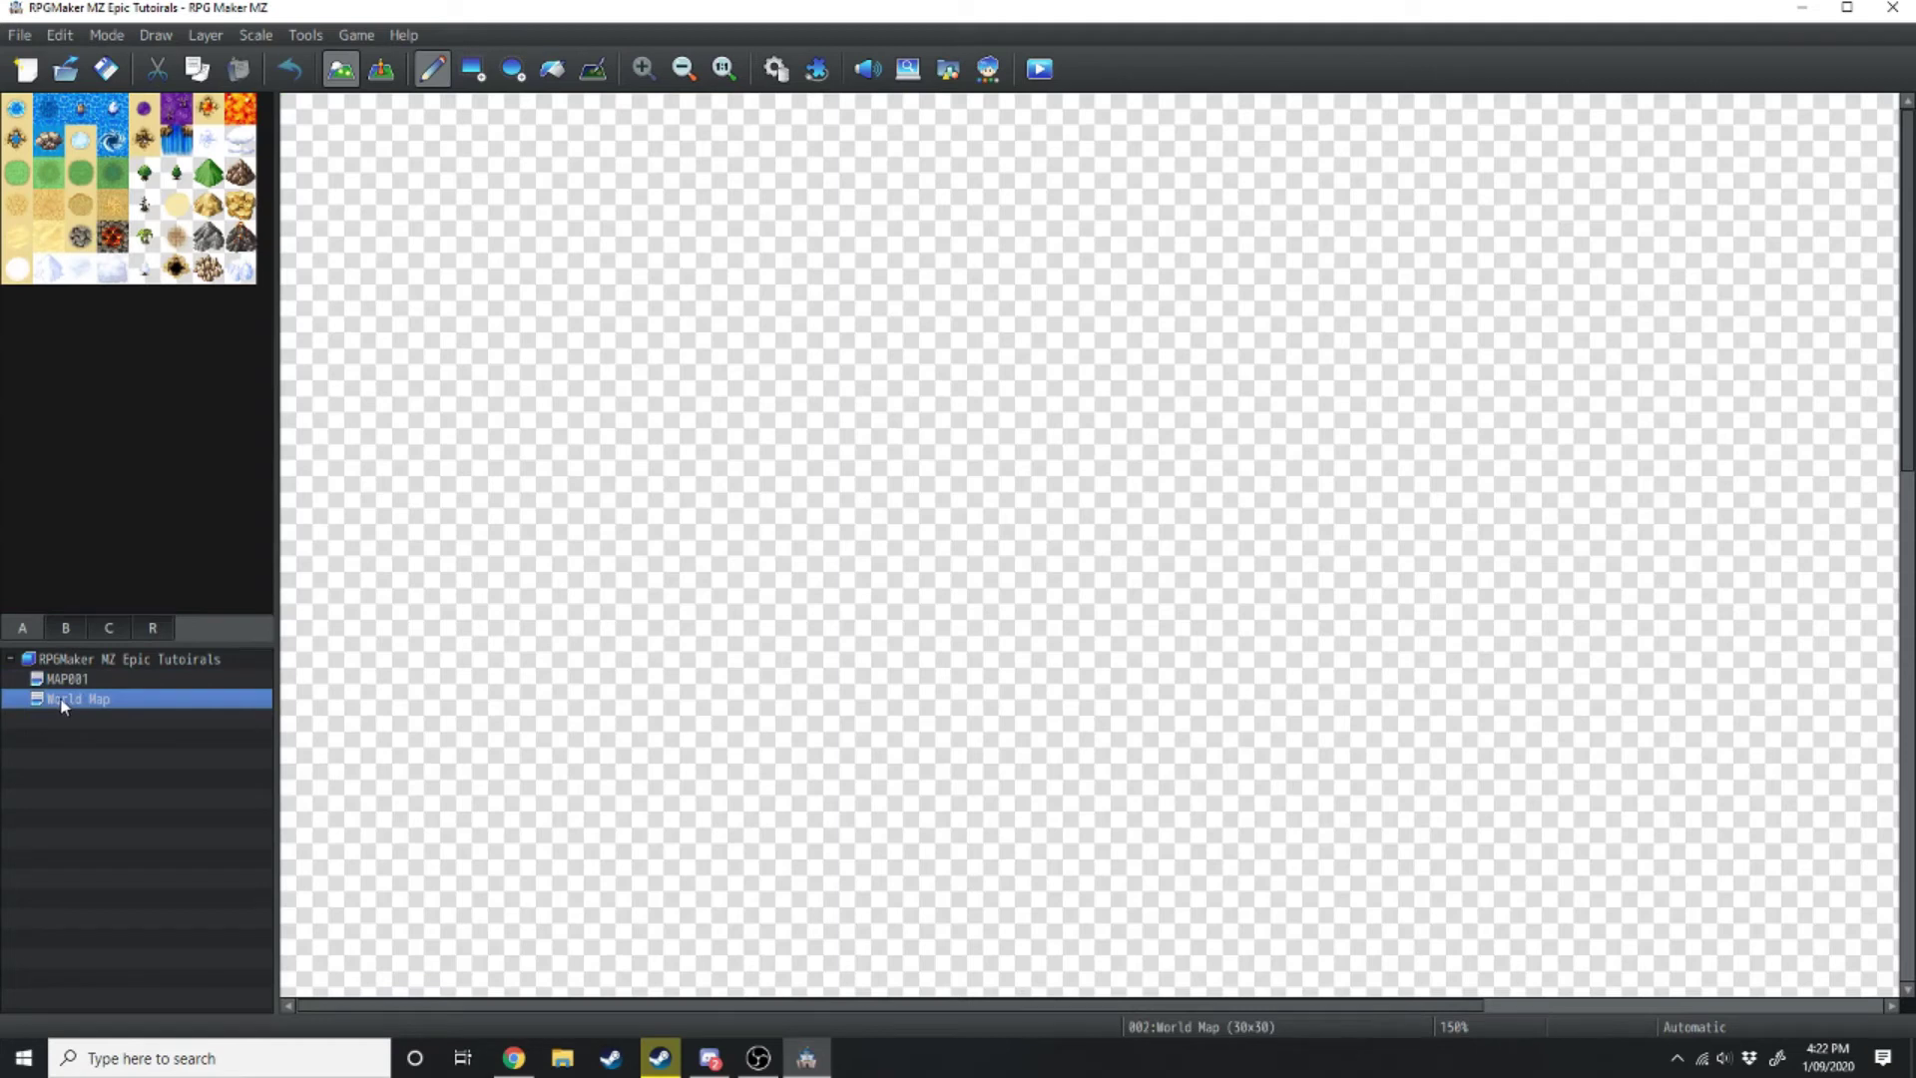
click(379, 70)
click(347, 71)
Flood the entire World Map with sea
click(25, 113)
click(552, 69)
click(635, 301)
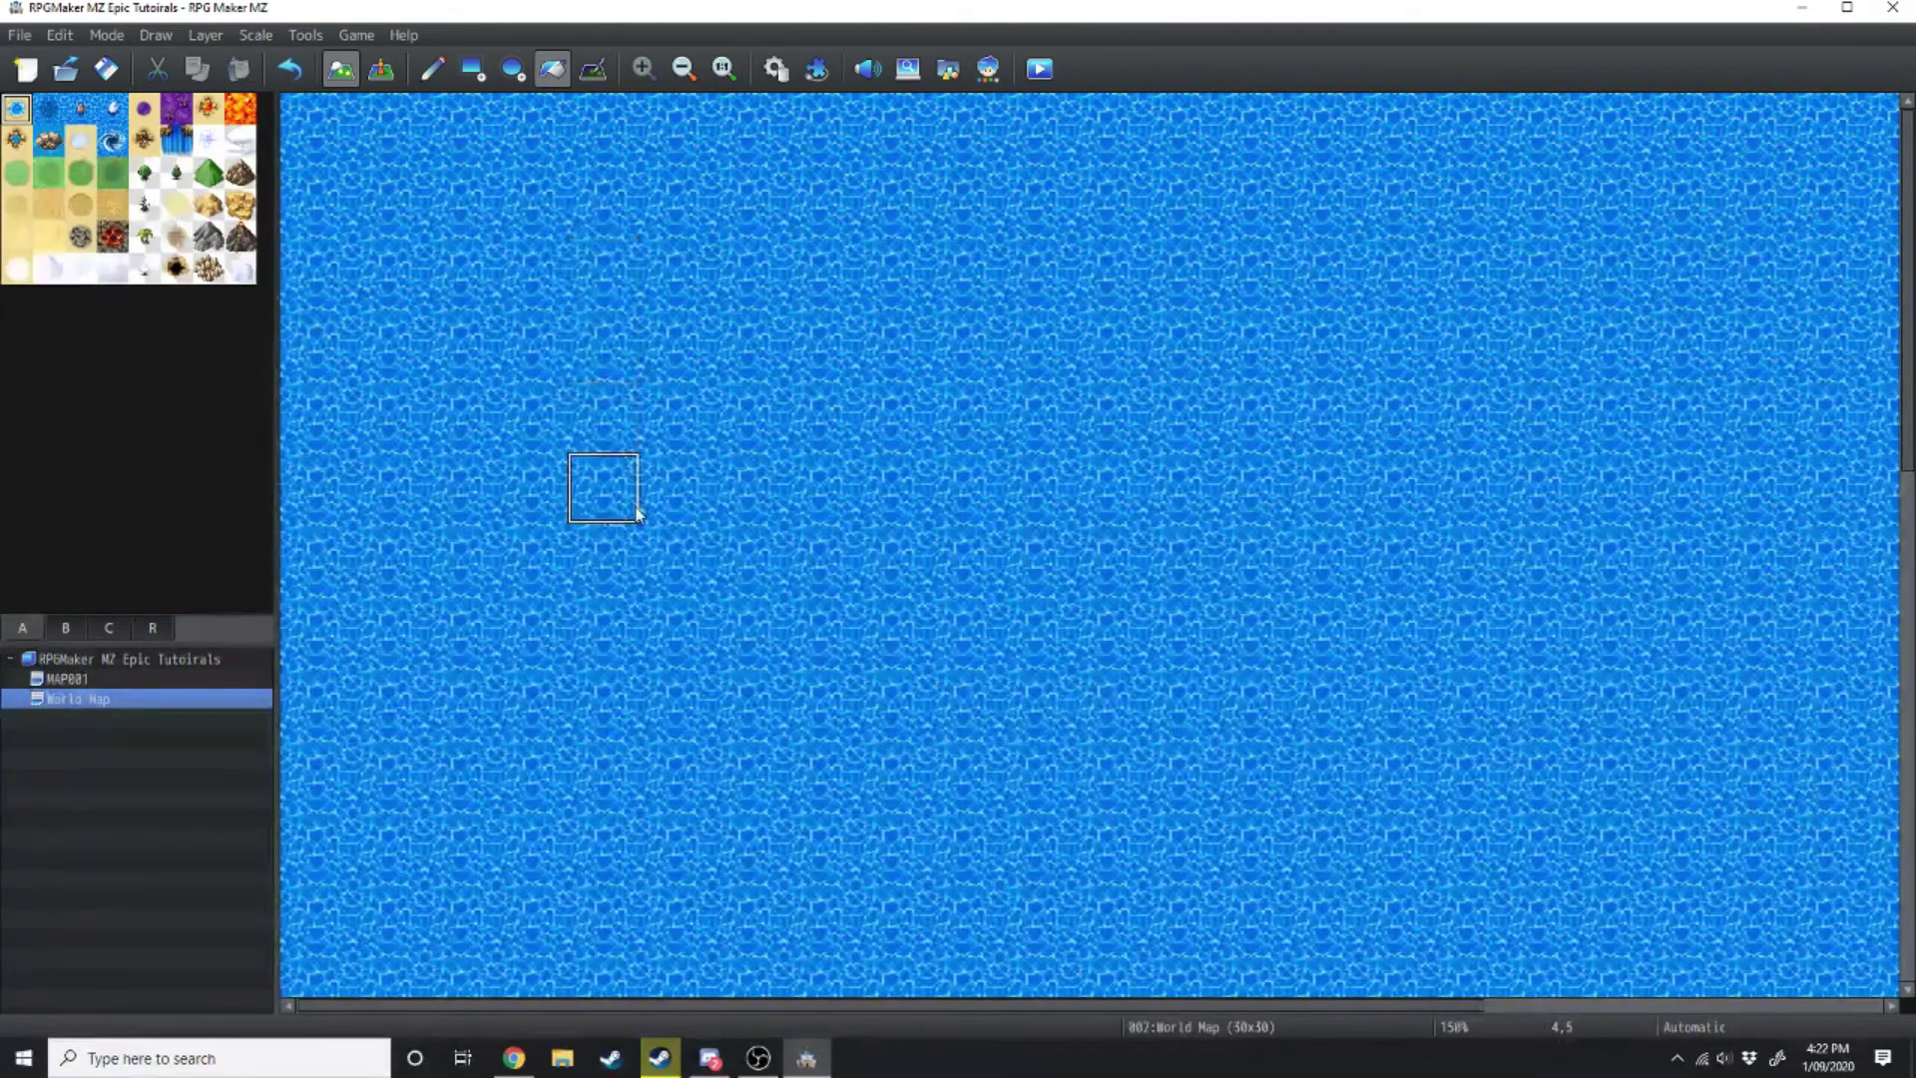
ctrl+scroll(636, 512, down, 4)
ctrl+scroll(639, 510, up, 1)
Outline a grass island in the sea and fill its interior with grass
click(445, 67)
click(16, 174)
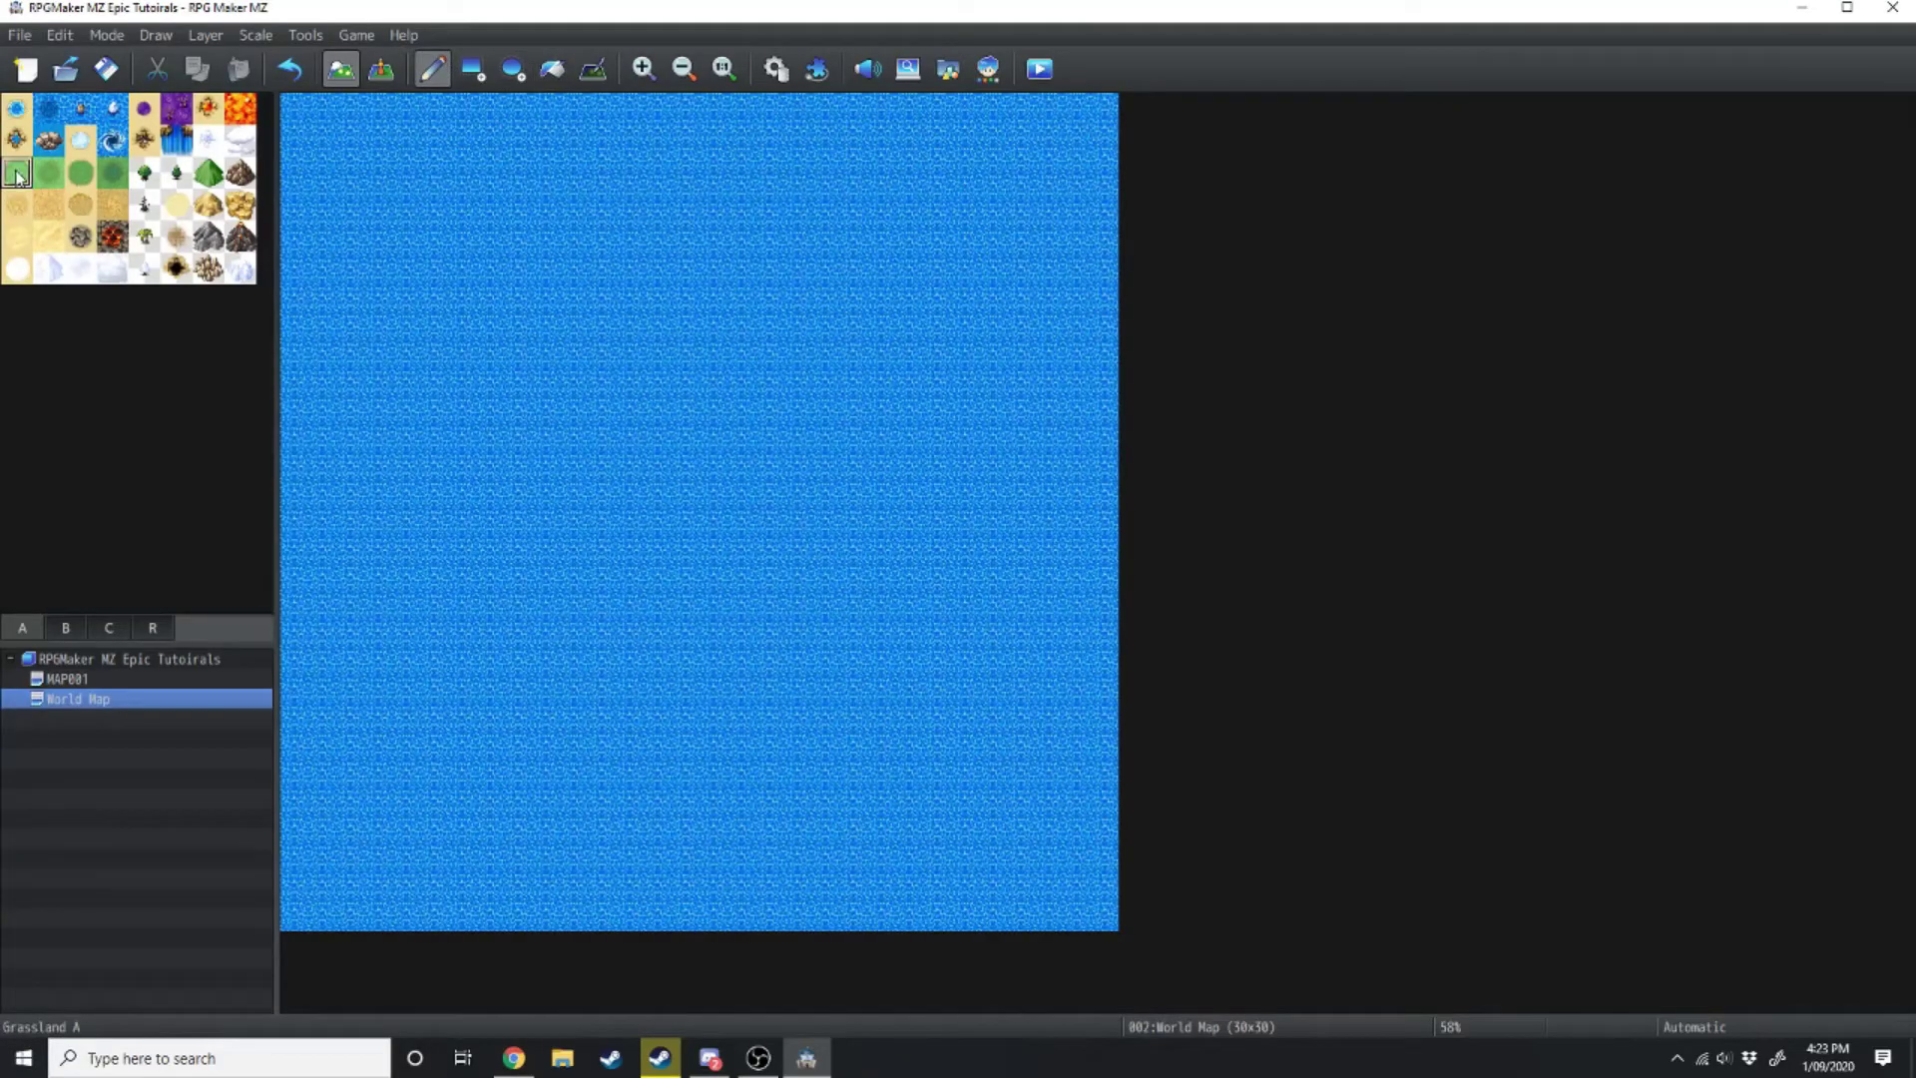
mouse_move(548, 222)
mouse_down()
mouse_move(498, 198)
mouse_move(420, 209)
mouse_move(393, 290)
mouse_move(475, 340)
mouse_move(493, 393)
mouse_move(398, 511)
mouse_move(438, 588)
mouse_move(415, 667)
mouse_move(354, 741)
mouse_move(407, 816)
mouse_move(555, 801)
mouse_move(695, 705)
mouse_move(830, 730)
mouse_move(957, 660)
mouse_move(886, 440)
mouse_move(933, 326)
mouse_move(852, 195)
mouse_move(747, 217)
mouse_move(654, 411)
mouse_move(573, 356)
mouse_move(552, 252)
mouse_up()
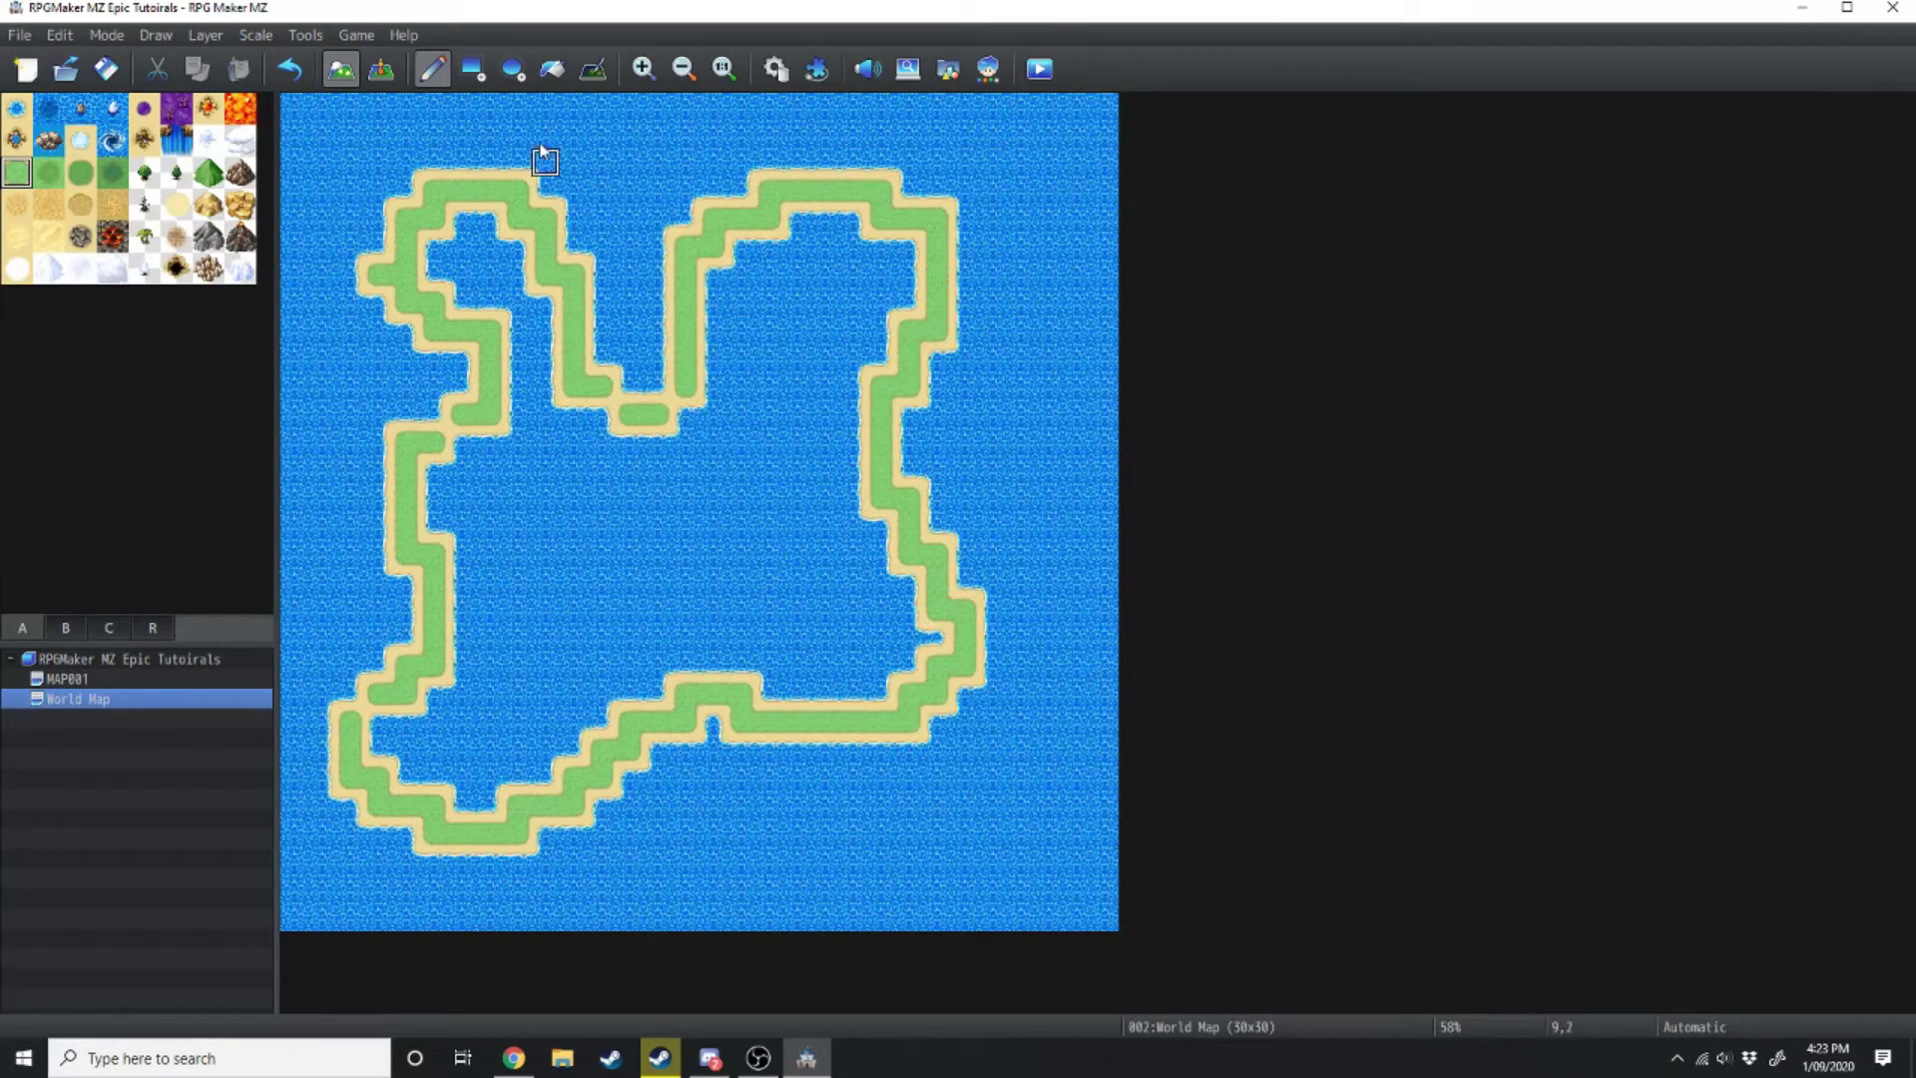
click(552, 68)
click(574, 498)
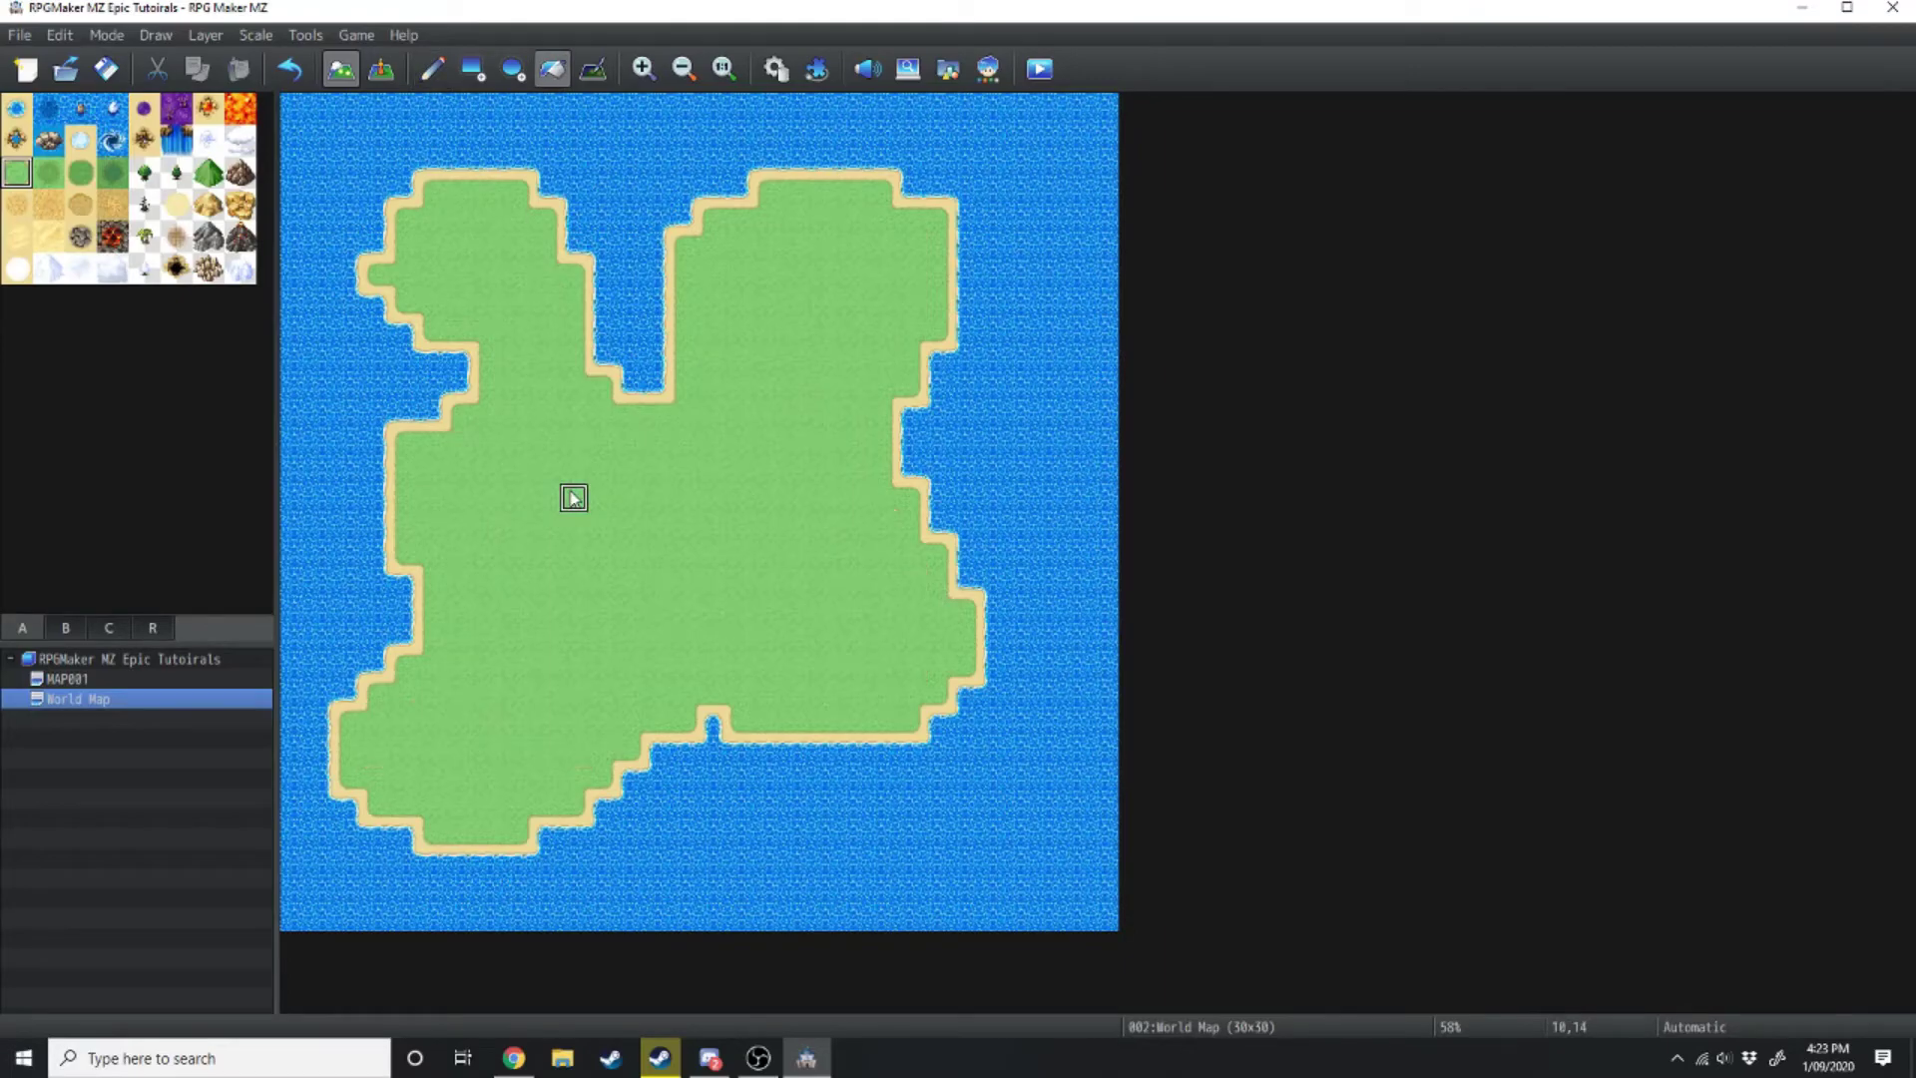
Draw a lower-left mountain range and a diagonal mountain band, filling the lower outline
click(207, 237)
click(435, 70)
click(442, 76)
mouse_move(361, 784)
mouse_down()
mouse_move(444, 792)
mouse_move(499, 766)
mouse_move(669, 530)
mouse_move(687, 719)
mouse_up()
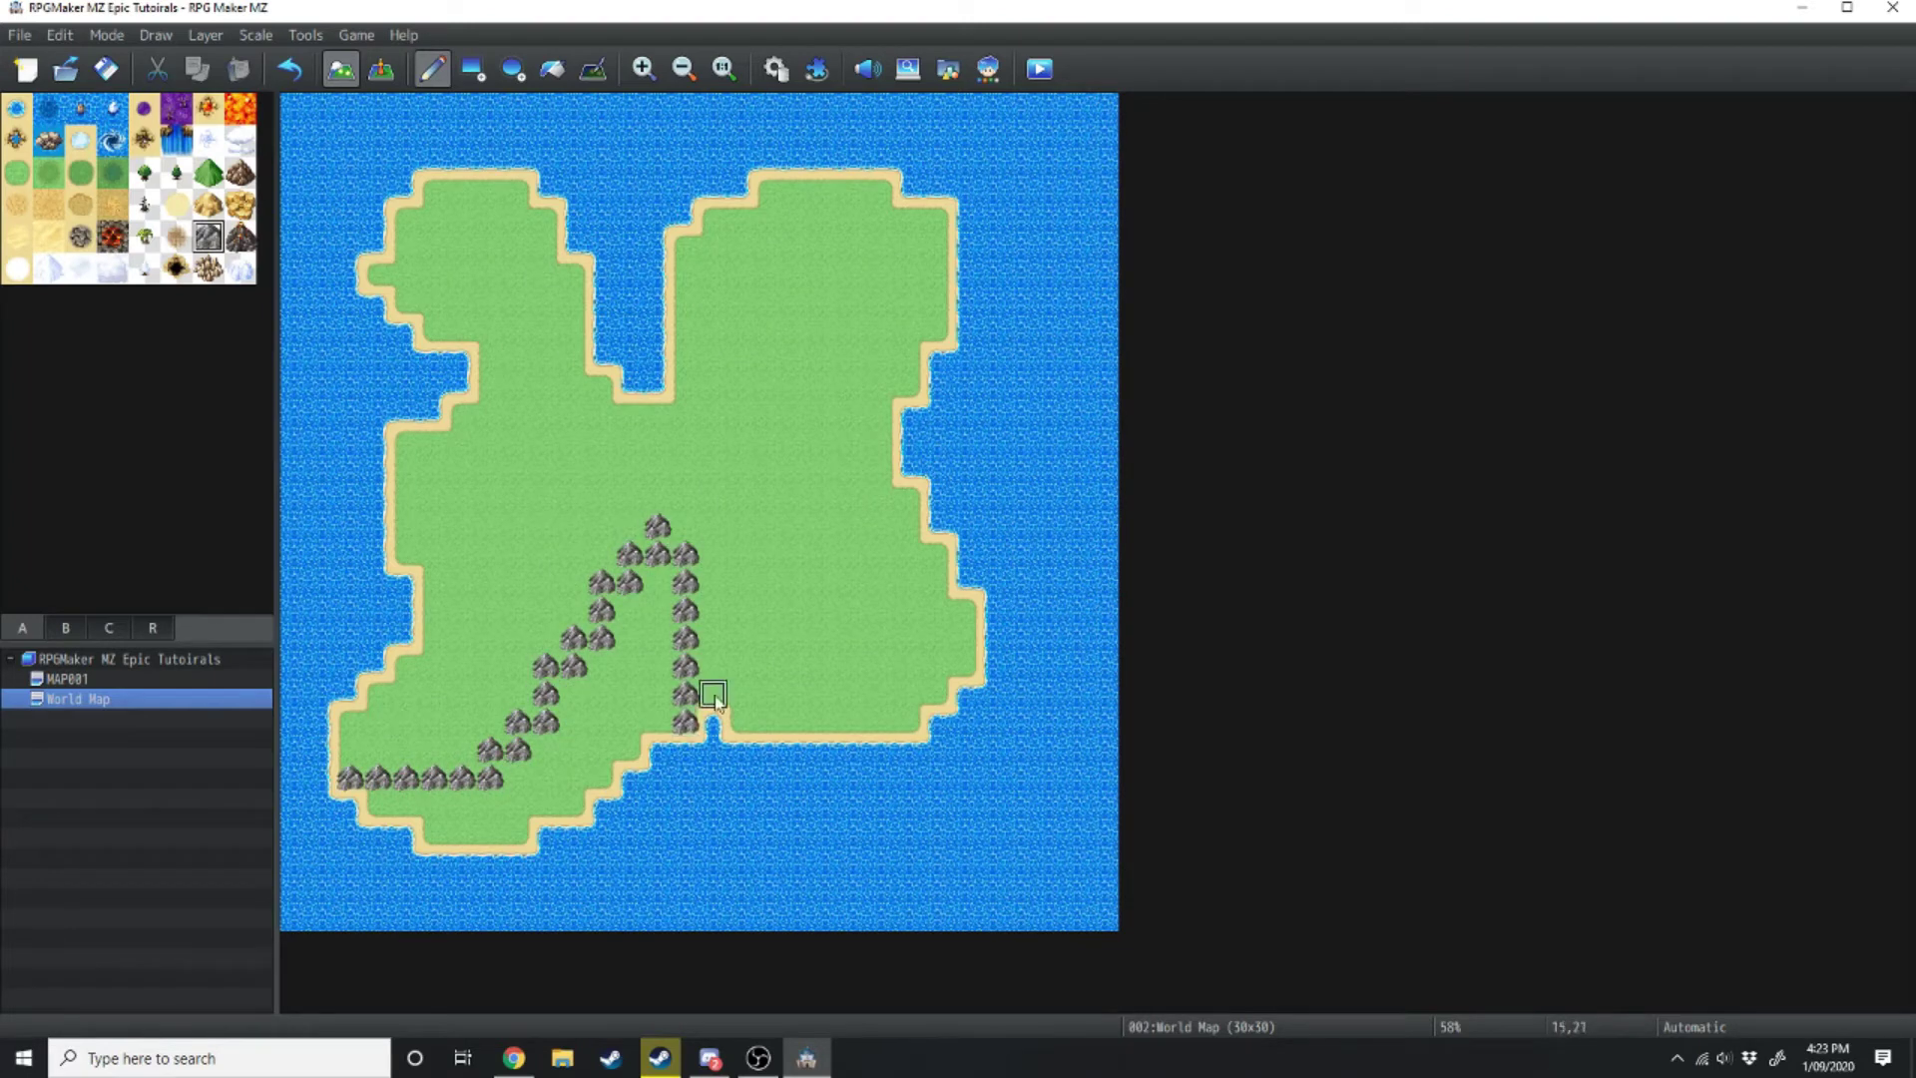
mouse_move(684, 389)
mouse_down()
mouse_move(889, 268)
mouse_move(795, 375)
mouse_move(661, 419)
mouse_move(606, 411)
mouse_move(720, 429)
mouse_move(744, 407)
mouse_move(584, 407)
mouse_move(688, 451)
mouse_up()
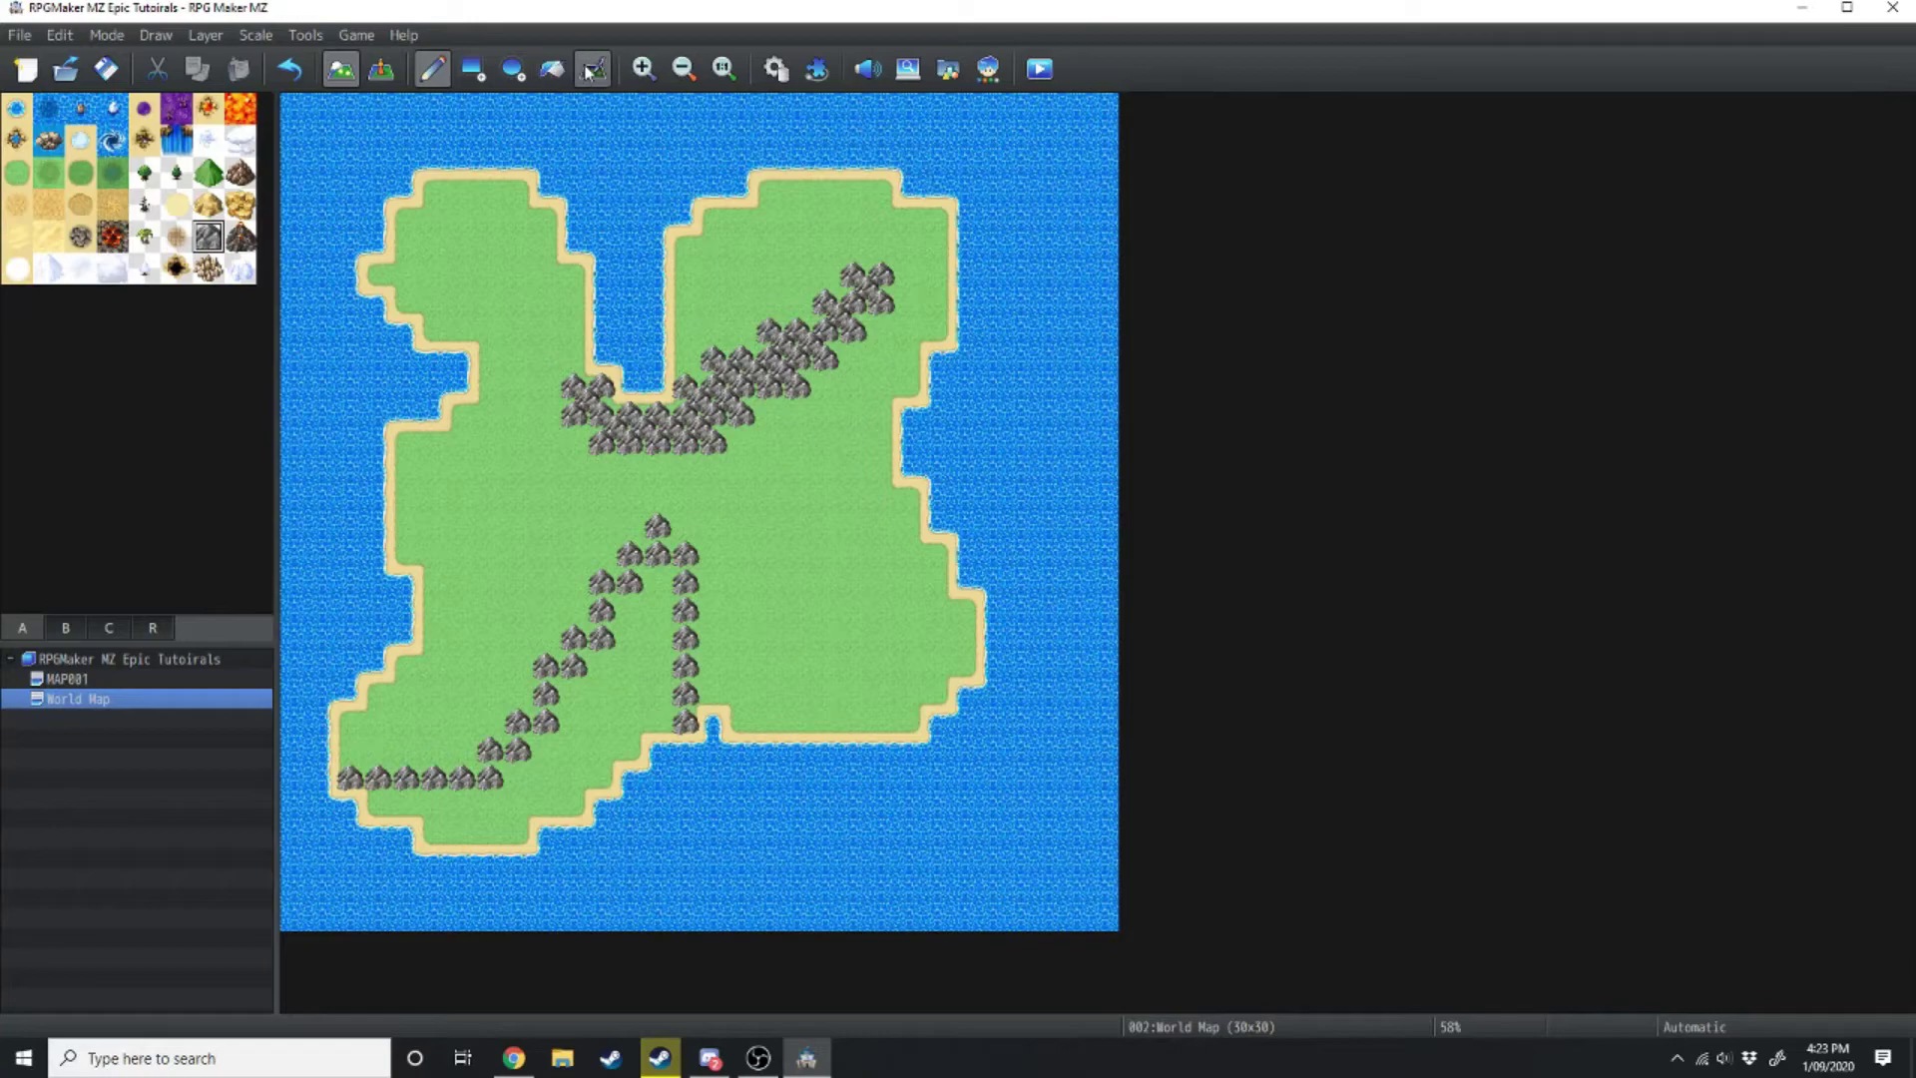
click(552, 67)
click(651, 696)
Paint forest patches on the west side and east of the mountains, plus a single tree
click(144, 173)
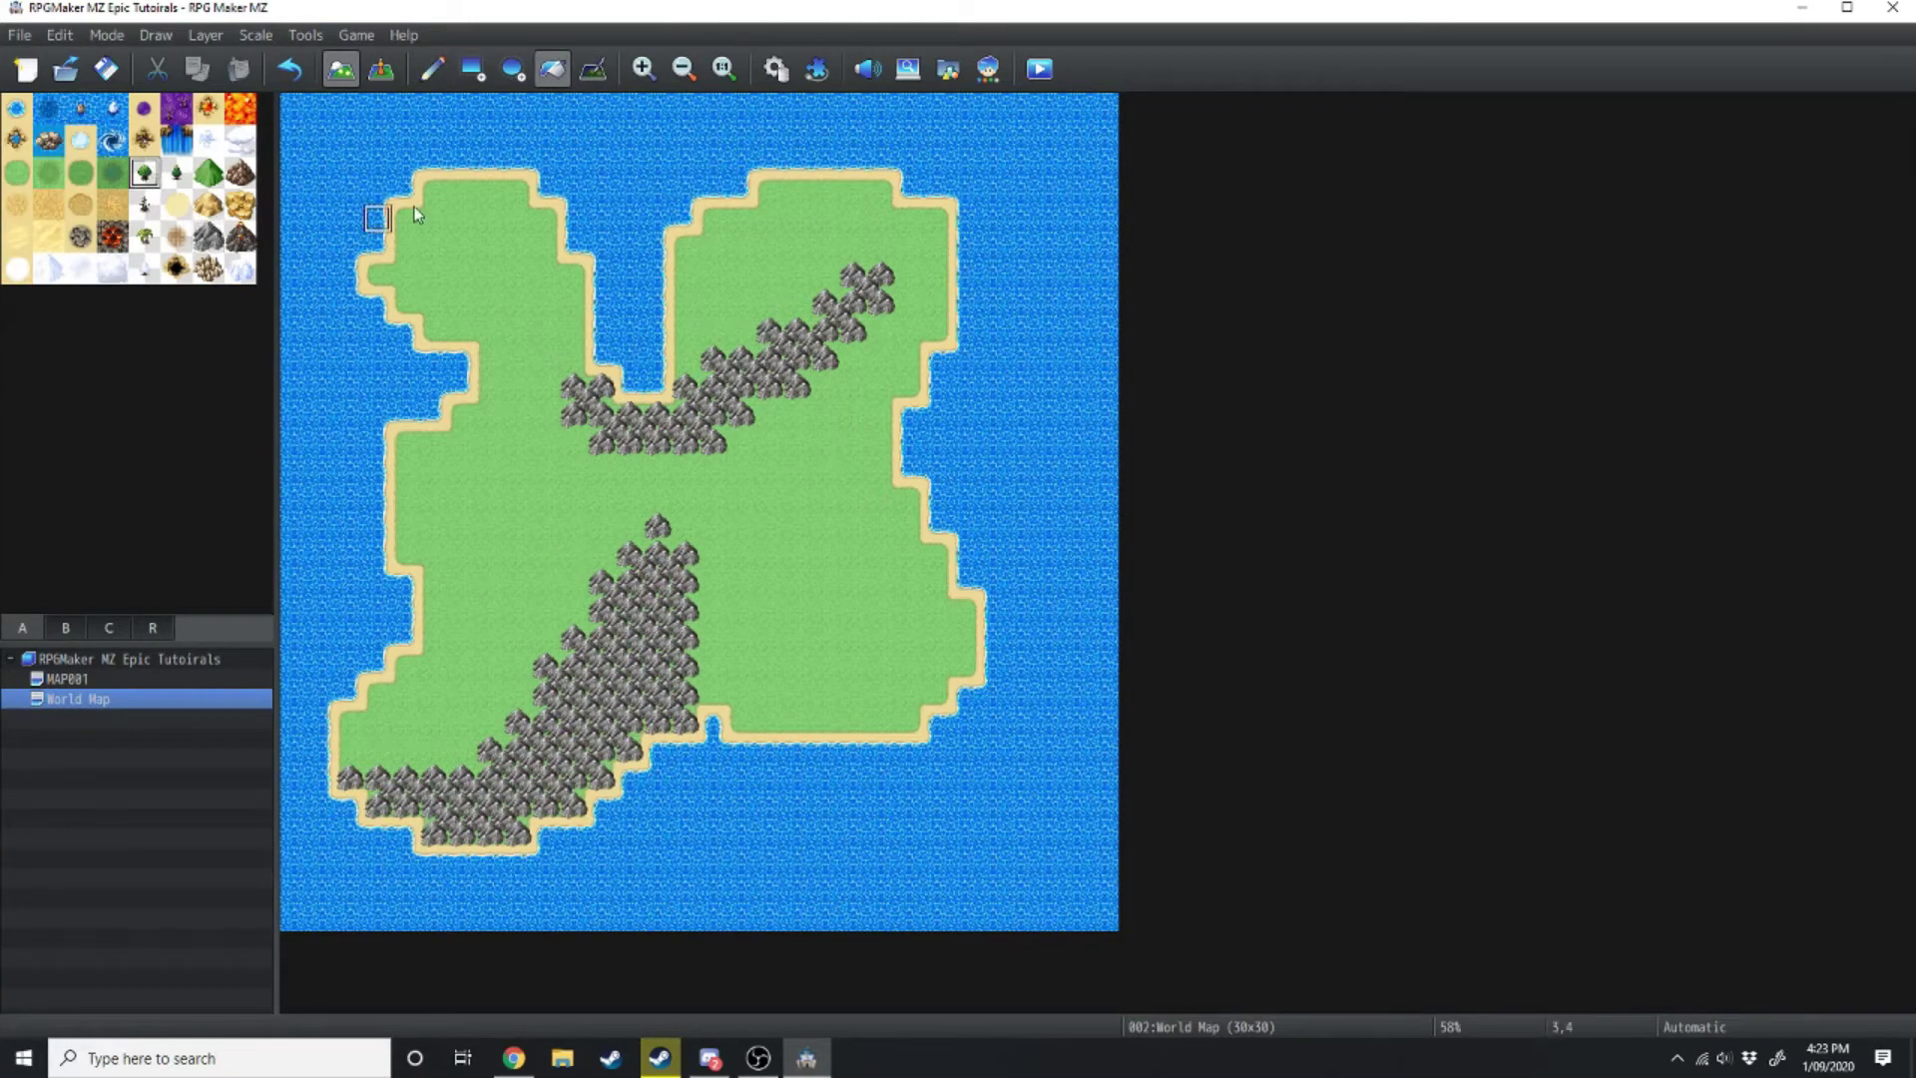
click(432, 67)
click(461, 608)
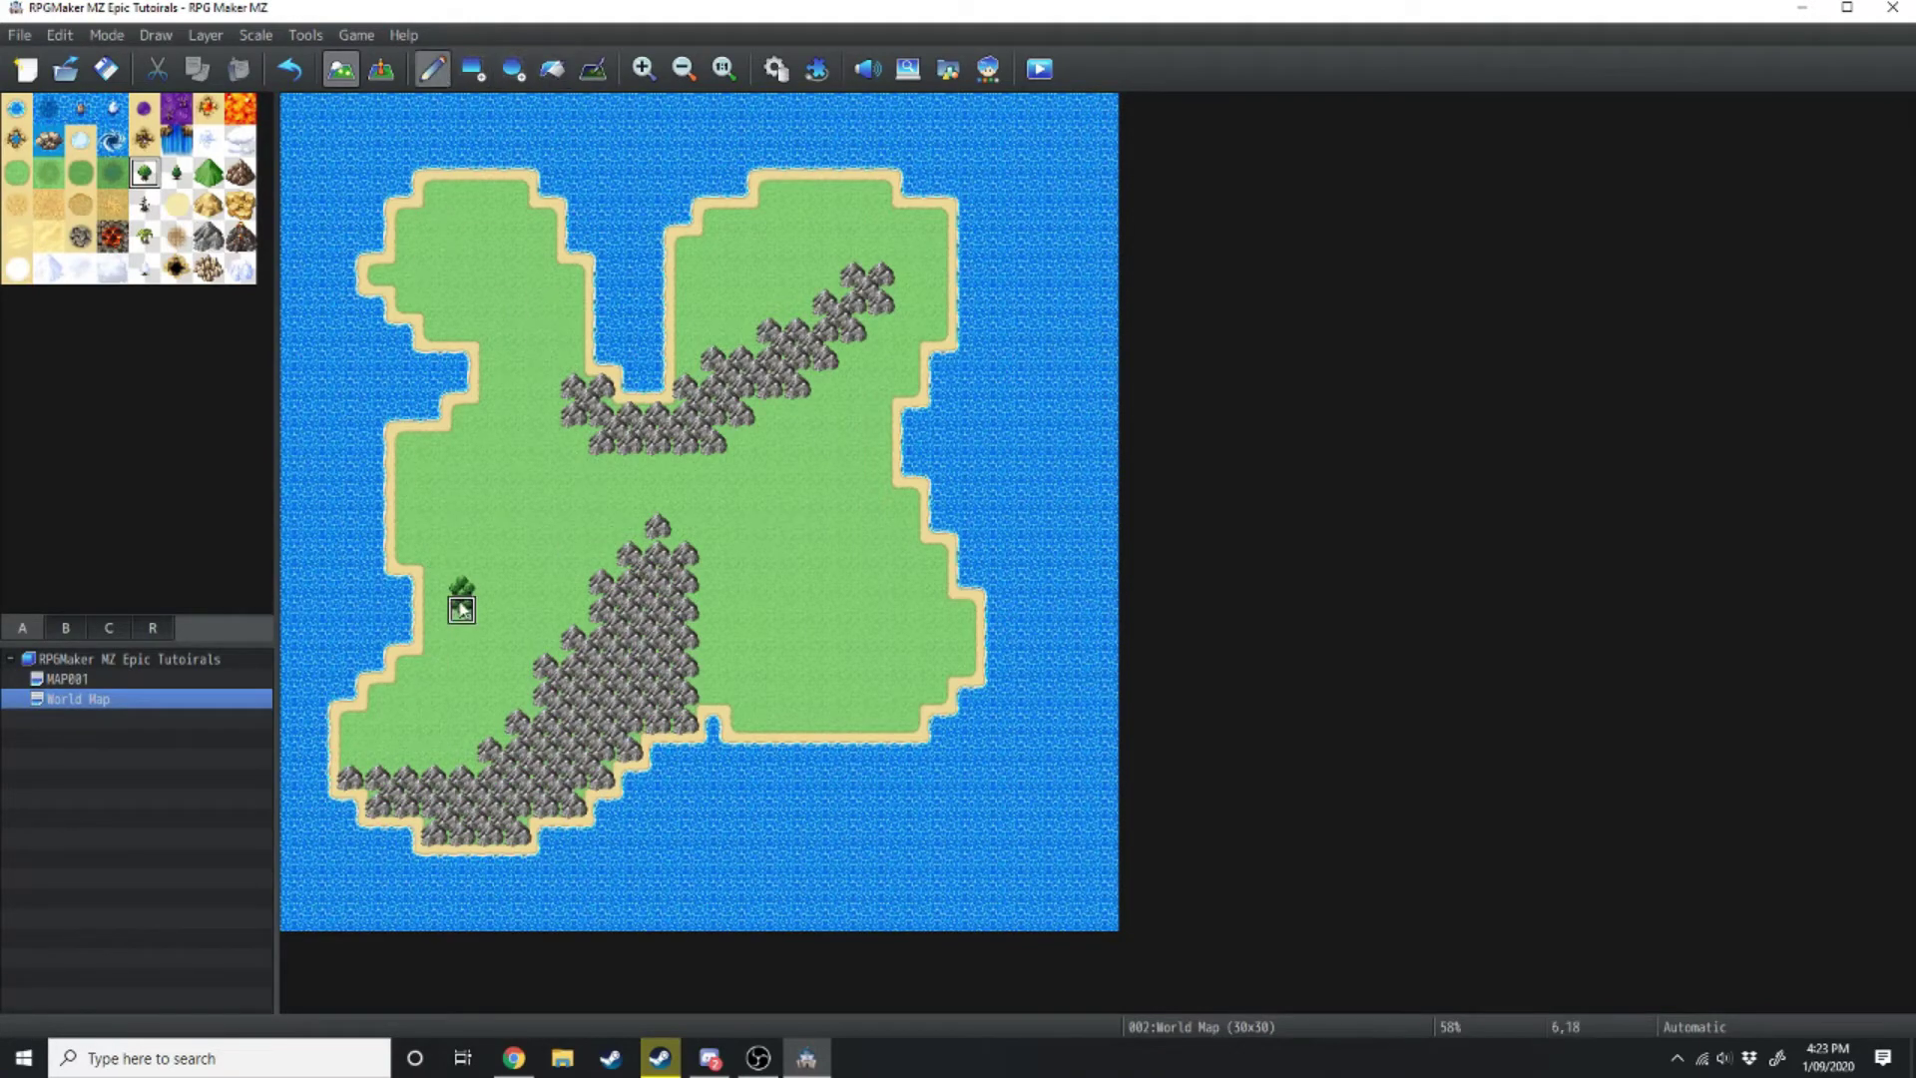
mouse_move(458, 588)
mouse_down()
mouse_move(501, 574)
mouse_move(478, 621)
mouse_move(510, 626)
mouse_move(552, 554)
mouse_move(451, 572)
mouse_move(429, 532)
mouse_move(461, 565)
mouse_up()
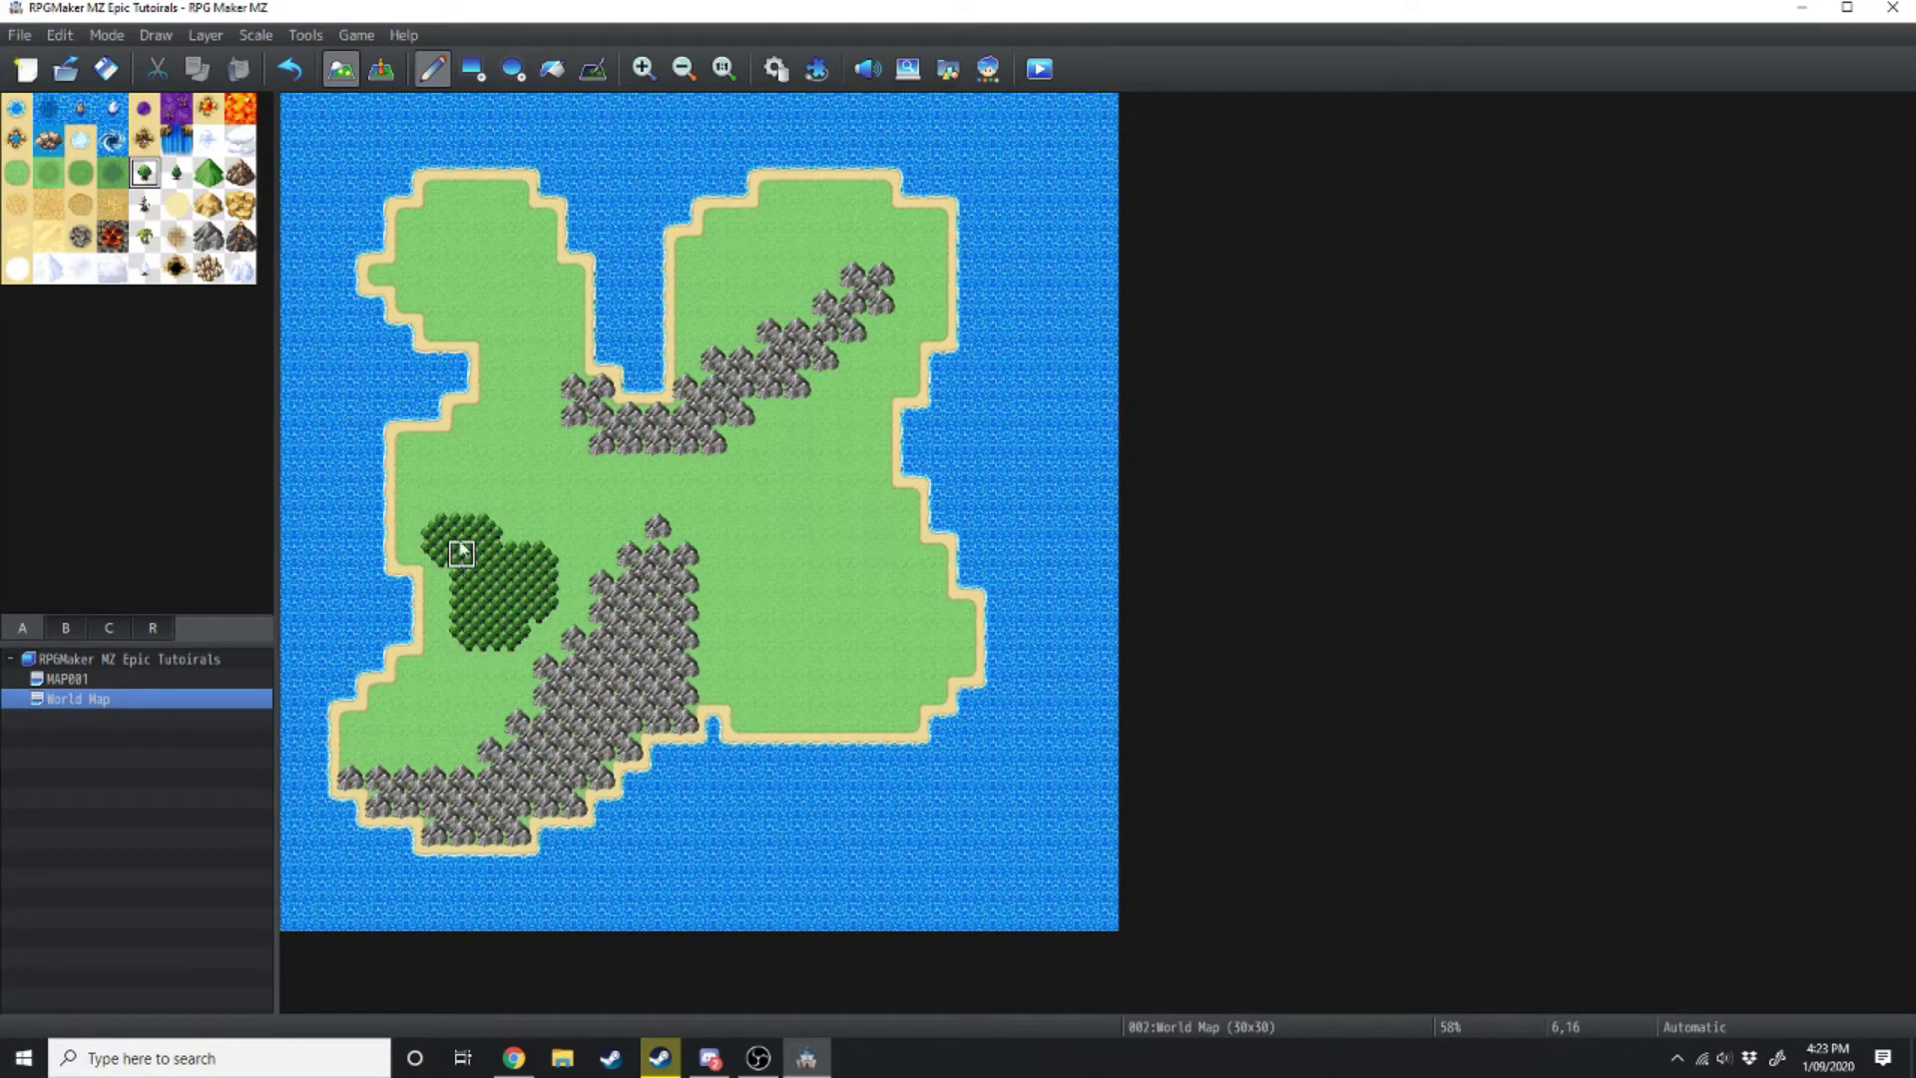
click(435, 693)
click(175, 172)
mouse_move(743, 611)
mouse_down()
mouse_move(881, 686)
mouse_move(739, 617)
mouse_move(724, 657)
mouse_move(749, 693)
mouse_move(846, 712)
mouse_move(775, 722)
mouse_up()
Scatter six lone trees over the grass and trace a Deep Sea line around the map
click(827, 614)
click(713, 555)
click(853, 582)
click(909, 639)
click(825, 526)
click(797, 582)
click(50, 110)
mouse_move(397, 117)
mouse_down()
mouse_move(299, 199)
mouse_move(299, 287)
mouse_move(353, 348)
mouse_move(281, 707)
mouse_move(312, 854)
mouse_move(438, 918)
mouse_move(608, 900)
mouse_move(729, 825)
mouse_move(938, 797)
mouse_move(1027, 750)
mouse_move(1060, 635)
mouse_move(972, 419)
mouse_move(1036, 250)
mouse_move(1004, 170)
mouse_move(905, 129)
mouse_move(588, 149)
mouse_move(372, 128)
mouse_up()
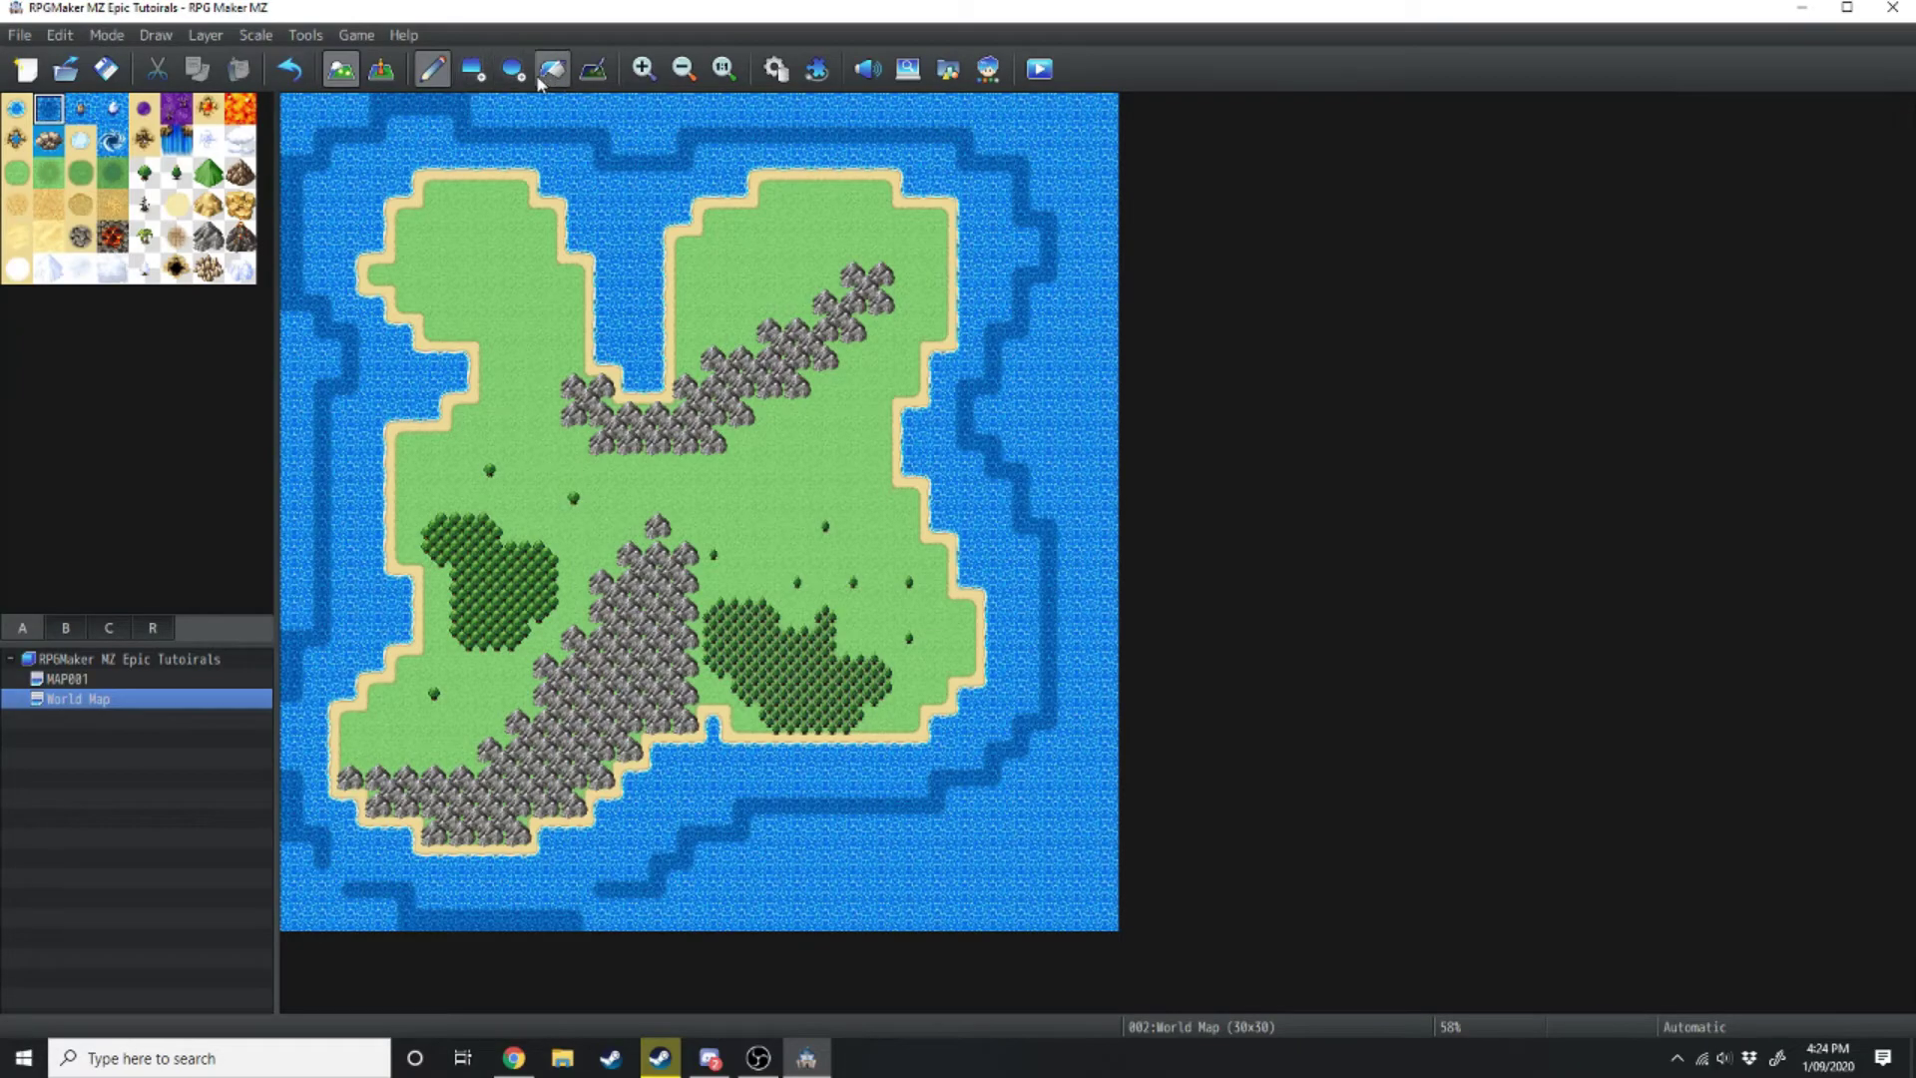
Flood the outer water, top-left corner, left strip and bottom-left corner with Deep Sea
click(552, 68)
click(573, 108)
click(356, 117)
click(297, 417)
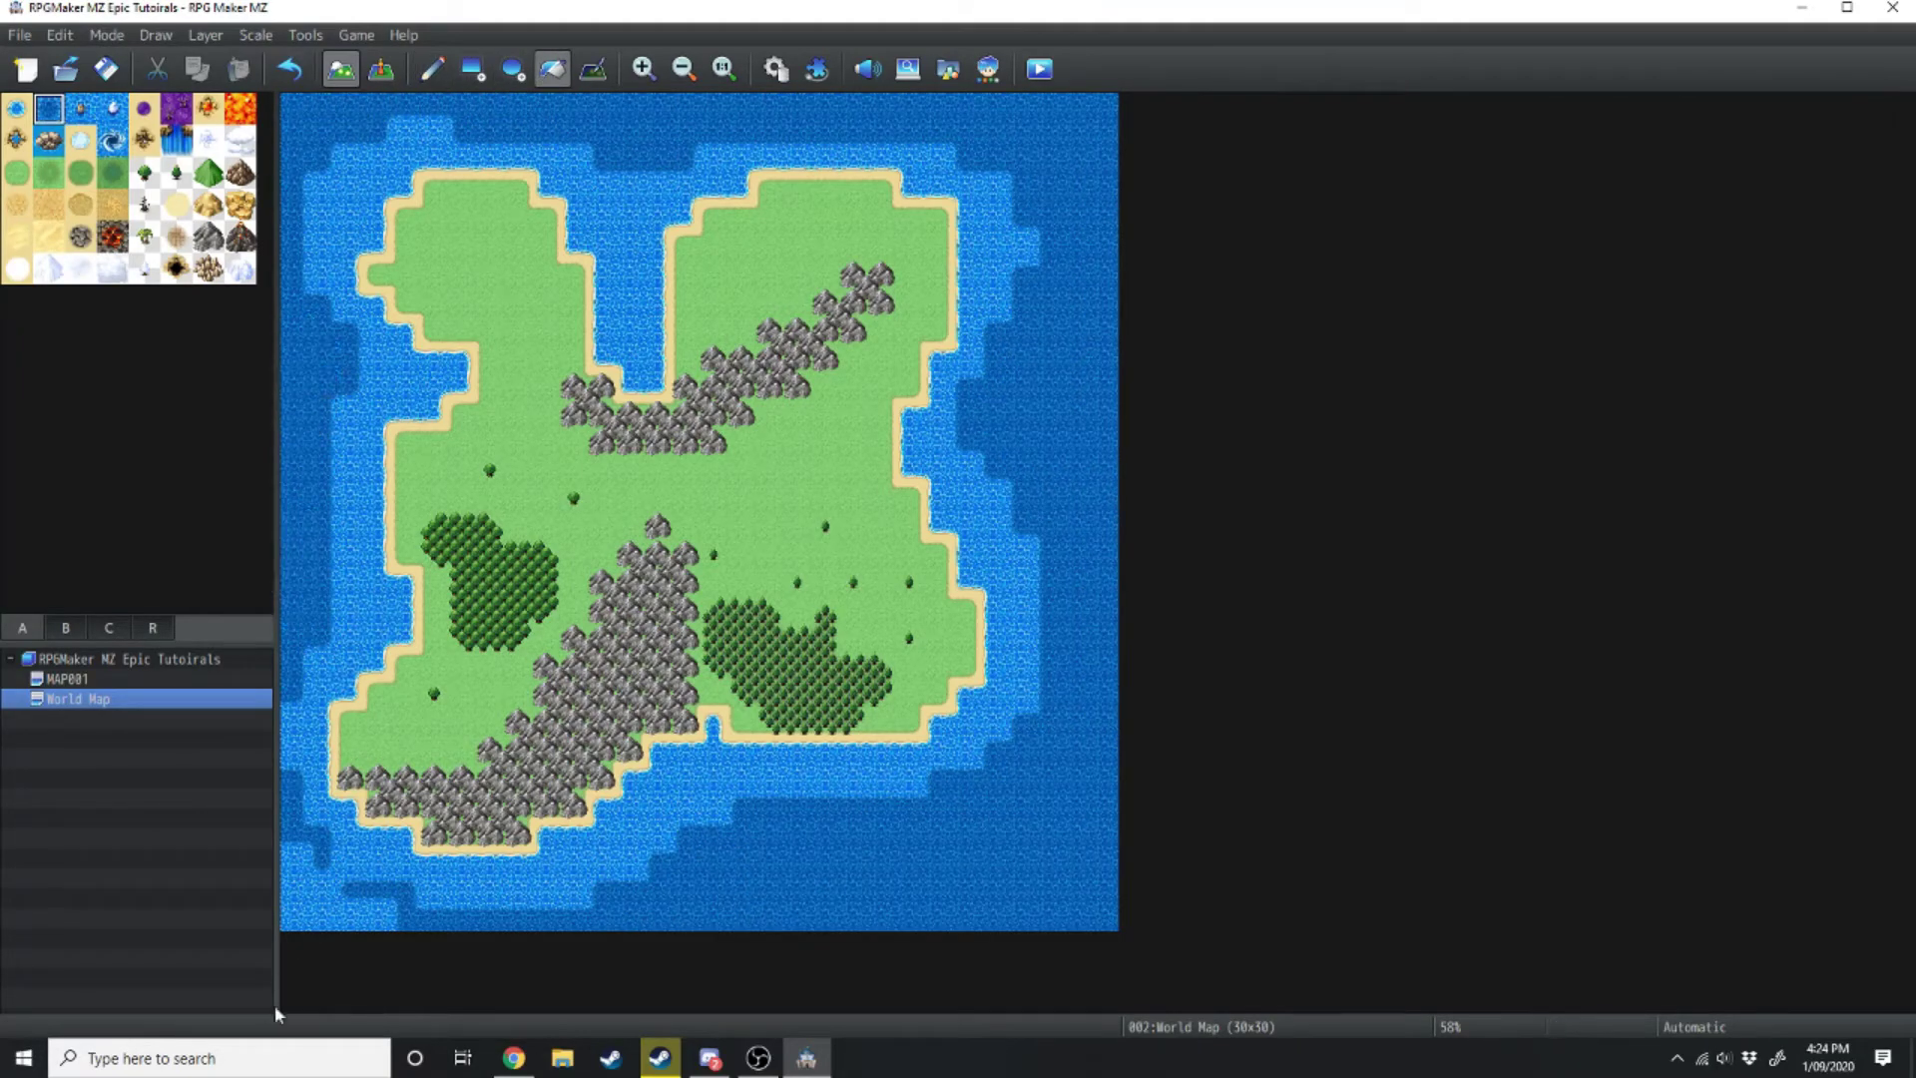
click(295, 911)
click(433, 69)
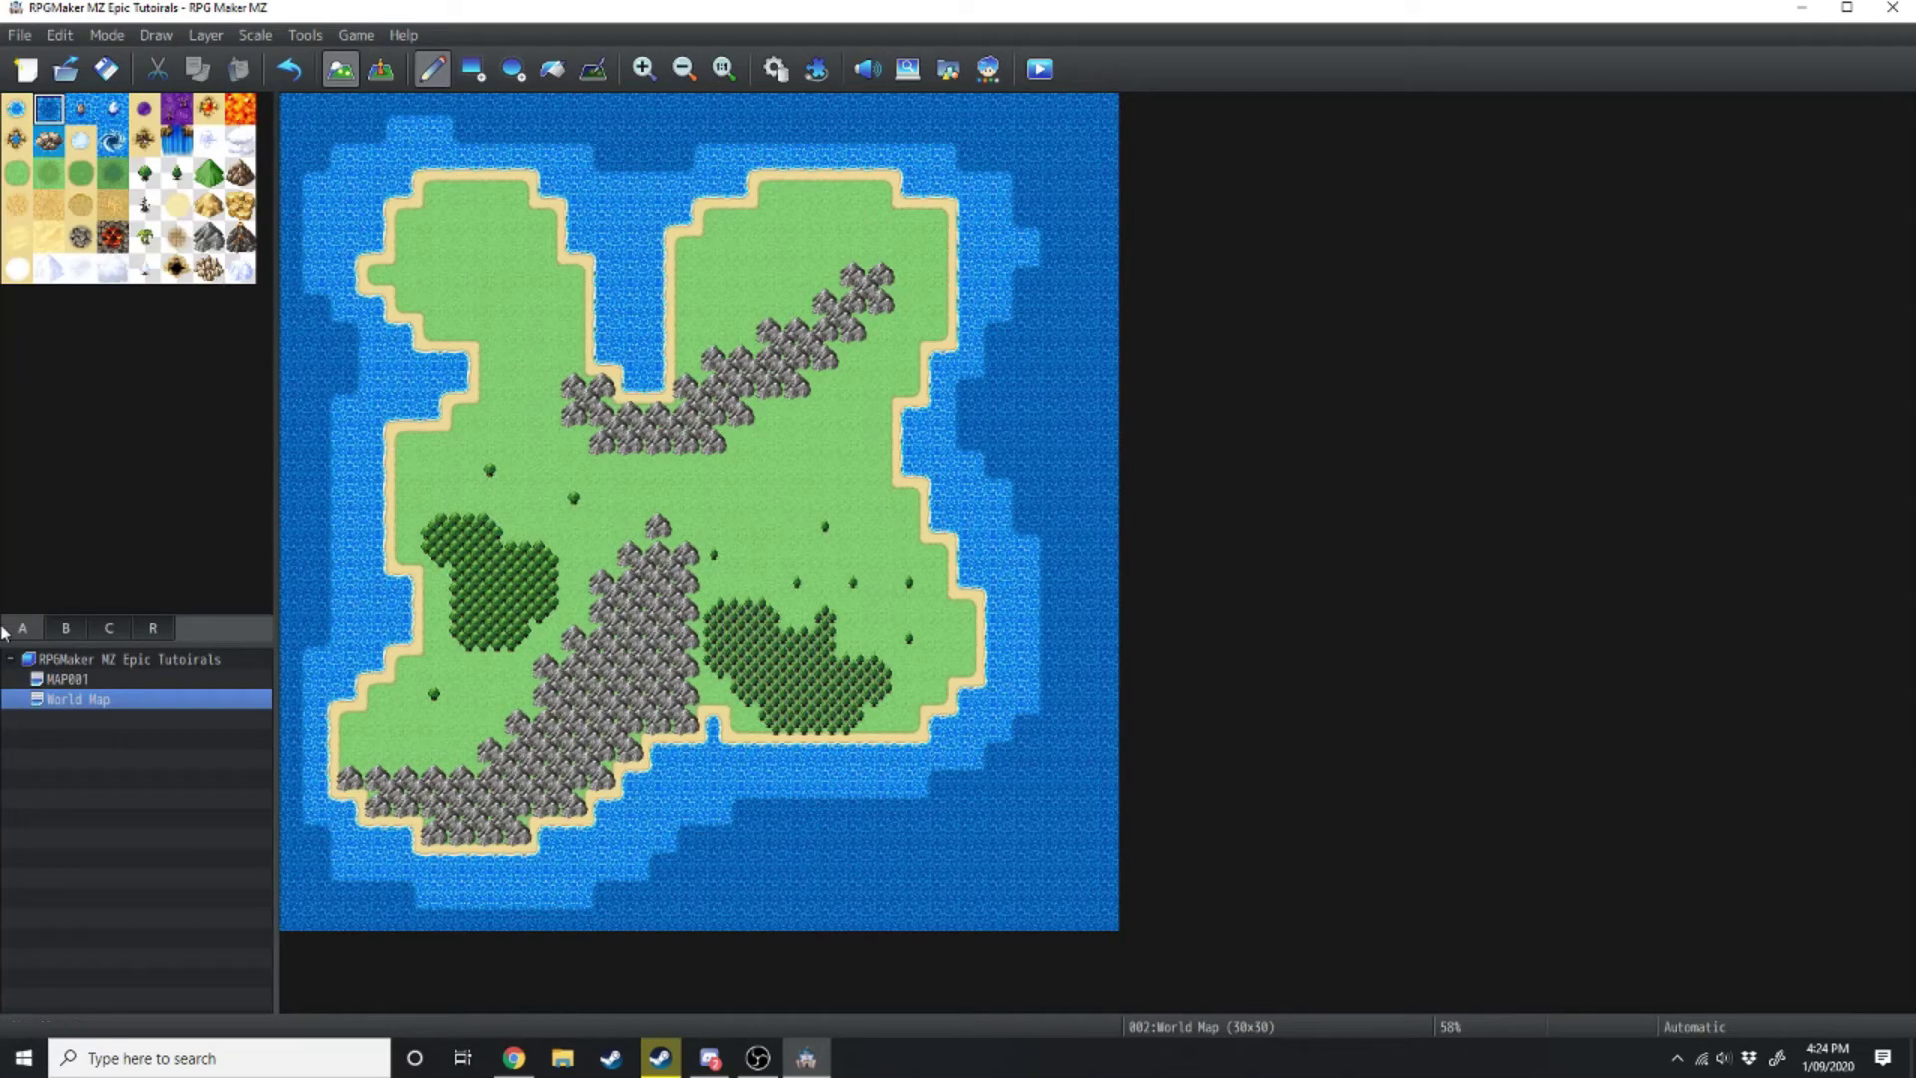
Browse the town and castle tiles, place the snow fortress on upper-left grass, then undo it
click(66, 628)
click(109, 628)
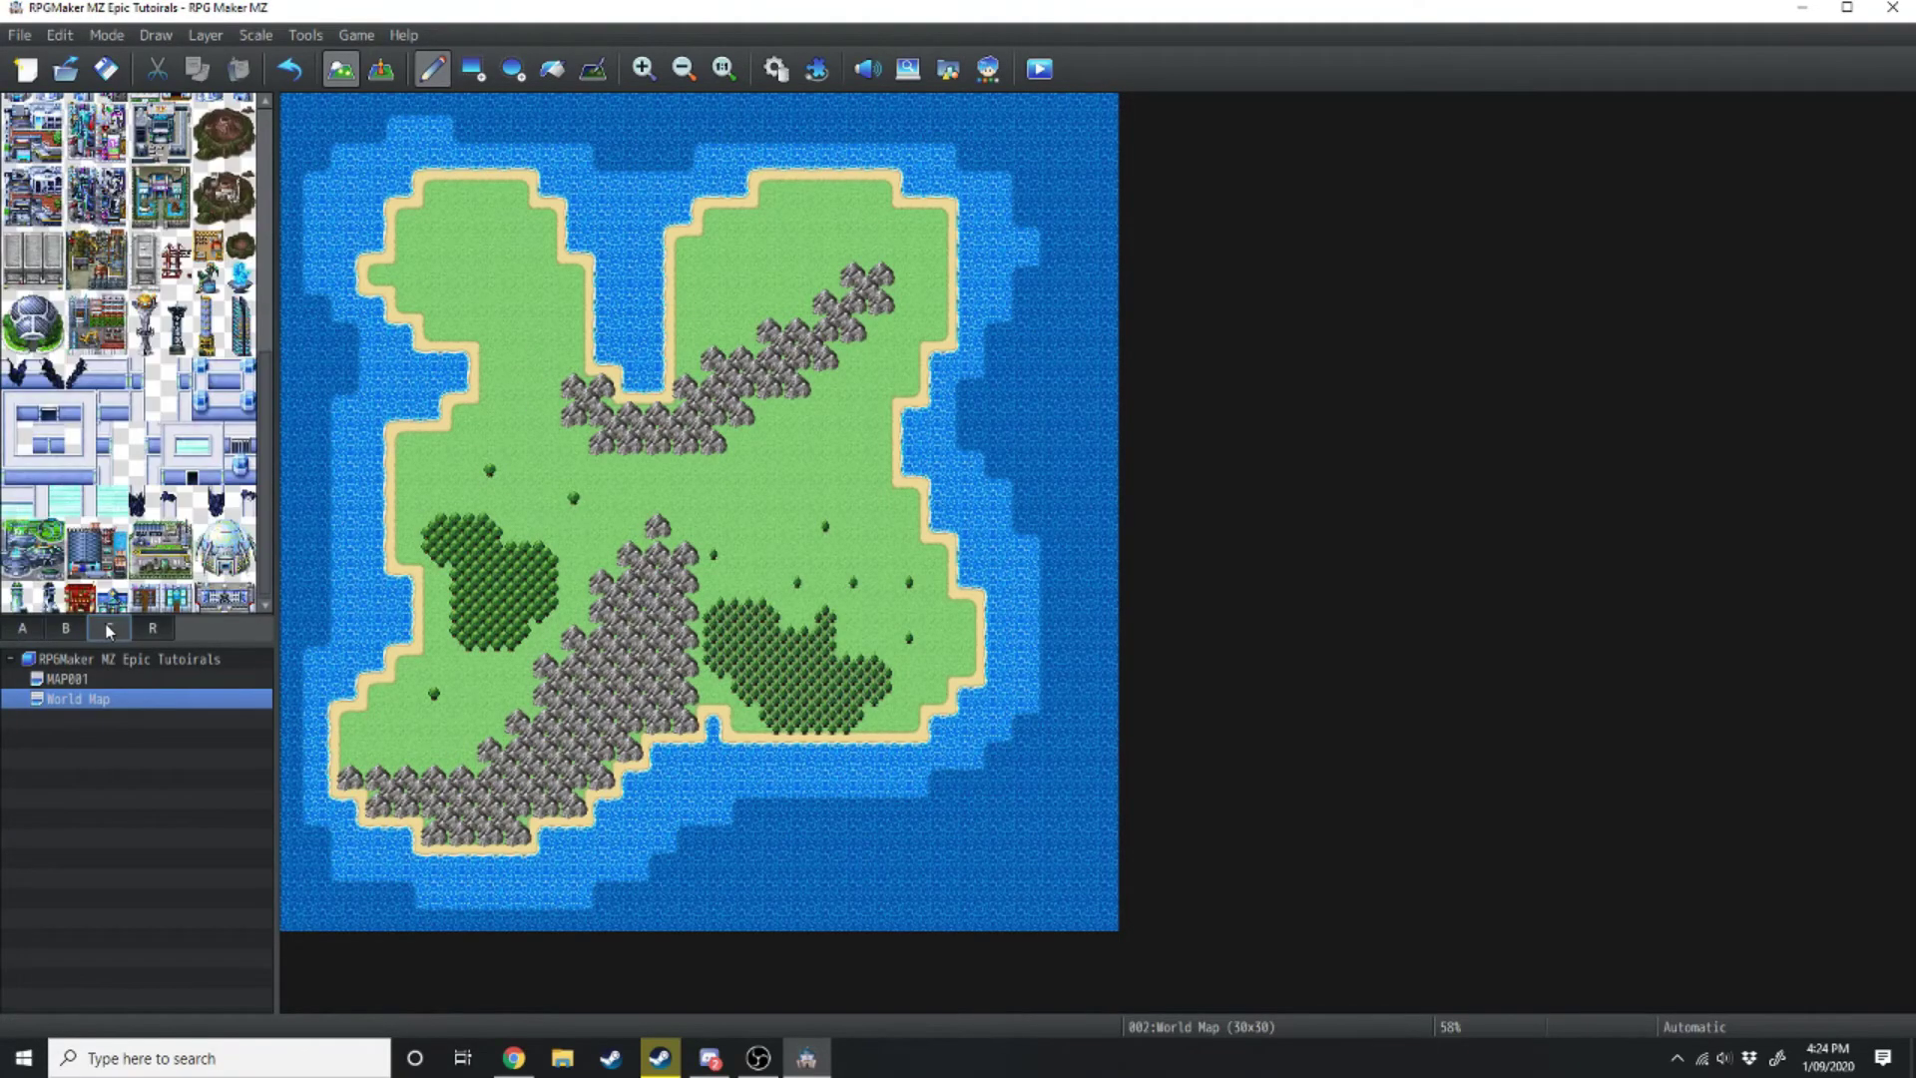
click(66, 628)
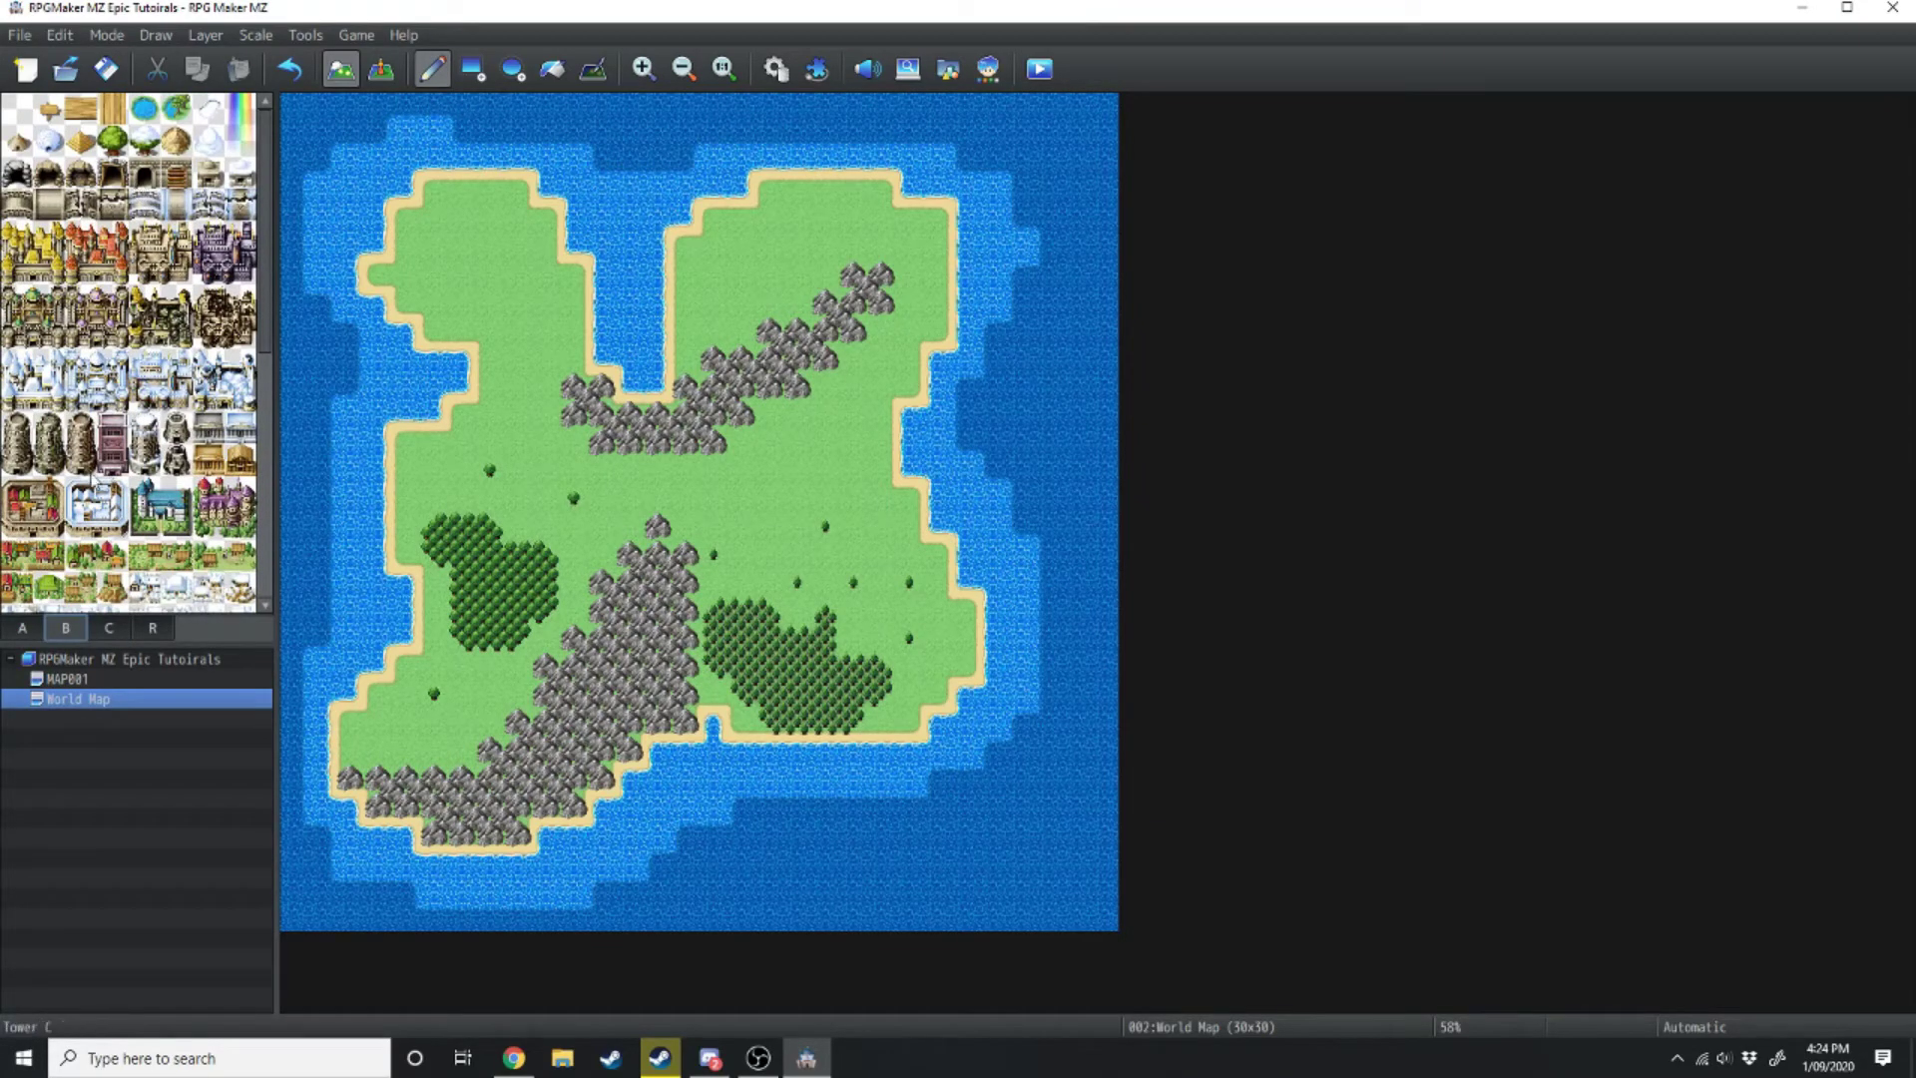
scroll(93, 477, down, 2)
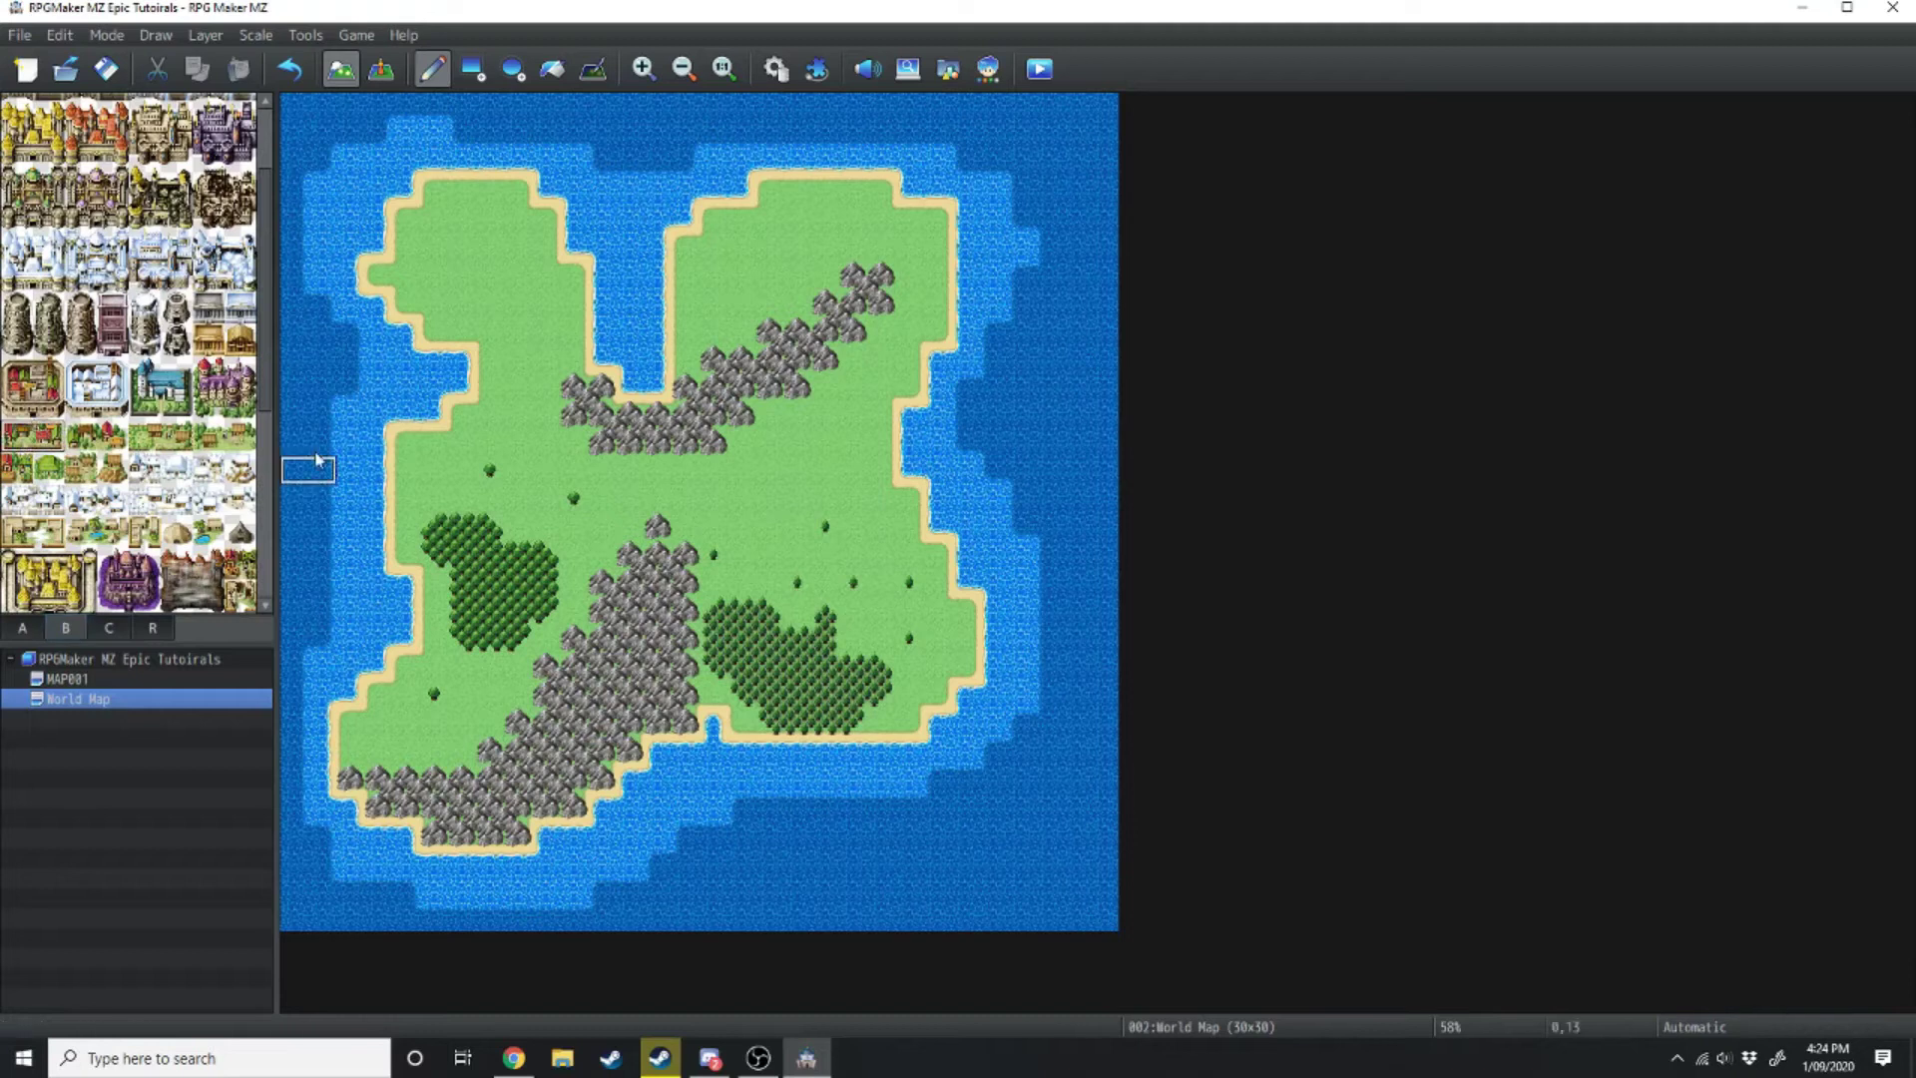
click(51, 462)
click(100, 395)
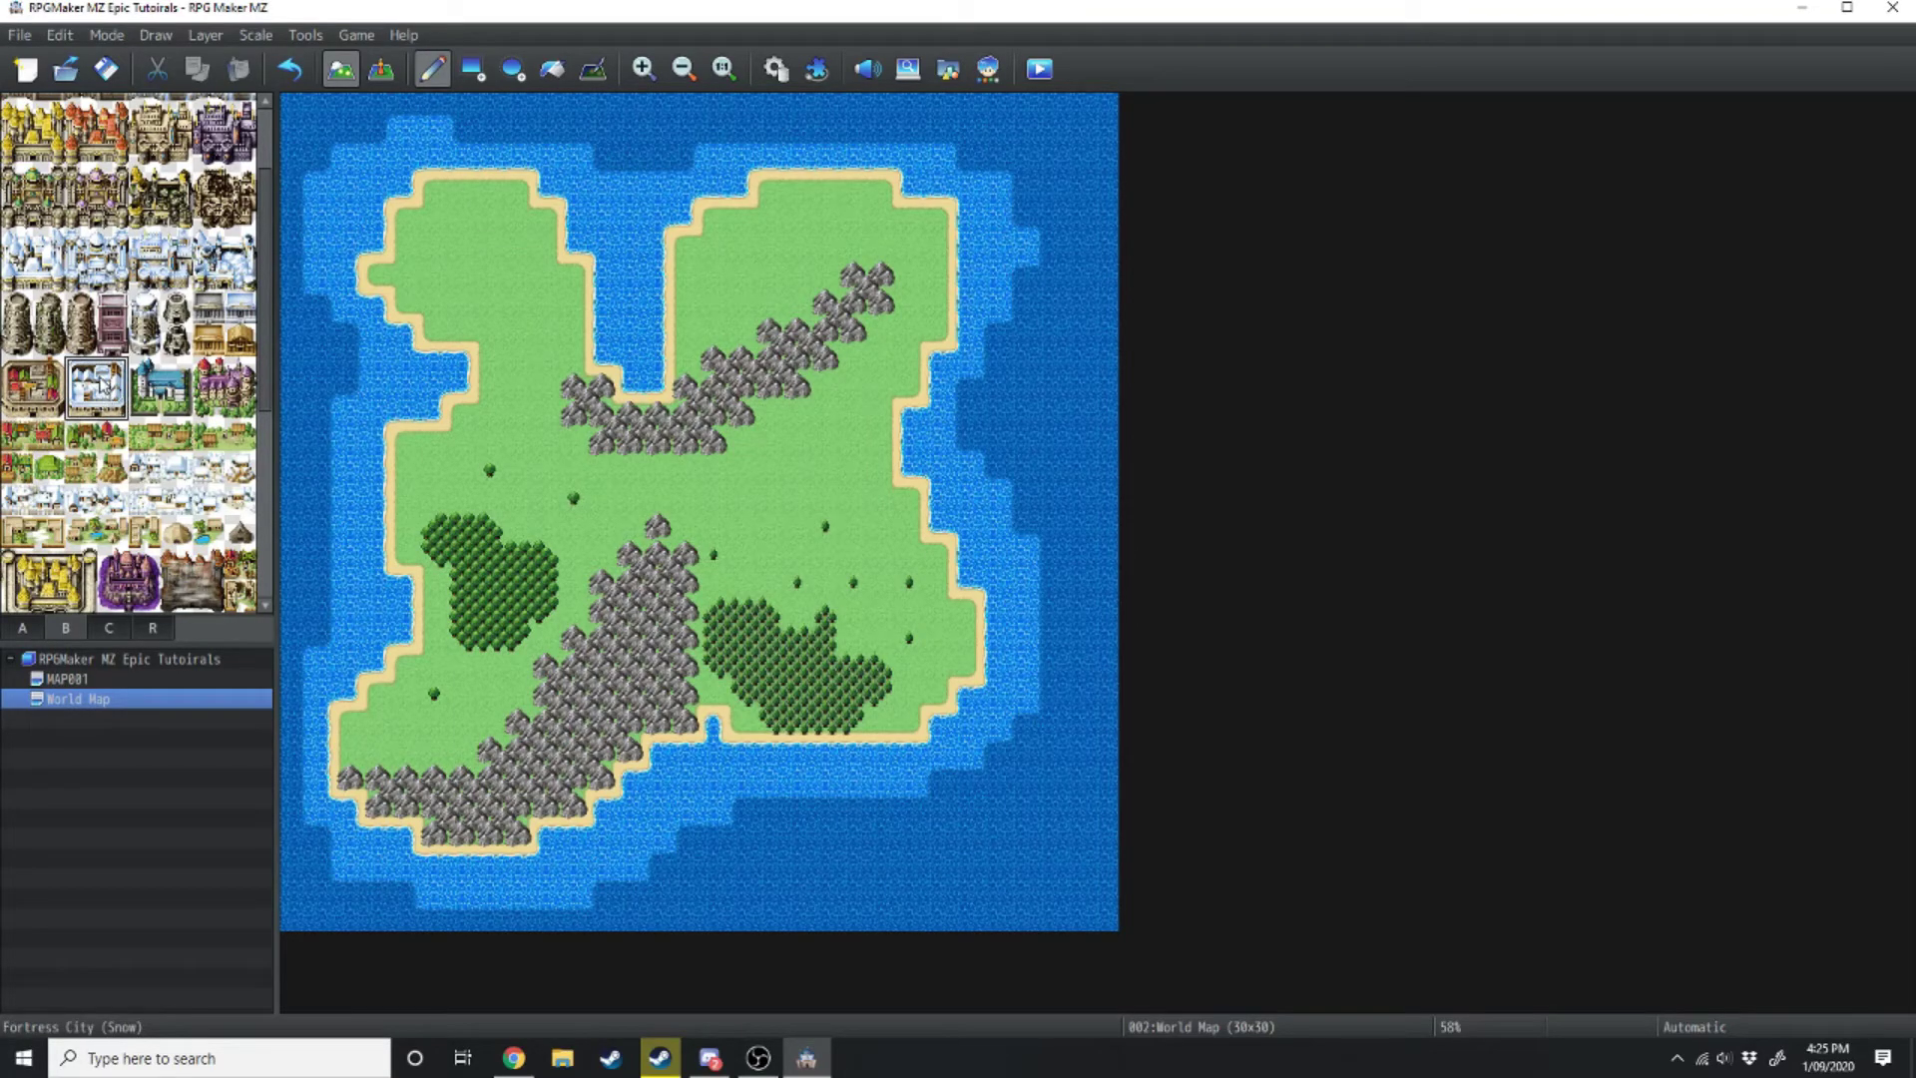
click(504, 314)
key(ctrl+z)
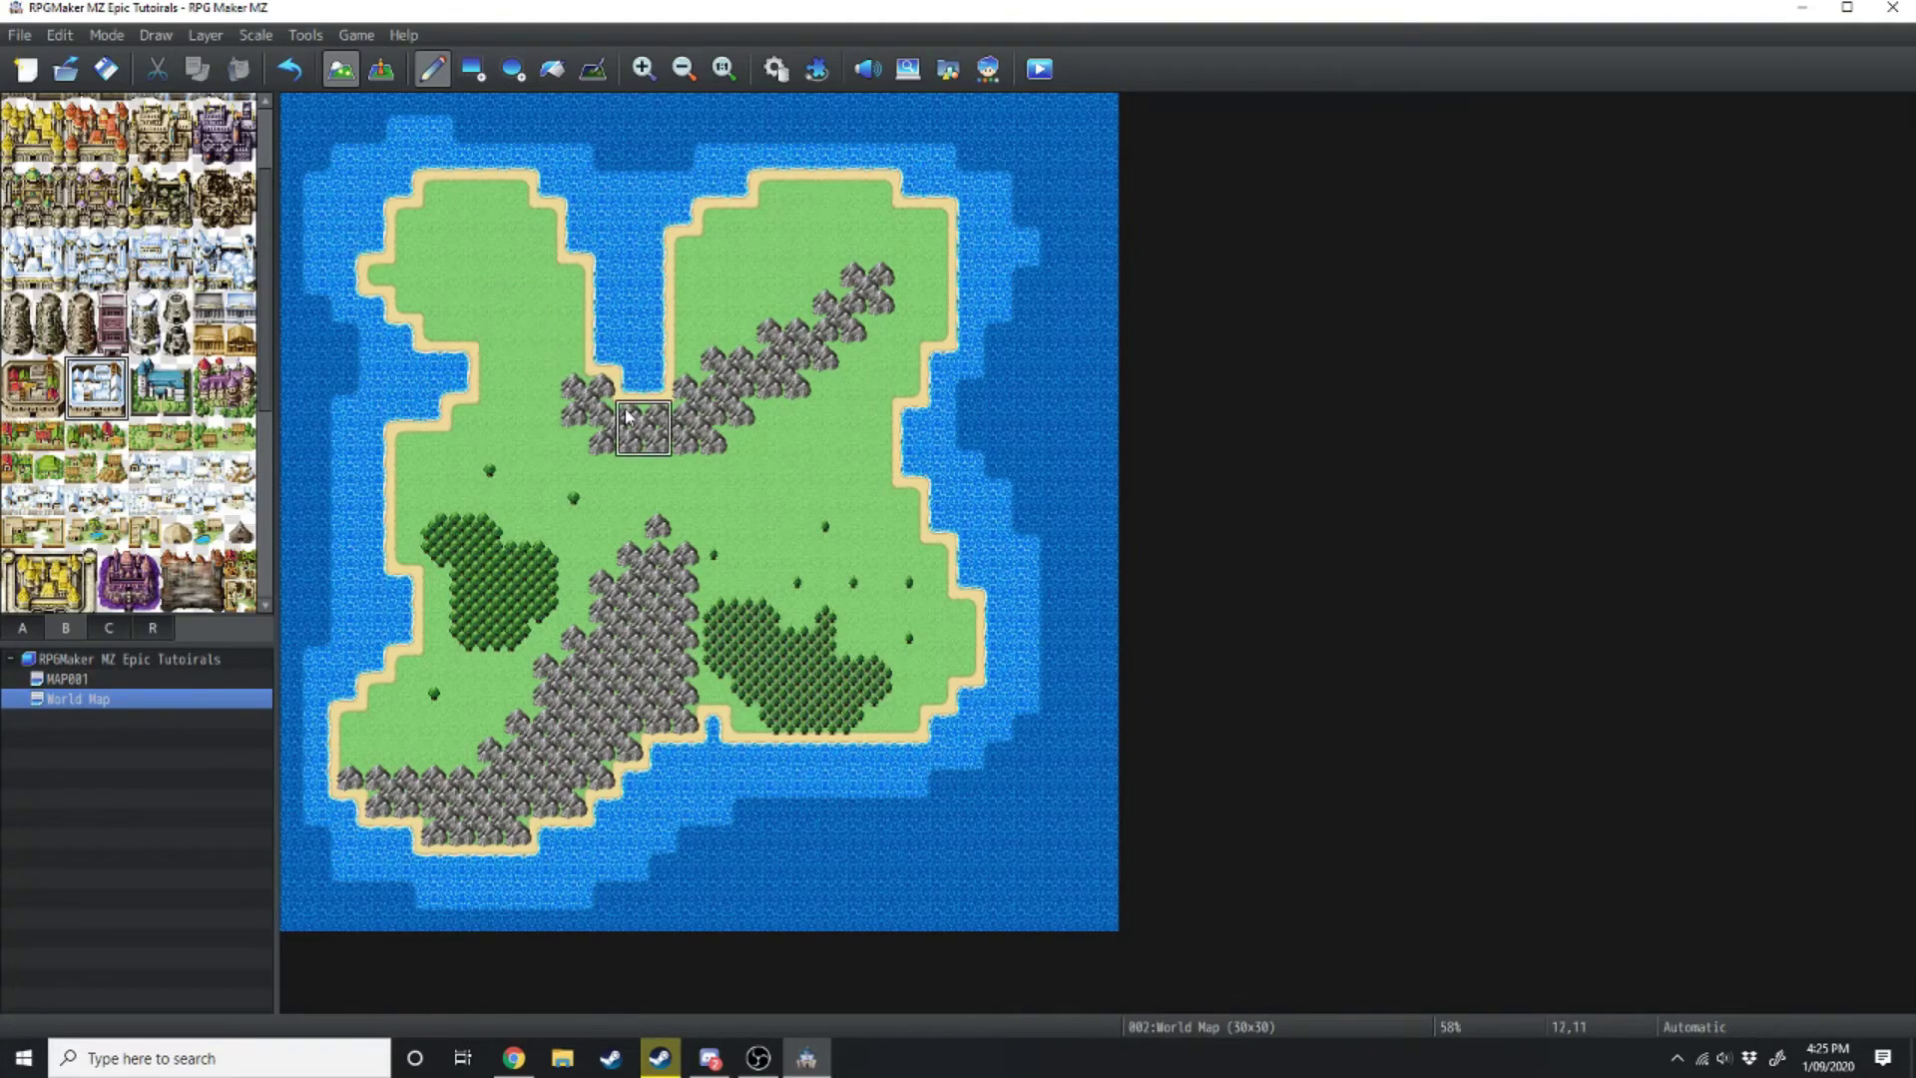
ctrl+scroll(627, 417, up, 3)
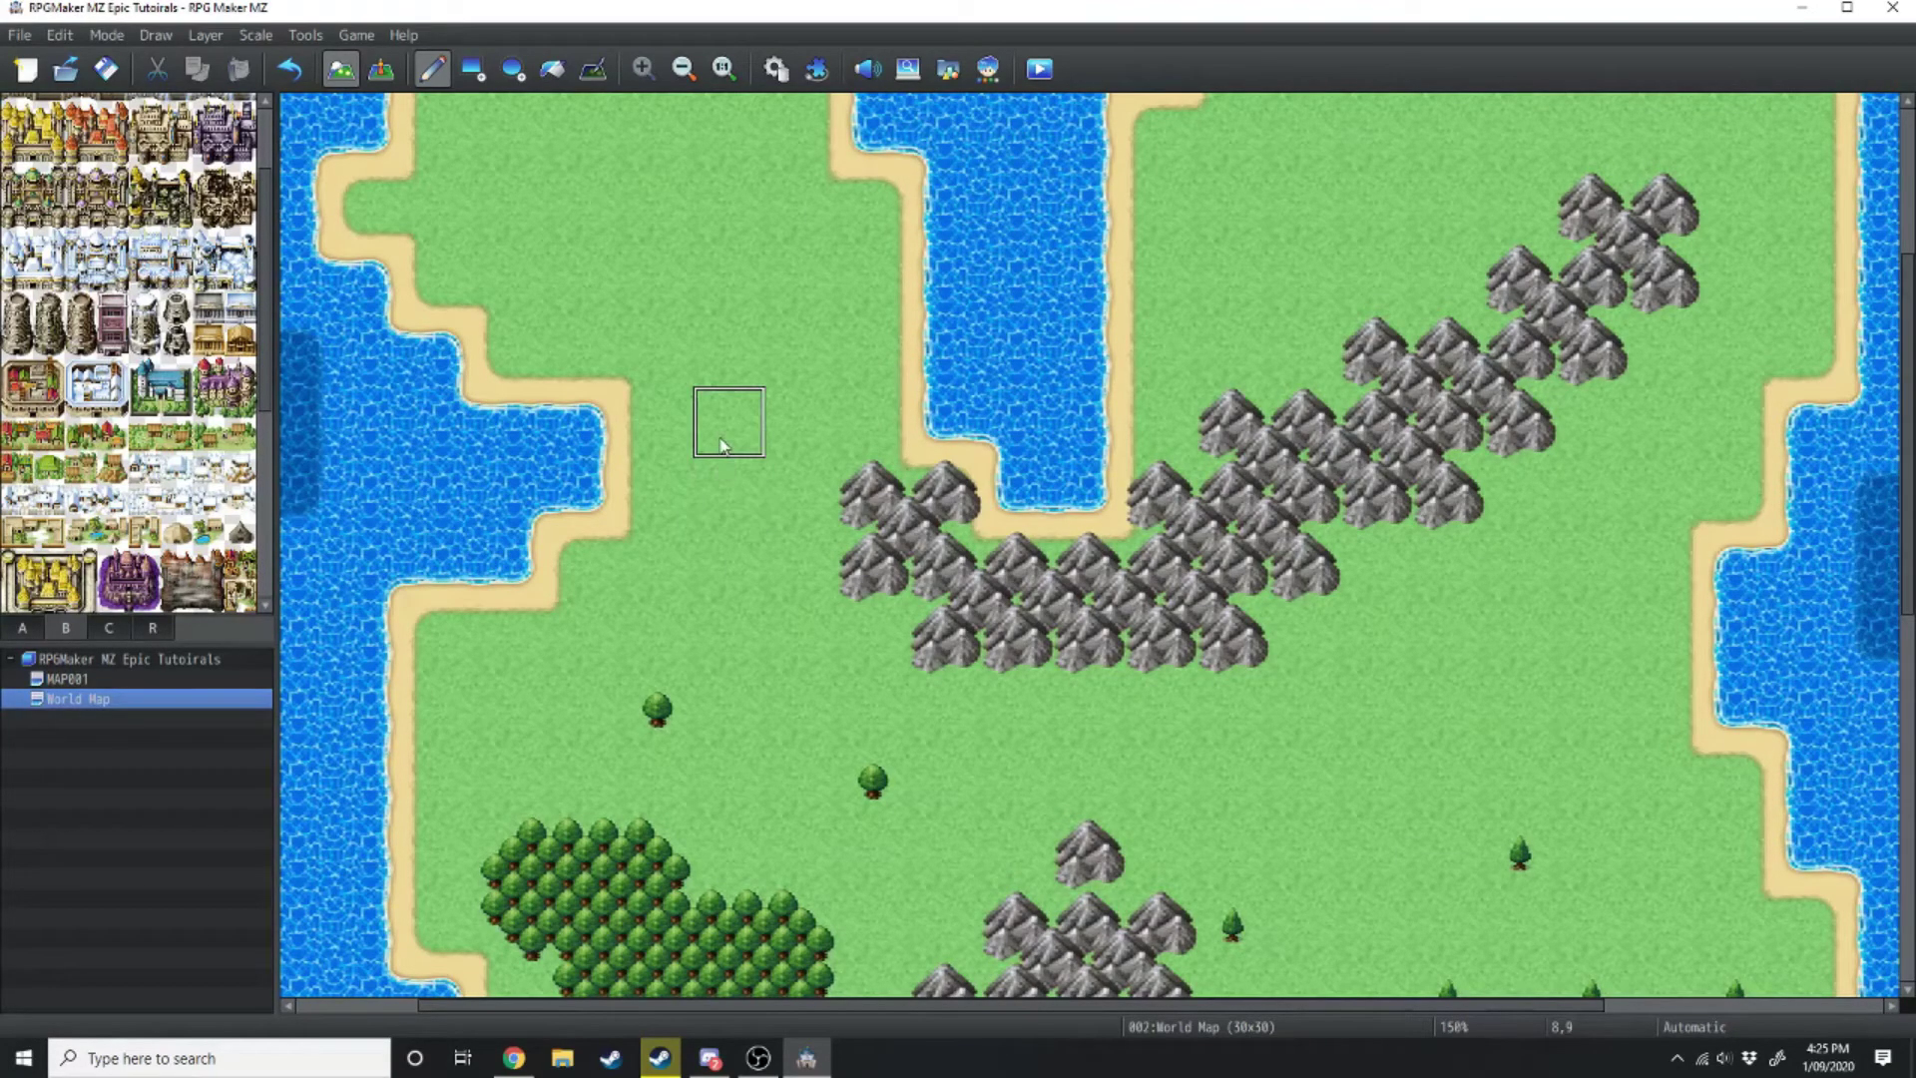
scroll(48, 555, up, 2)
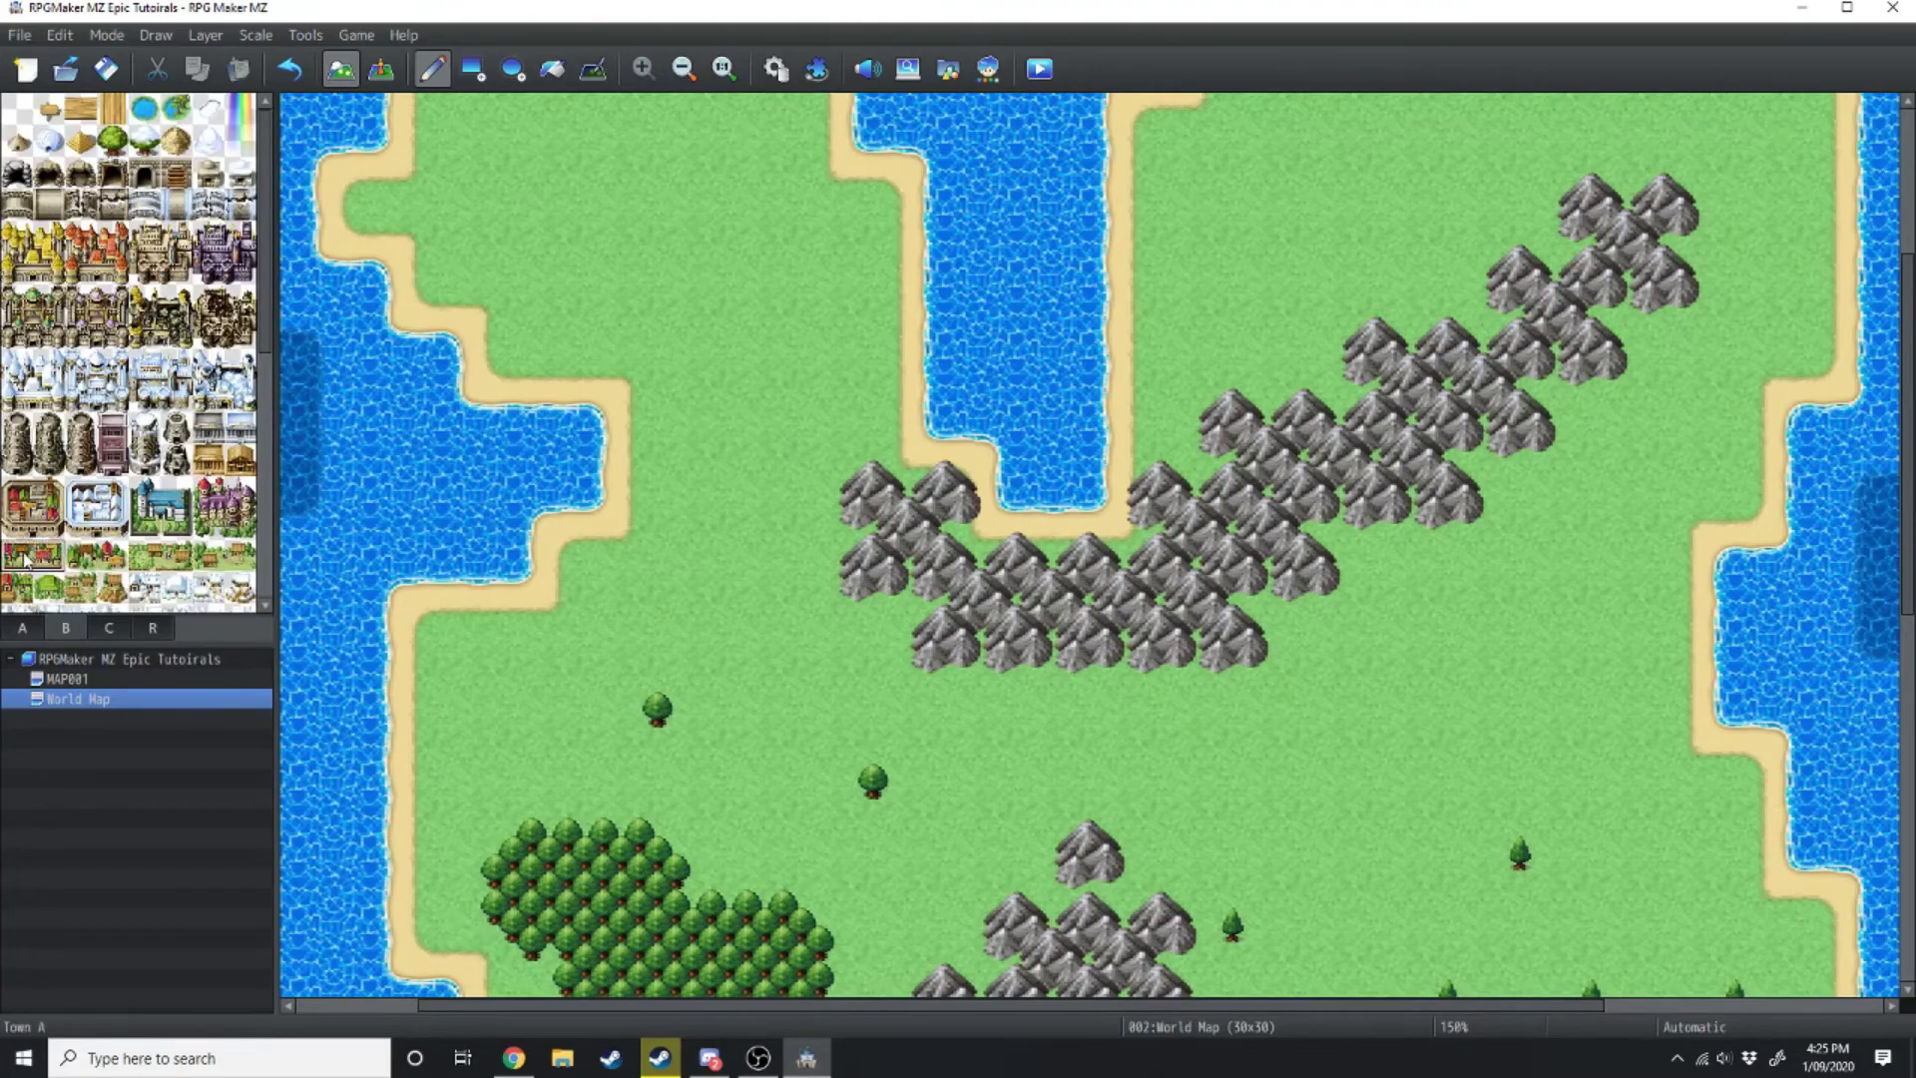
scroll(547, 599, up, 3)
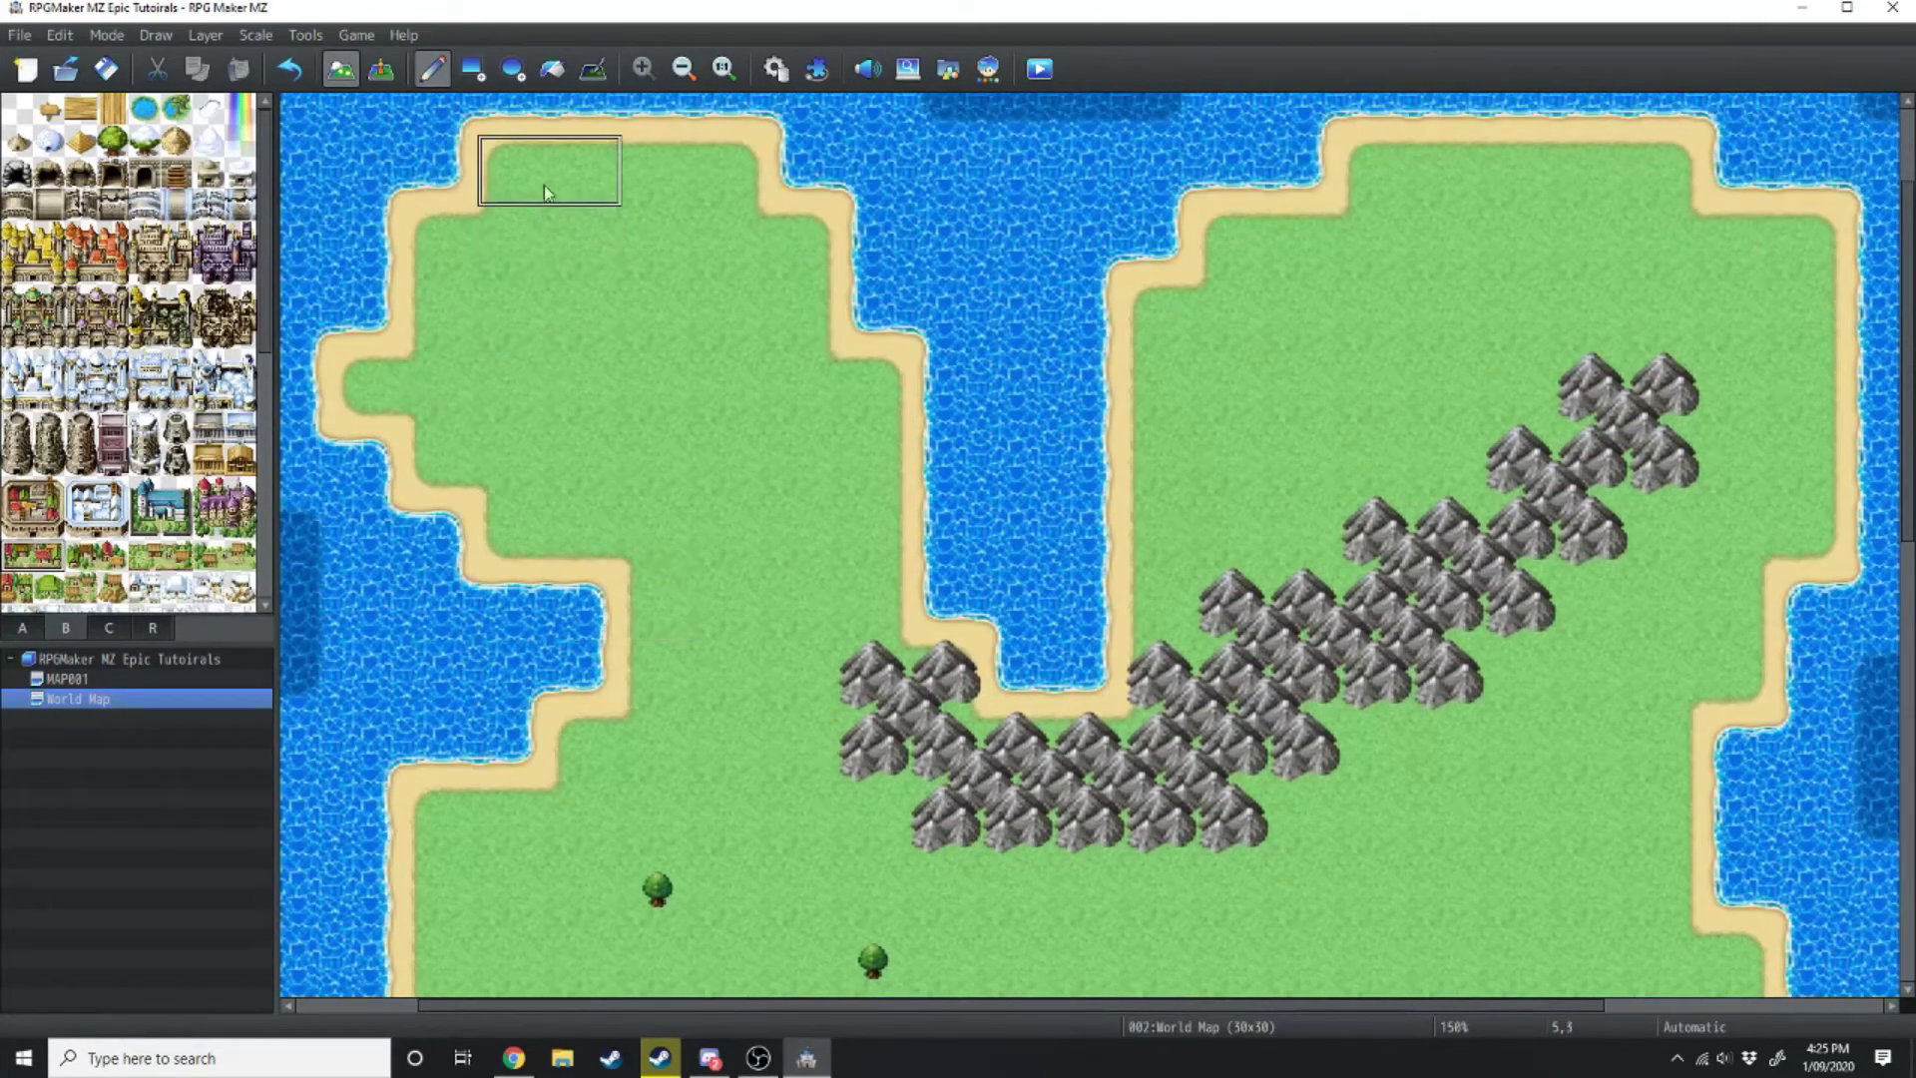
Place a town on the northern coast and a castle below the mountains, joined by a dirt road
click(547, 193)
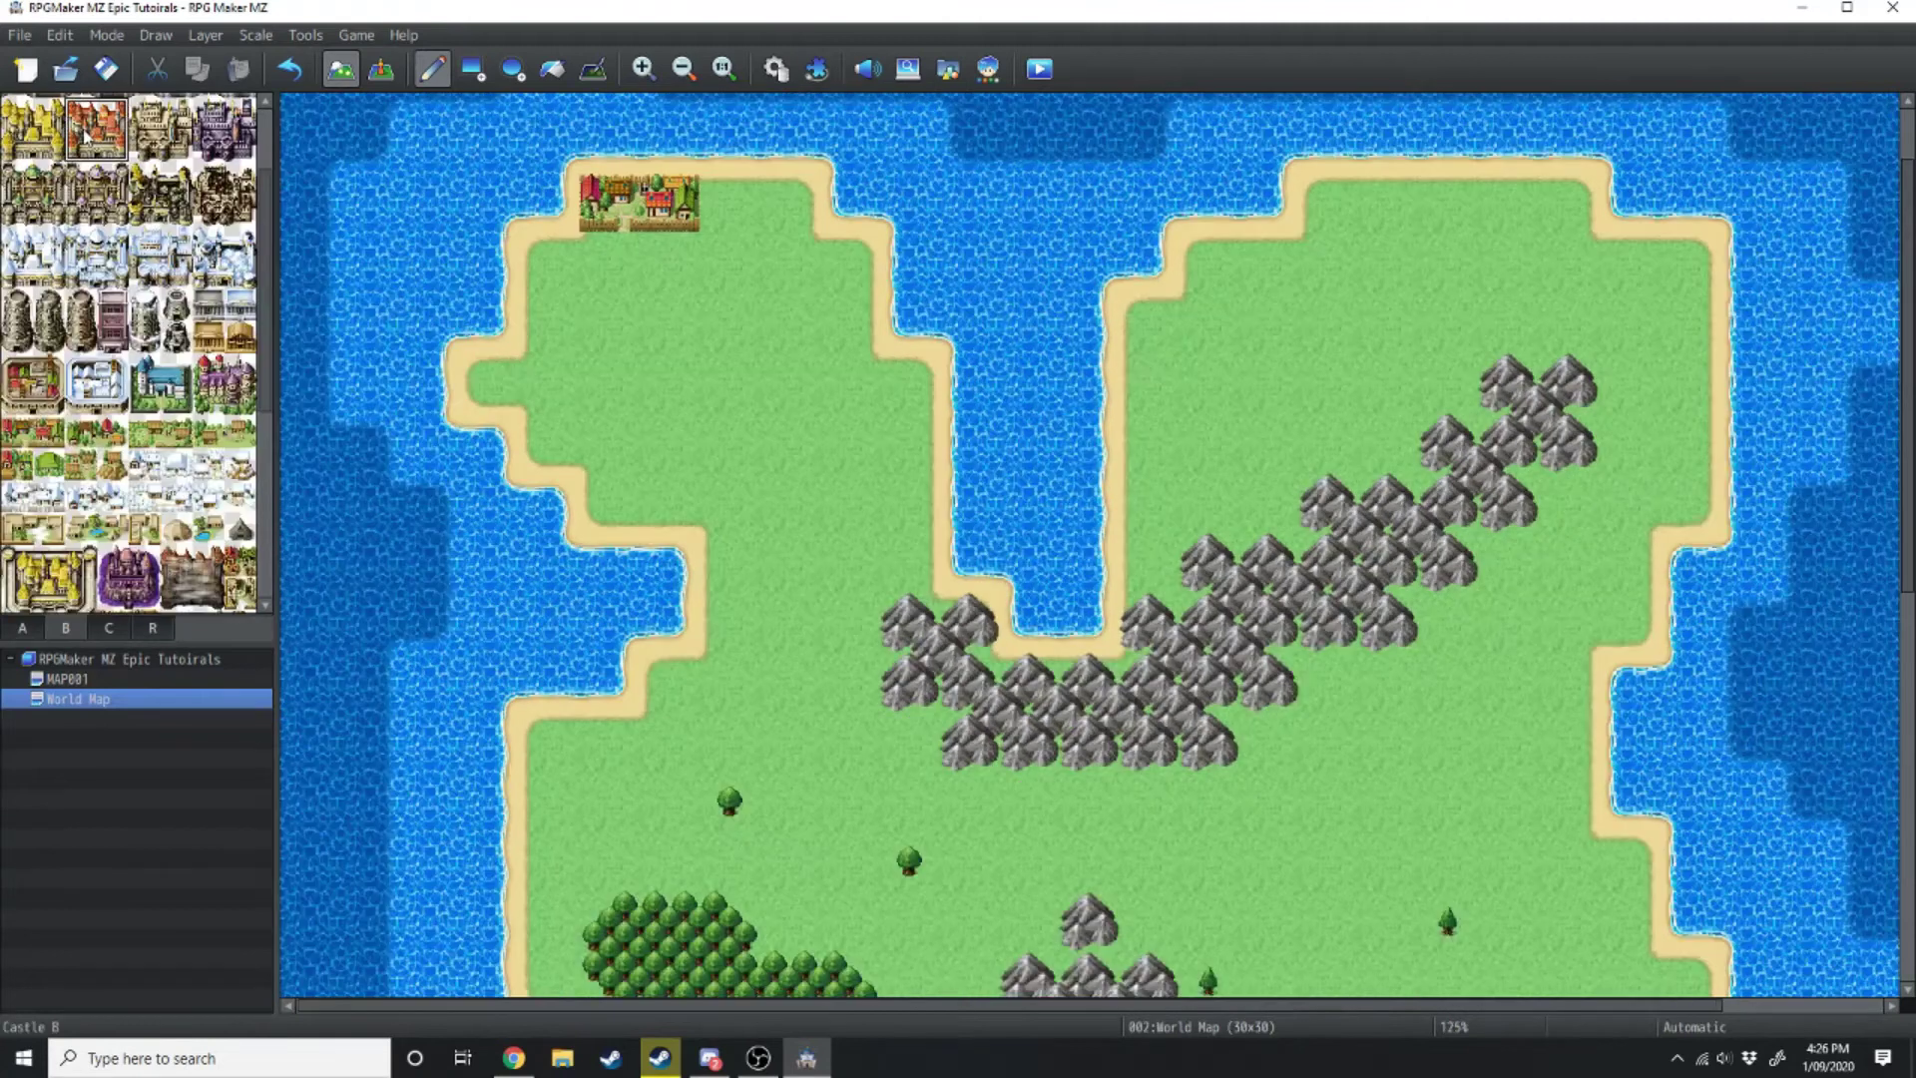
click(1032, 810)
click(22, 628)
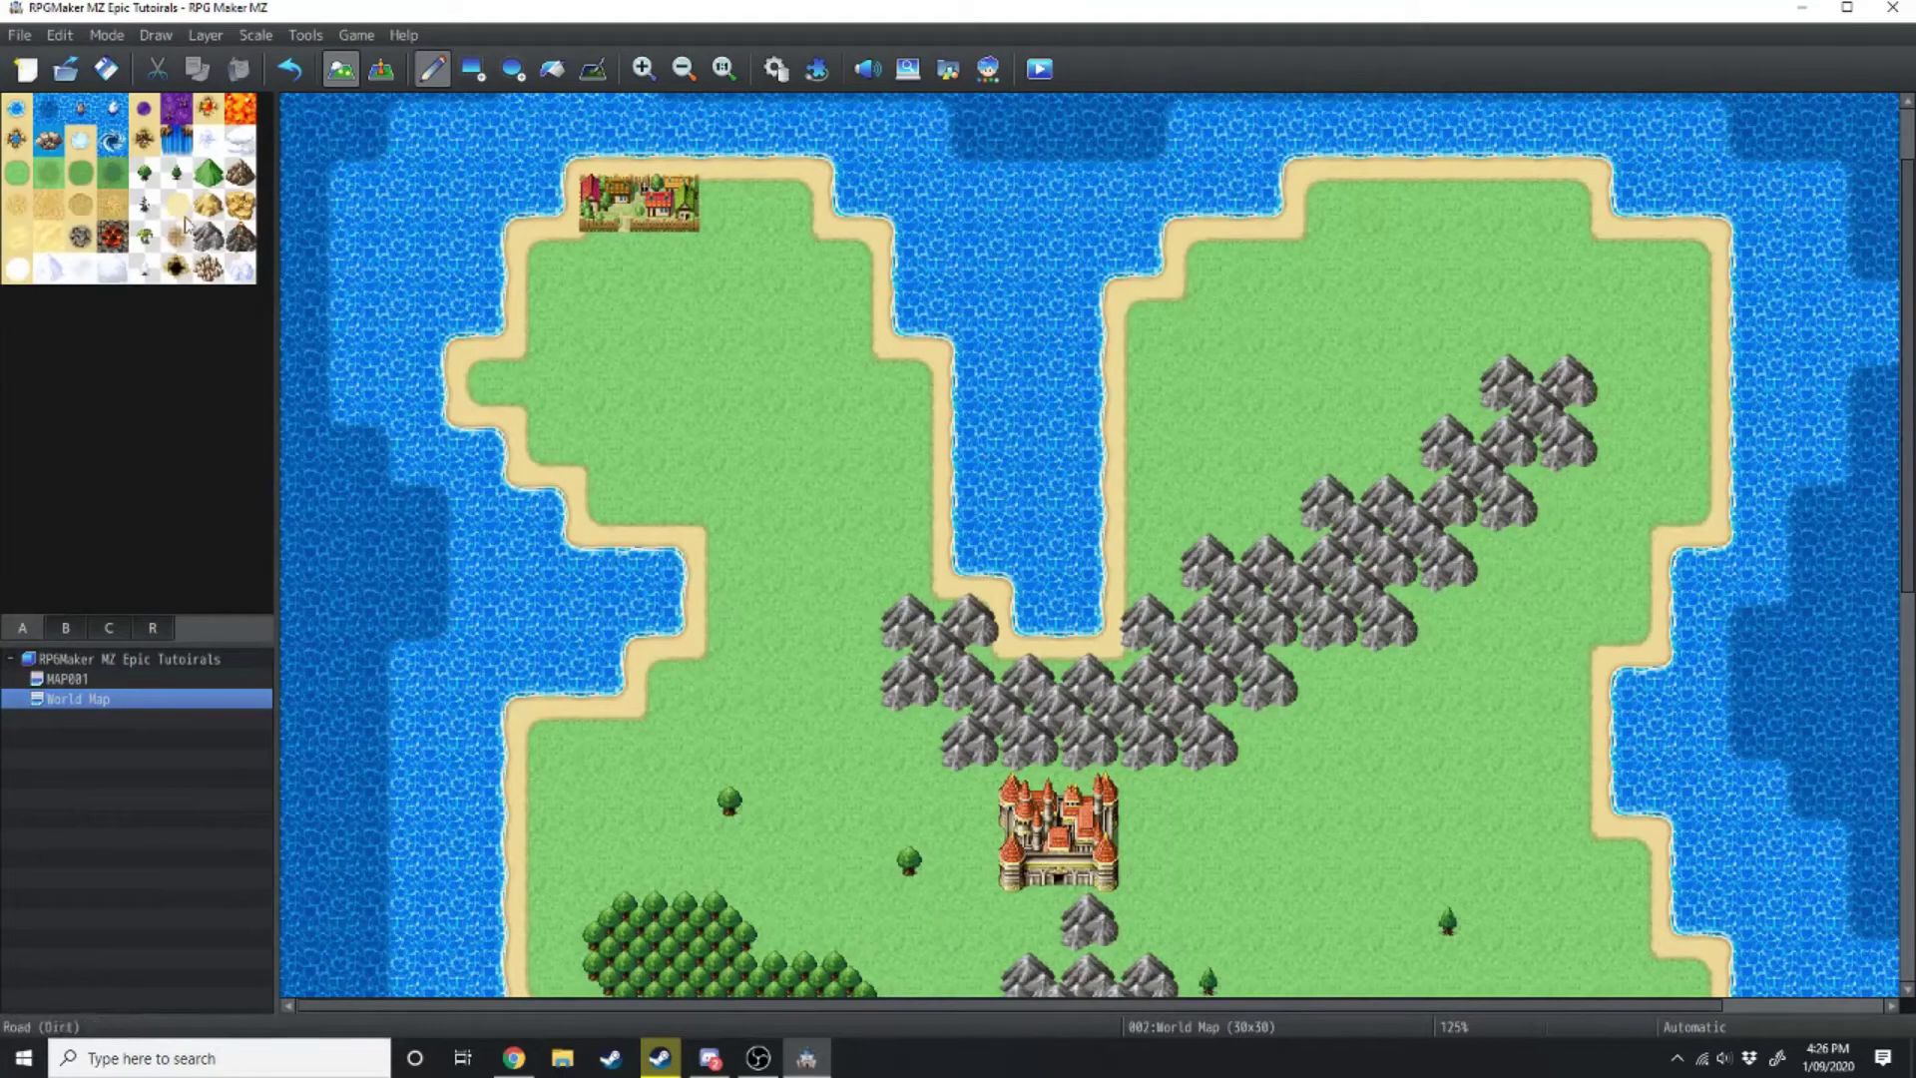
mouse_move(614, 318)
mouse_down()
mouse_move(607, 379)
mouse_move(764, 397)
mouse_move(752, 628)
mouse_move(815, 814)
mouse_move(845, 842)
mouse_move(963, 860)
mouse_up()
click(176, 172)
Paint conifer forest on both sides of the road and review the island
mouse_move(662, 494)
mouse_down()
mouse_move(613, 459)
mouse_move(730, 437)
mouse_up()
mouse_move(903, 499)
mouse_down()
mouse_move(854, 435)
mouse_move(885, 529)
mouse_move(789, 597)
mouse_move(796, 621)
mouse_move(844, 622)
mouse_move(700, 699)
mouse_move(714, 764)
mouse_up()
scroll(1562, 599, up, 1)
scroll(1264, 912, down, 4)
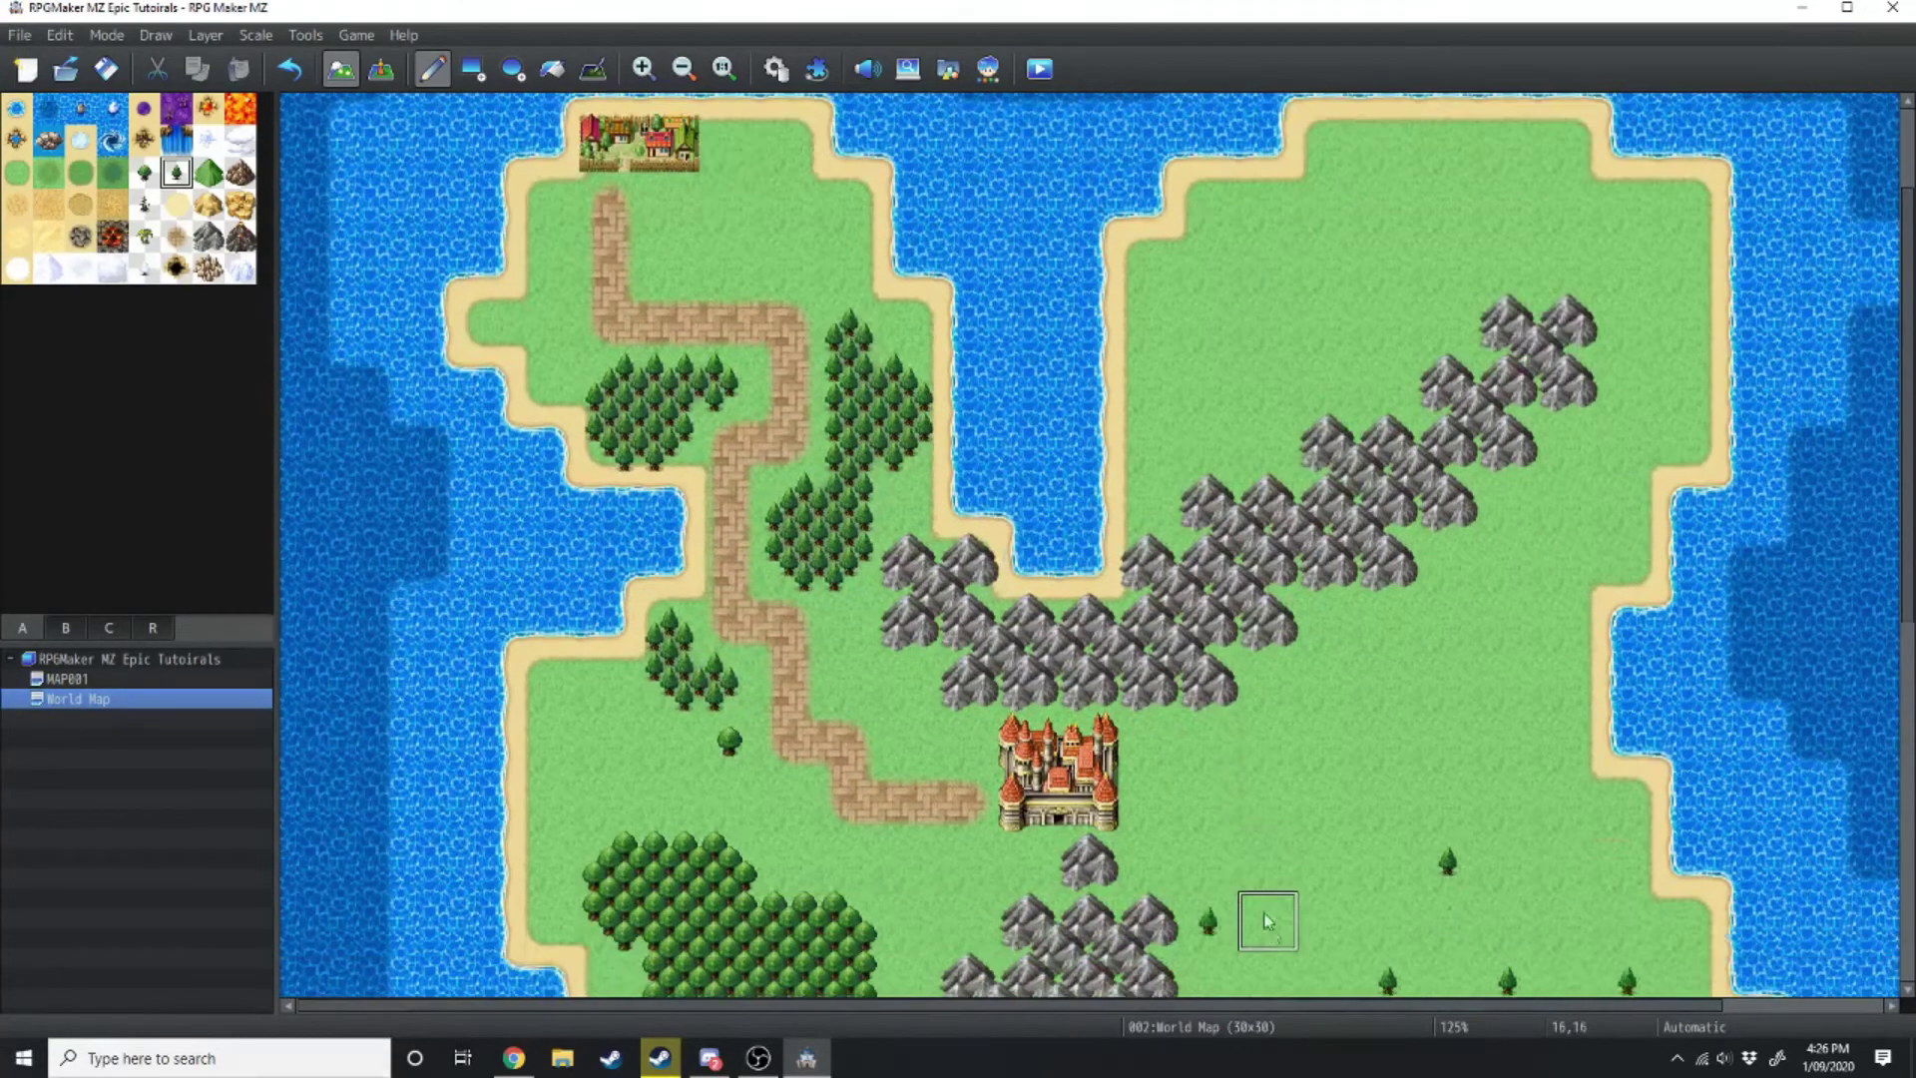
scroll(1218, 910, down, 3)
scroll(1177, 913, up, 4)
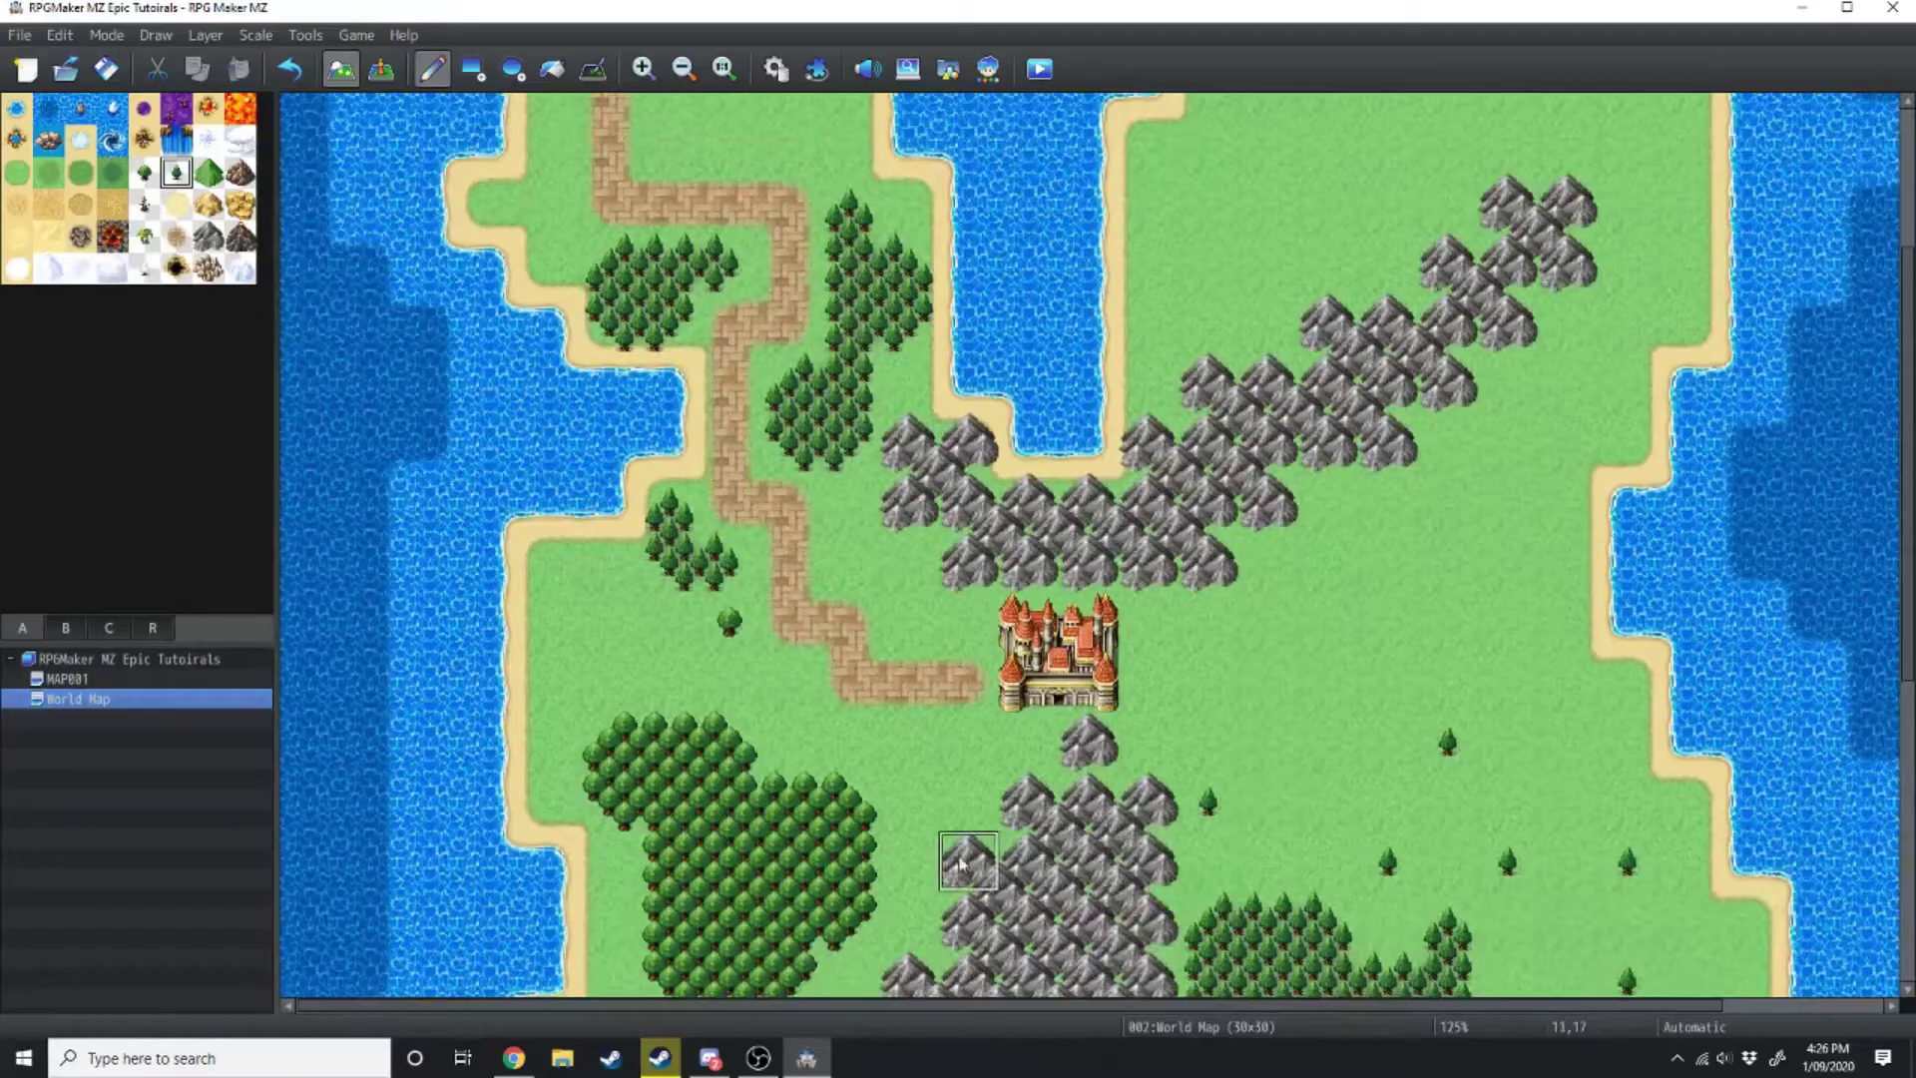
Set the player's starting position on the grass tile just below the northern village
click(383, 70)
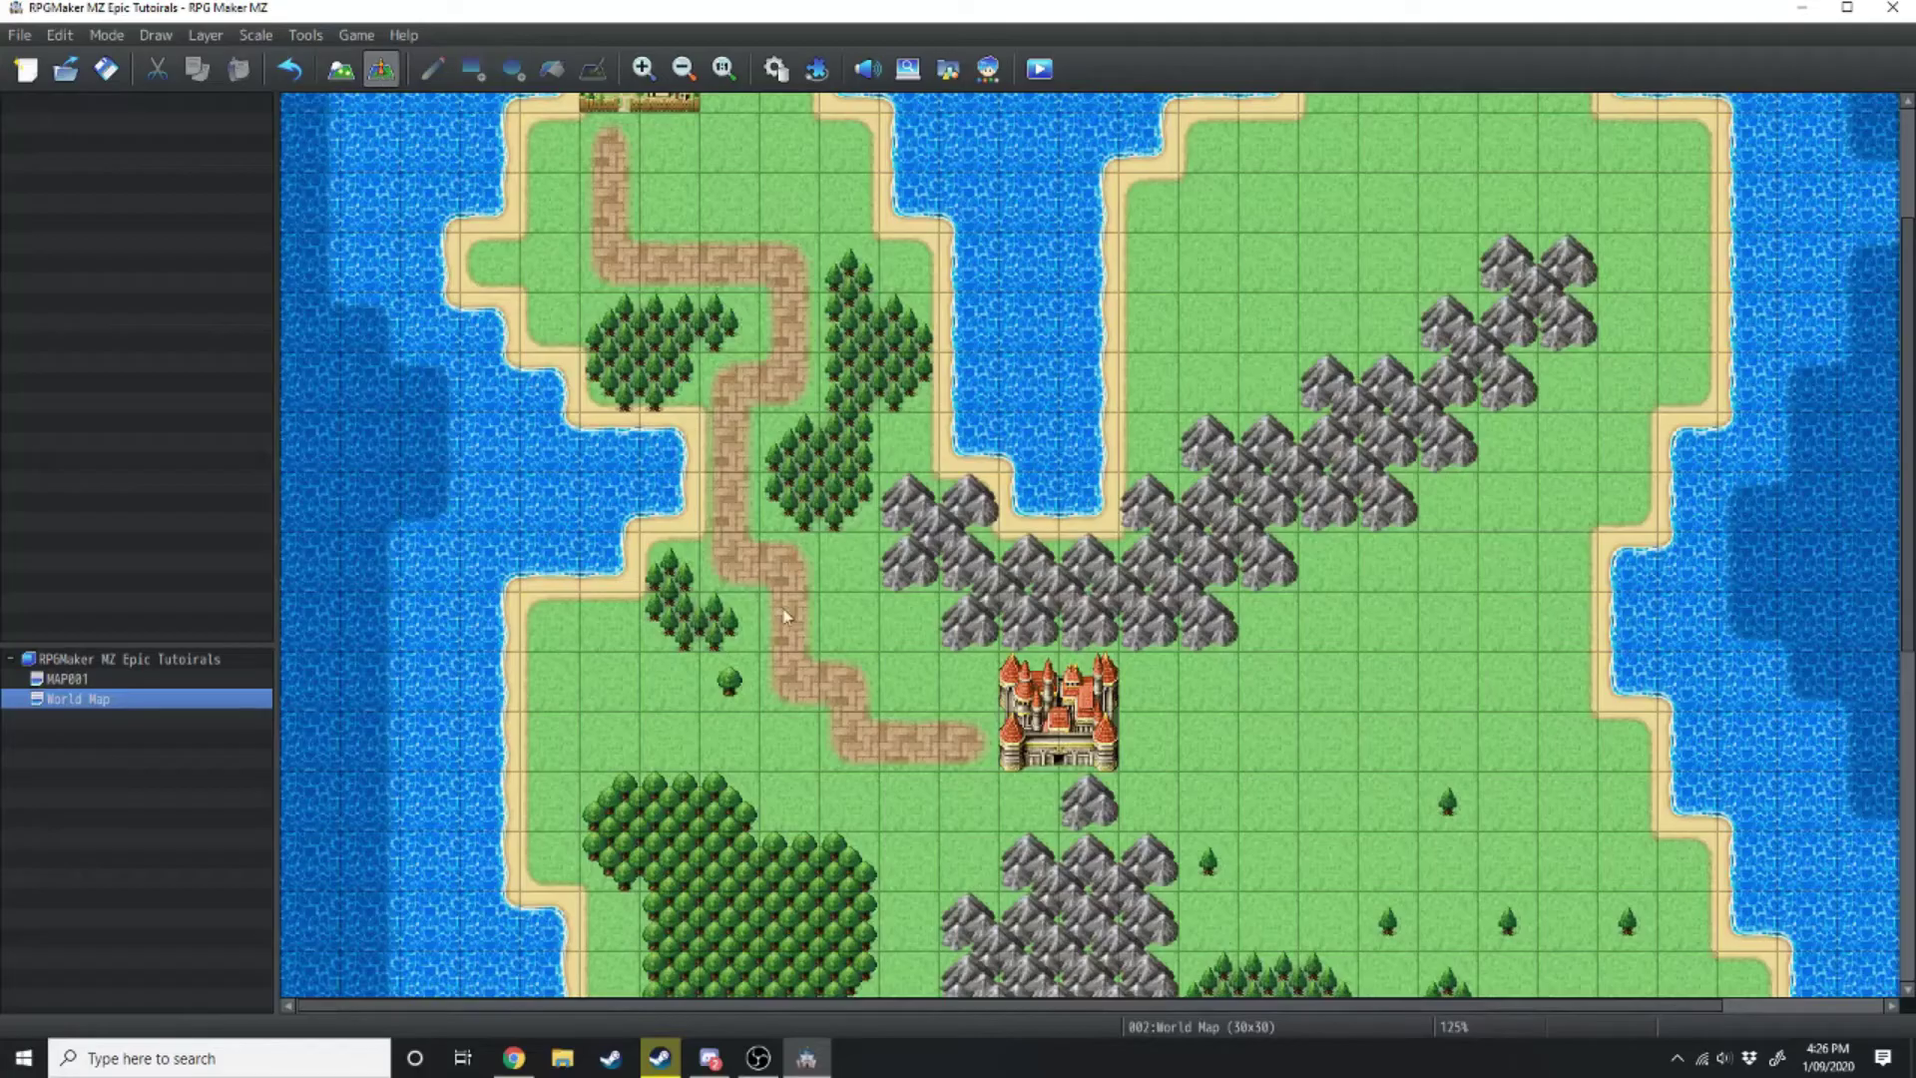
scroll(619, 554, up, 3)
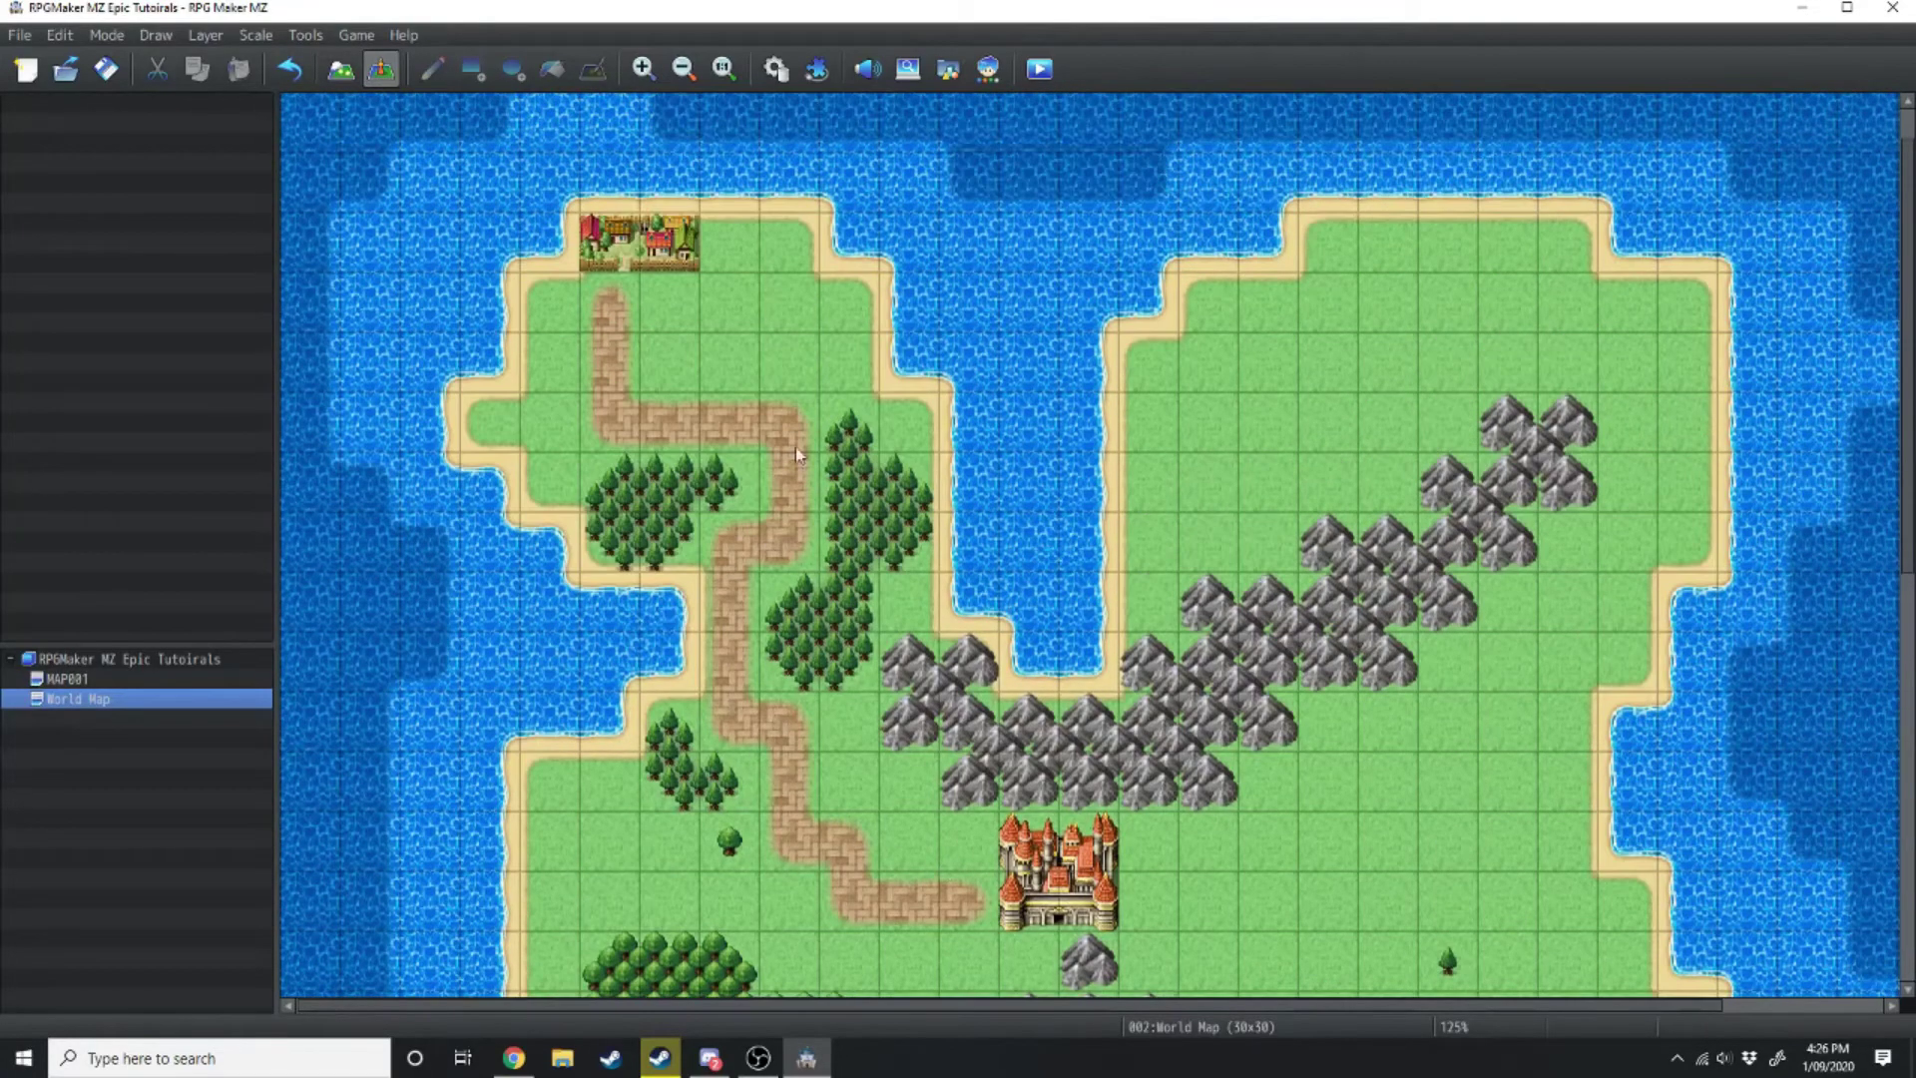
right_click(725, 322)
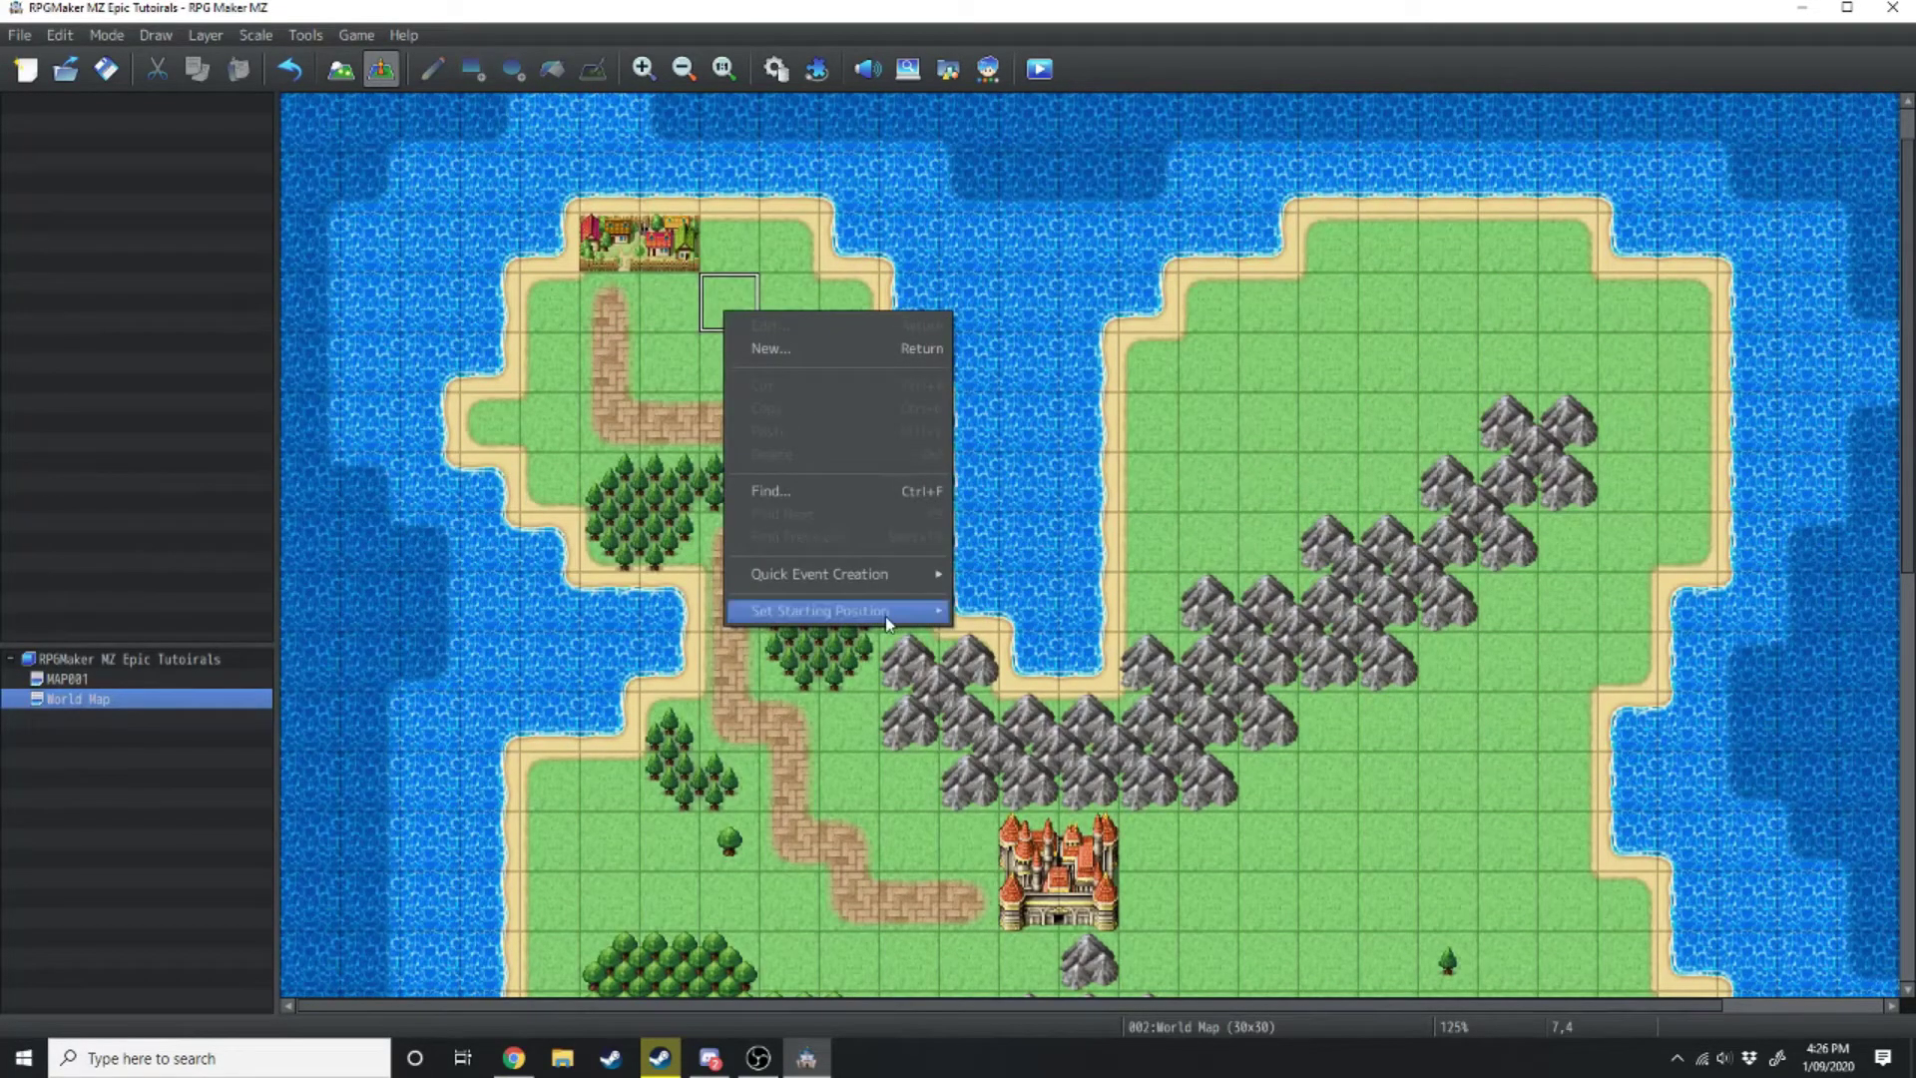
mouse_move(884, 613)
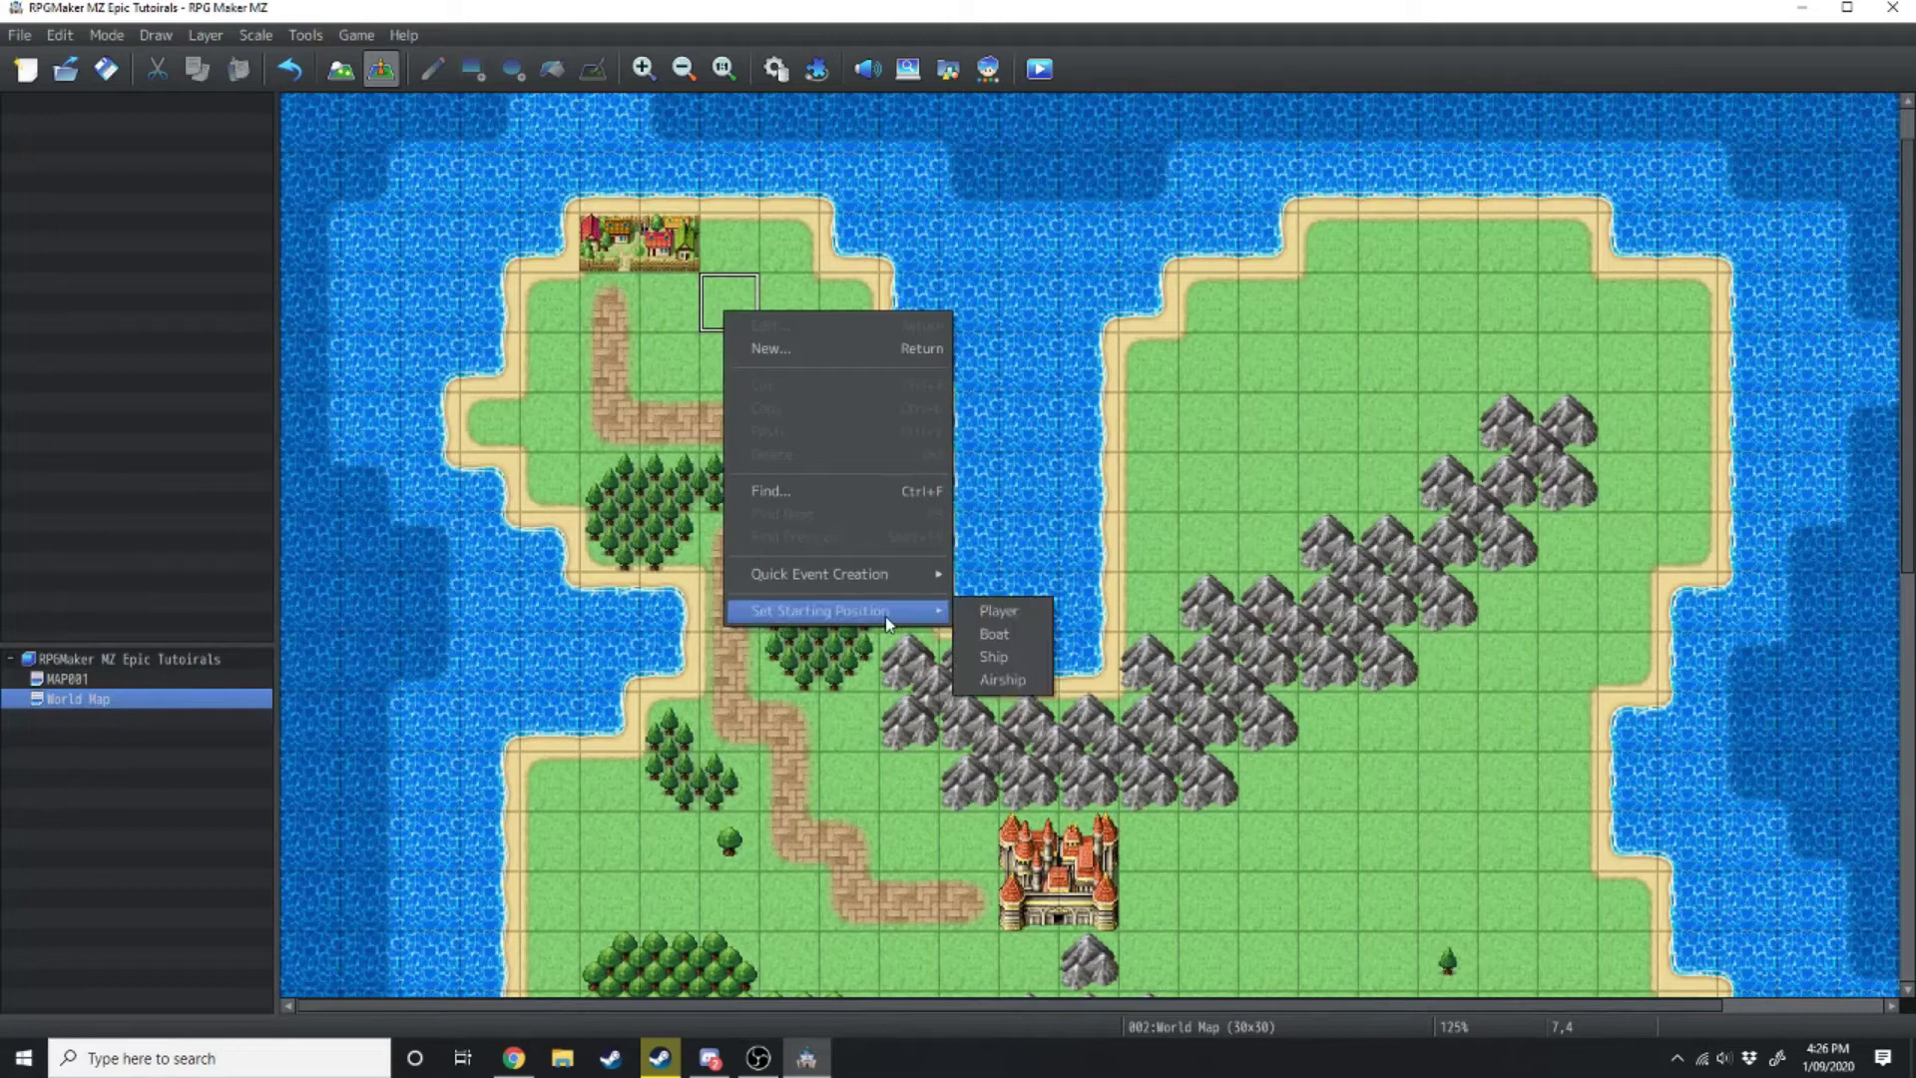
click(968, 615)
mouse_move(733, 327)
mouse_down()
mouse_move(693, 321)
mouse_move(733, 359)
mouse_move(738, 312)
mouse_move(789, 310)
mouse_move(788, 364)
mouse_move(733, 364)
mouse_move(735, 334)
mouse_up()
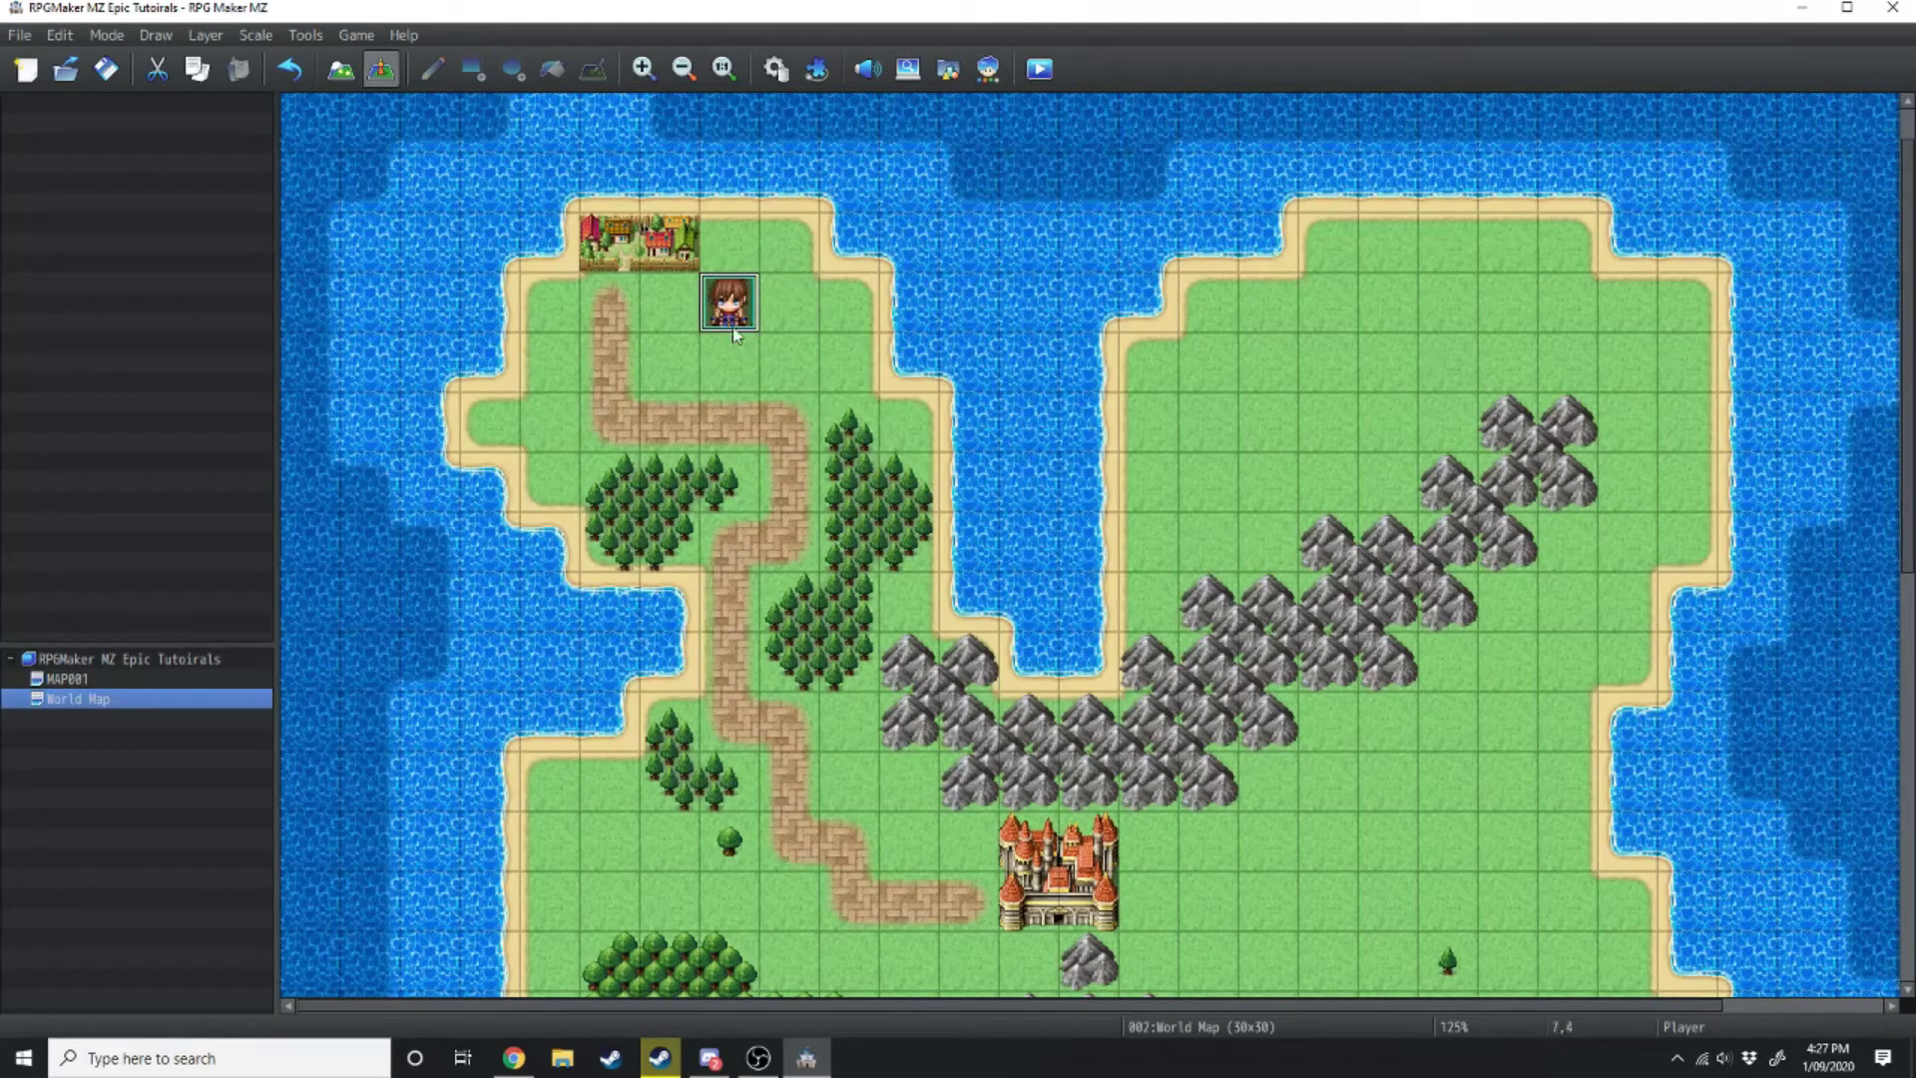
Save the project and start a new game in playtest
click(1040, 83)
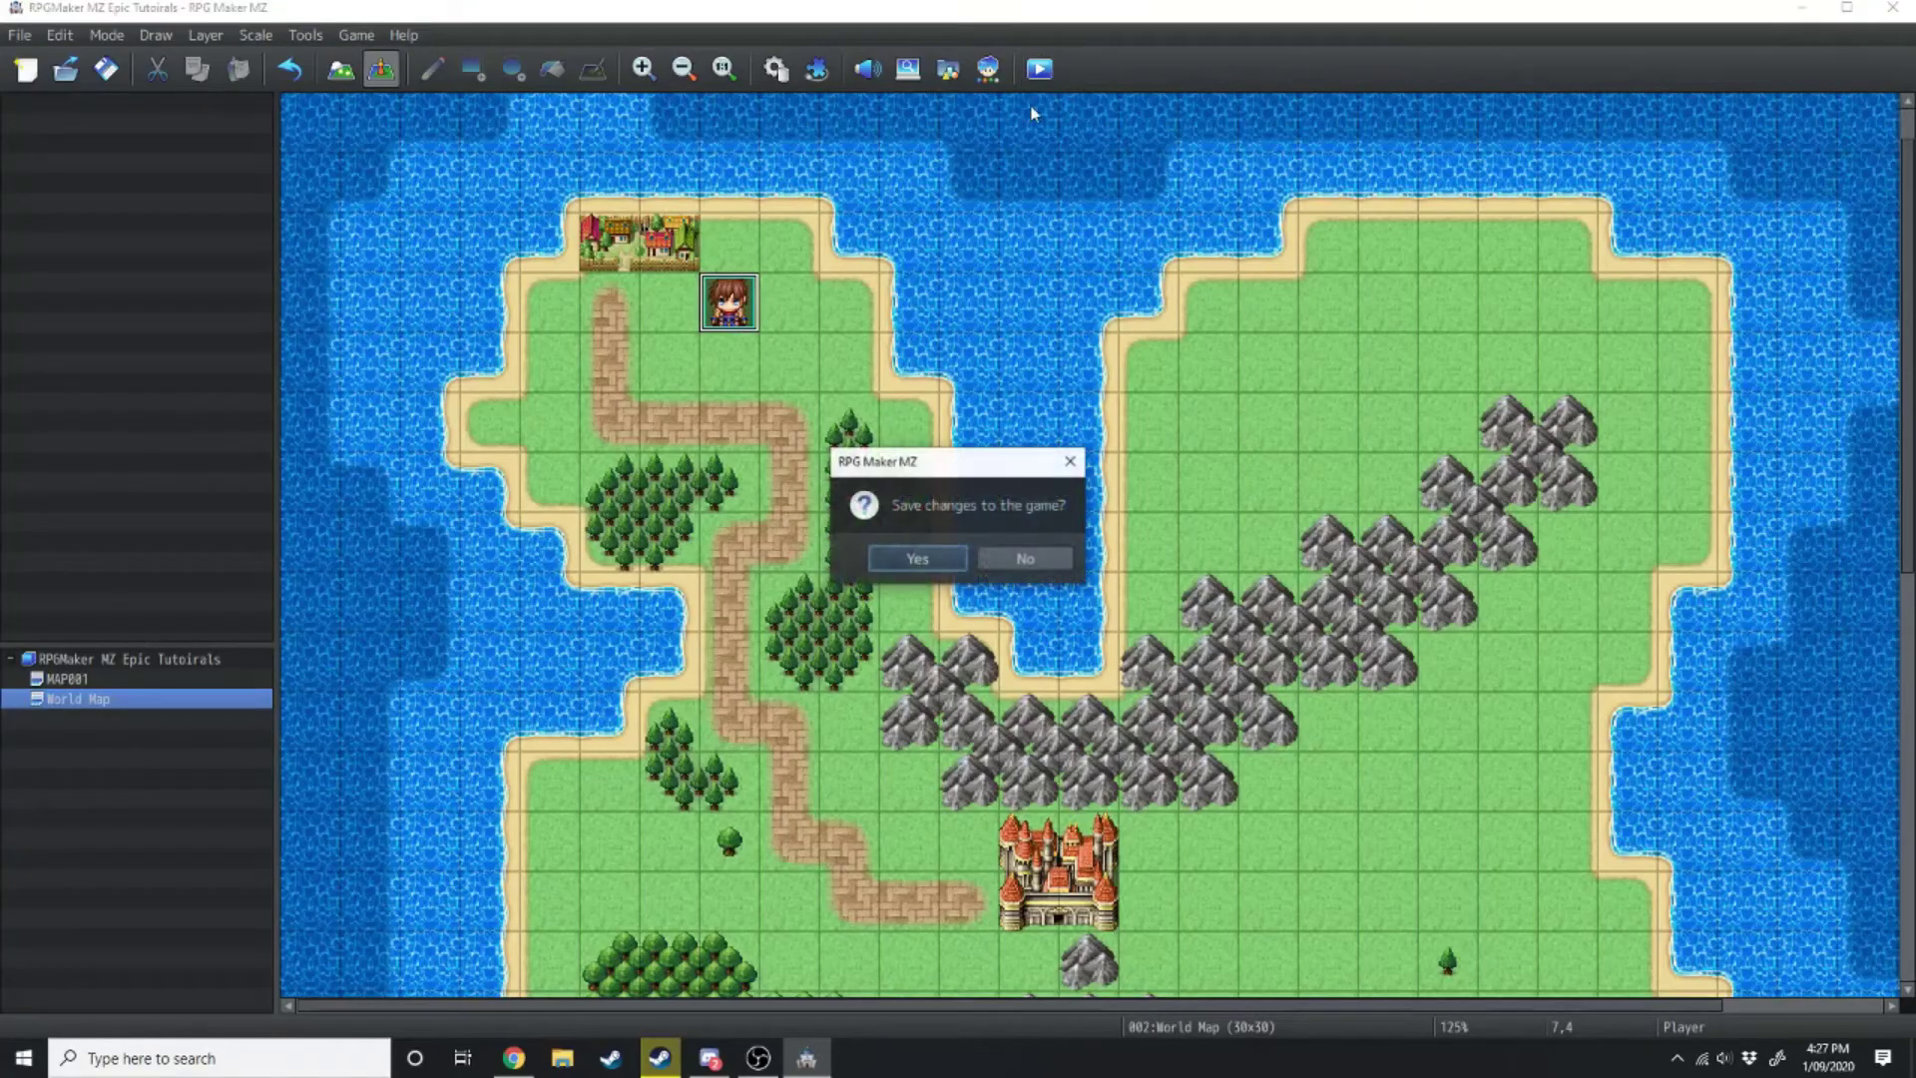
click(928, 556)
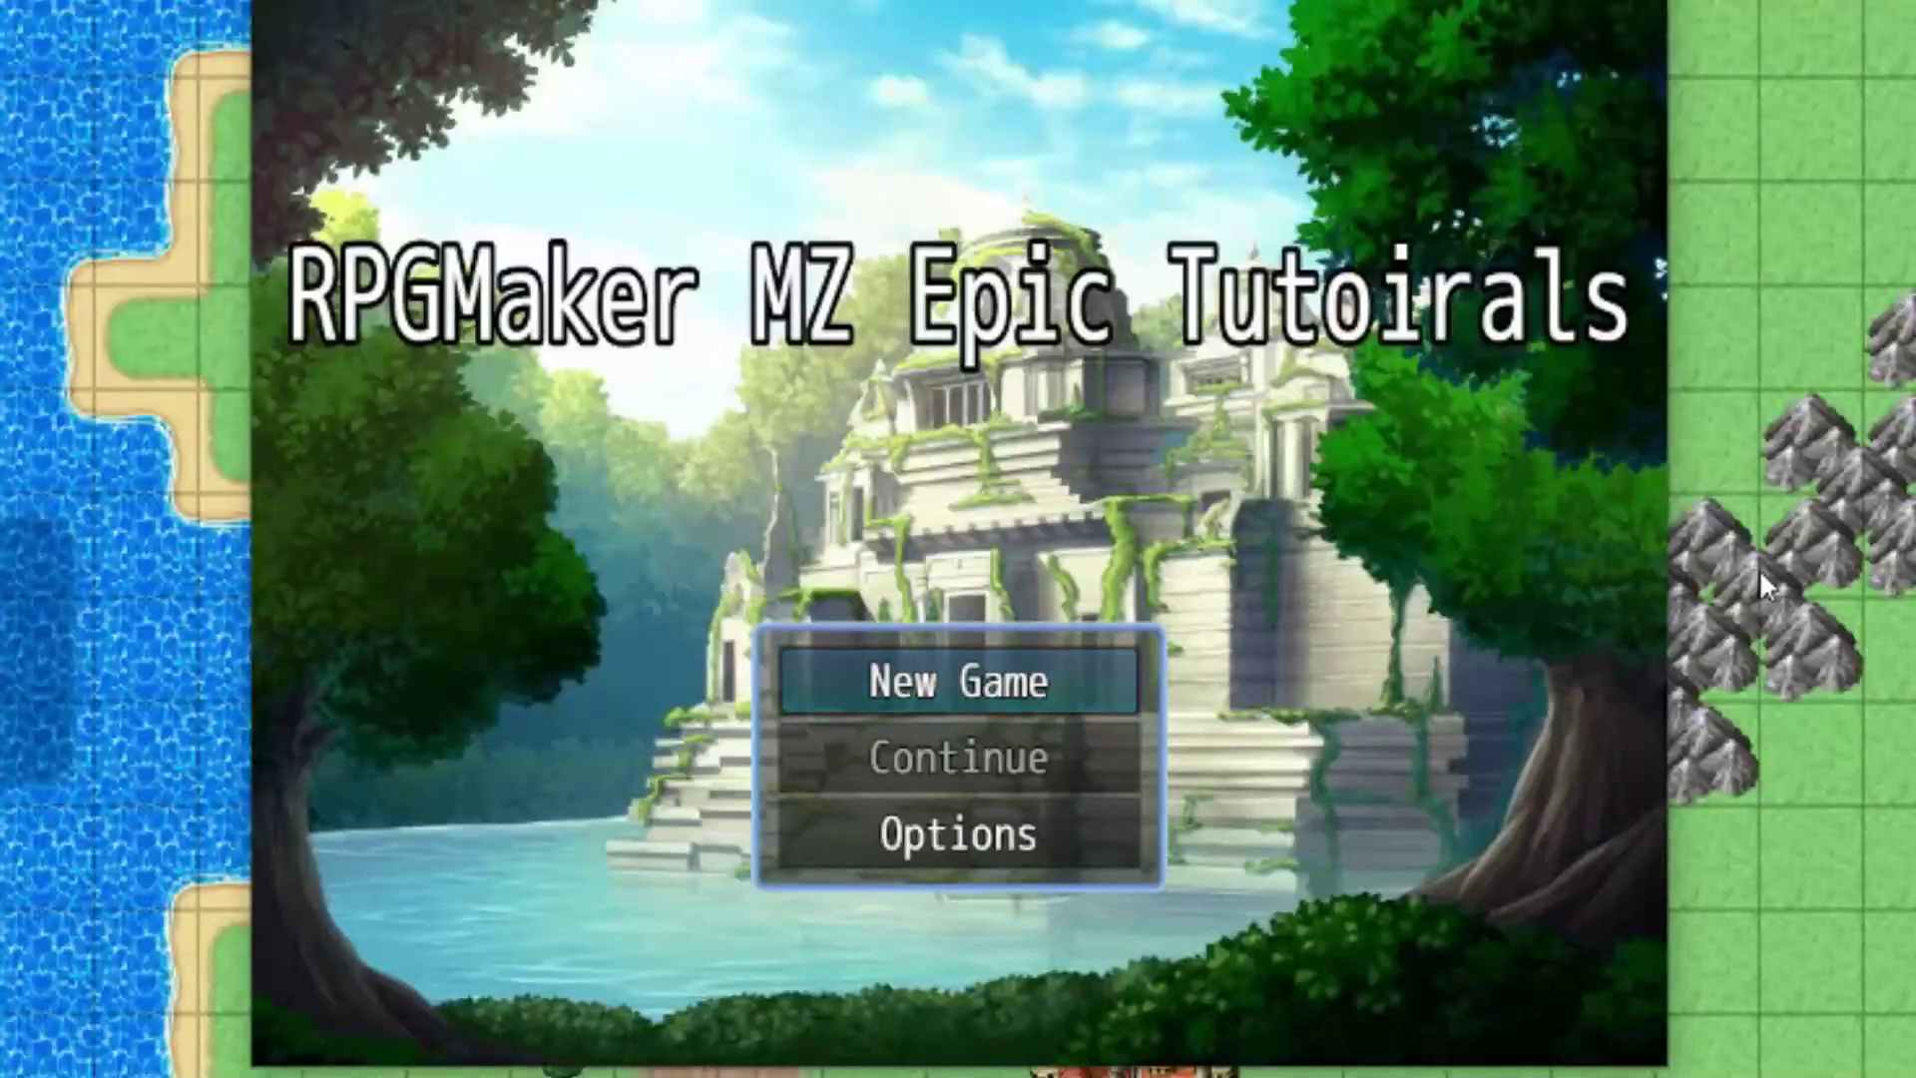
key(Return)
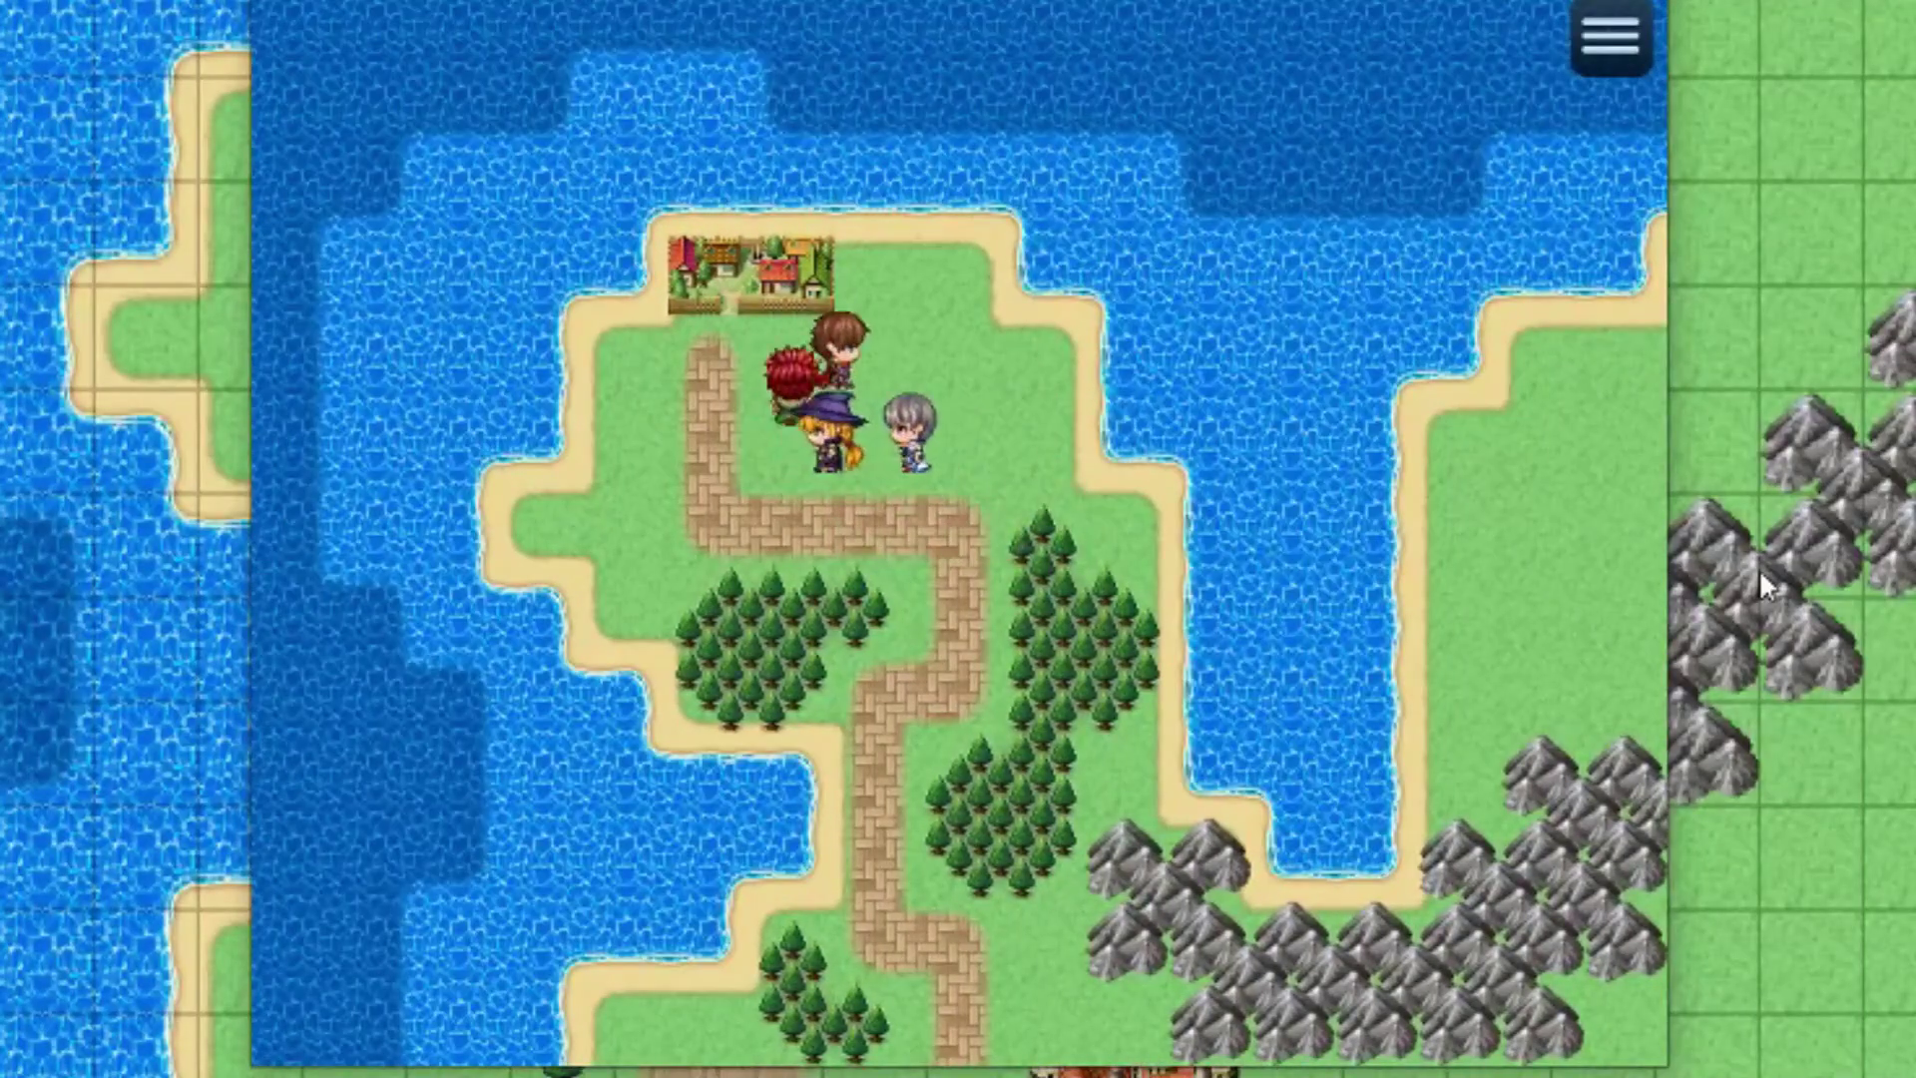
Walk the party around the World Map to the village and back, then close the playtest
key(Down)
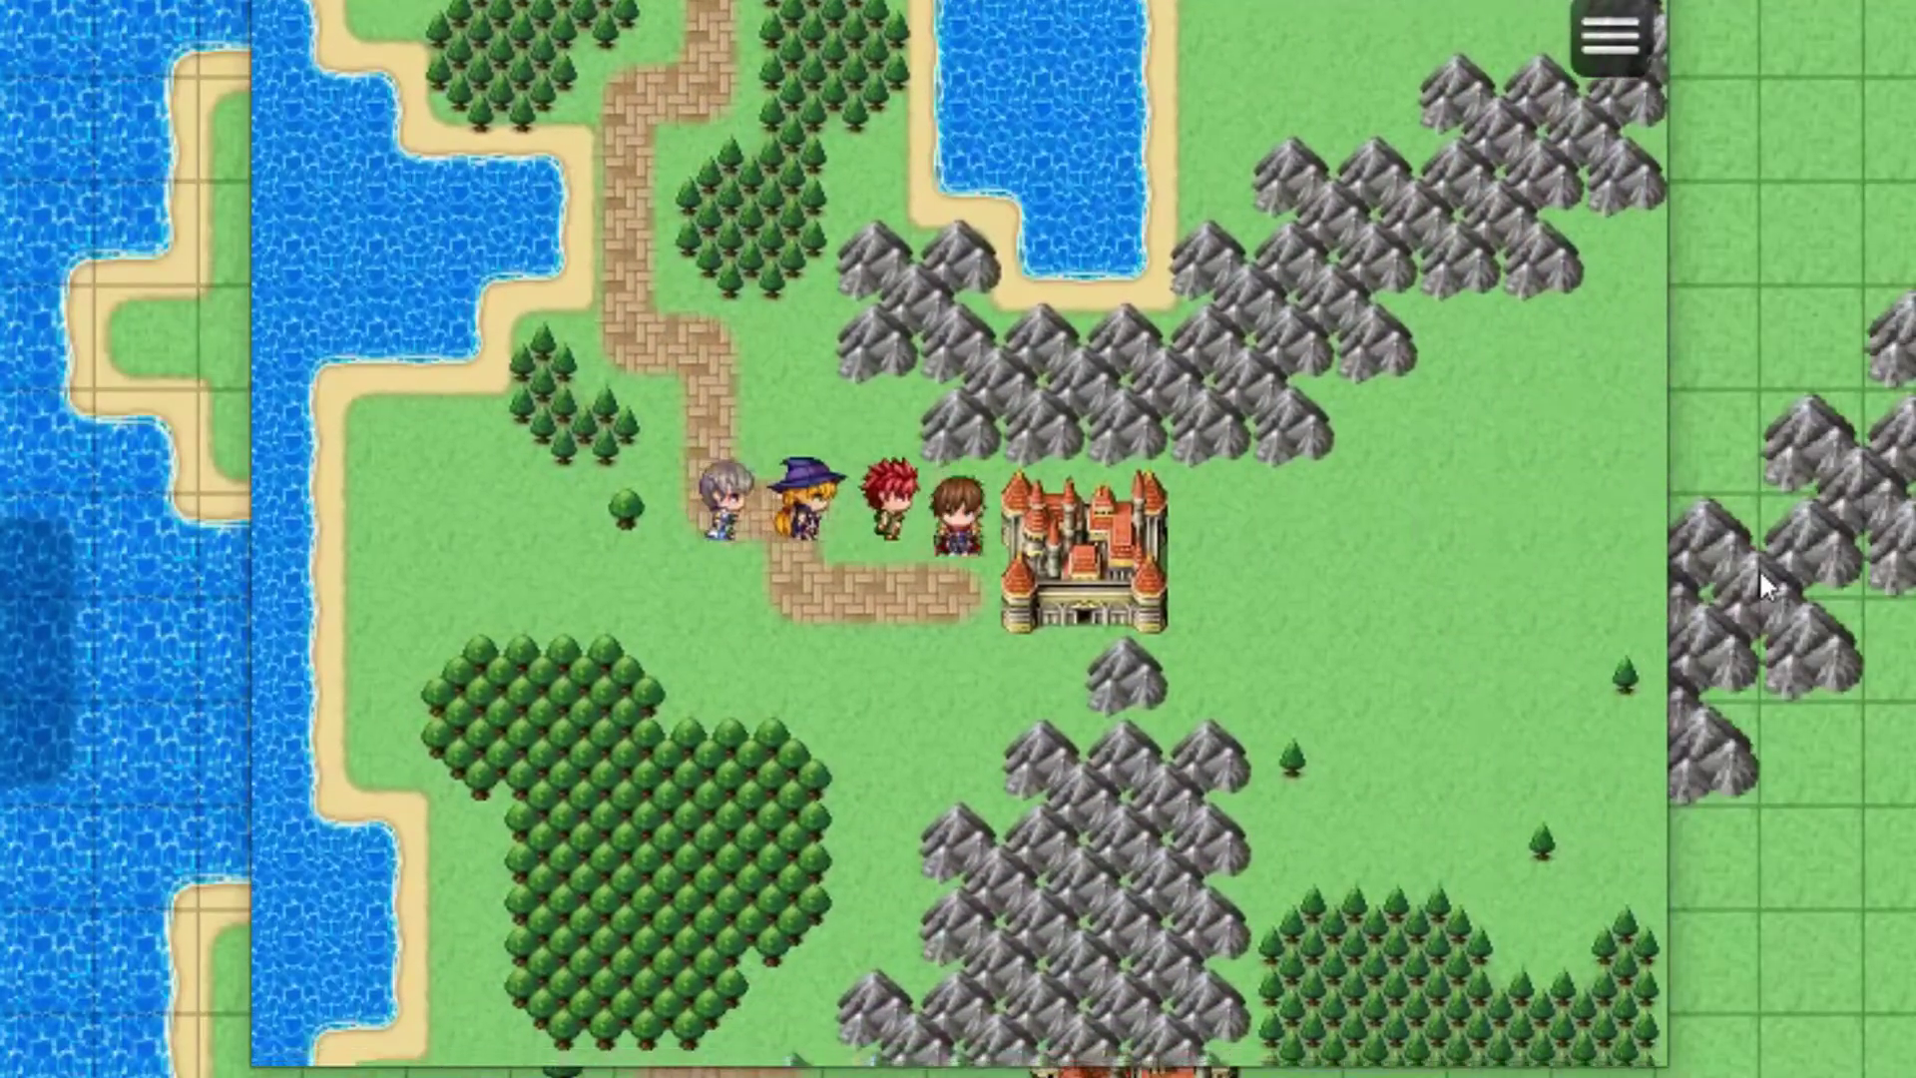
key(Left)
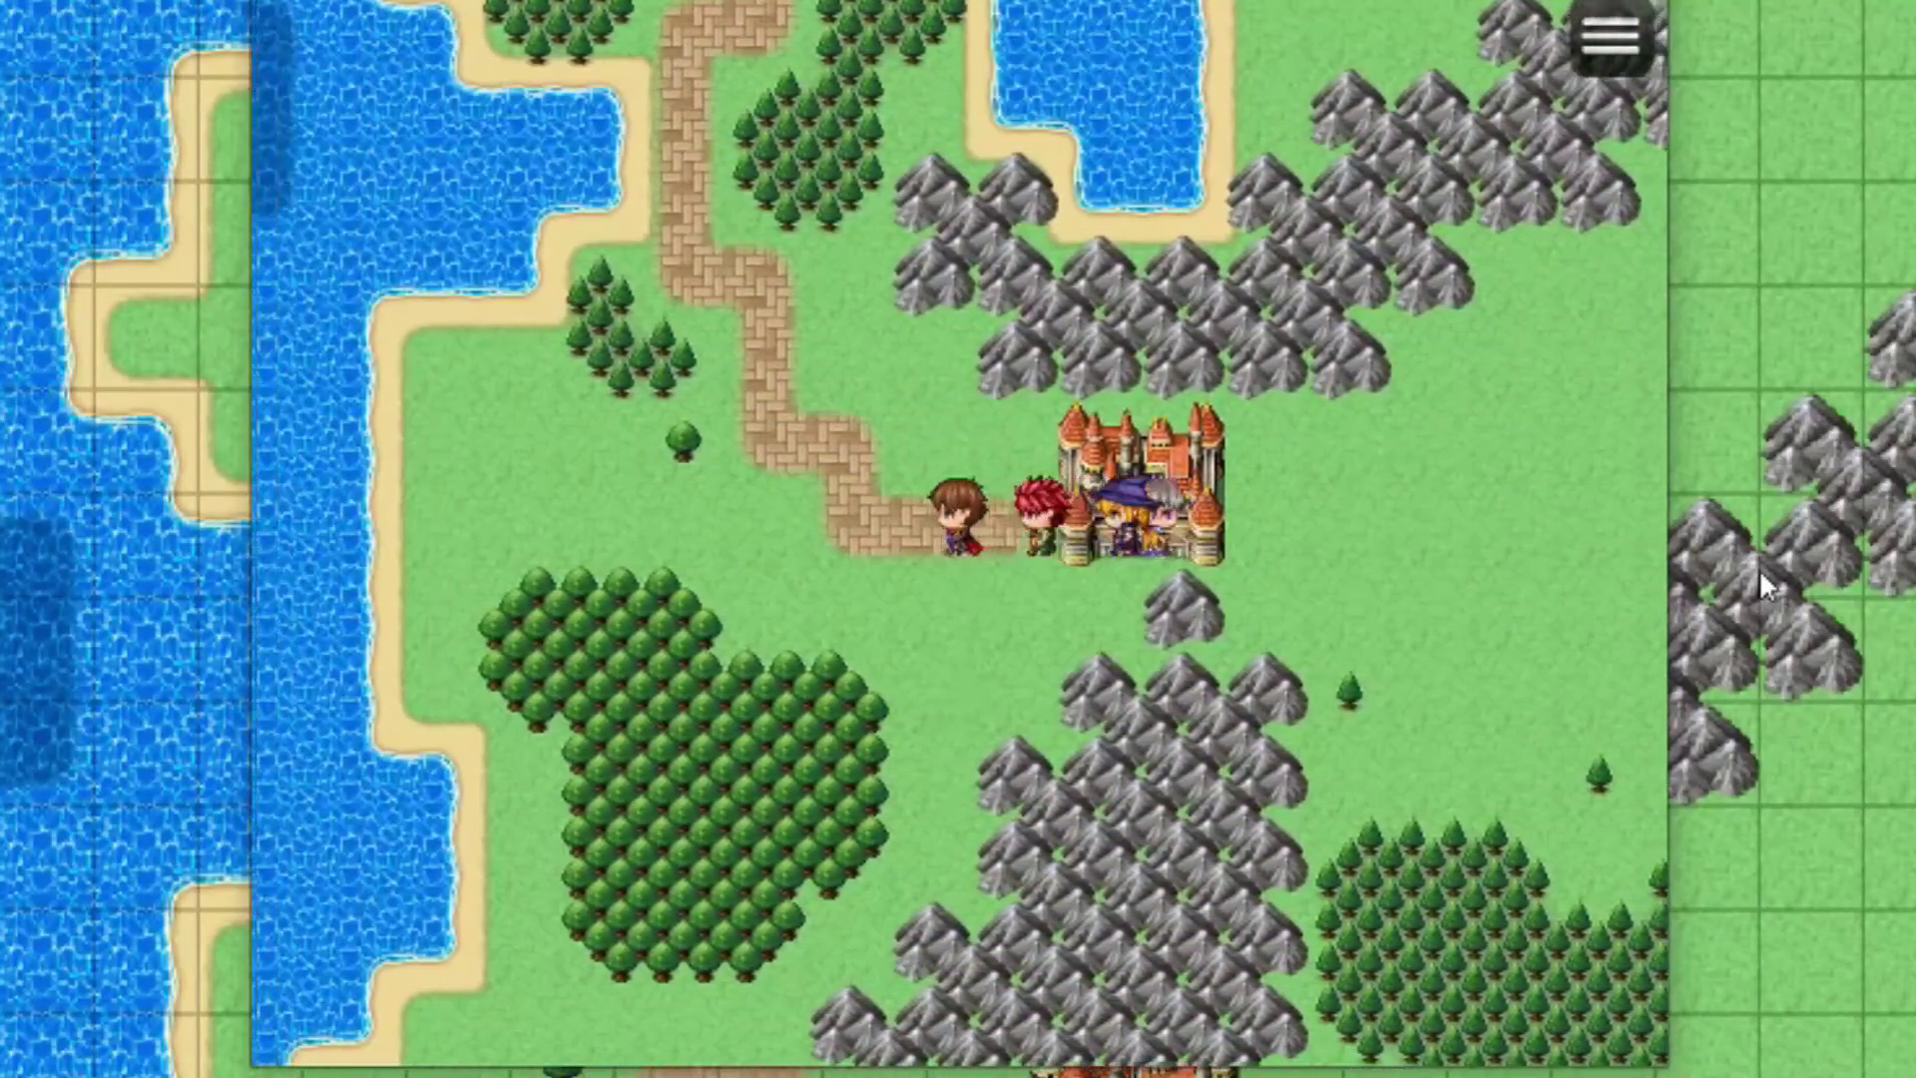
key(Up)
key(Left)
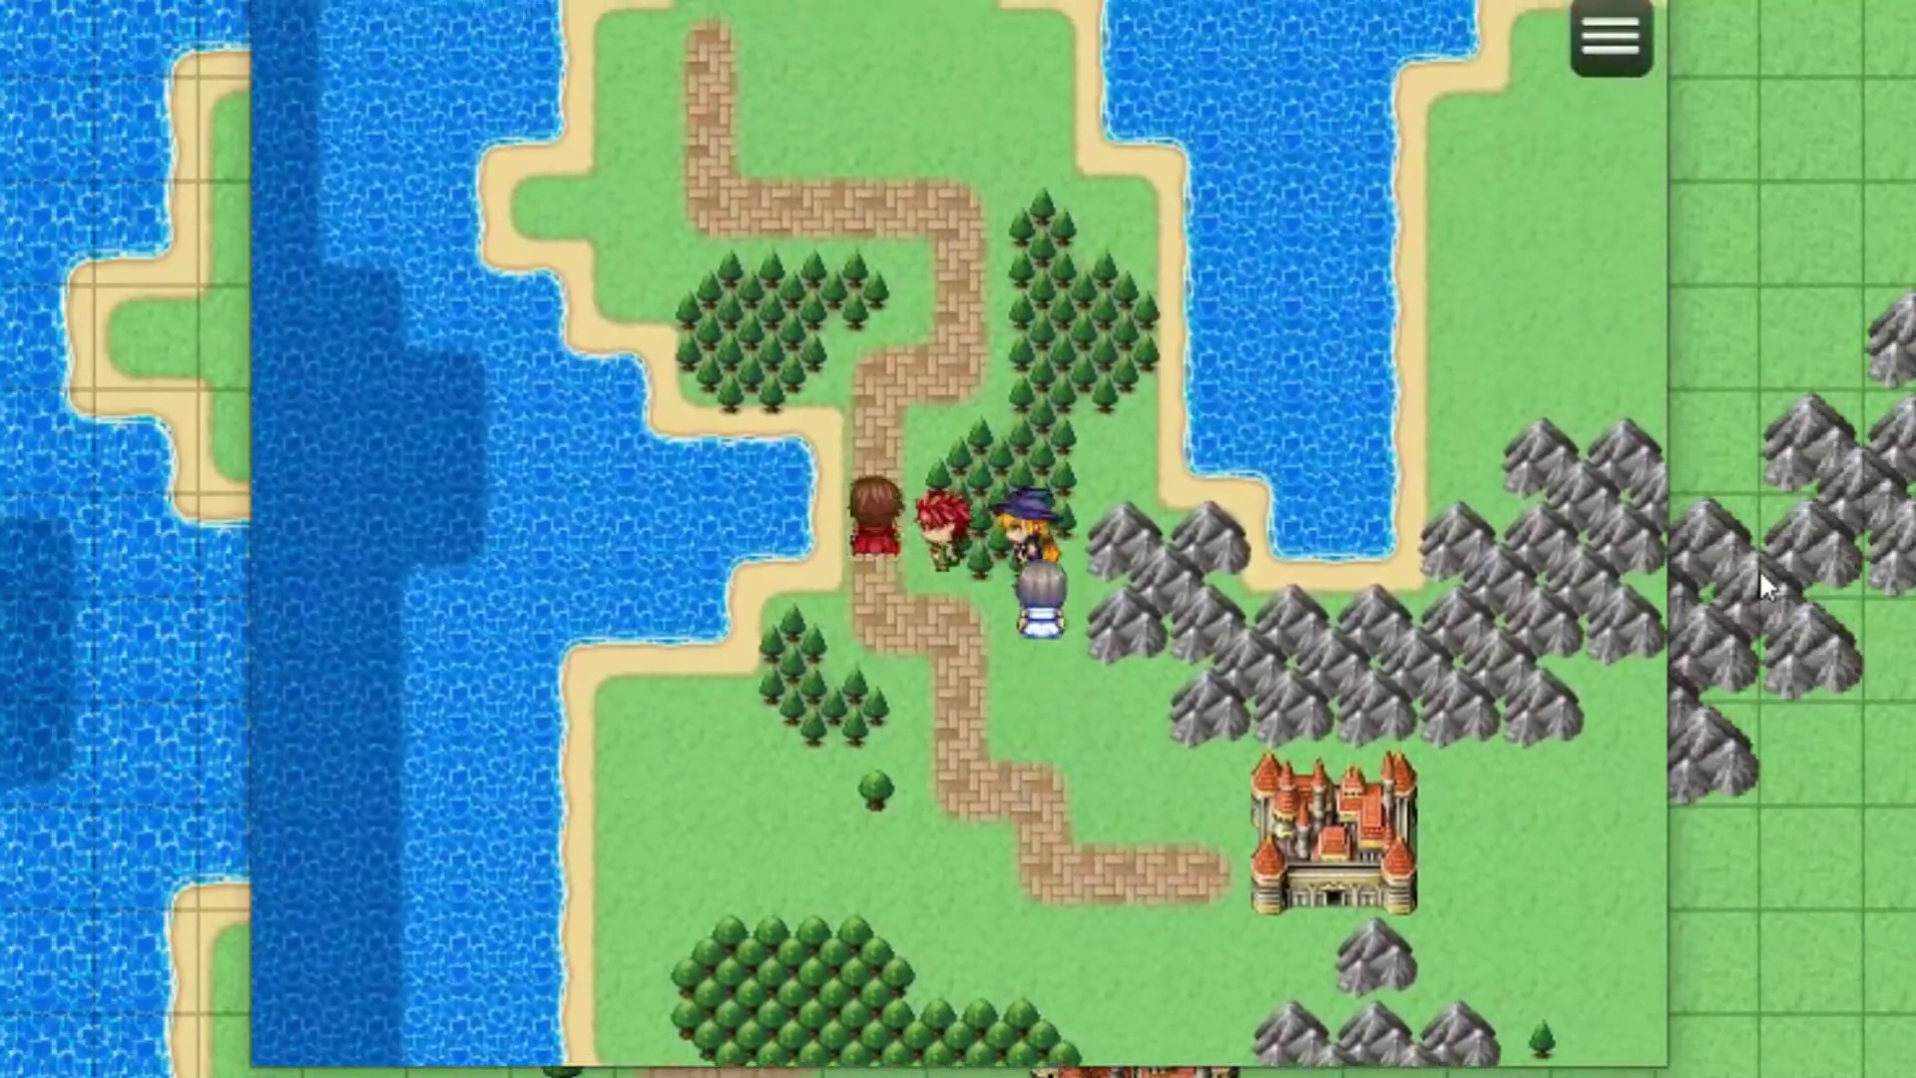
key(Up)
key(Left)
key(Up)
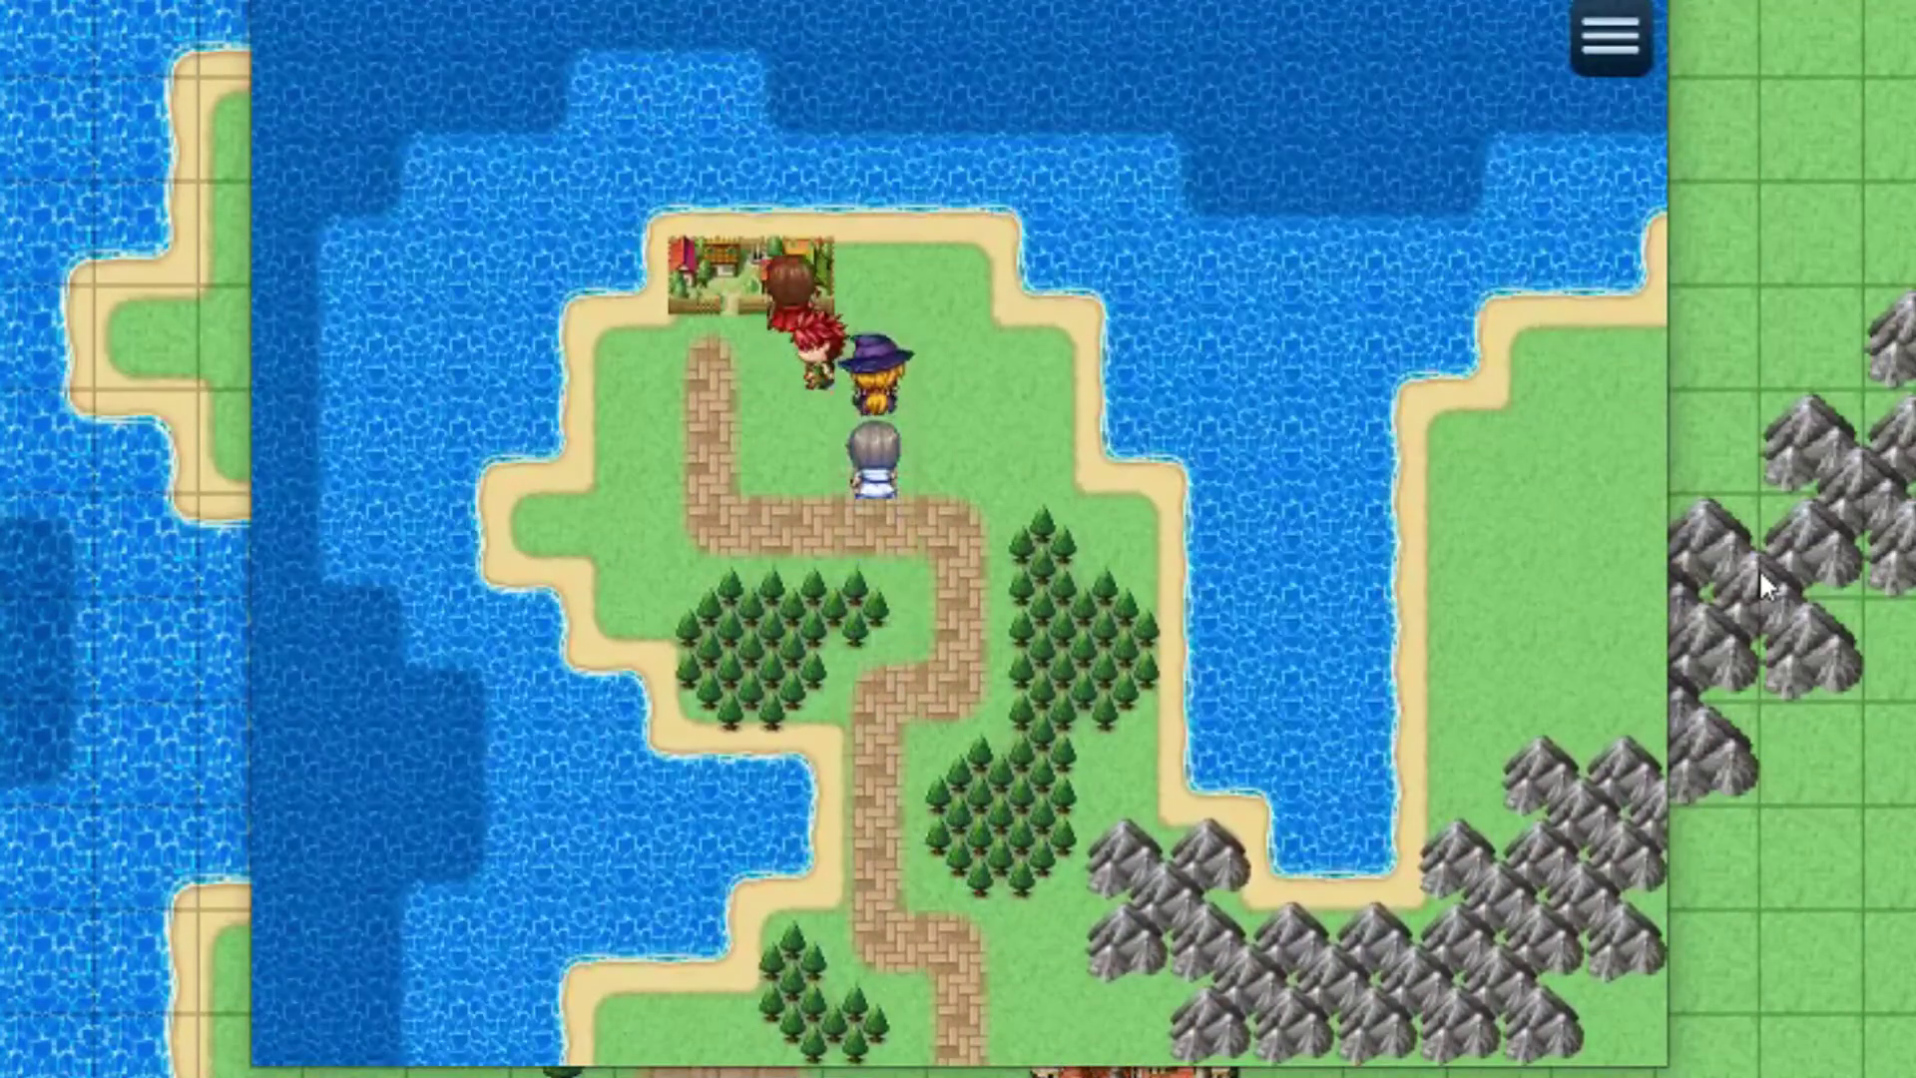
key(Down)
key(Down)
key(Down)
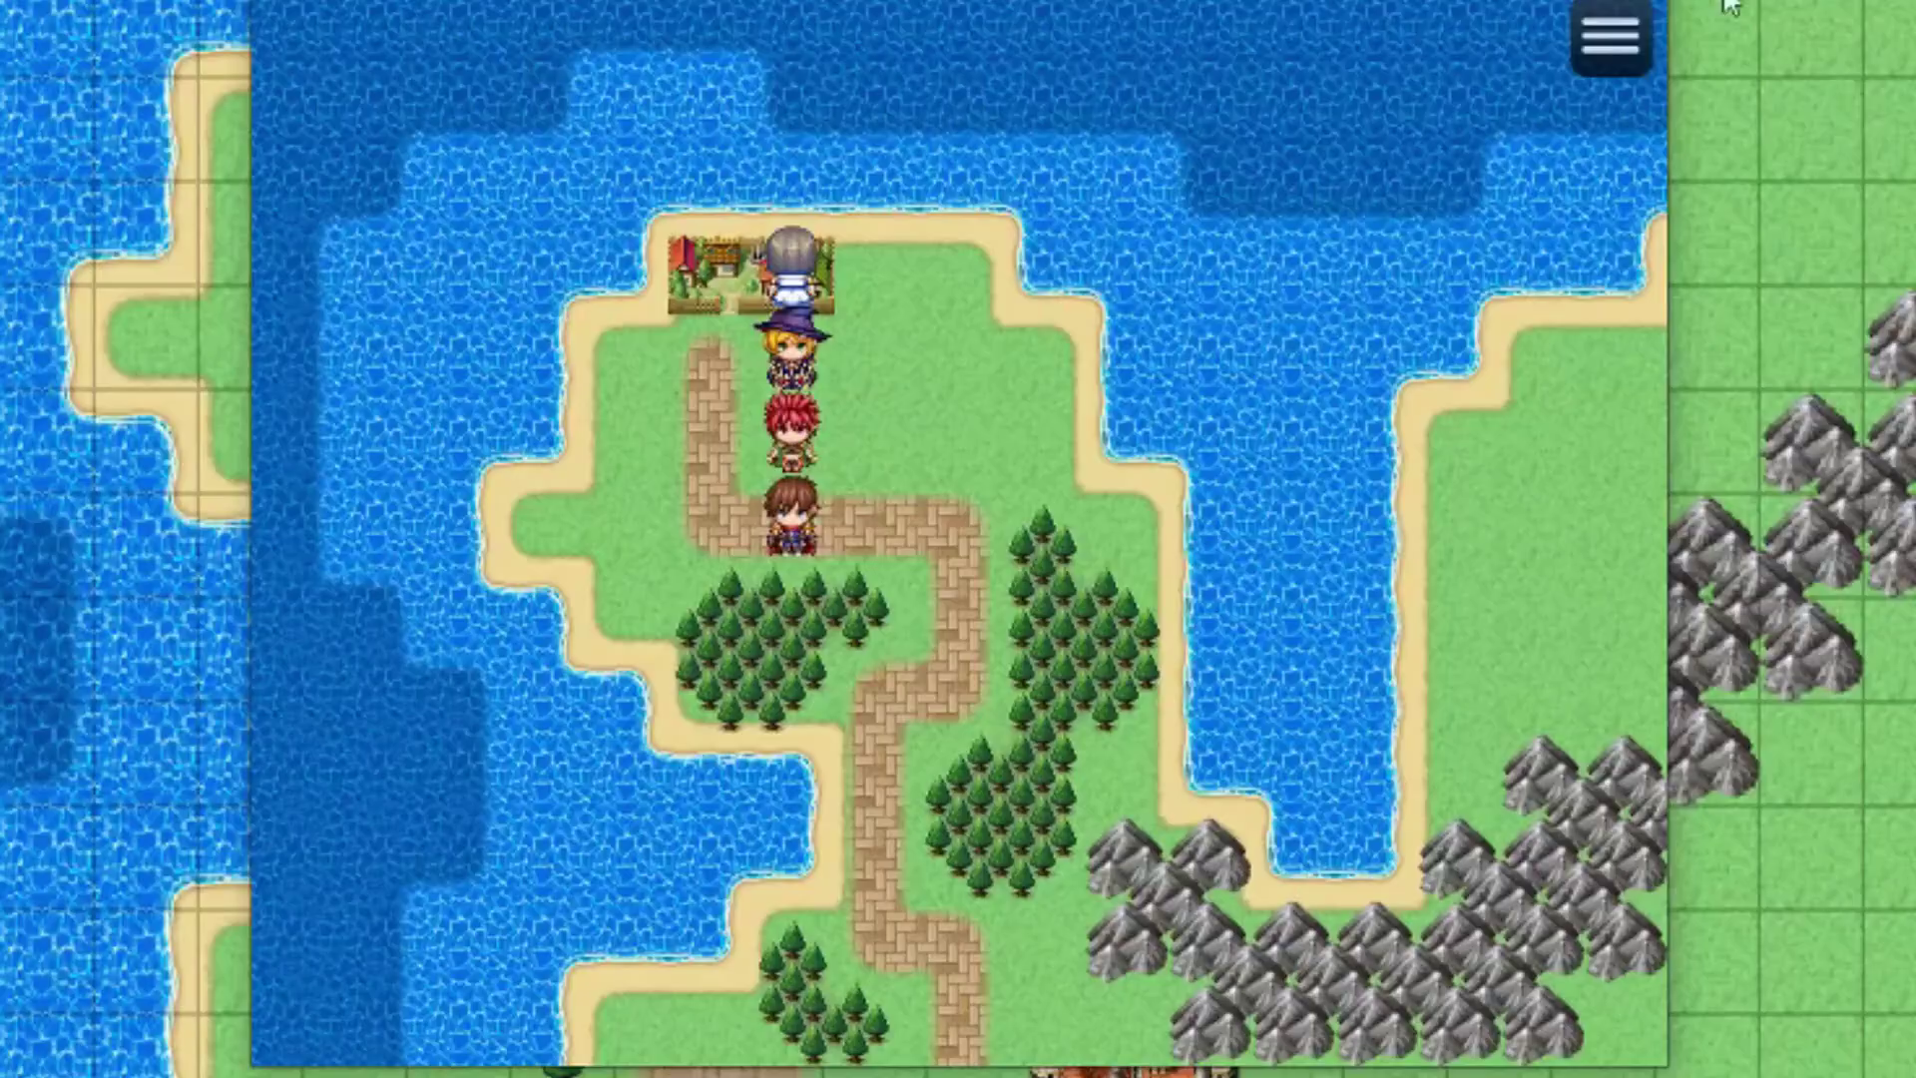
click(1729, 4)
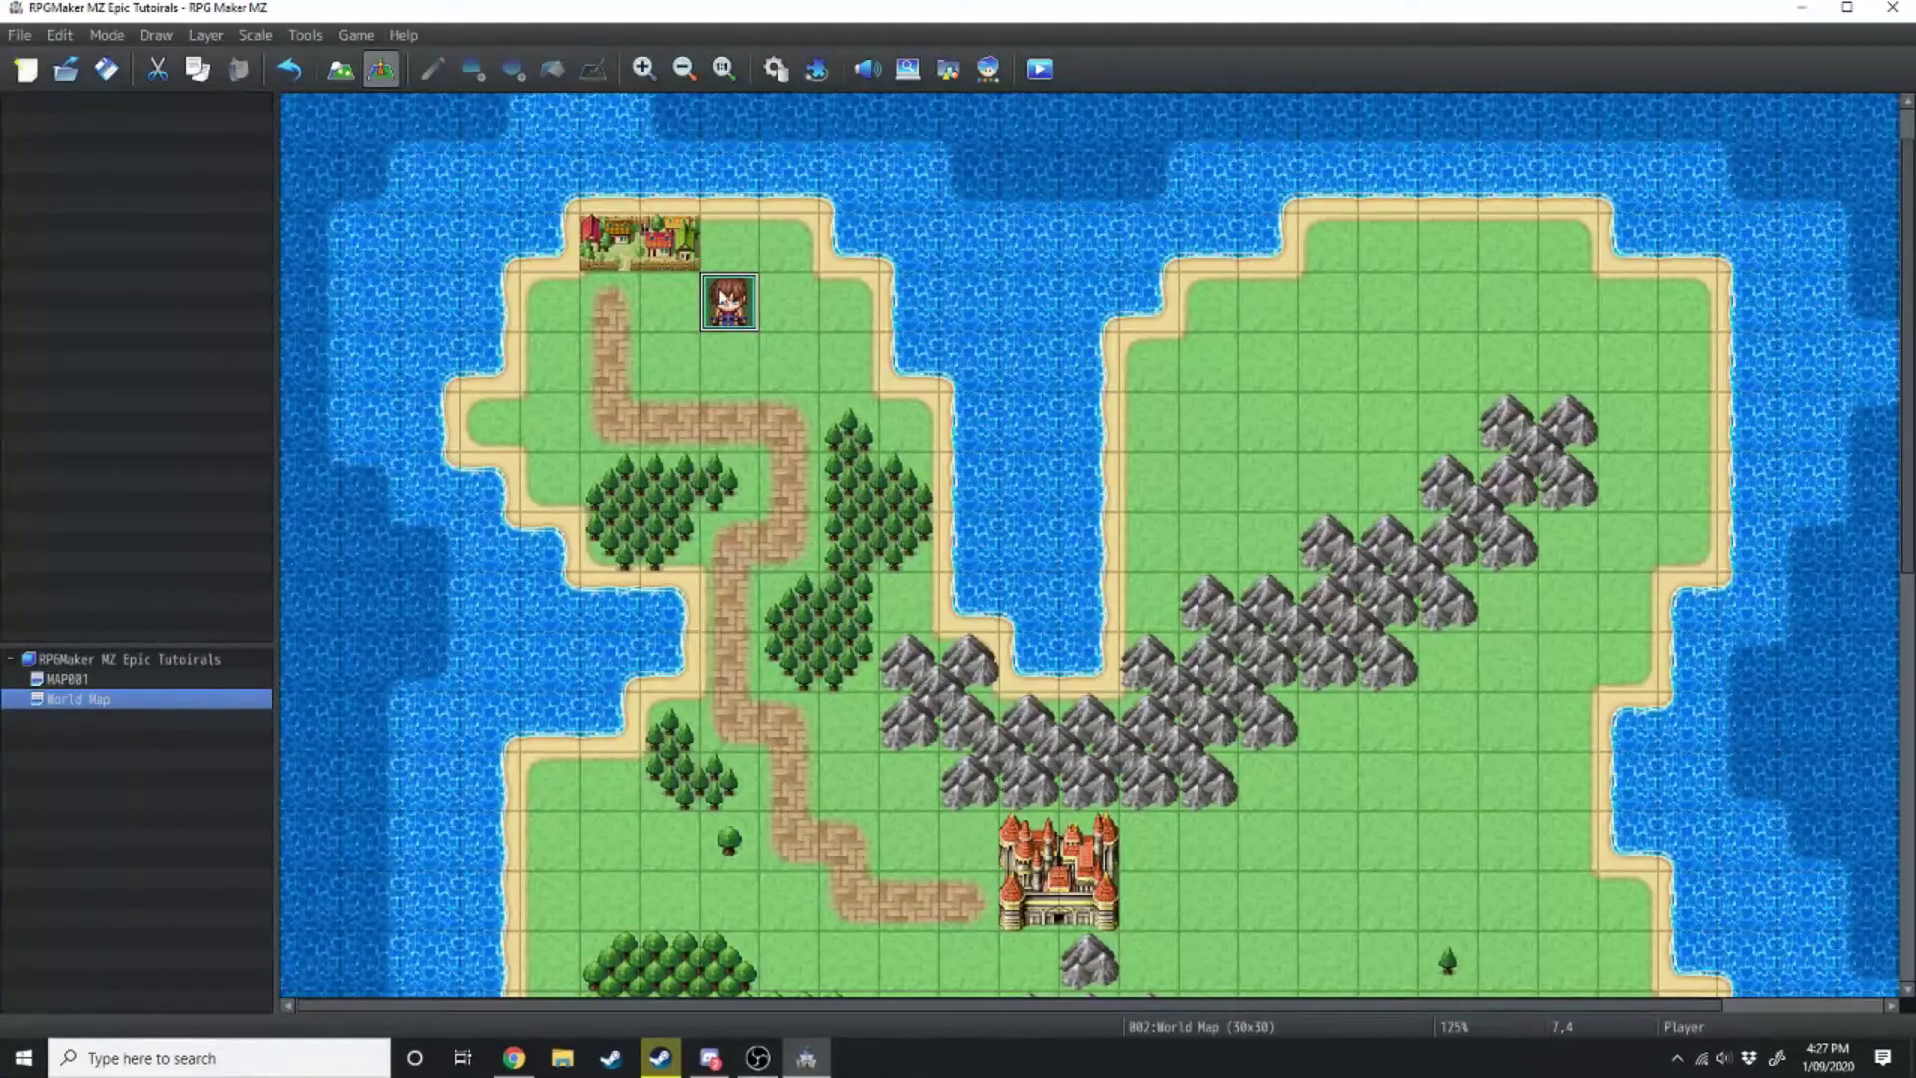
Move the player start marker down to tile 7,5, below the village
mouse_move(721, 297)
mouse_down()
mouse_move(678, 259)
mouse_move(684, 332)
mouse_up()
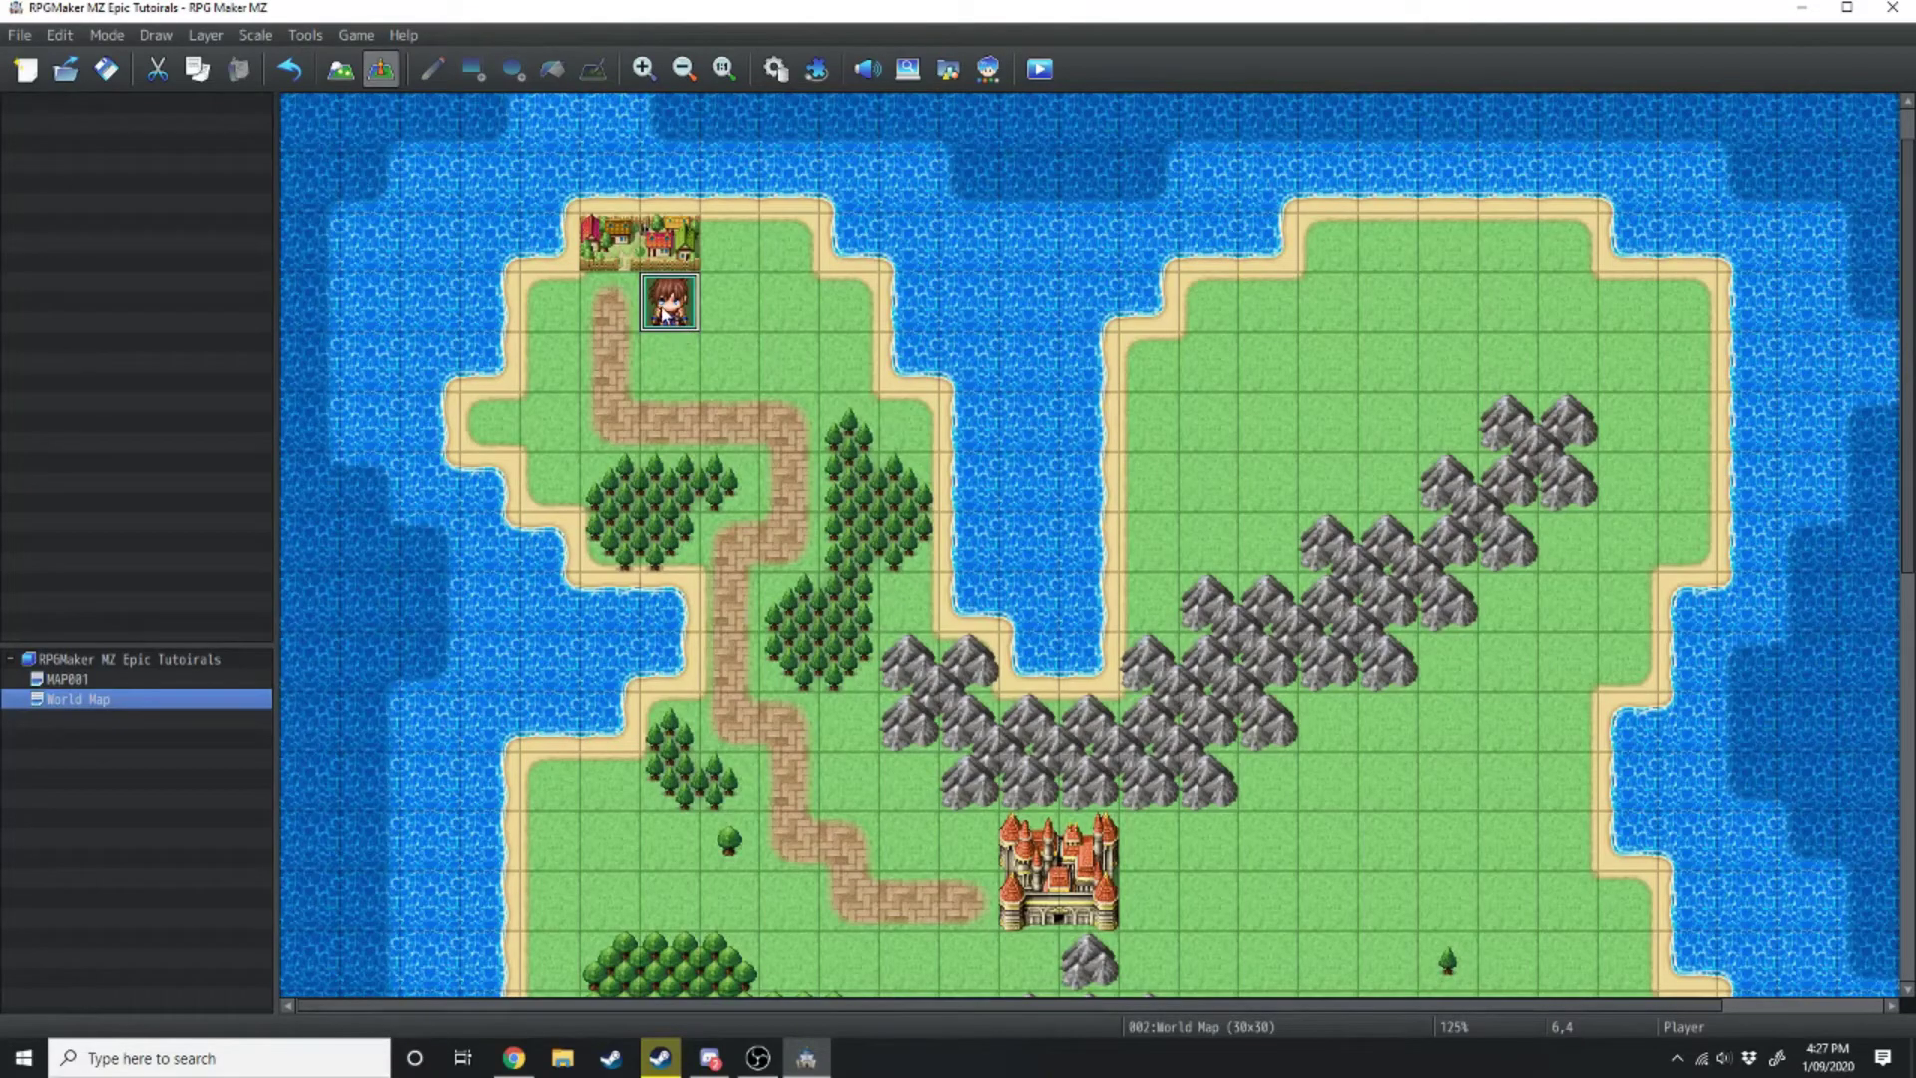
drag(734, 367, 732, 369)
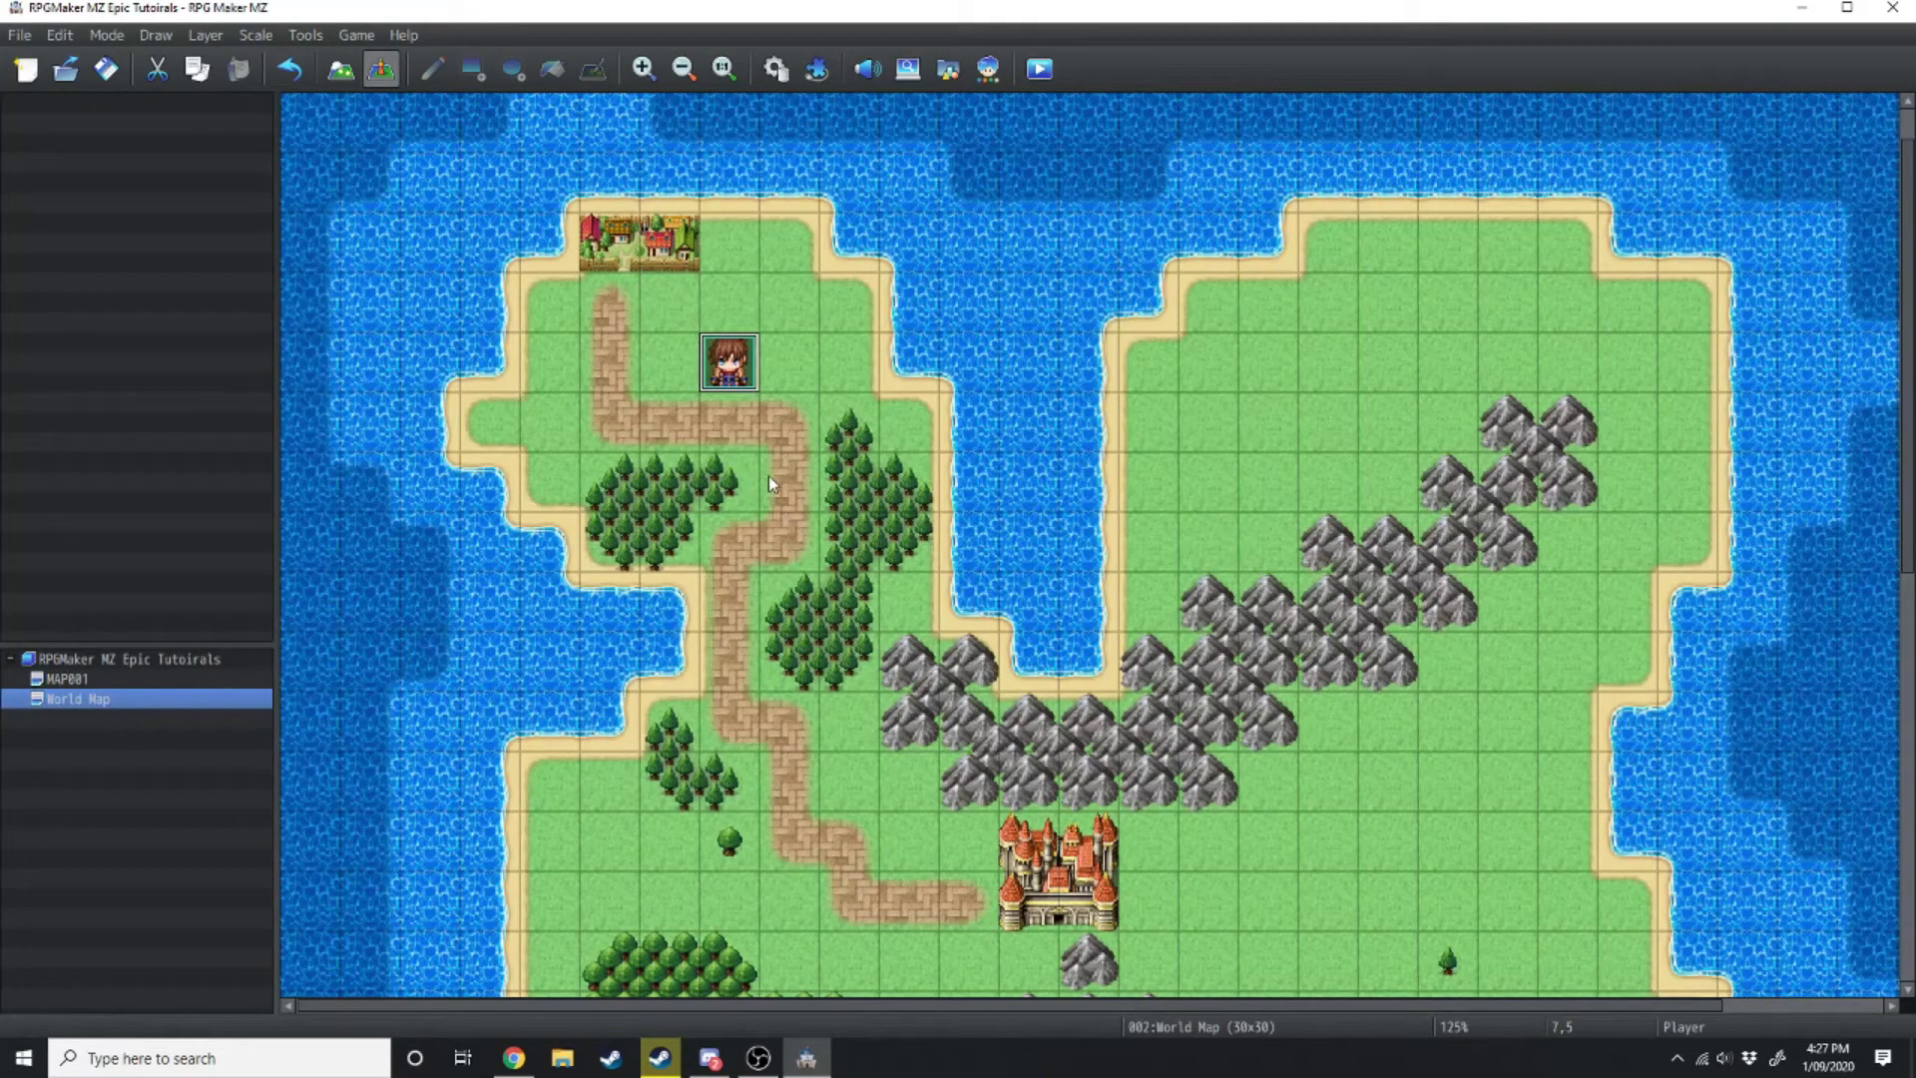
right_click(46, 695)
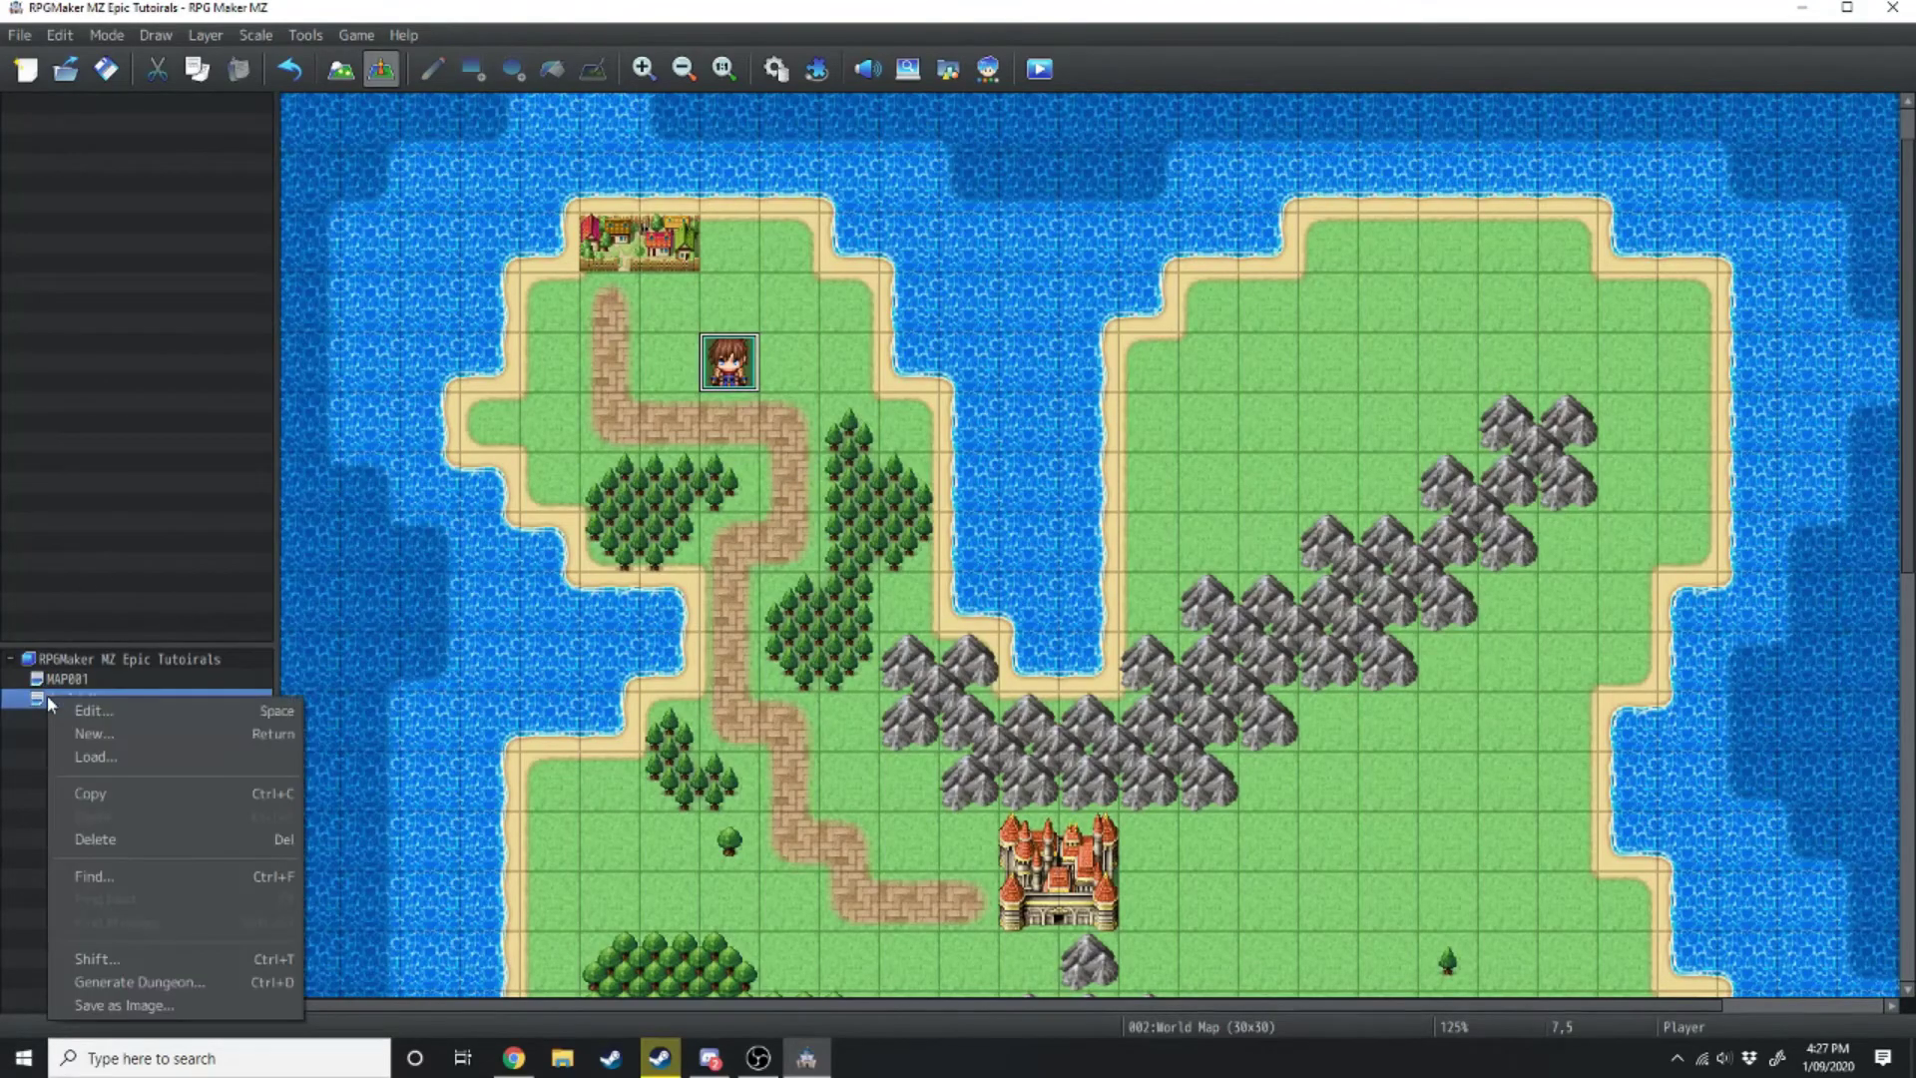
Create a new map under World Map named Town 1, displayed as Seaholme, sized 20×20
click(95, 735)
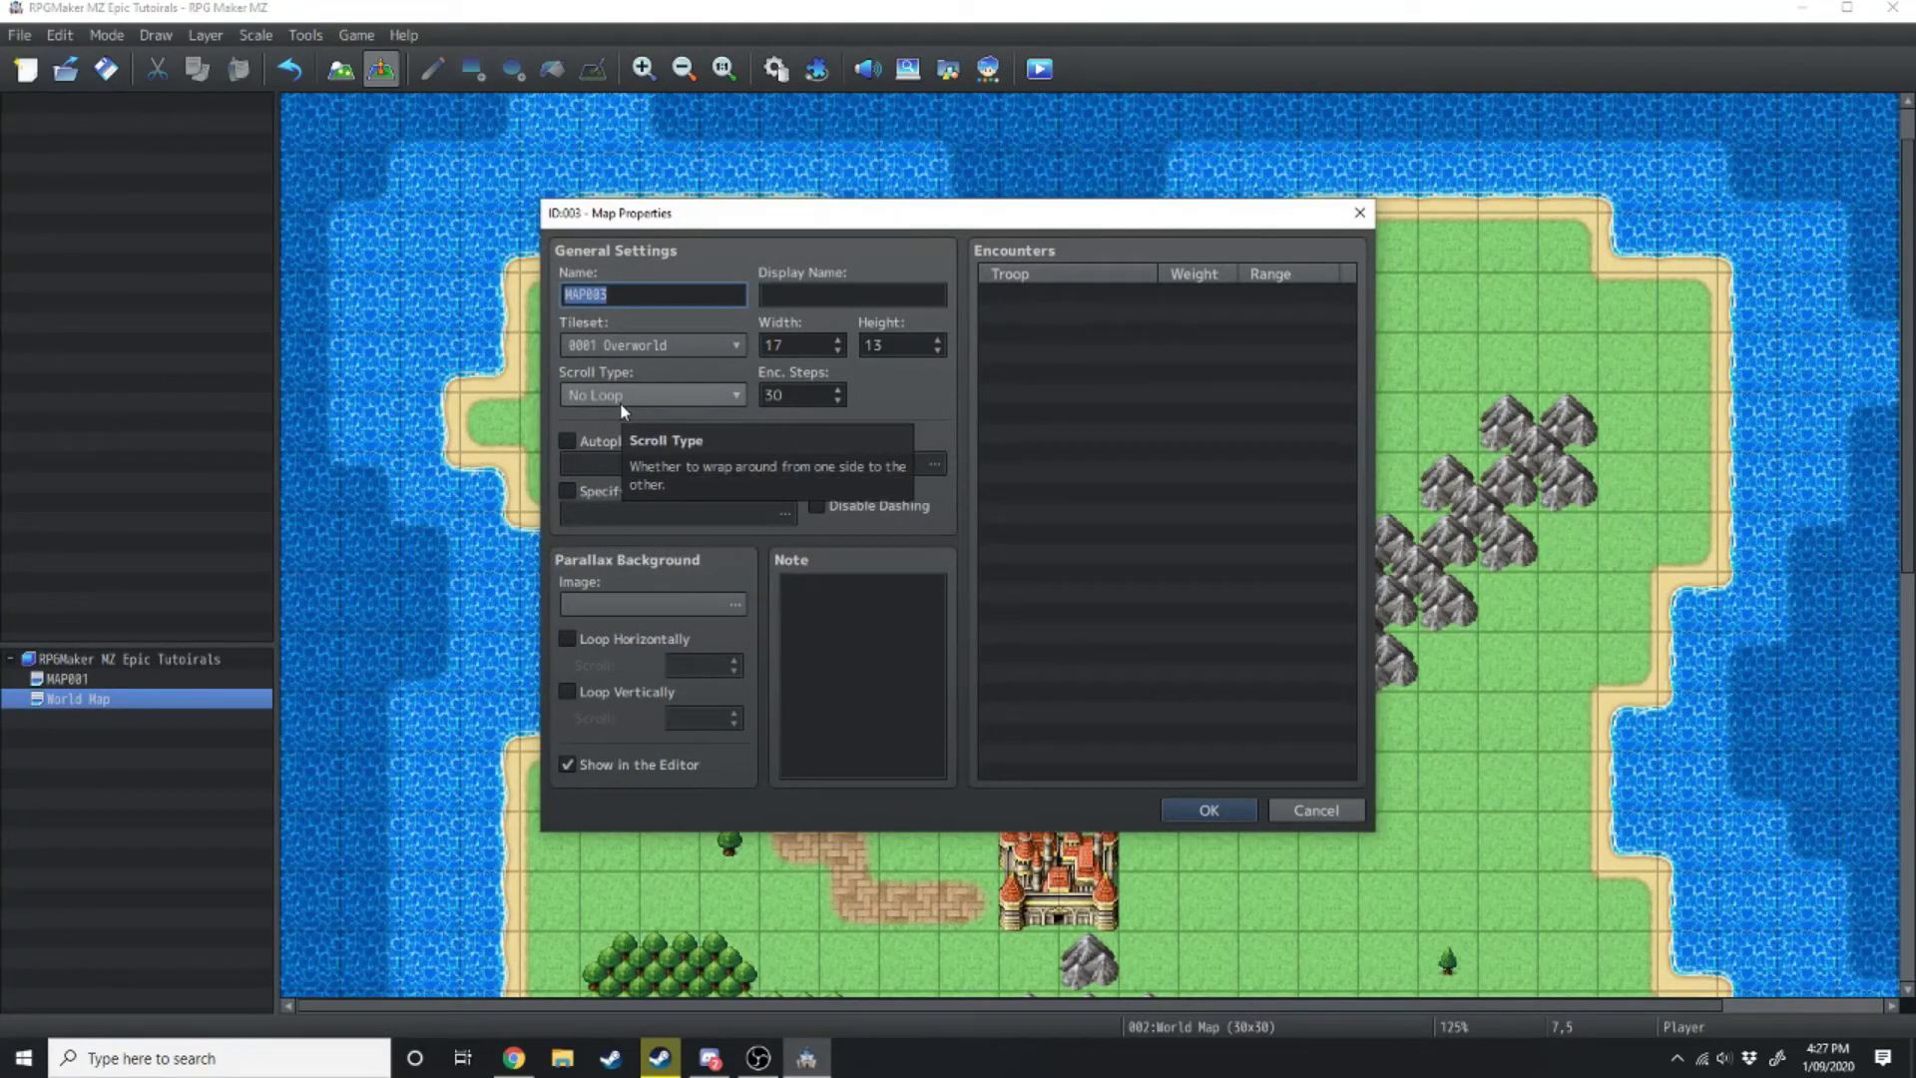
text(Town 1)
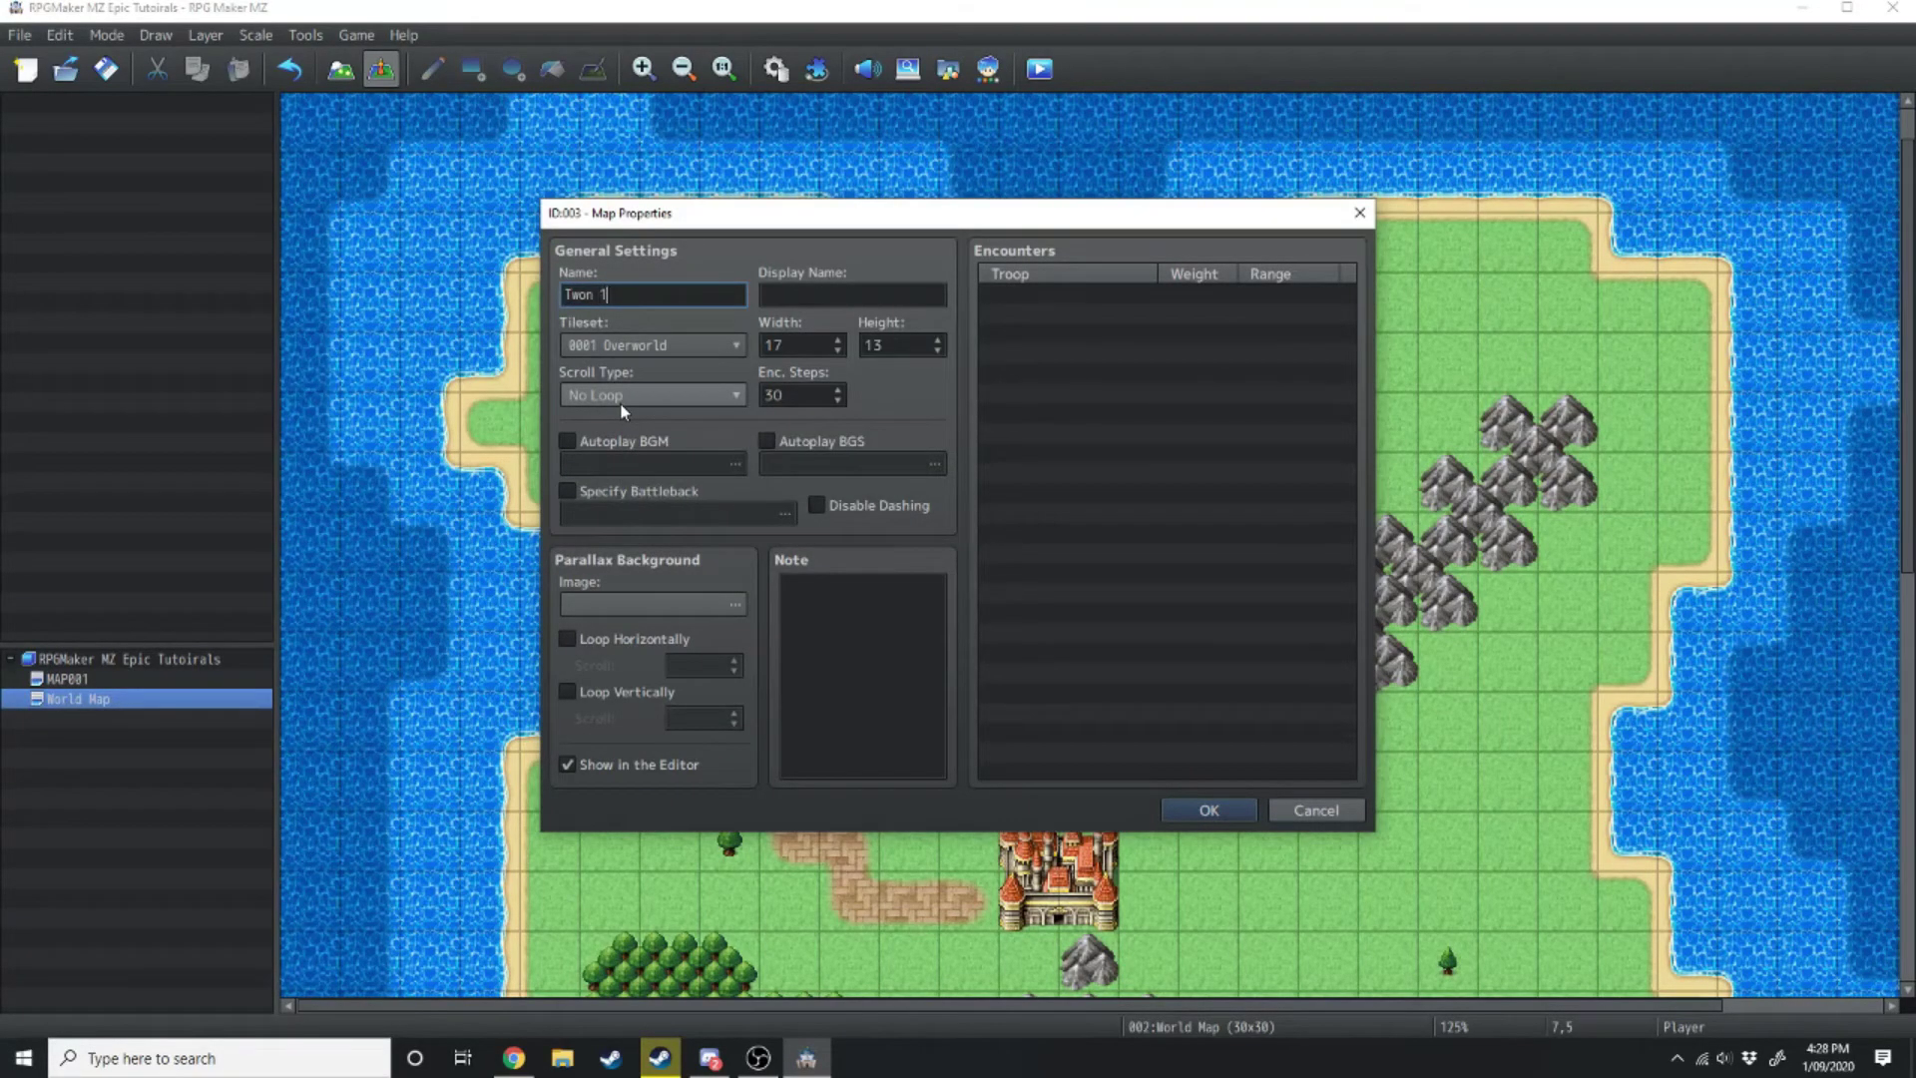
key(Tab)
text(Seaholme)
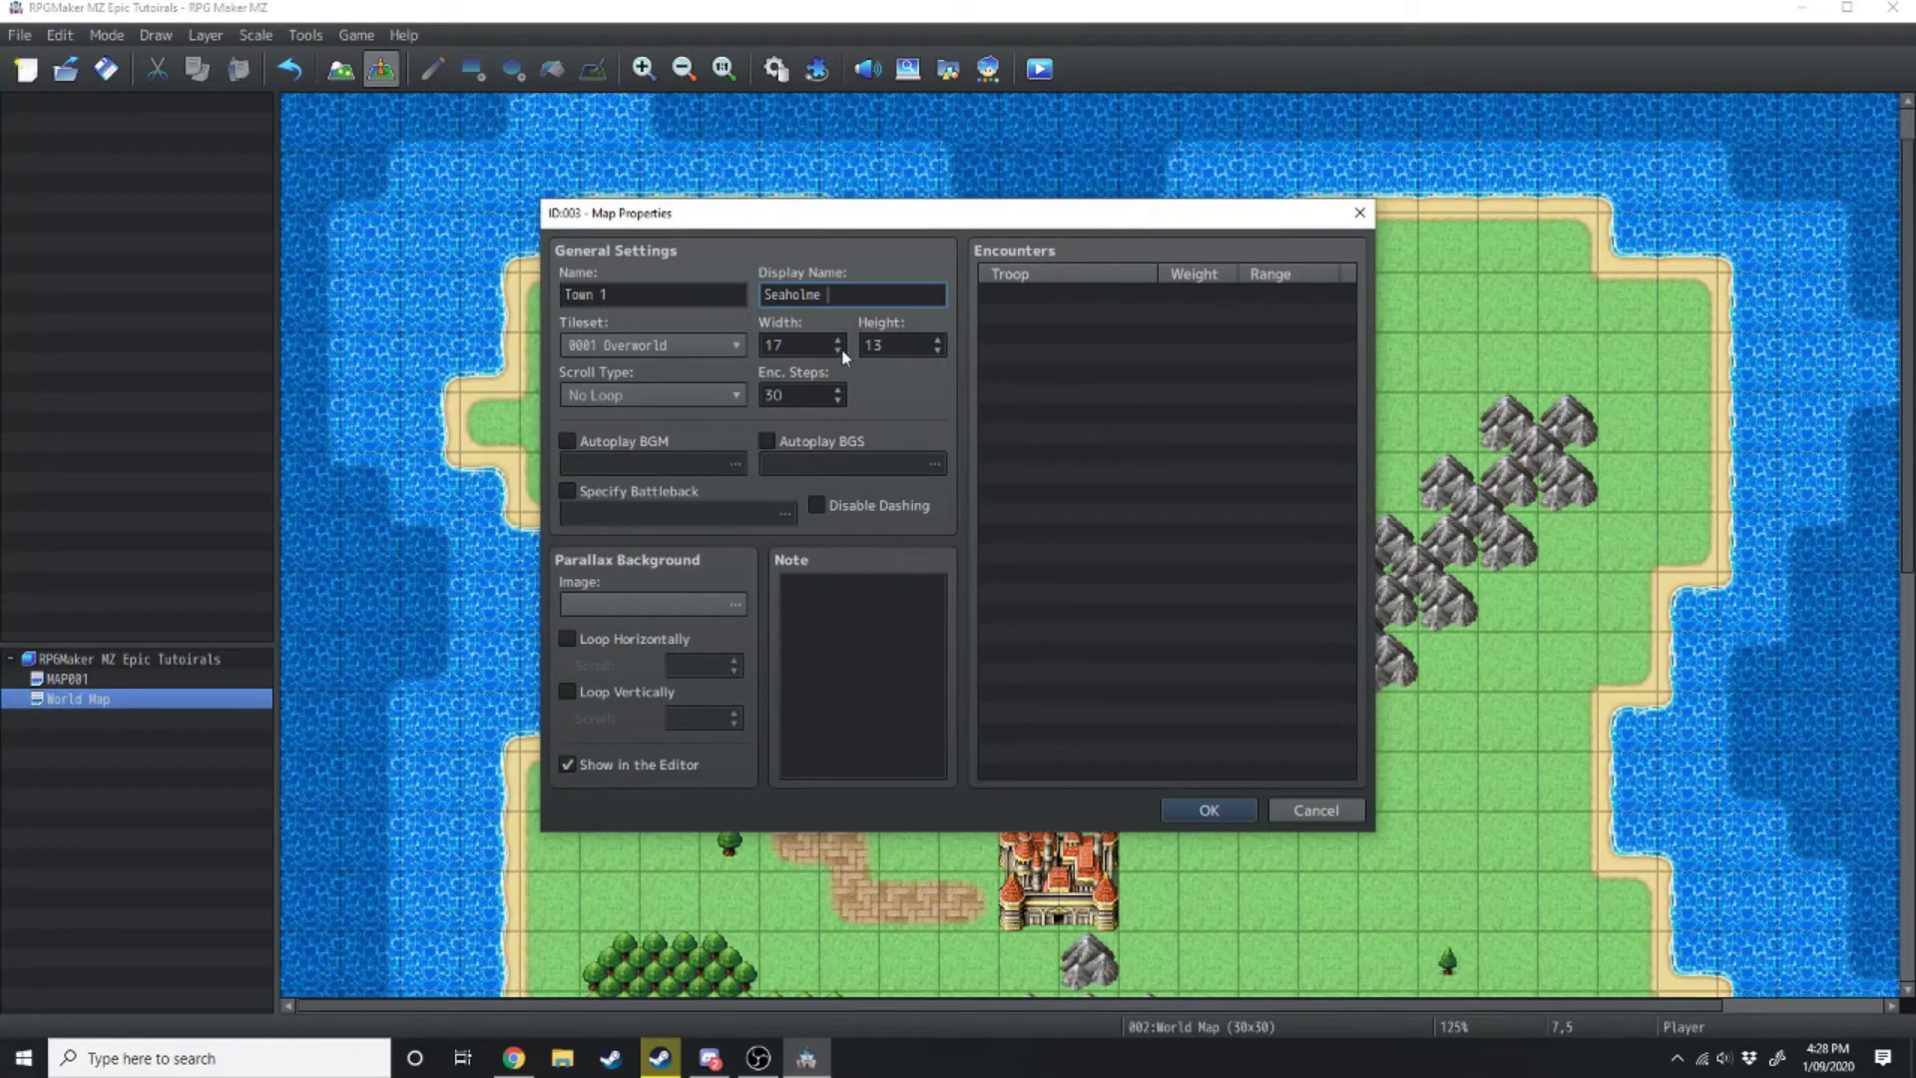
key(Tab)
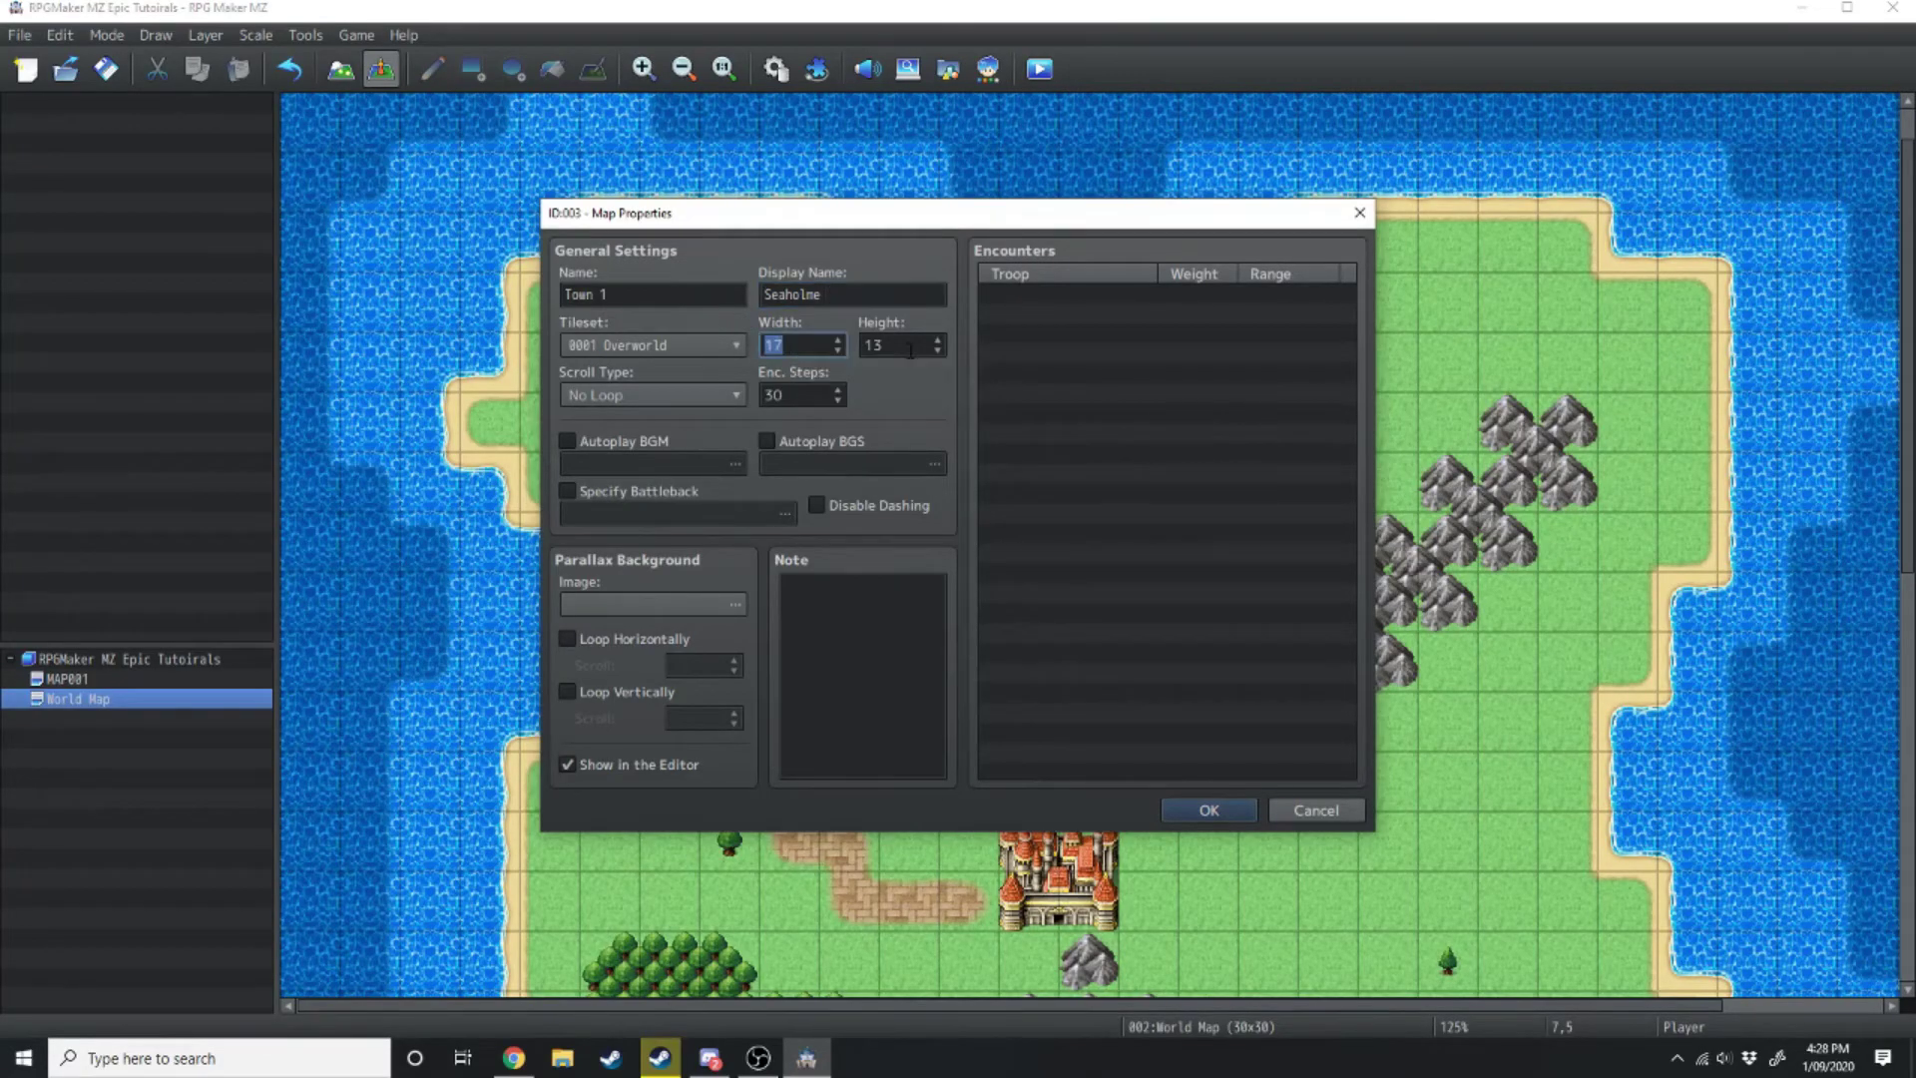
text(20)
key(Tab)
text(20)
Give the map the 0002 Outside tileset and autoplay Town1 BGM, then confirm
click(671, 347)
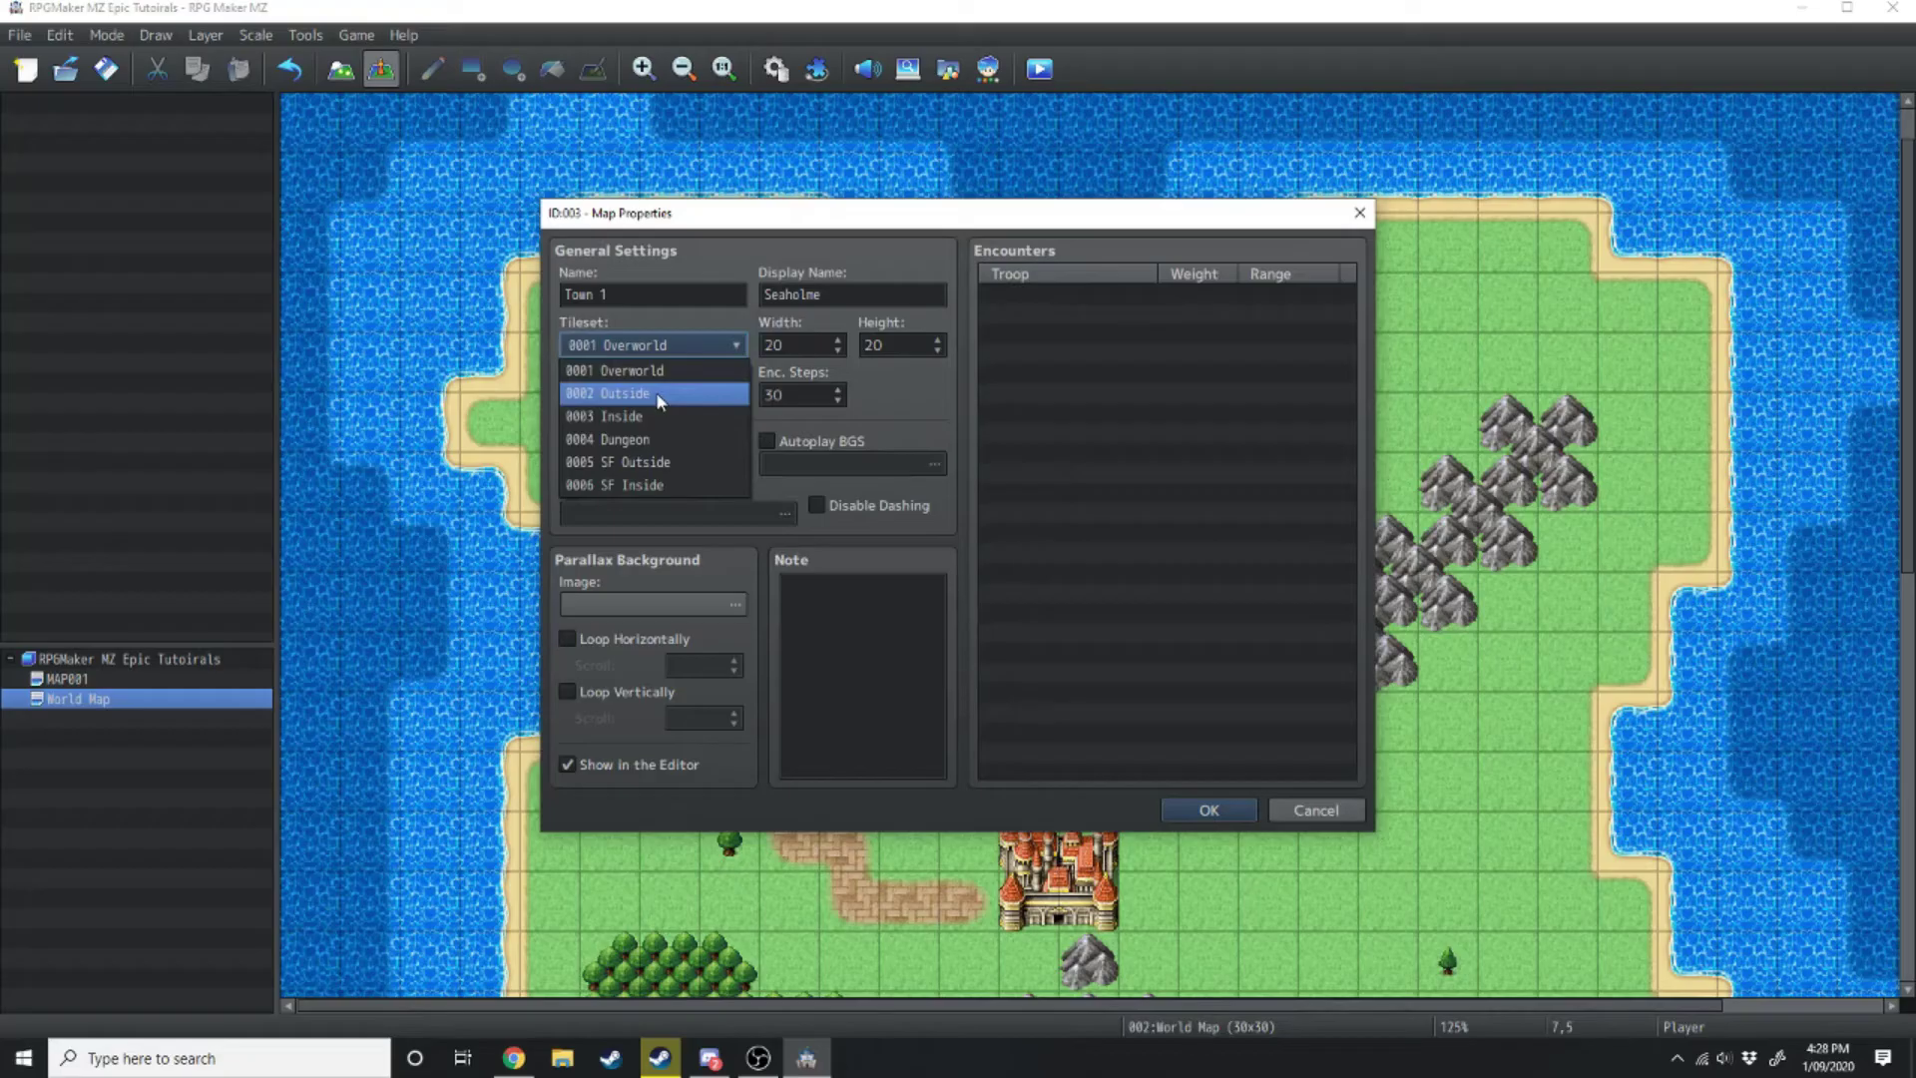
click(659, 395)
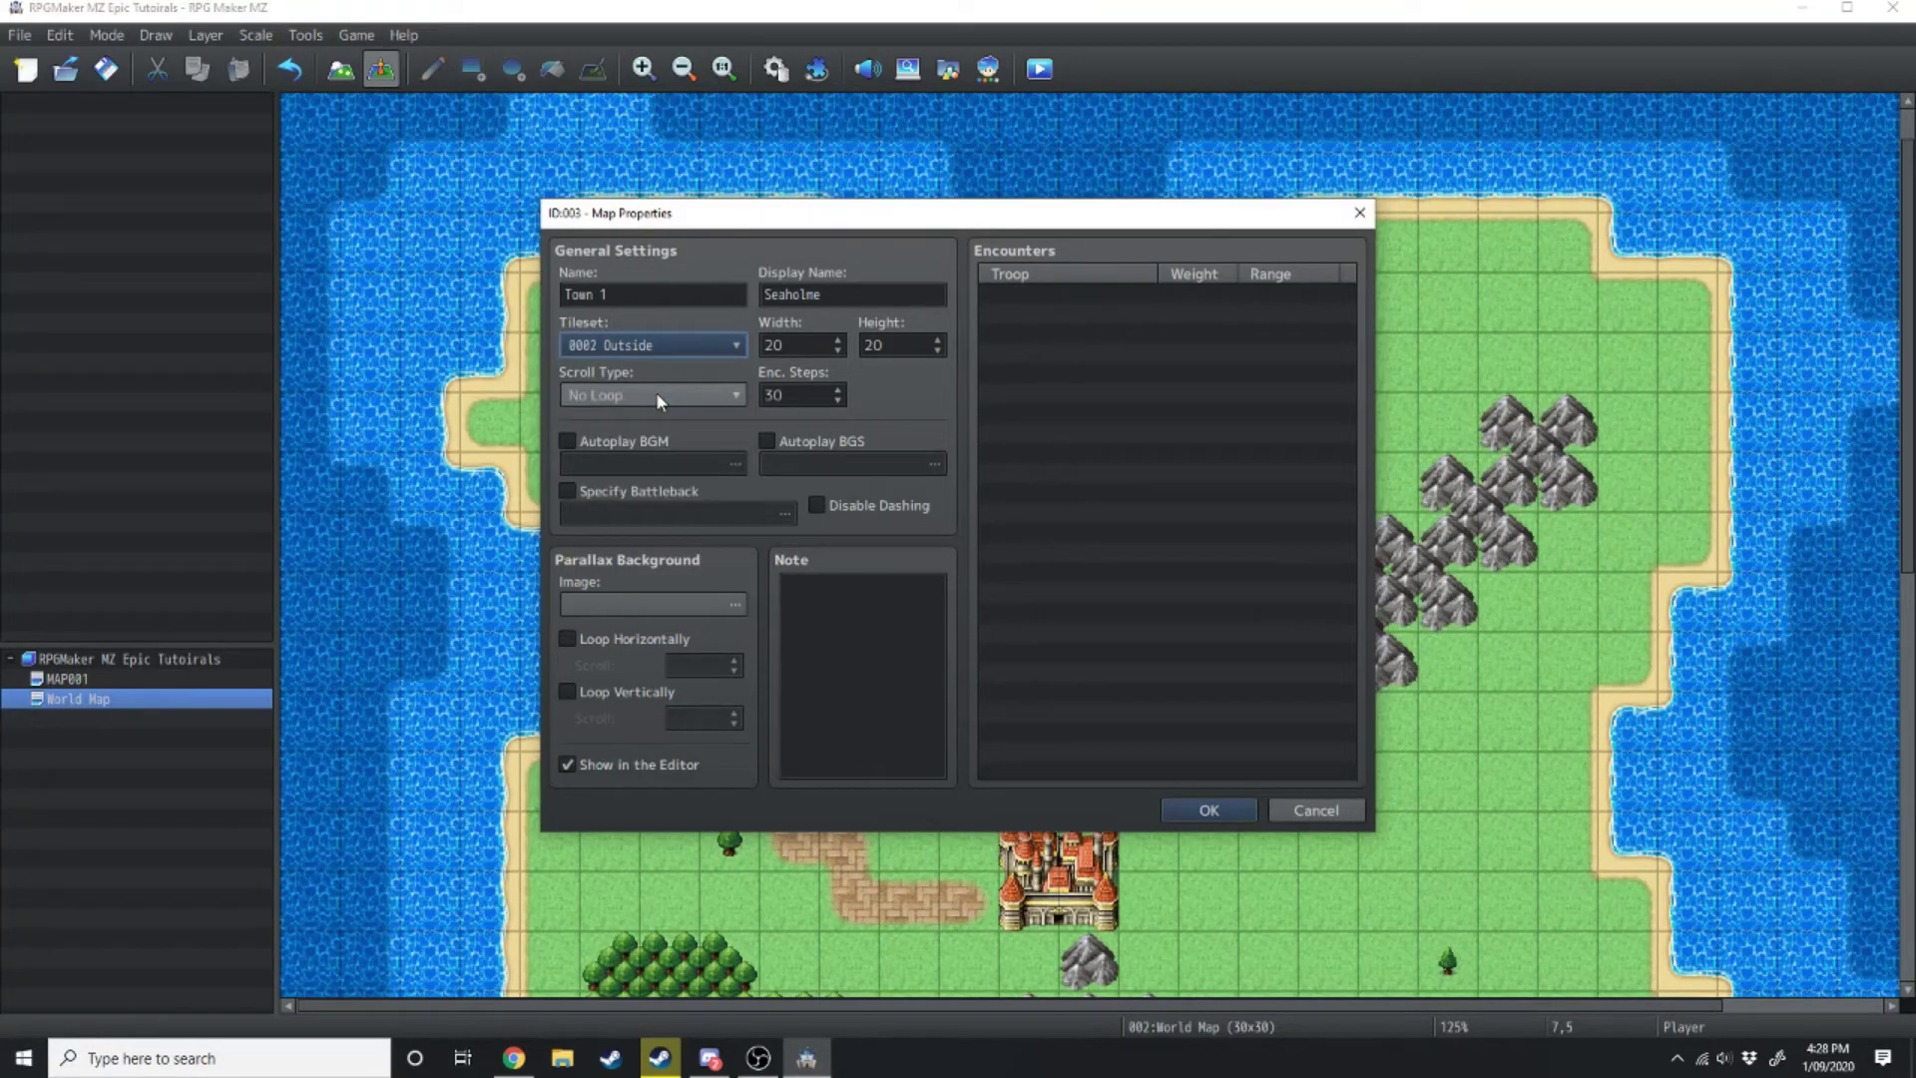
click(568, 442)
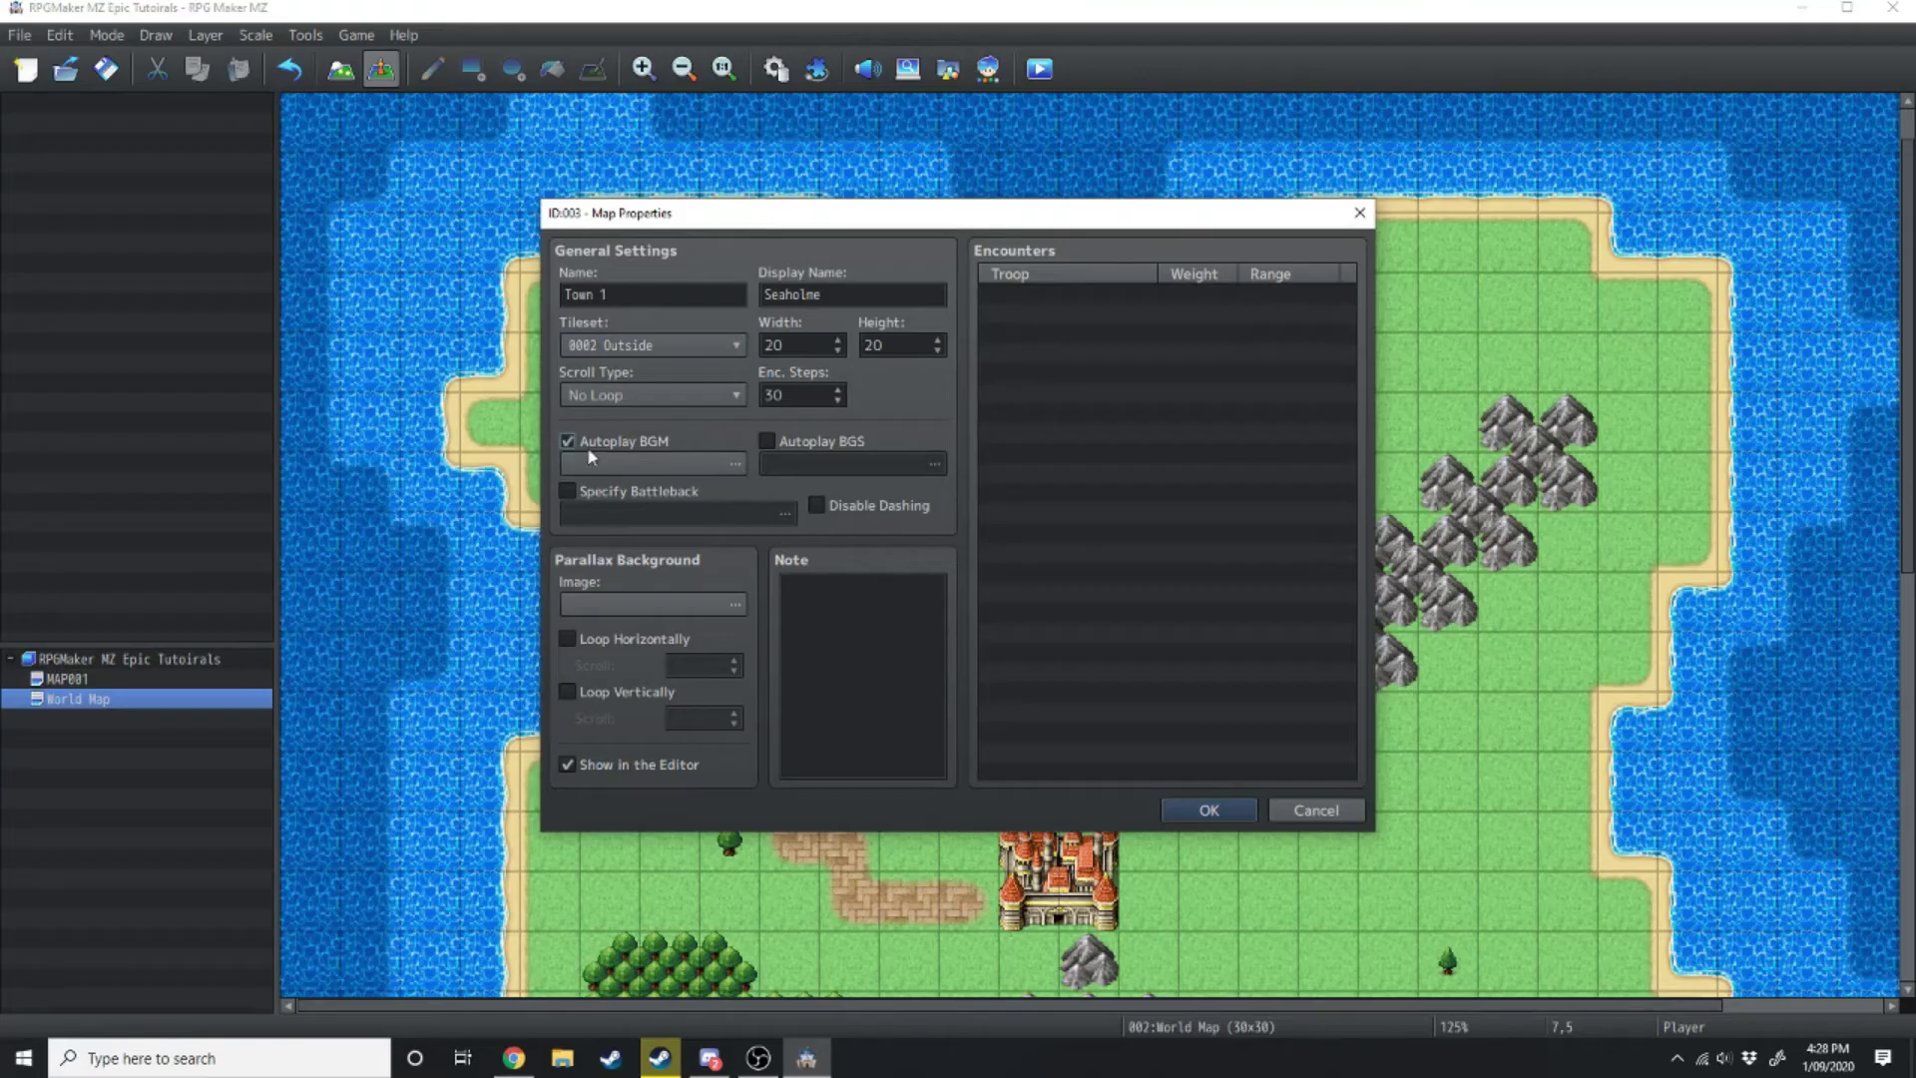
click(591, 459)
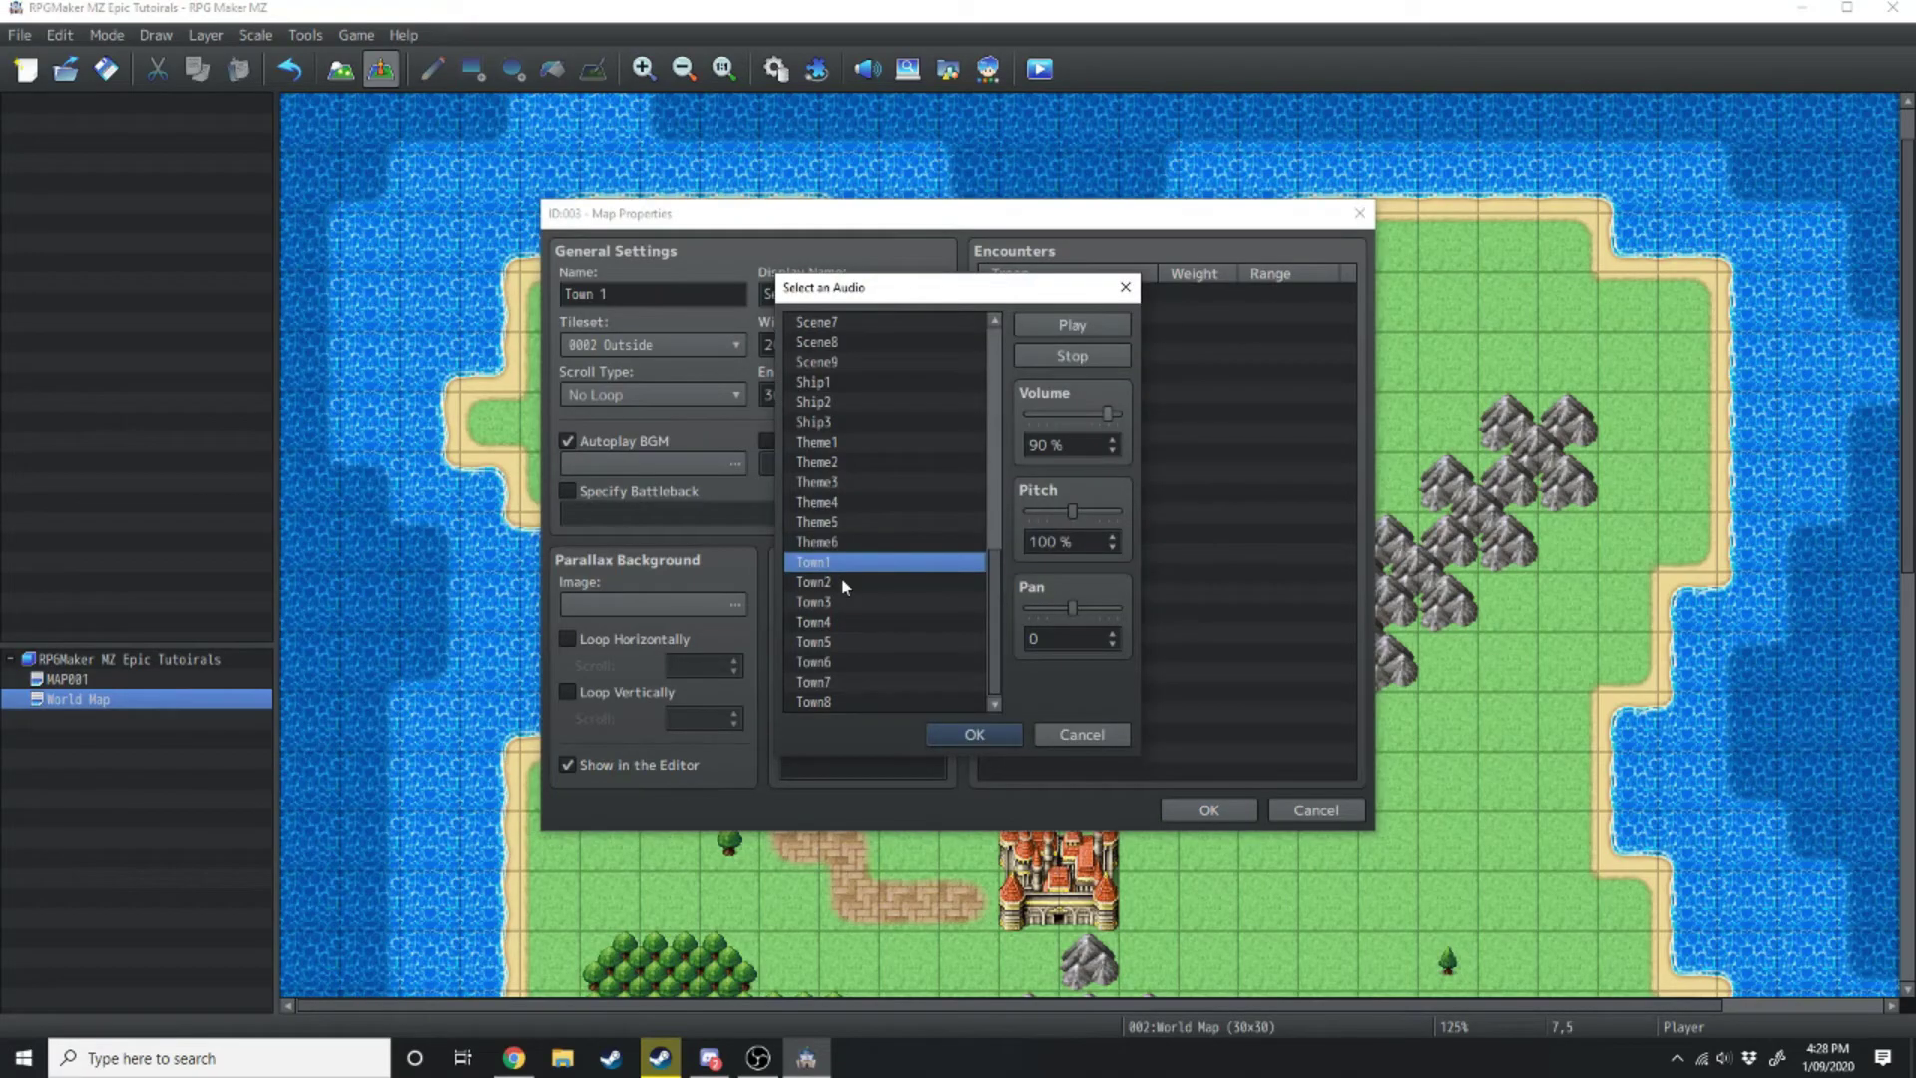
click(972, 736)
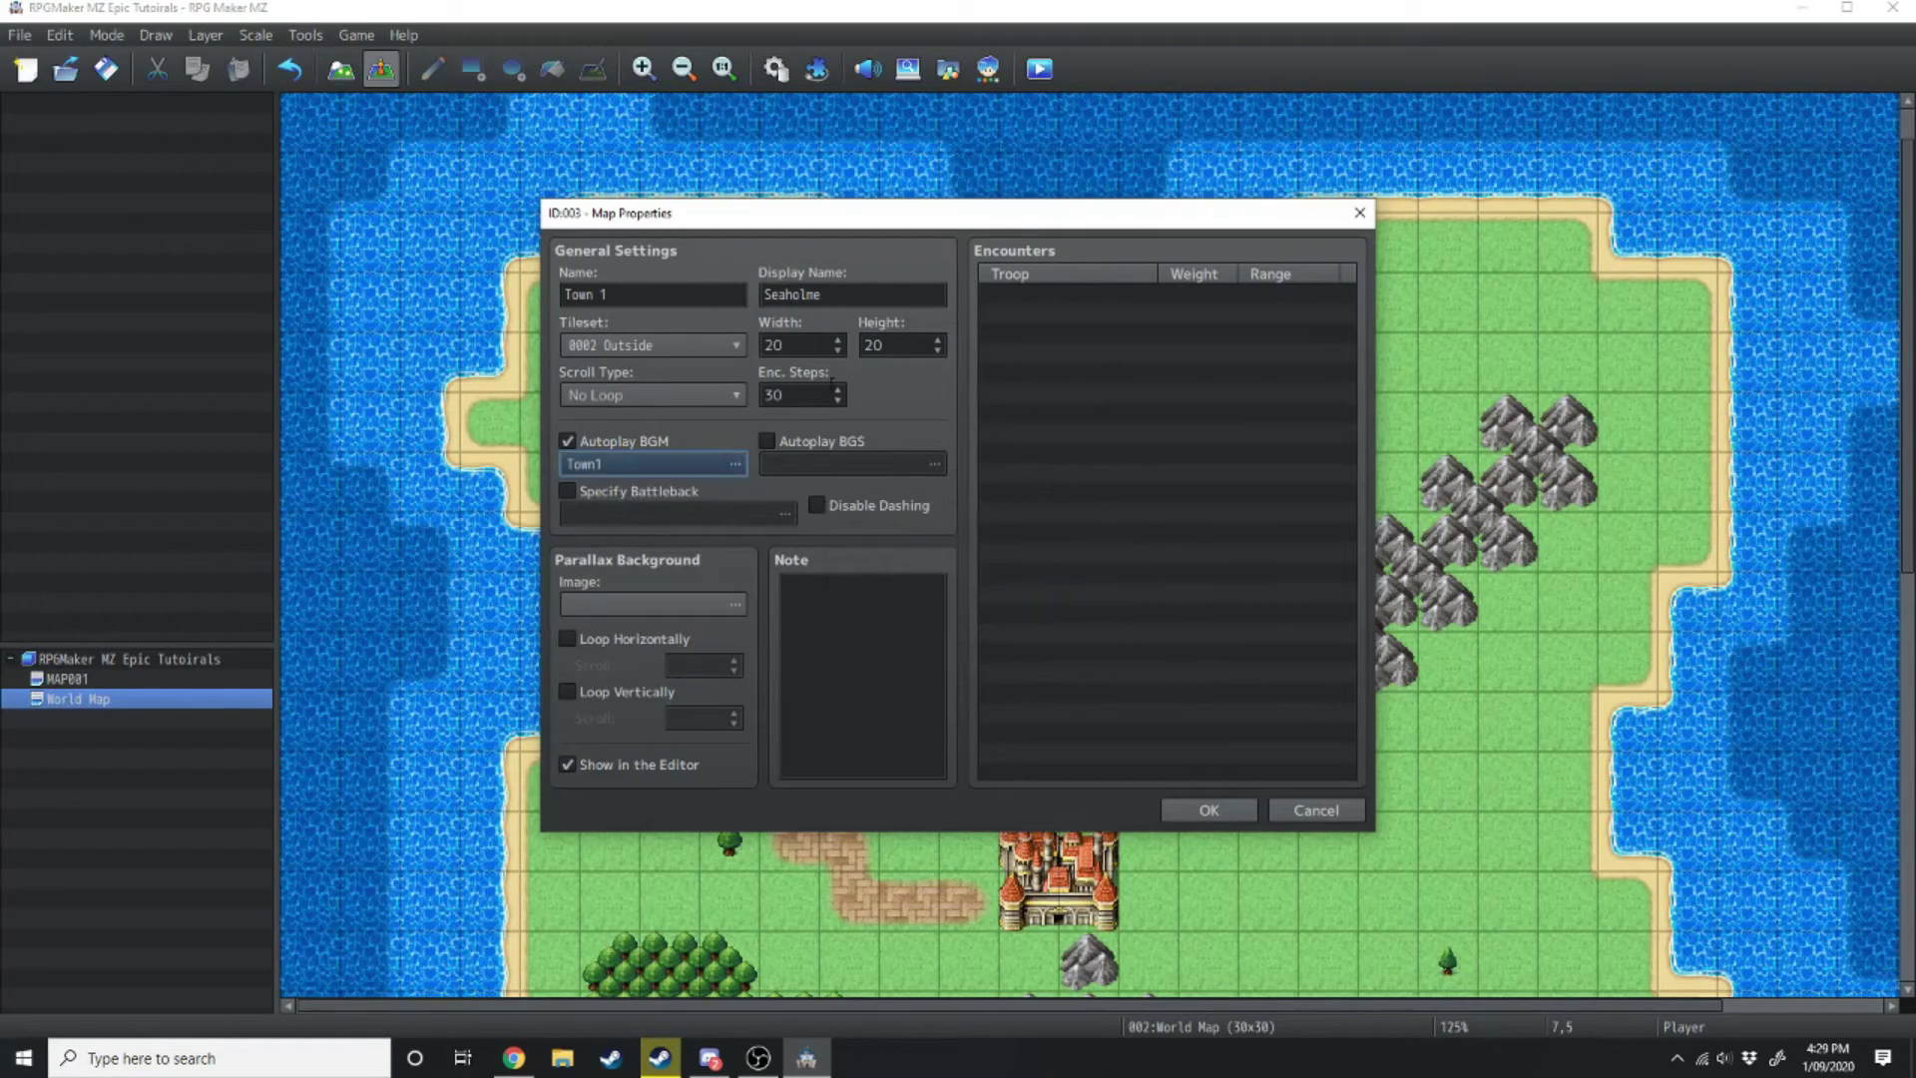
click(1210, 809)
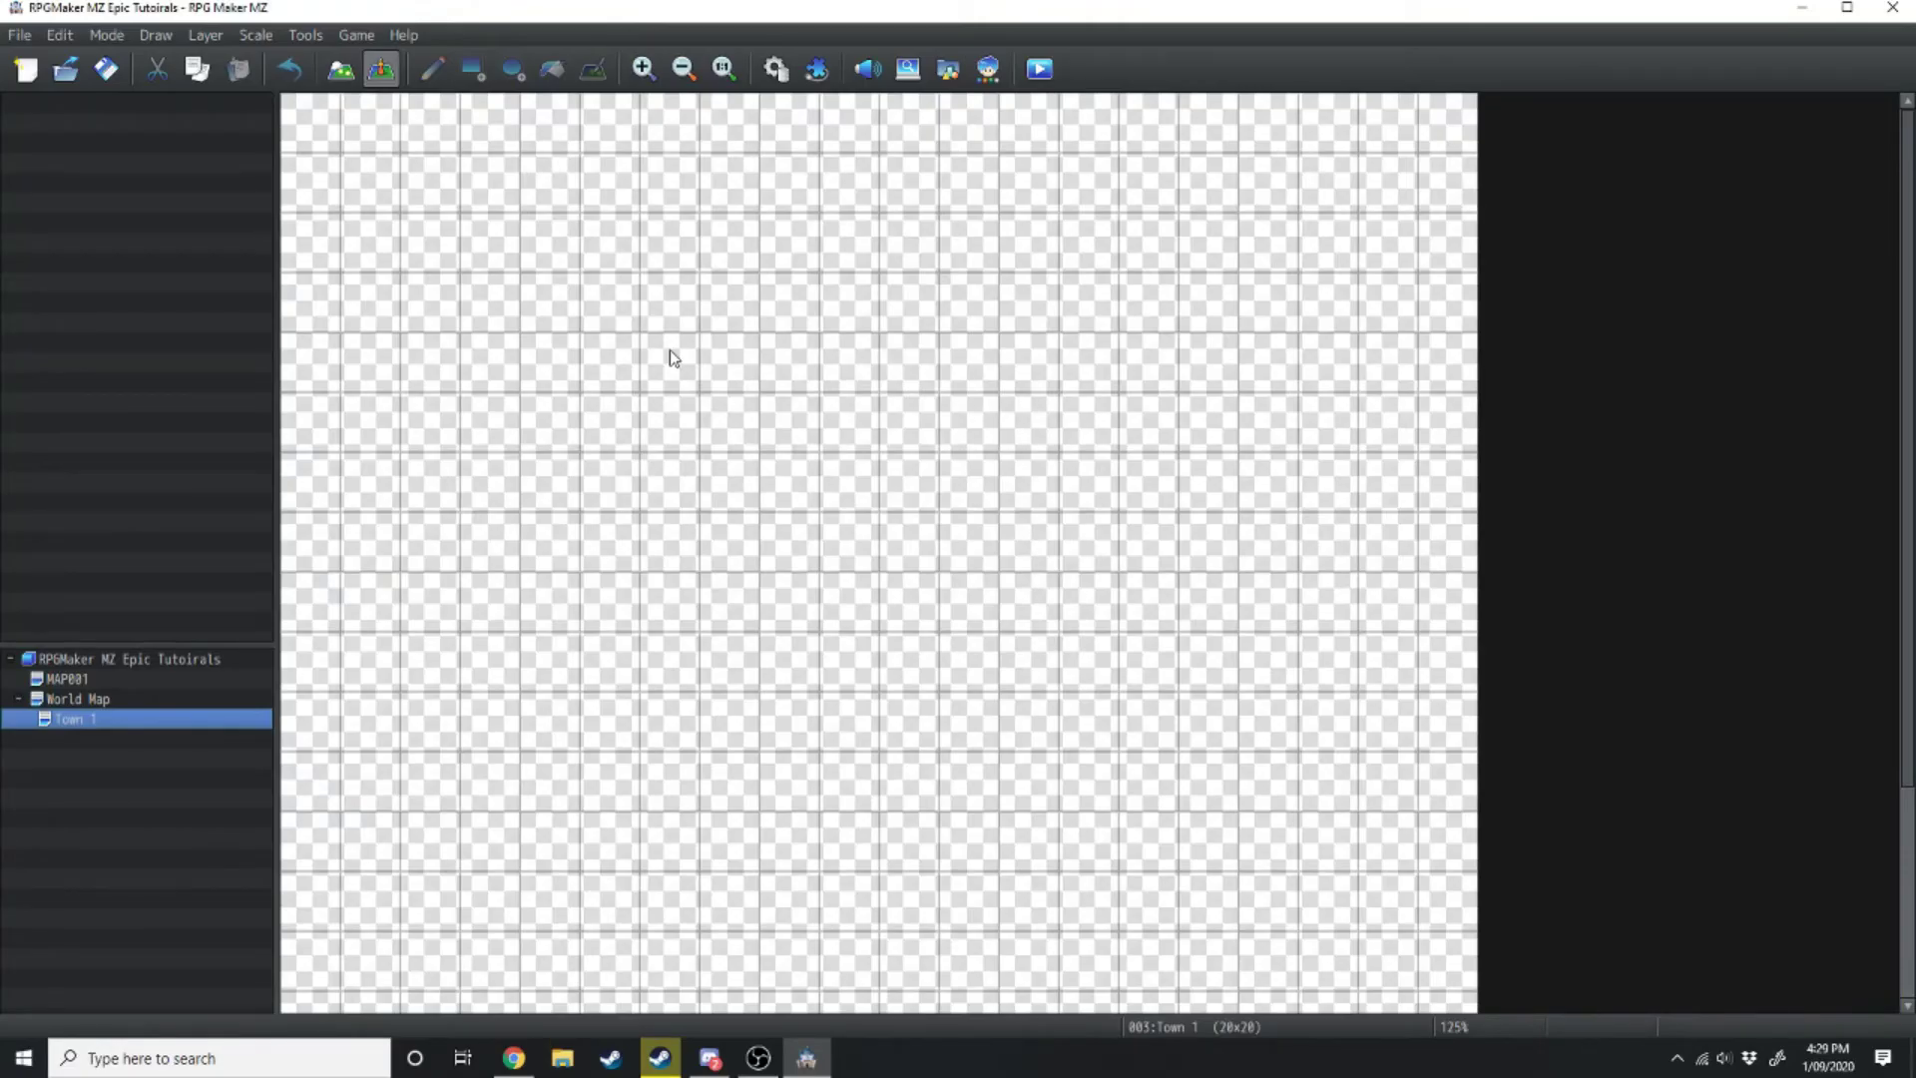
Flood-fill the whole Town 1 map with green grass
click(340, 69)
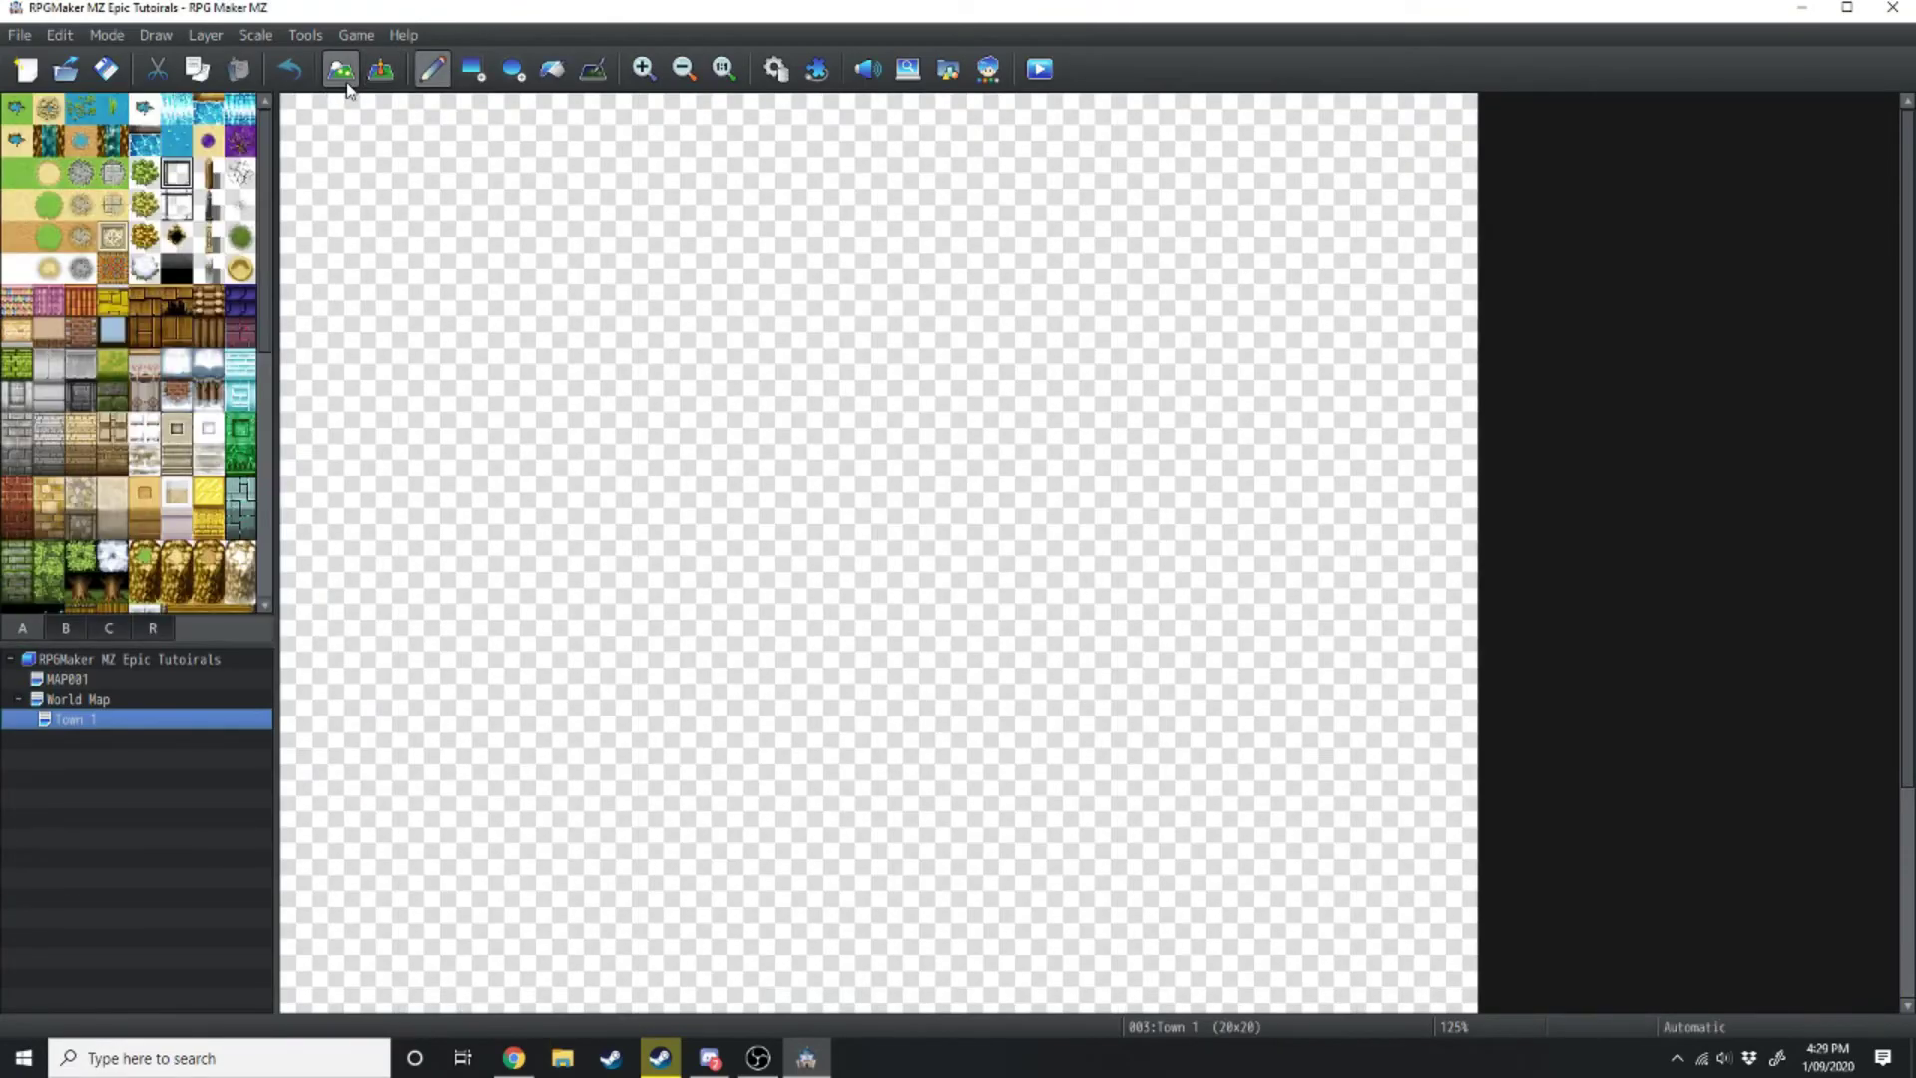
ctrl+scroll(663, 462, down, 2)
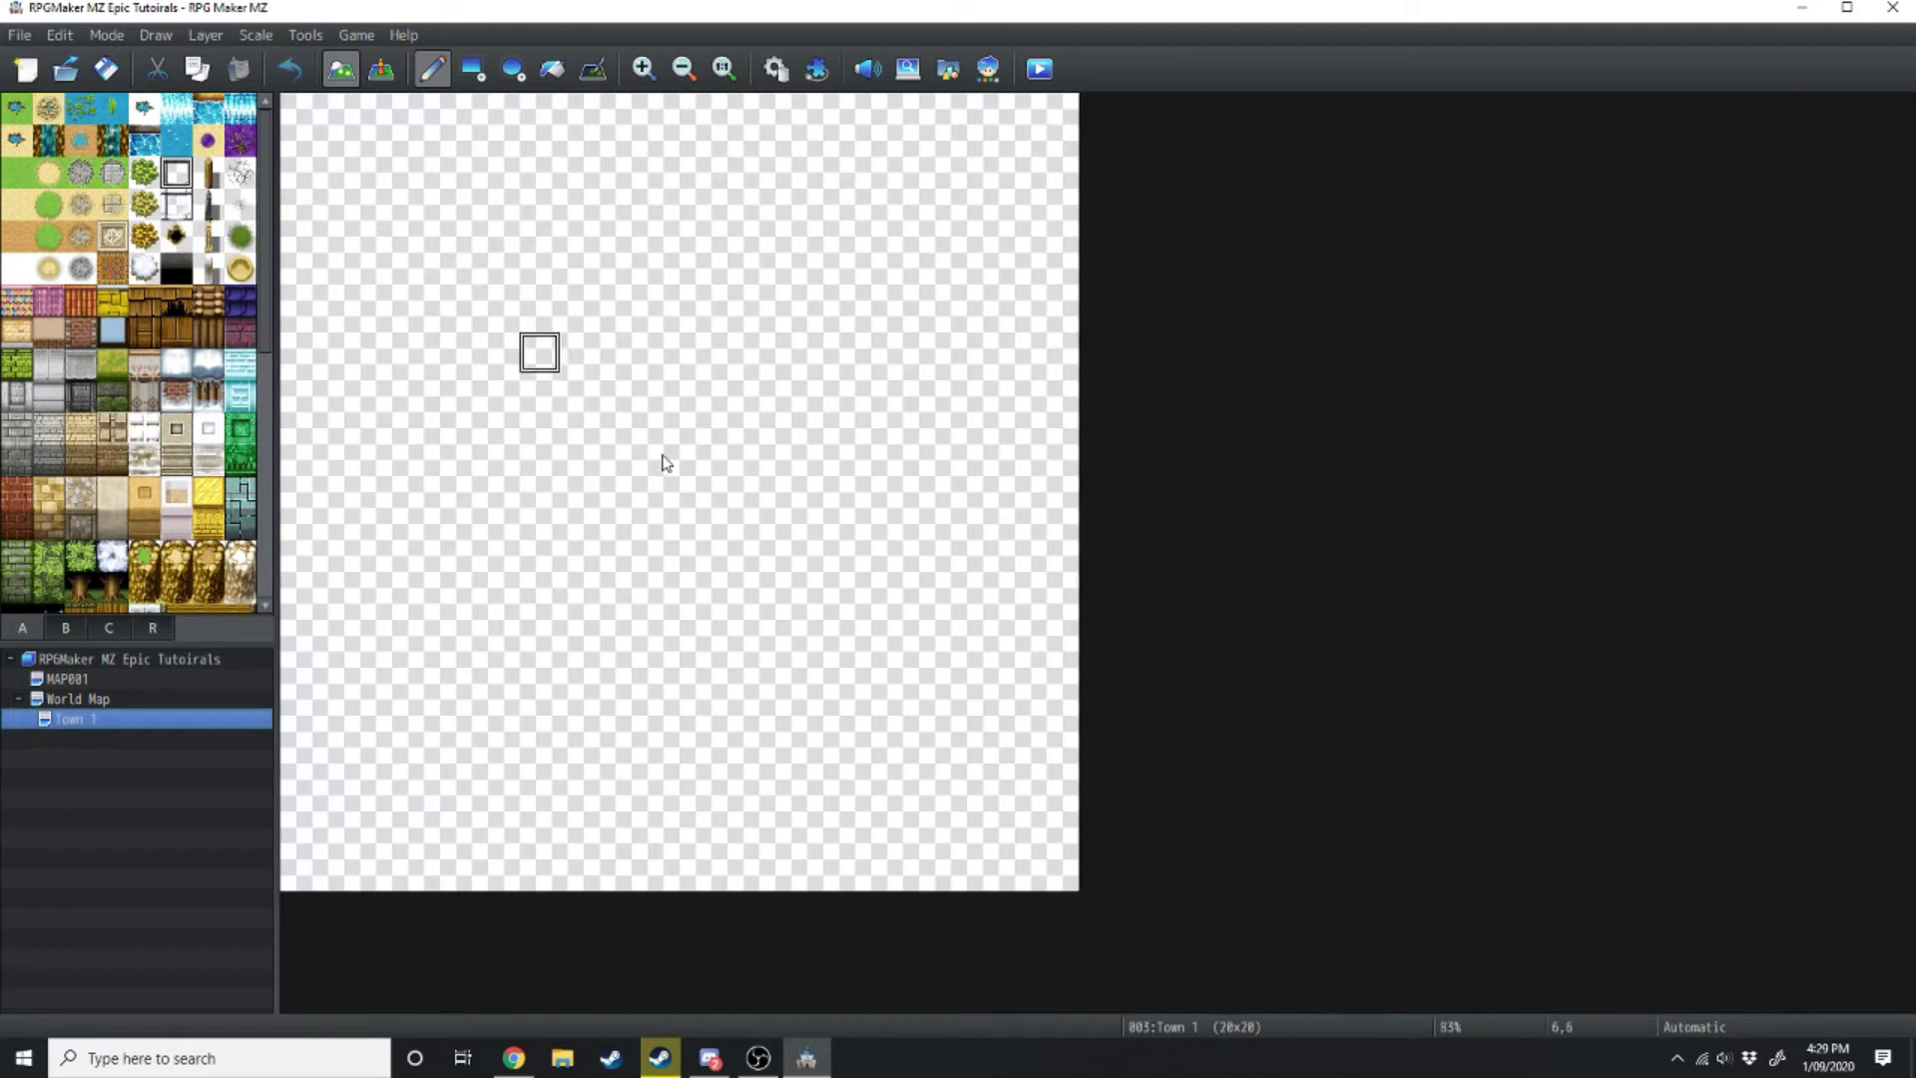
click(18, 178)
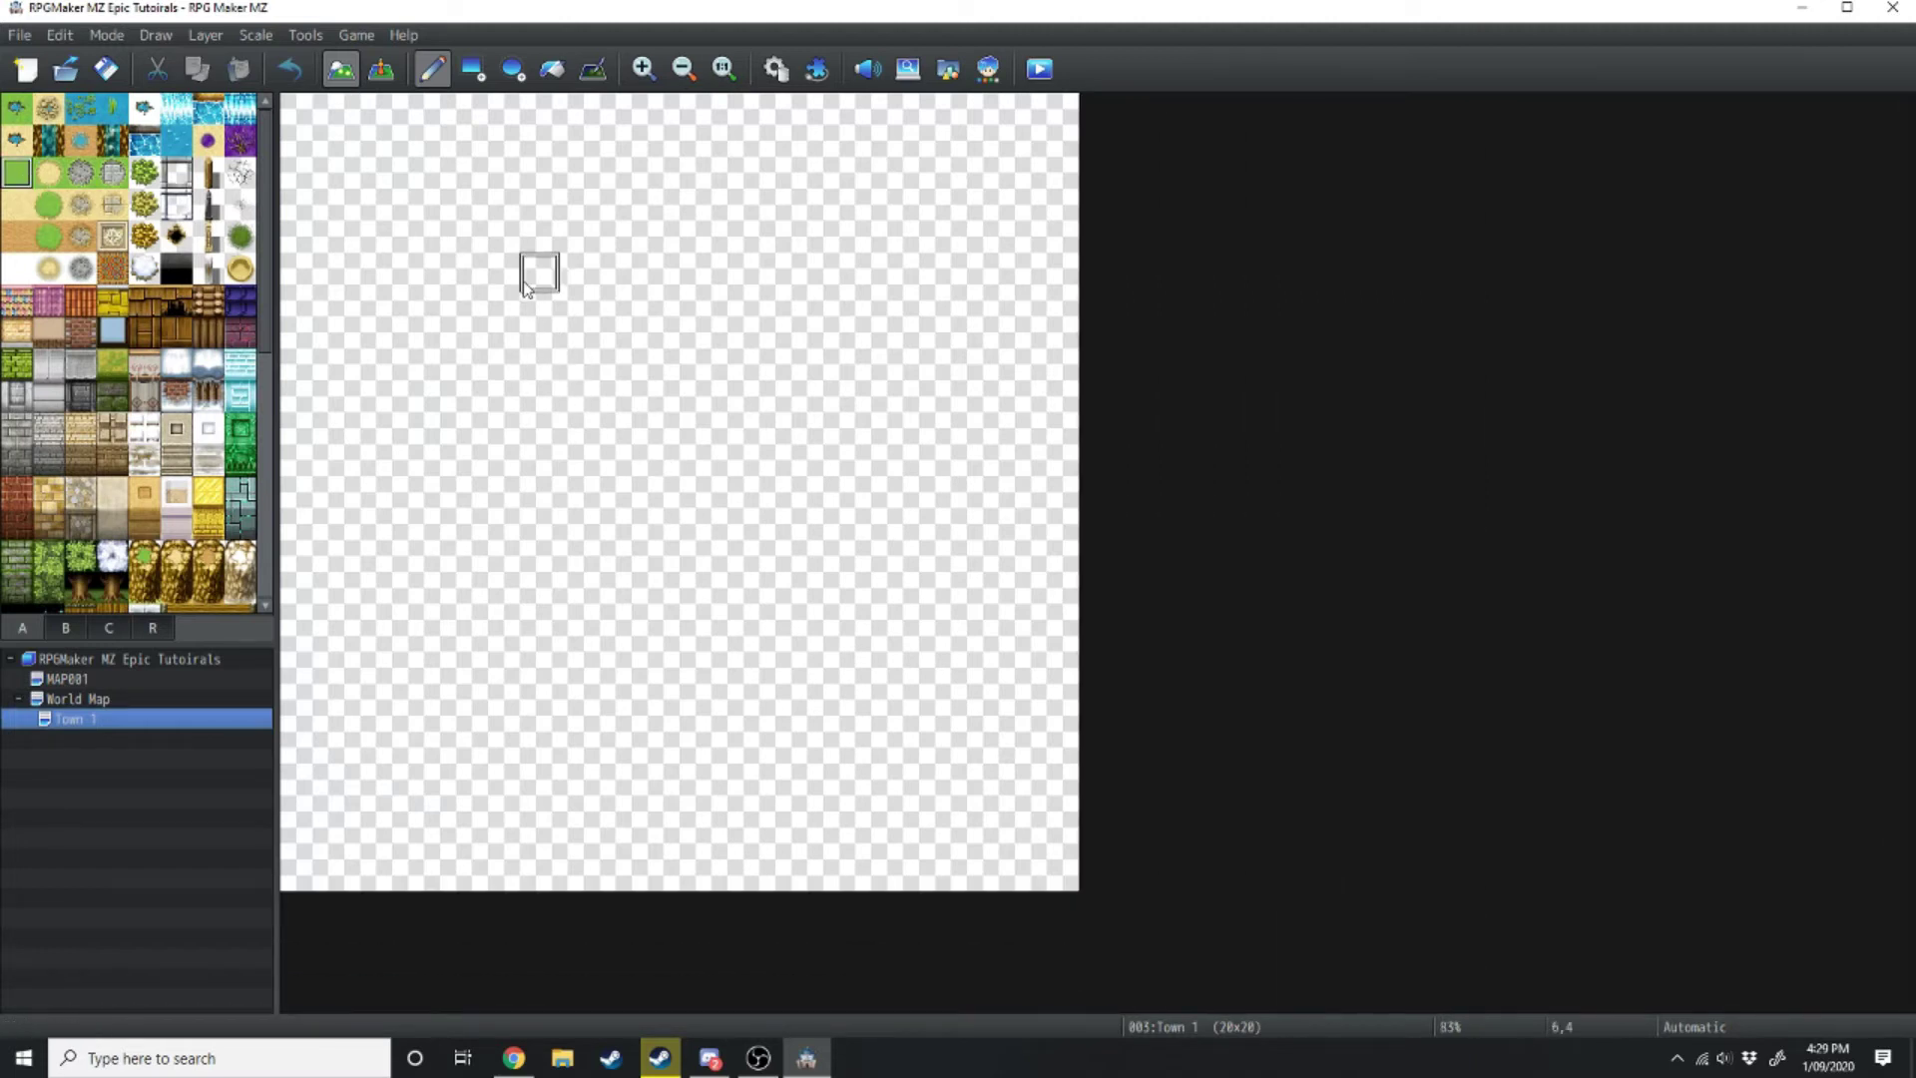
click(551, 69)
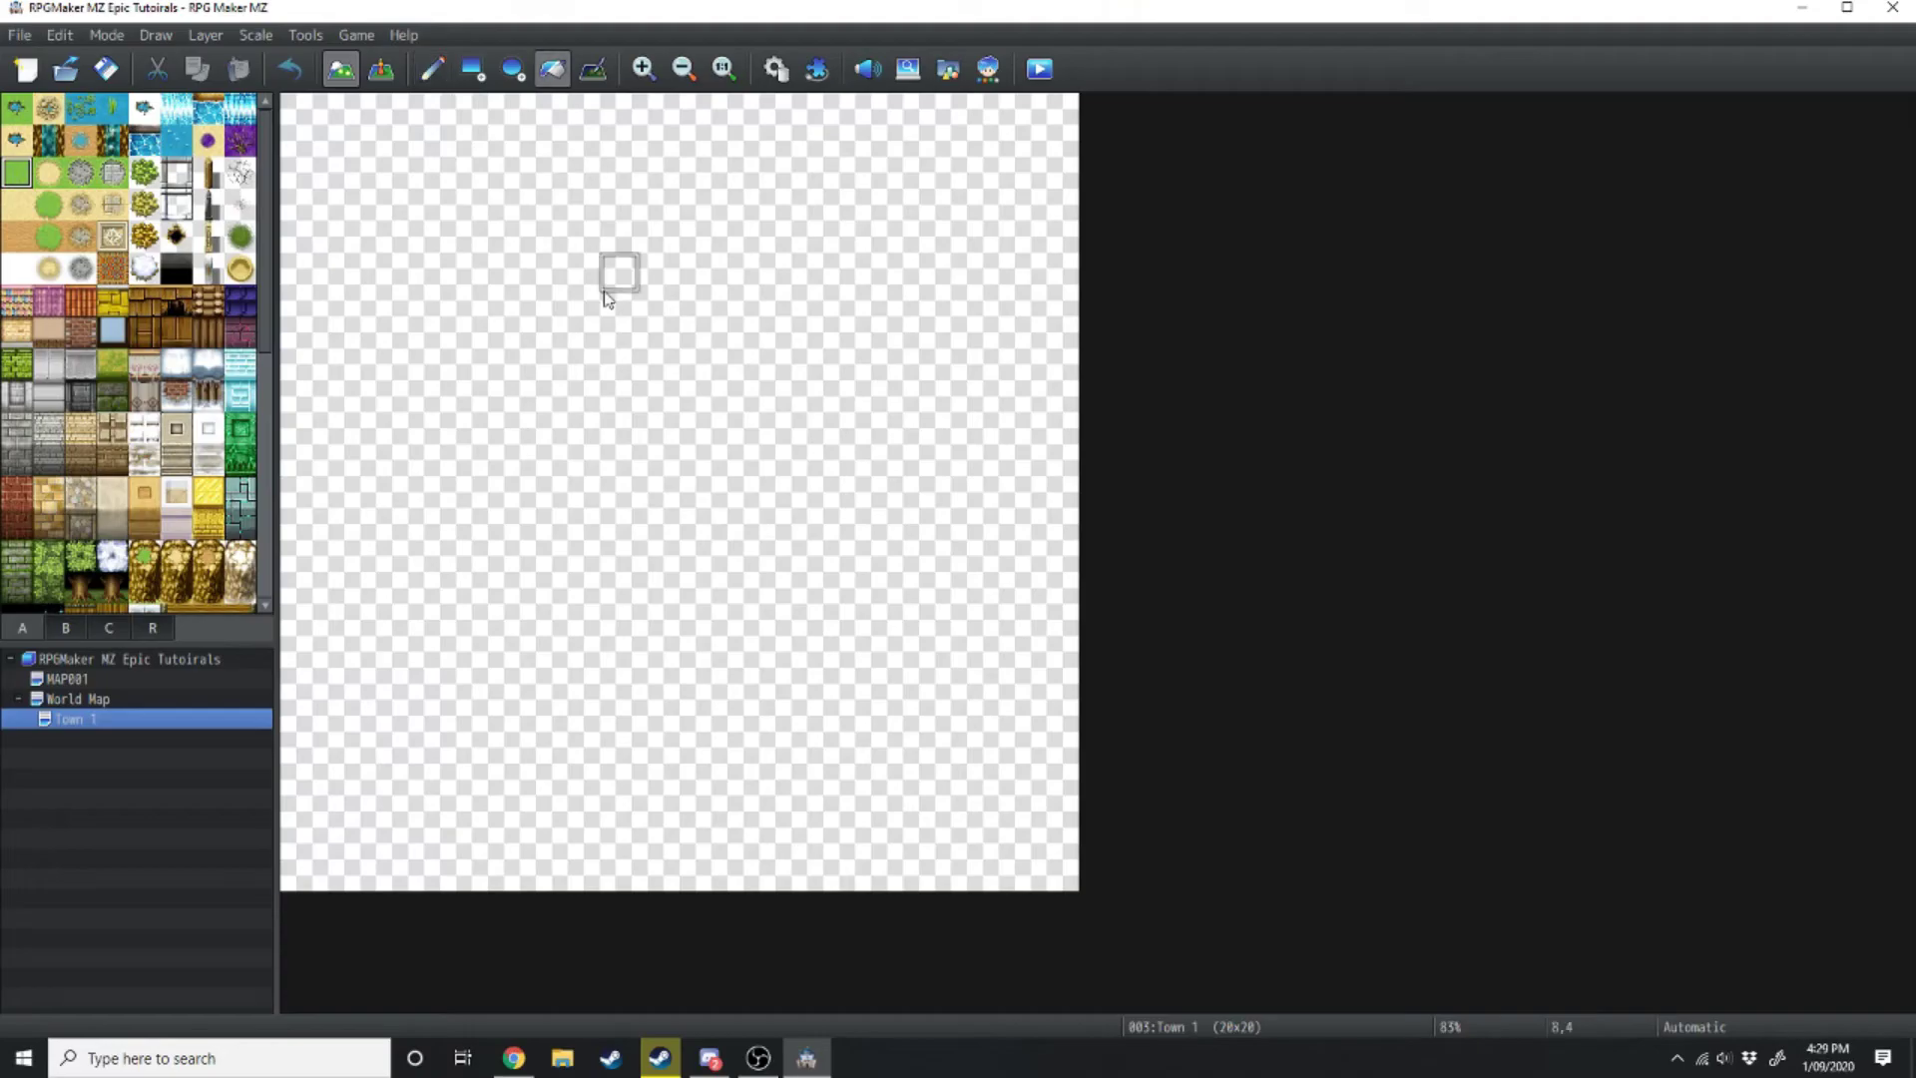
click(605, 291)
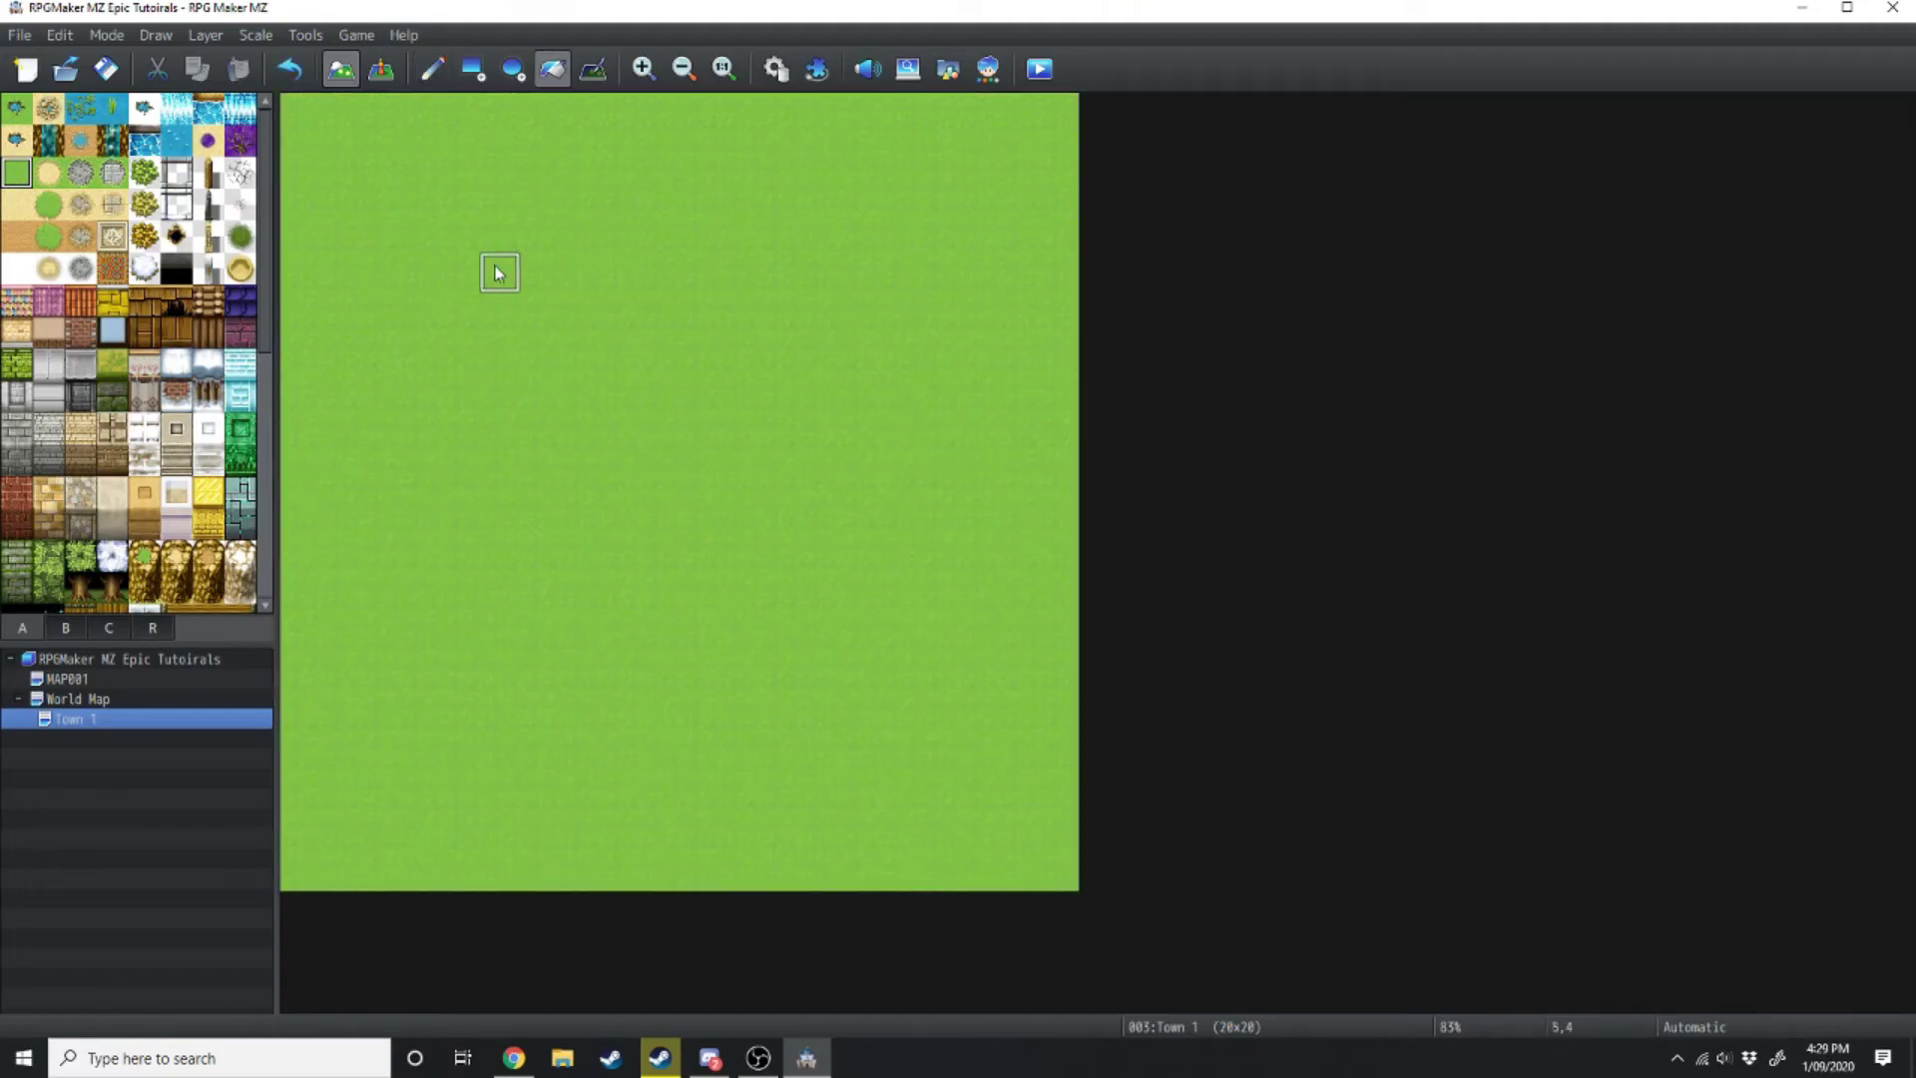
Draw a rectangle of wooden fence around the town
click(206, 175)
click(440, 70)
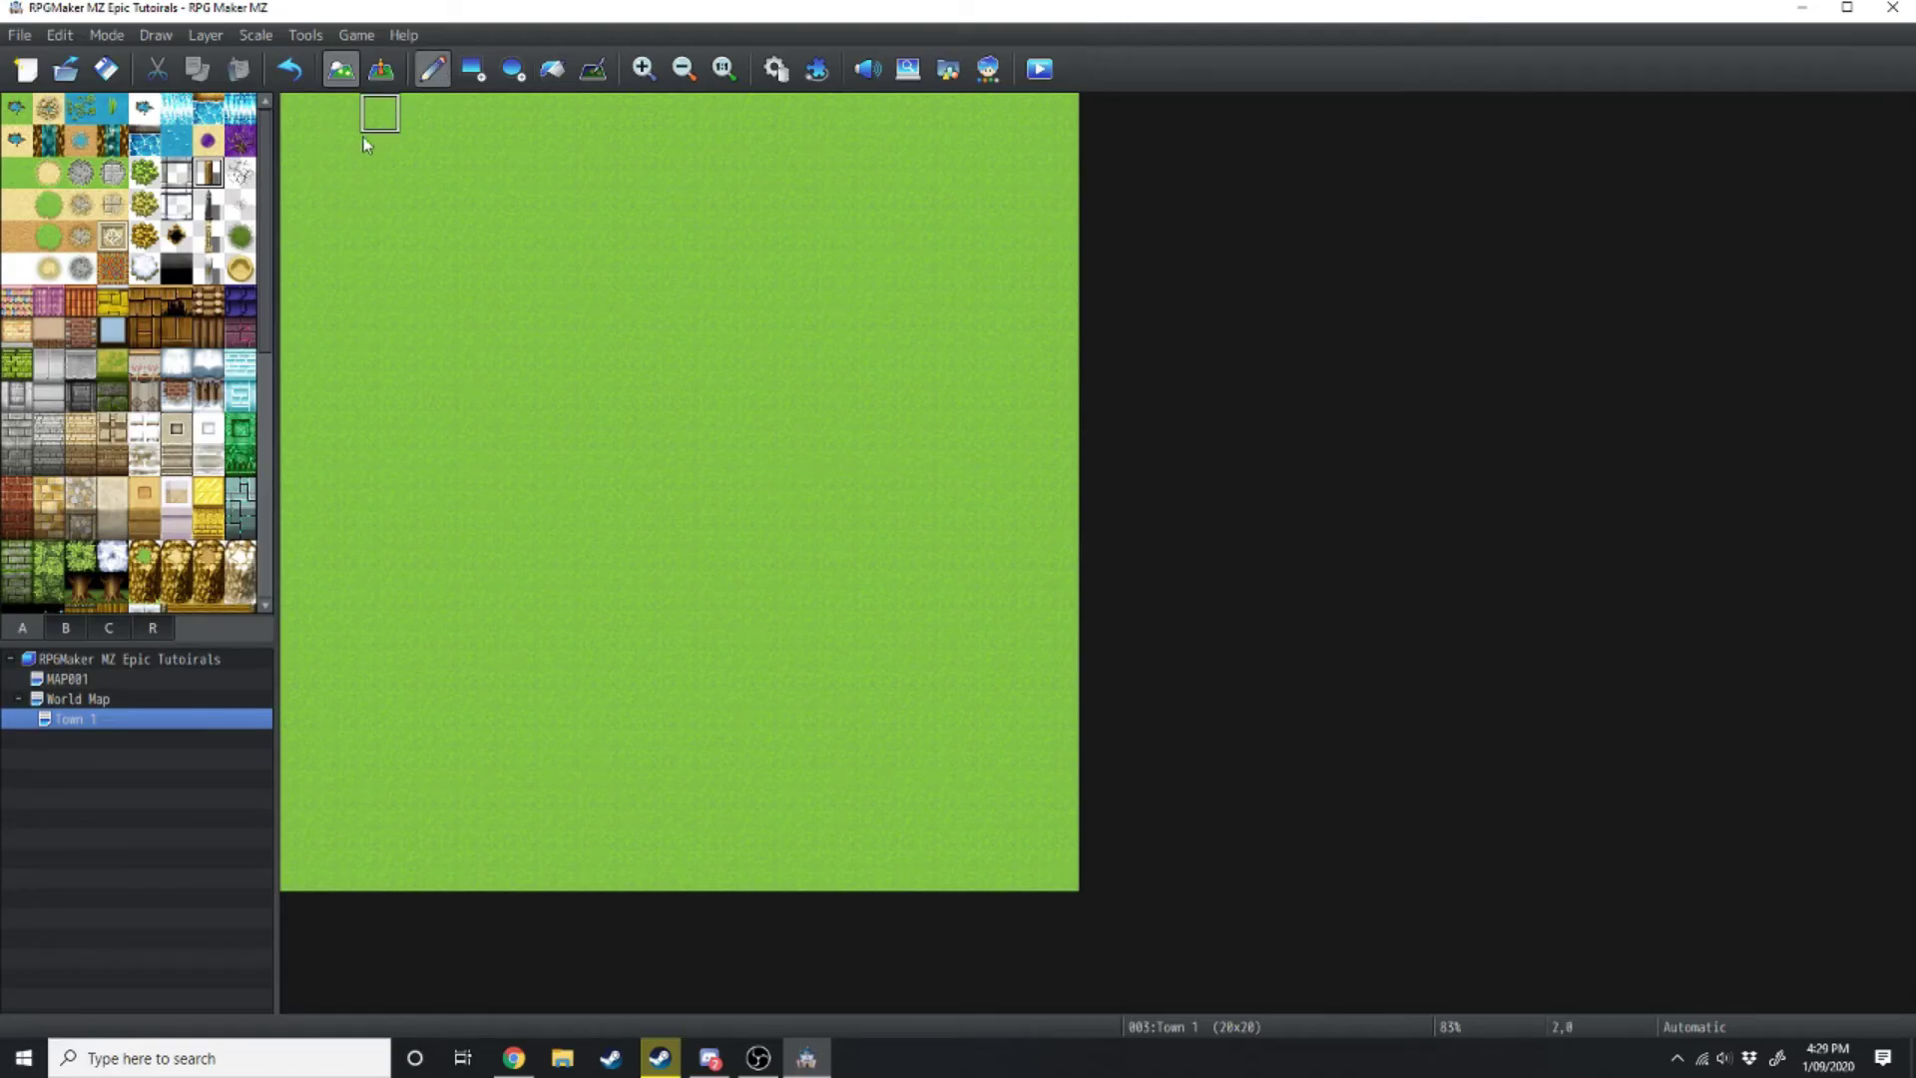
click(473, 68)
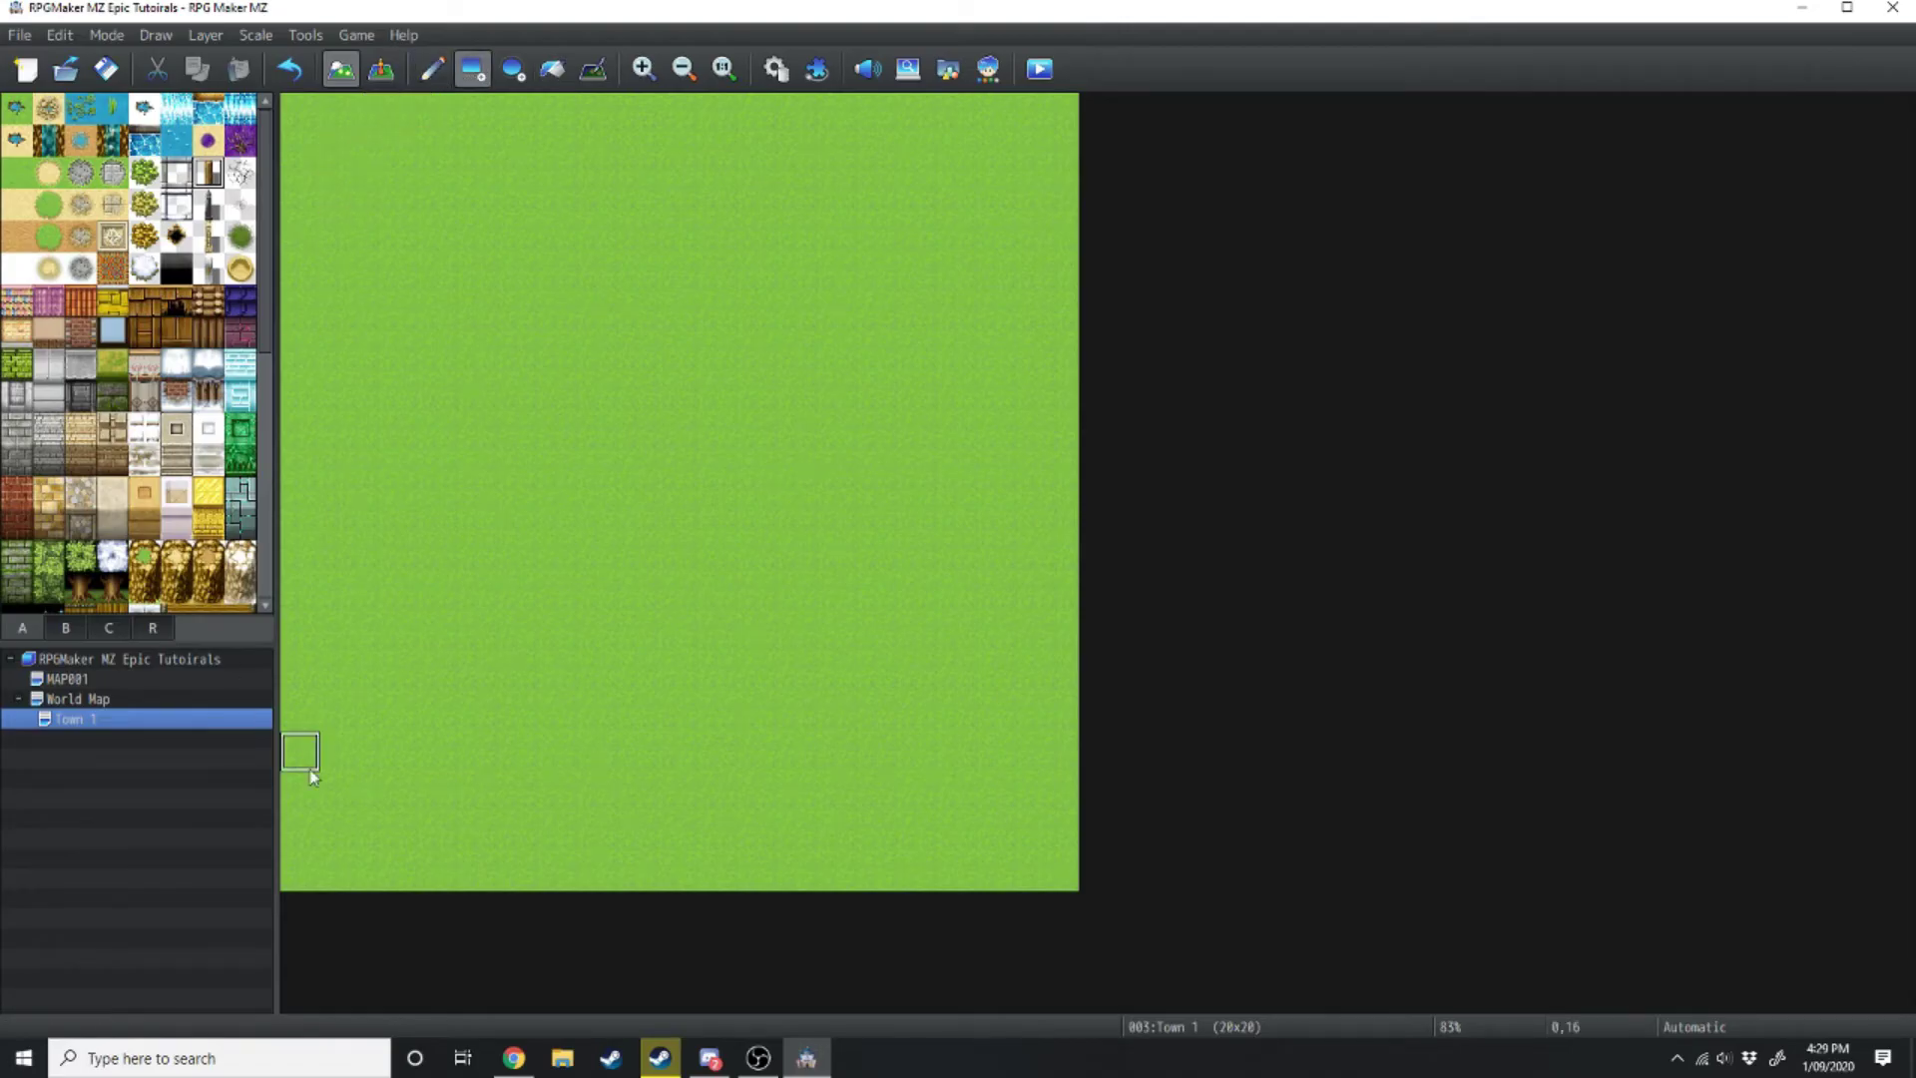
mouse_move(340, 829)
mouse_down()
mouse_move(338, 154)
mouse_move(907, 193)
mouse_up()
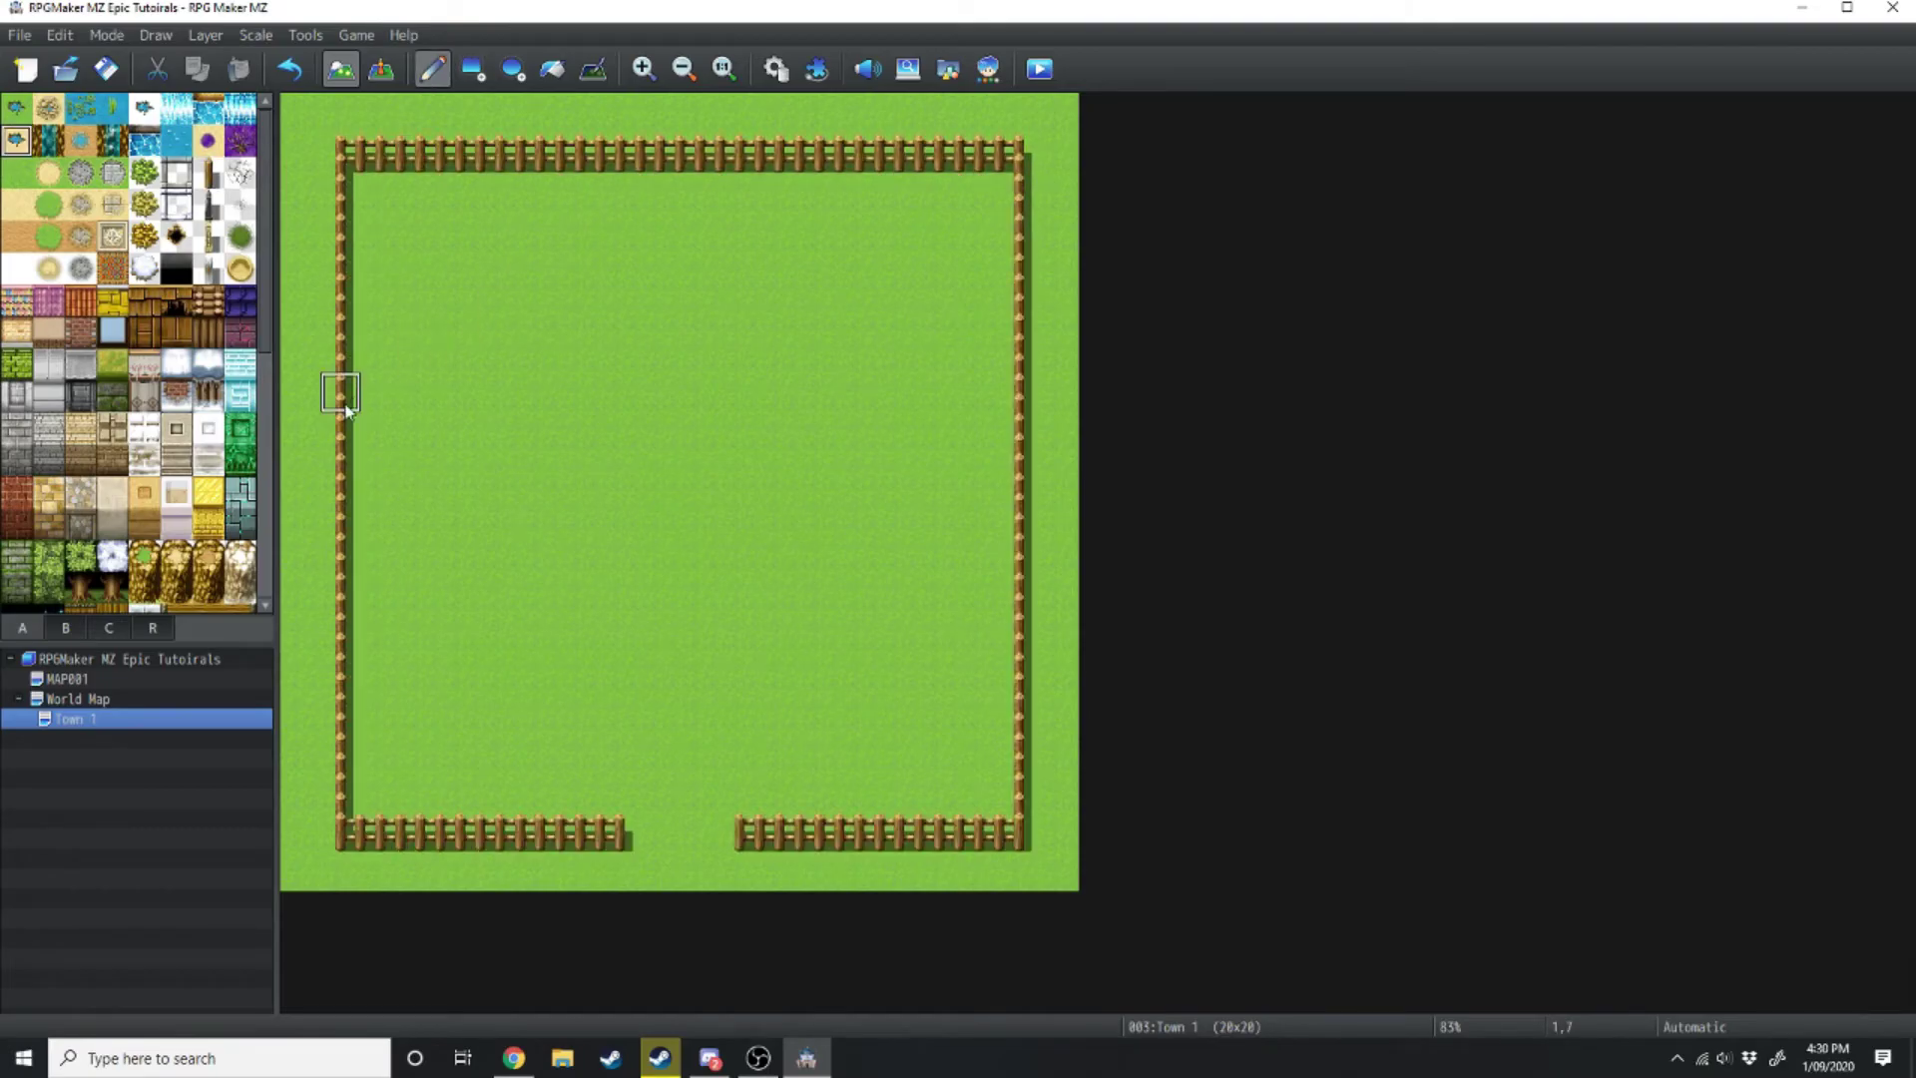
Paint a sea shoreline across the top and extend both side fences up to it
mouse_move(308, 434)
mouse_down()
mouse_move(438, 325)
mouse_move(546, 317)
mouse_move(640, 274)
mouse_move(735, 274)
mouse_move(1061, 191)
mouse_up()
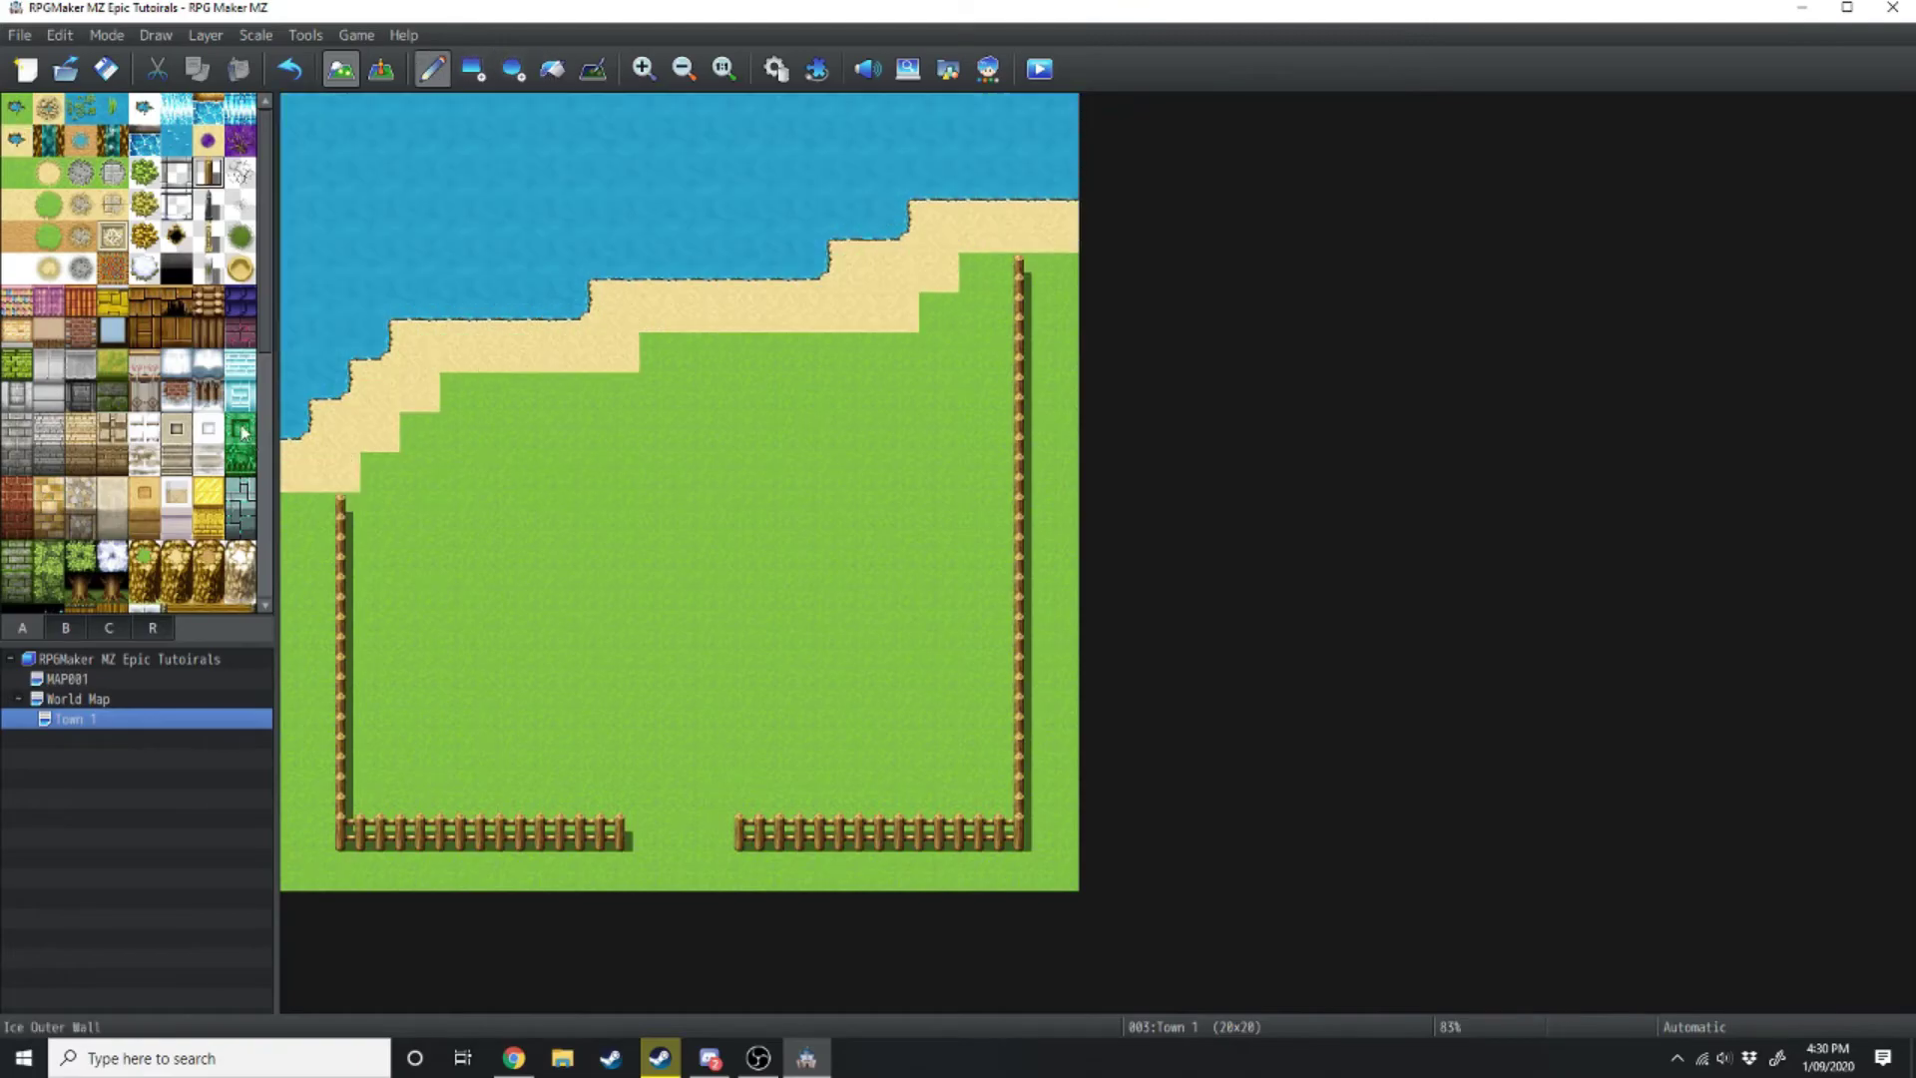
drag(341, 473, 338, 428)
drag(1031, 262, 1022, 221)
ctrl+scroll(1022, 221, up, 3)
click(48, 172)
Lay sand paths from the fence gap up through town, with a lower street and left and right branches
mouse_move(810, 998)
mouse_down()
mouse_move(846, 928)
mouse_move(816, 972)
mouse_move(793, 933)
mouse_up()
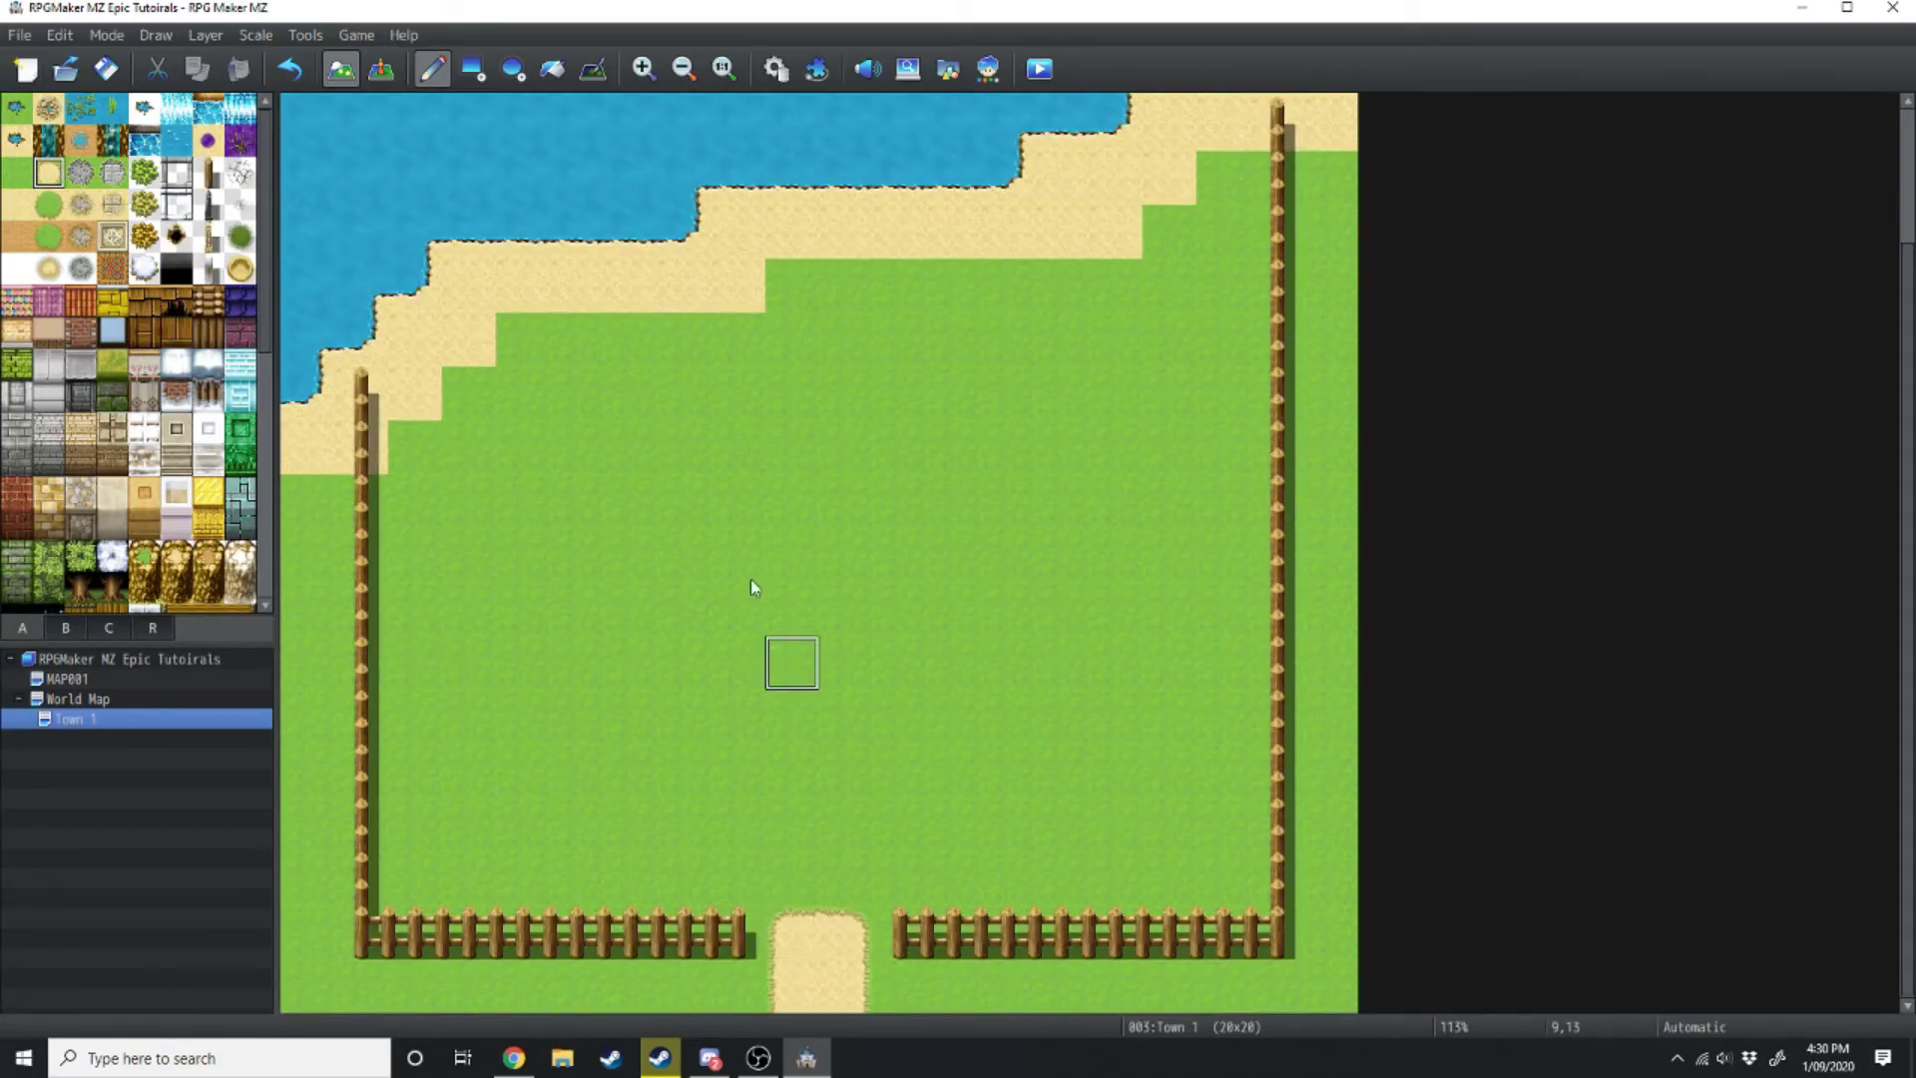
click(473, 69)
drag(805, 1006, 847, 391)
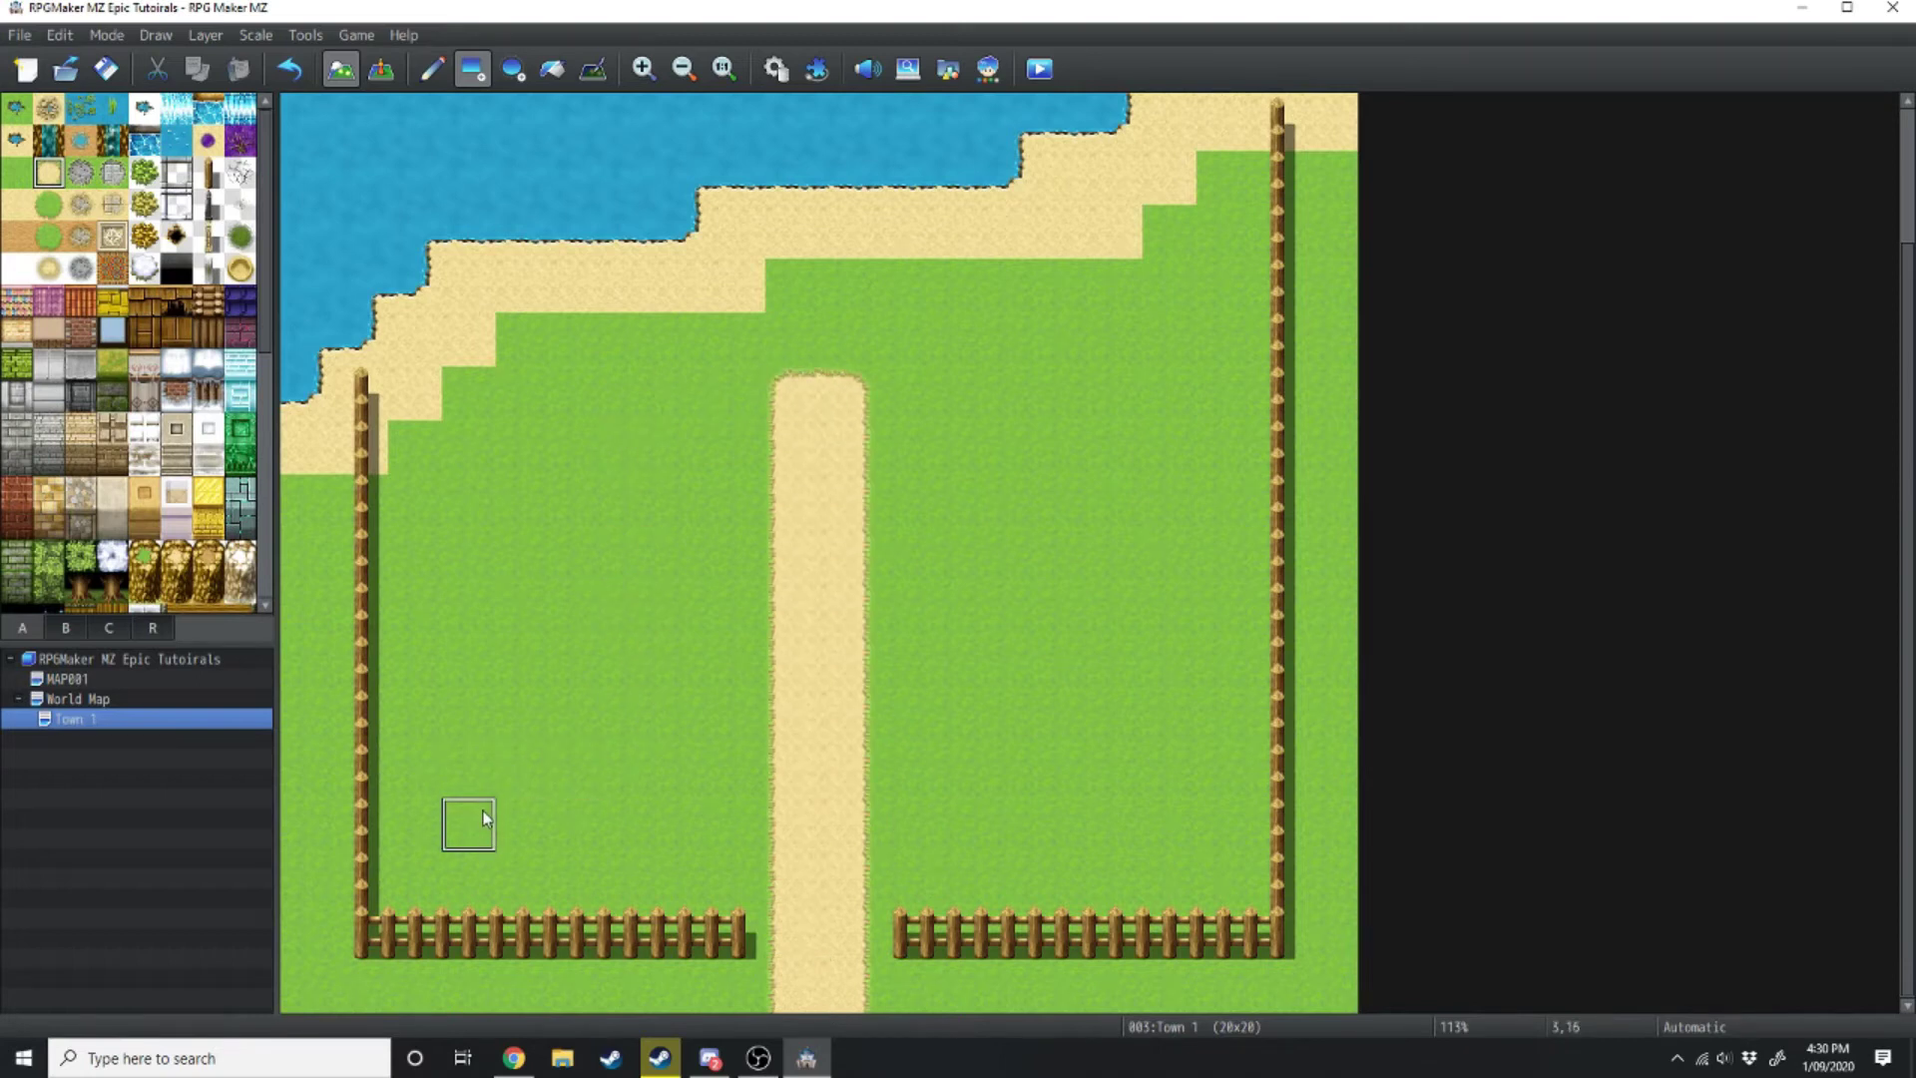
drag(486, 834, 1185, 827)
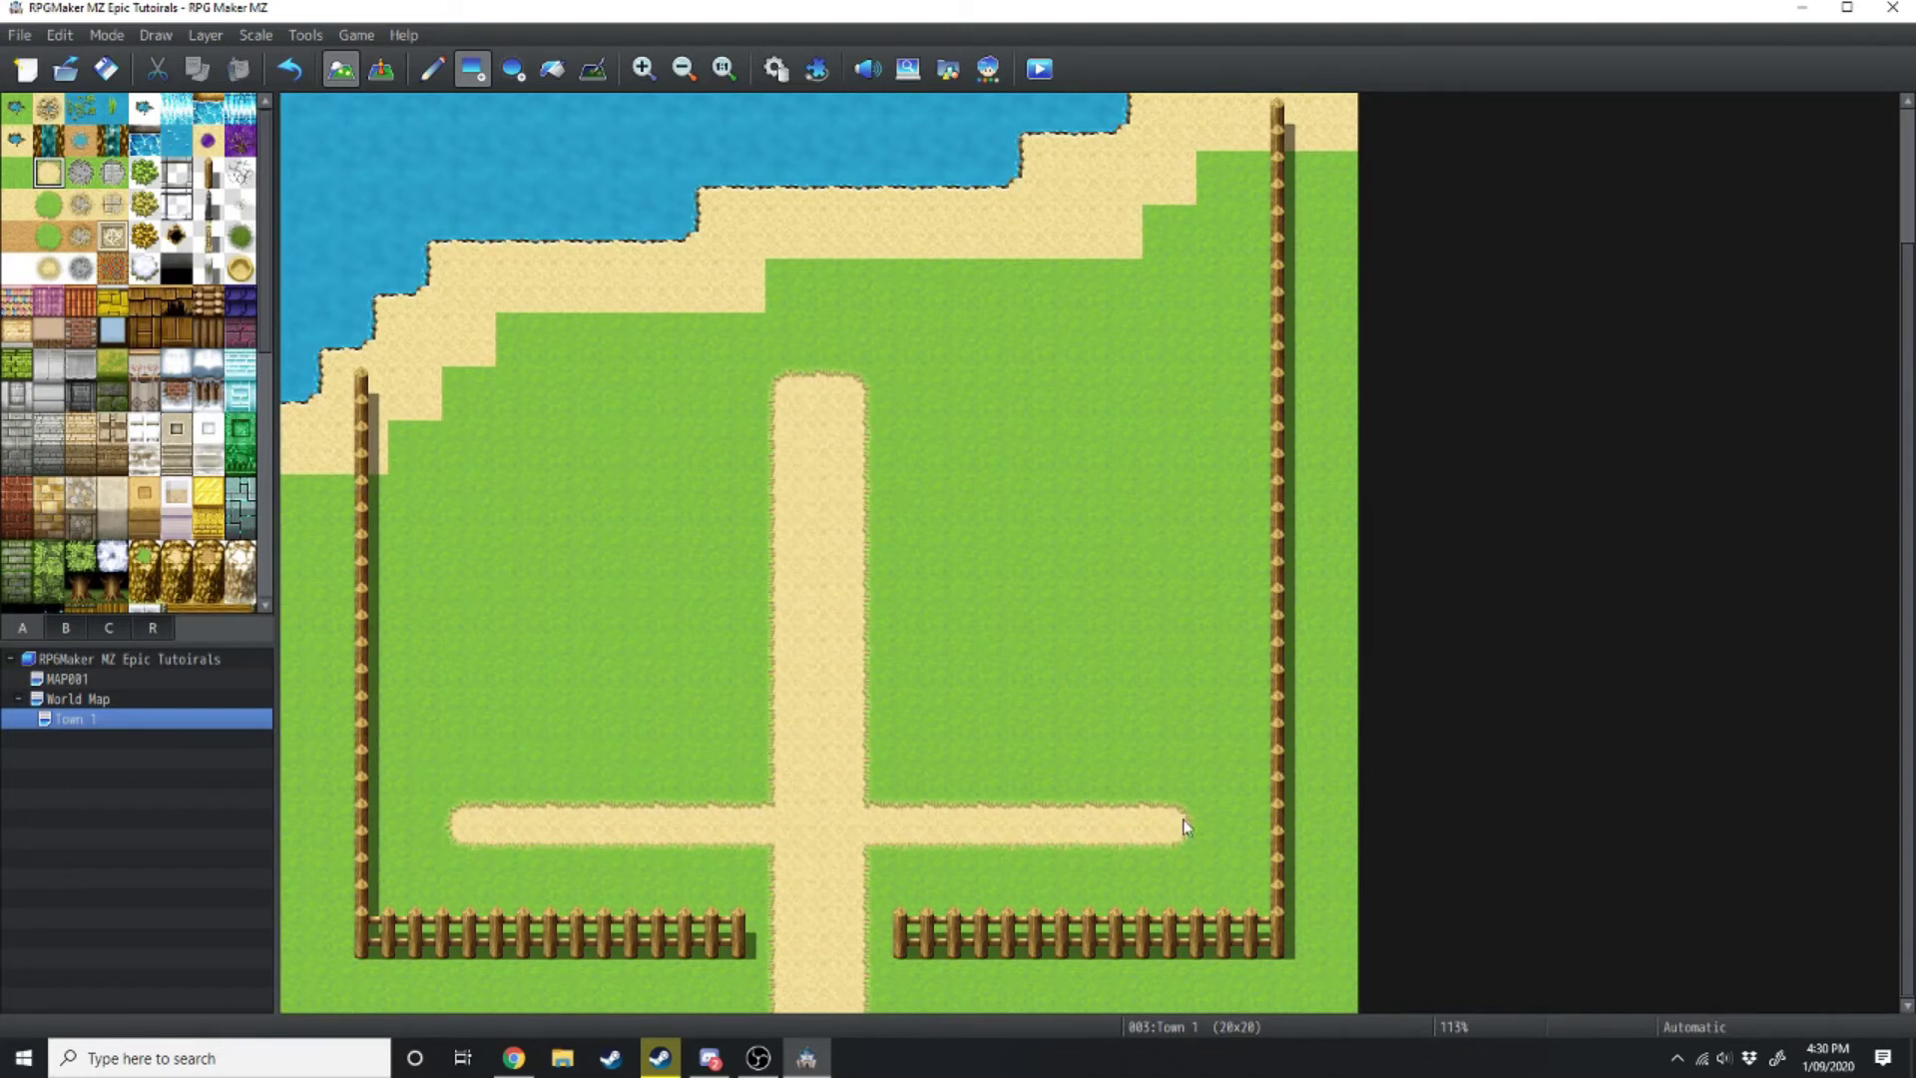
drag(836, 548, 1076, 566)
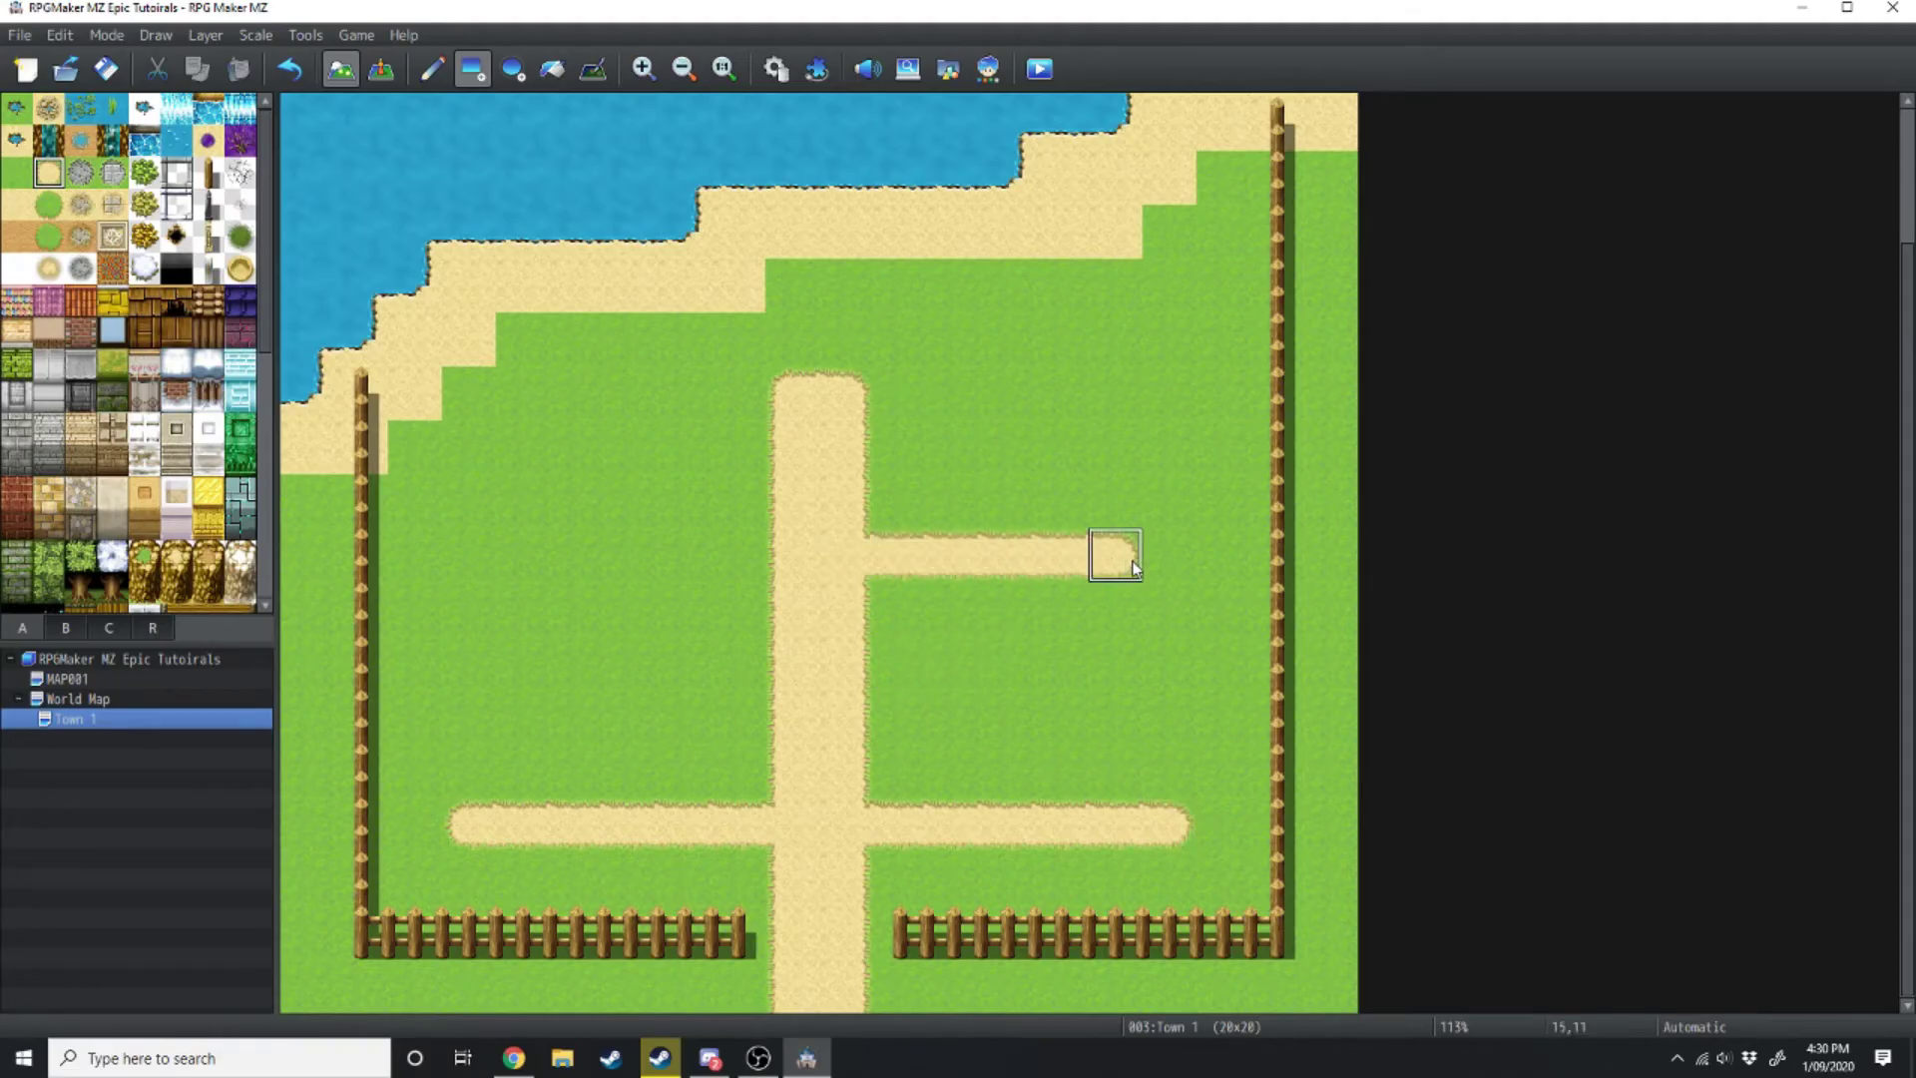
key(ctrl+z)
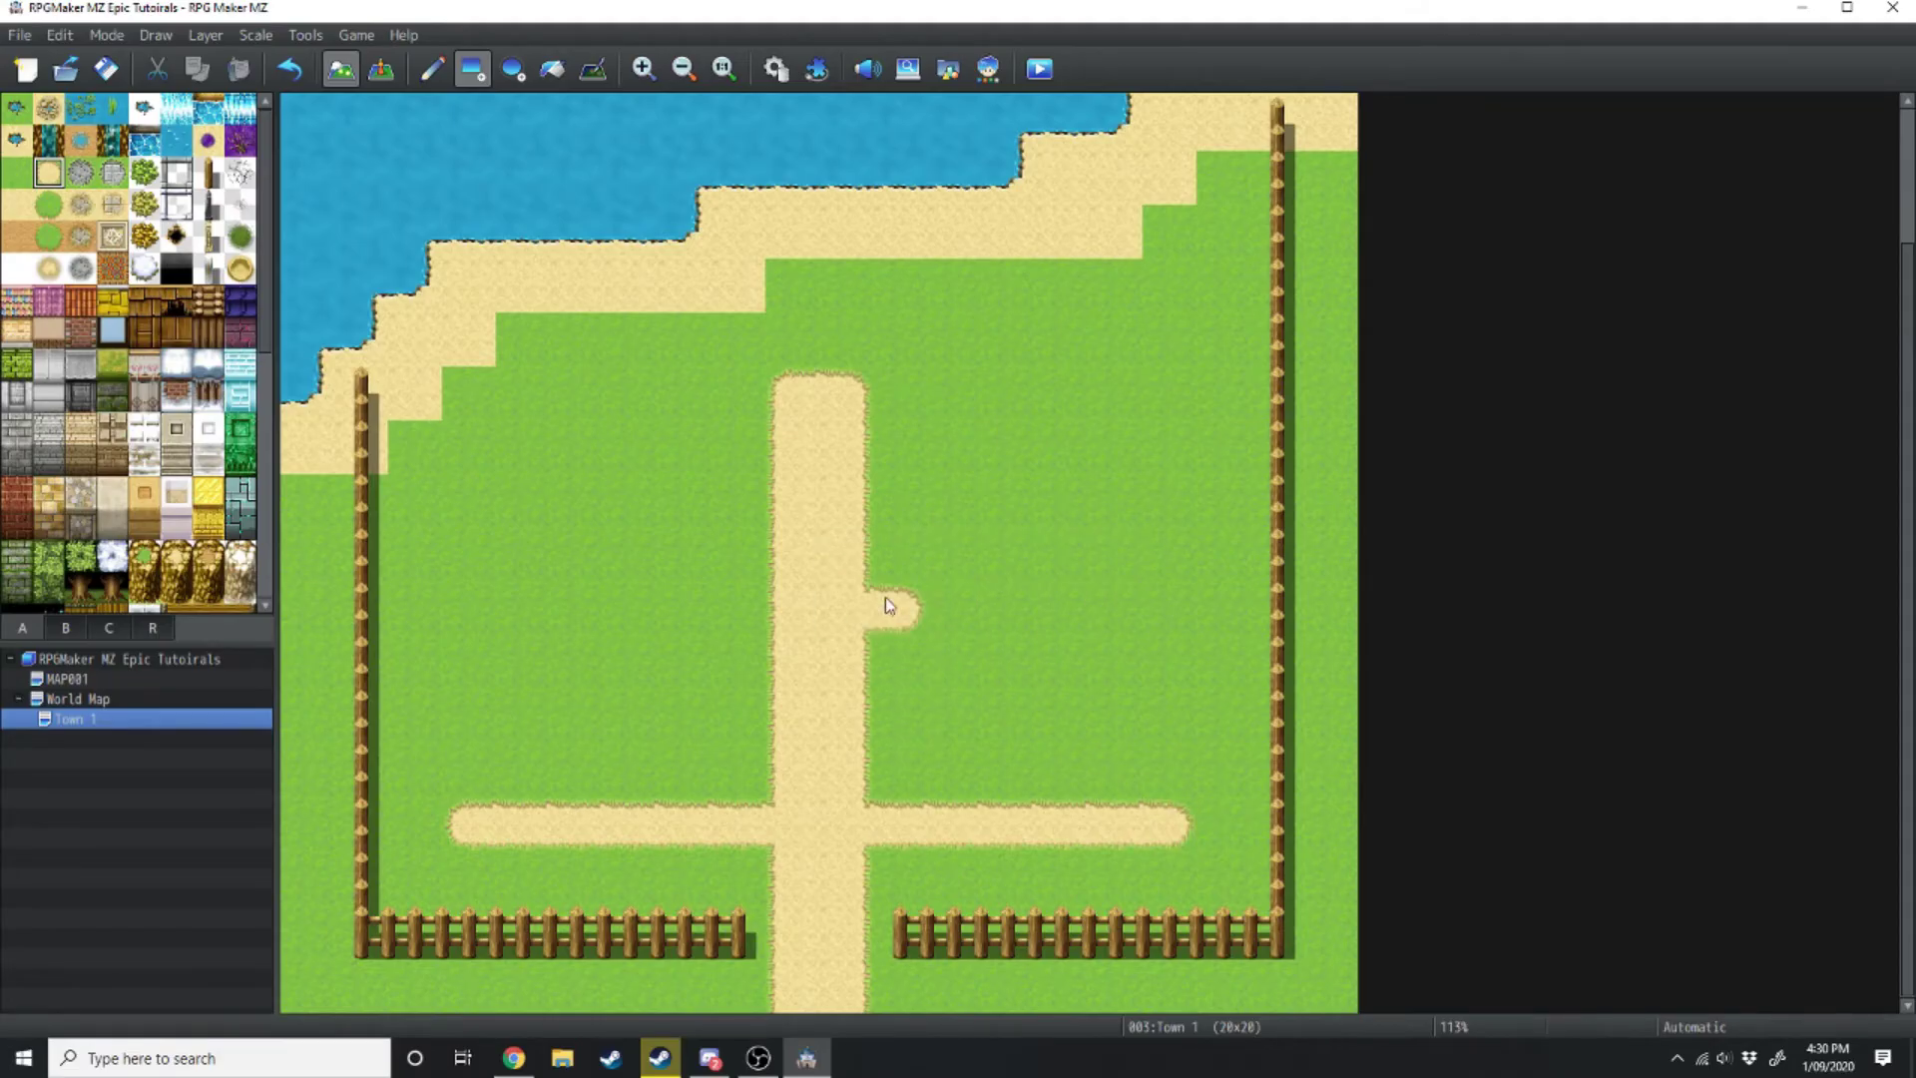
drag(885, 597, 1112, 608)
drag(783, 544, 470, 556)
Build a wooden-walled, wooden-roofed house beside the path
ctrl+scroll(470, 555, up, 1)
click(145, 334)
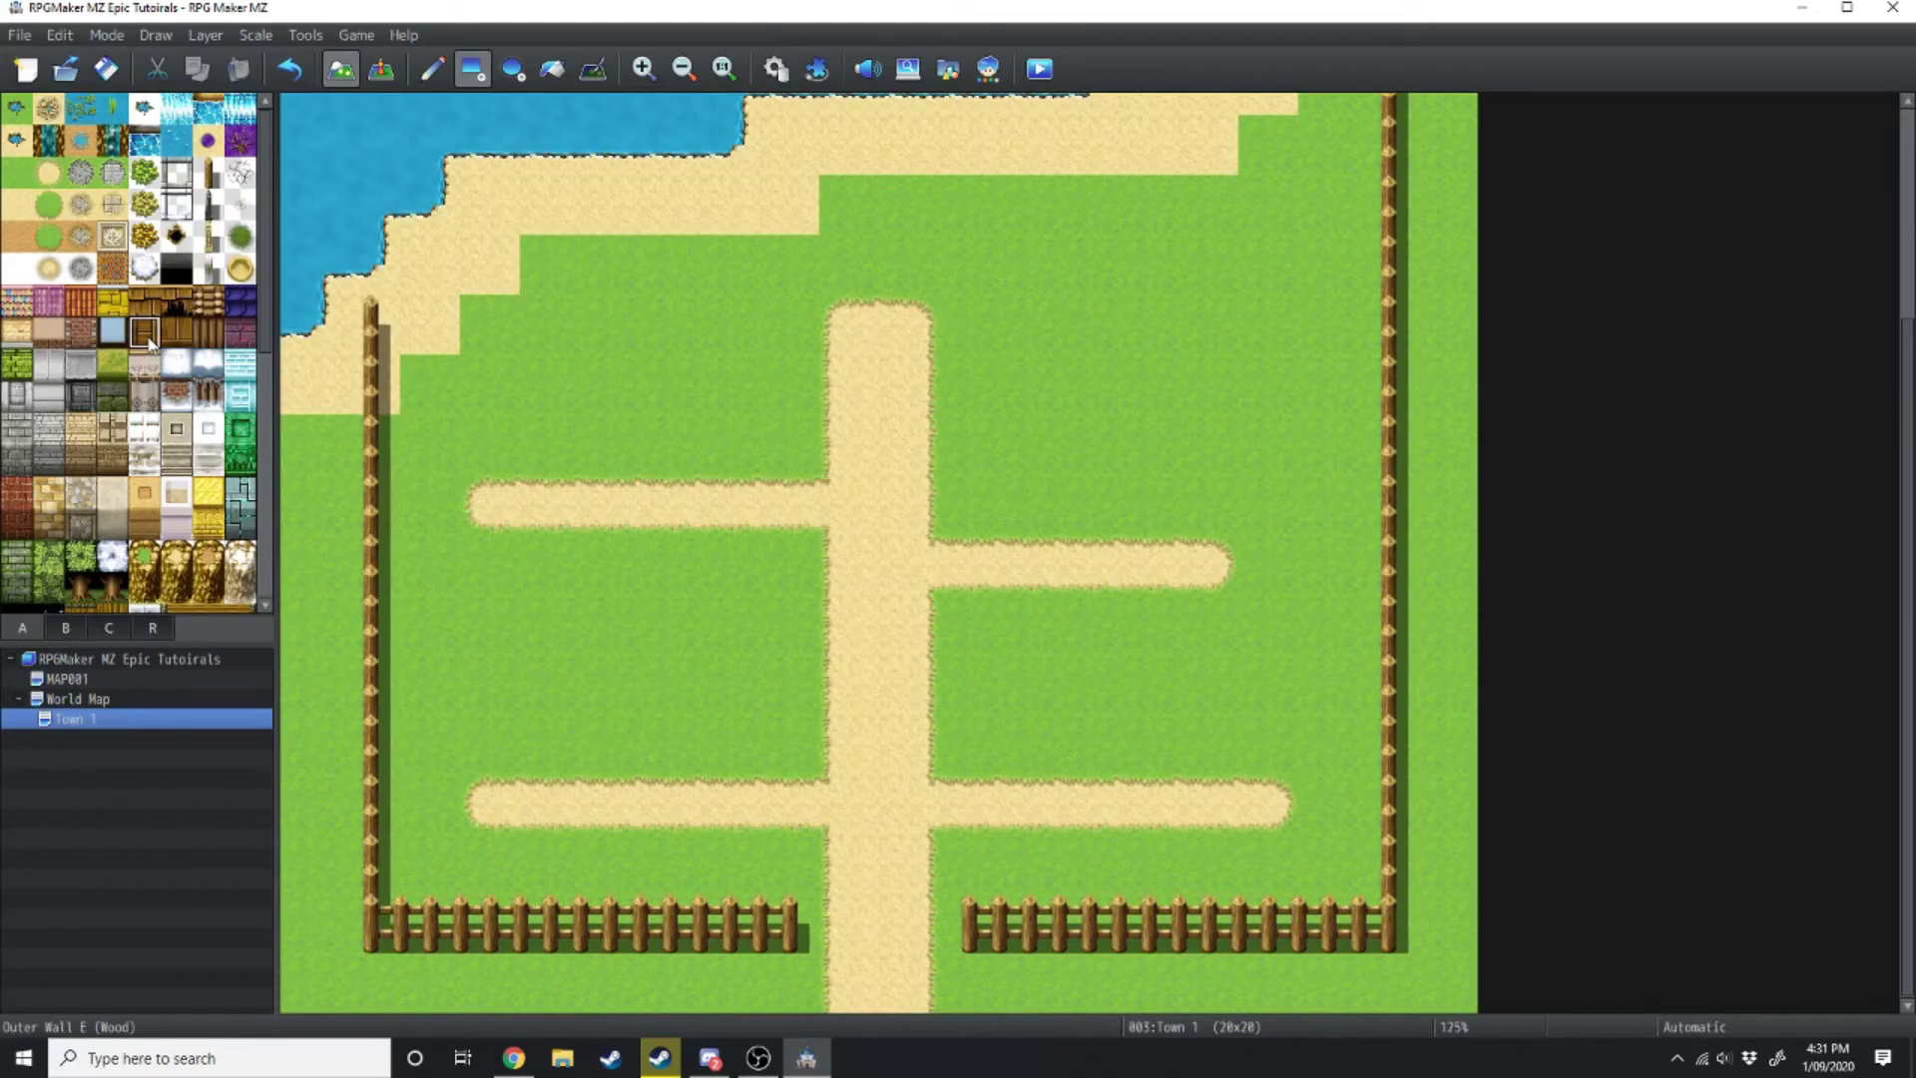
click(48, 334)
click(148, 339)
drag(491, 444, 551, 461)
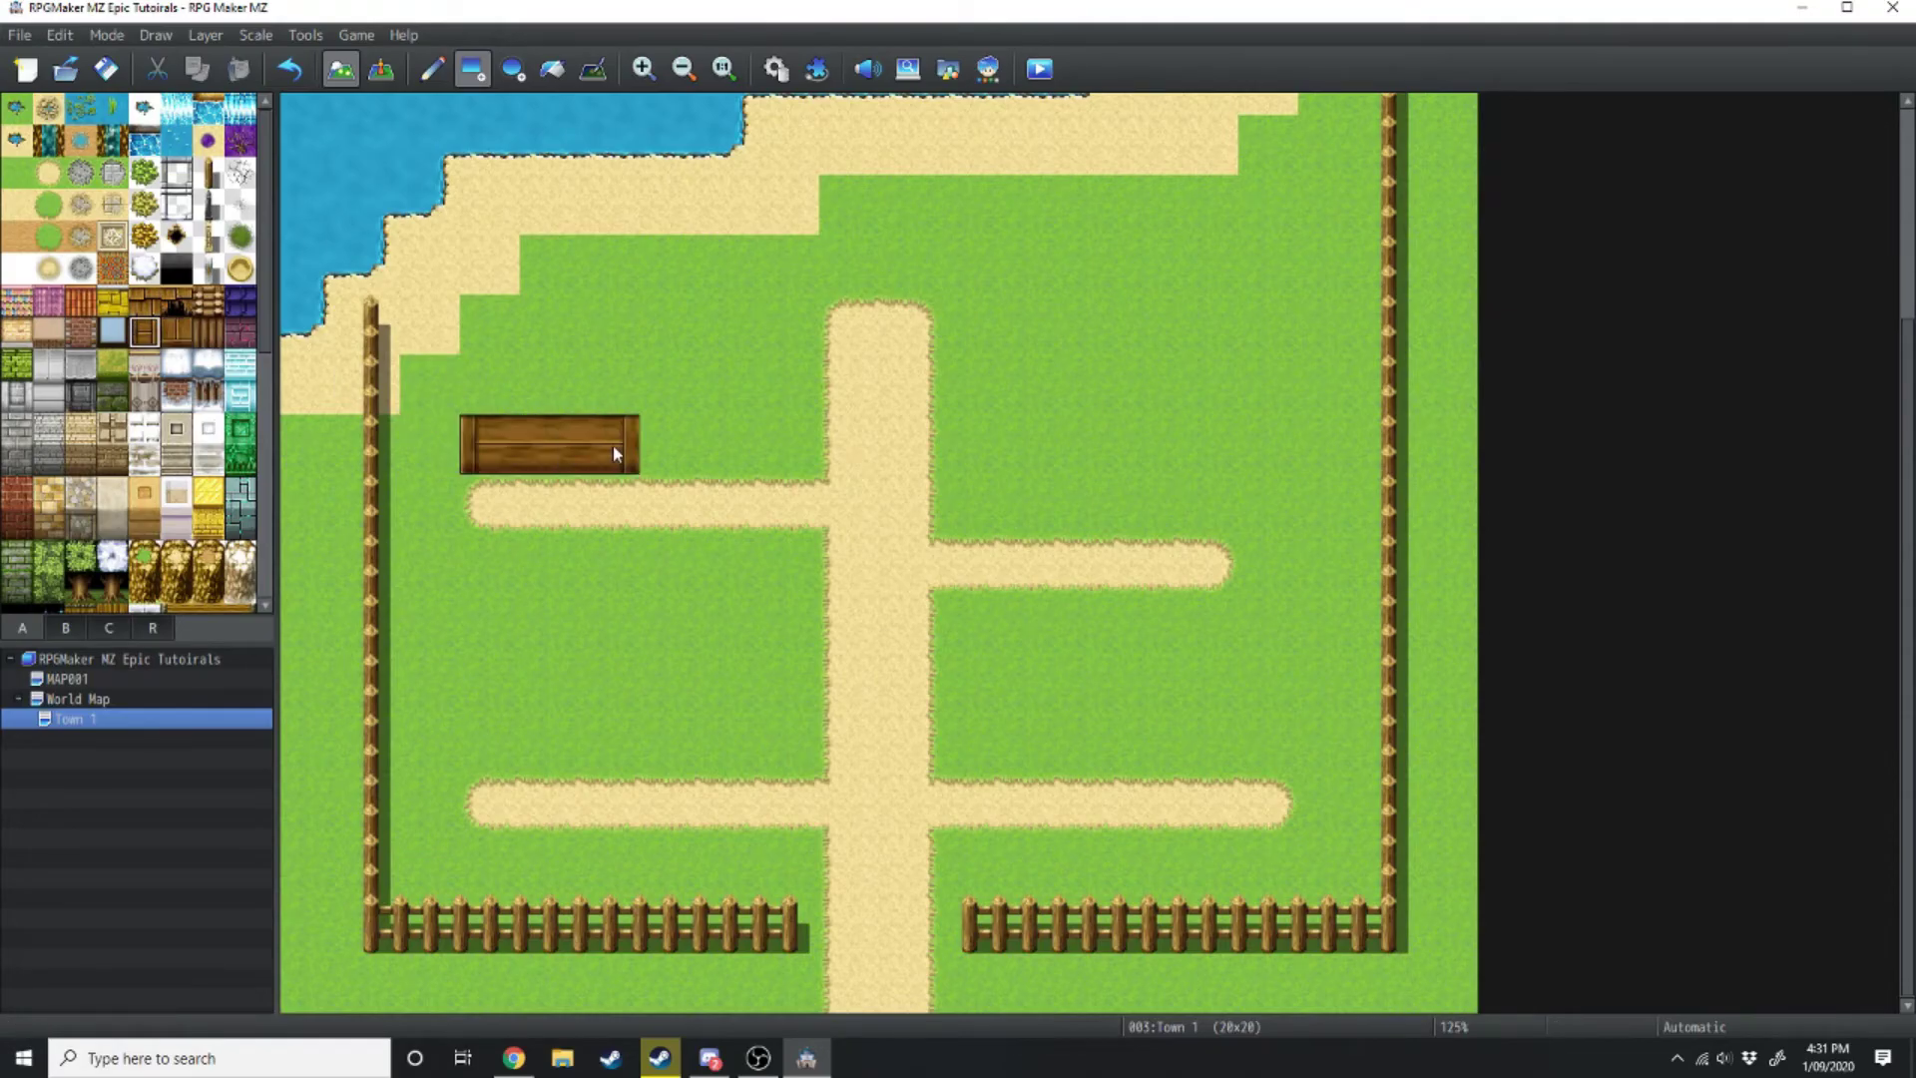
click(145, 303)
click(507, 343)
drag(509, 389, 610, 389)
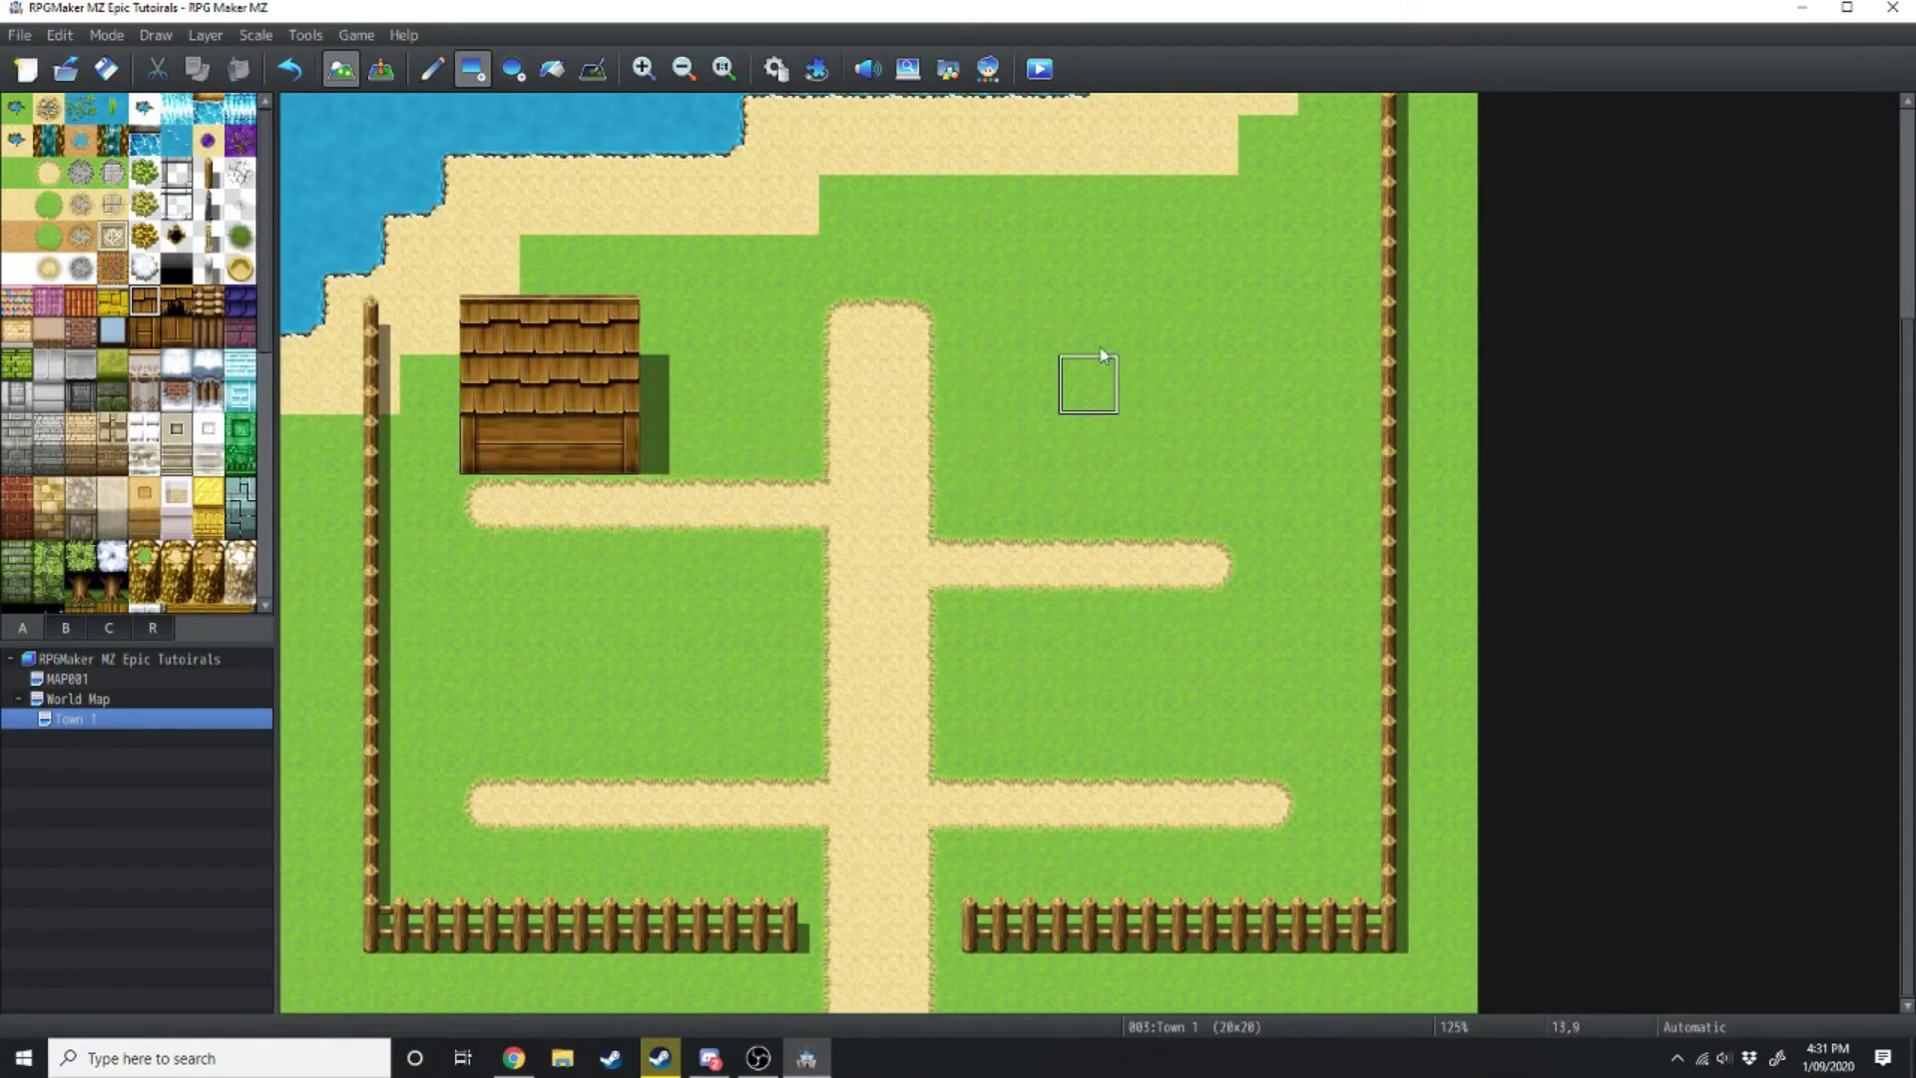
Build the orange-roofed, multicoloured-roofed and pink-roofed houses
click(80, 301)
click(549, 624)
click(80, 332)
drag(548, 743, 698, 743)
mouse_move(968, 501)
mouse_down()
mouse_move(1087, 501)
mouse_move(1087, 390)
mouse_up()
click(16, 300)
click(998, 415)
click(48, 301)
mouse_move(968, 623)
mouse_down()
mouse_move(1038, 679)
mouse_move(1087, 624)
mouse_up()
click(48, 332)
drag(968, 744, 1088, 744)
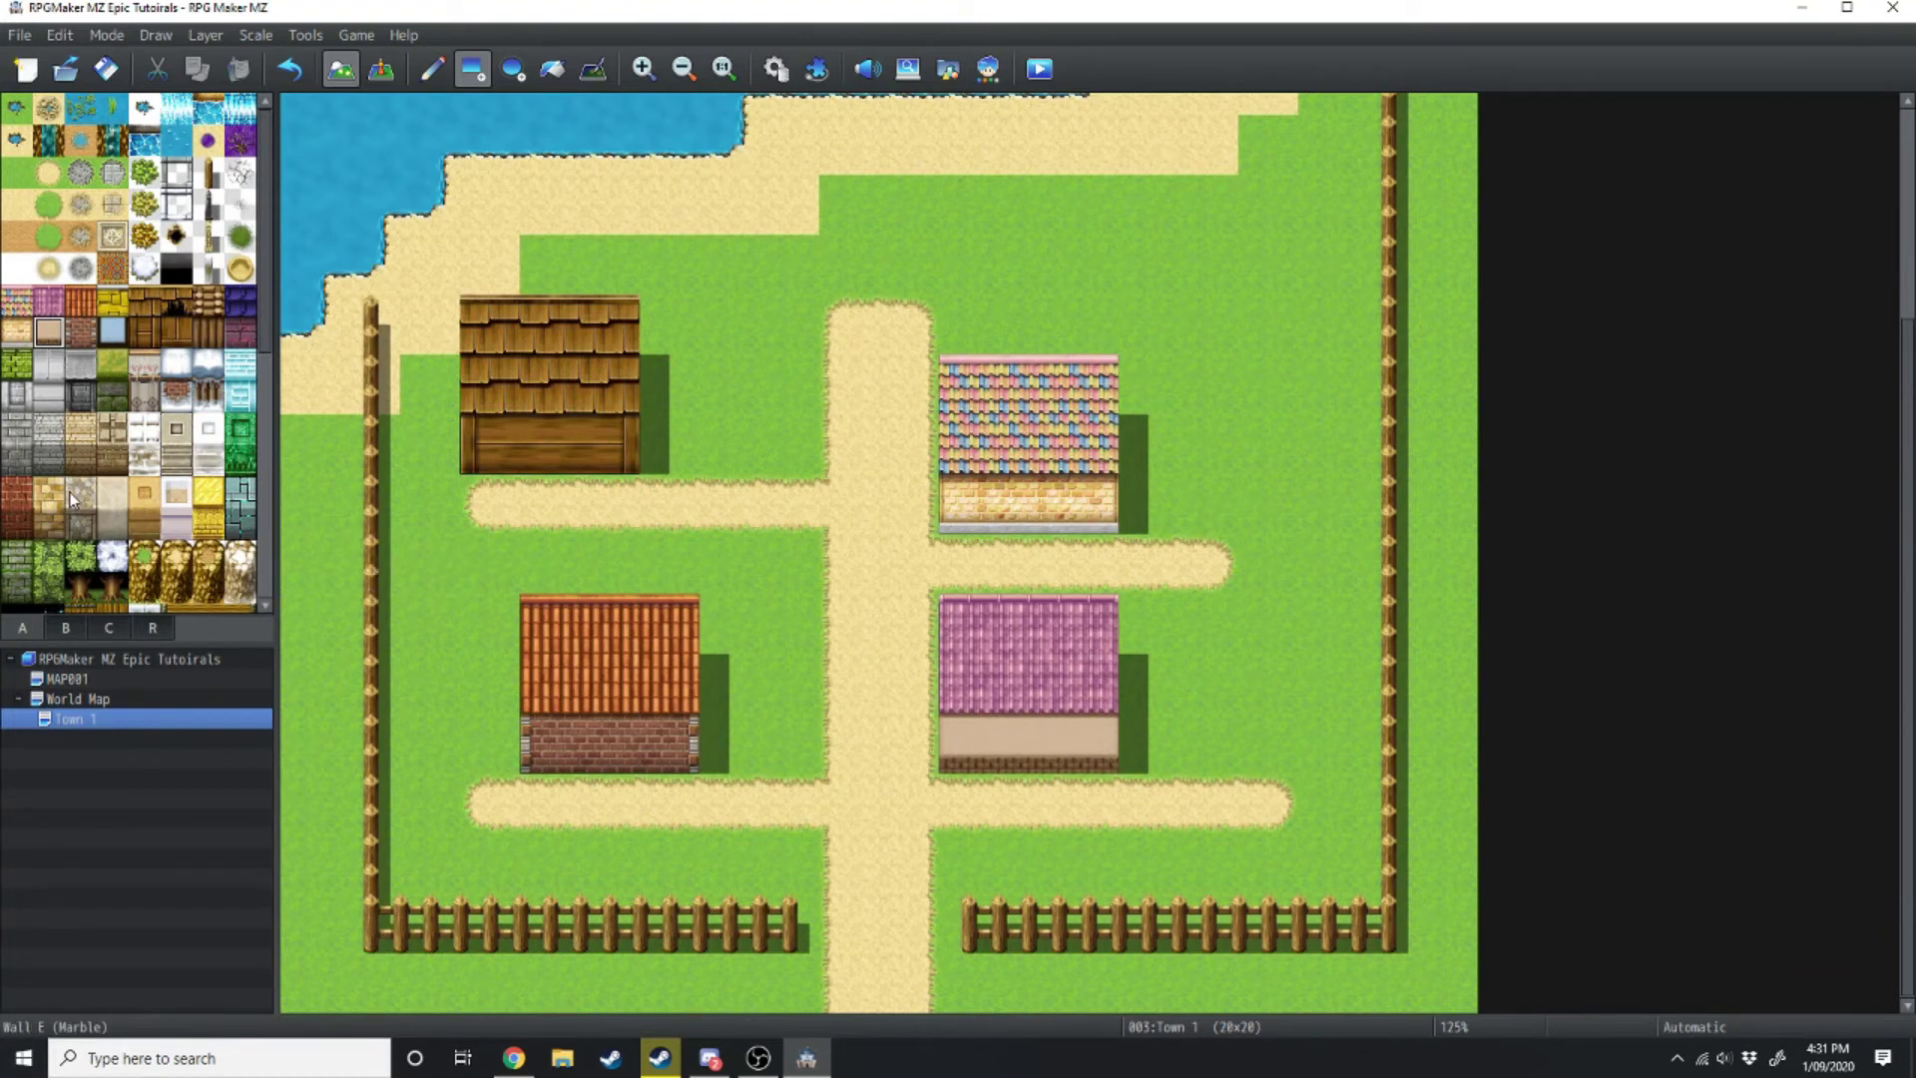
scroll(143, 536, down, 10)
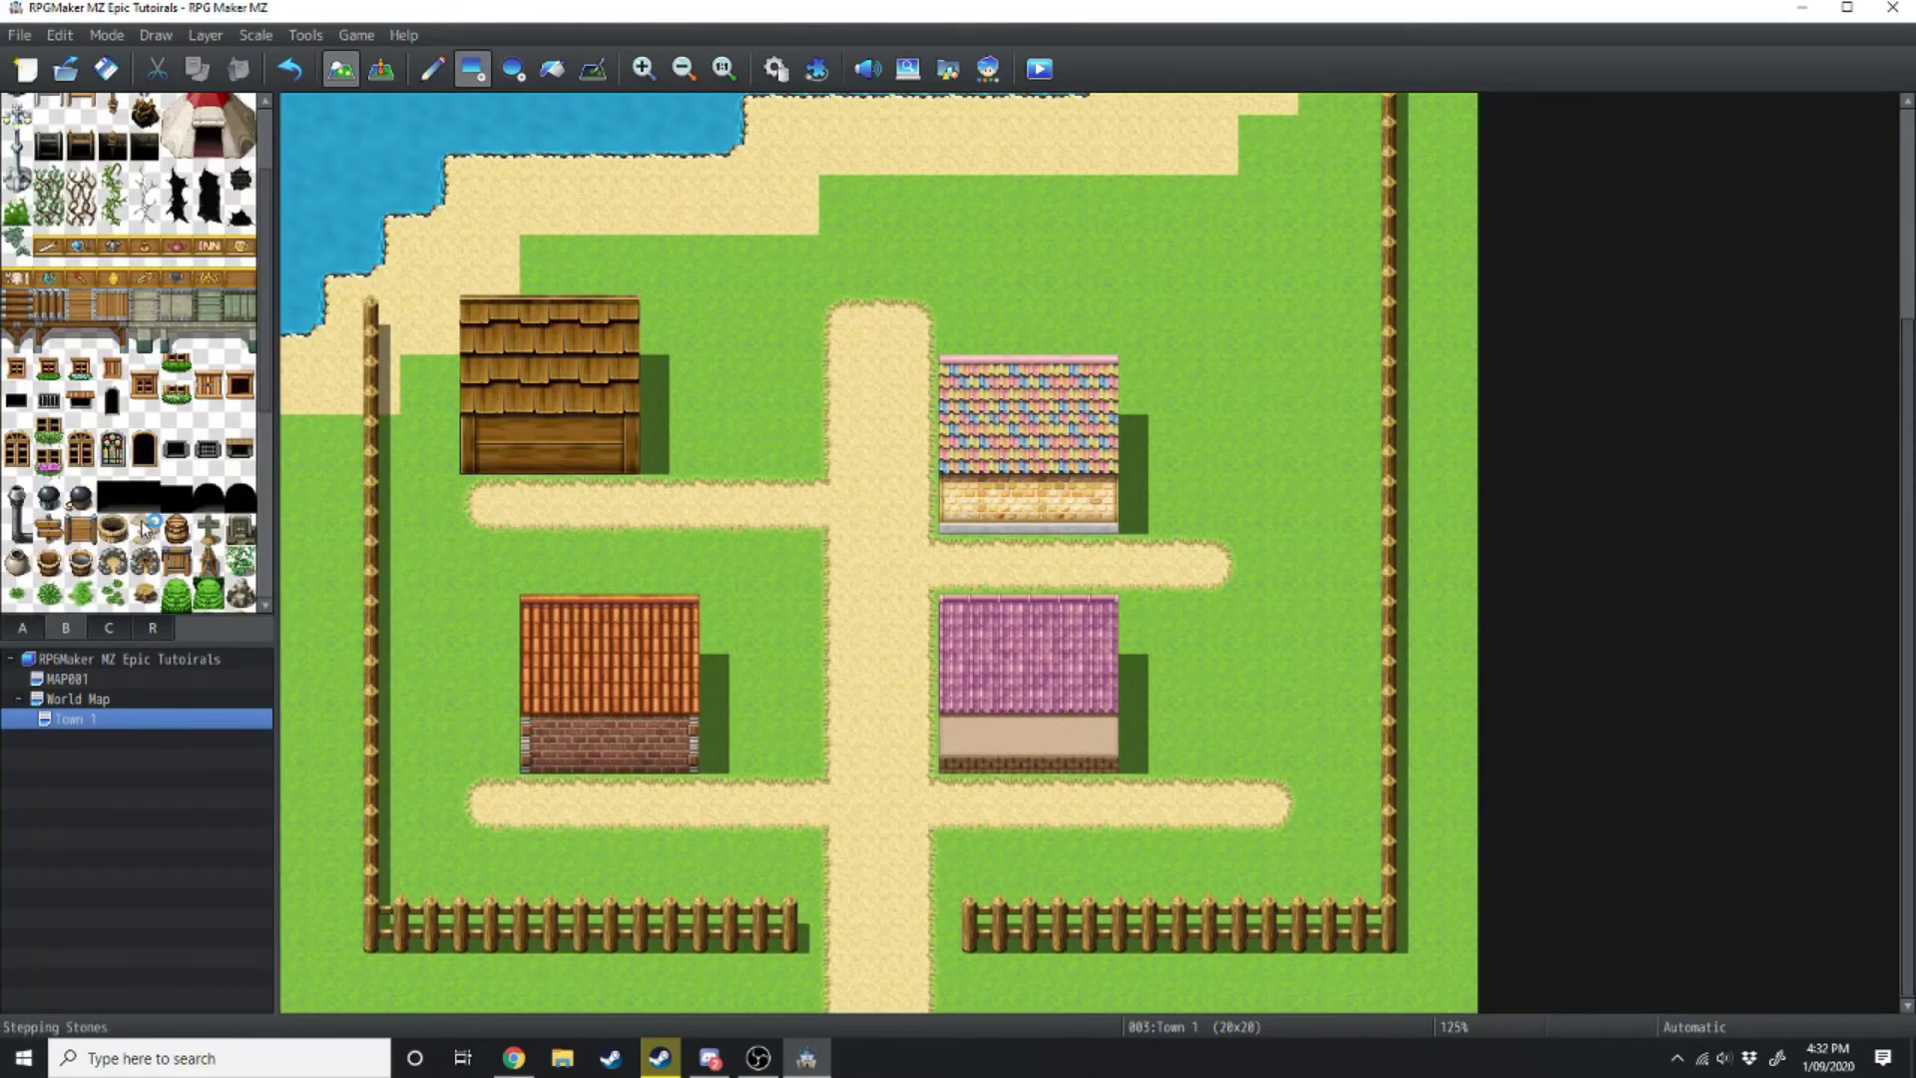
Add doorways to the wooden, orange and multicoloured houses
click(157, 495)
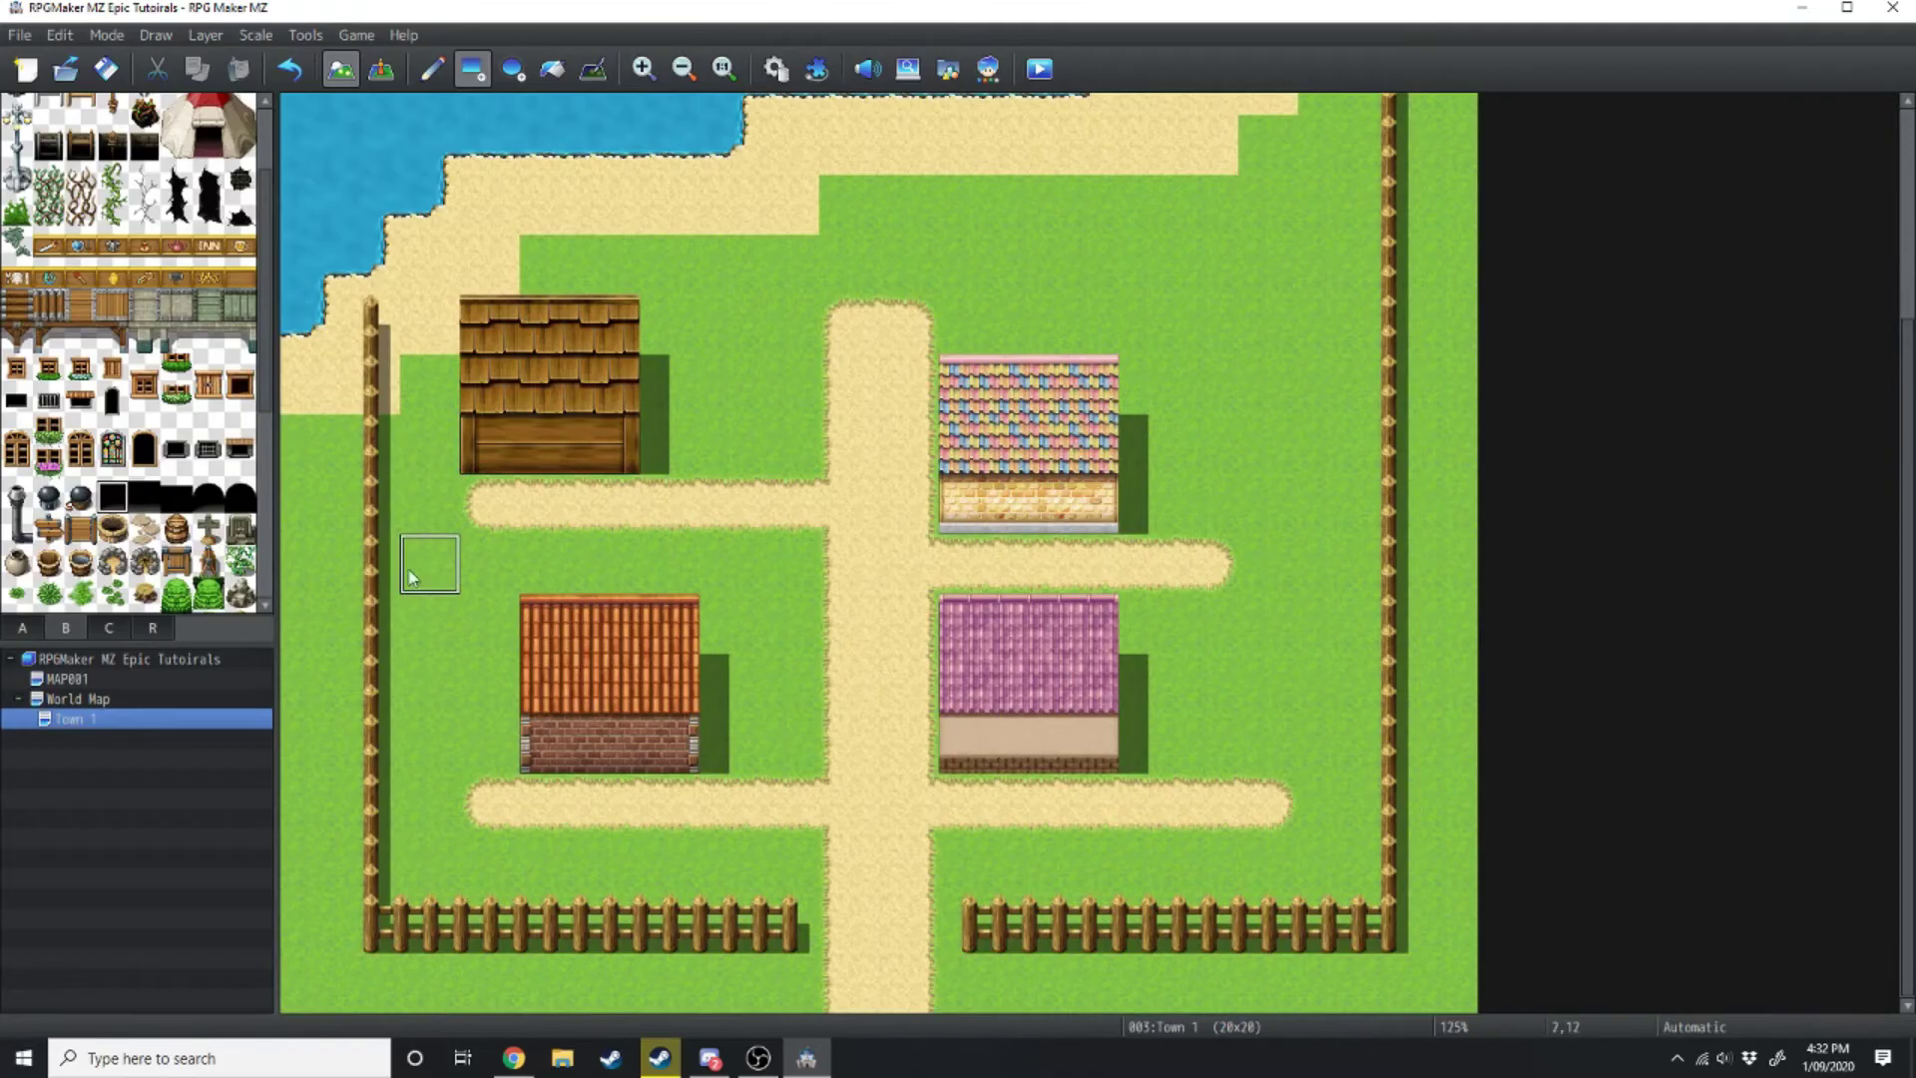
click(547, 466)
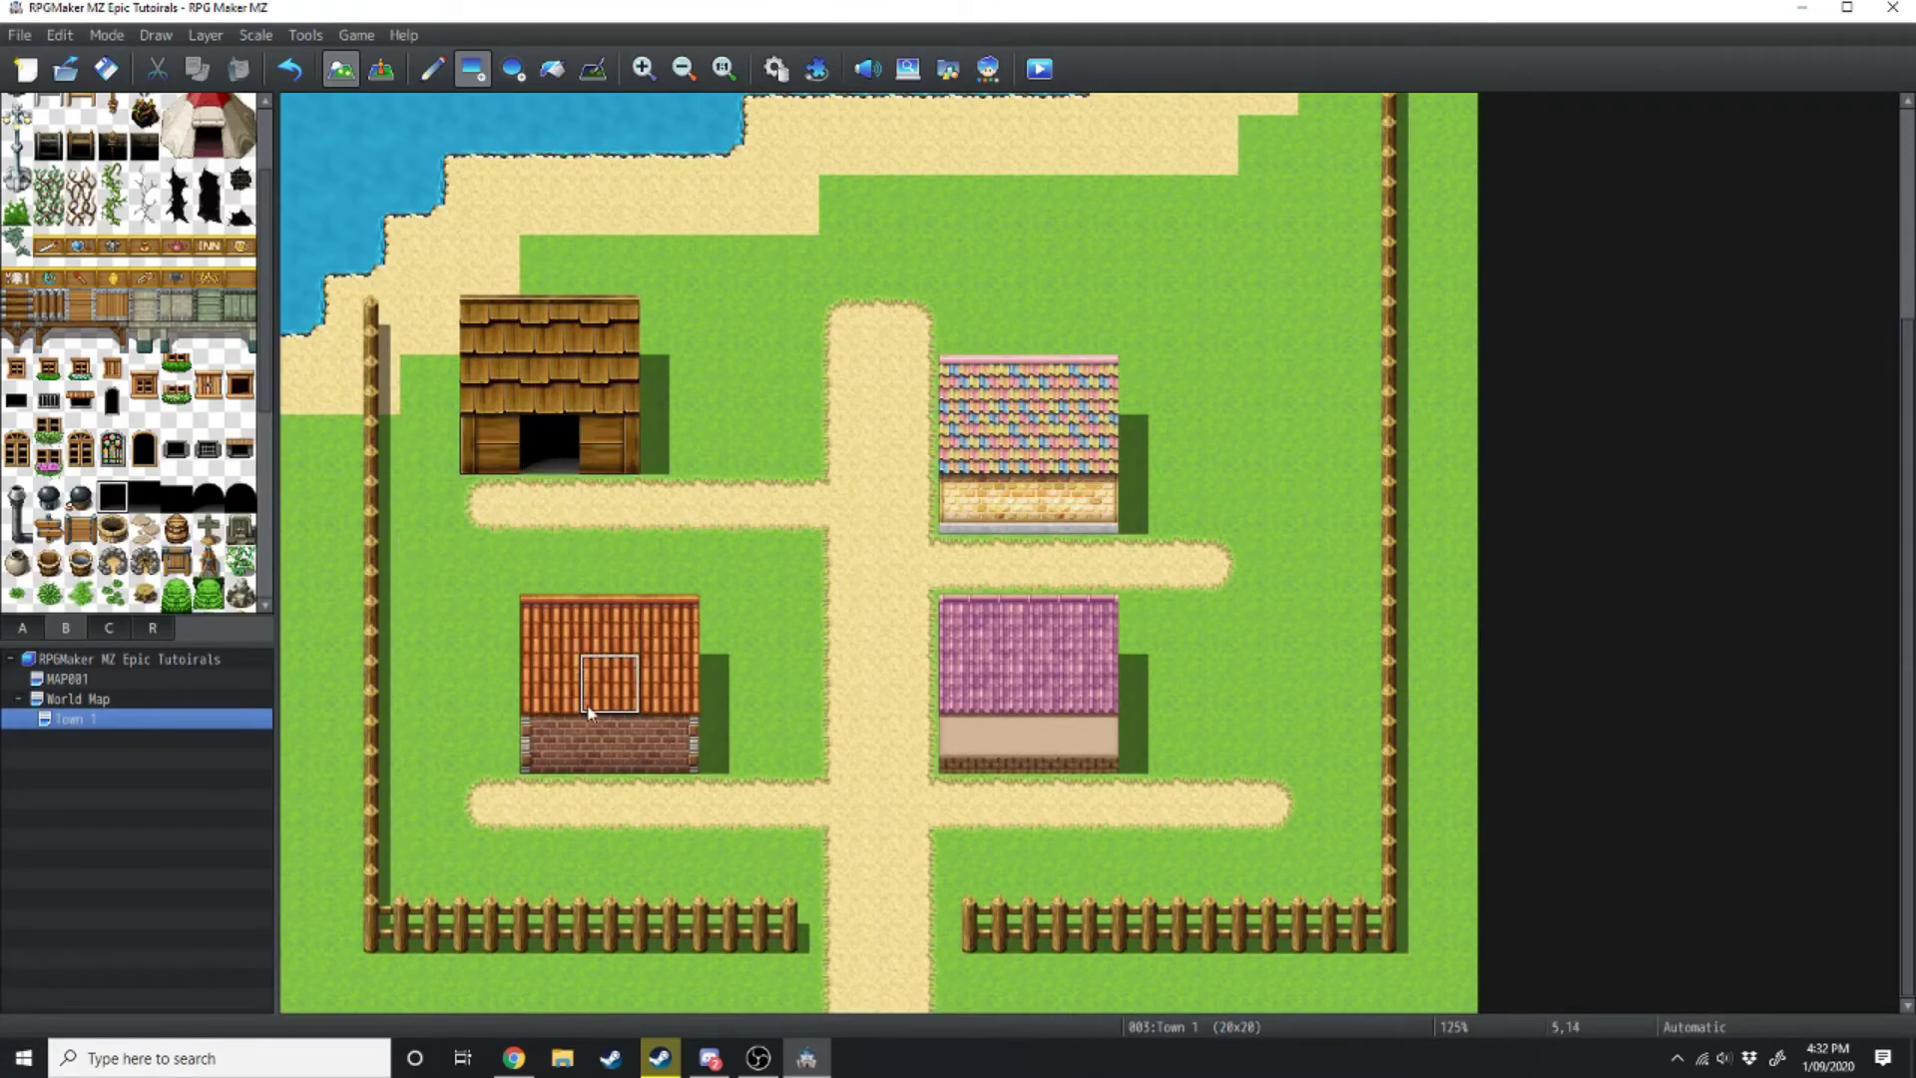
click(609, 758)
click(1028, 504)
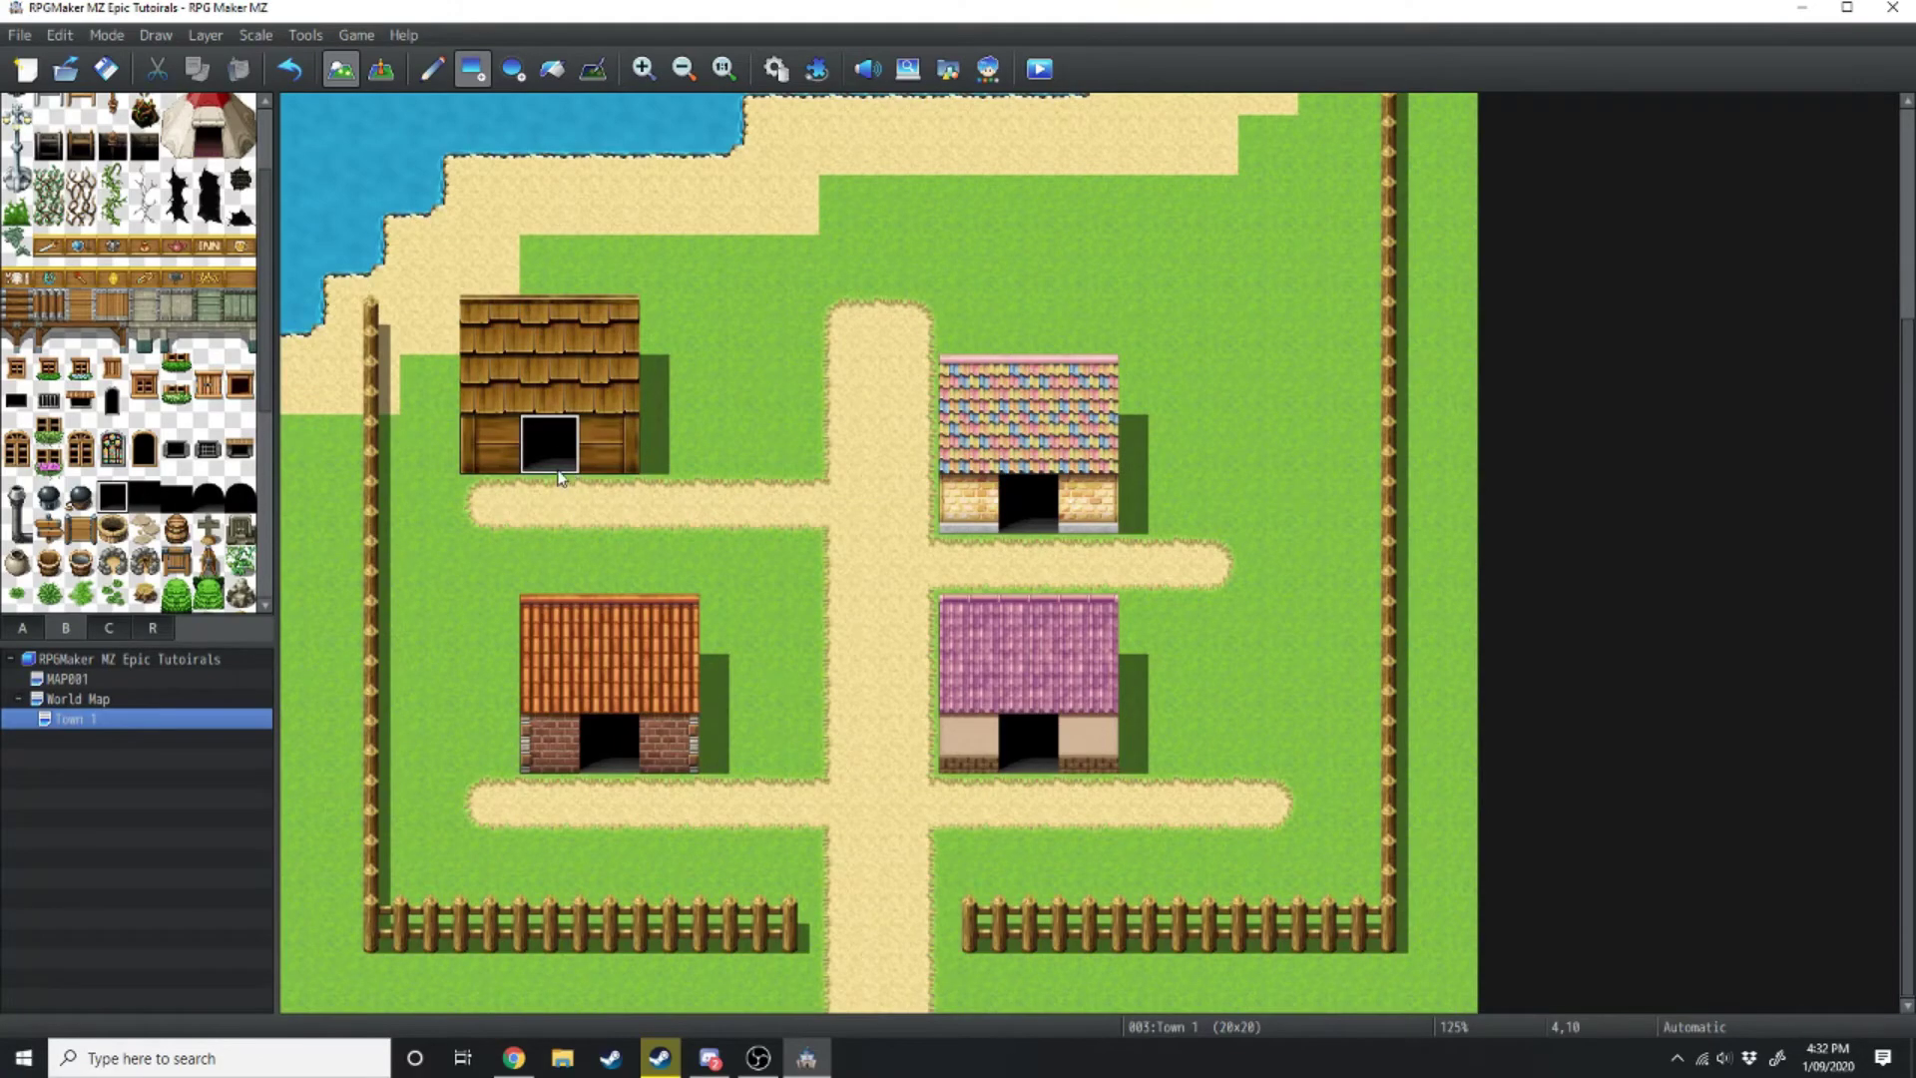
Add windows to every house wall, removing a stray one from the pink roof
click(80, 370)
click(548, 743)
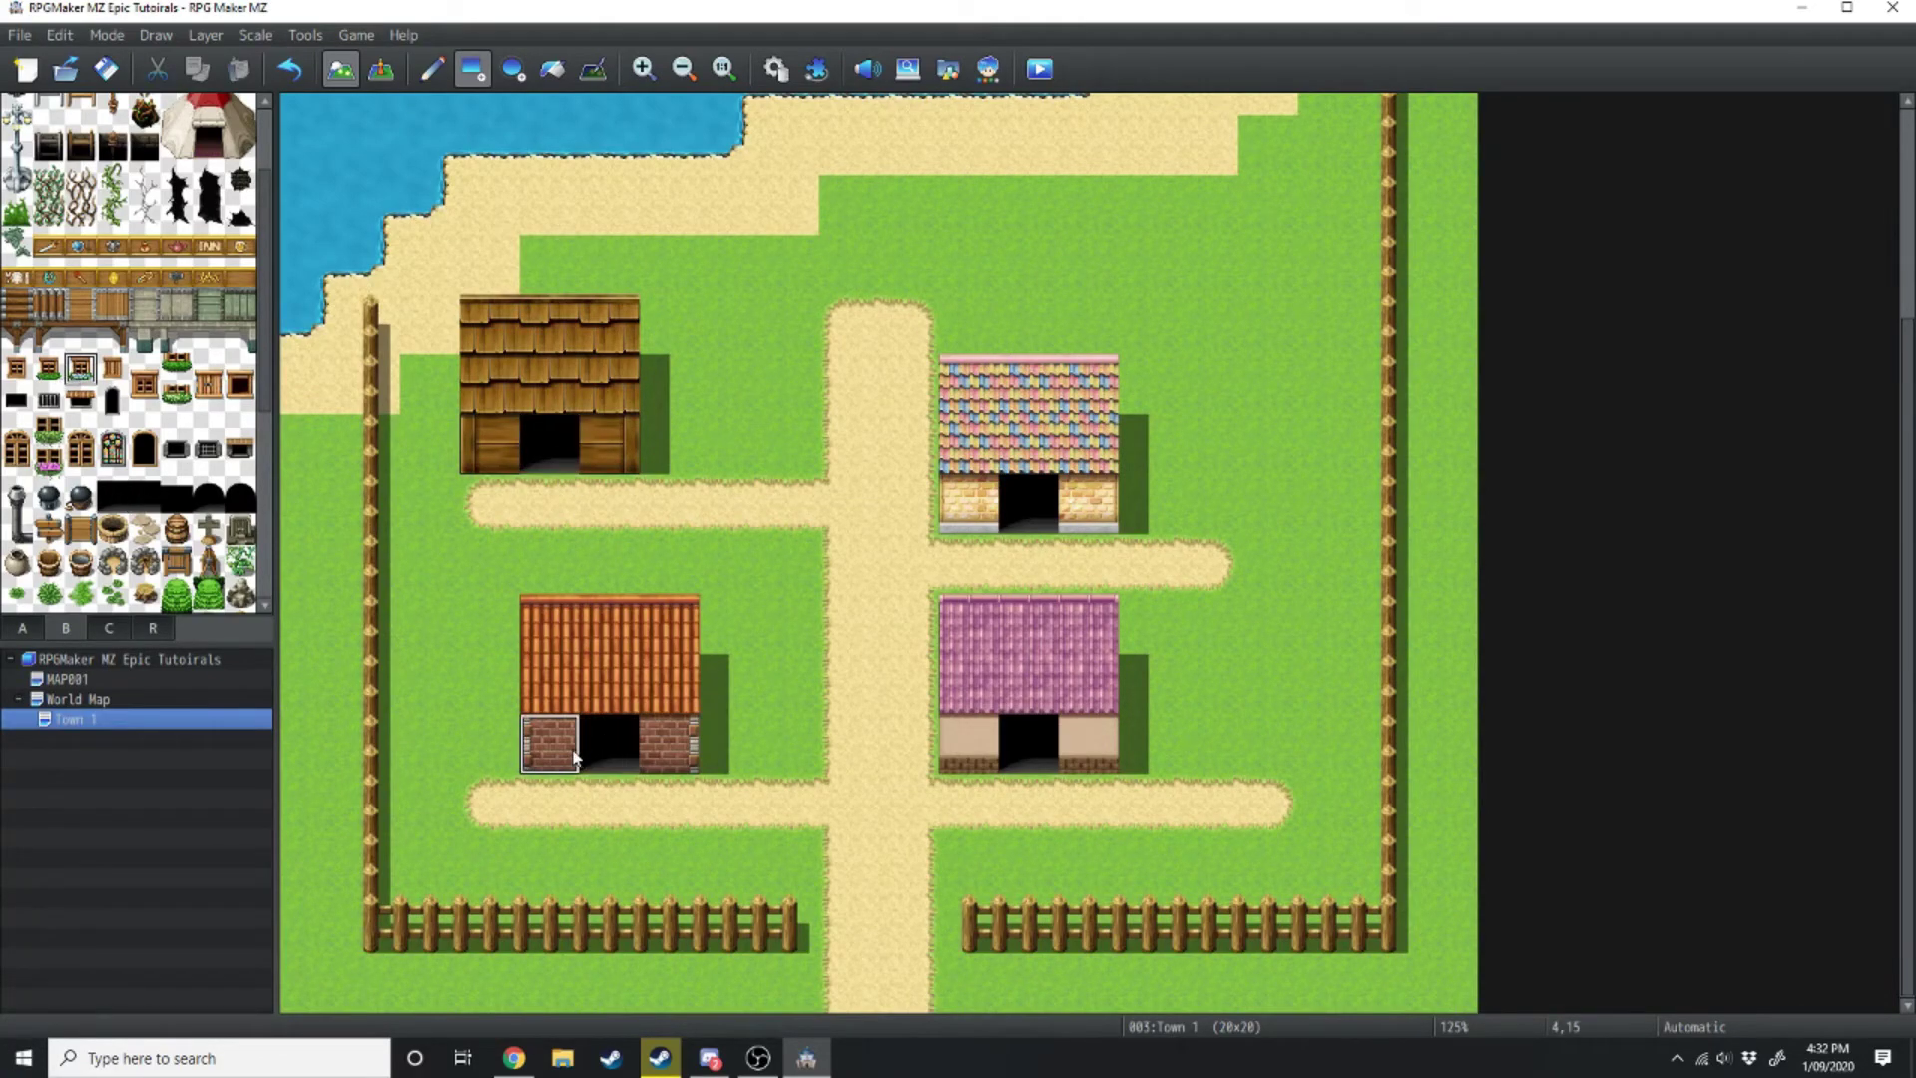
click(668, 744)
click(490, 444)
click(609, 444)
click(968, 504)
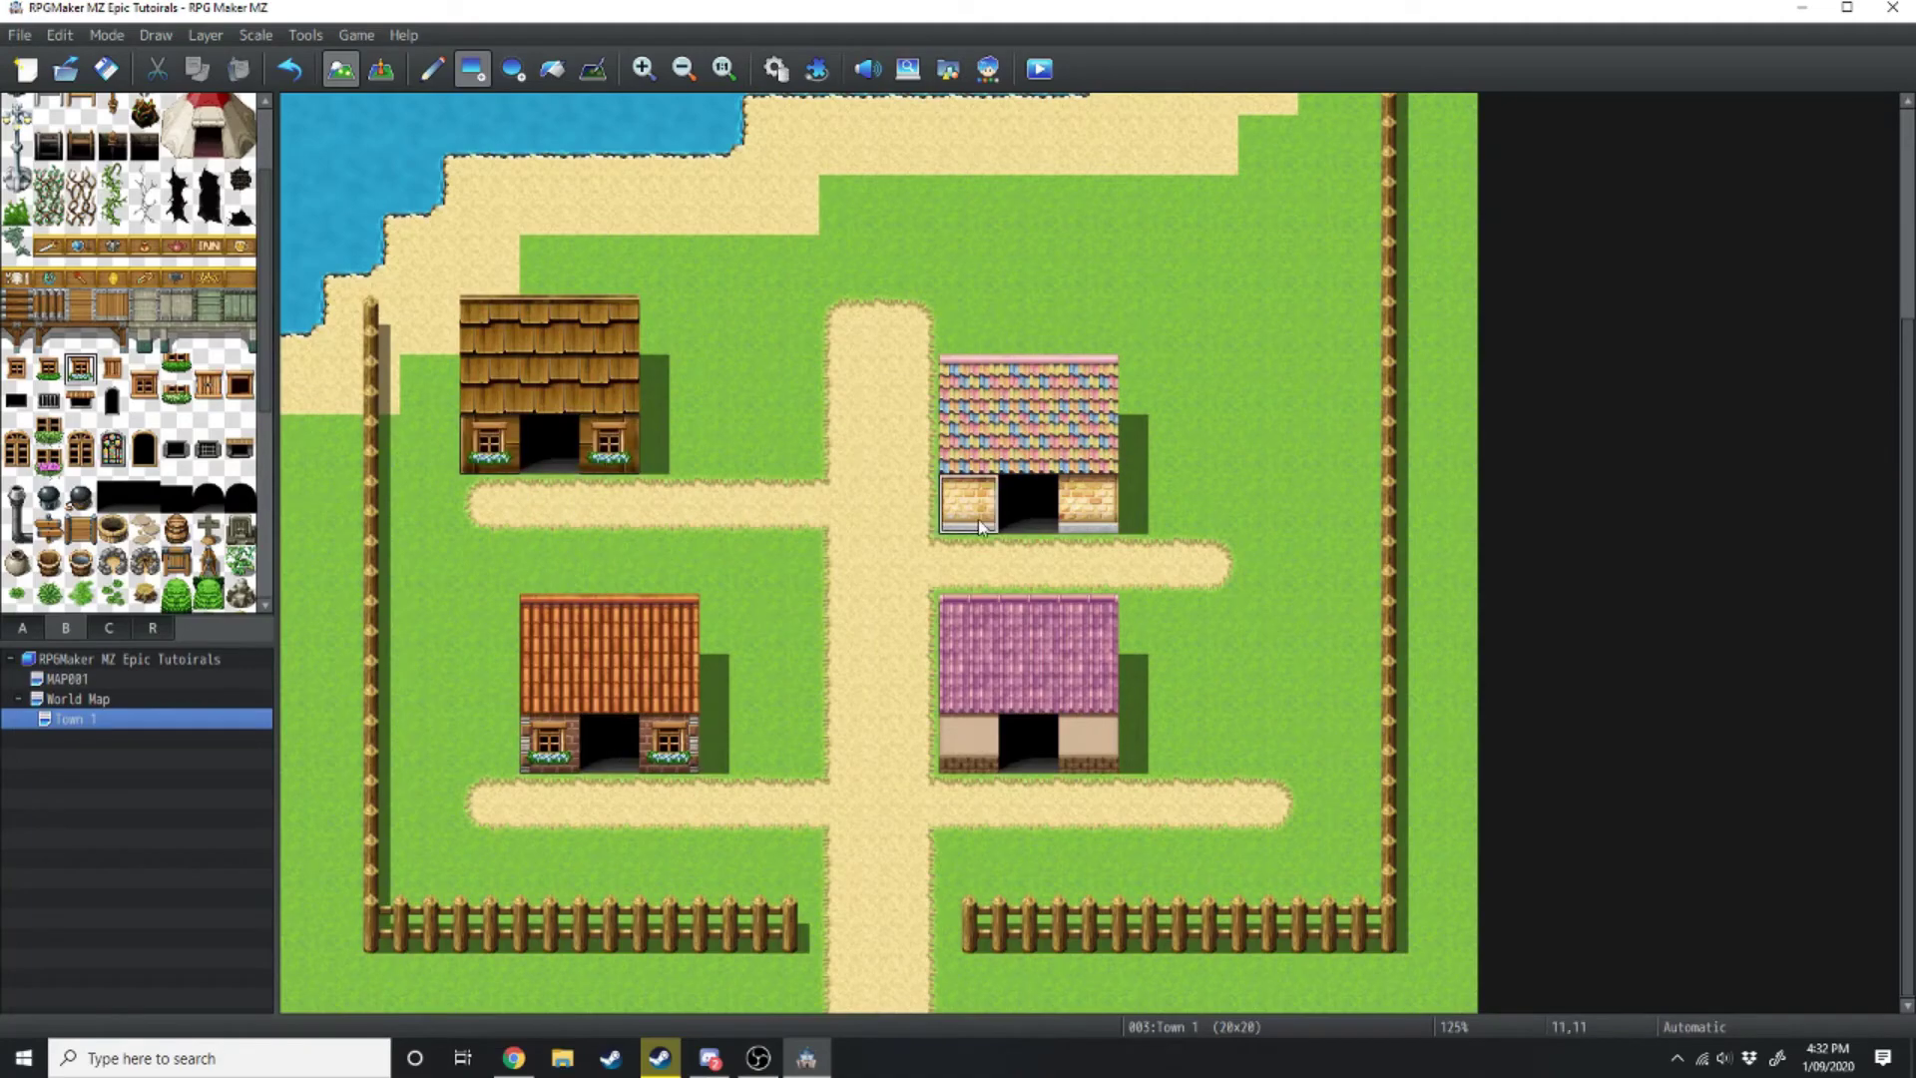
click(1088, 504)
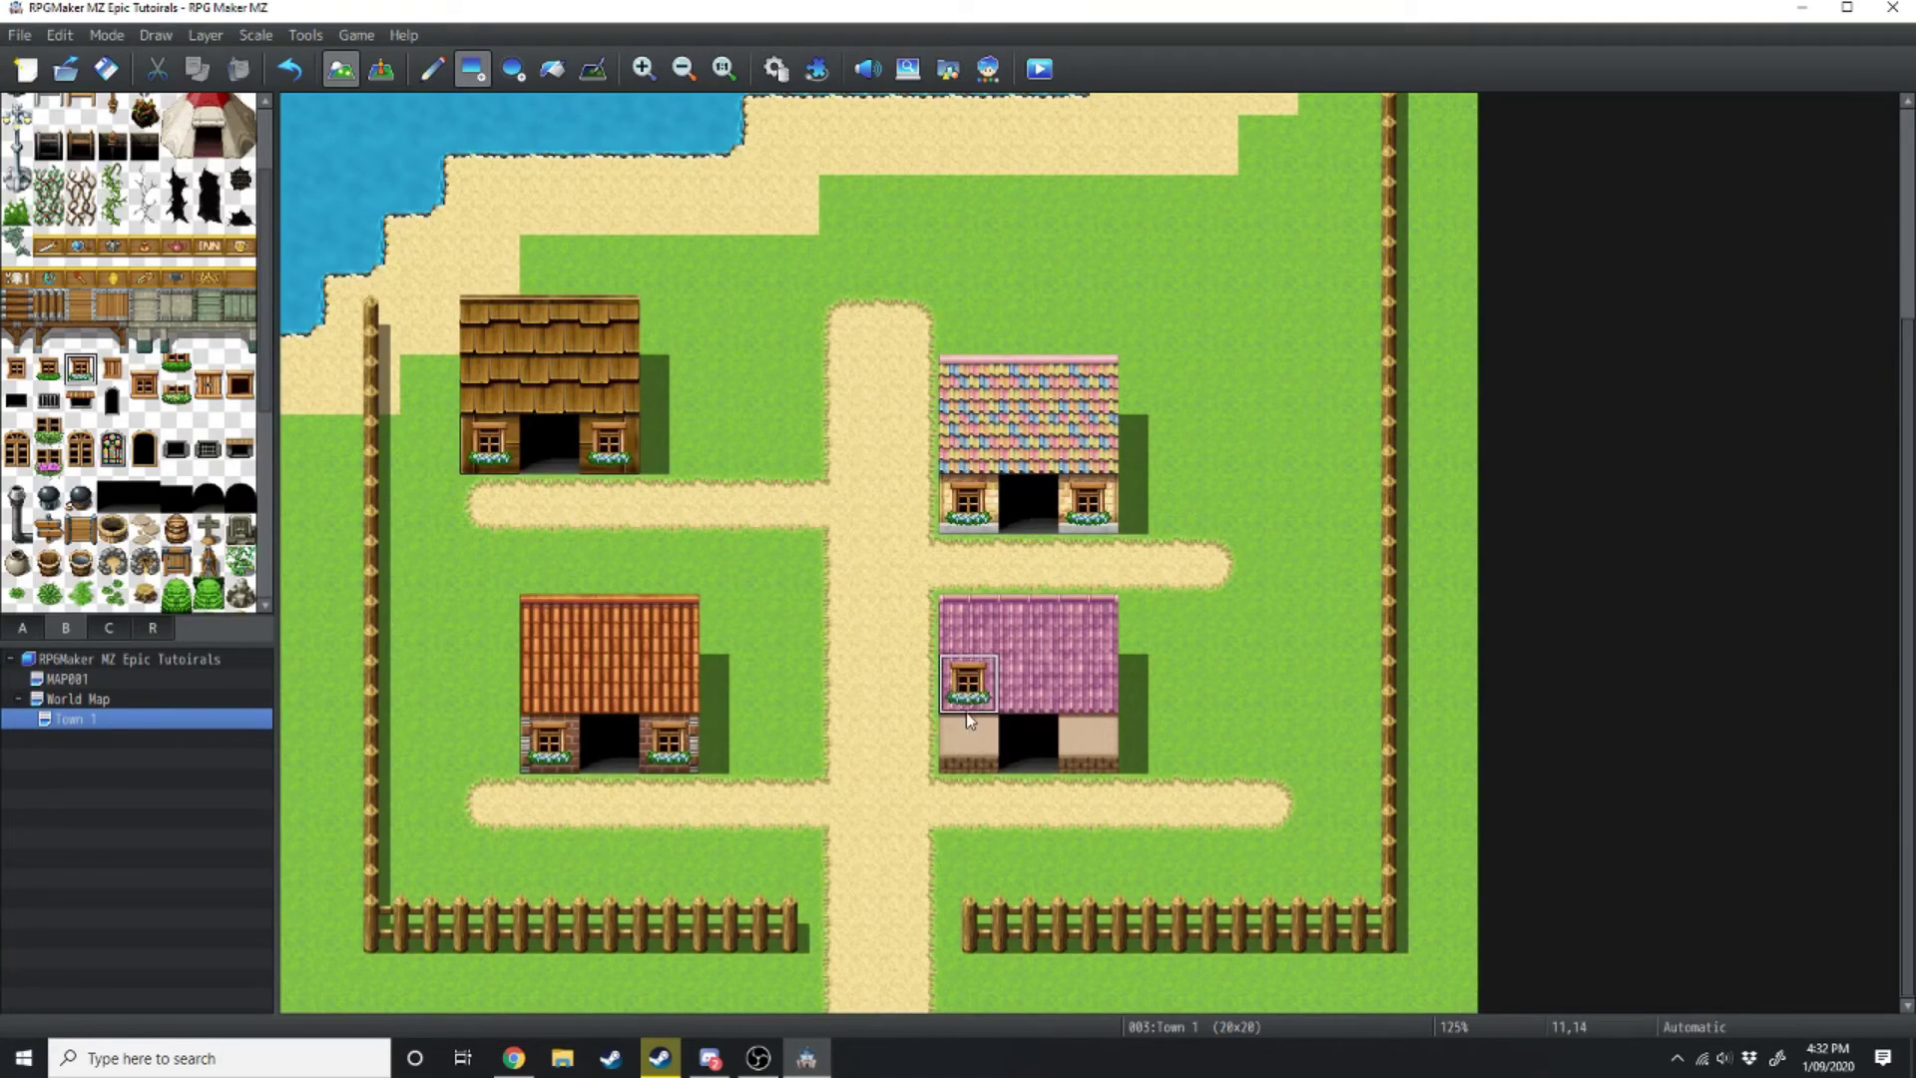
key(super+x)
key(Escape)
key(ctrl+z)
click(968, 743)
click(1087, 744)
scroll(135, 434, up, 3)
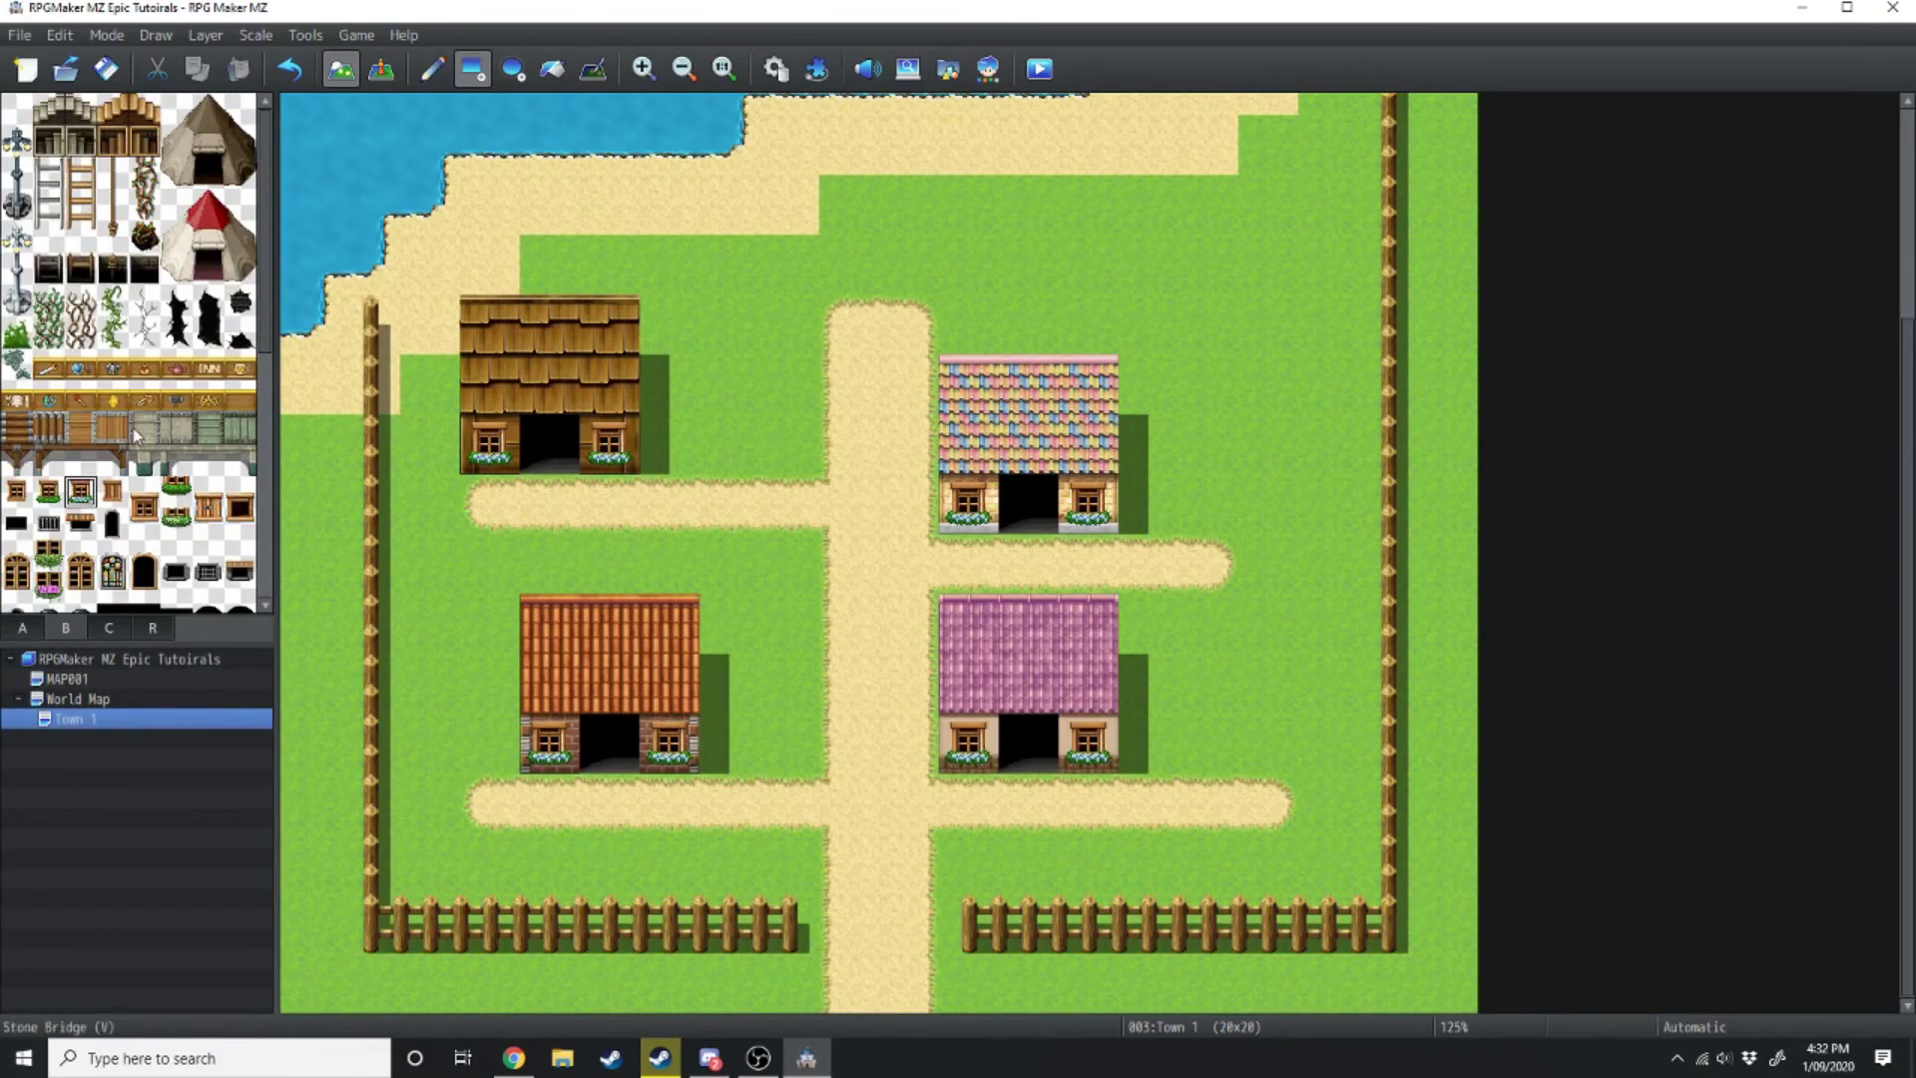
Hang the sack shop sign, INN sign and armour sign above three house doors
click(155, 375)
click(549, 385)
click(210, 372)
click(609, 693)
click(47, 366)
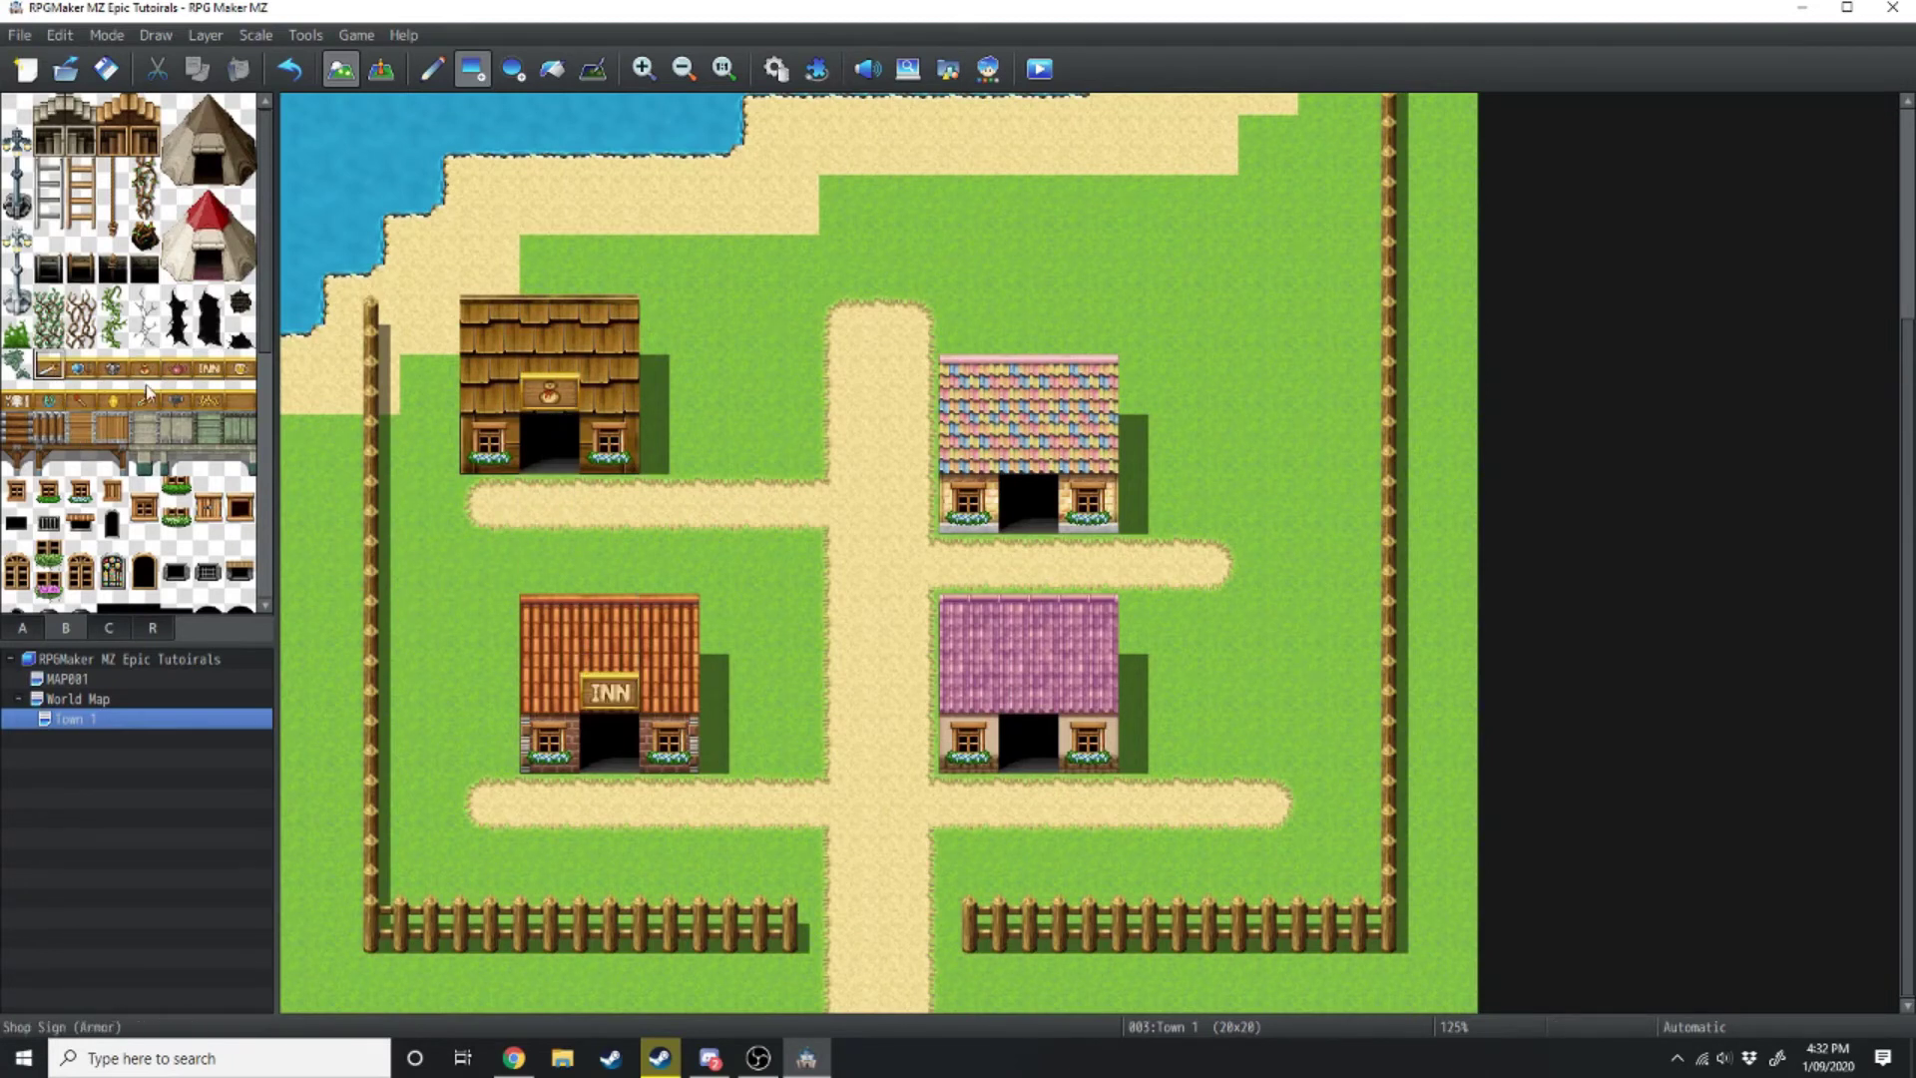
click(1028, 452)
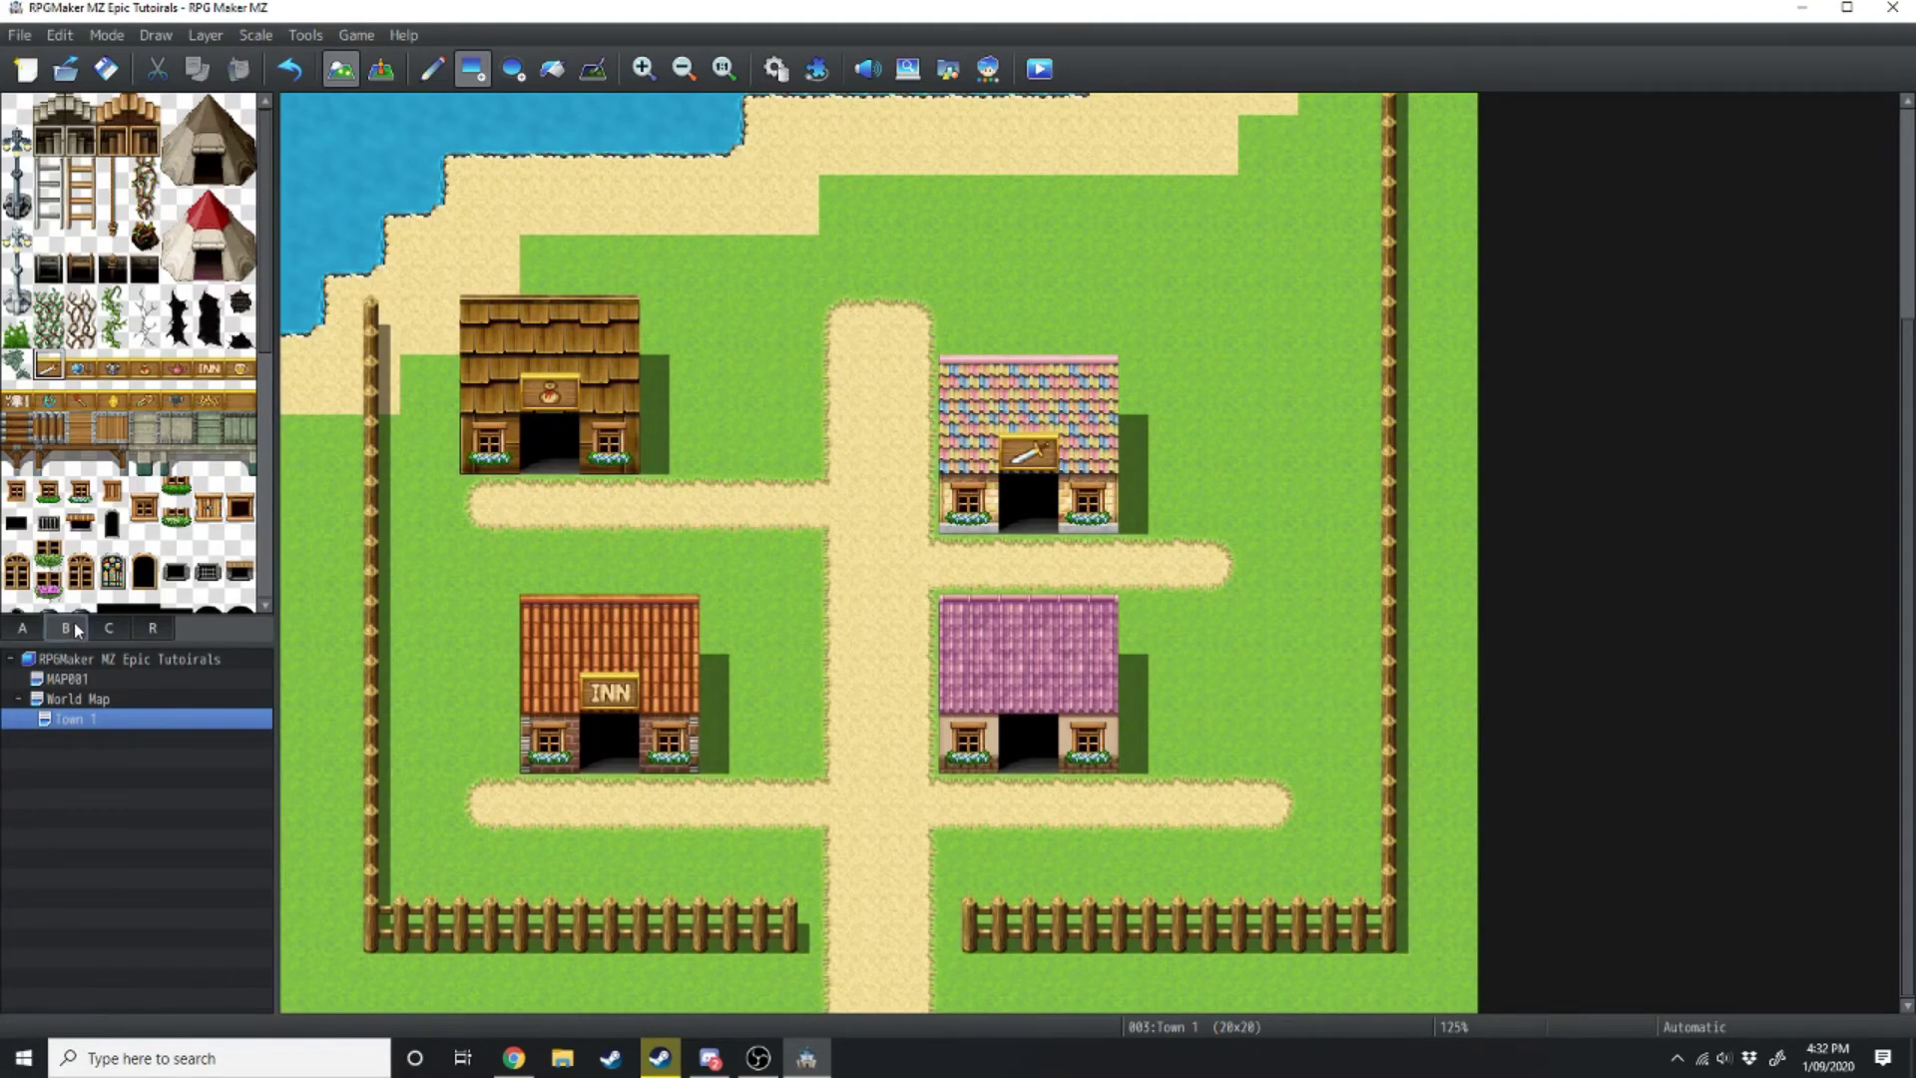
Plant a row of trees down the map's left edge
click(110, 627)
scroll(55, 547, up, 5)
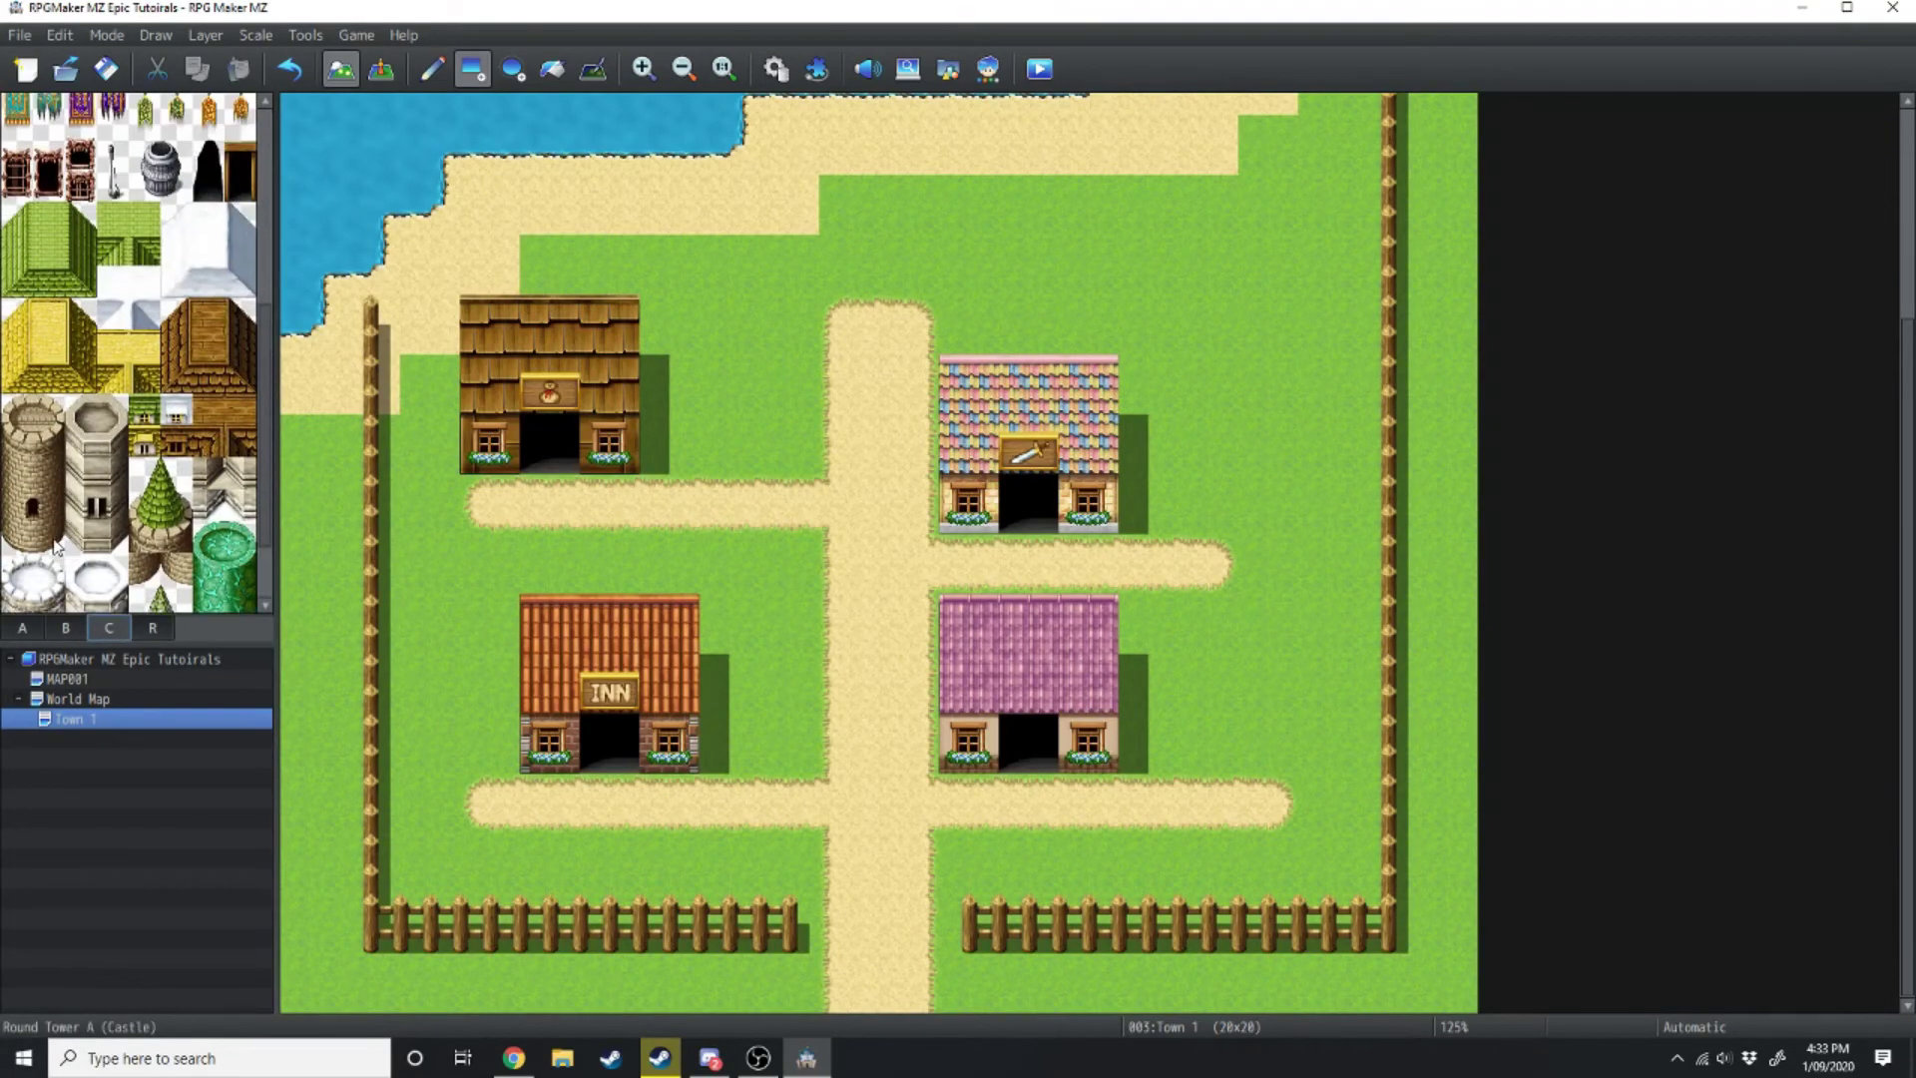
scroll(53, 539, up, 4)
click(16, 461)
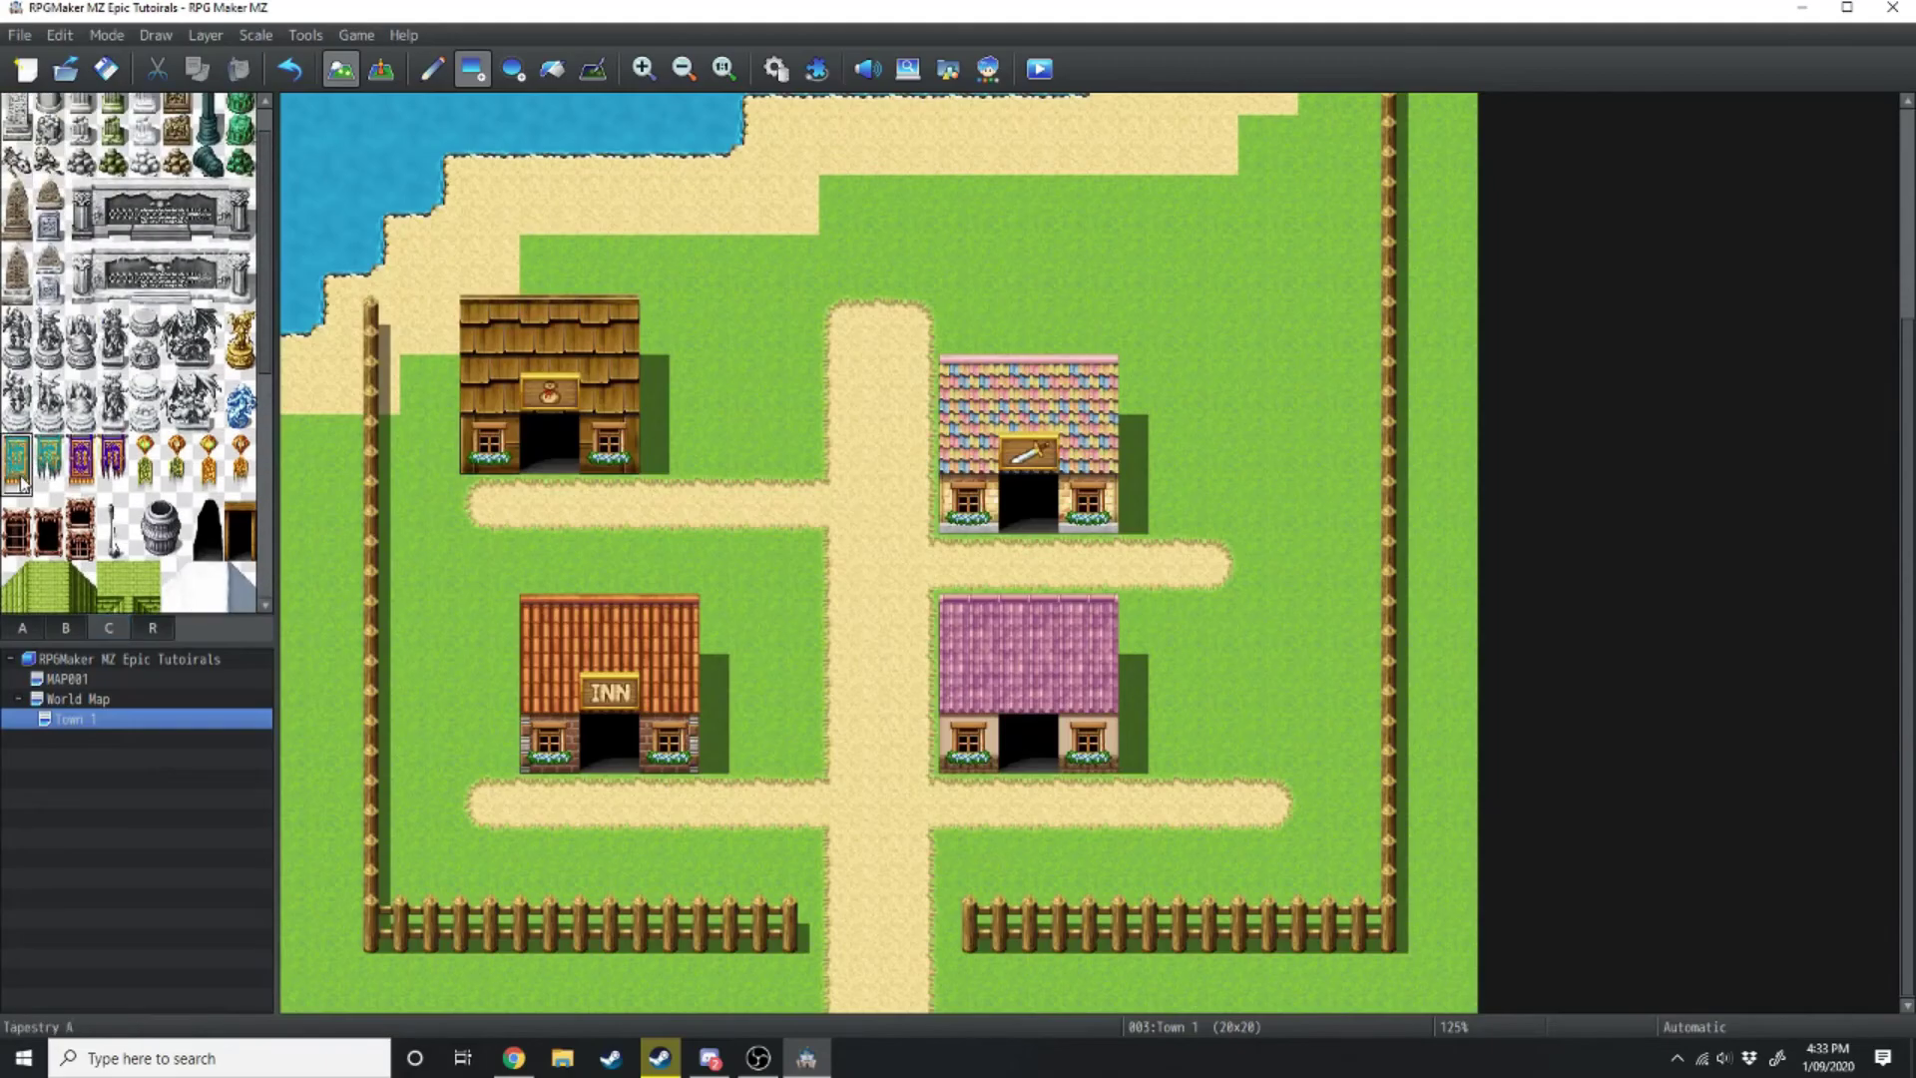
scroll(62, 493, down, 5)
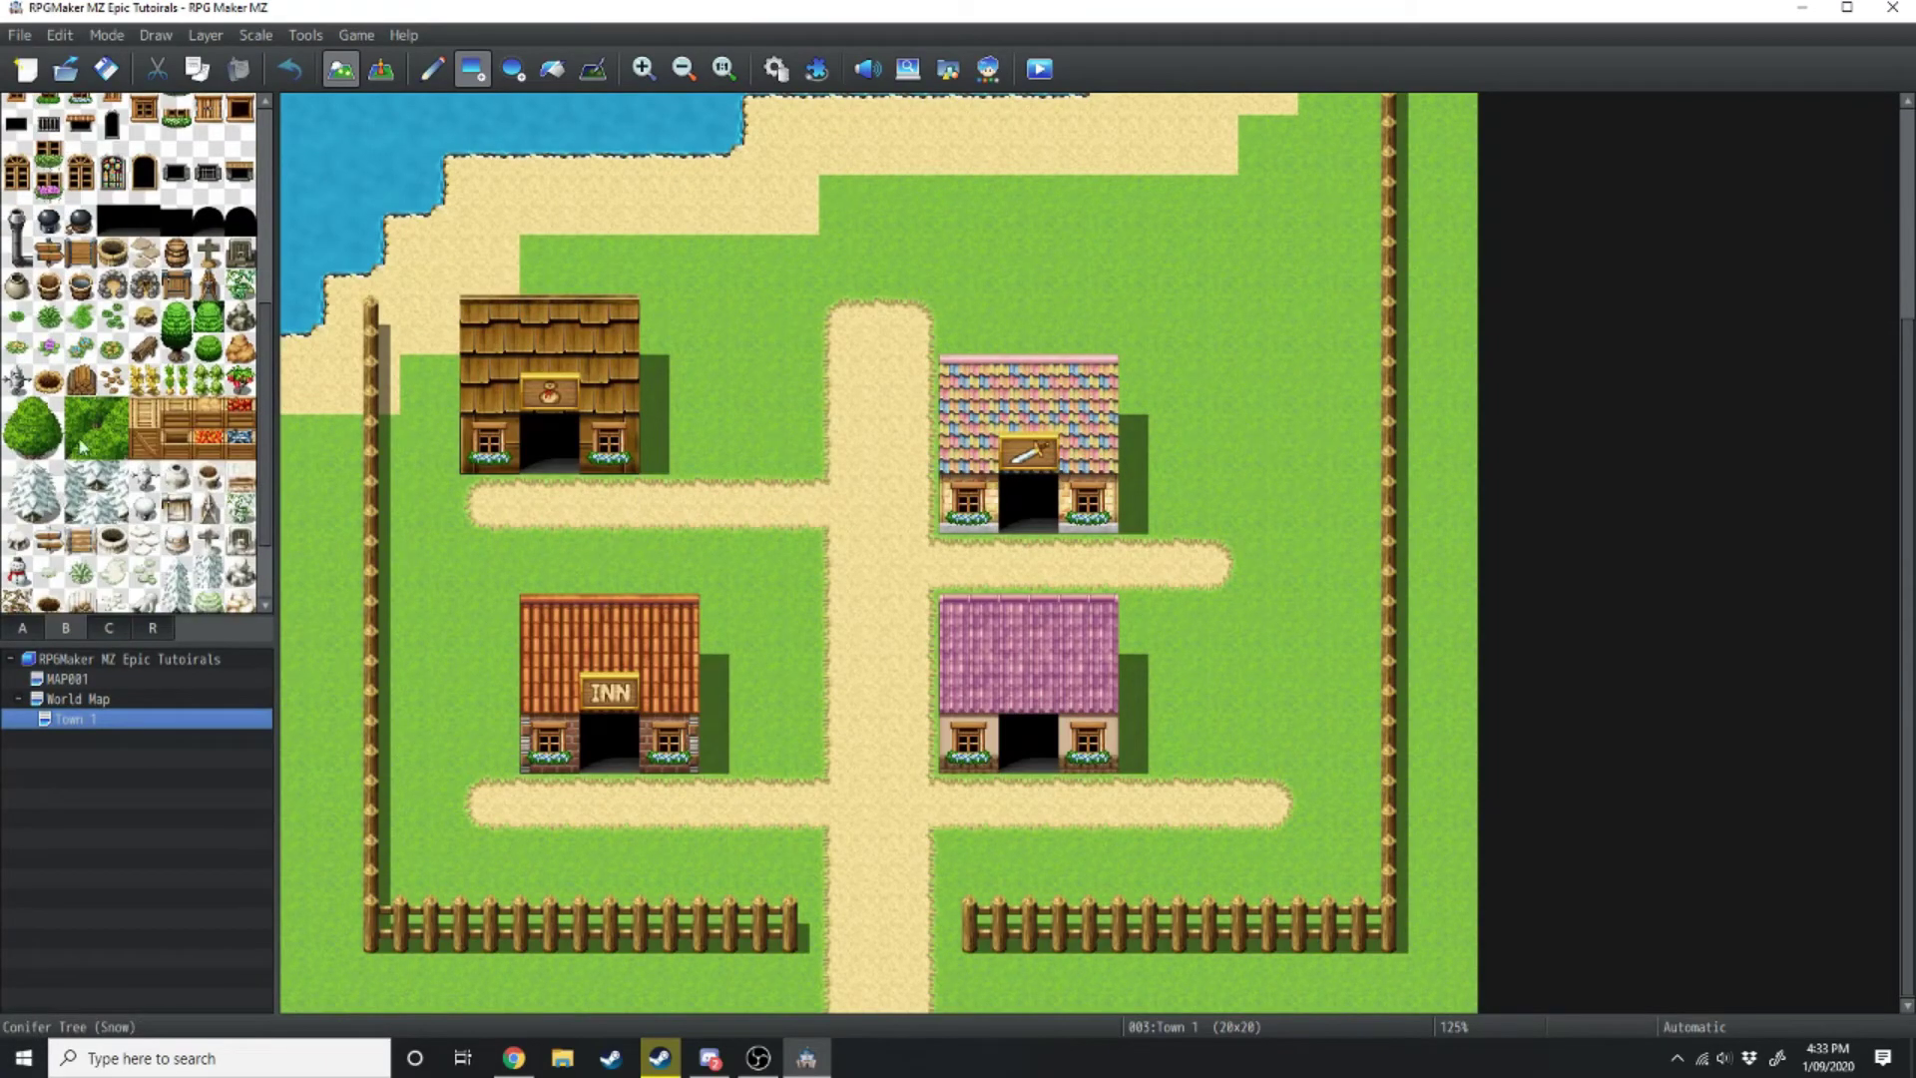
drag(47, 418, 47, 447)
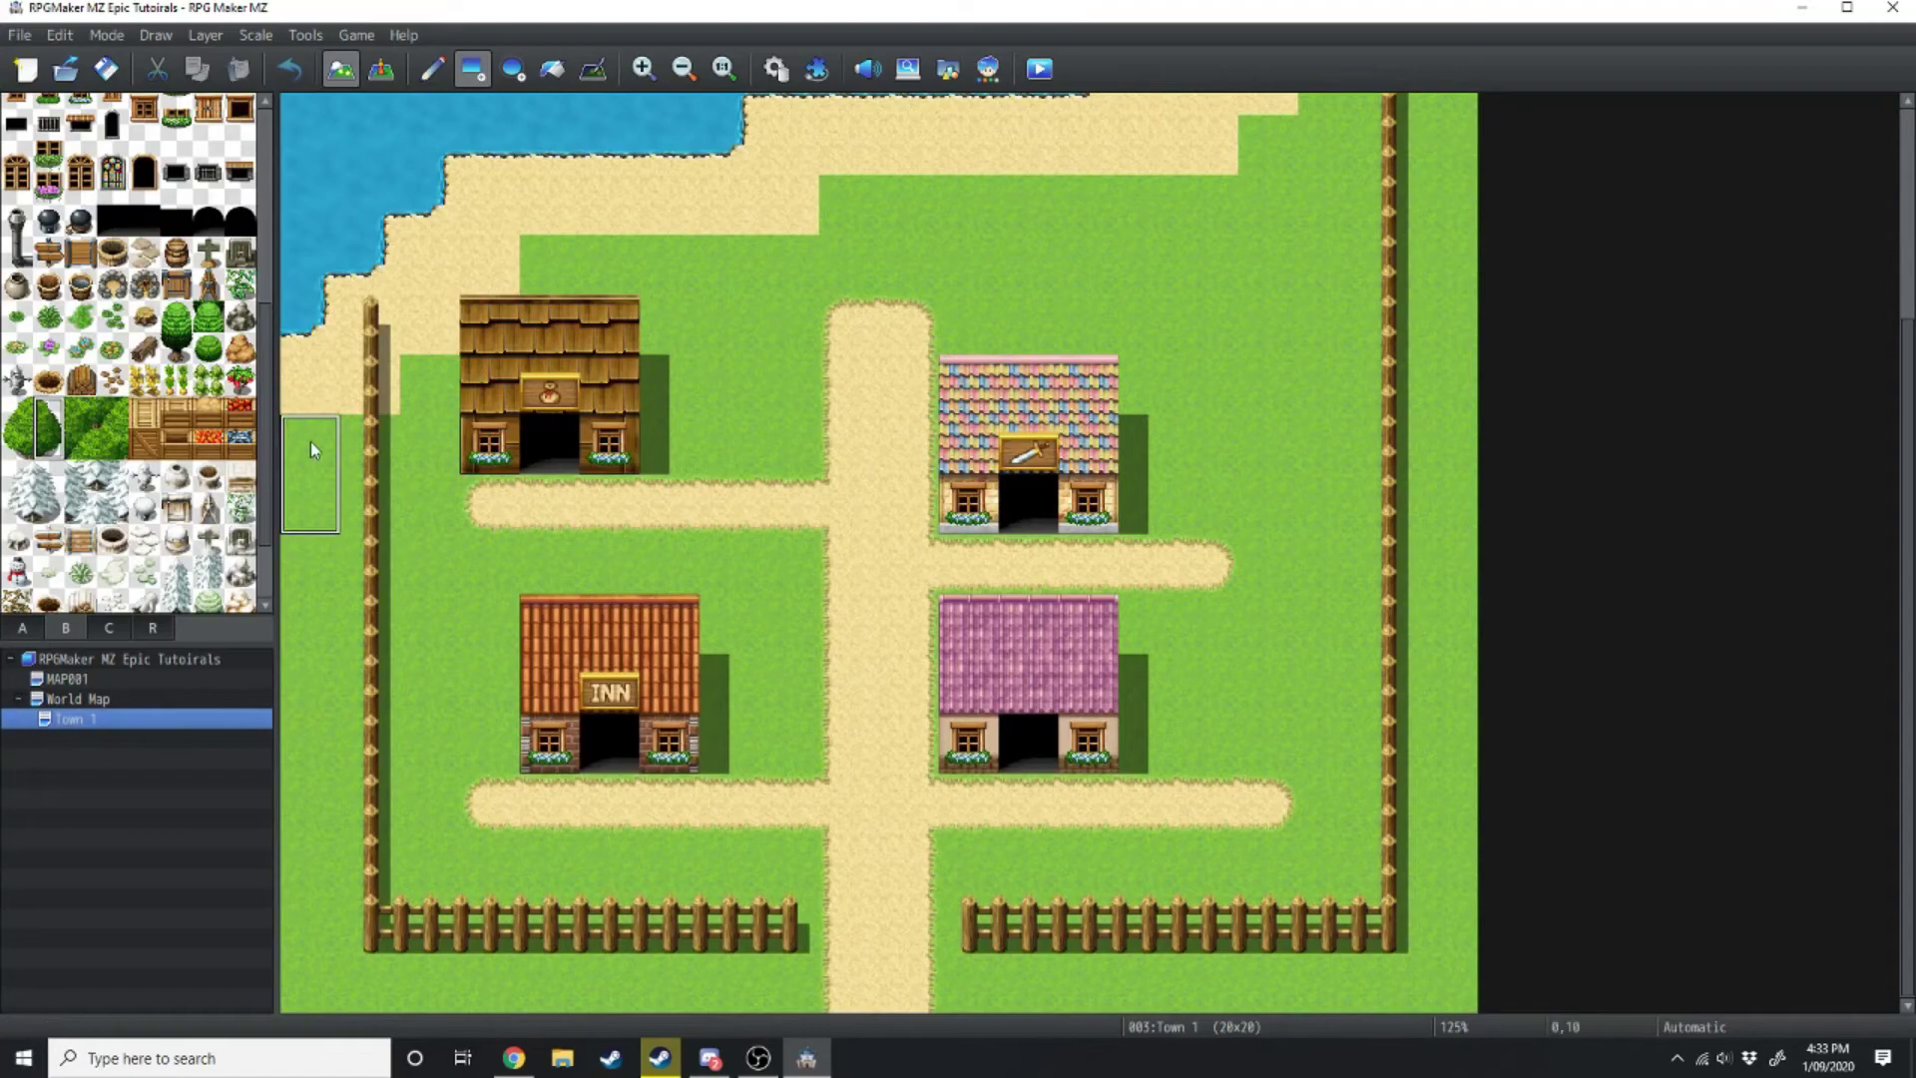
mouse_move(314, 389)
mouse_down()
mouse_move(292, 887)
mouse_move(309, 958)
mouse_up()
Stamp large trees along the right fence and across the town
drag(18, 414, 48, 444)
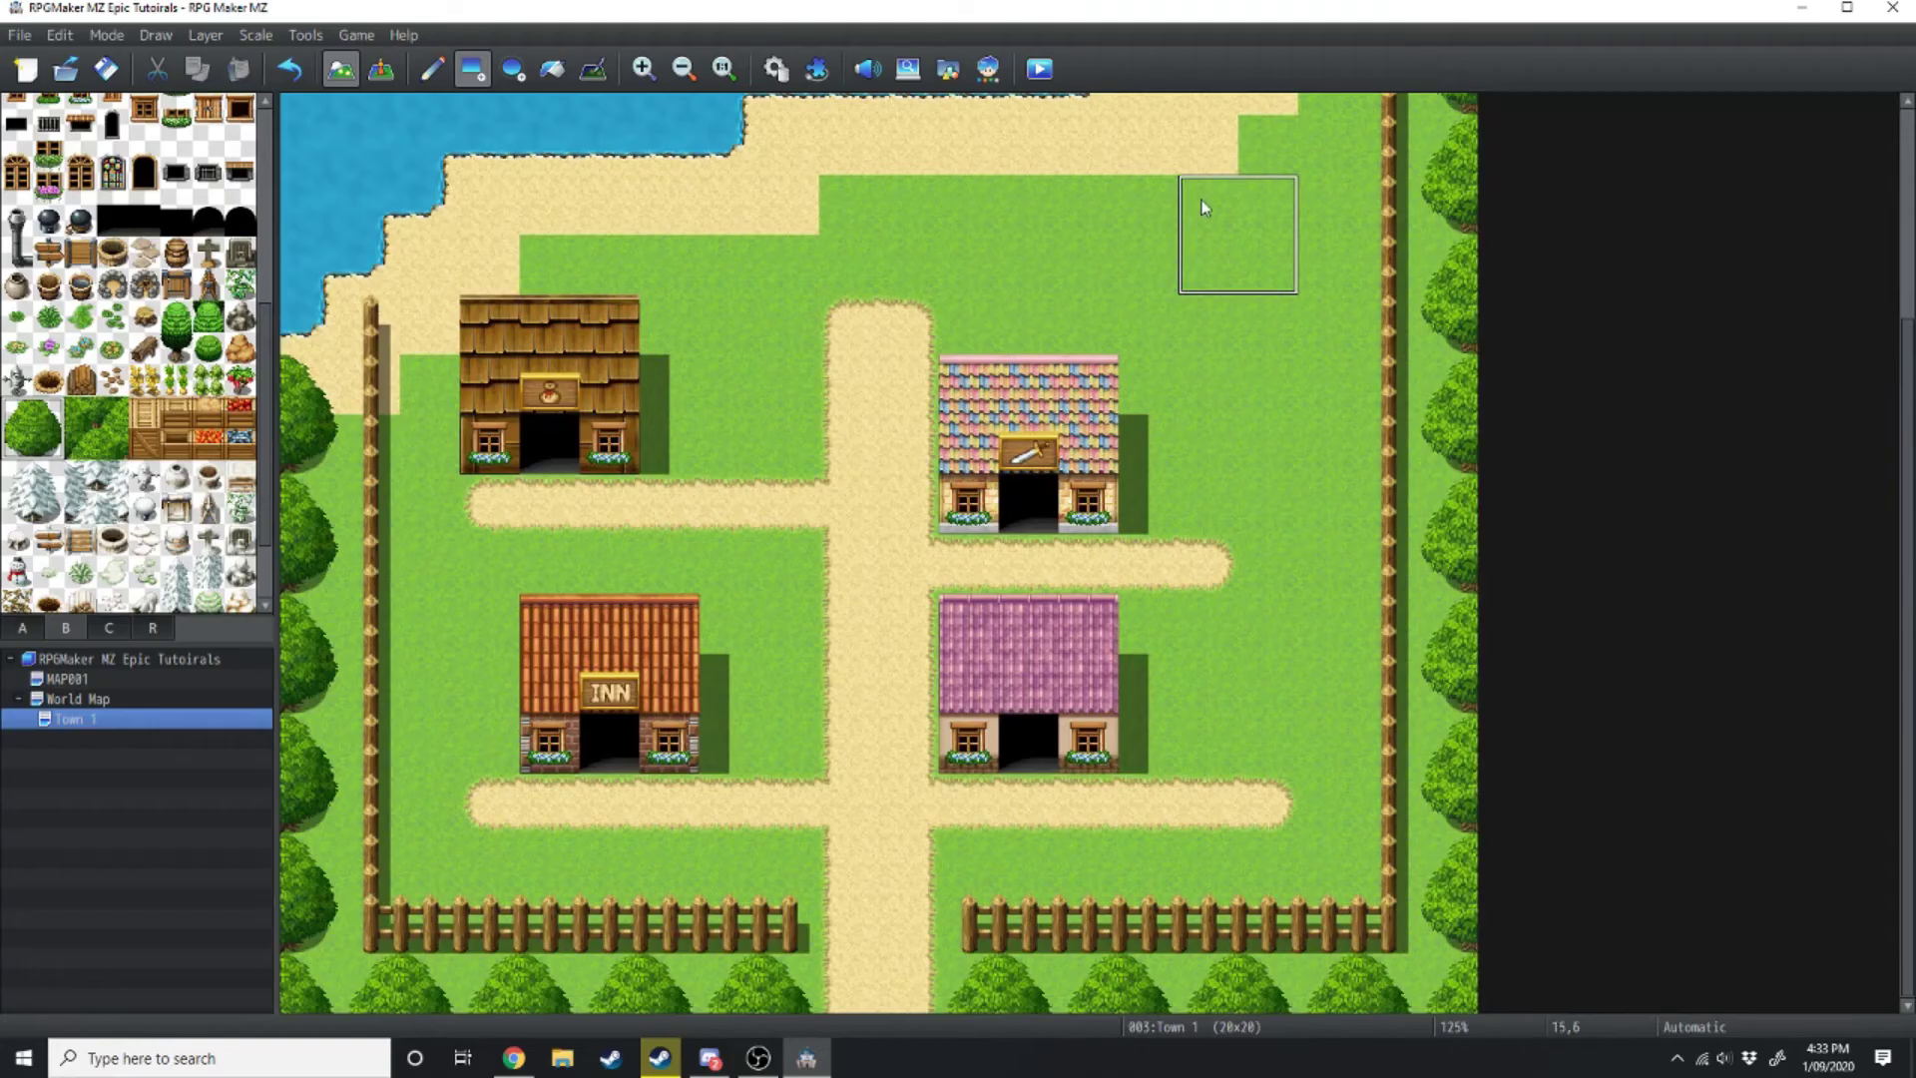
click(1124, 164)
click(432, 67)
click(1260, 264)
click(1197, 379)
click(1257, 499)
click(718, 499)
click(419, 559)
click(659, 259)
click(838, 140)
Scatter four bushes and several purple flowers over the grass
click(17, 317)
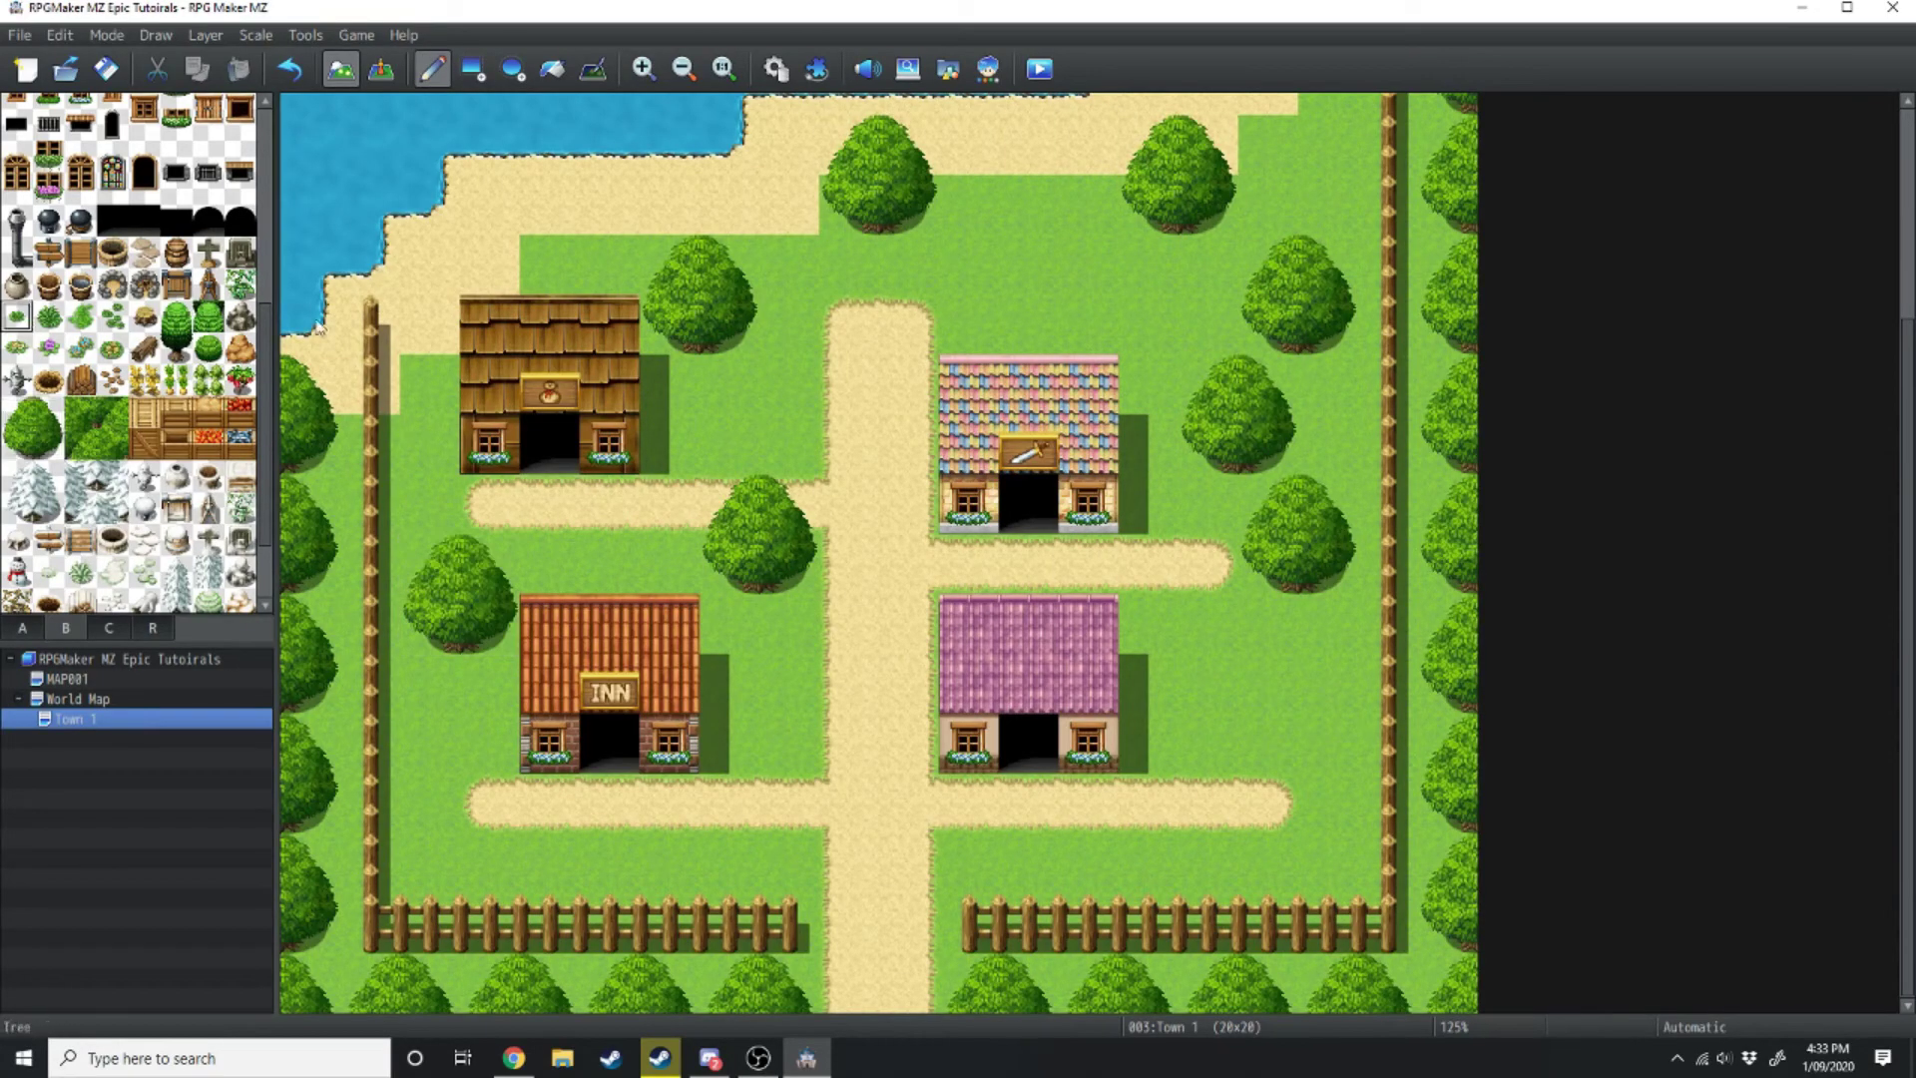
click(1148, 324)
click(1266, 624)
click(1088, 863)
click(608, 863)
click(48, 347)
click(550, 559)
click(788, 385)
click(1030, 261)
click(1329, 680)
click(1150, 861)
Place a woodpile beside each of the four houses
click(80, 379)
click(669, 445)
click(731, 743)
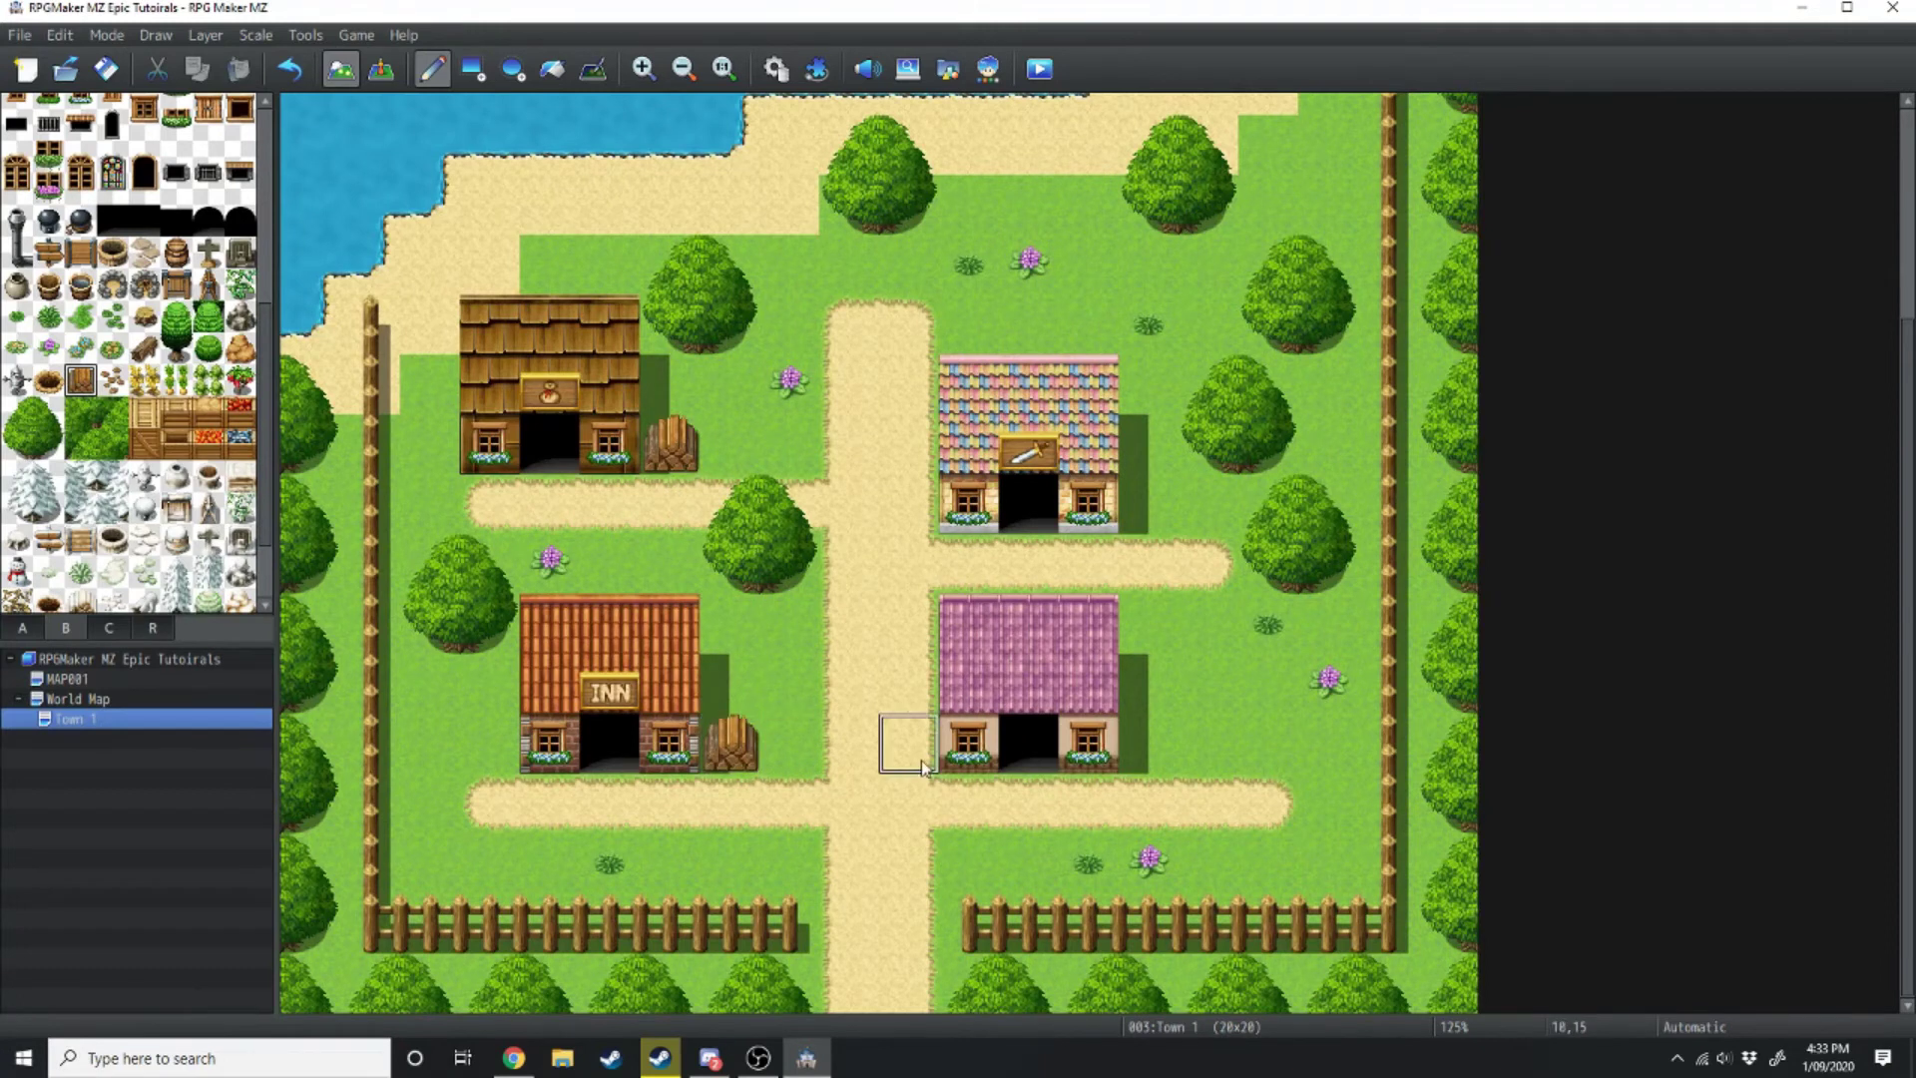
click(1147, 744)
click(1147, 504)
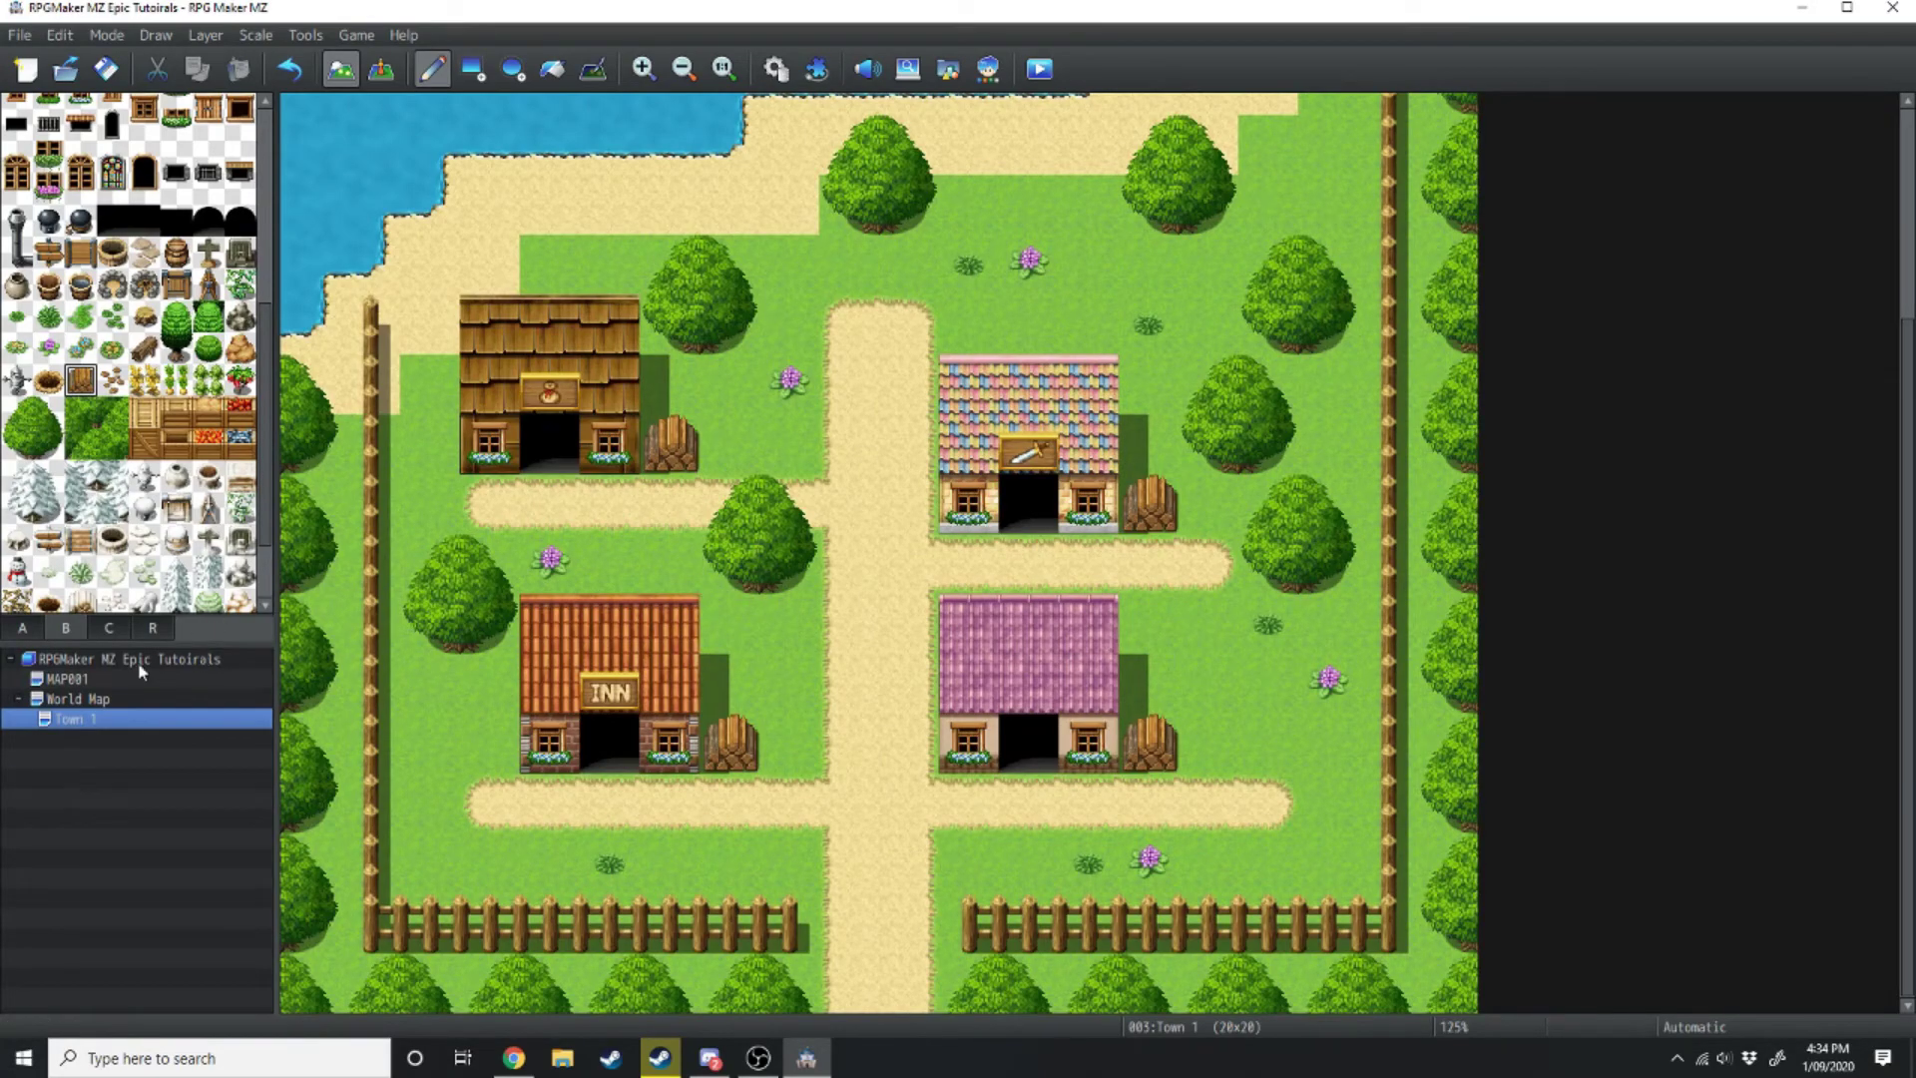
click(127, 699)
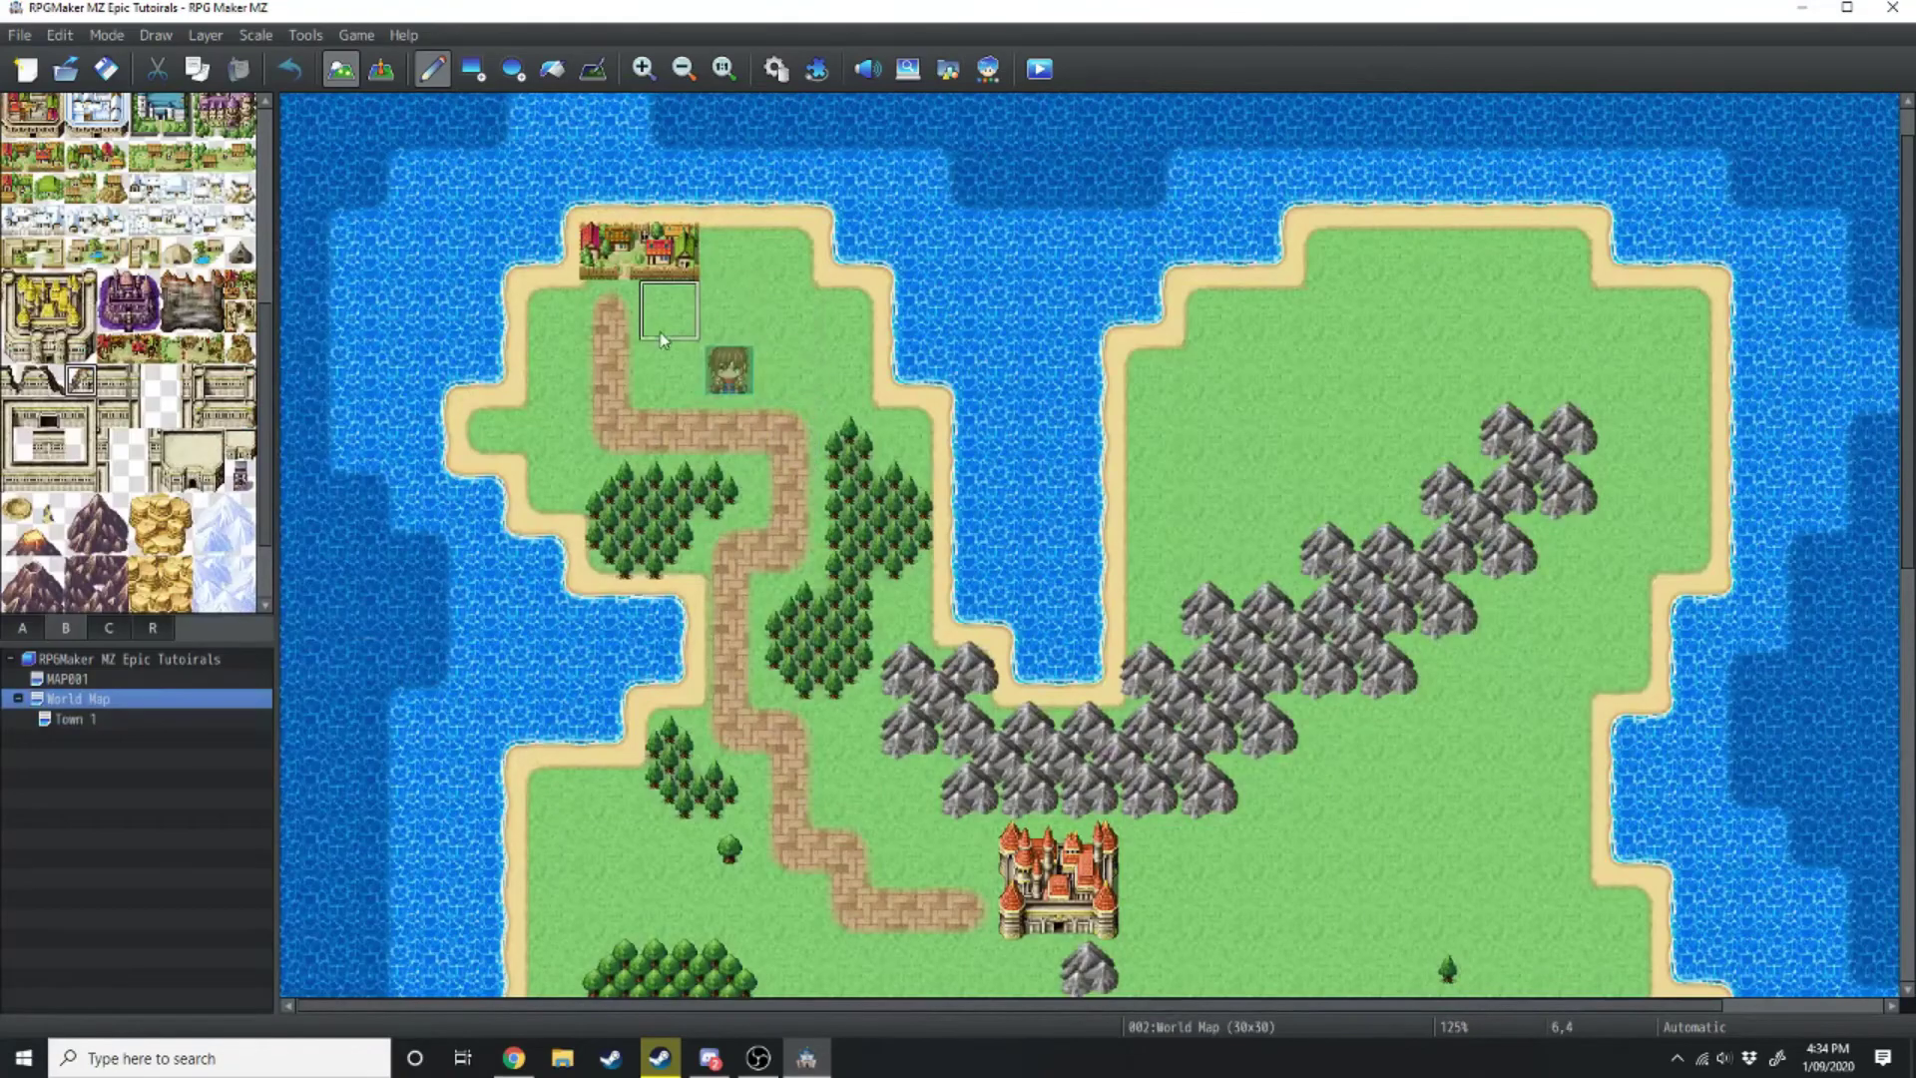
click(96, 714)
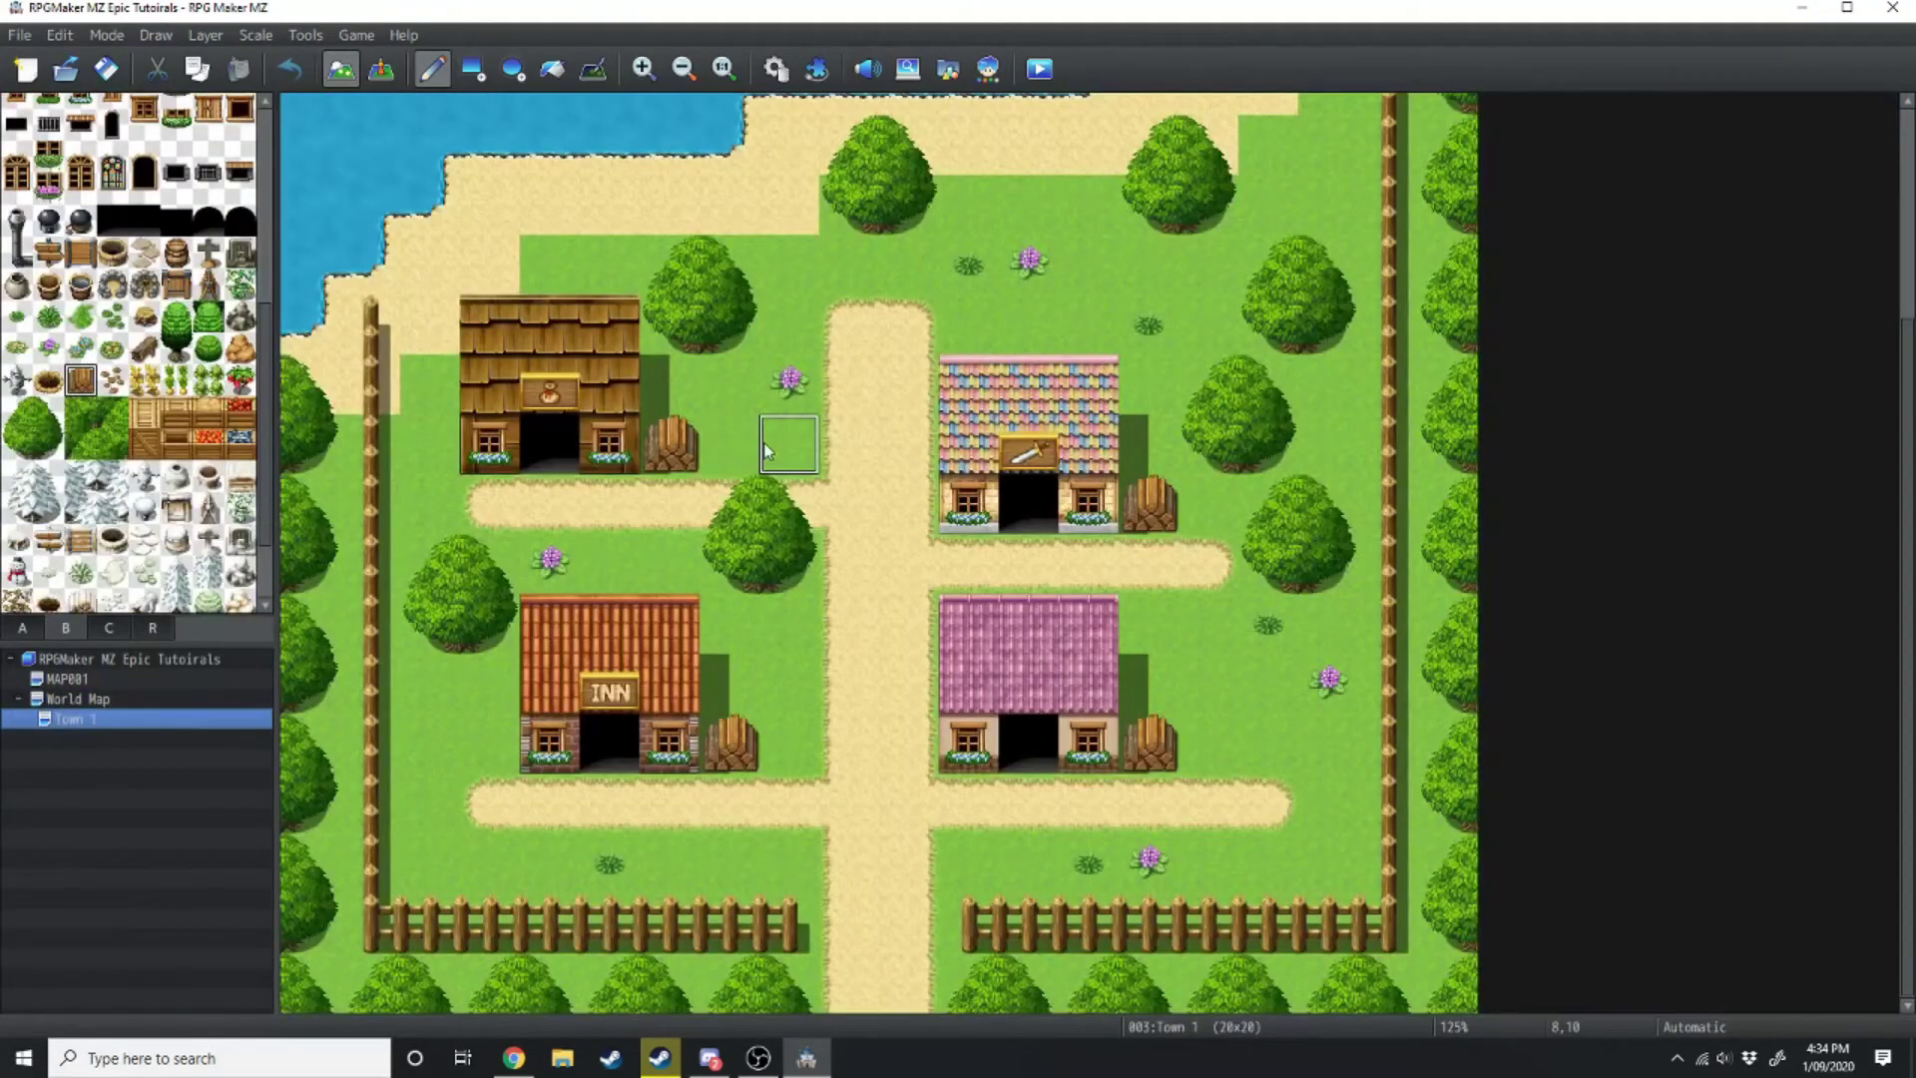
On the World Map, start a quick transfer event on the town tile with Town 1 as destination
click(78, 699)
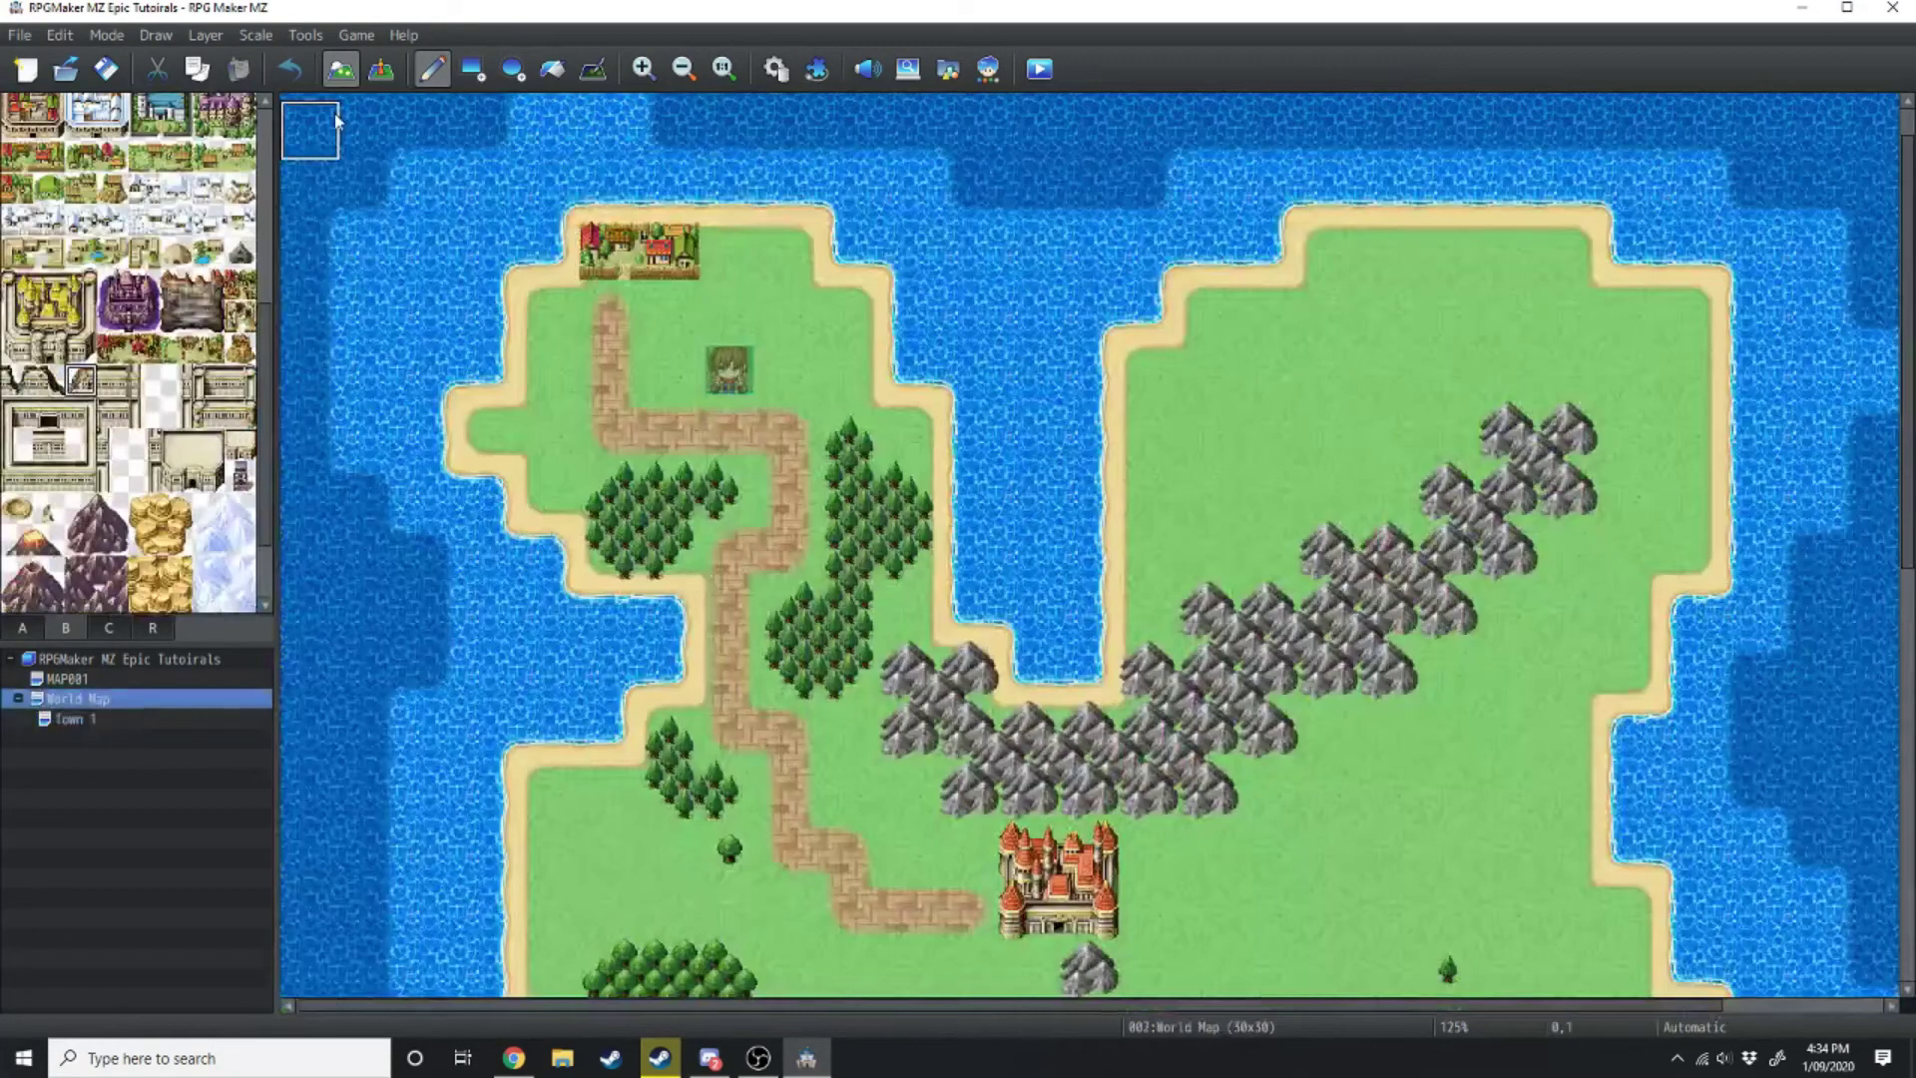
click(388, 75)
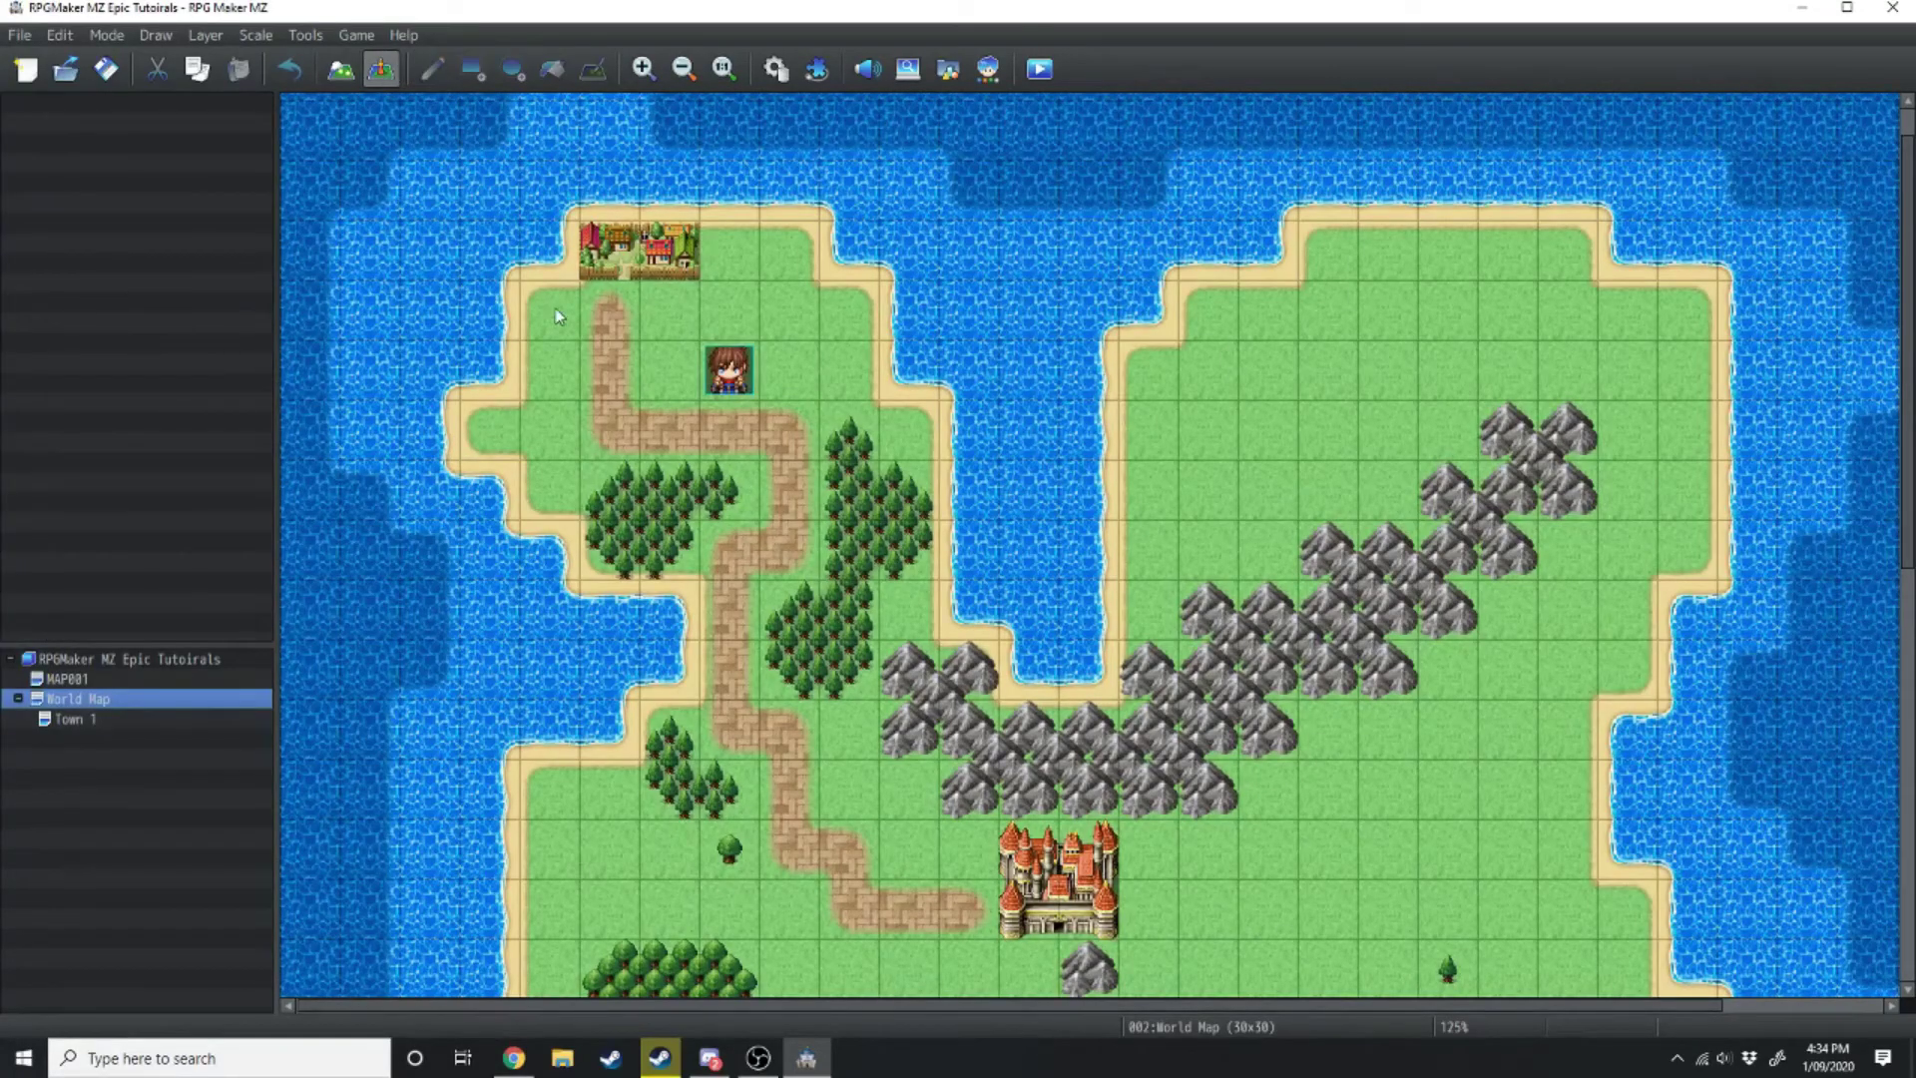
right_click(612, 253)
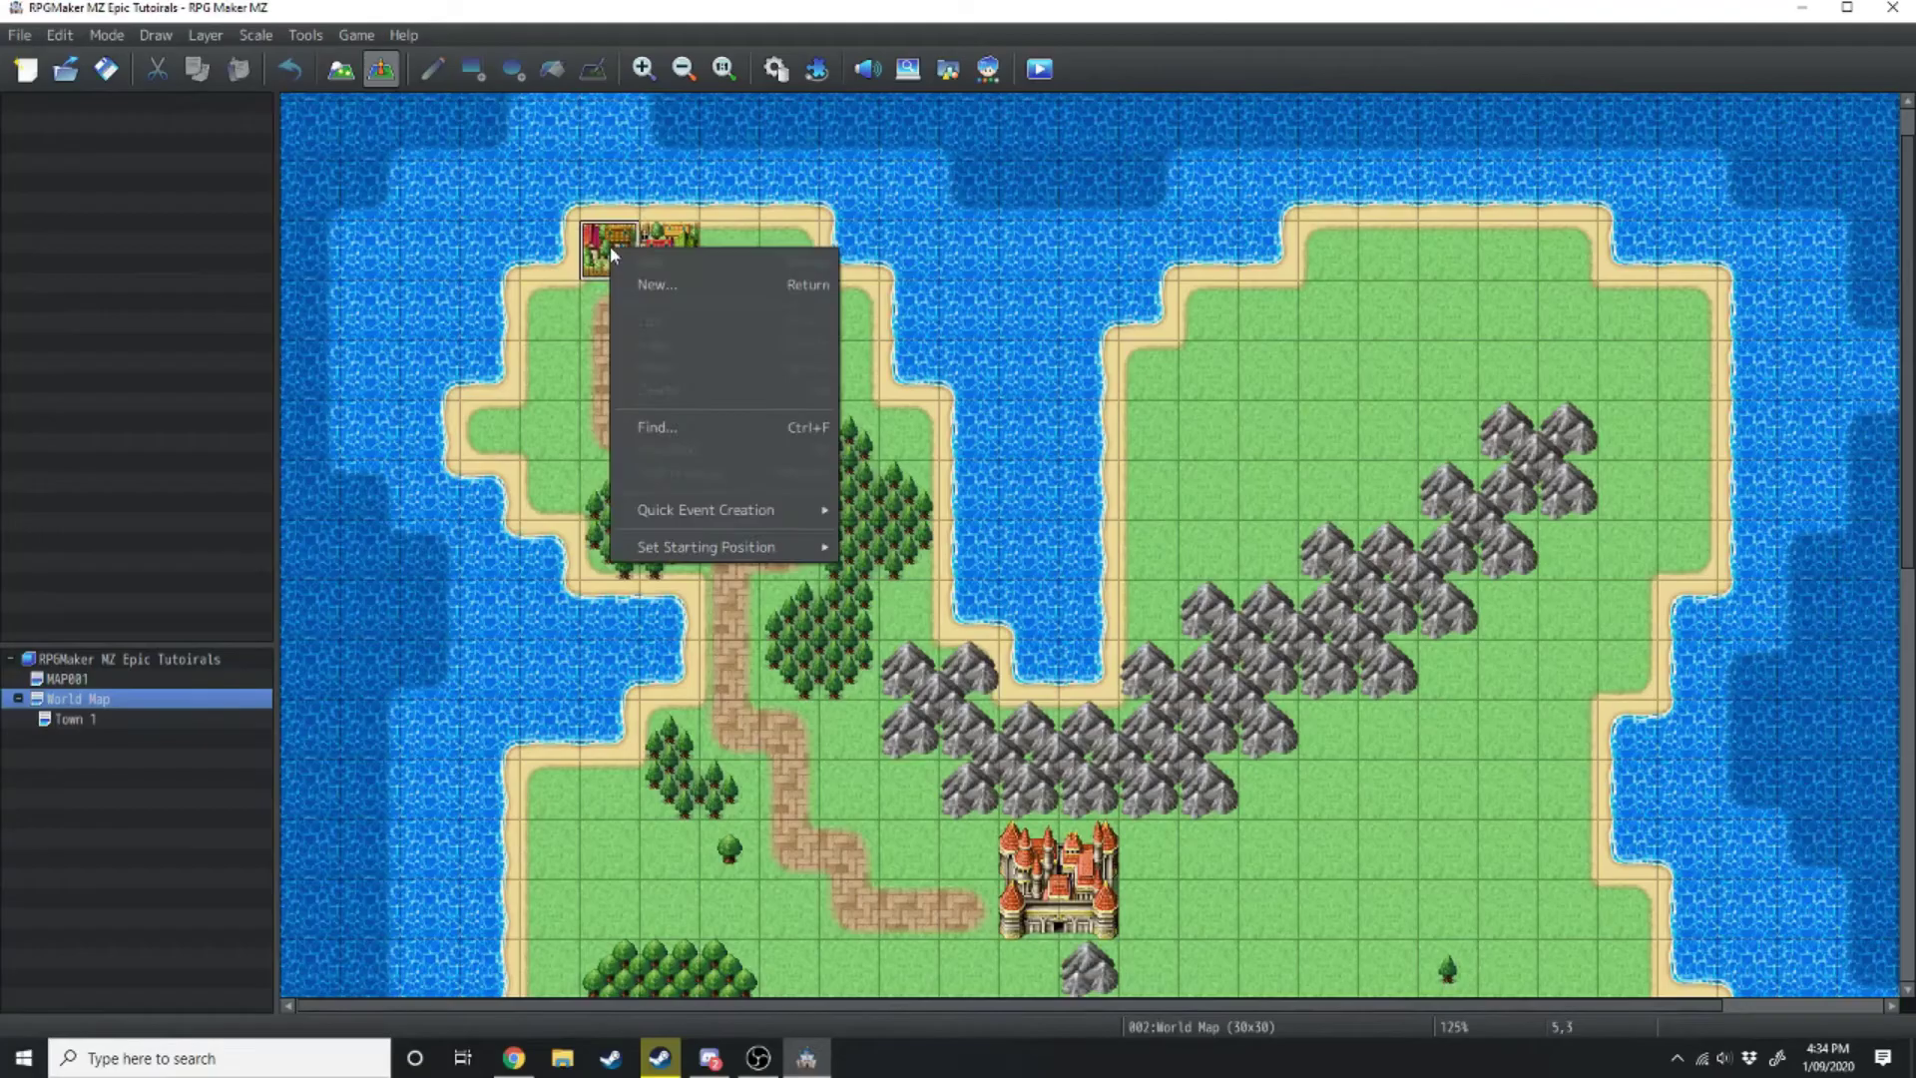
mouse_move(753, 513)
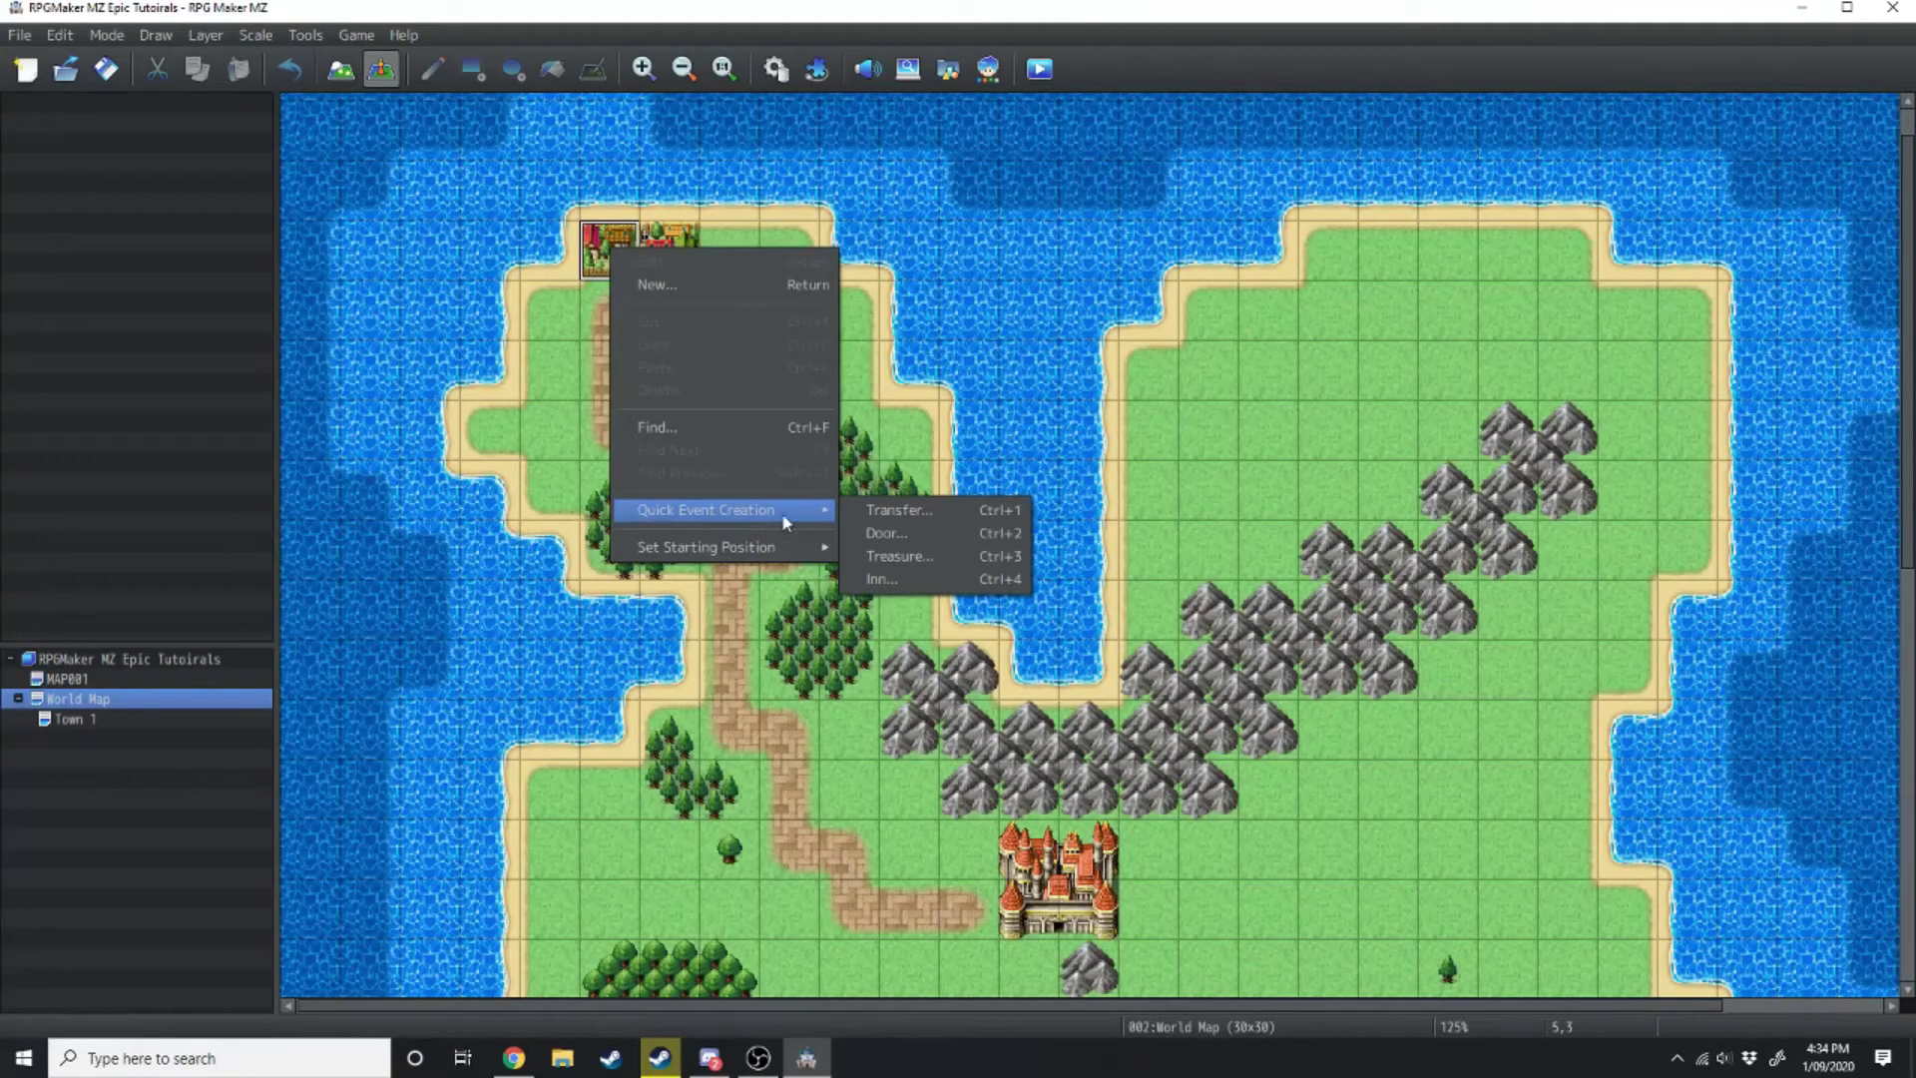
click(901, 512)
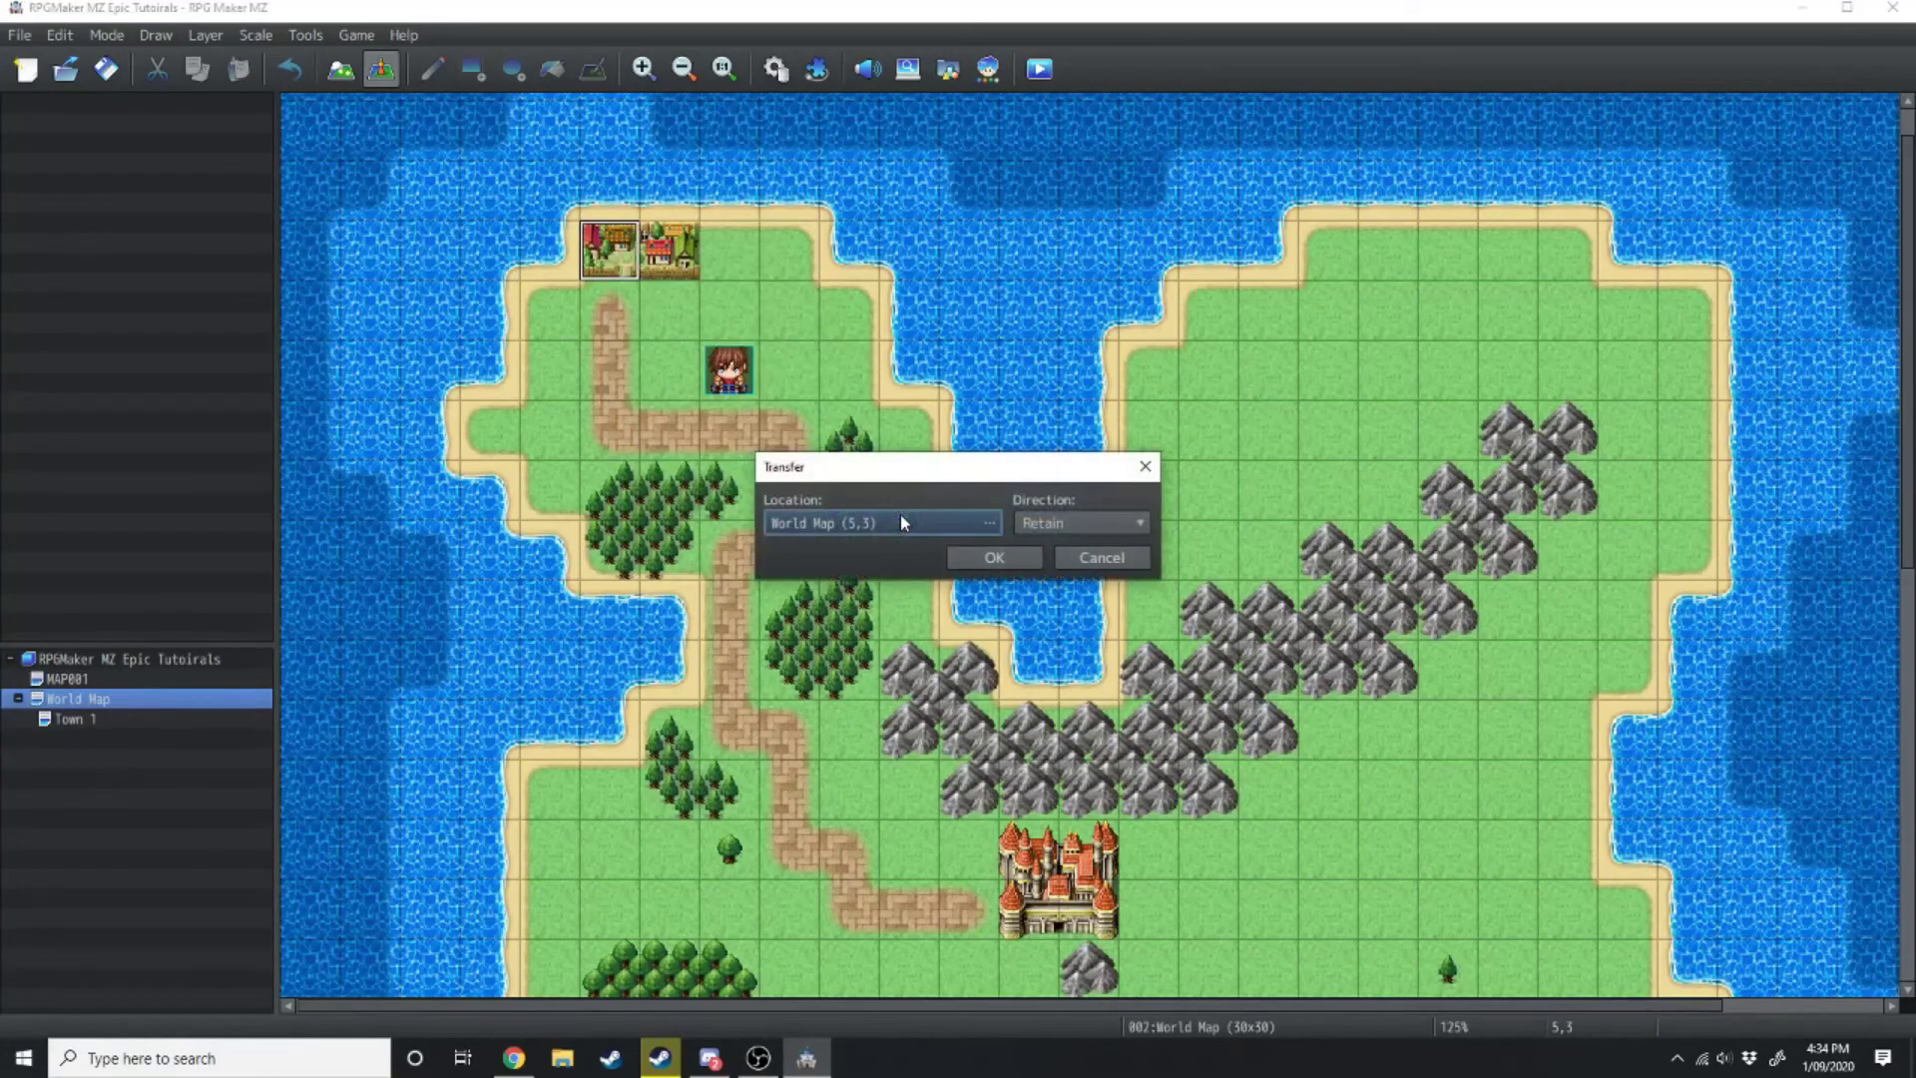
click(977, 525)
click(471, 264)
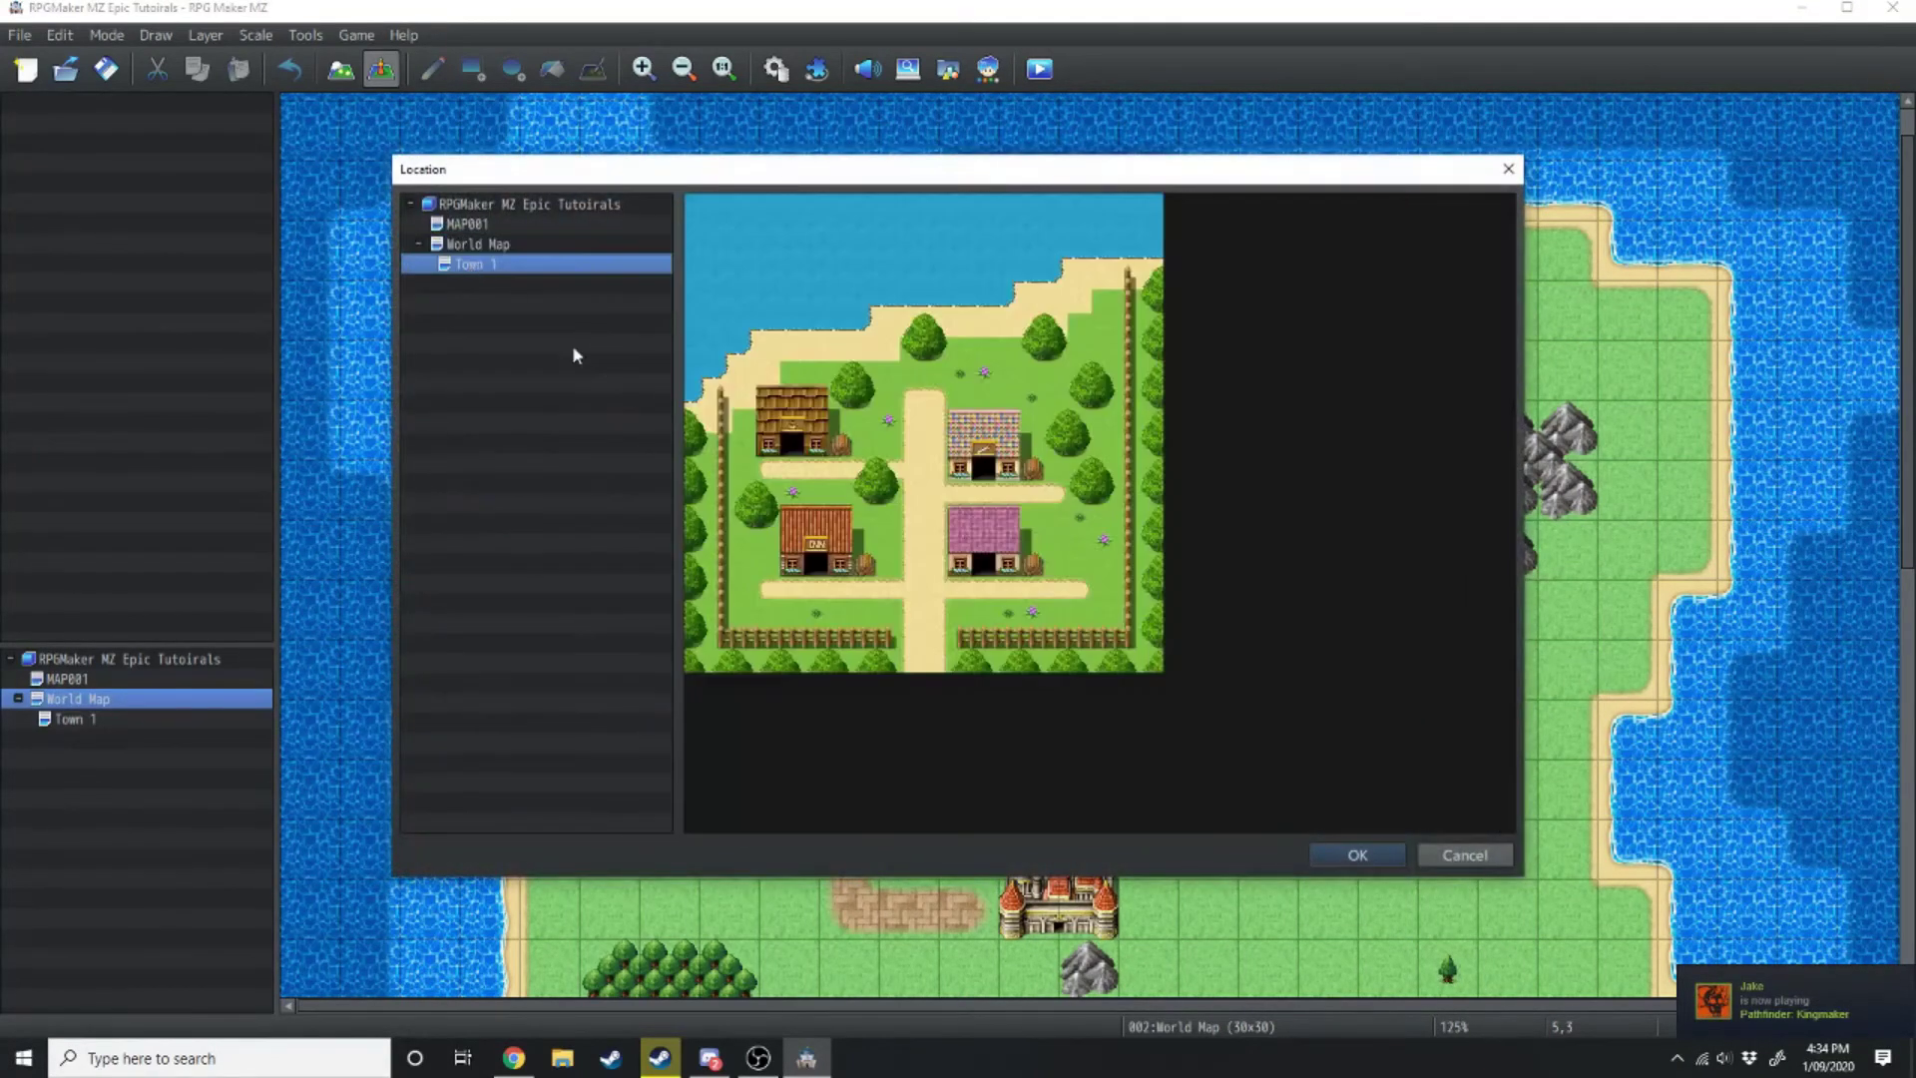
Set the destination to Town 1 (9,18) with the player facing Up, and confirm the event
click(912, 638)
click(915, 661)
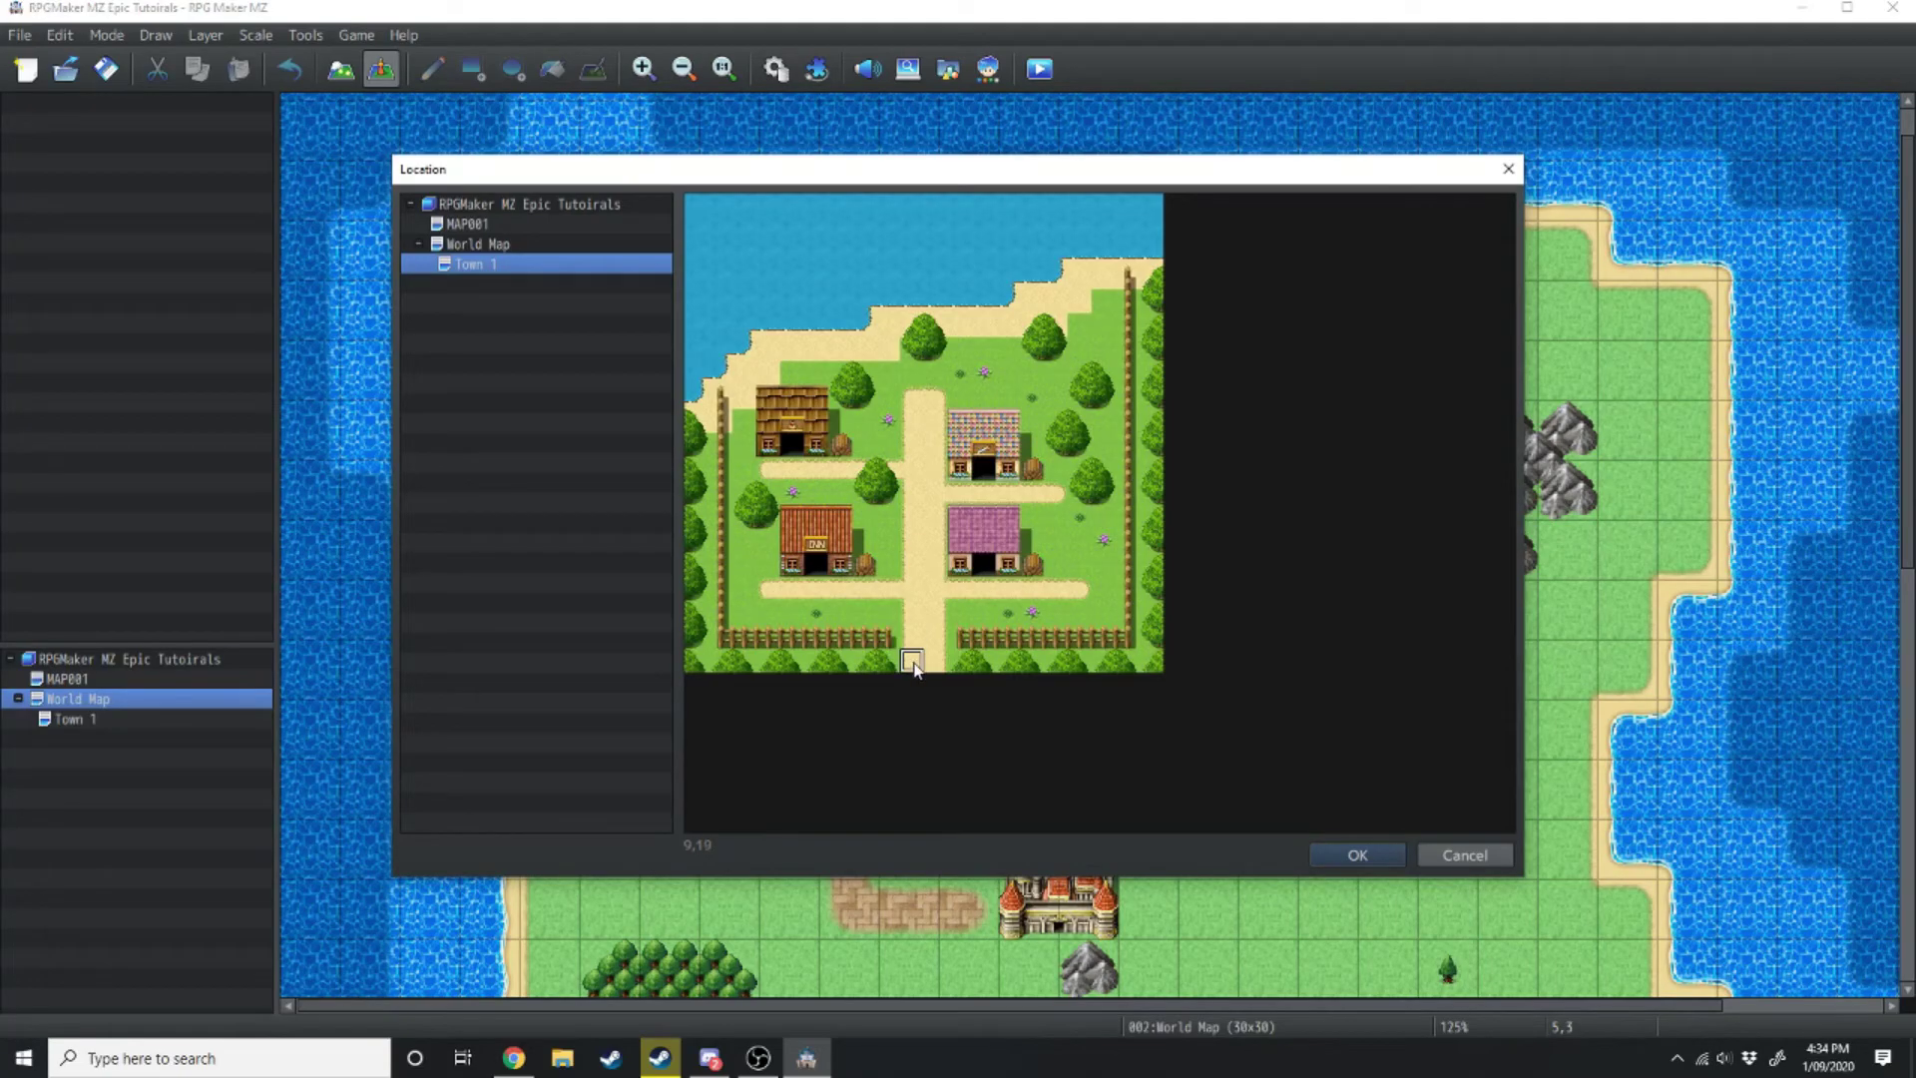
click(912, 638)
click(1355, 855)
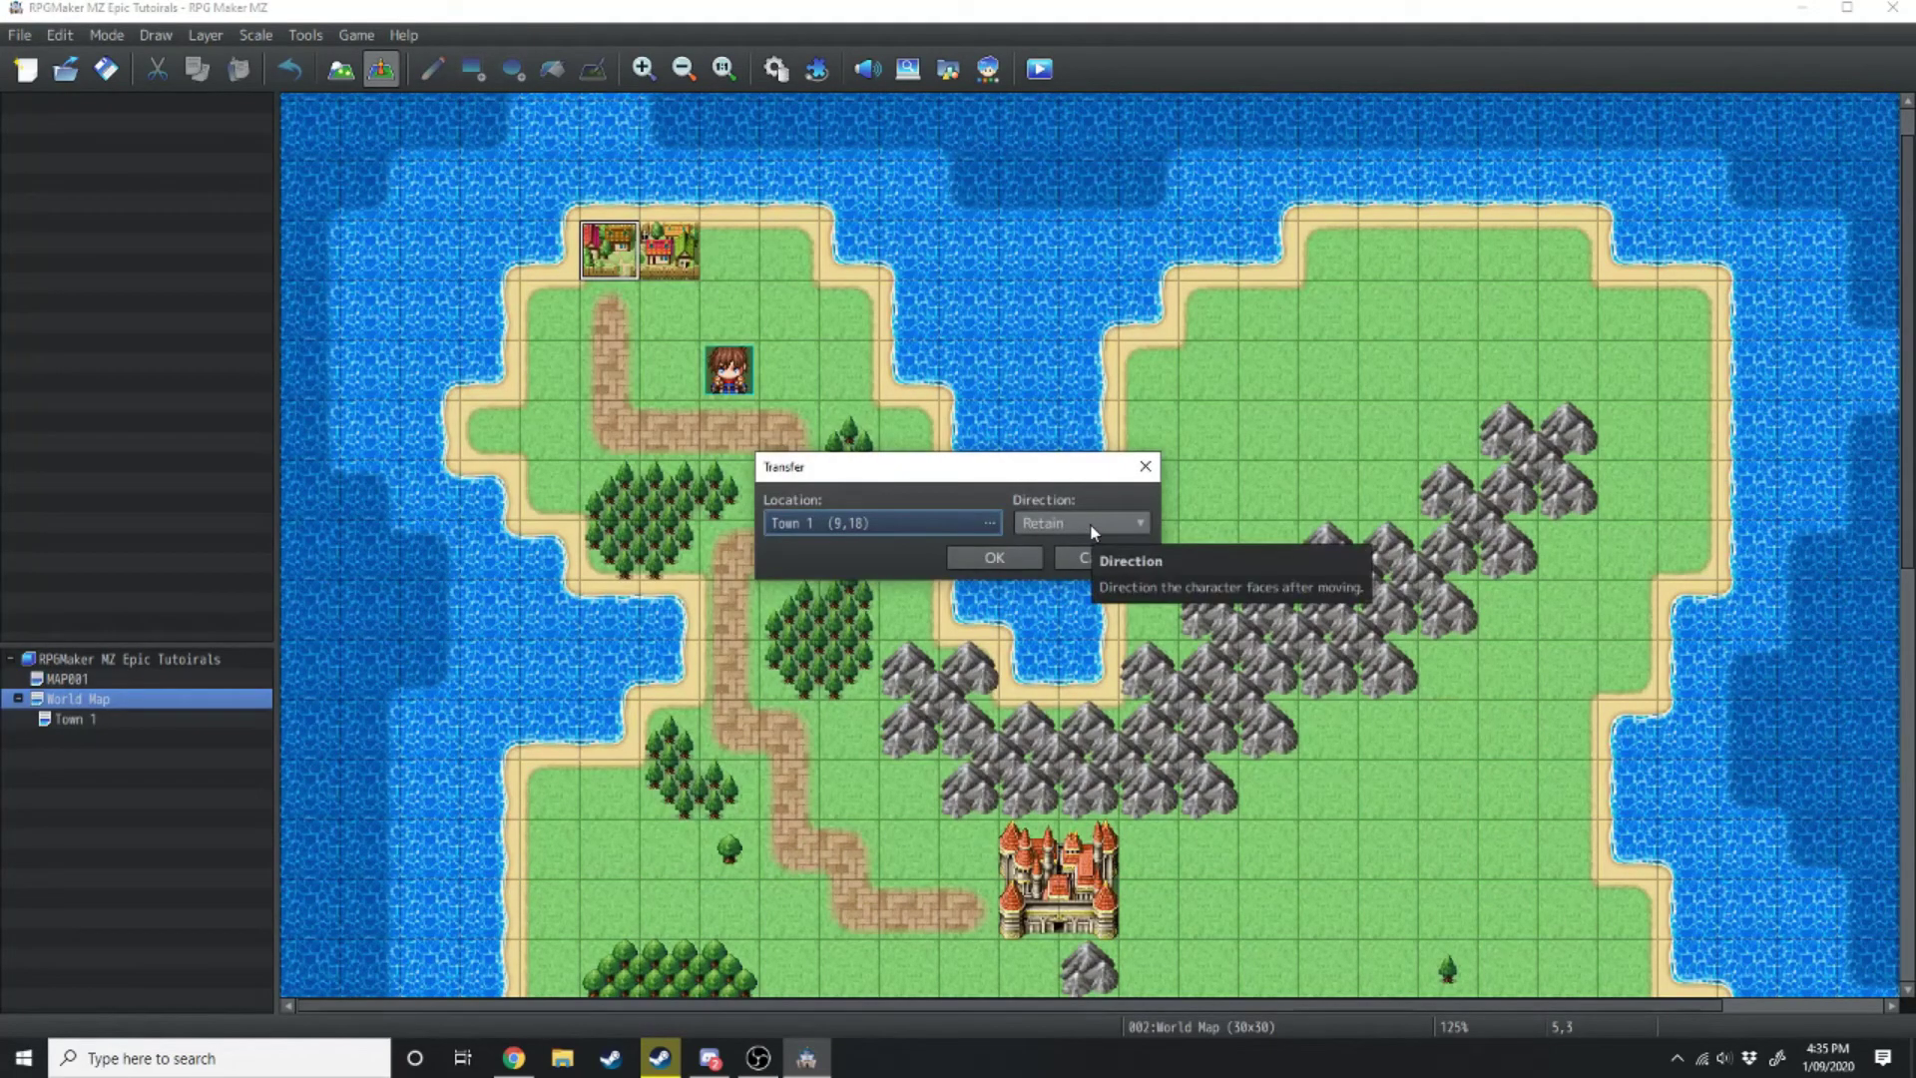
click(1092, 526)
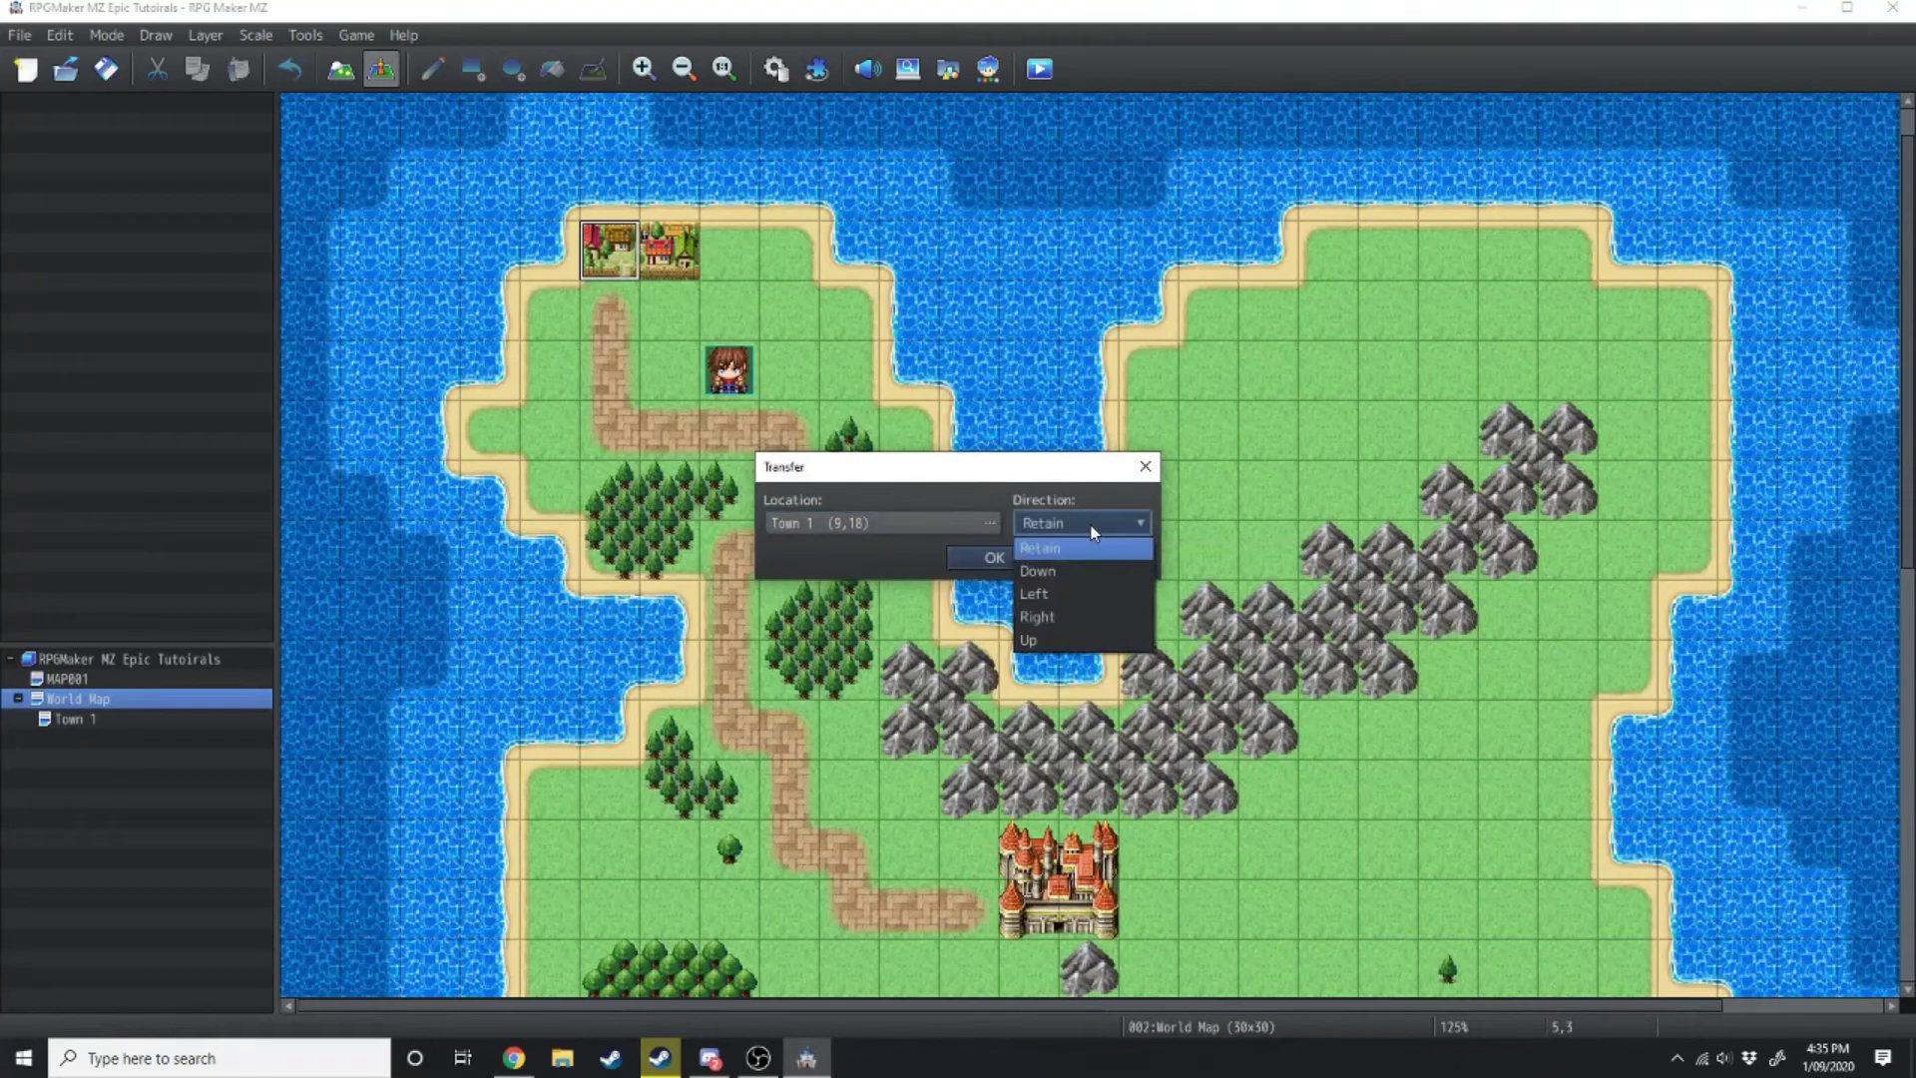
click(1070, 637)
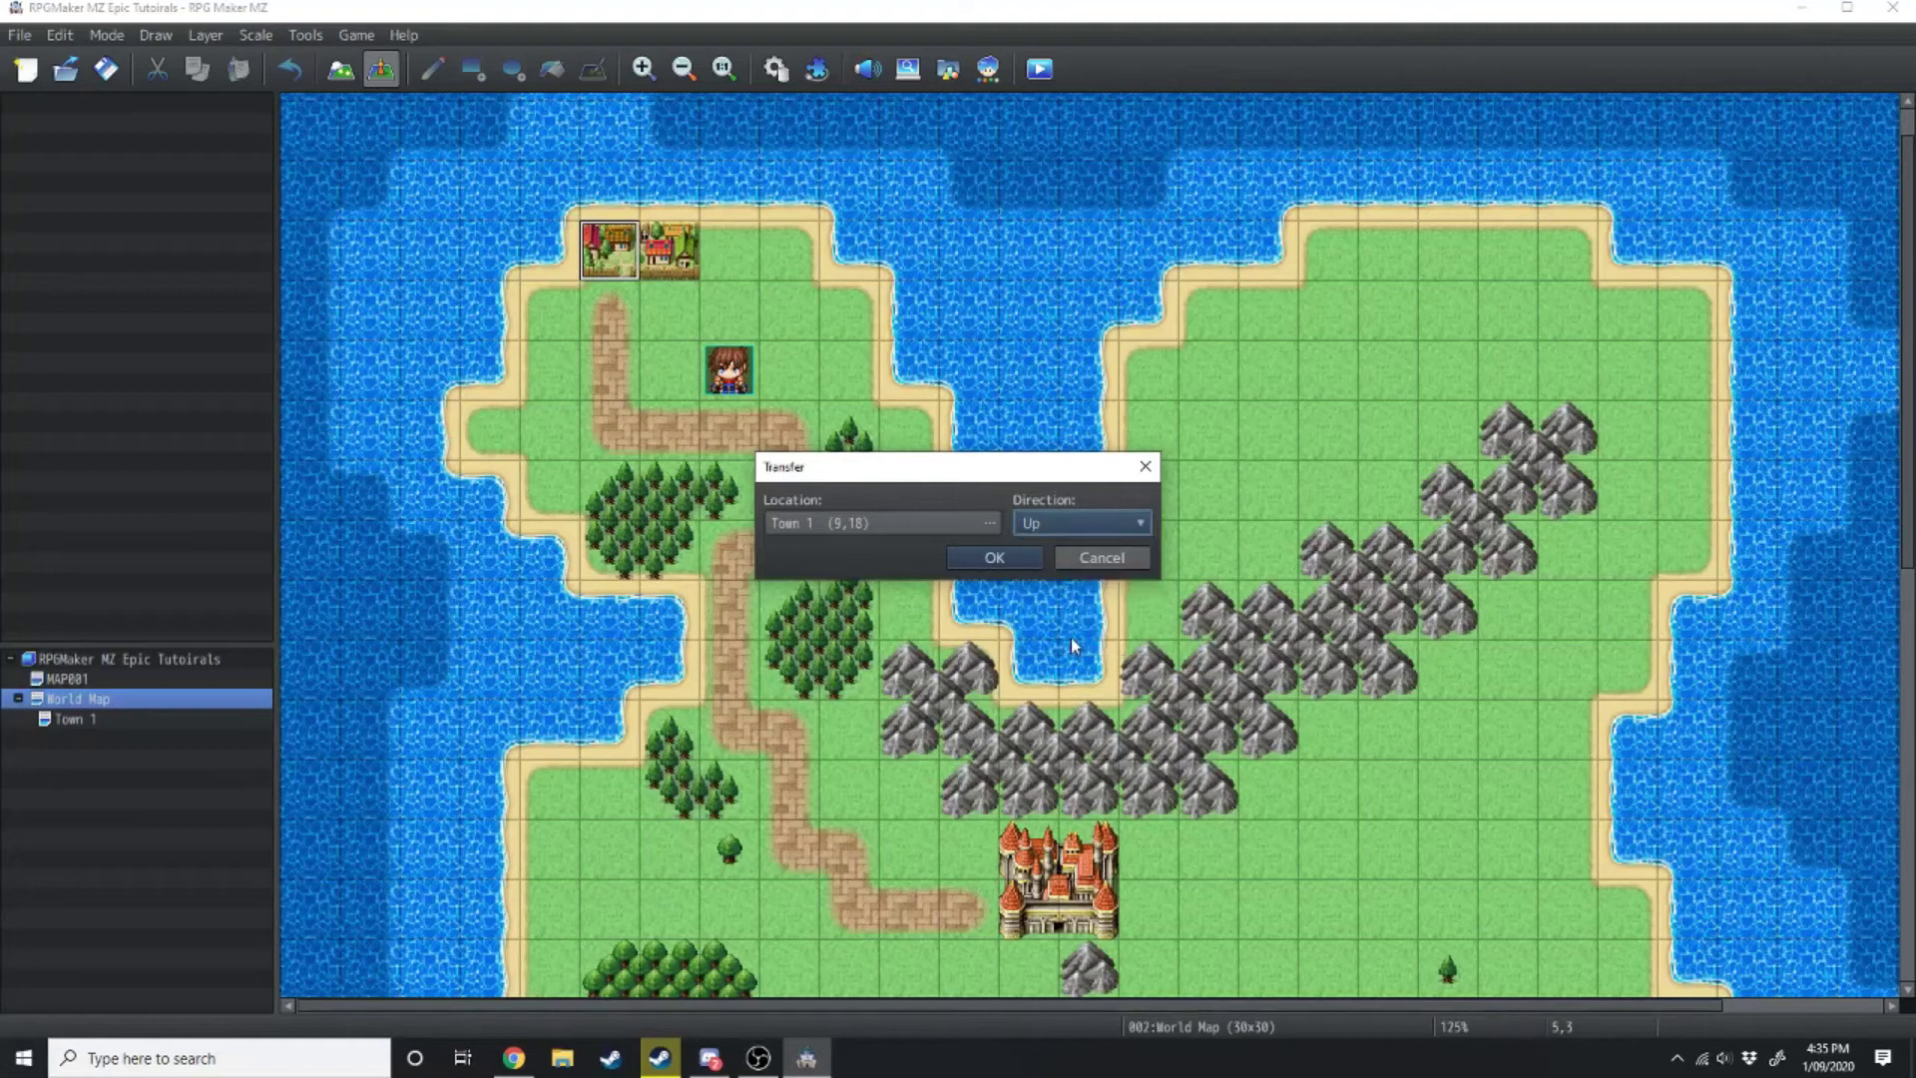
click(994, 556)
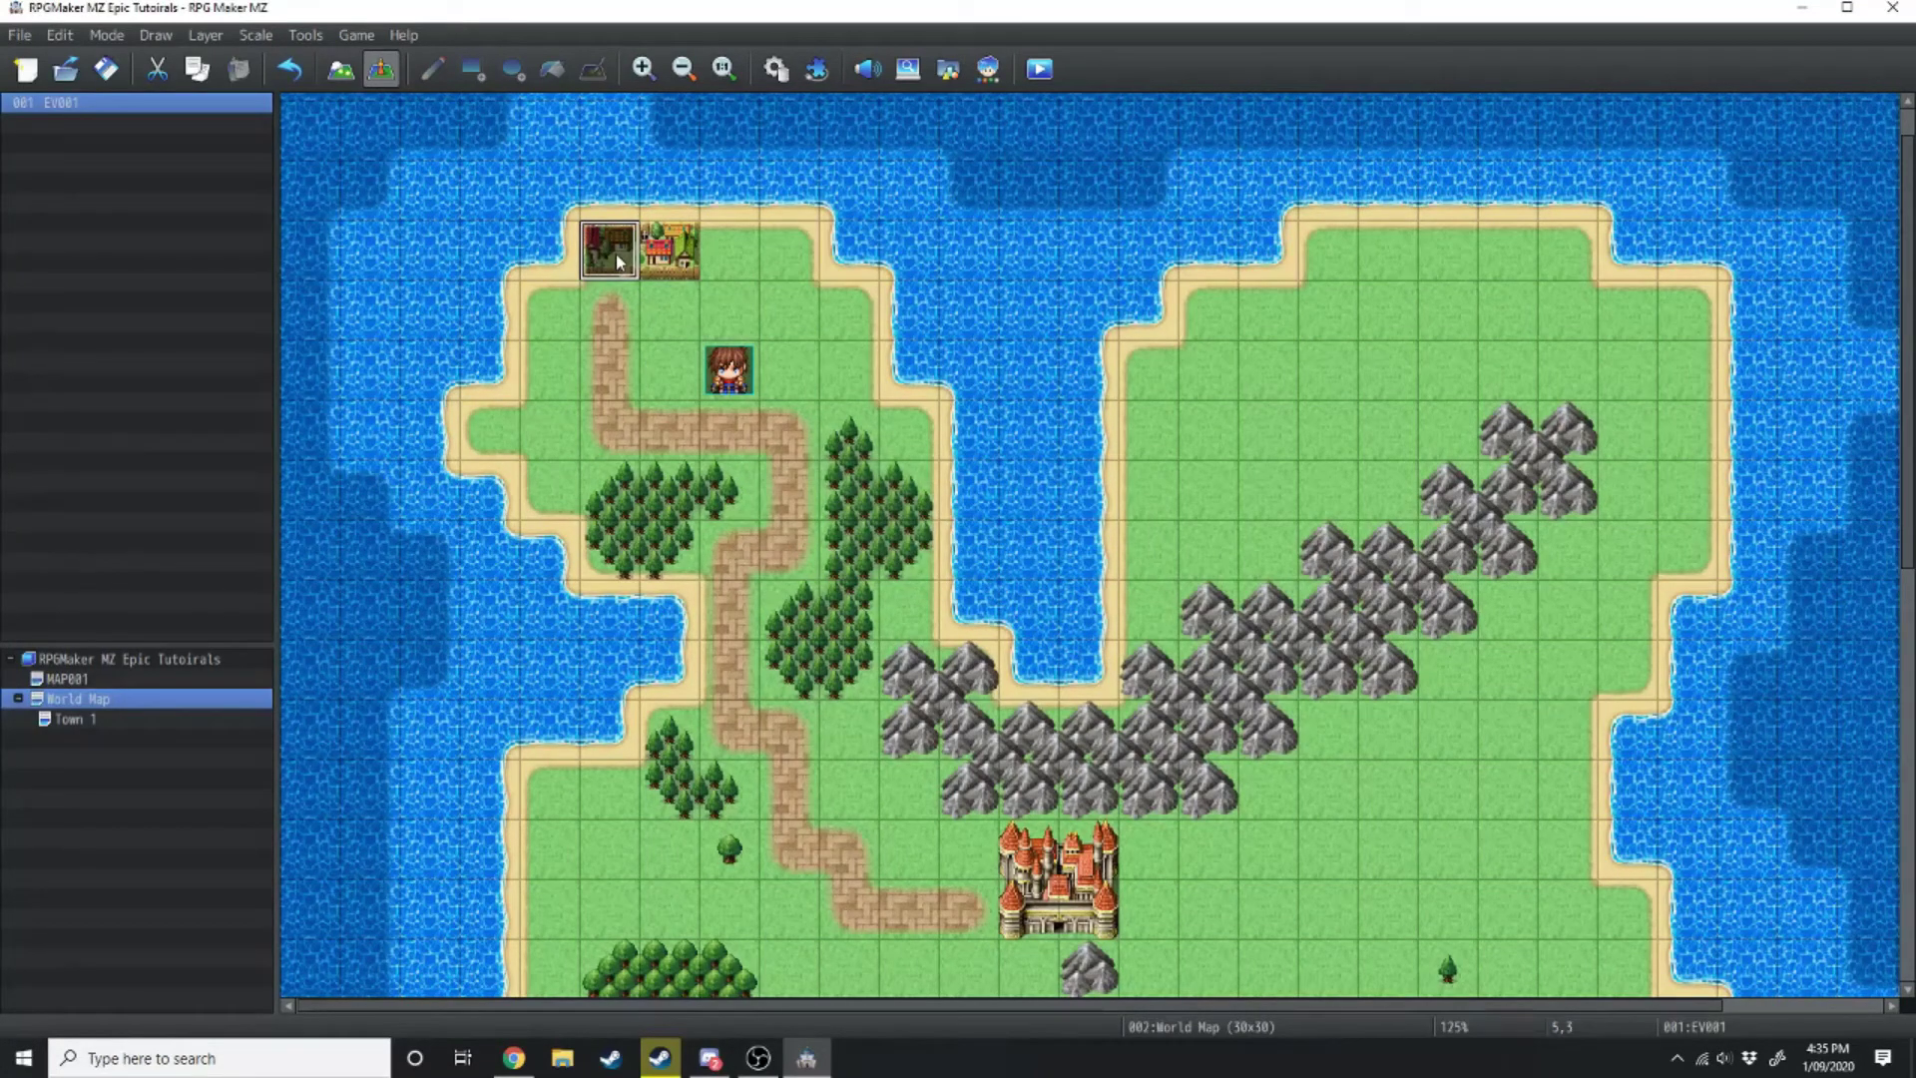
Paste the transfer event onto the neighbouring town tile, then switch to Town 1
click(682, 268)
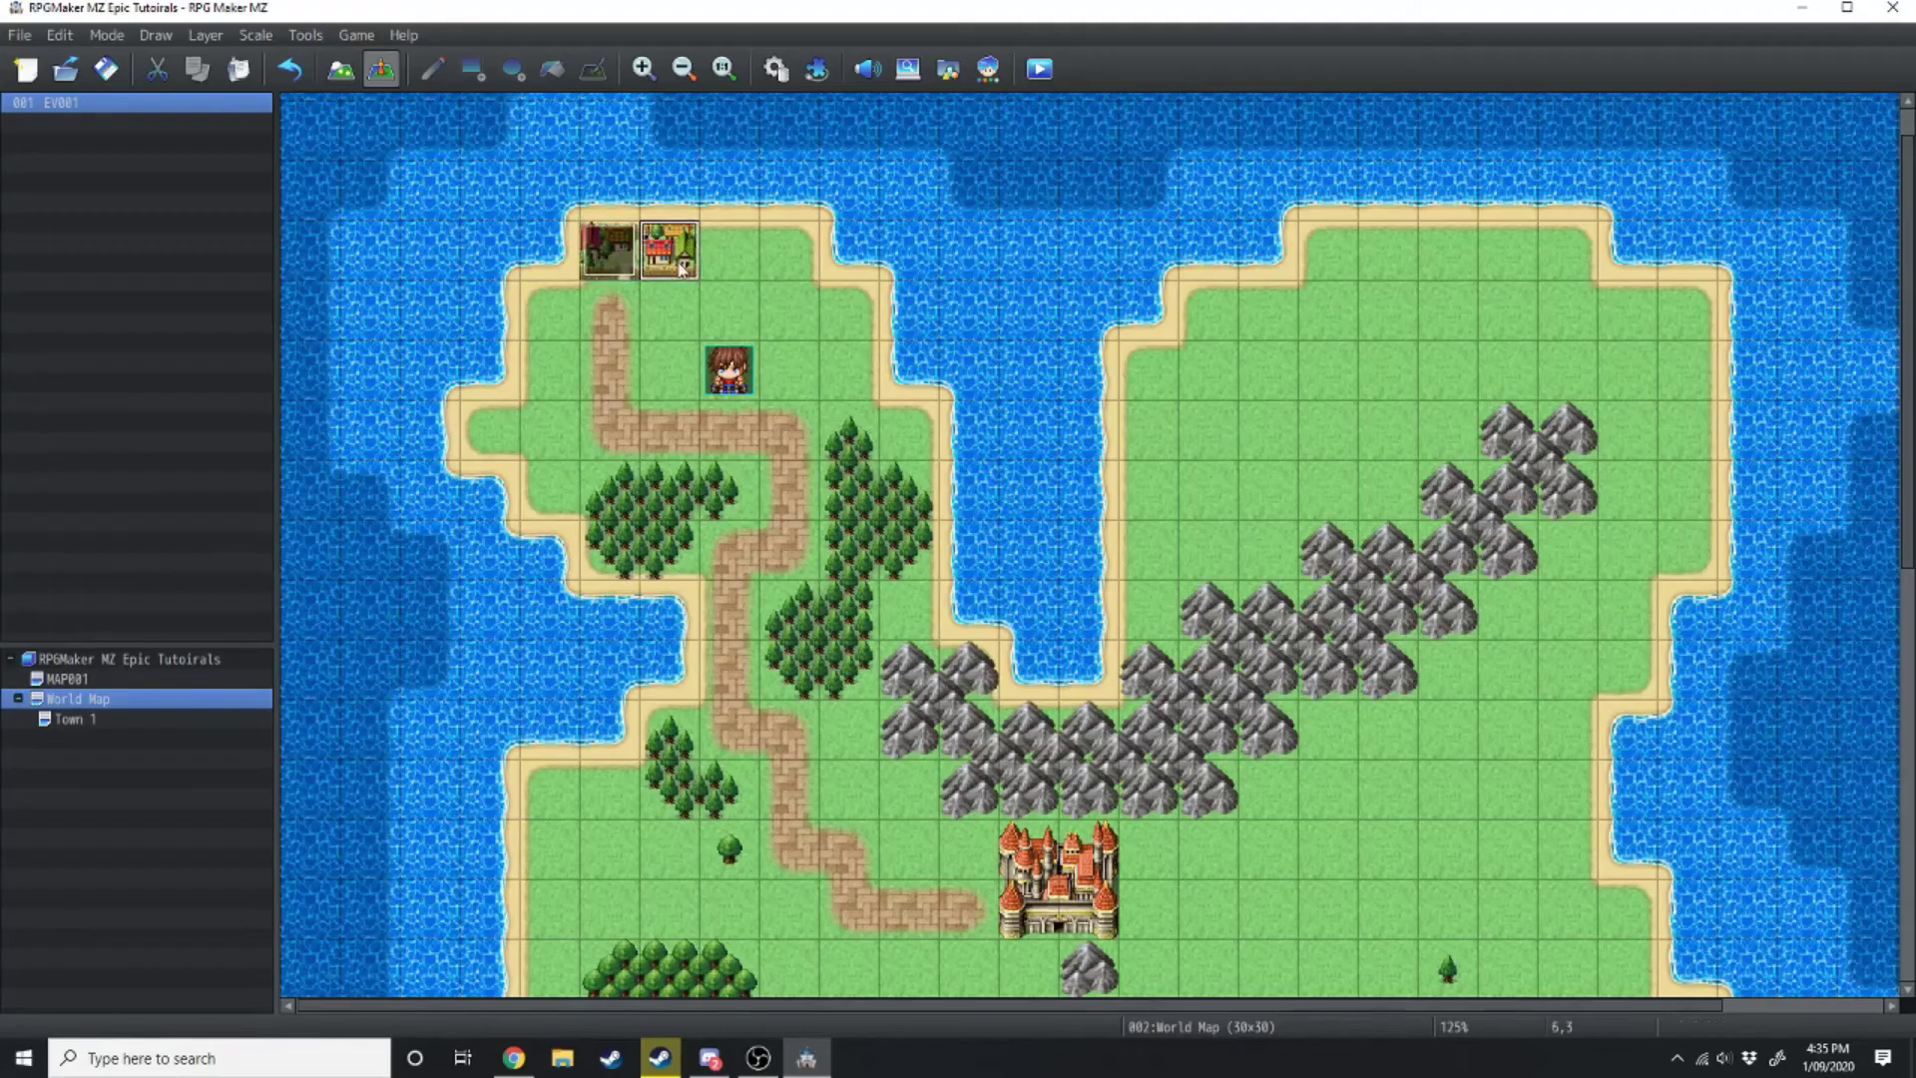
key(ctrl+v)
click(754, 269)
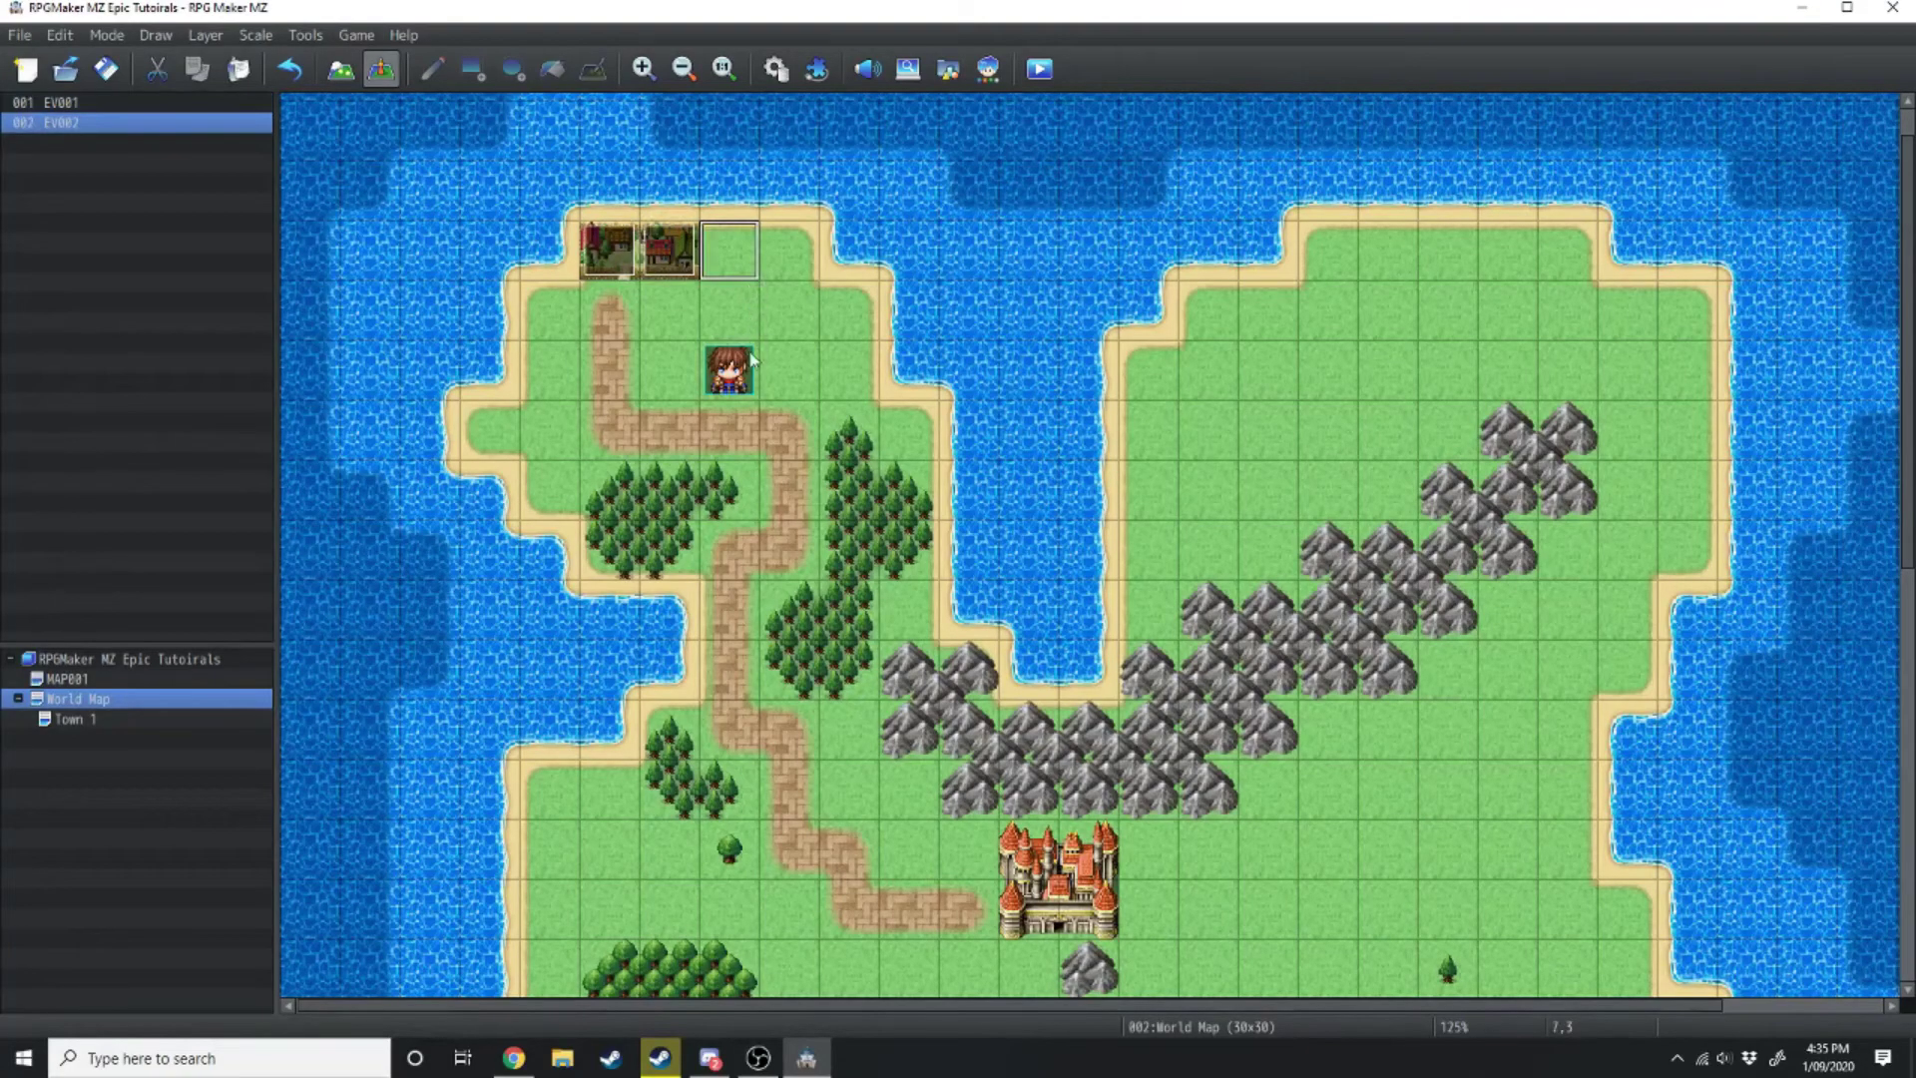
click(60, 719)
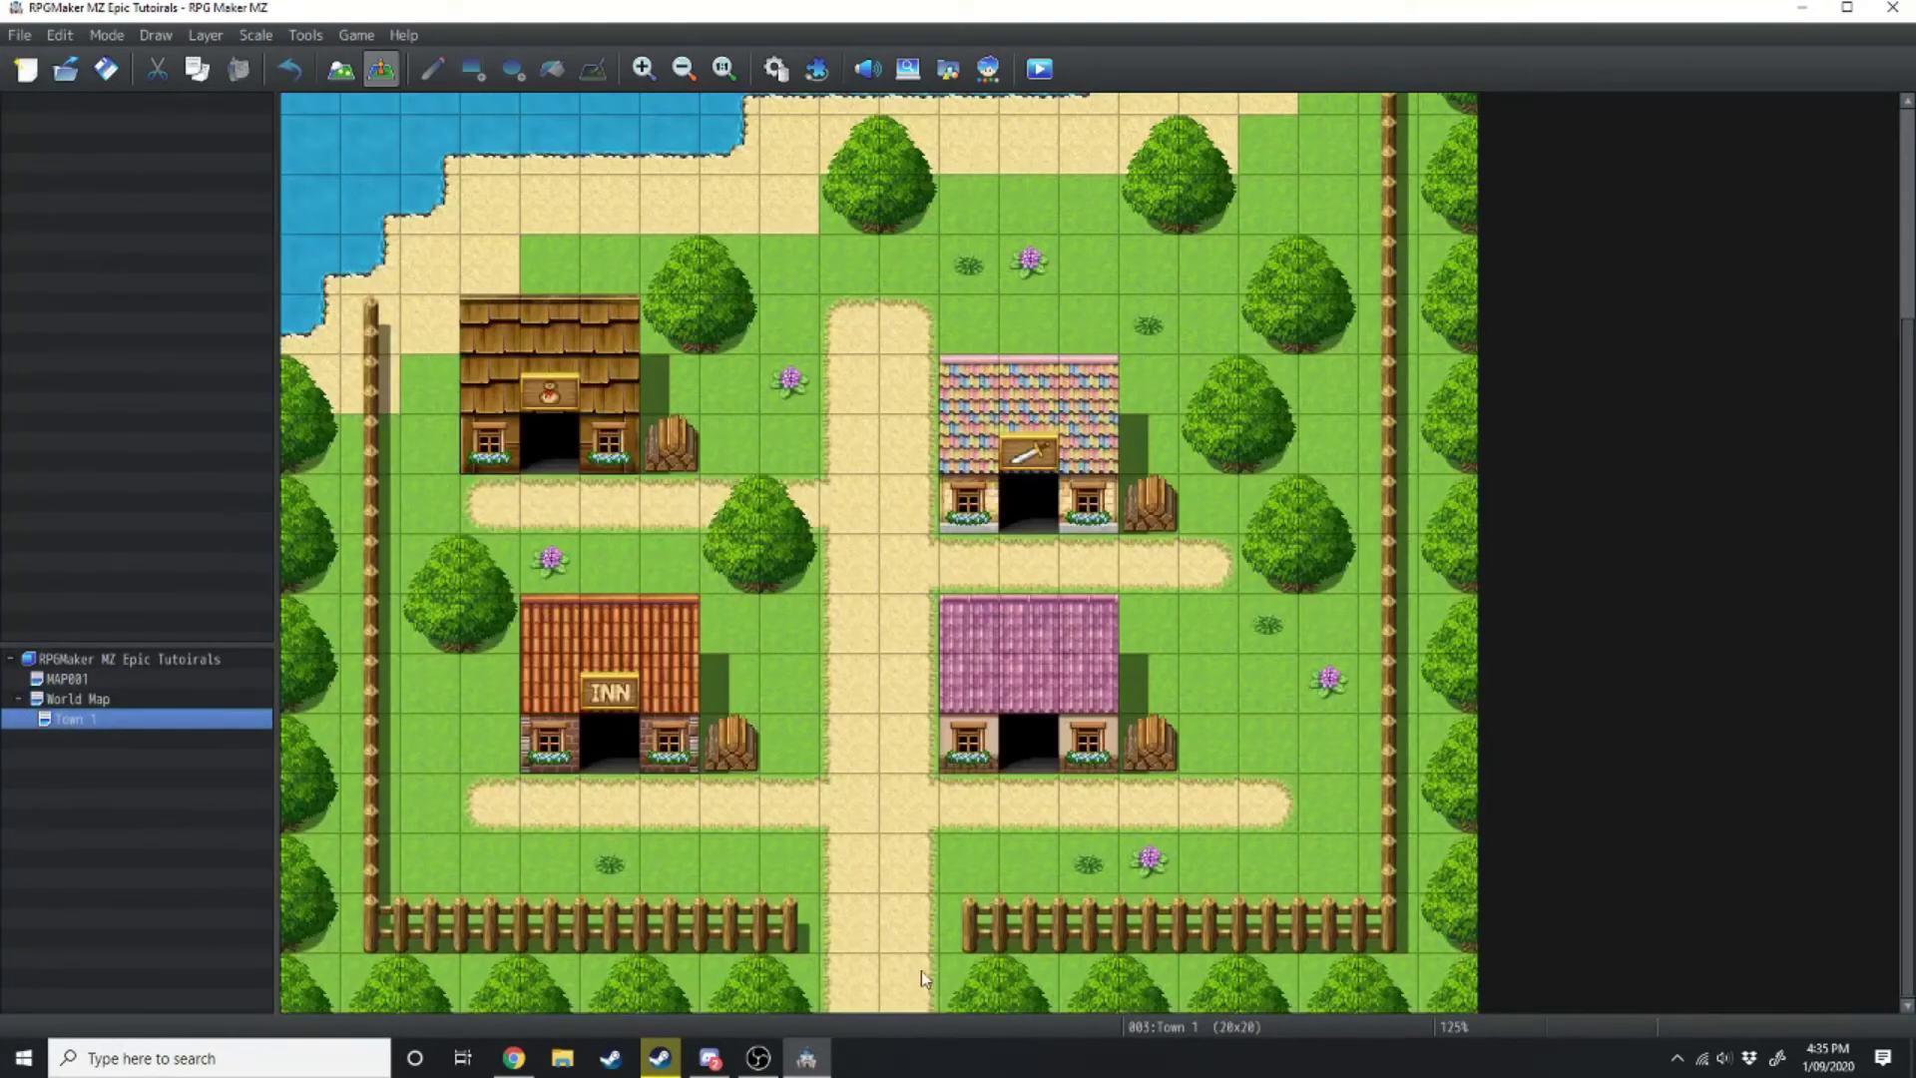
Create a quick transfer event on Town 1's exit tile leading to World Map (5,4)
right_click(855, 997)
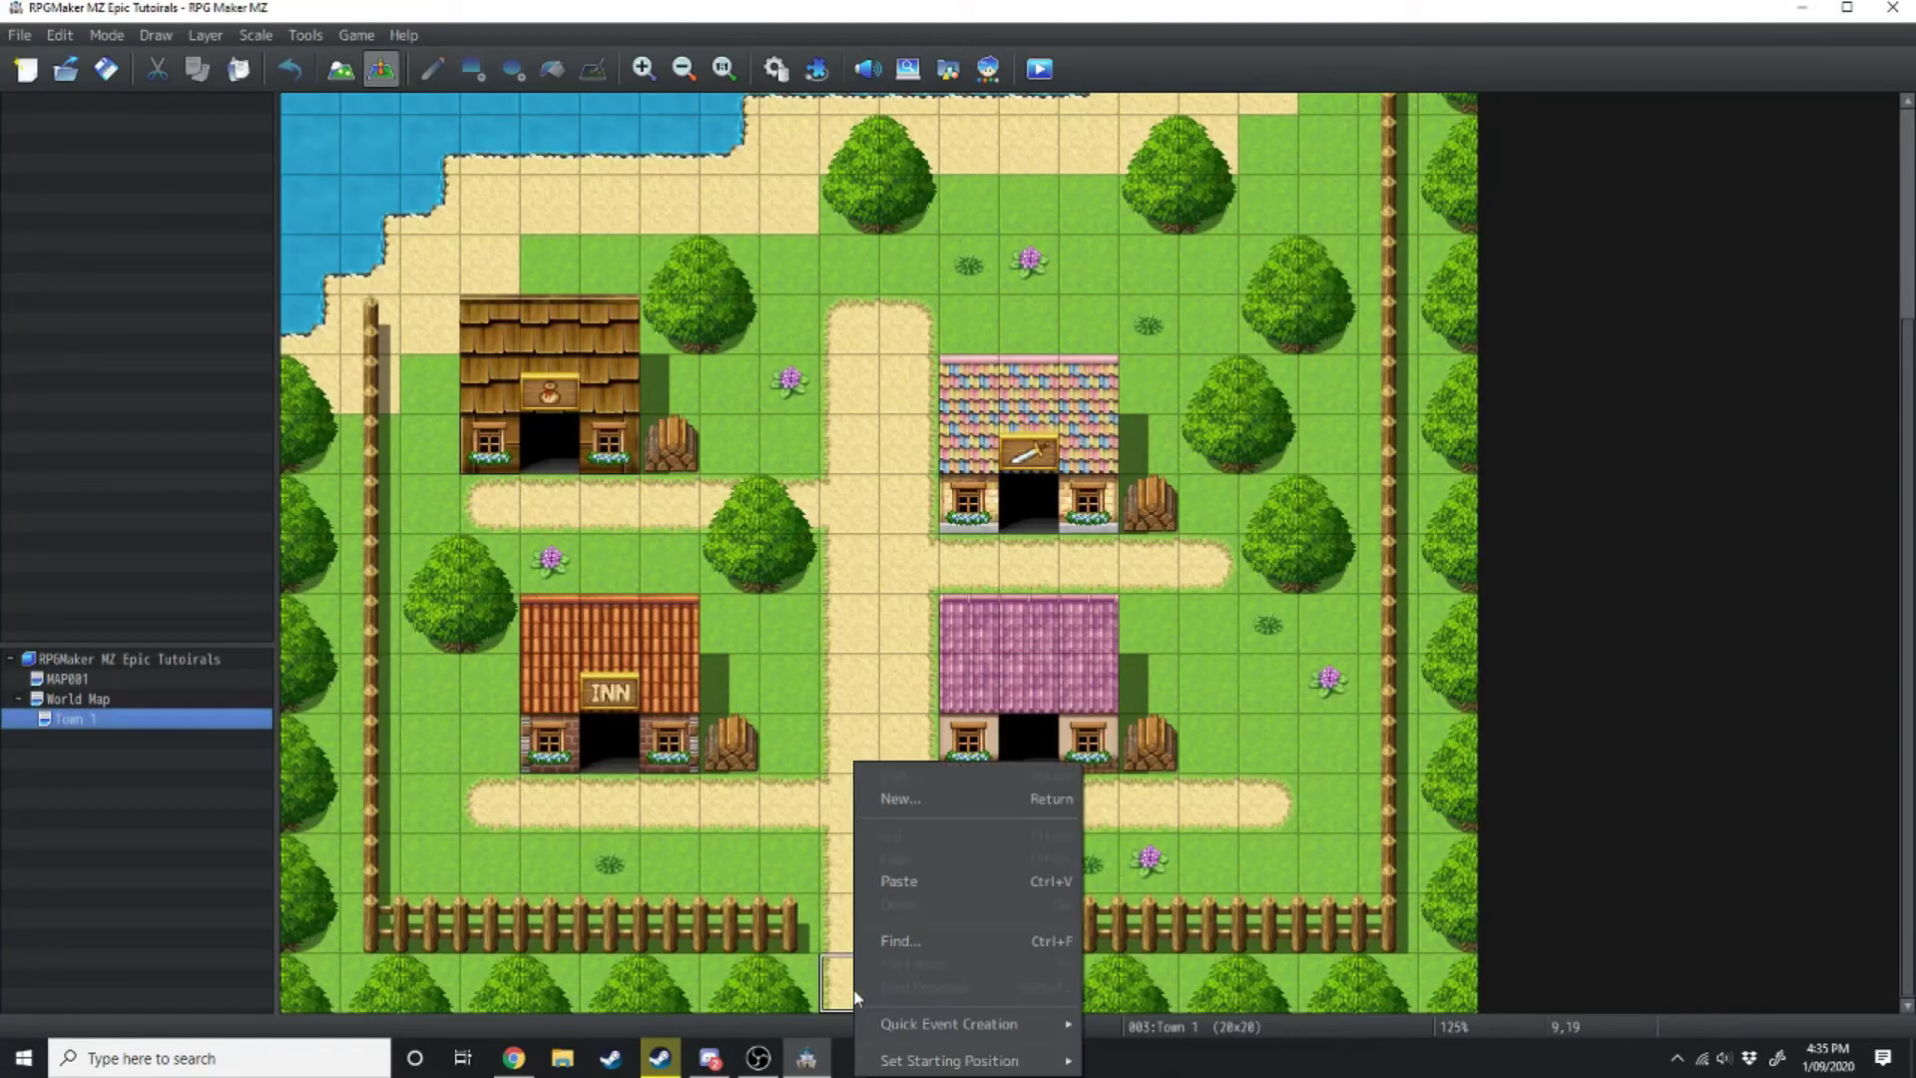
mouse_move(915, 1028)
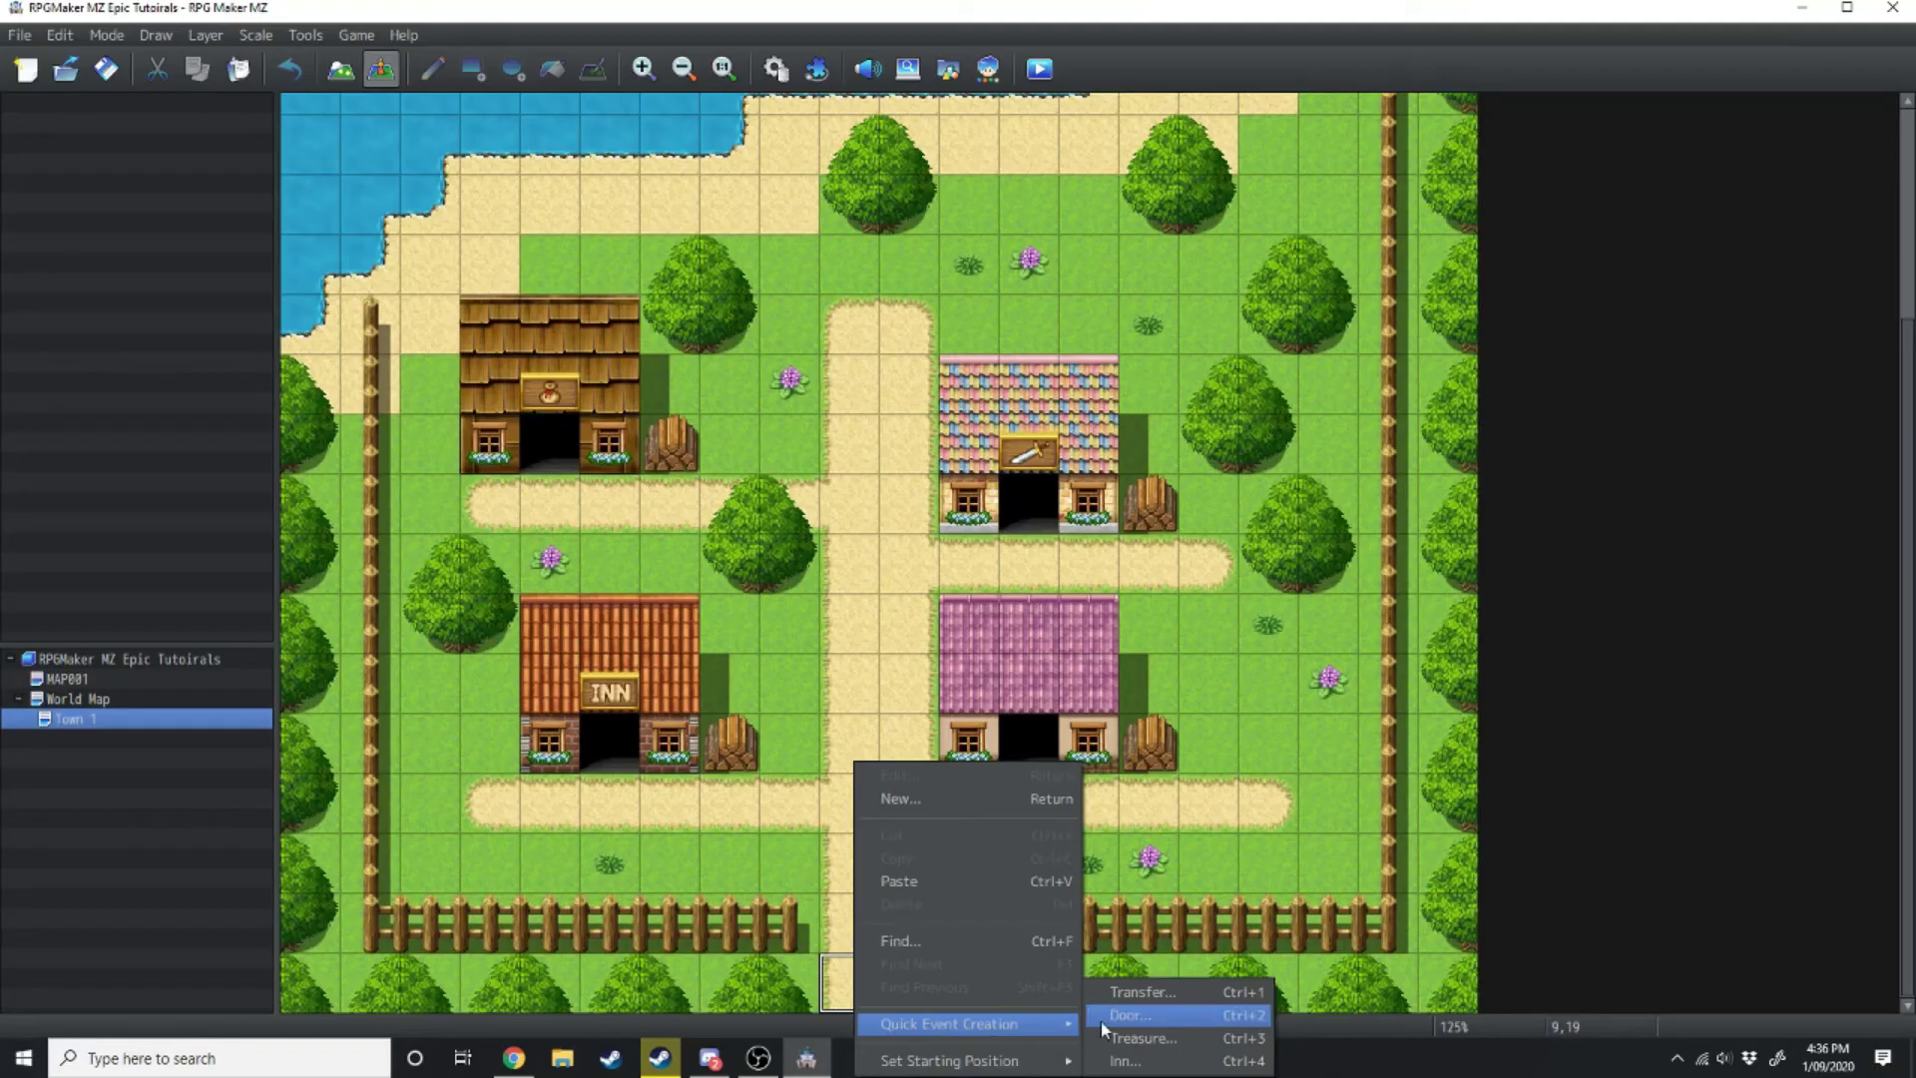
click(1141, 996)
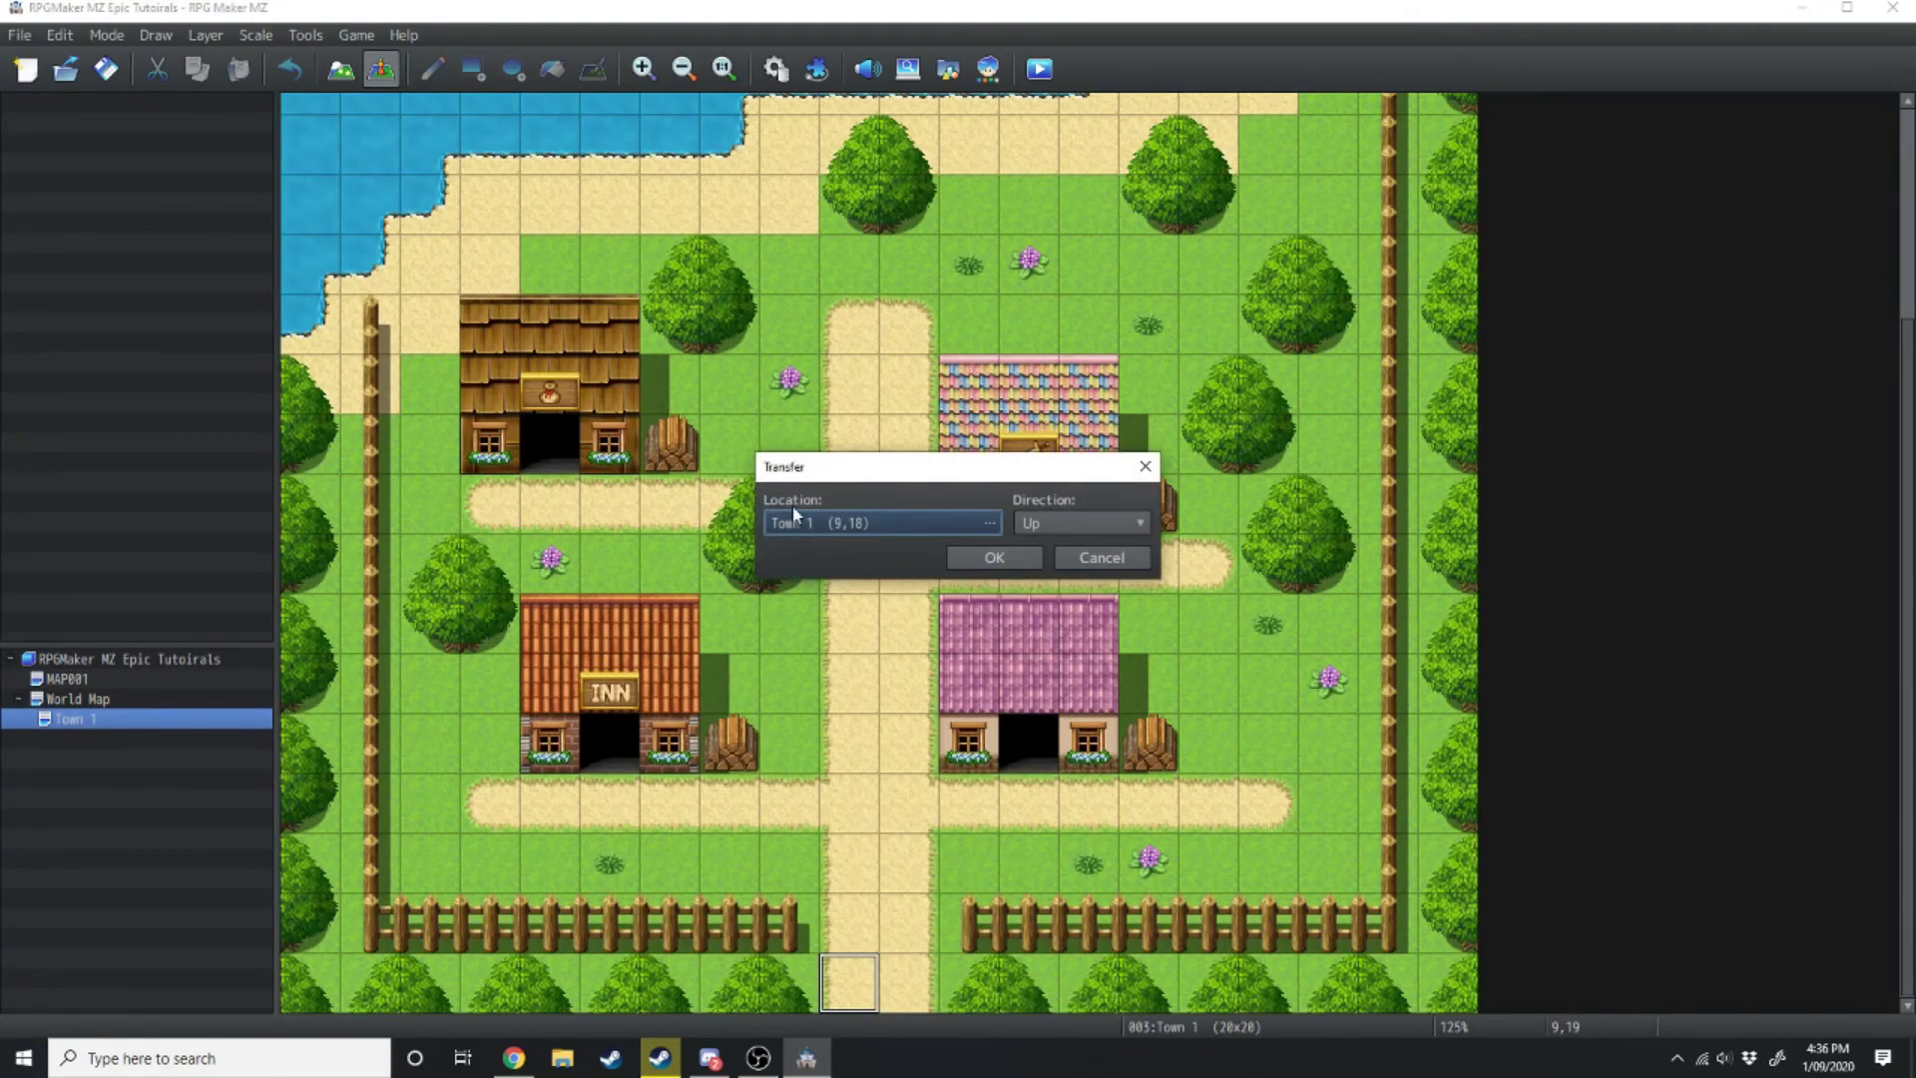
click(820, 524)
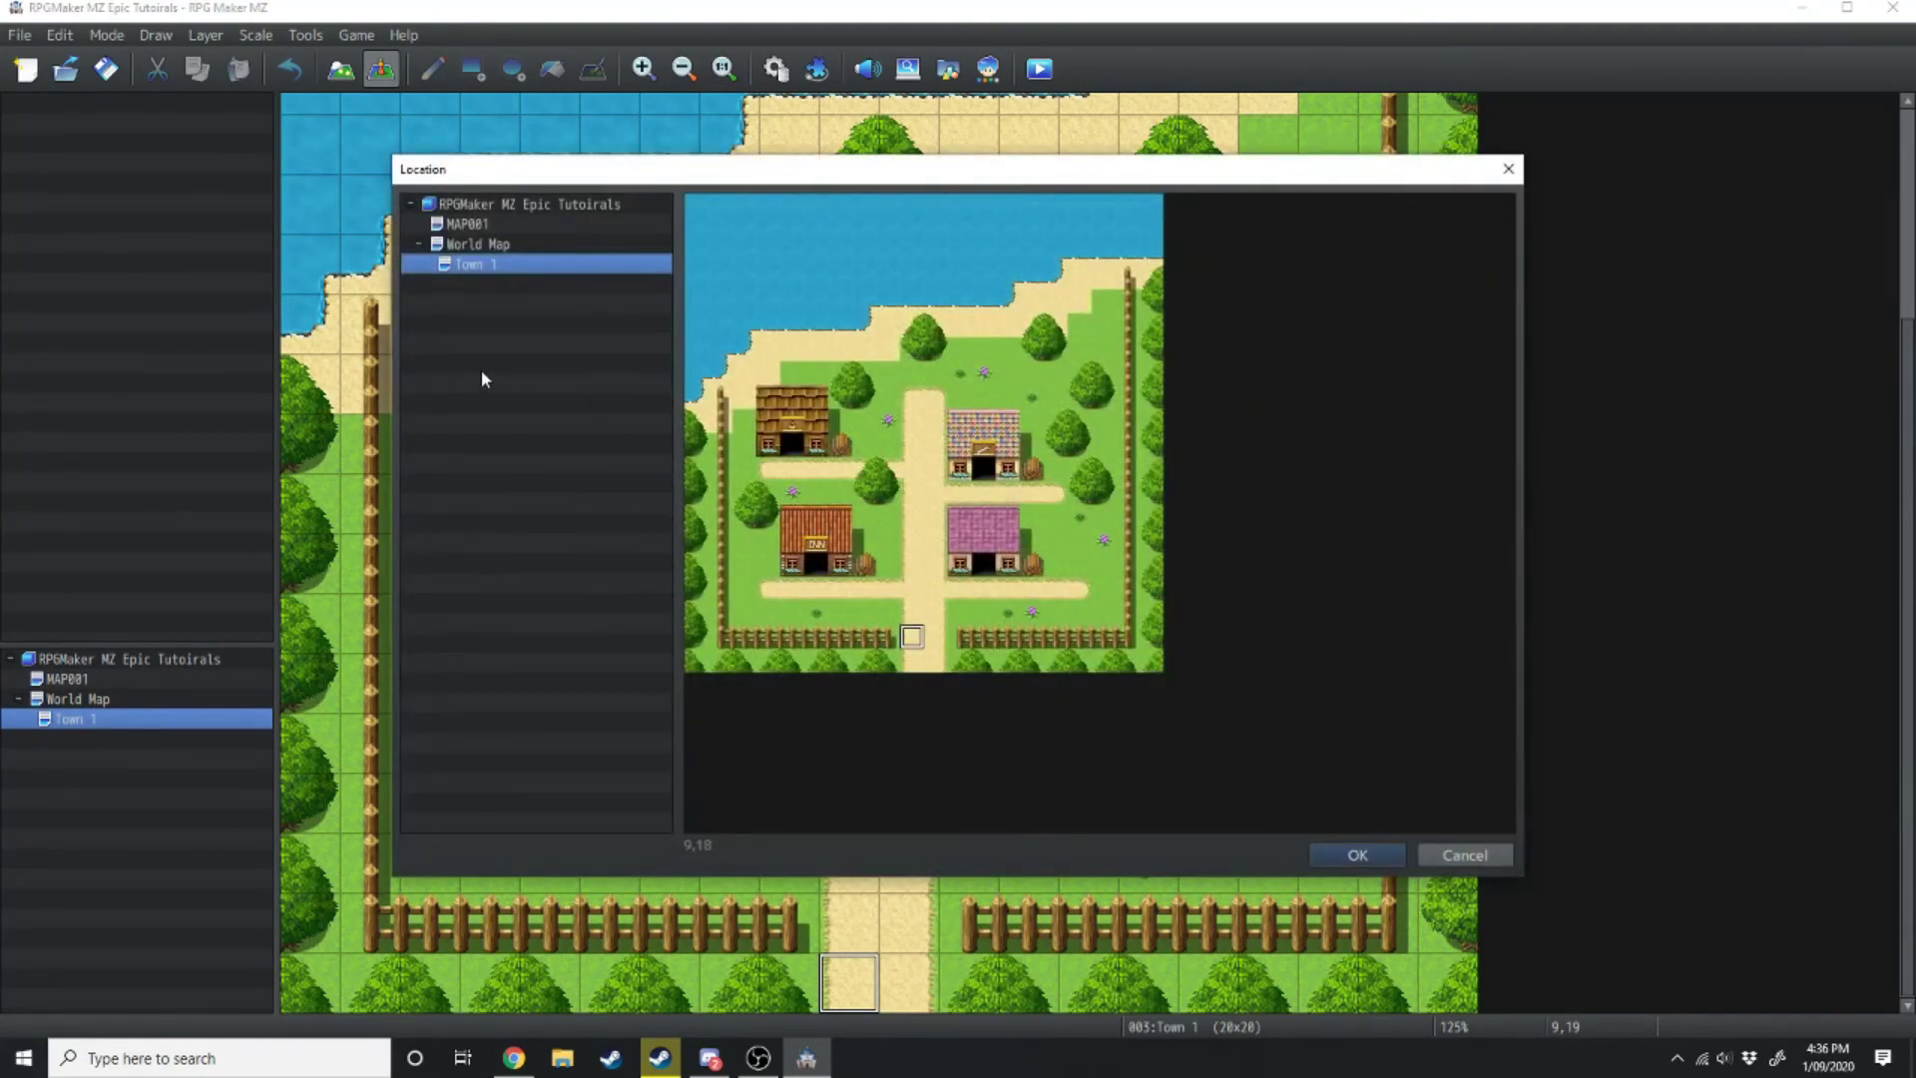
click(480, 246)
click(820, 305)
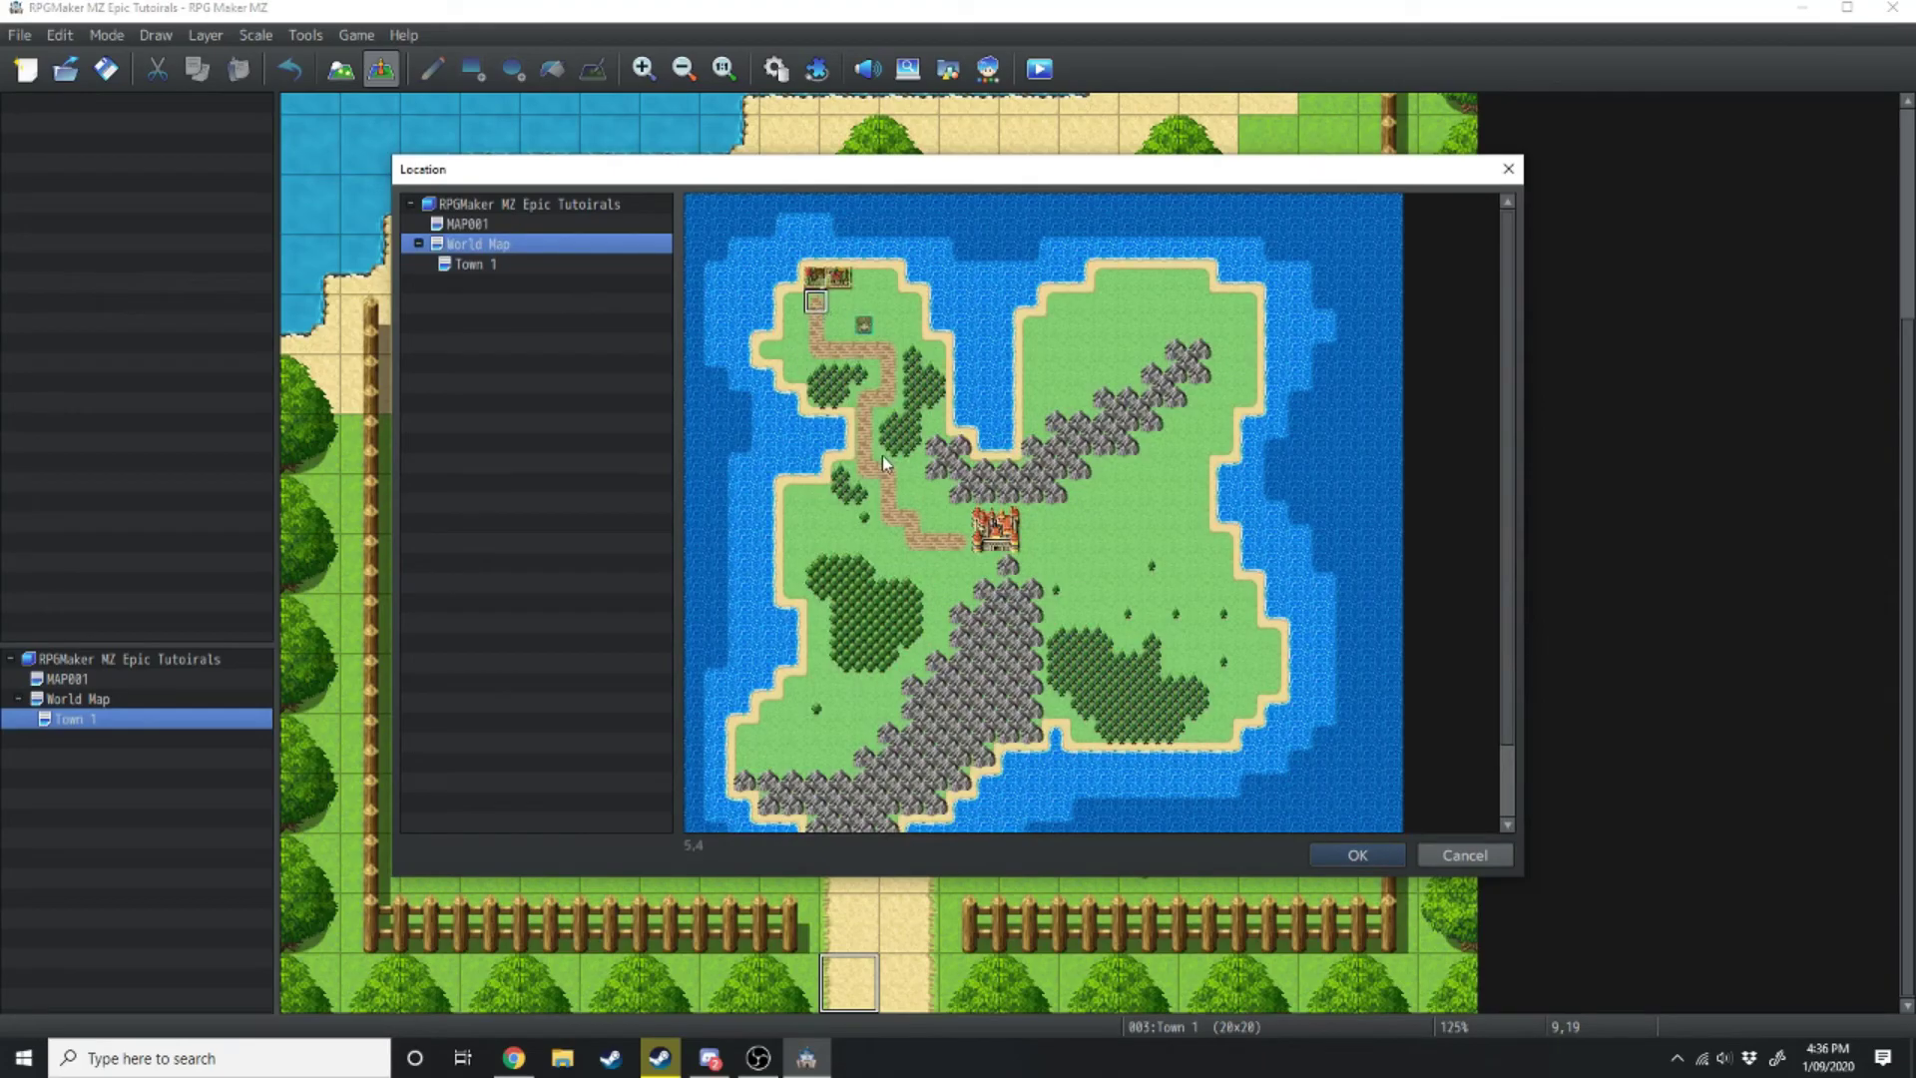
click(1330, 859)
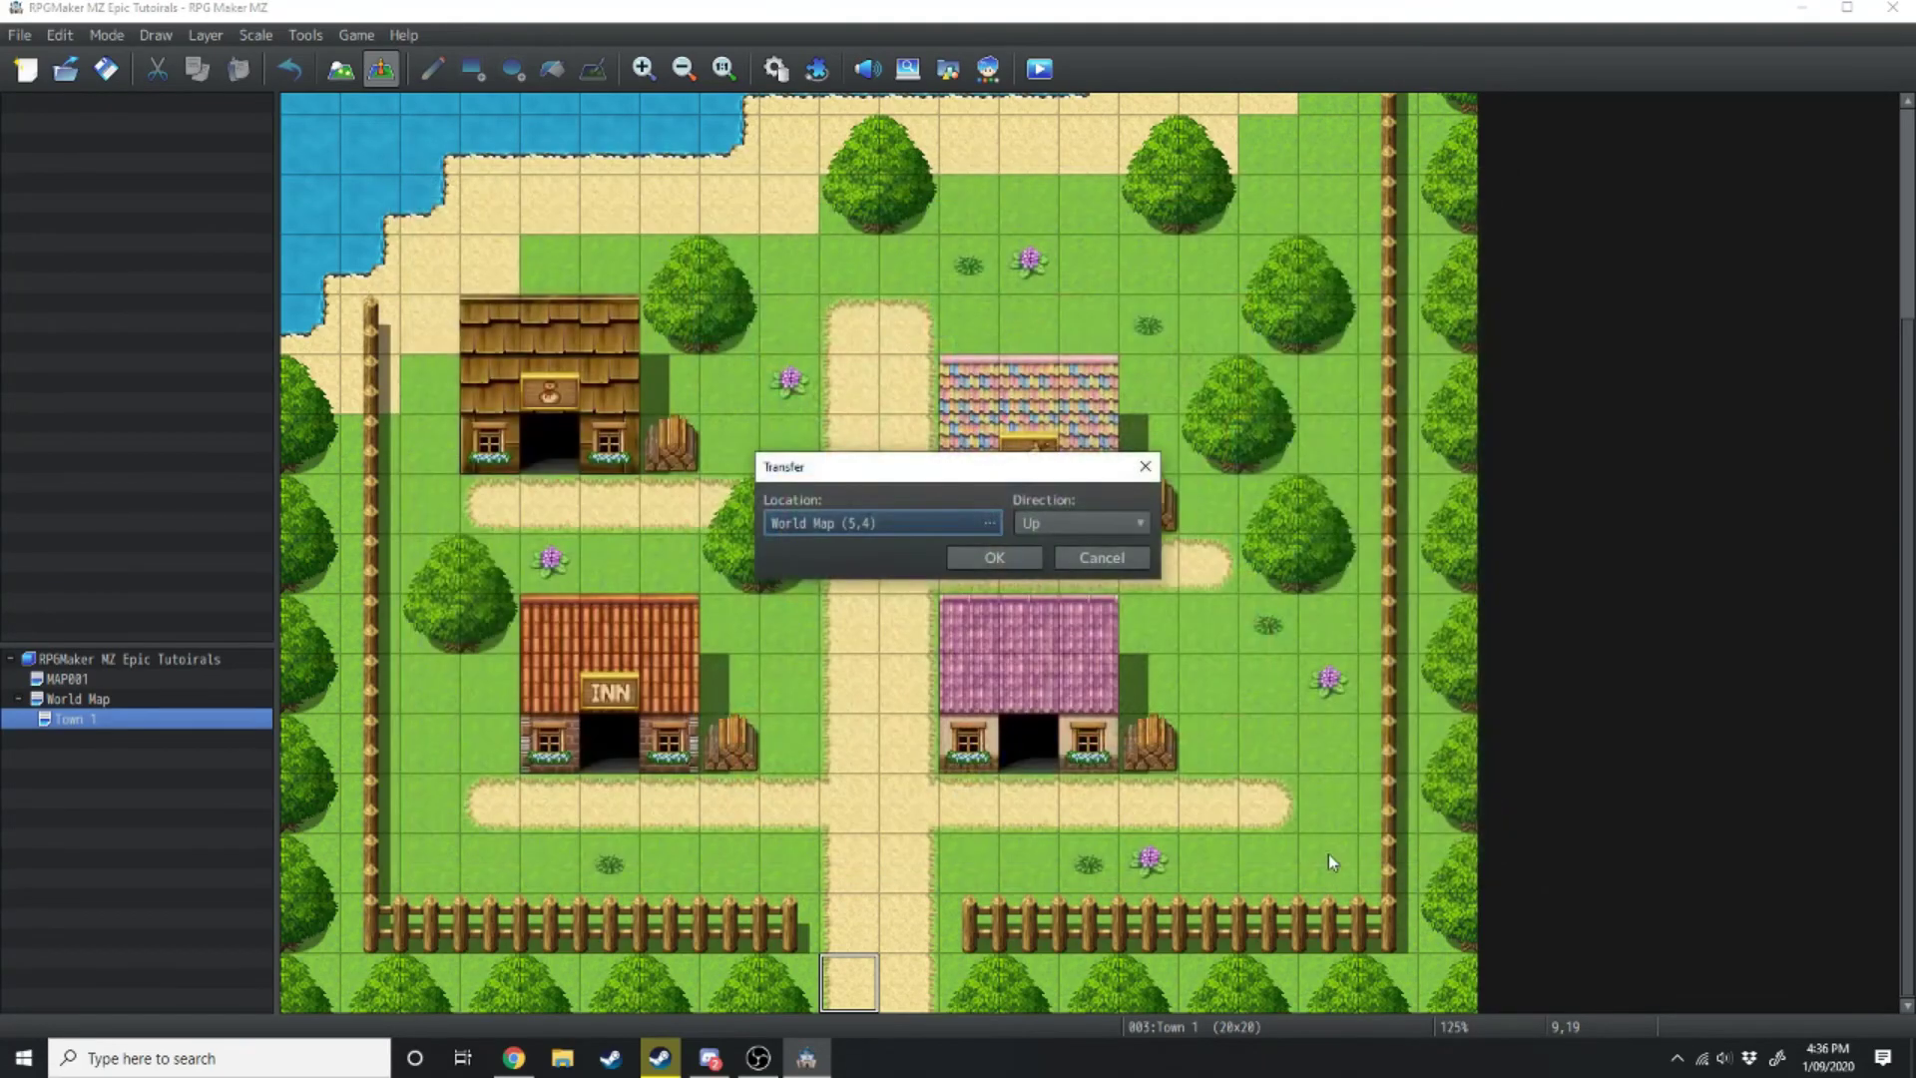
Set the arrival facing direction, confirm, and copy the exit event onto the adjacent entrance tile
click(1066, 525)
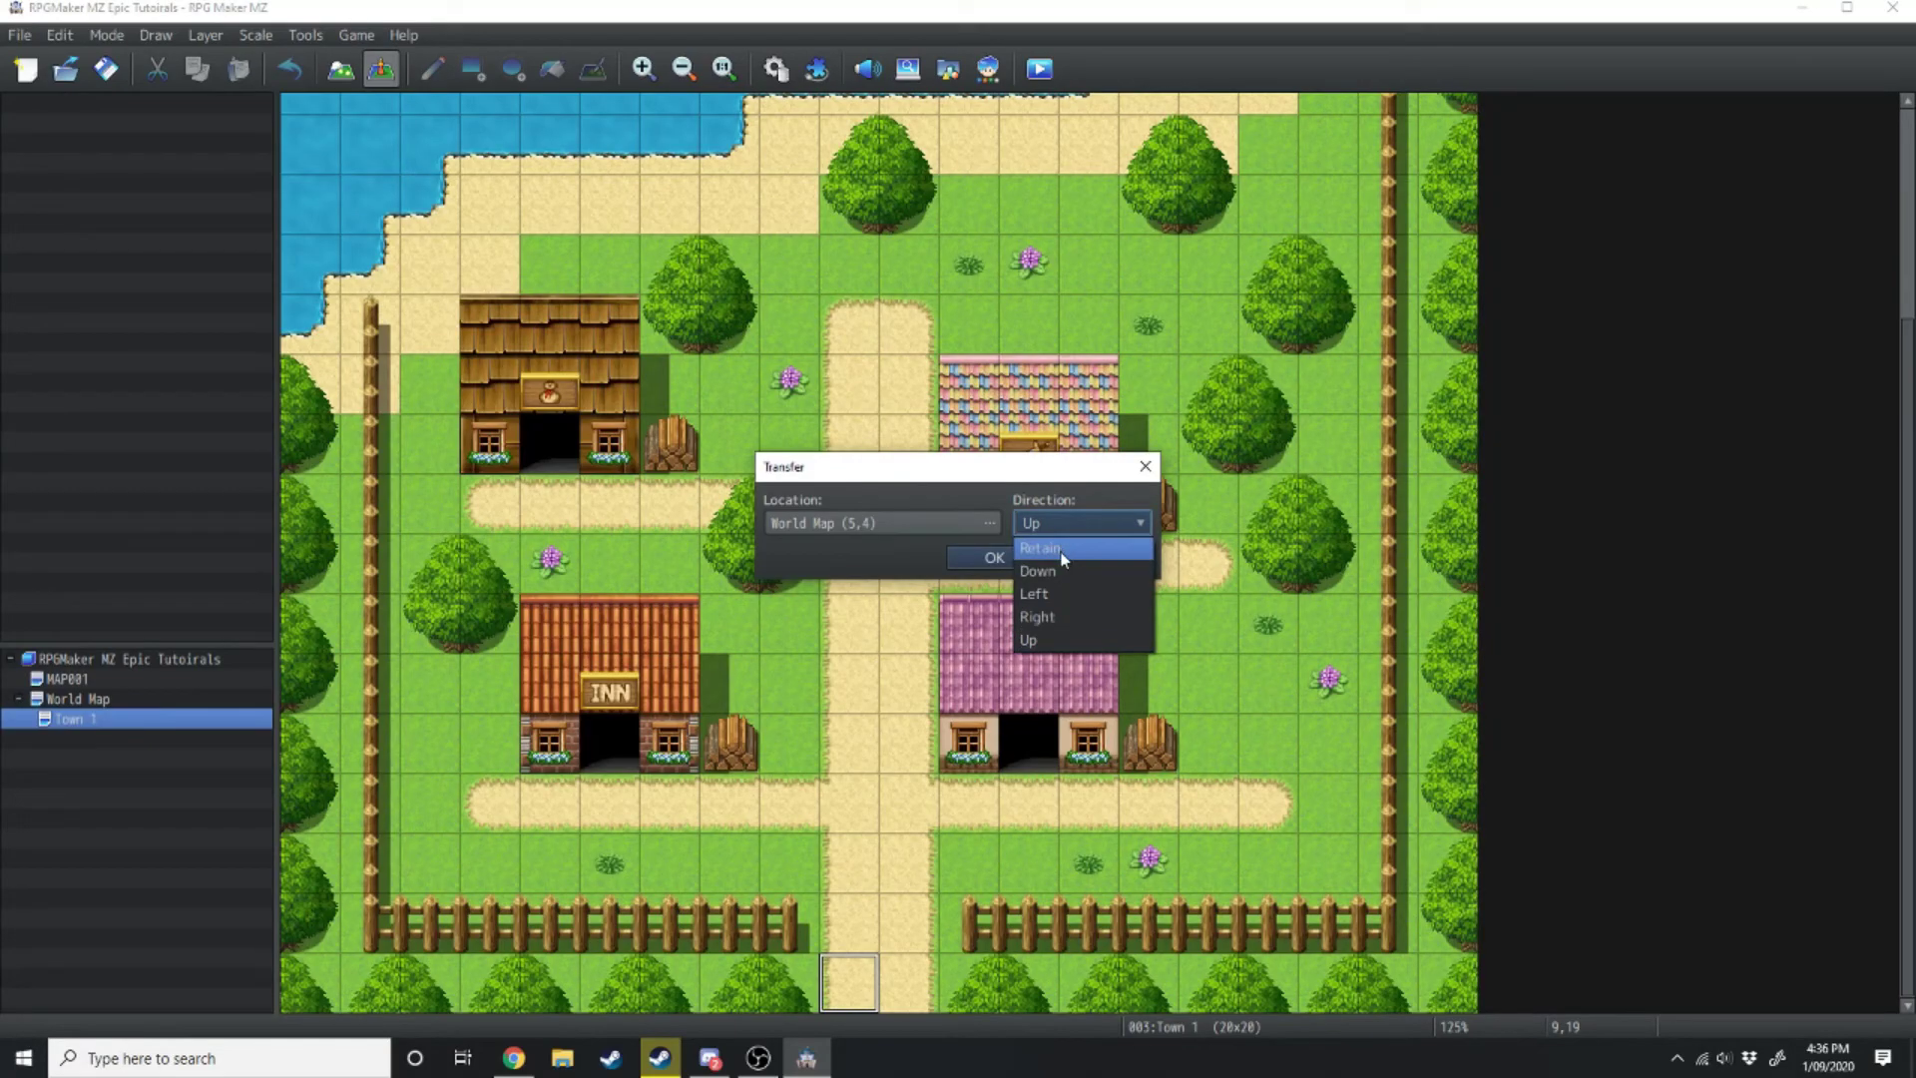
click(1038, 570)
click(994, 557)
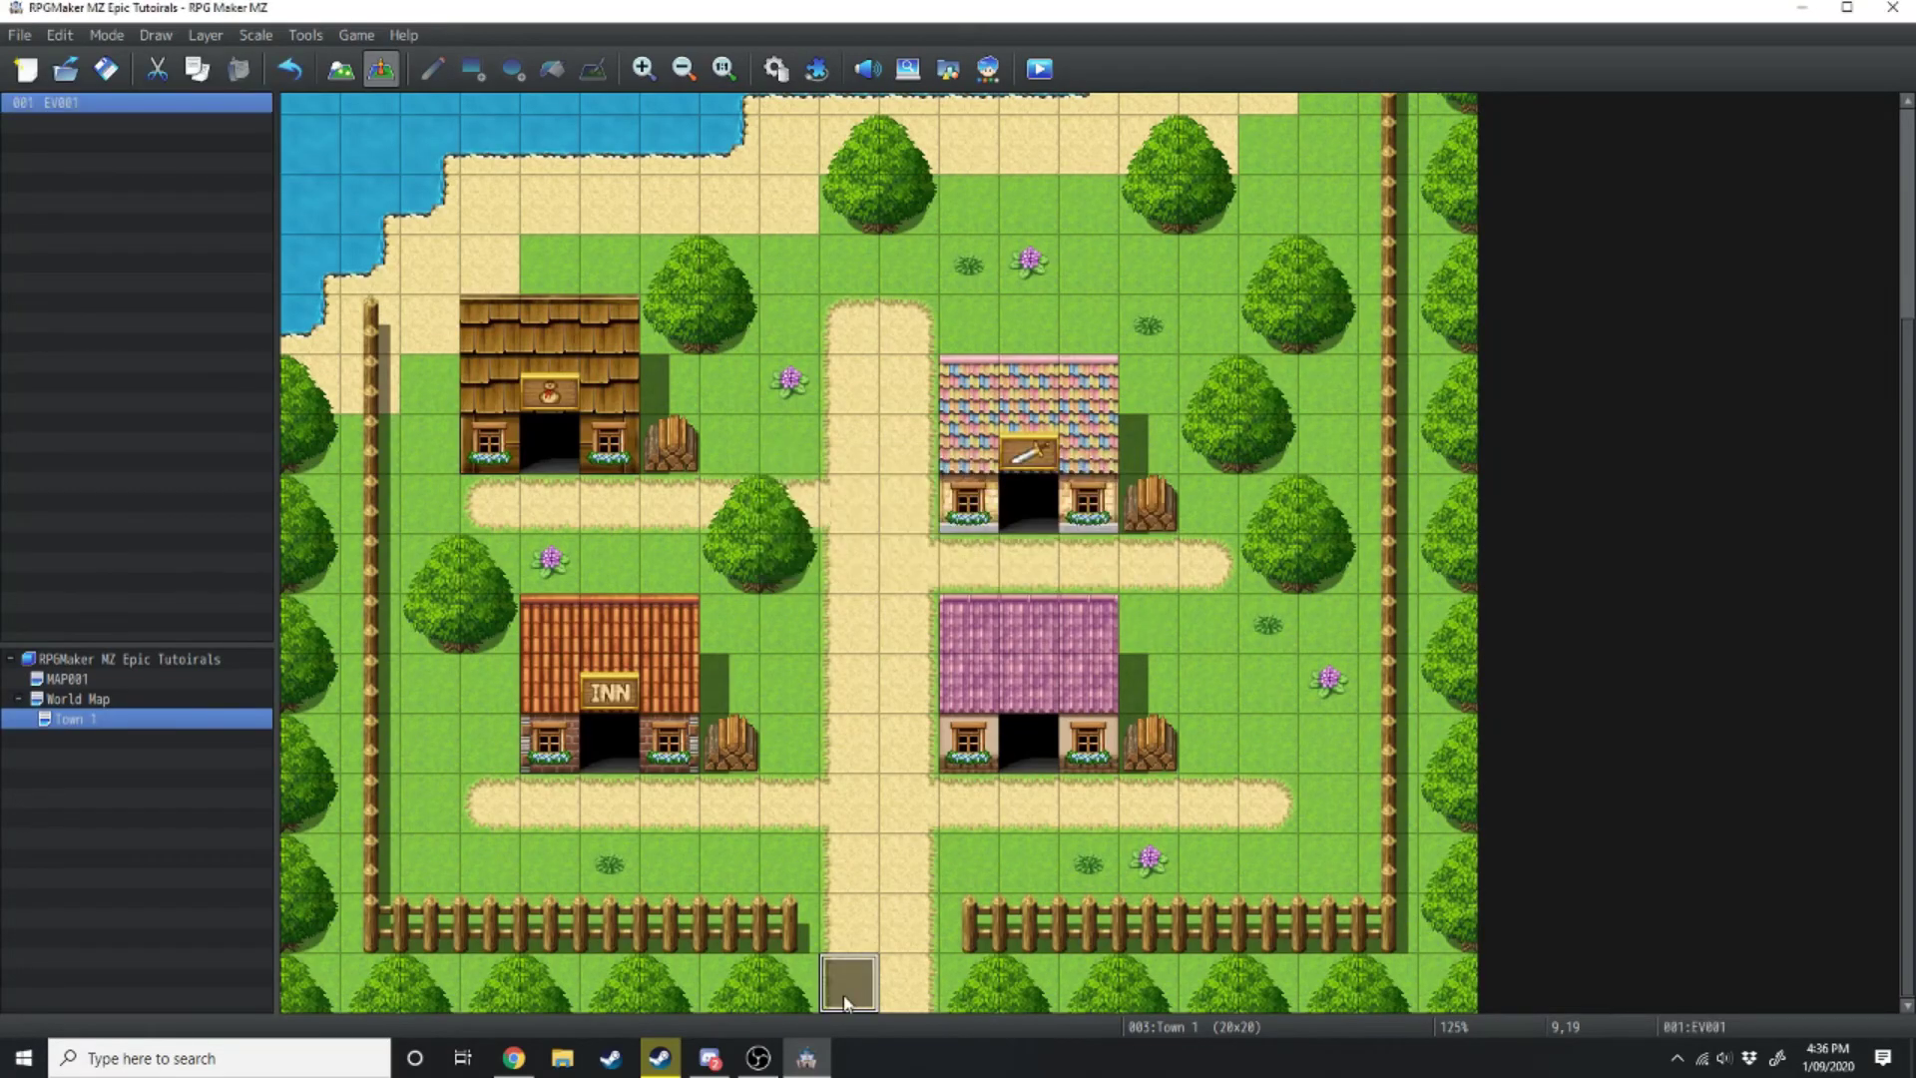
key(ctrl+c)
click(908, 983)
key(ctrl+v)
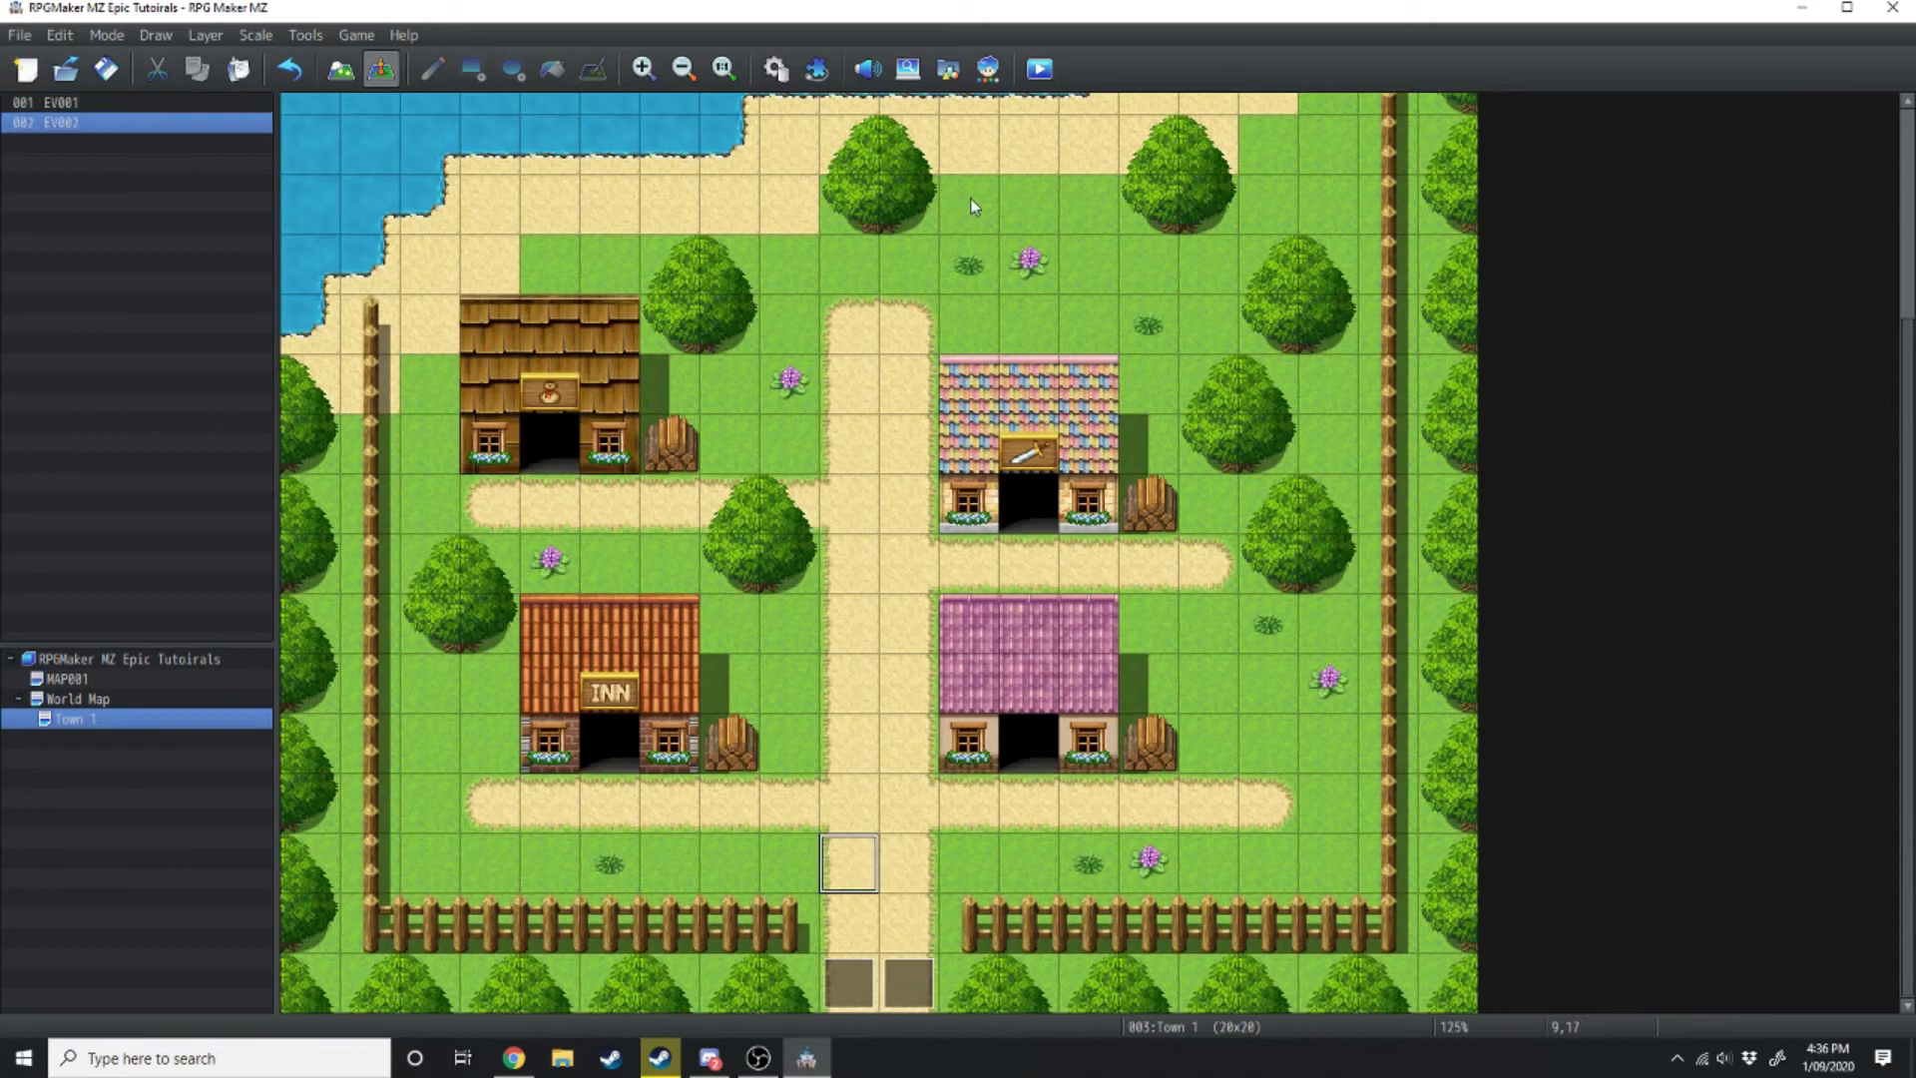
Playtest the game, walking from the World Map into Seaholme, back out, and in again
click(1039, 68)
click(928, 555)
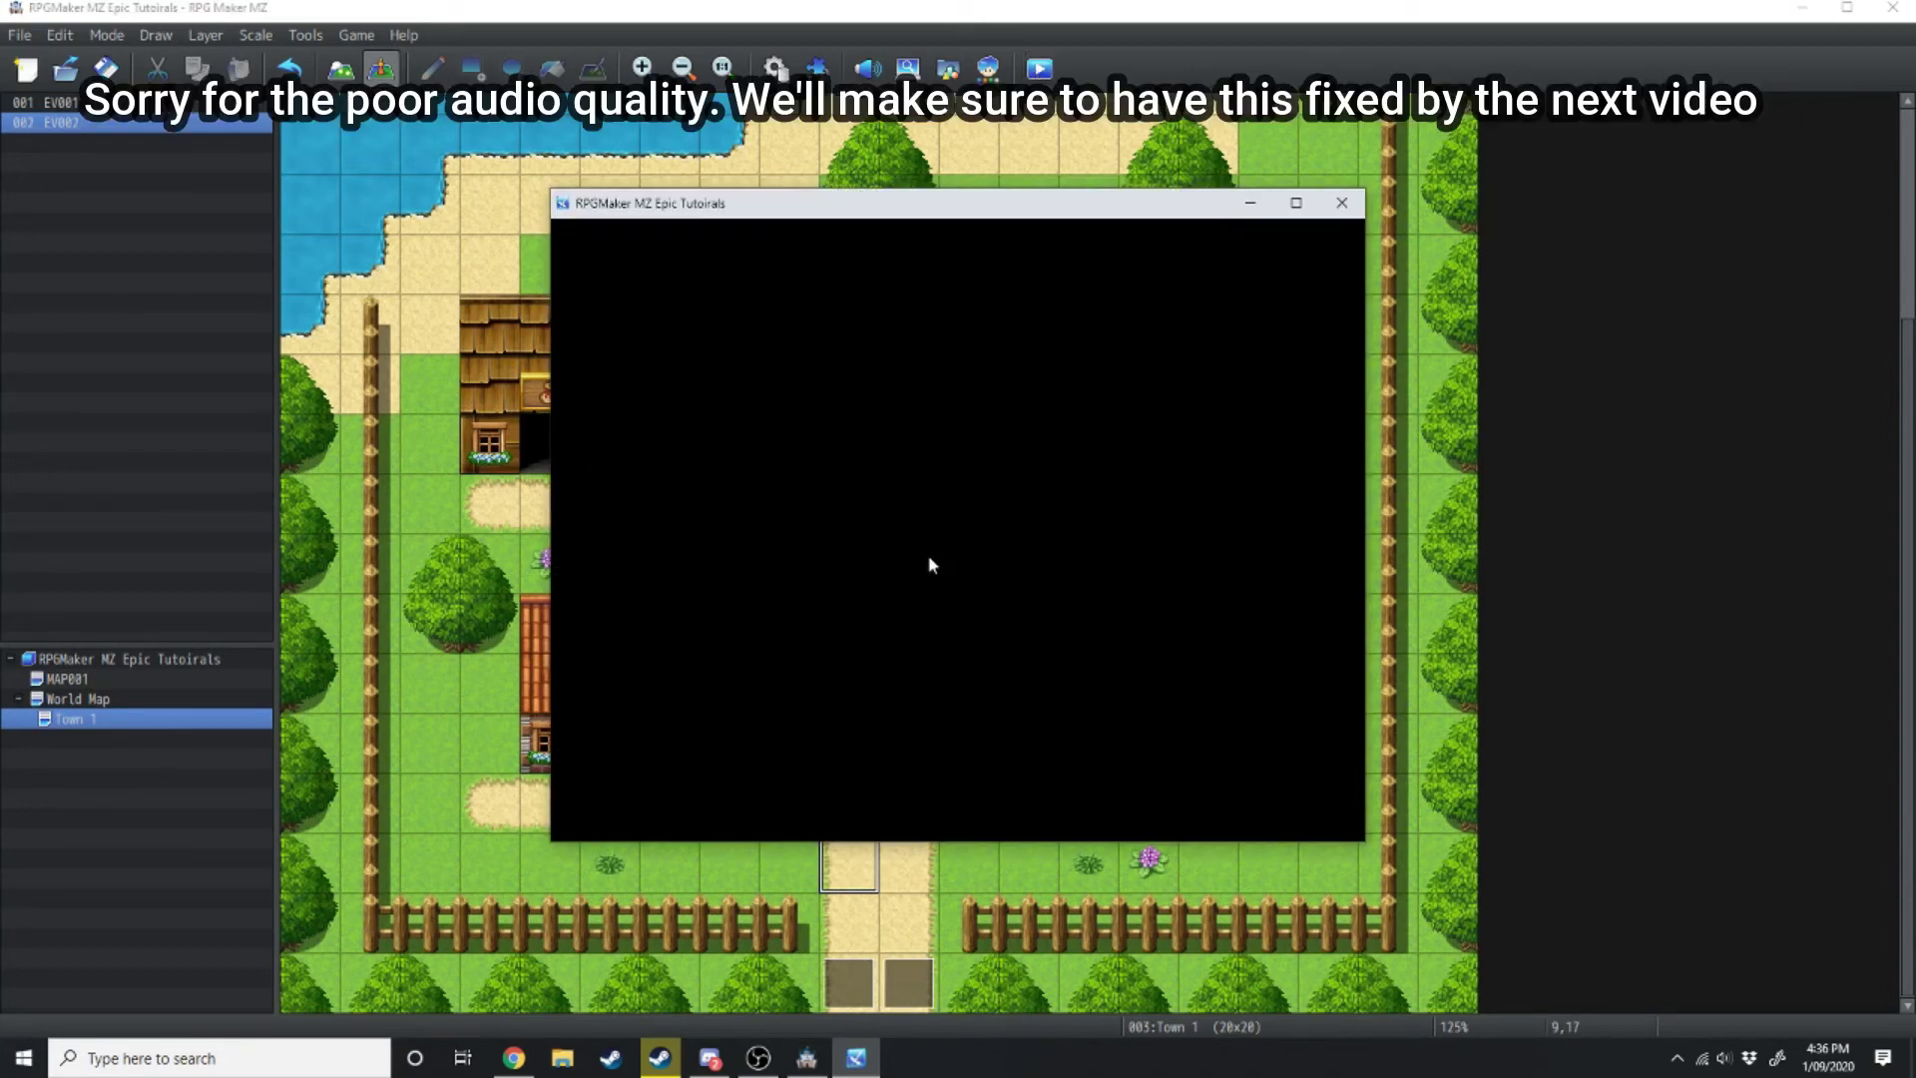
key(Left)
key(Up)
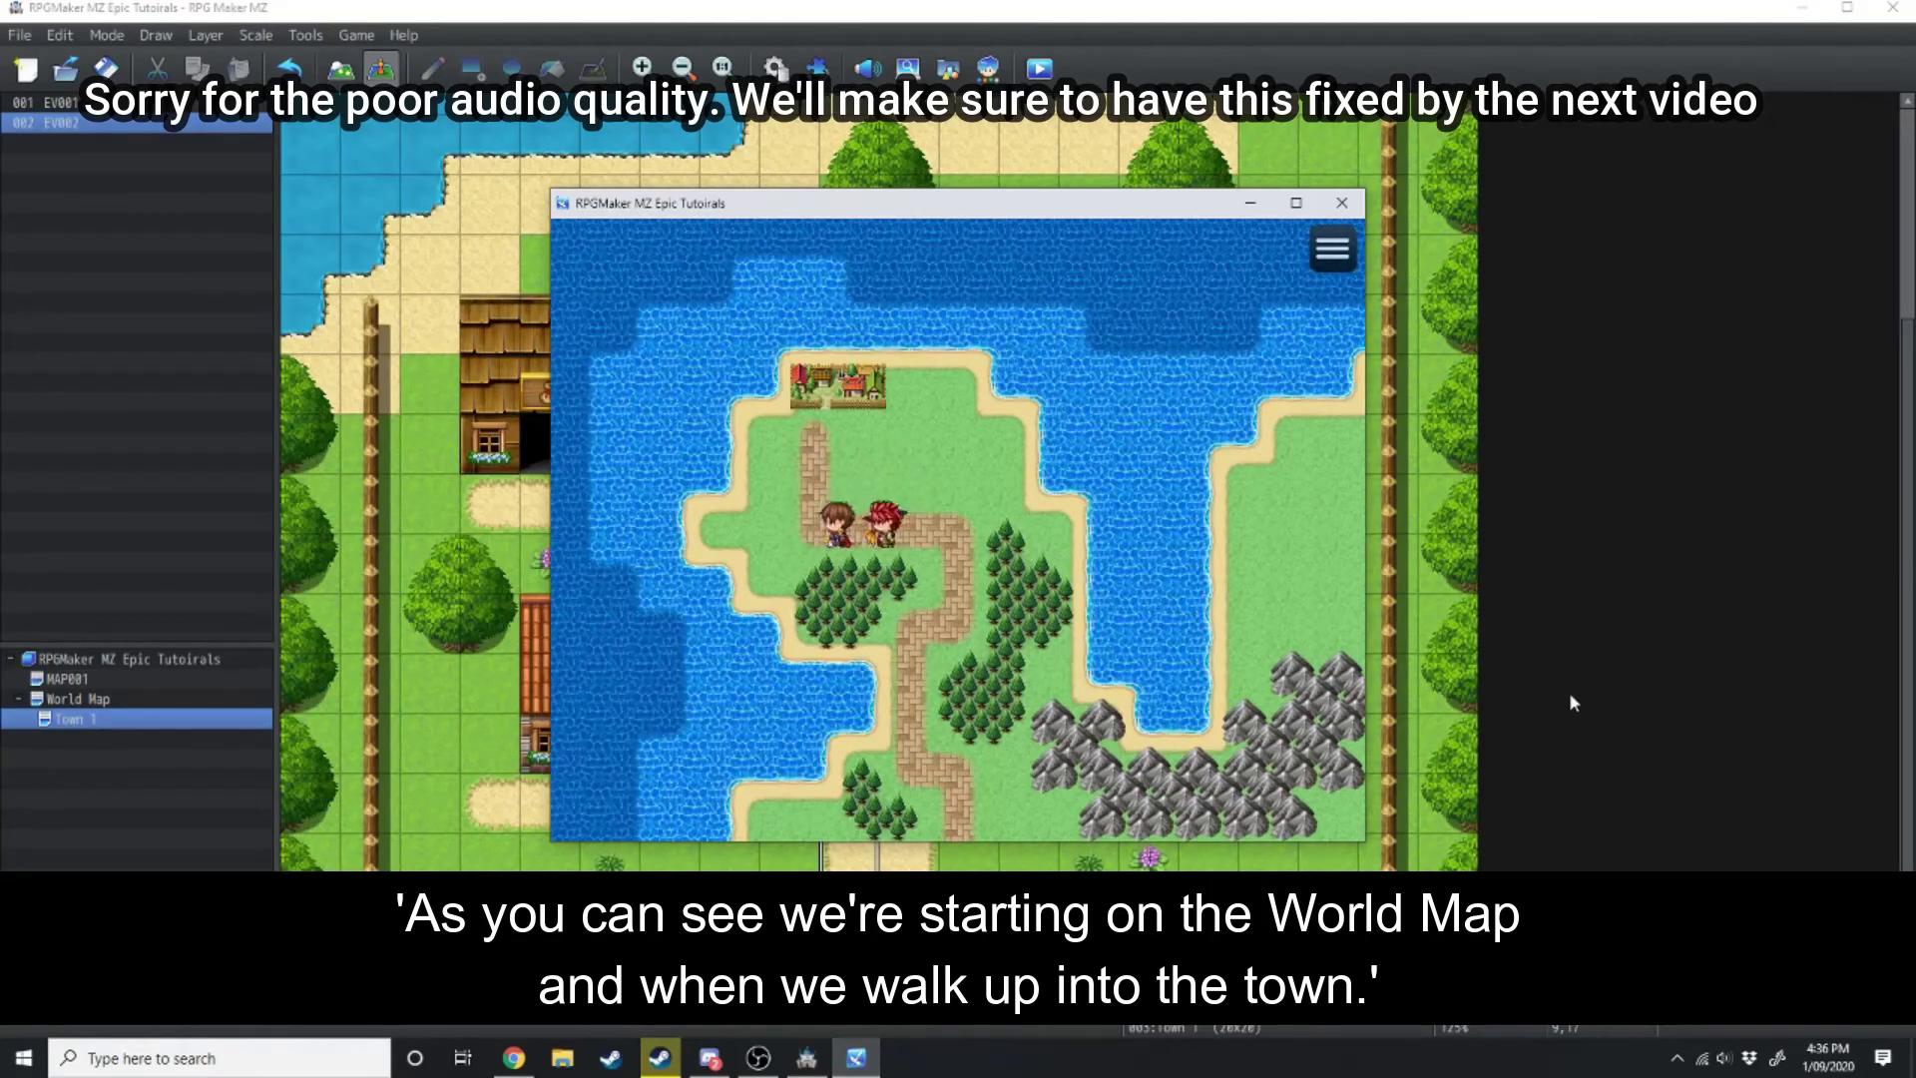
key(Up)
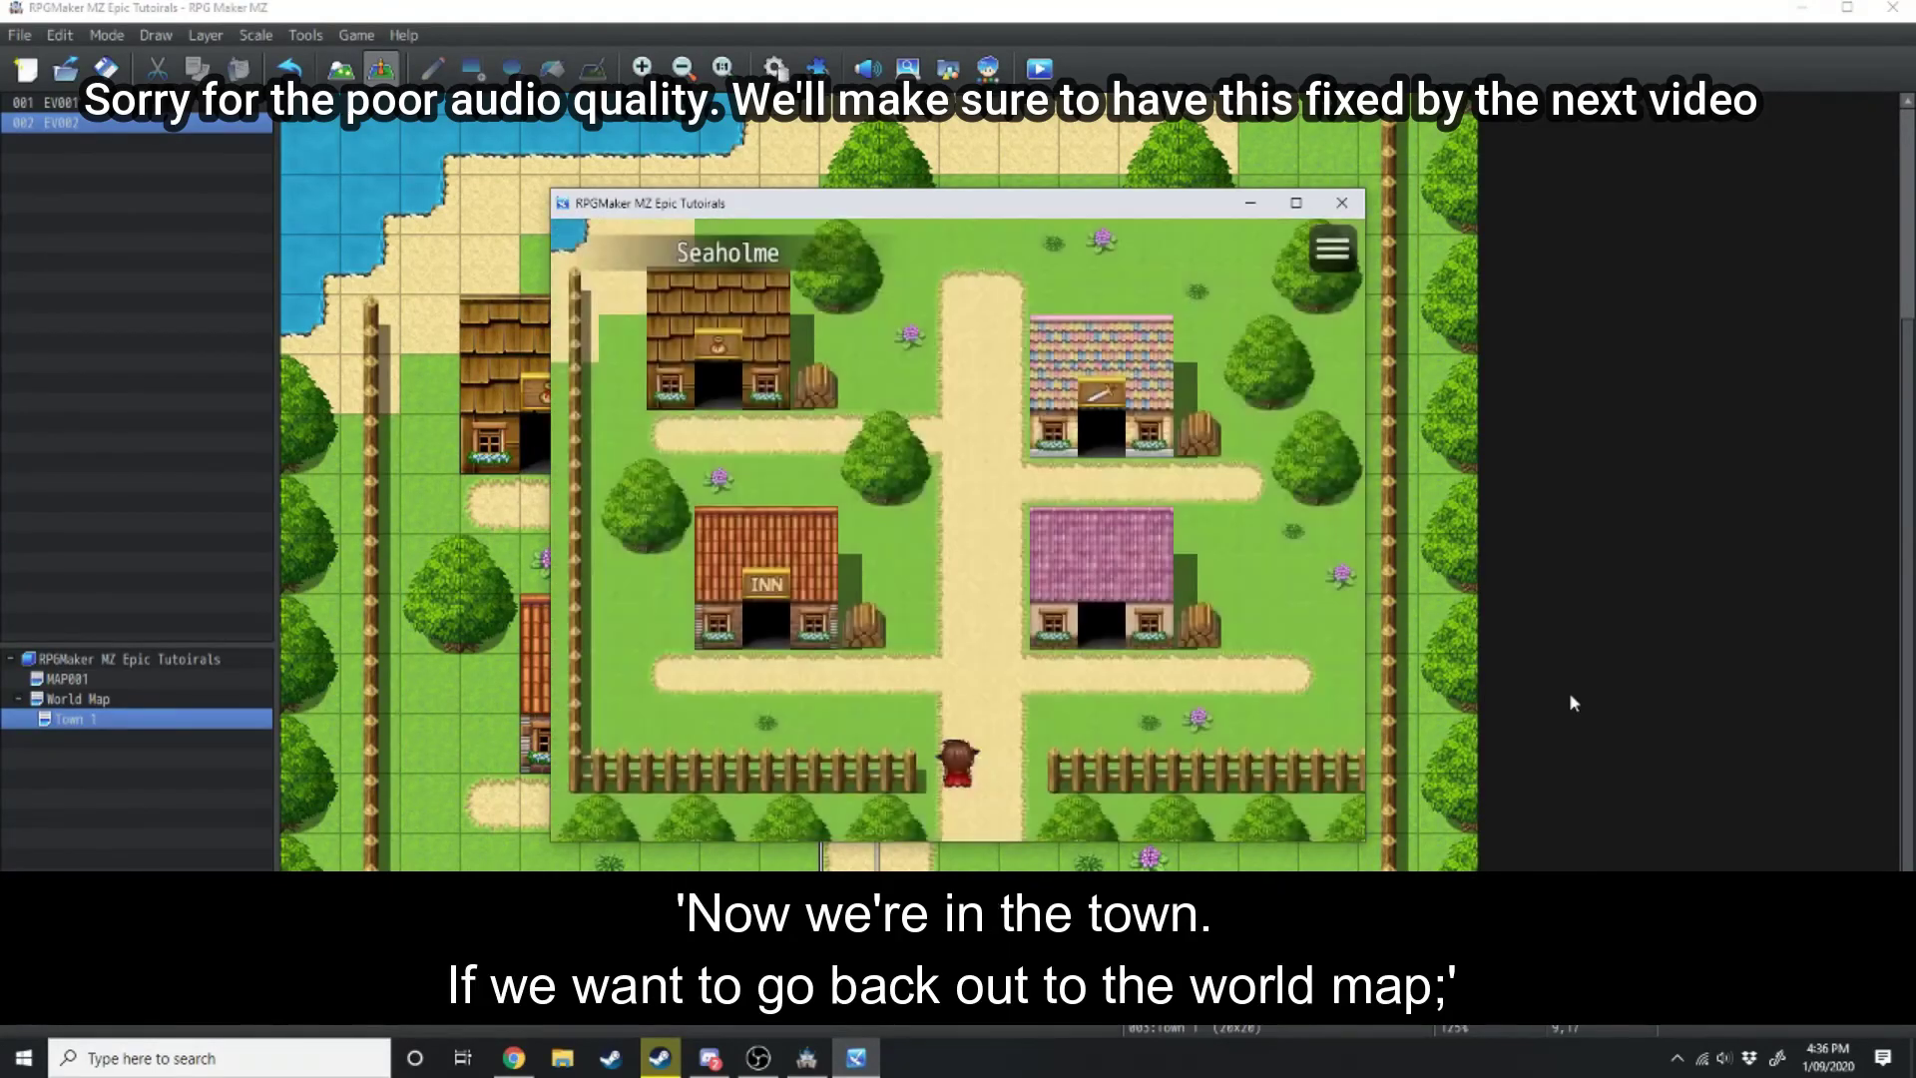
key(Up)
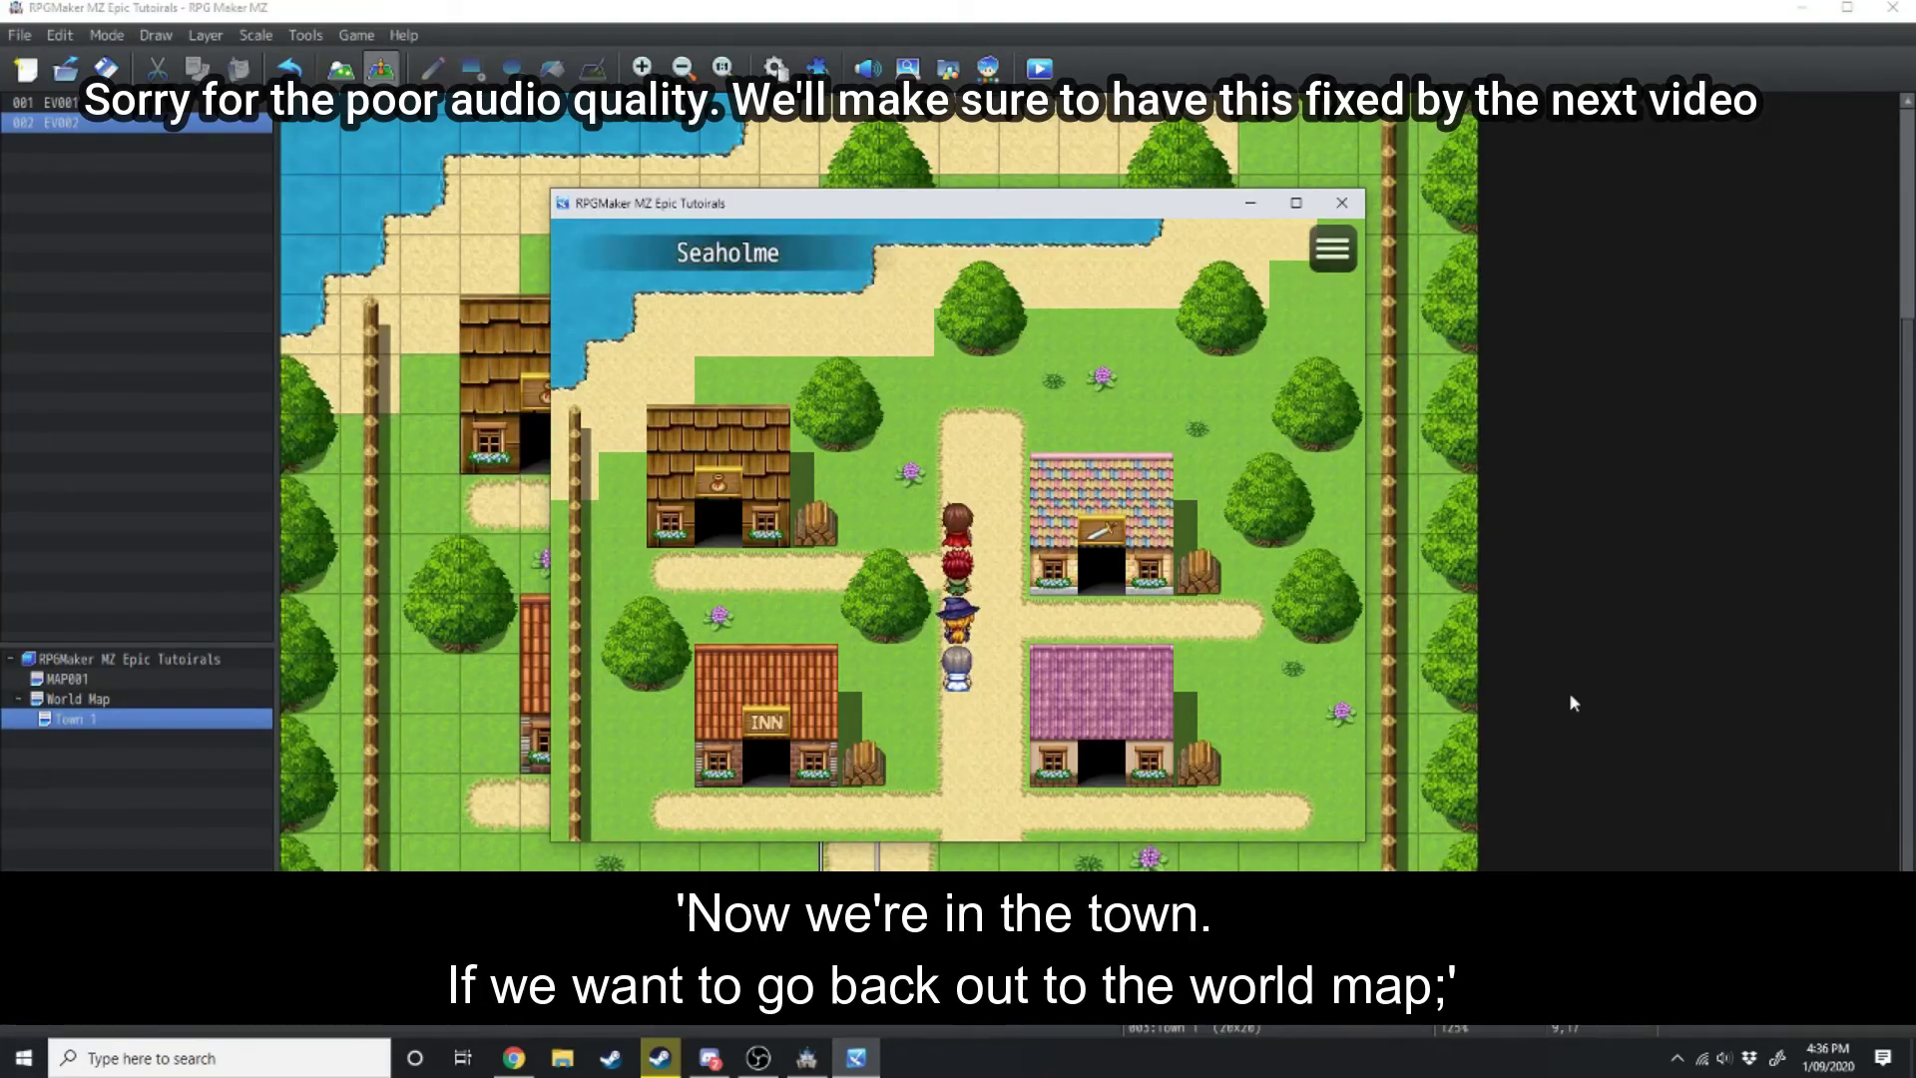
key(Down)
key(Down)
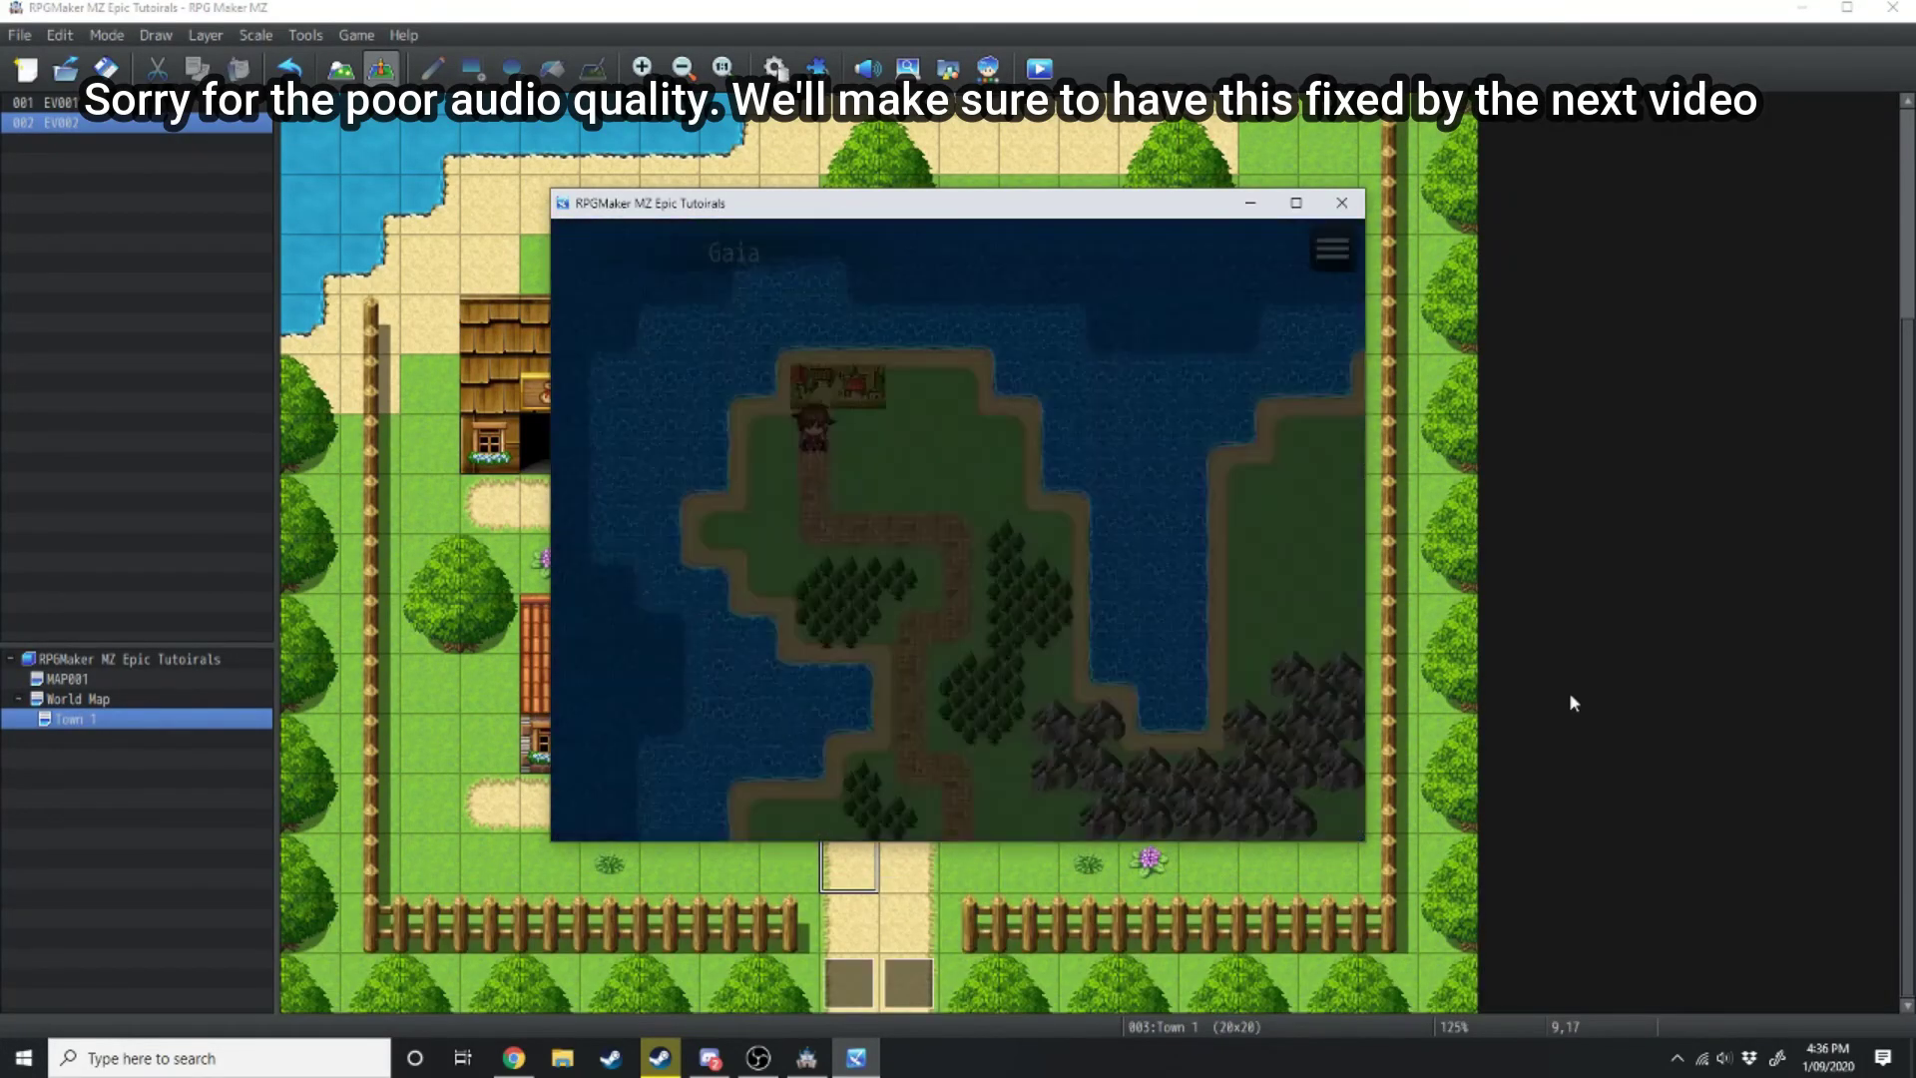
key(Up)
Walk the party up to the pink house's door and then the INN door to test them
key(Up)
key(Right)
key(Up)
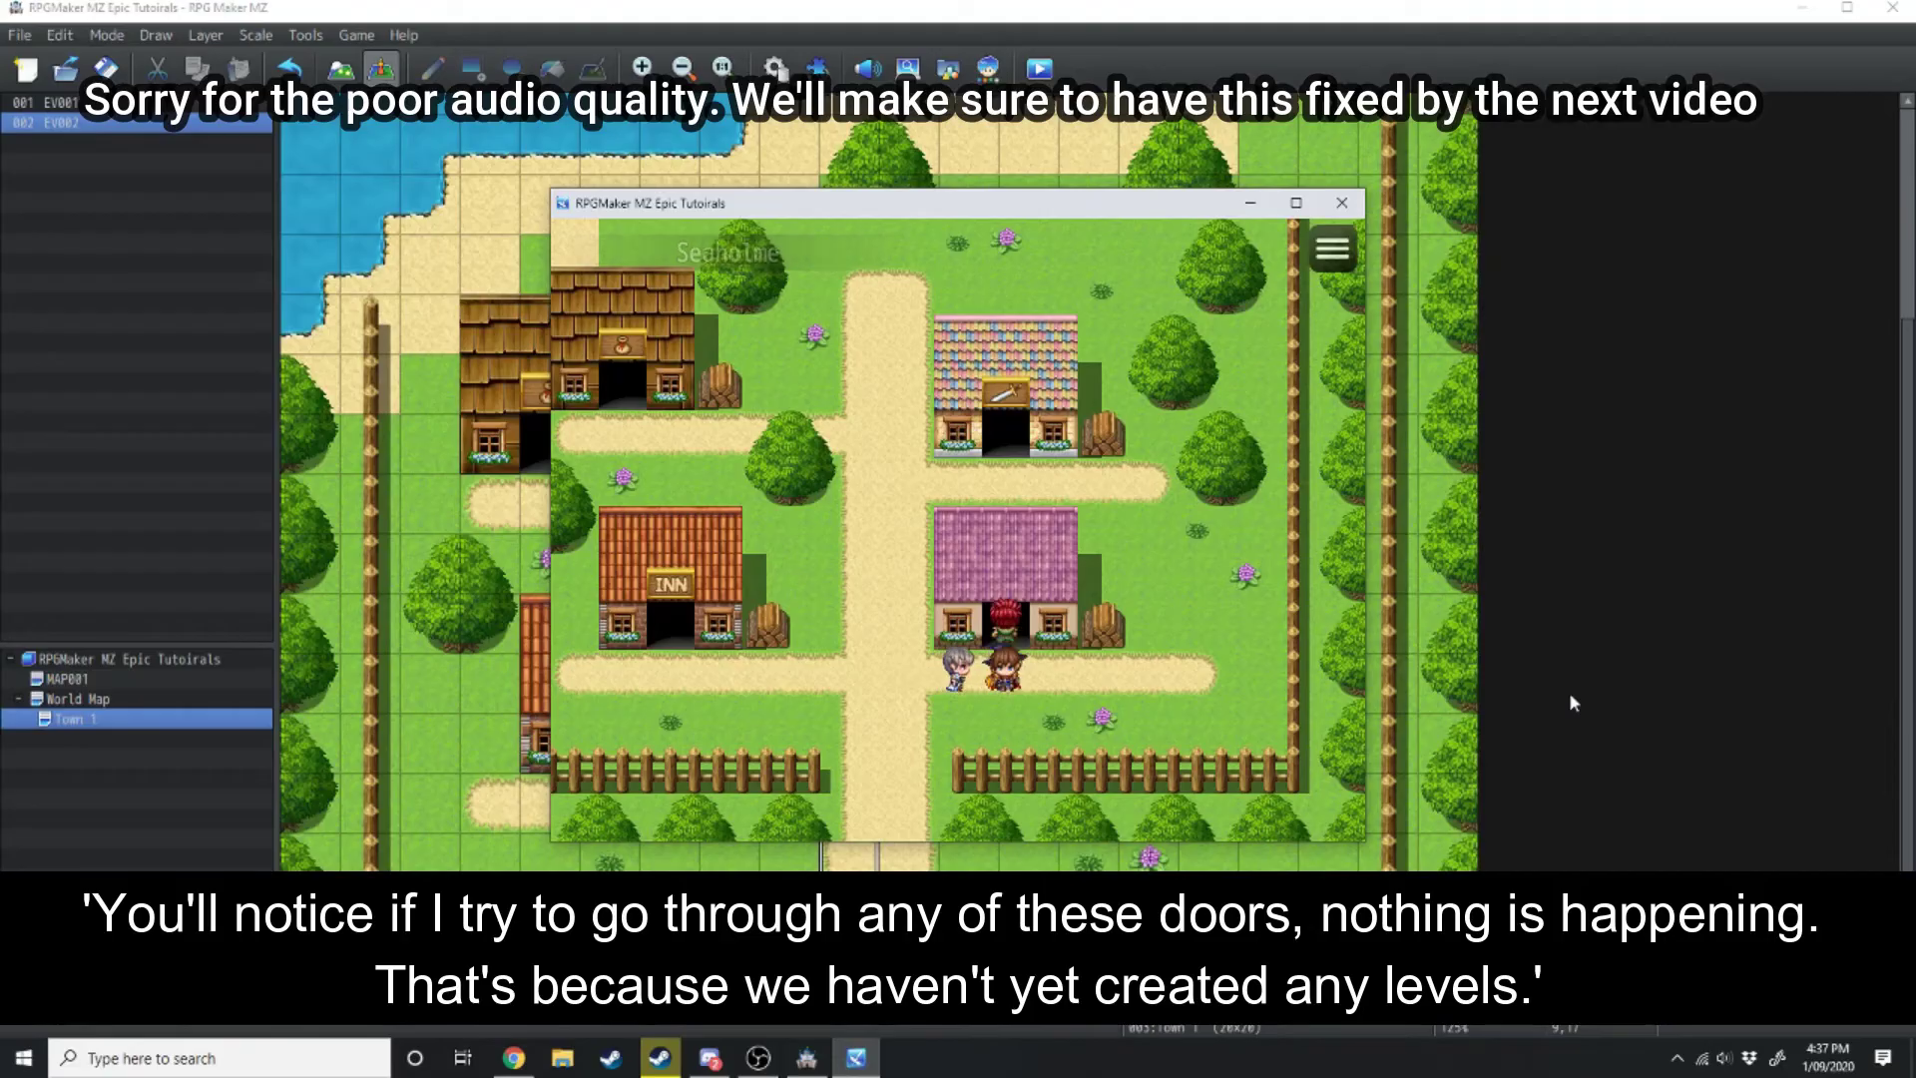
key(Down)
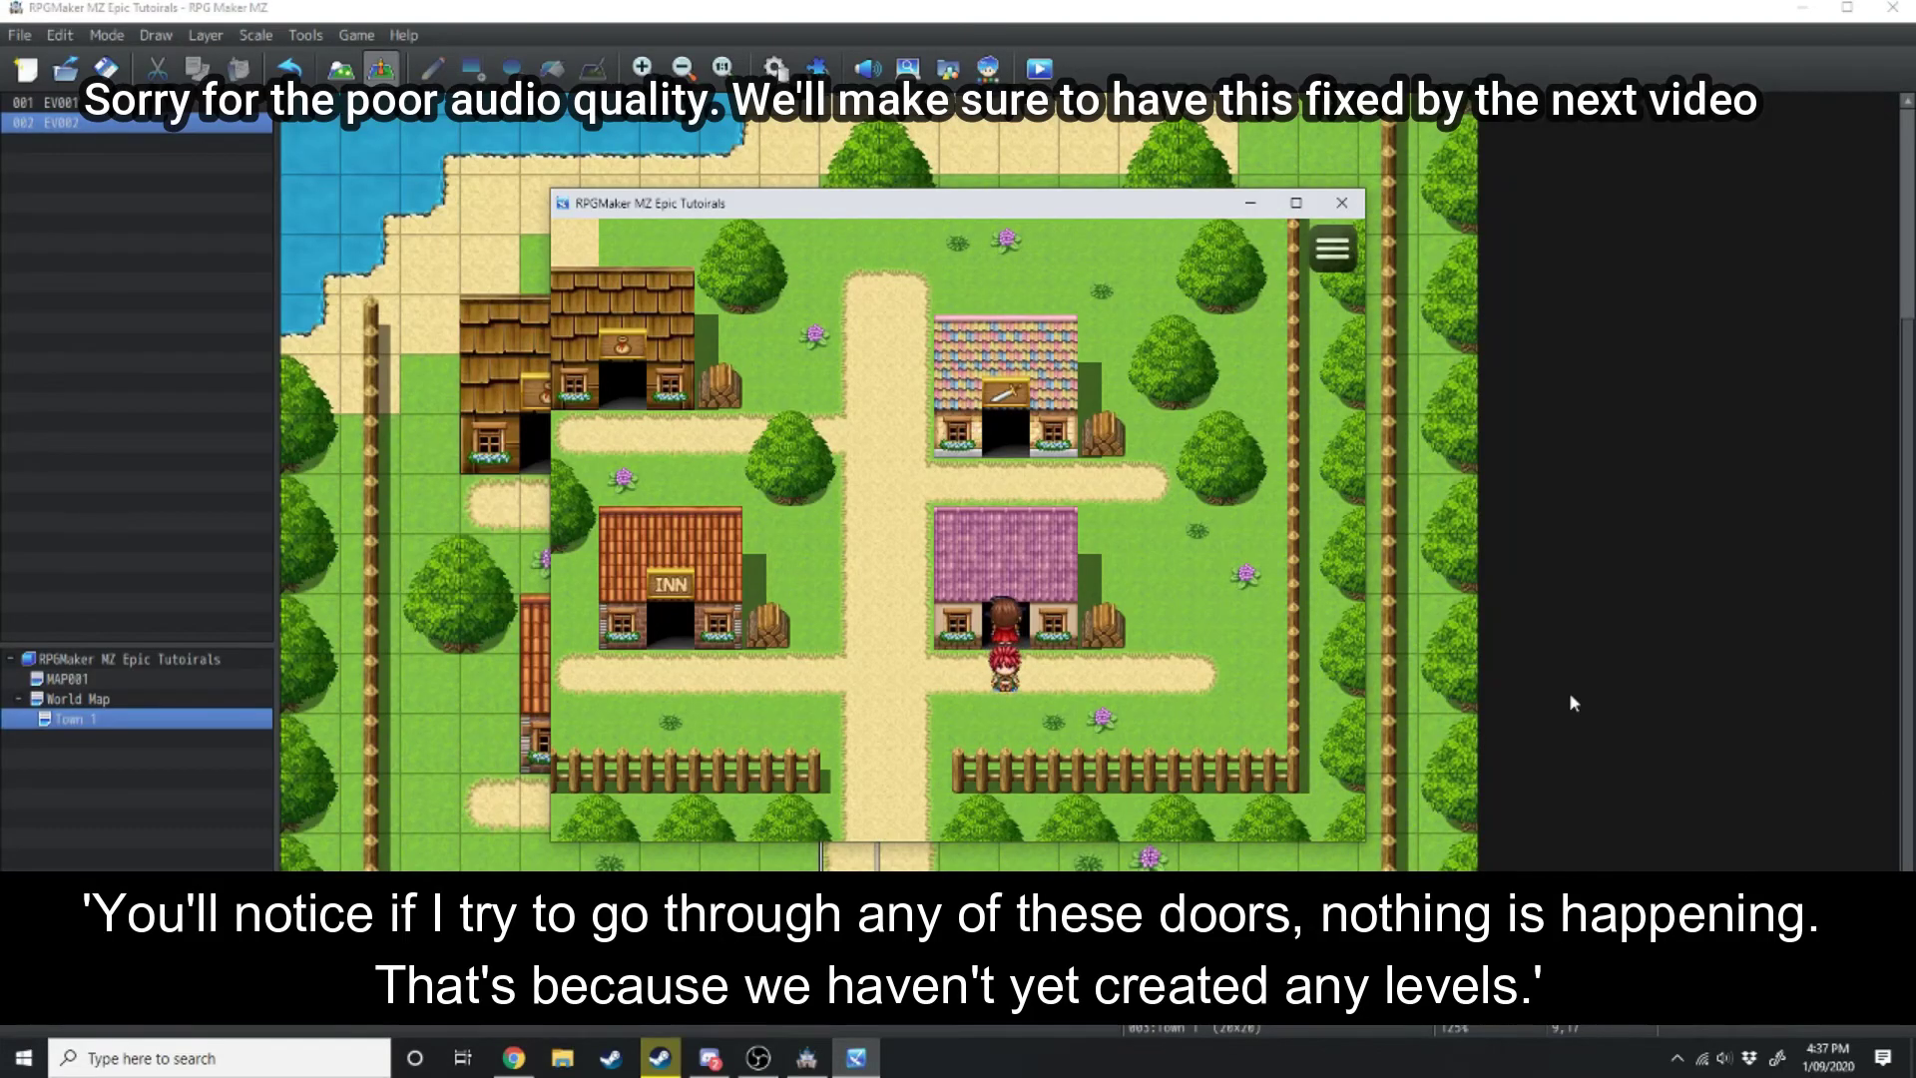
key(Left)
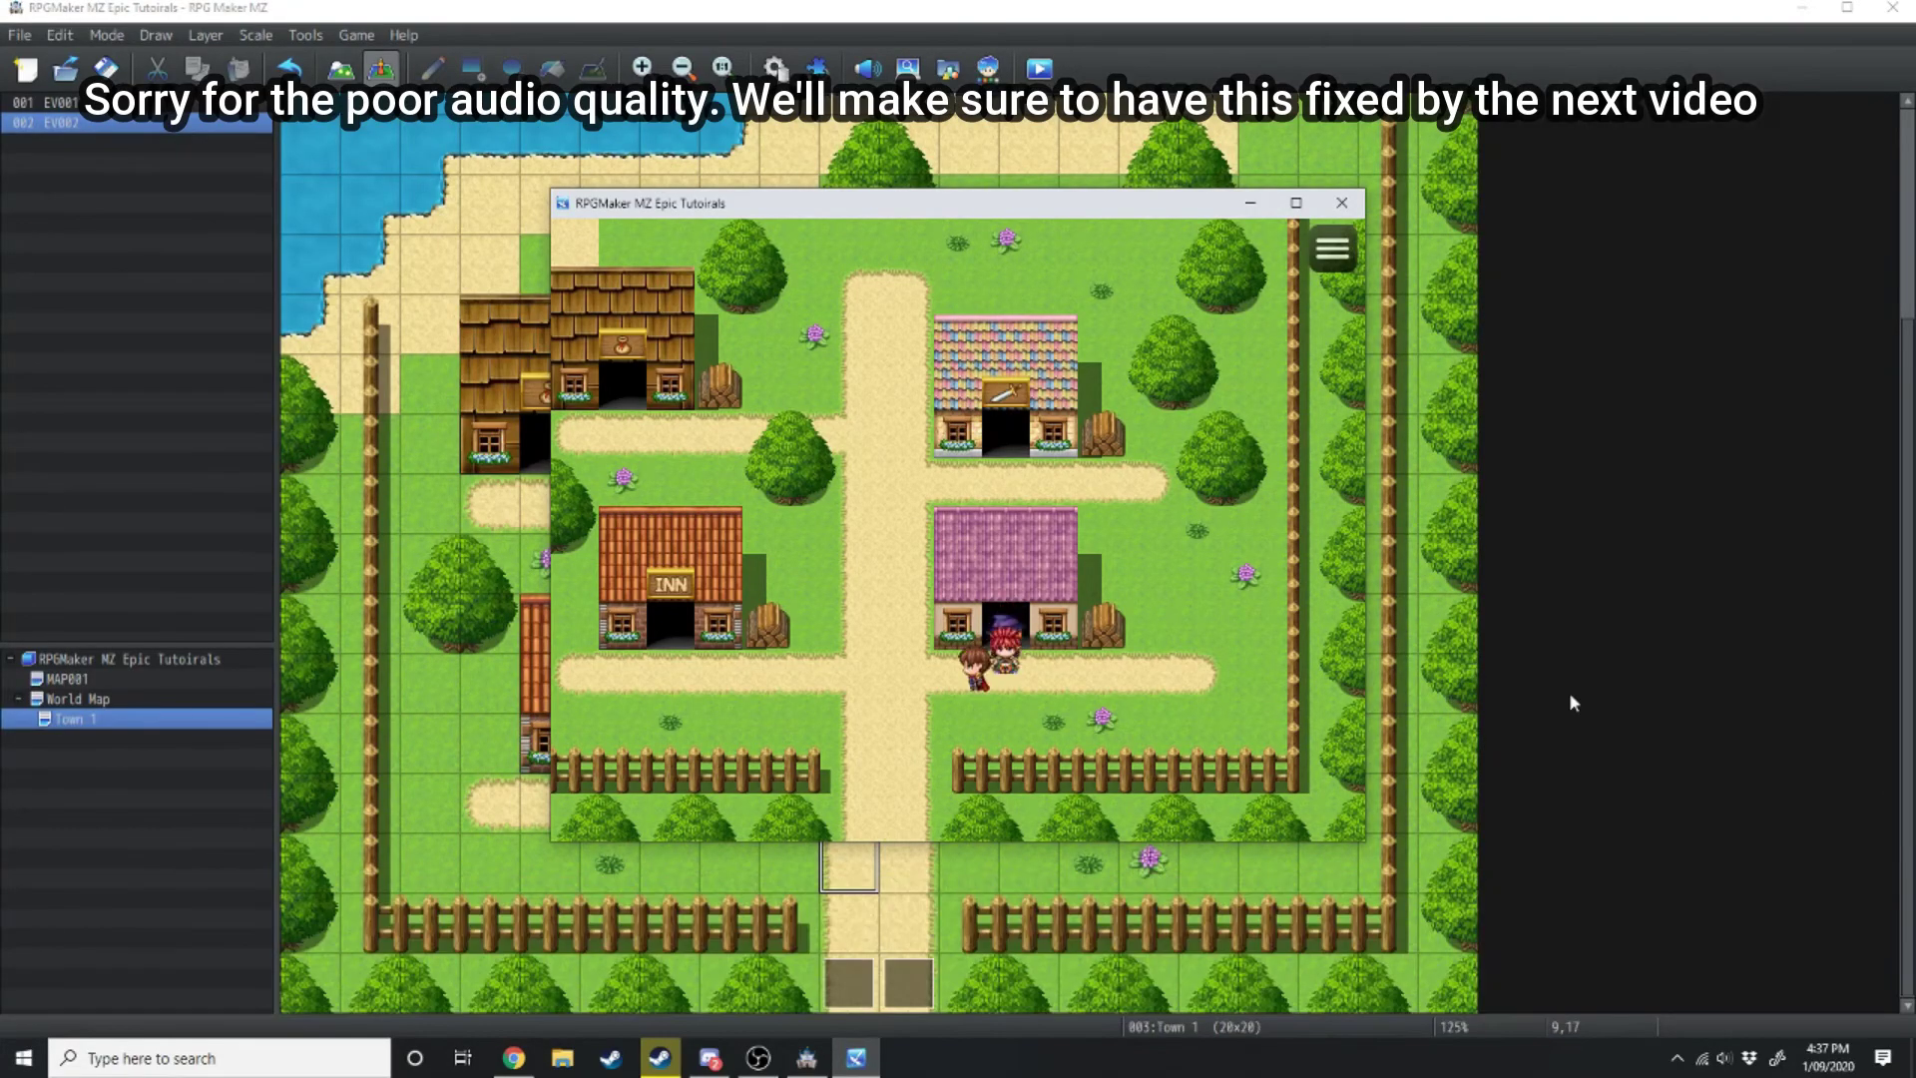
key(Up)
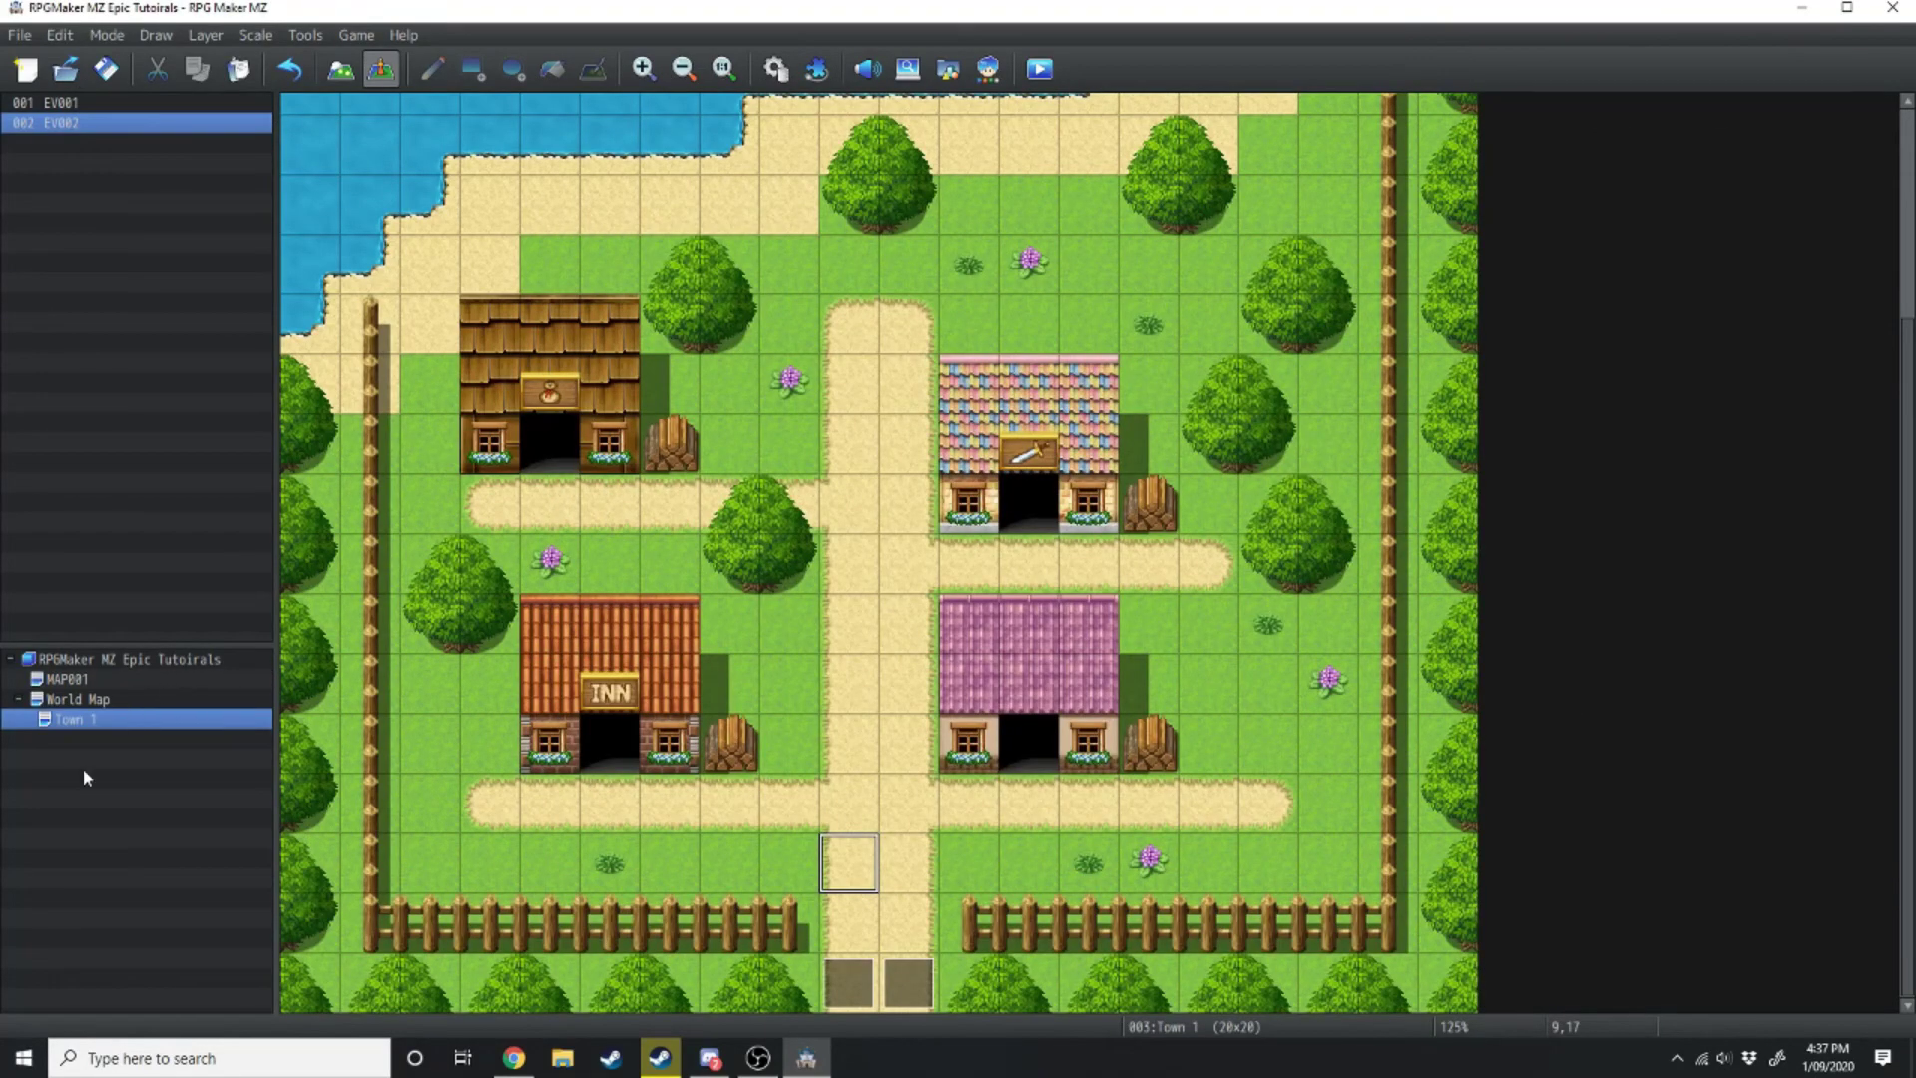
Add a new map under Town 1 named House 1, using the Inside tileset with dashing disabled
right_click(87, 717)
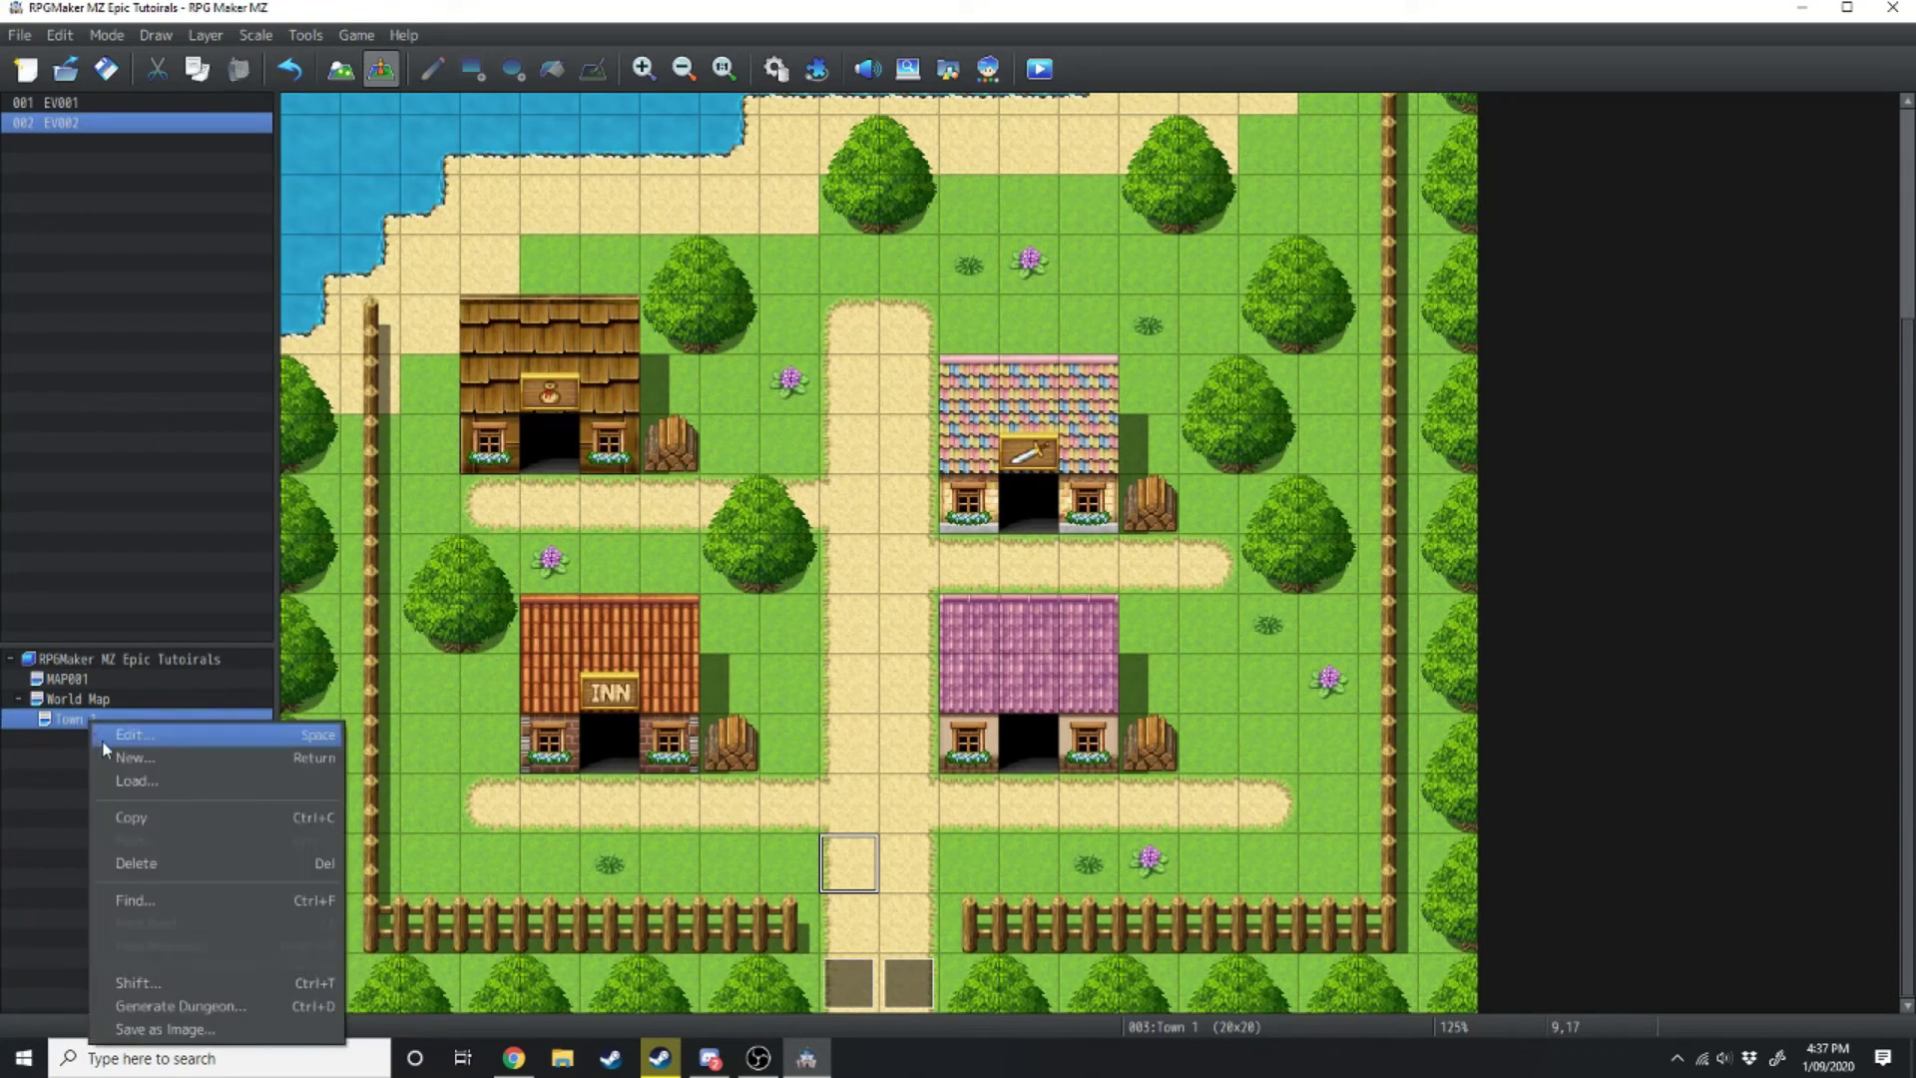
click(130, 758)
click(659, 345)
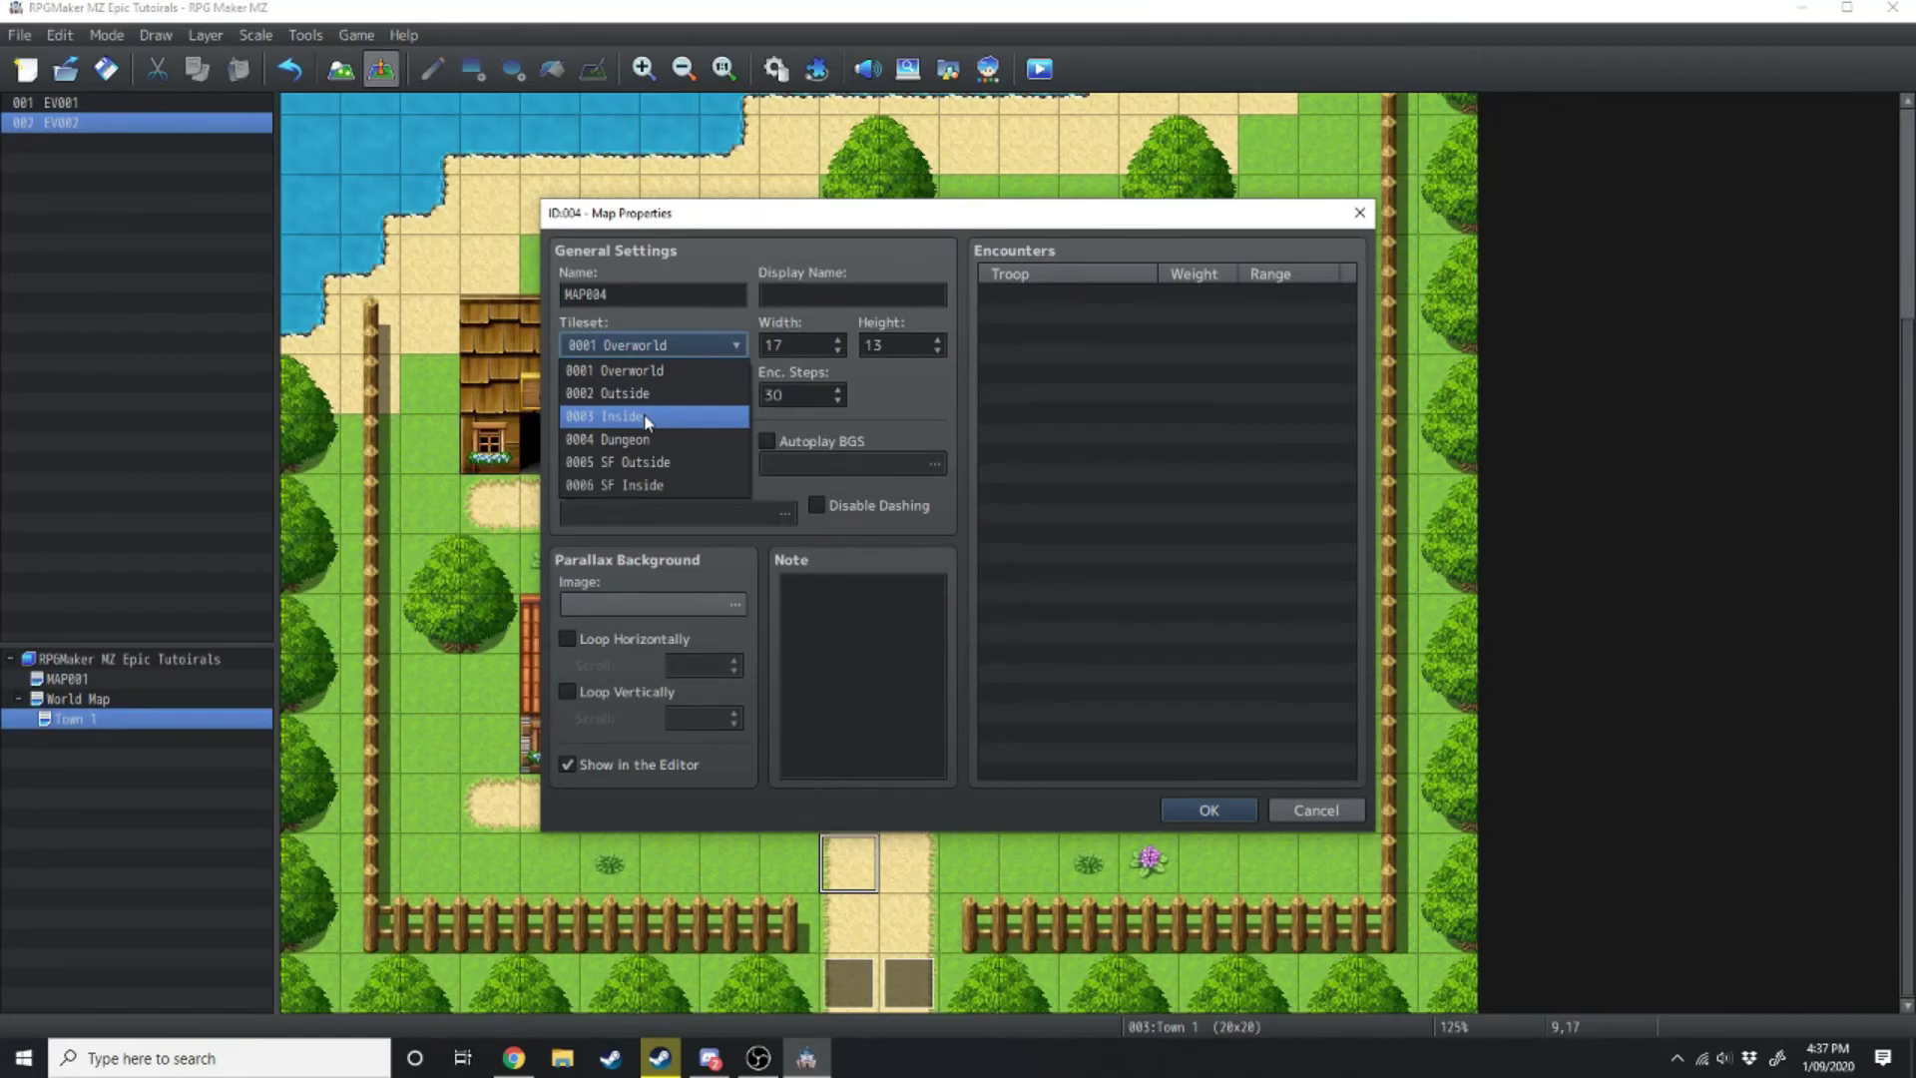
click(646, 420)
double_click(672, 291)
text(House 1)
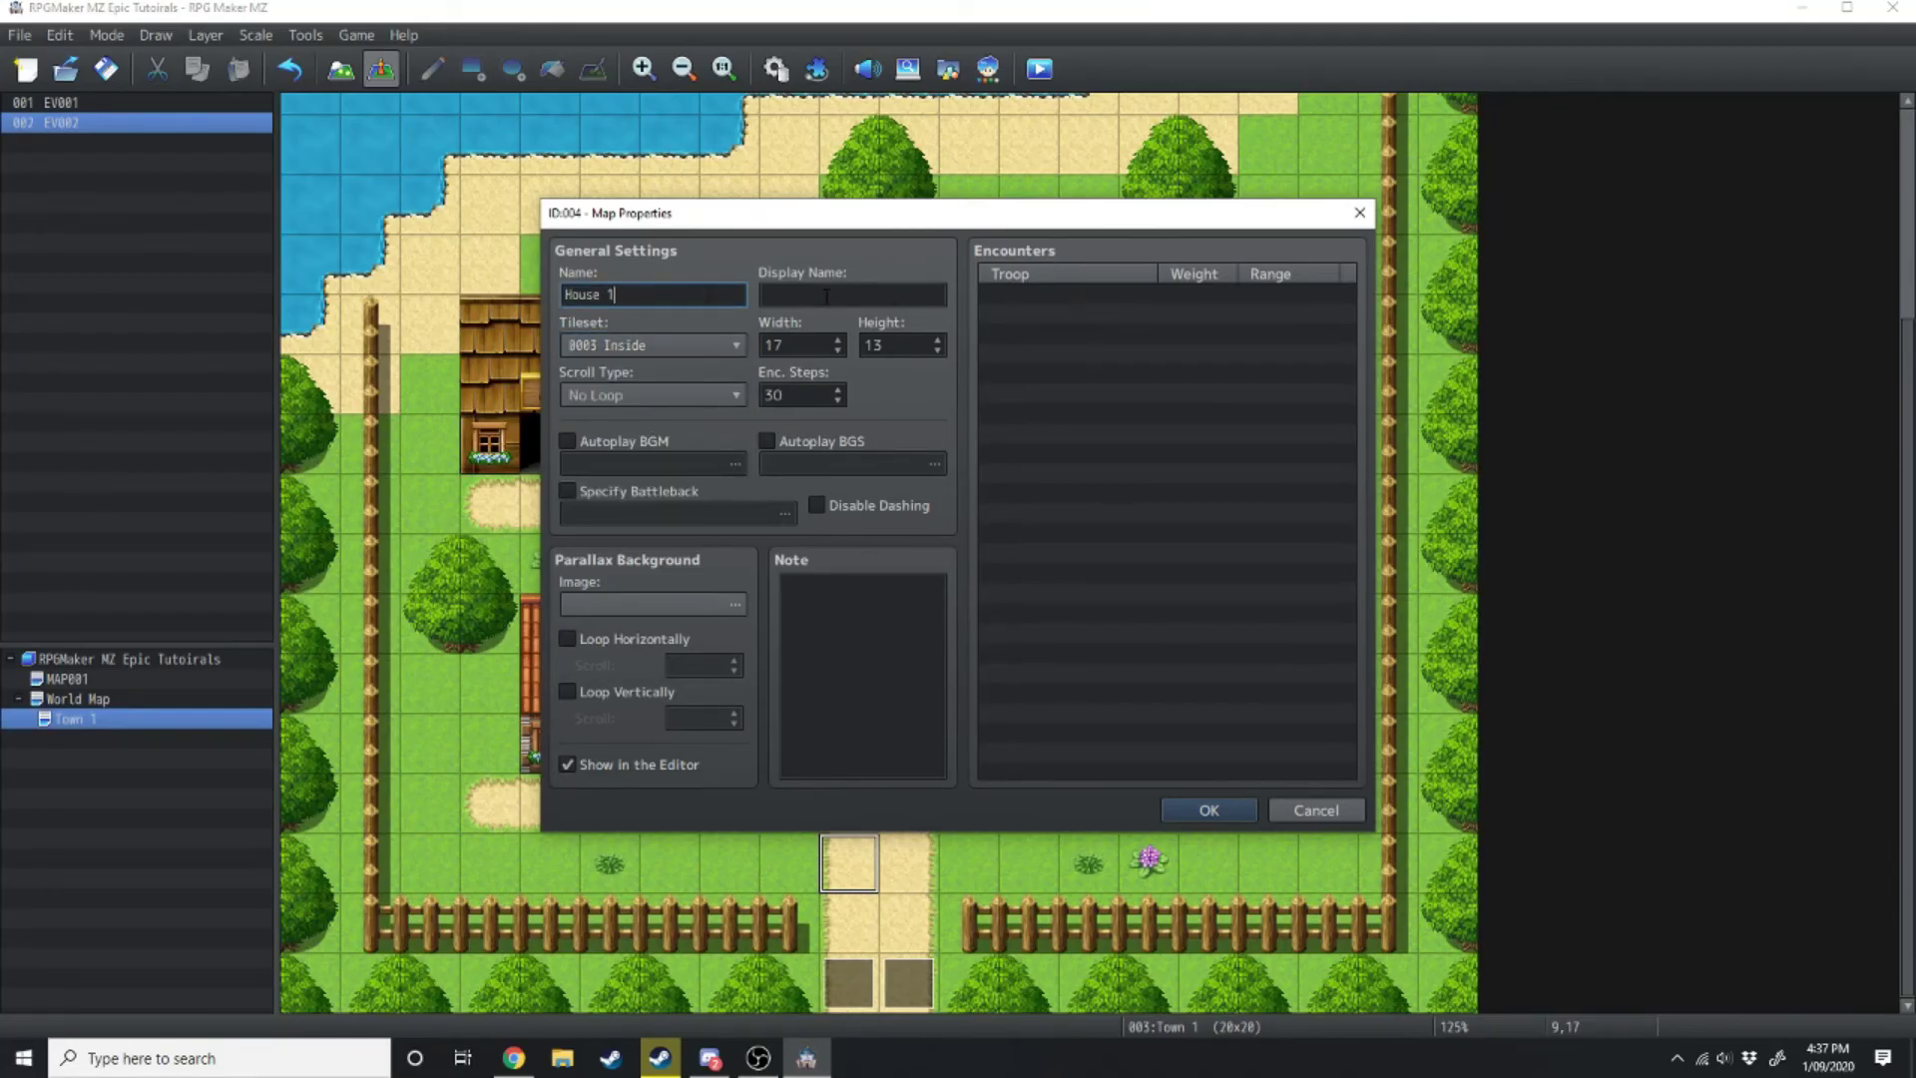
click(897, 297)
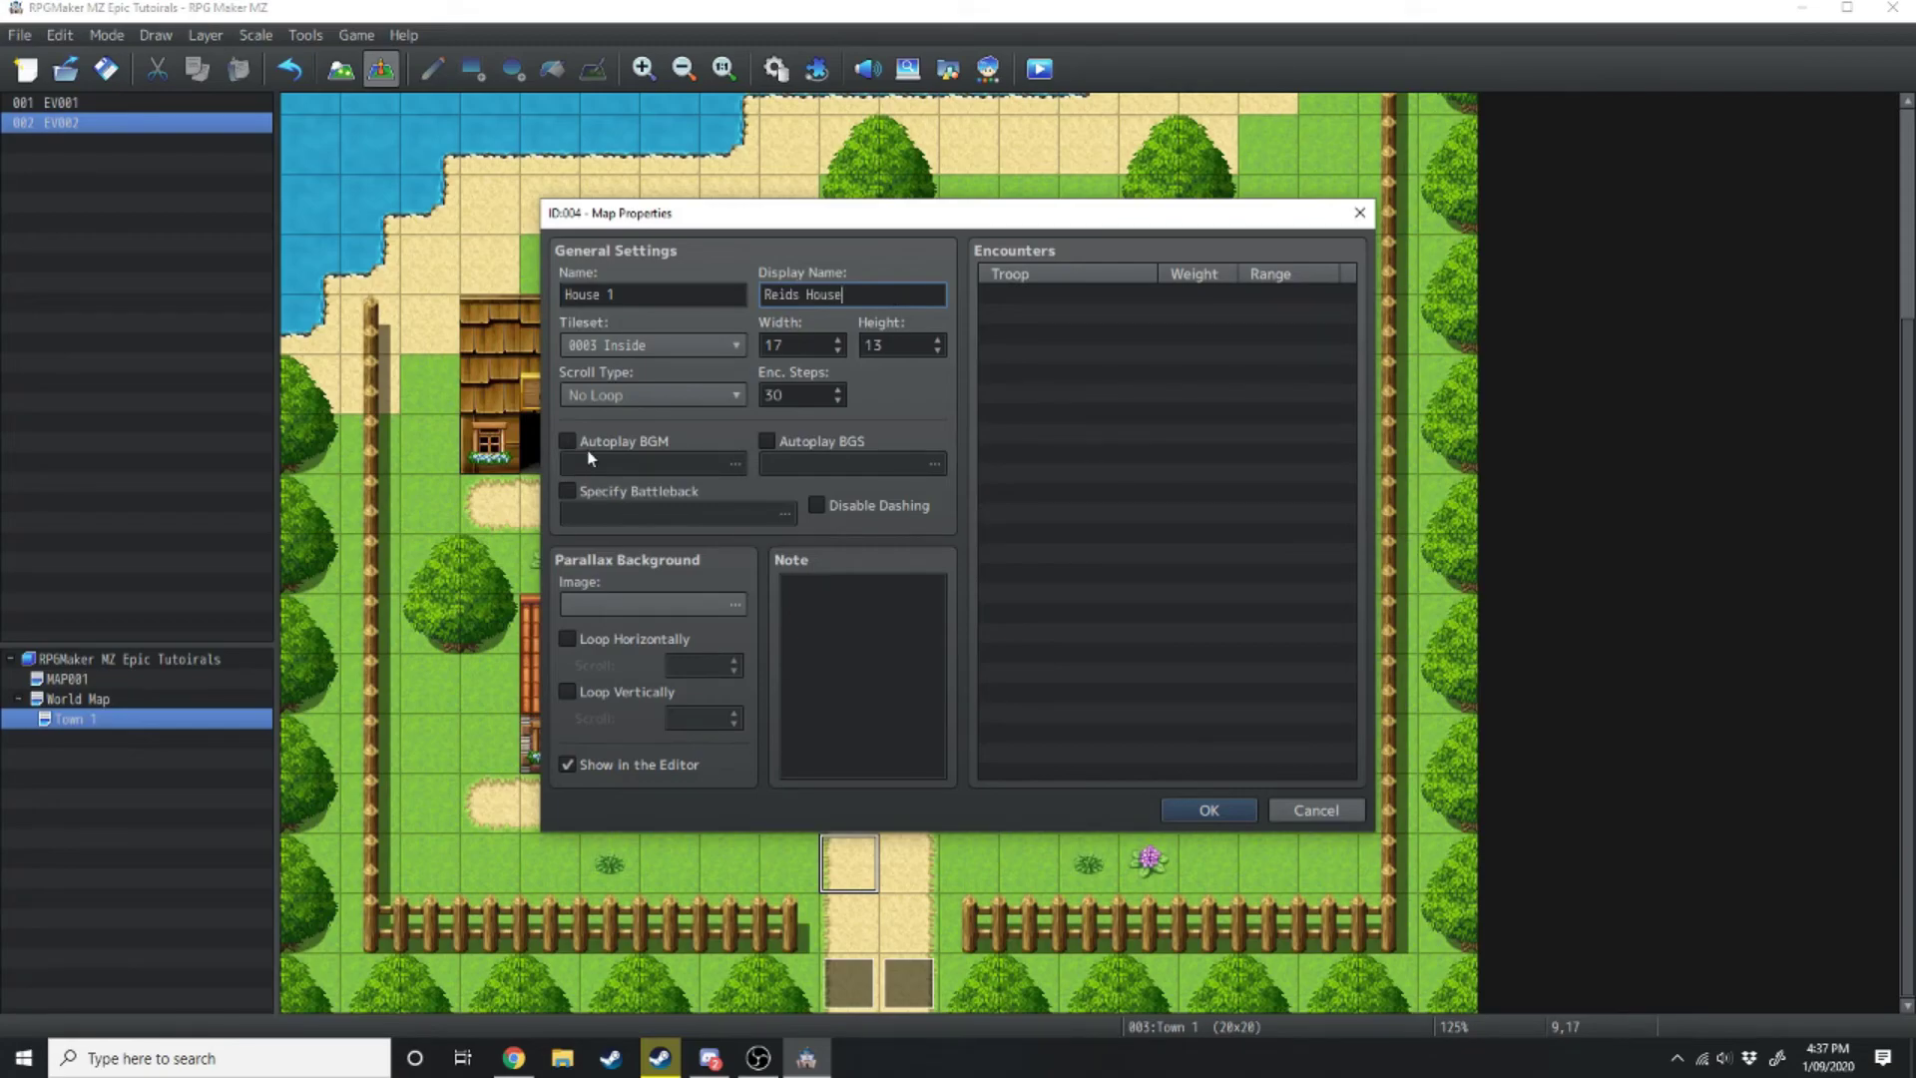
click(837, 507)
Create the House 1 map and paint an 11x7 wood floor with the Rectangle tool
click(1205, 811)
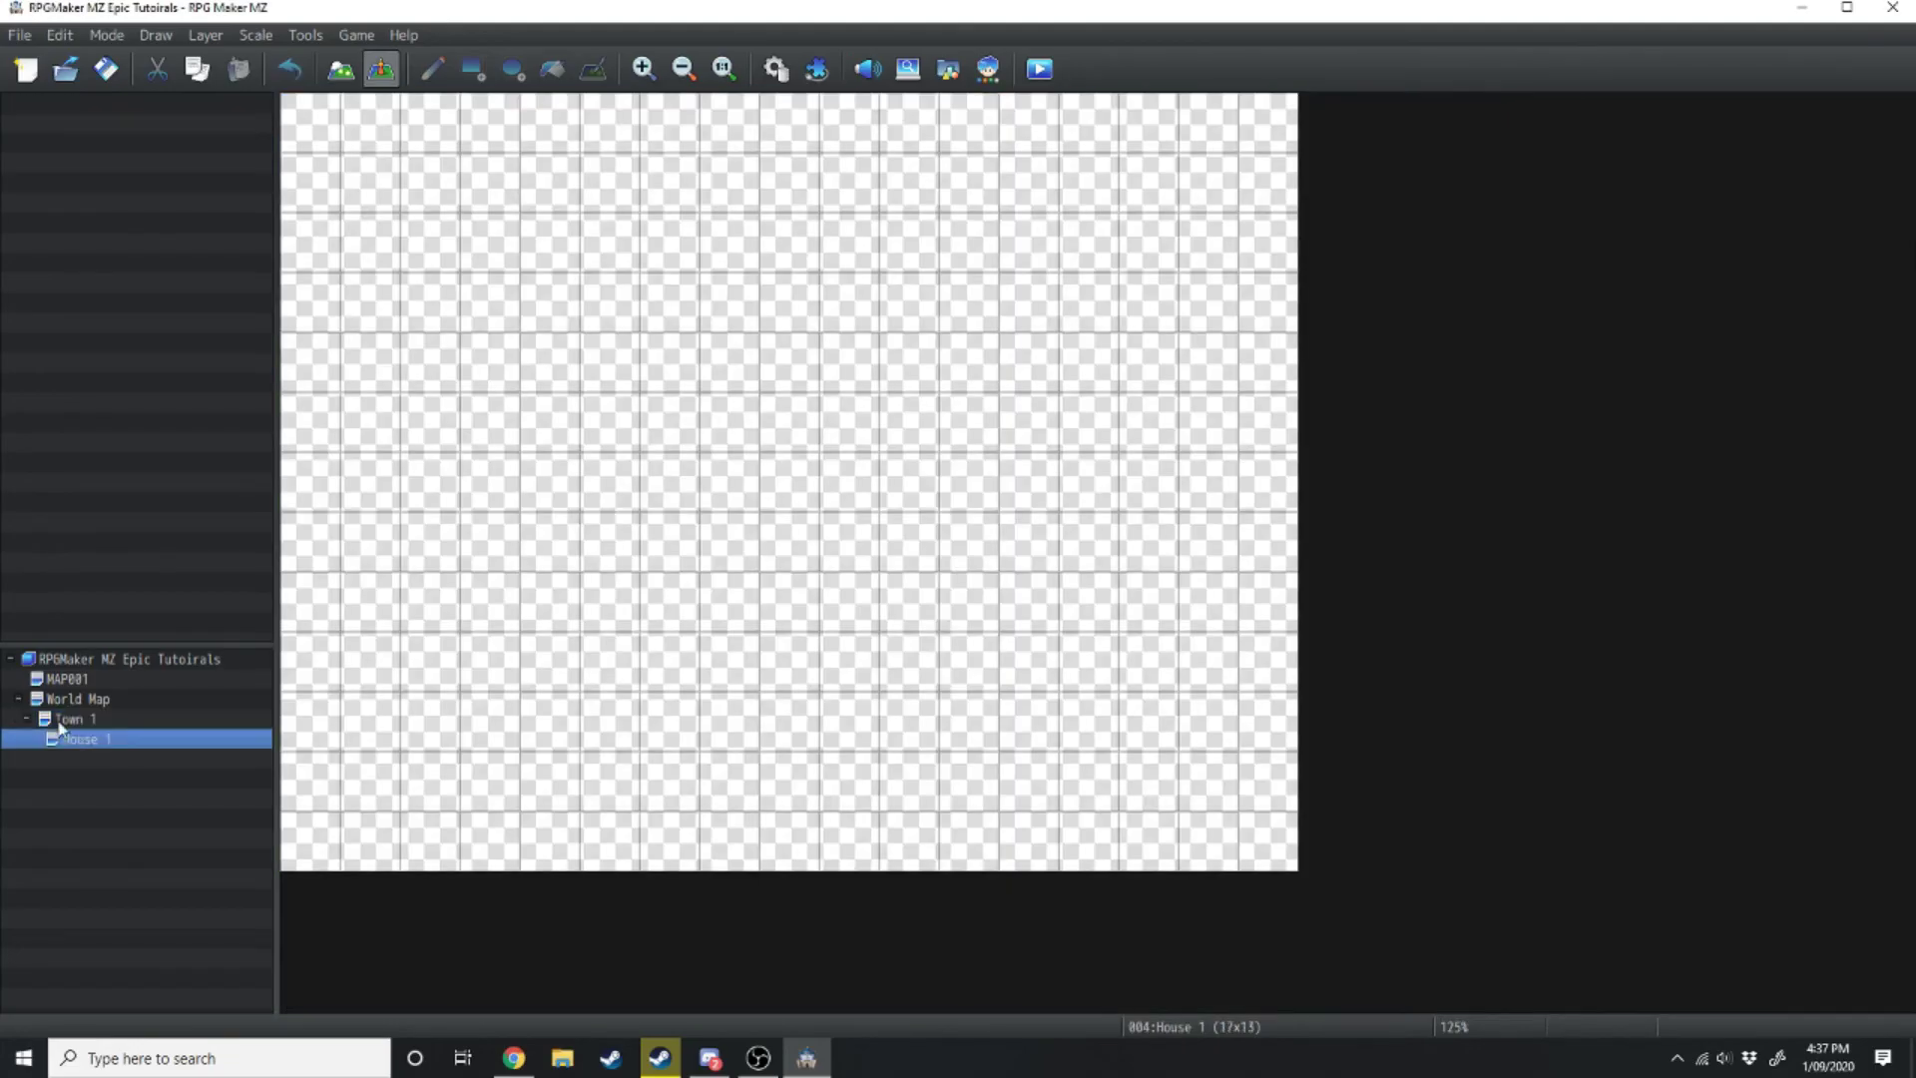
click(336, 69)
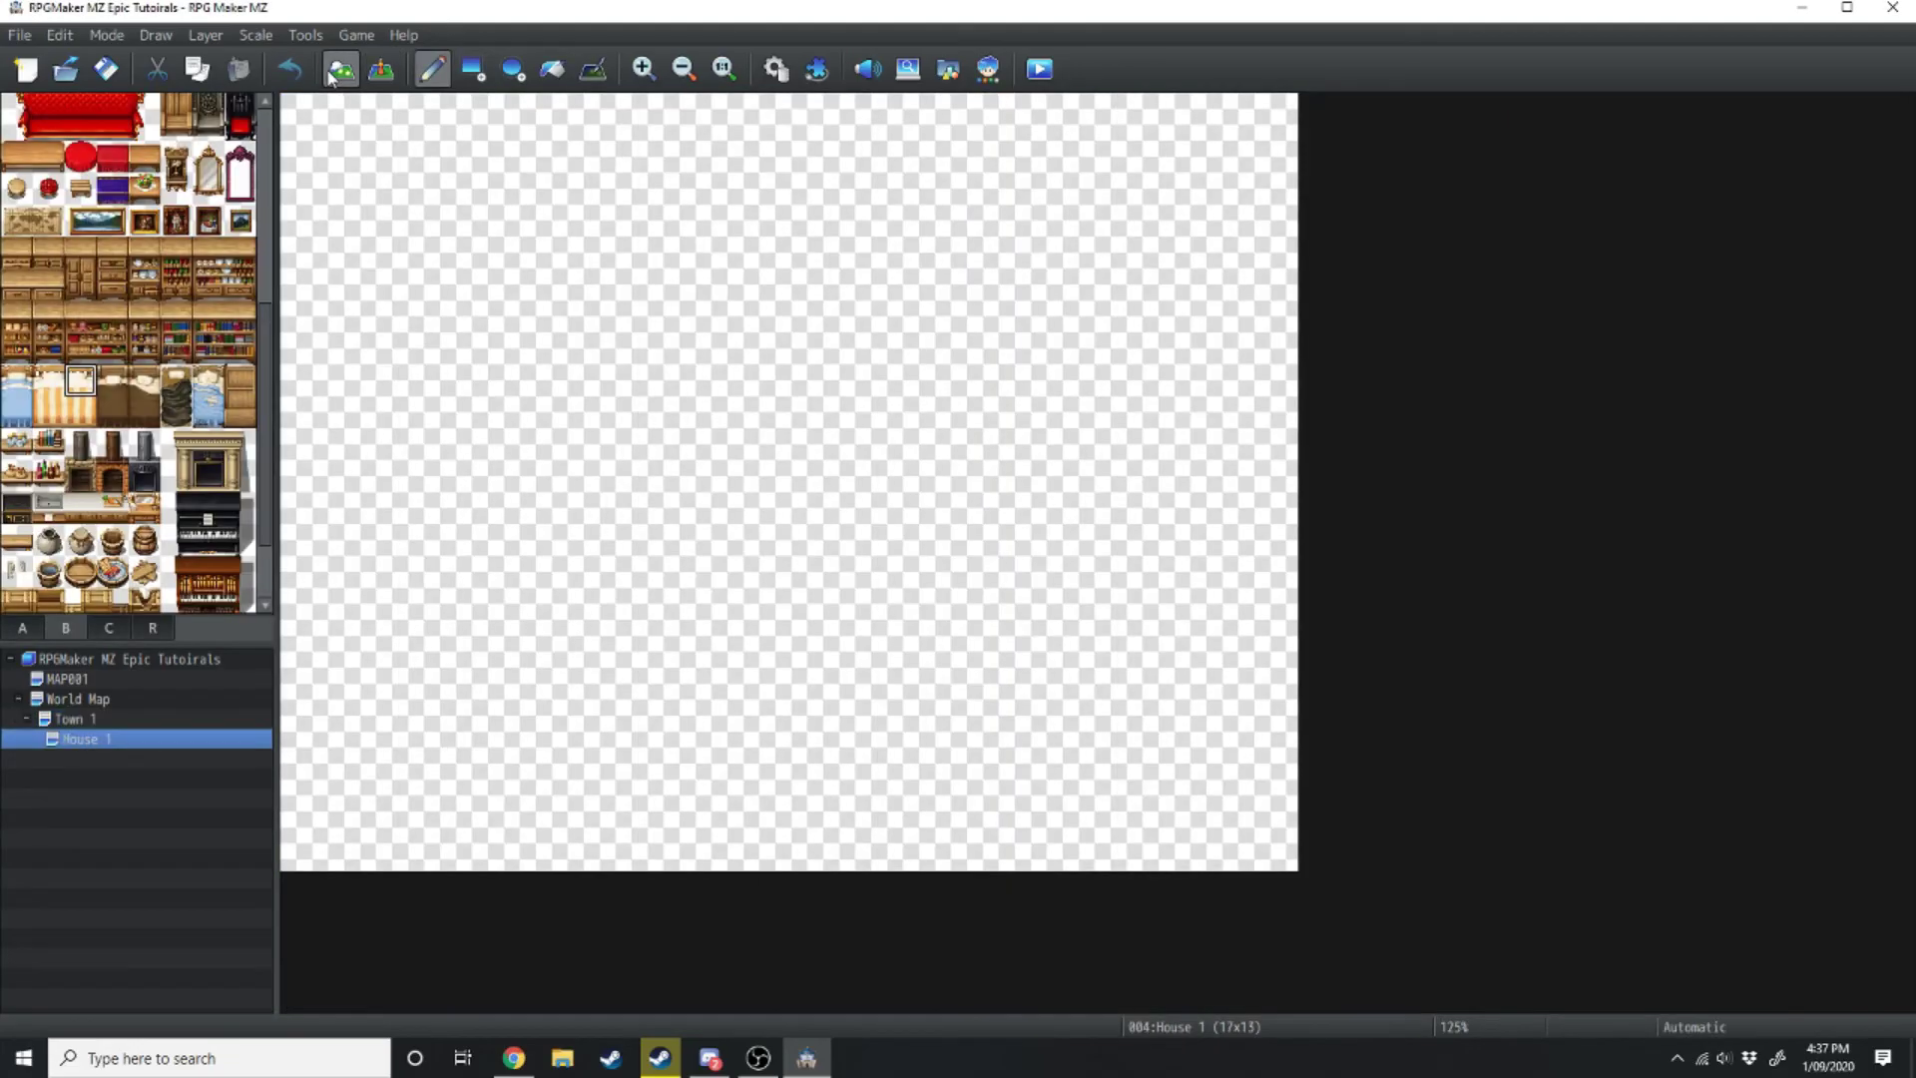
click(22, 627)
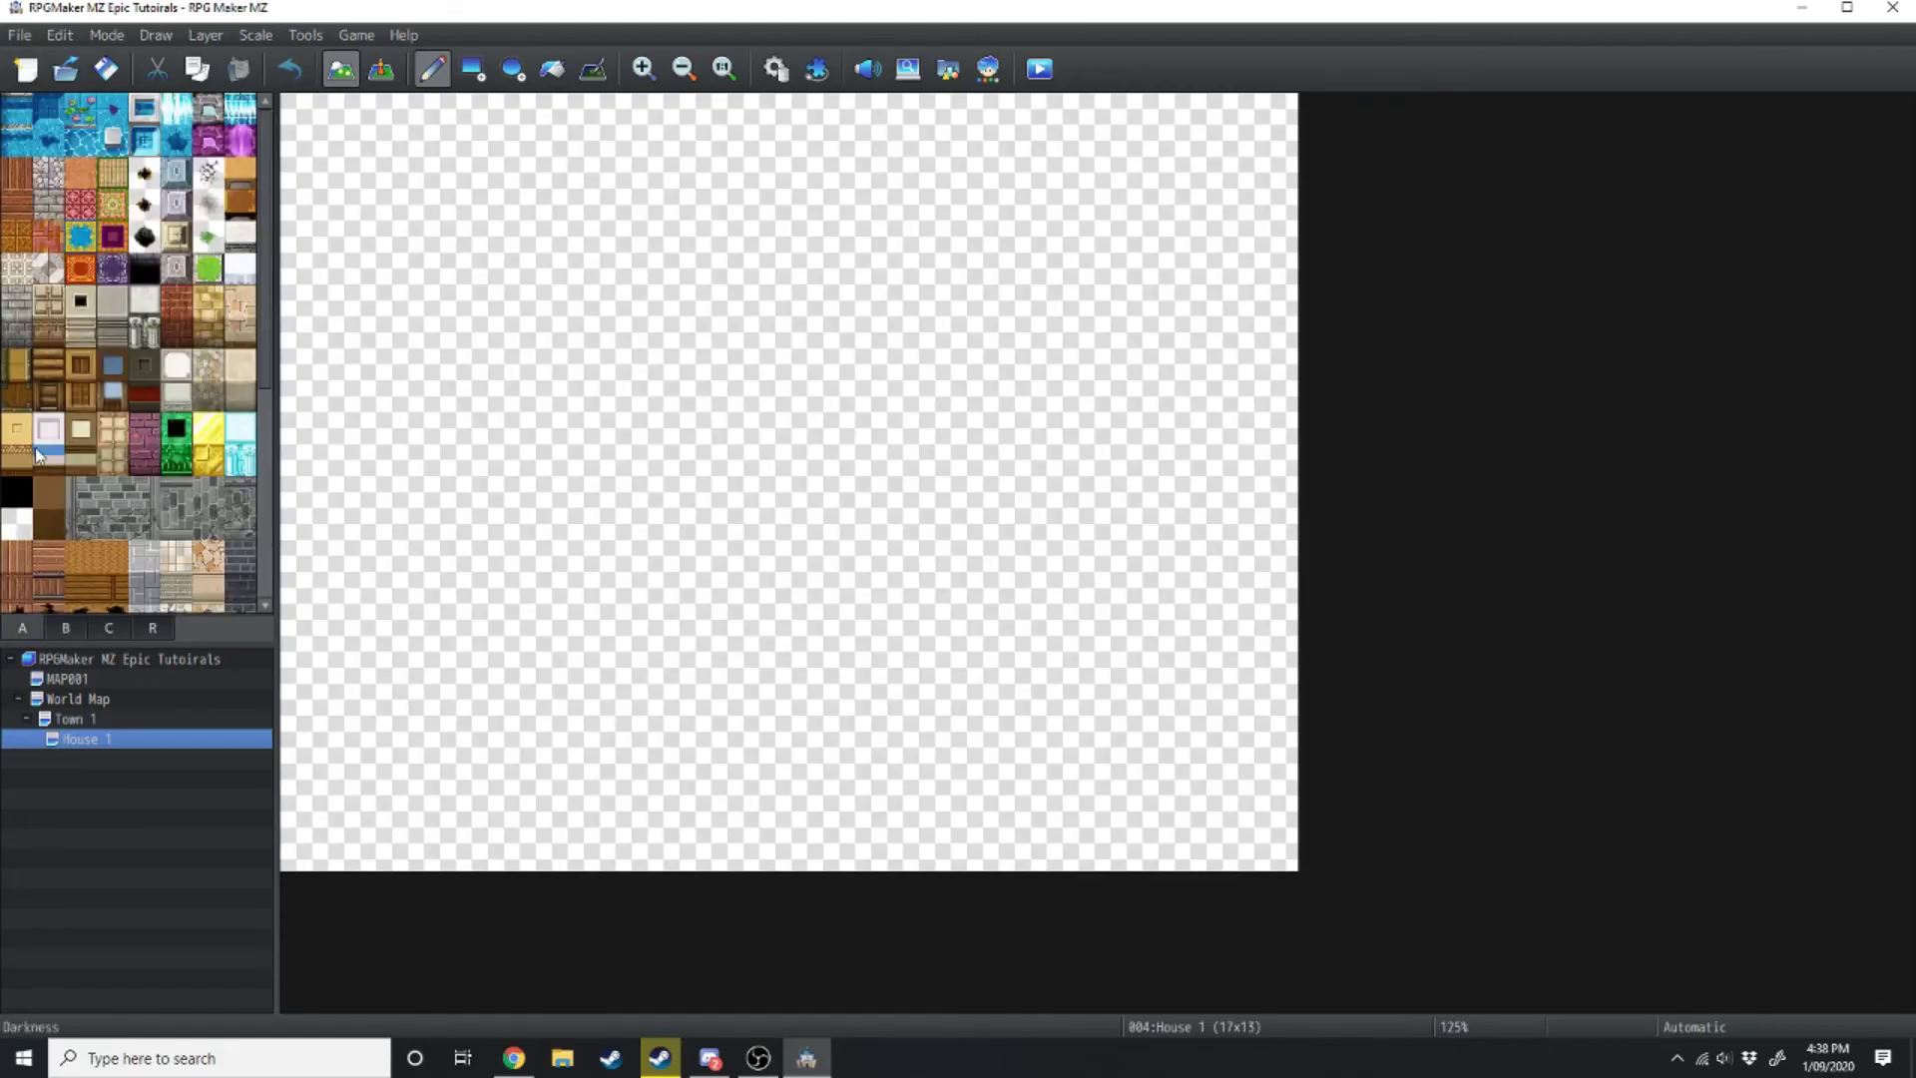
scroll(67, 232, down, 1)
scroll(68, 231, down, 4)
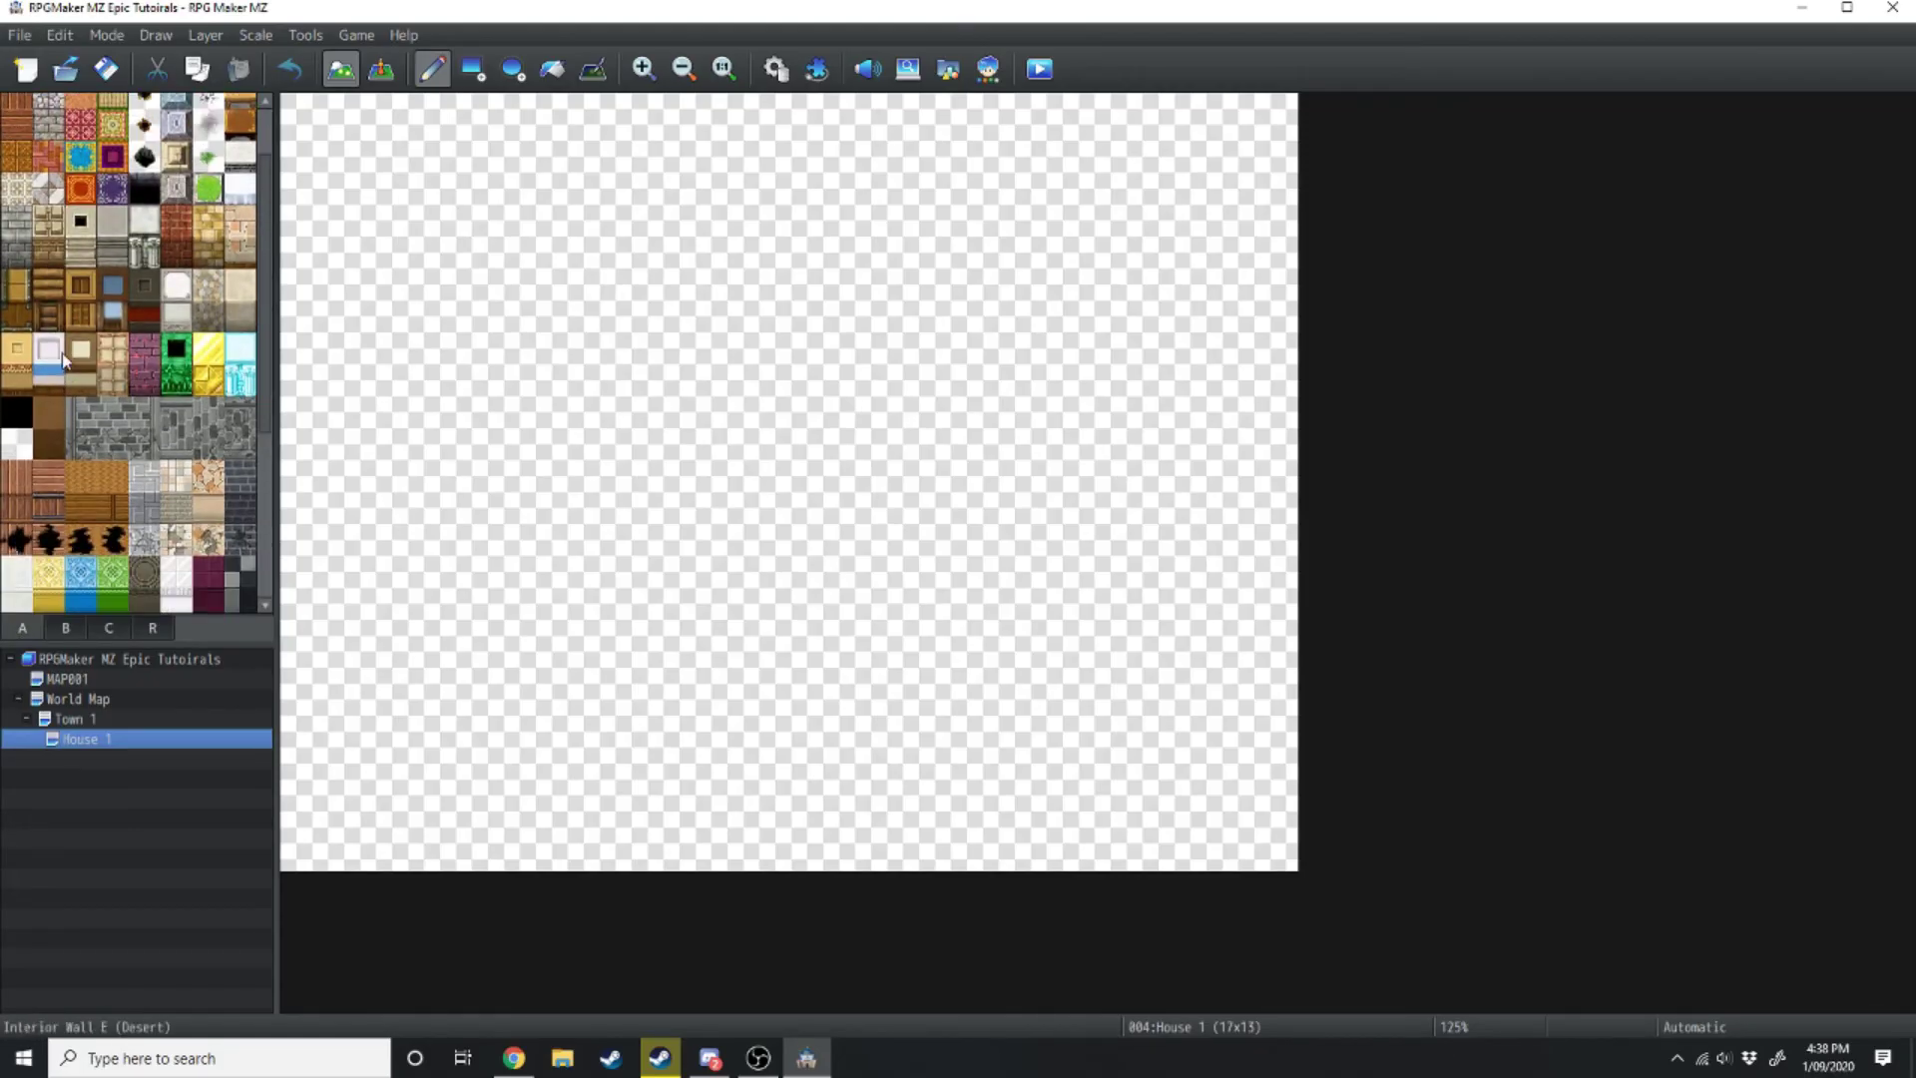
scroll(196, 538, up, 5)
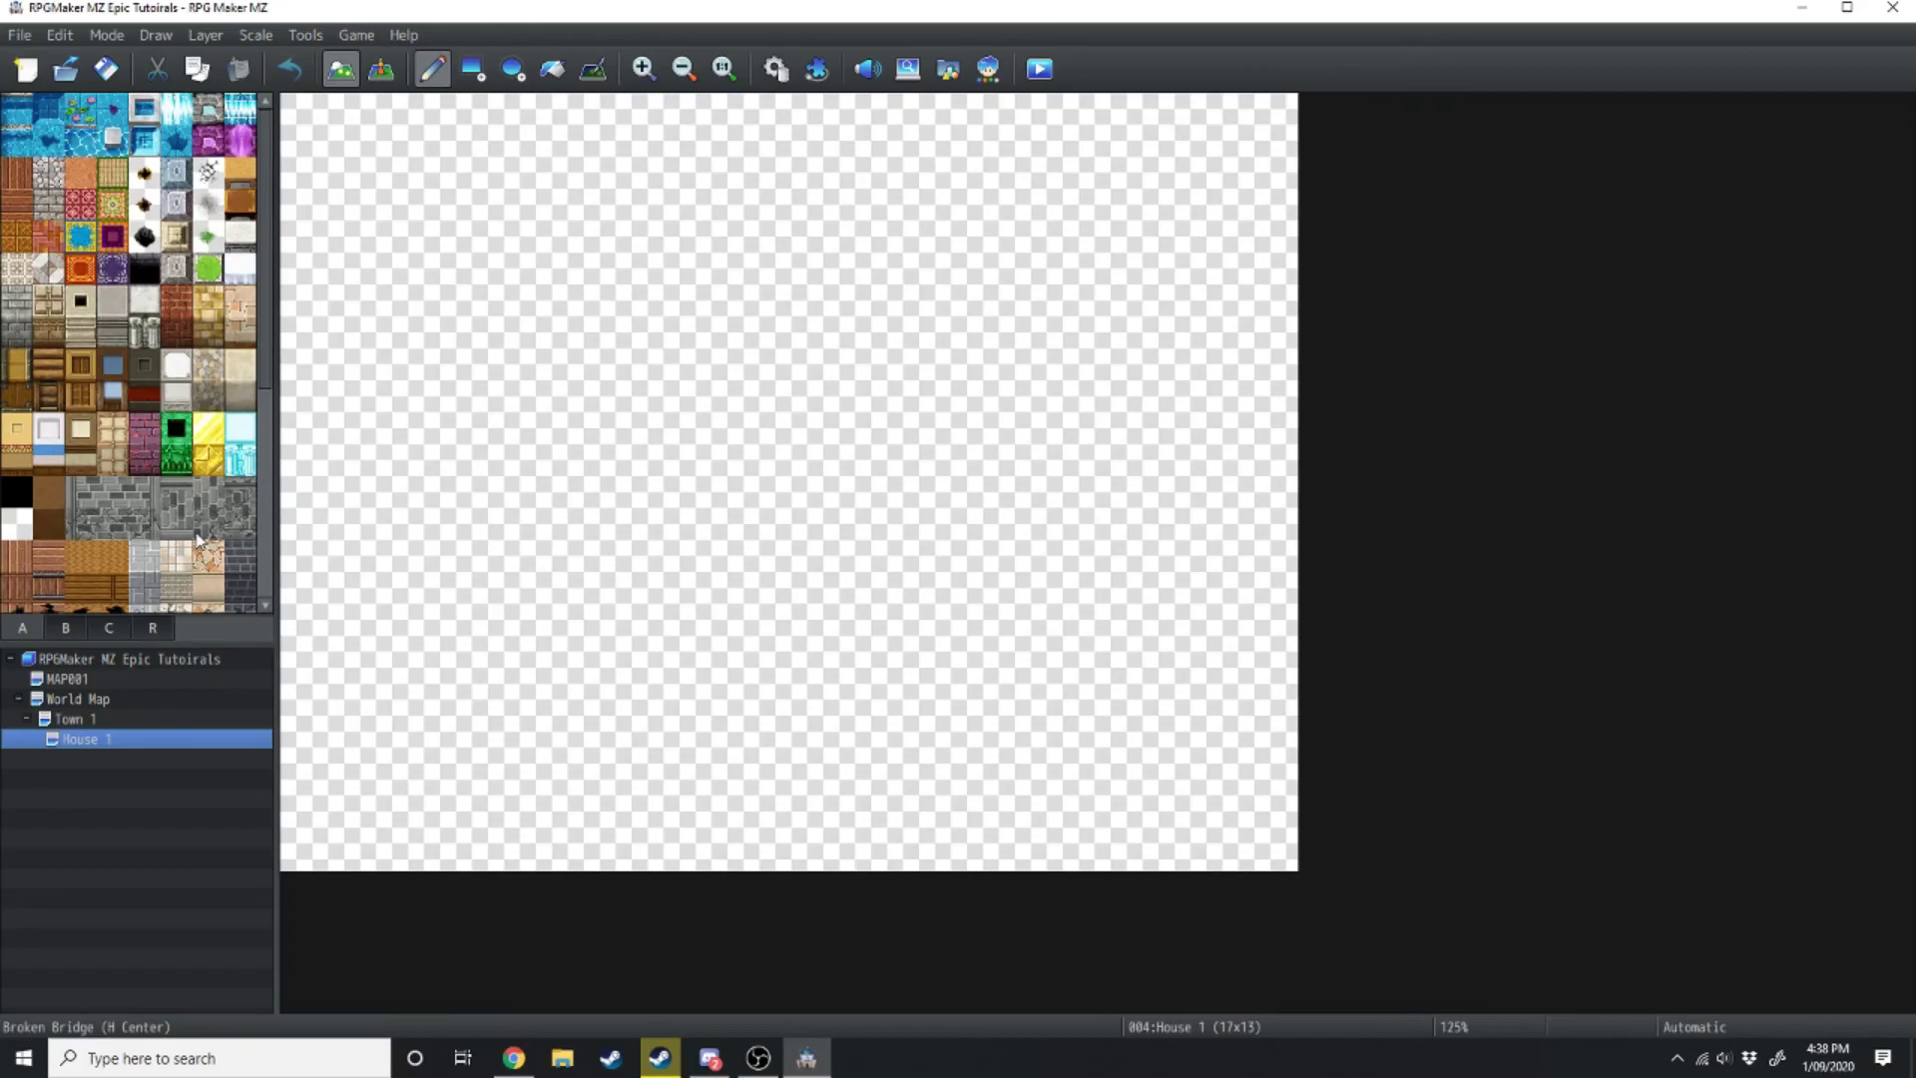
click(22, 180)
click(473, 70)
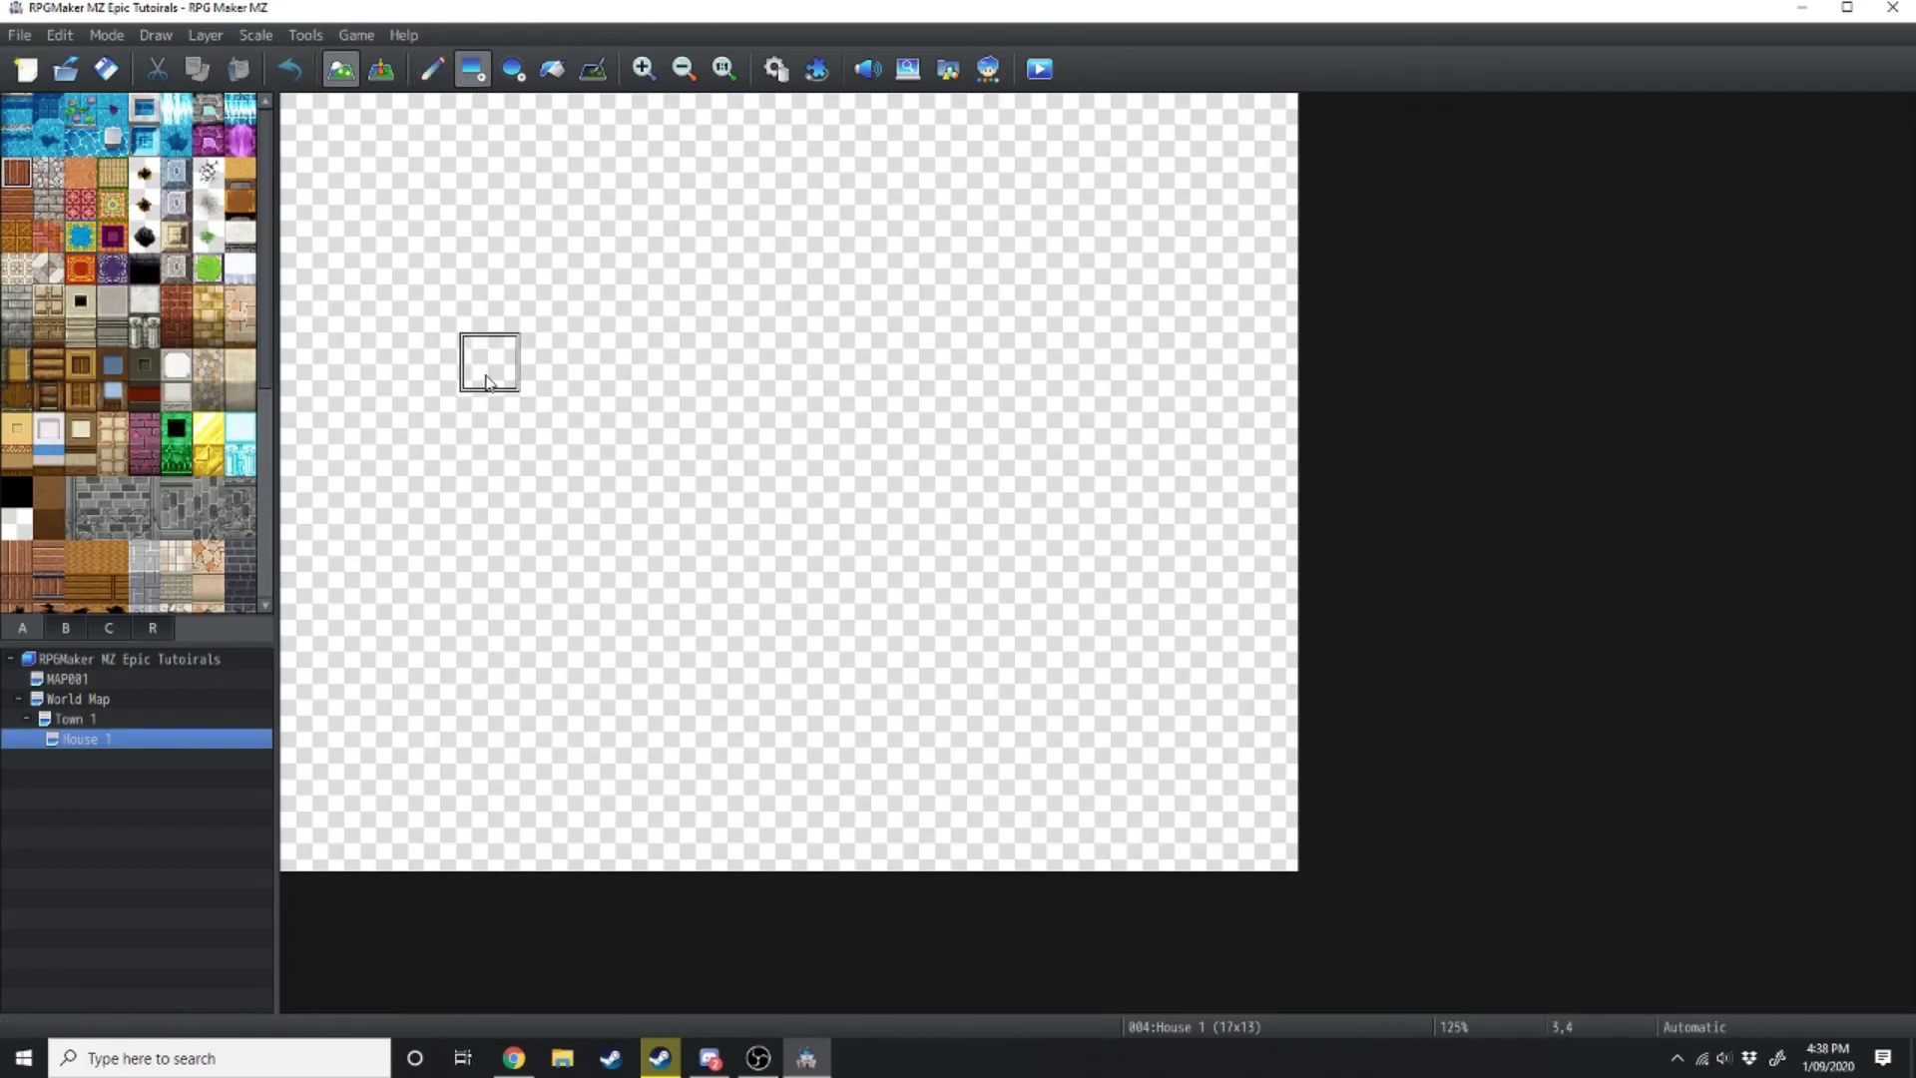
drag(483, 364, 1092, 726)
Surround the floor with window walls and blue wall tops, leaving a doorway in the bottom wall
click(113, 397)
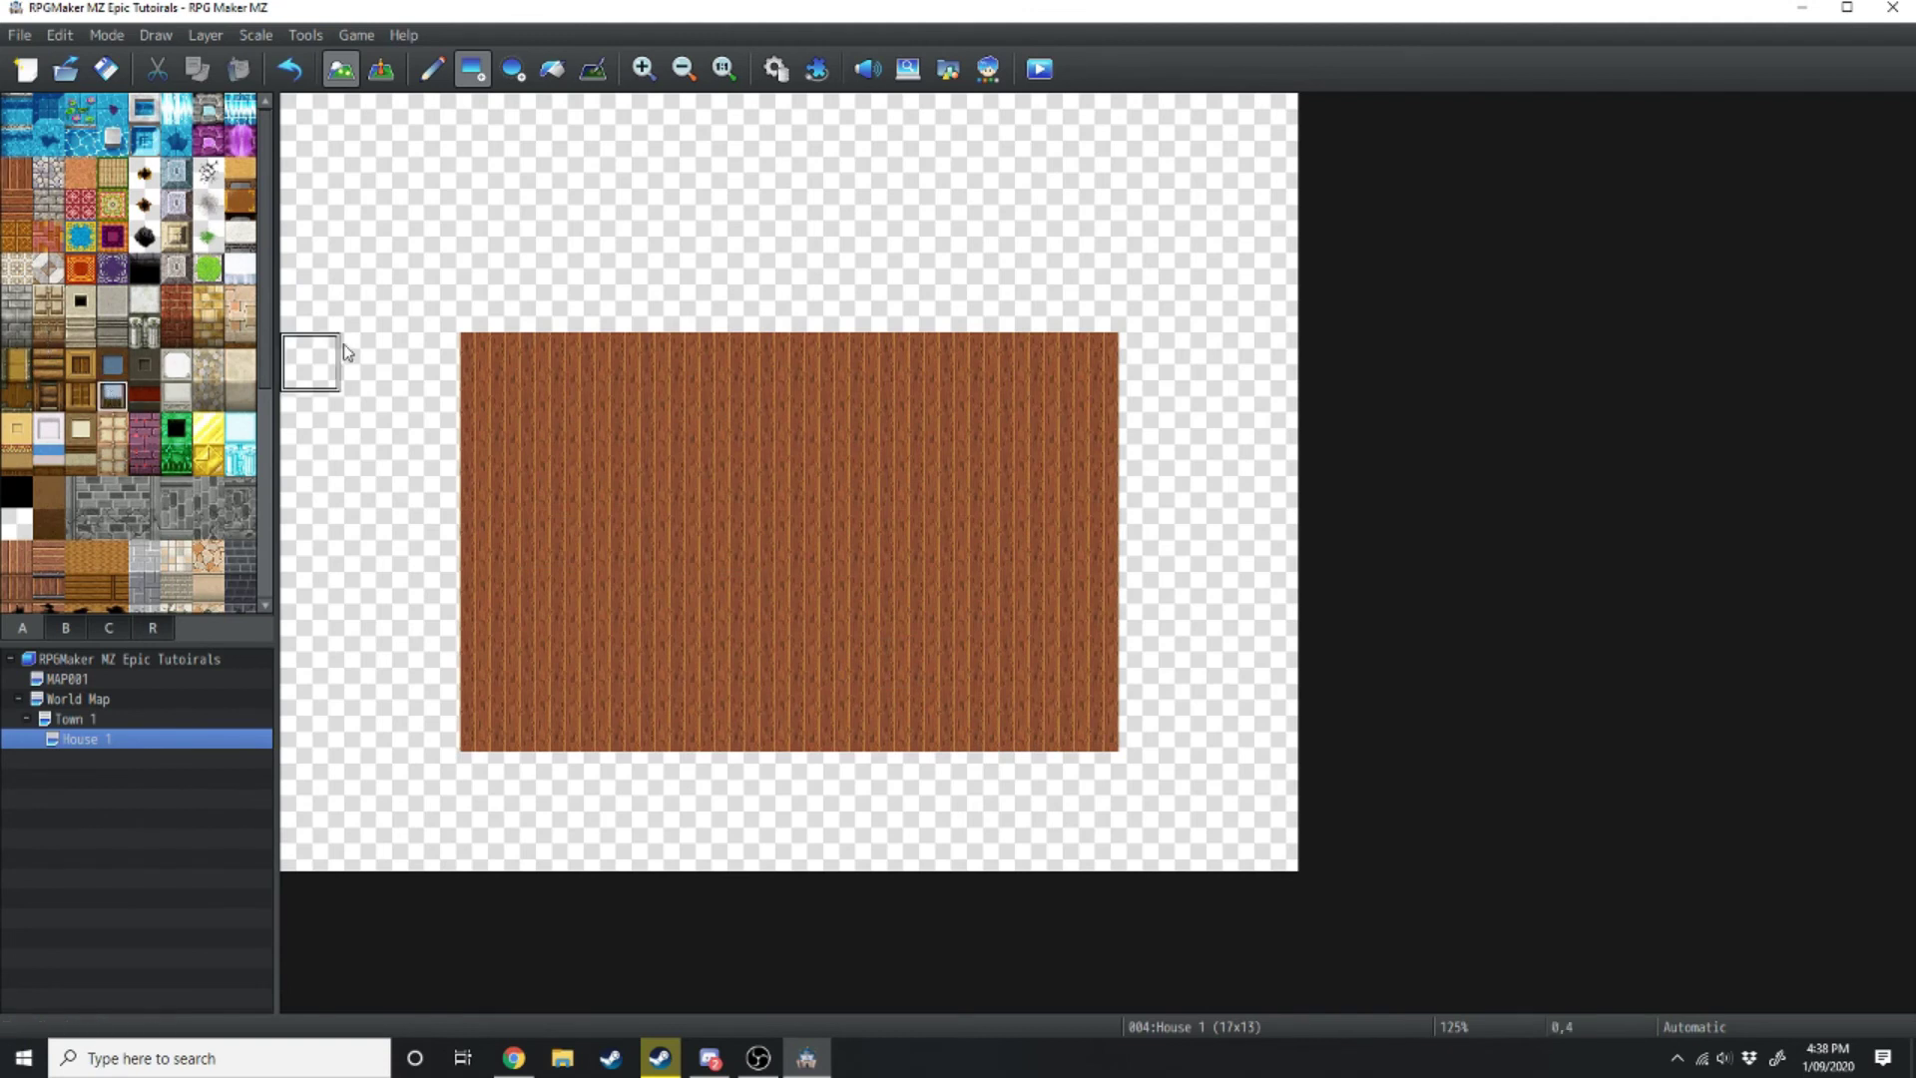
click(489, 309)
drag(489, 309, 1104, 270)
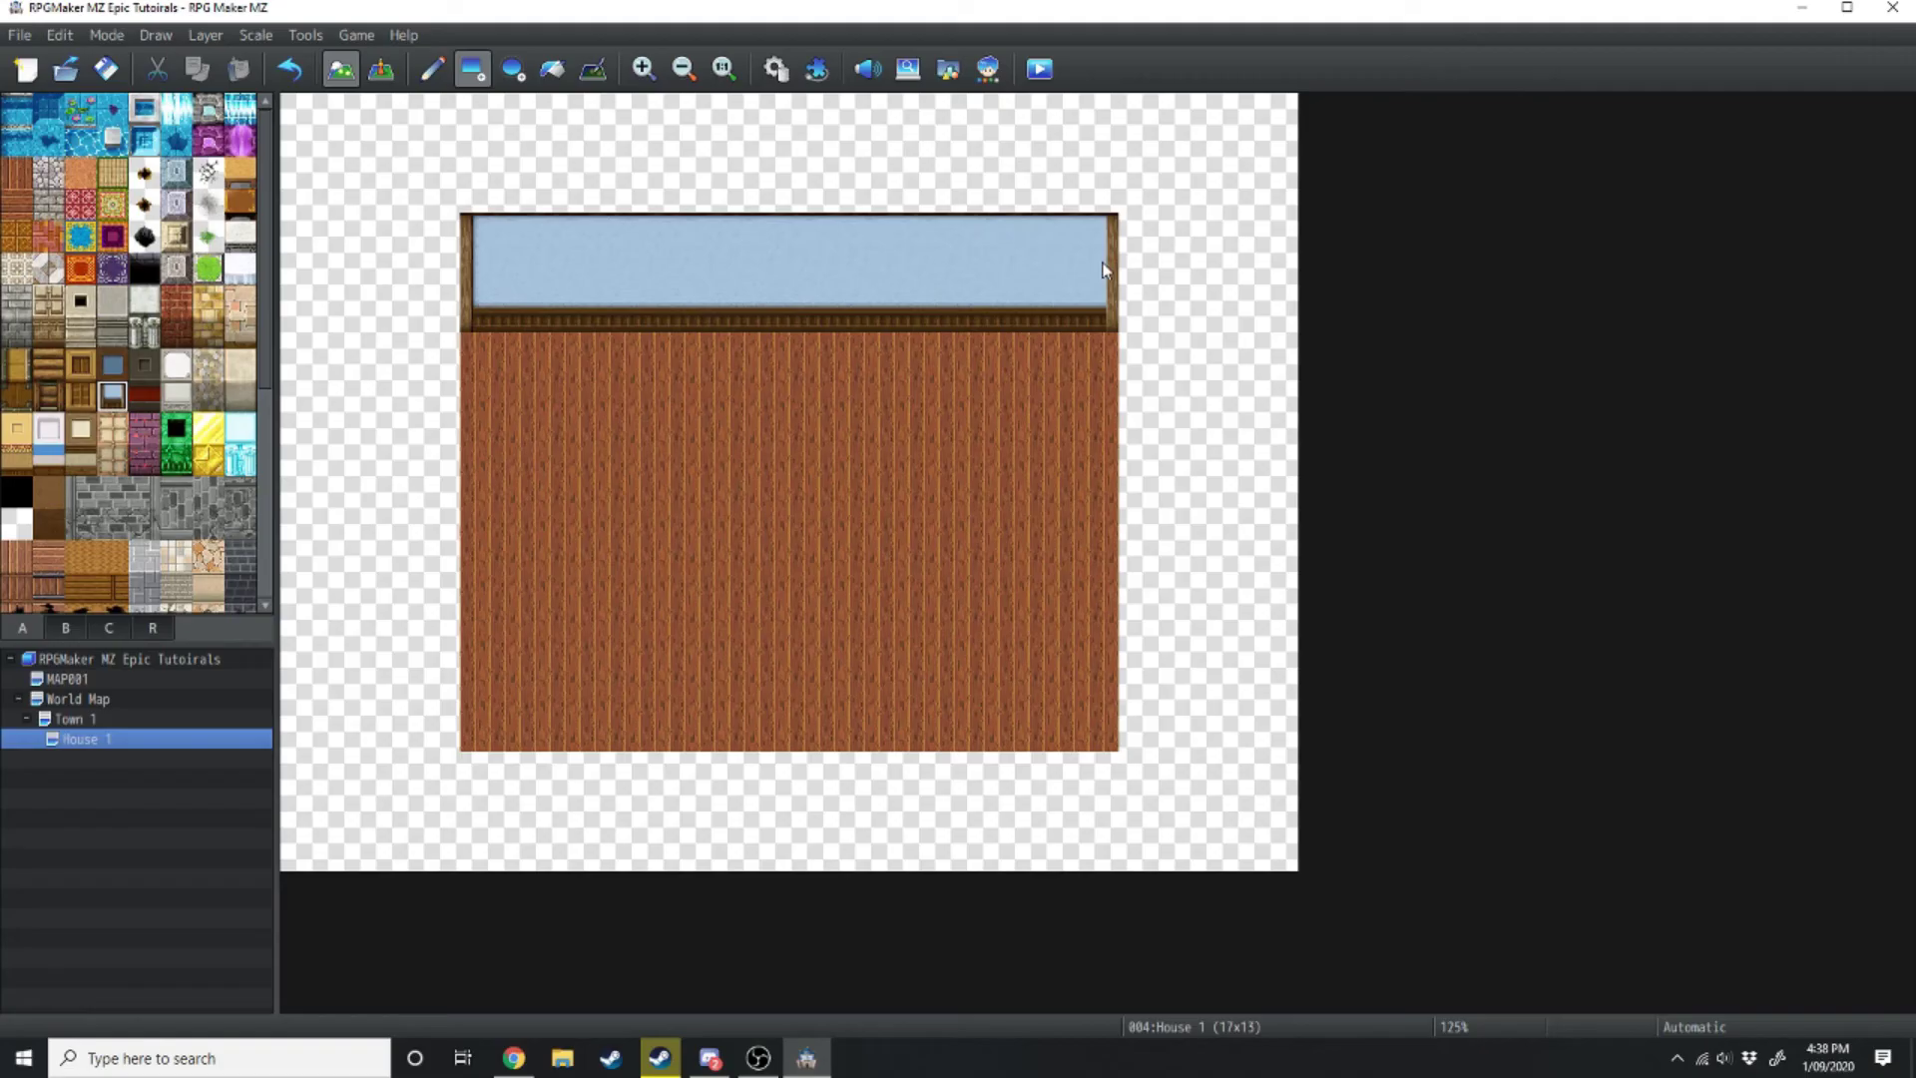
click(109, 366)
drag(429, 183, 1133, 187)
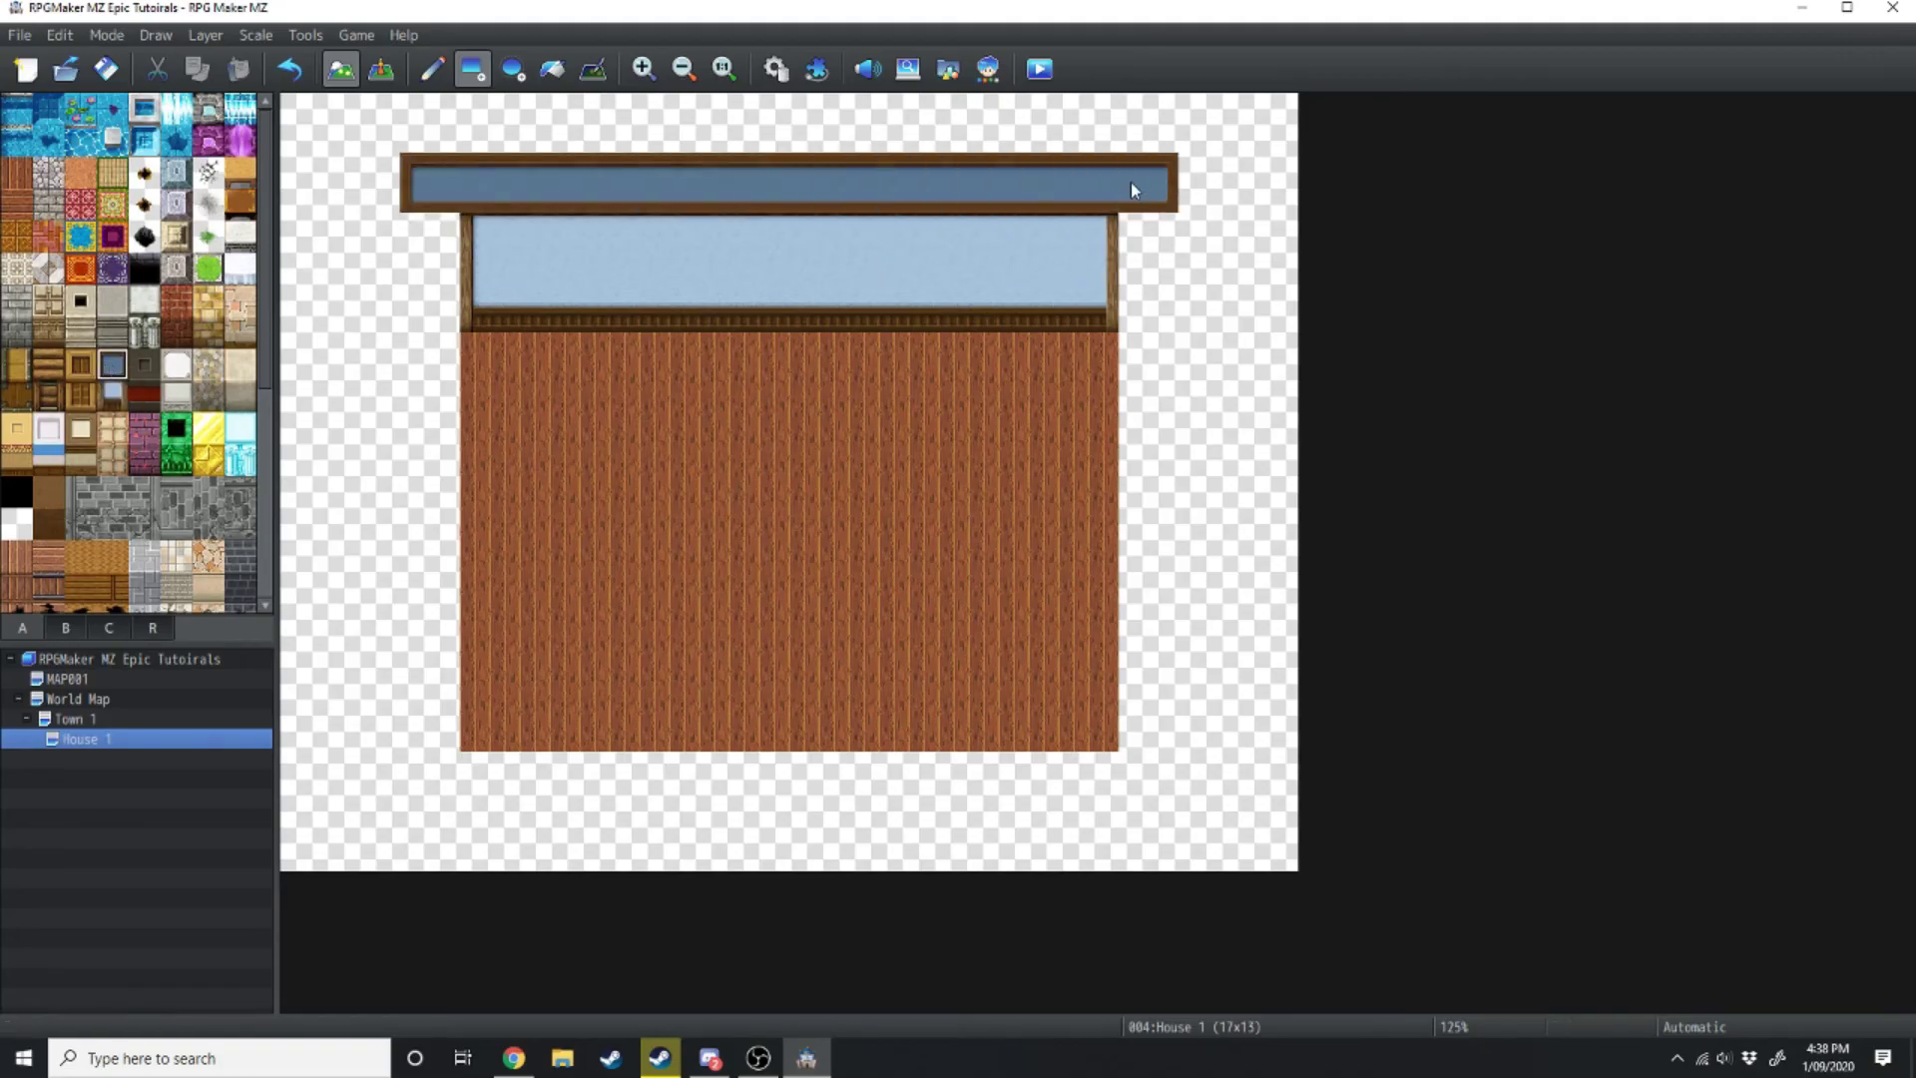
drag(1155, 291, 429, 214)
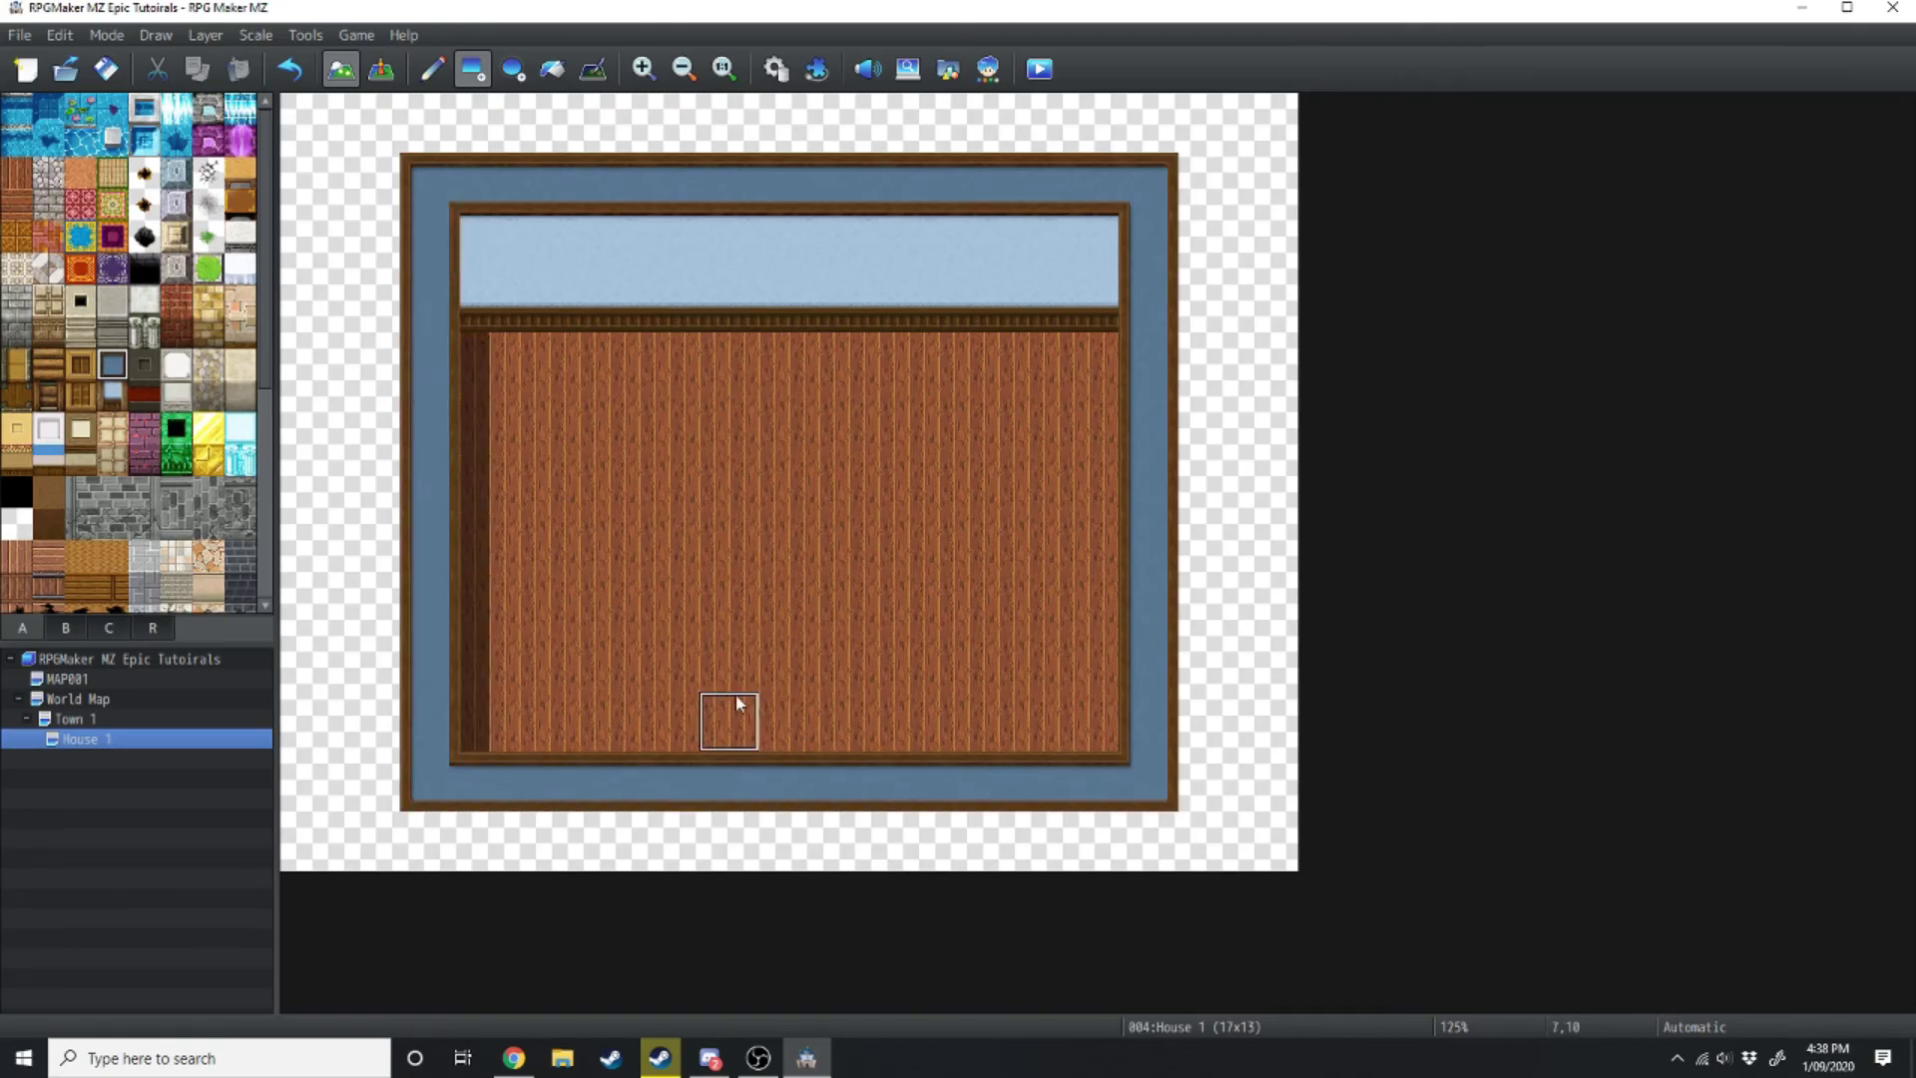
right_click(773, 718)
click(783, 784)
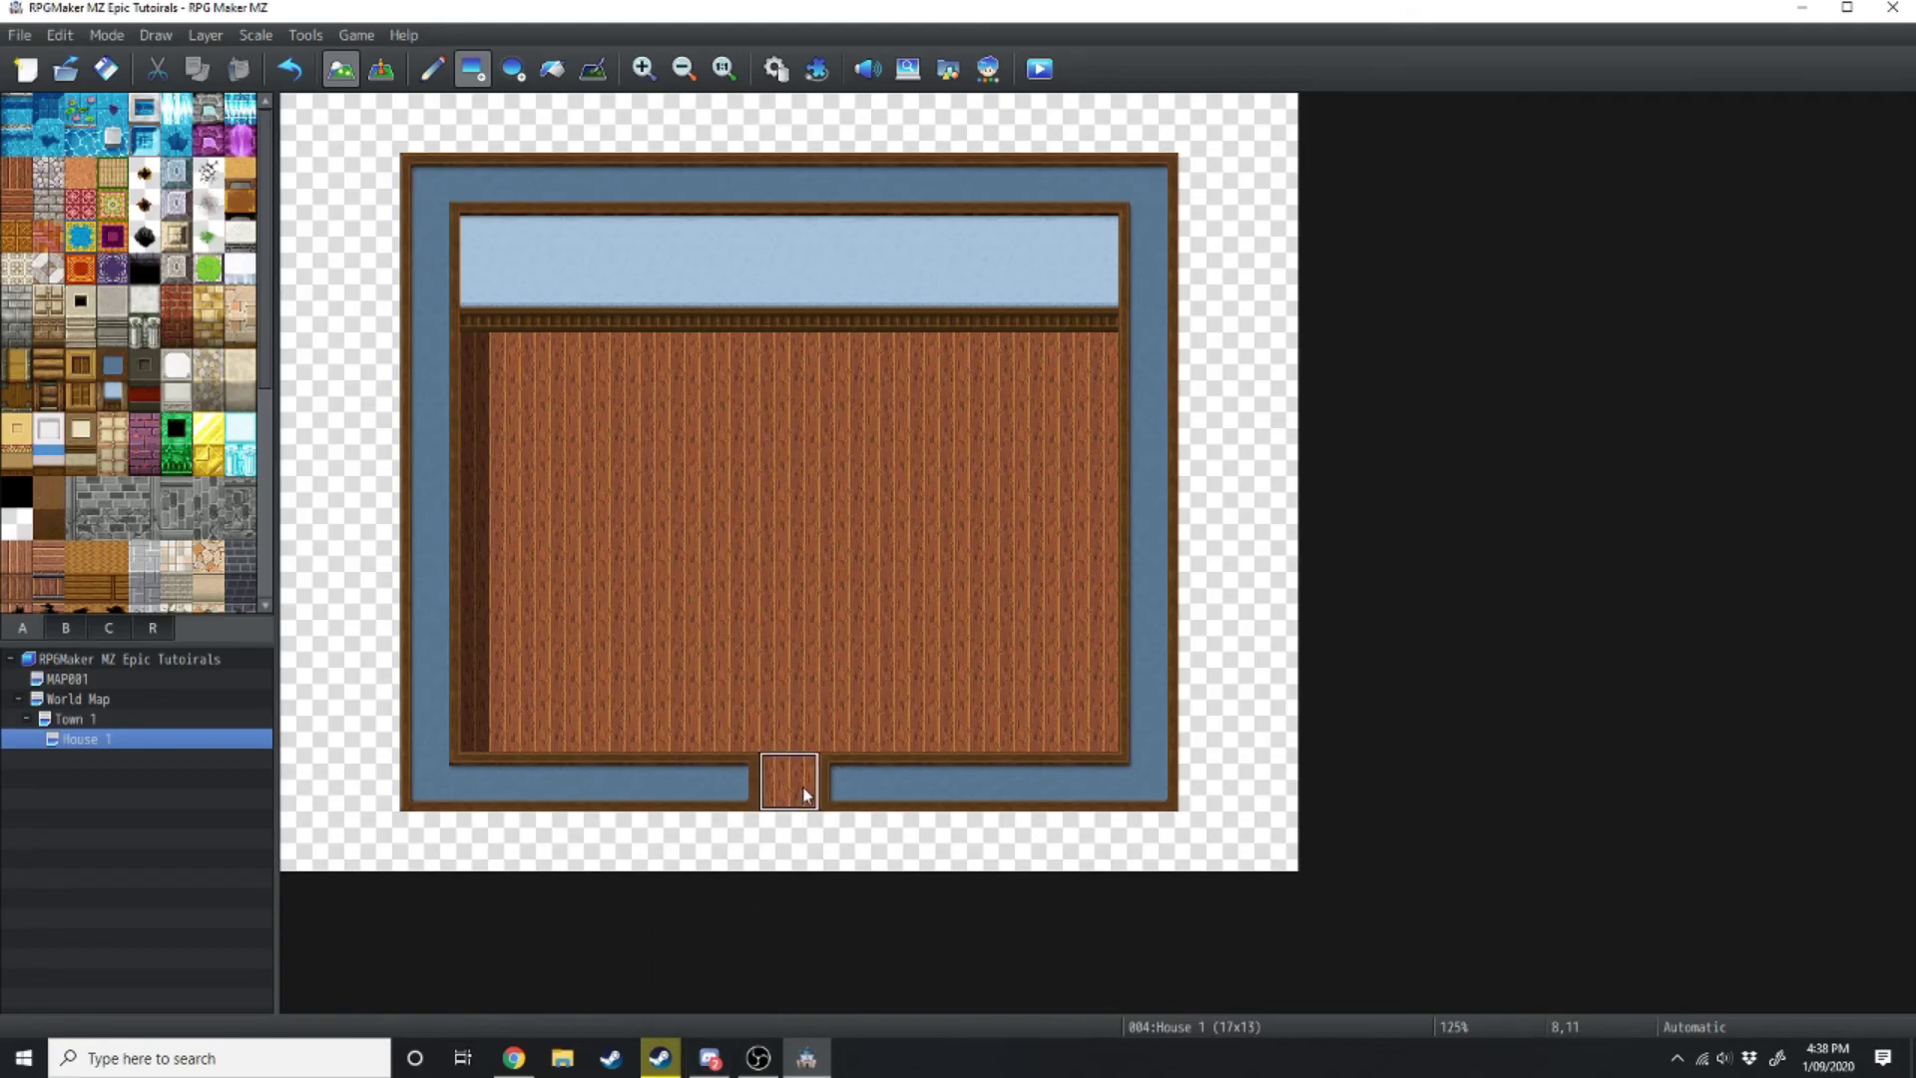
Divide the floor into rooms with interior walls and passages, and carpet the top-left room purple
mouse_move(661, 200)
mouse_down()
mouse_move(667, 521)
mouse_move(646, 611)
mouse_move(488, 611)
mouse_up()
drag(671, 483, 493, 491)
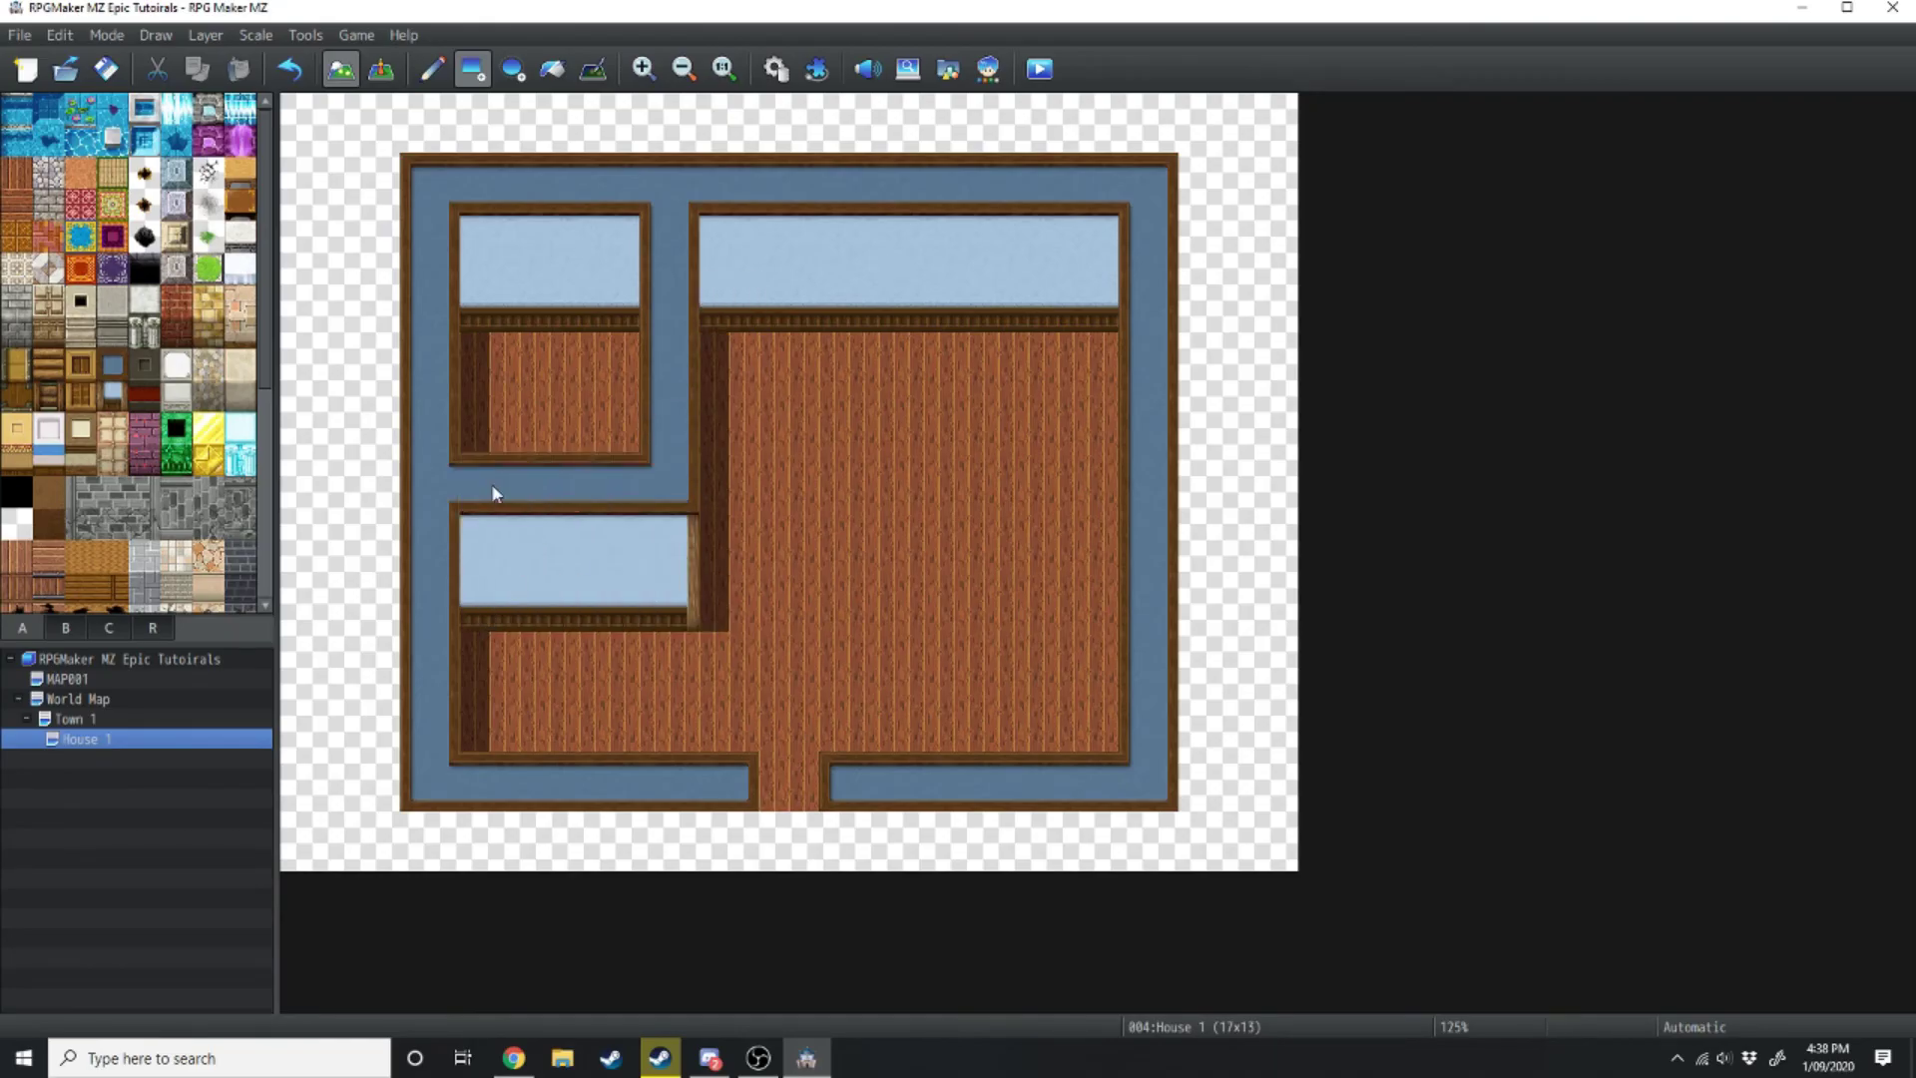
drag(544, 417, 548, 629)
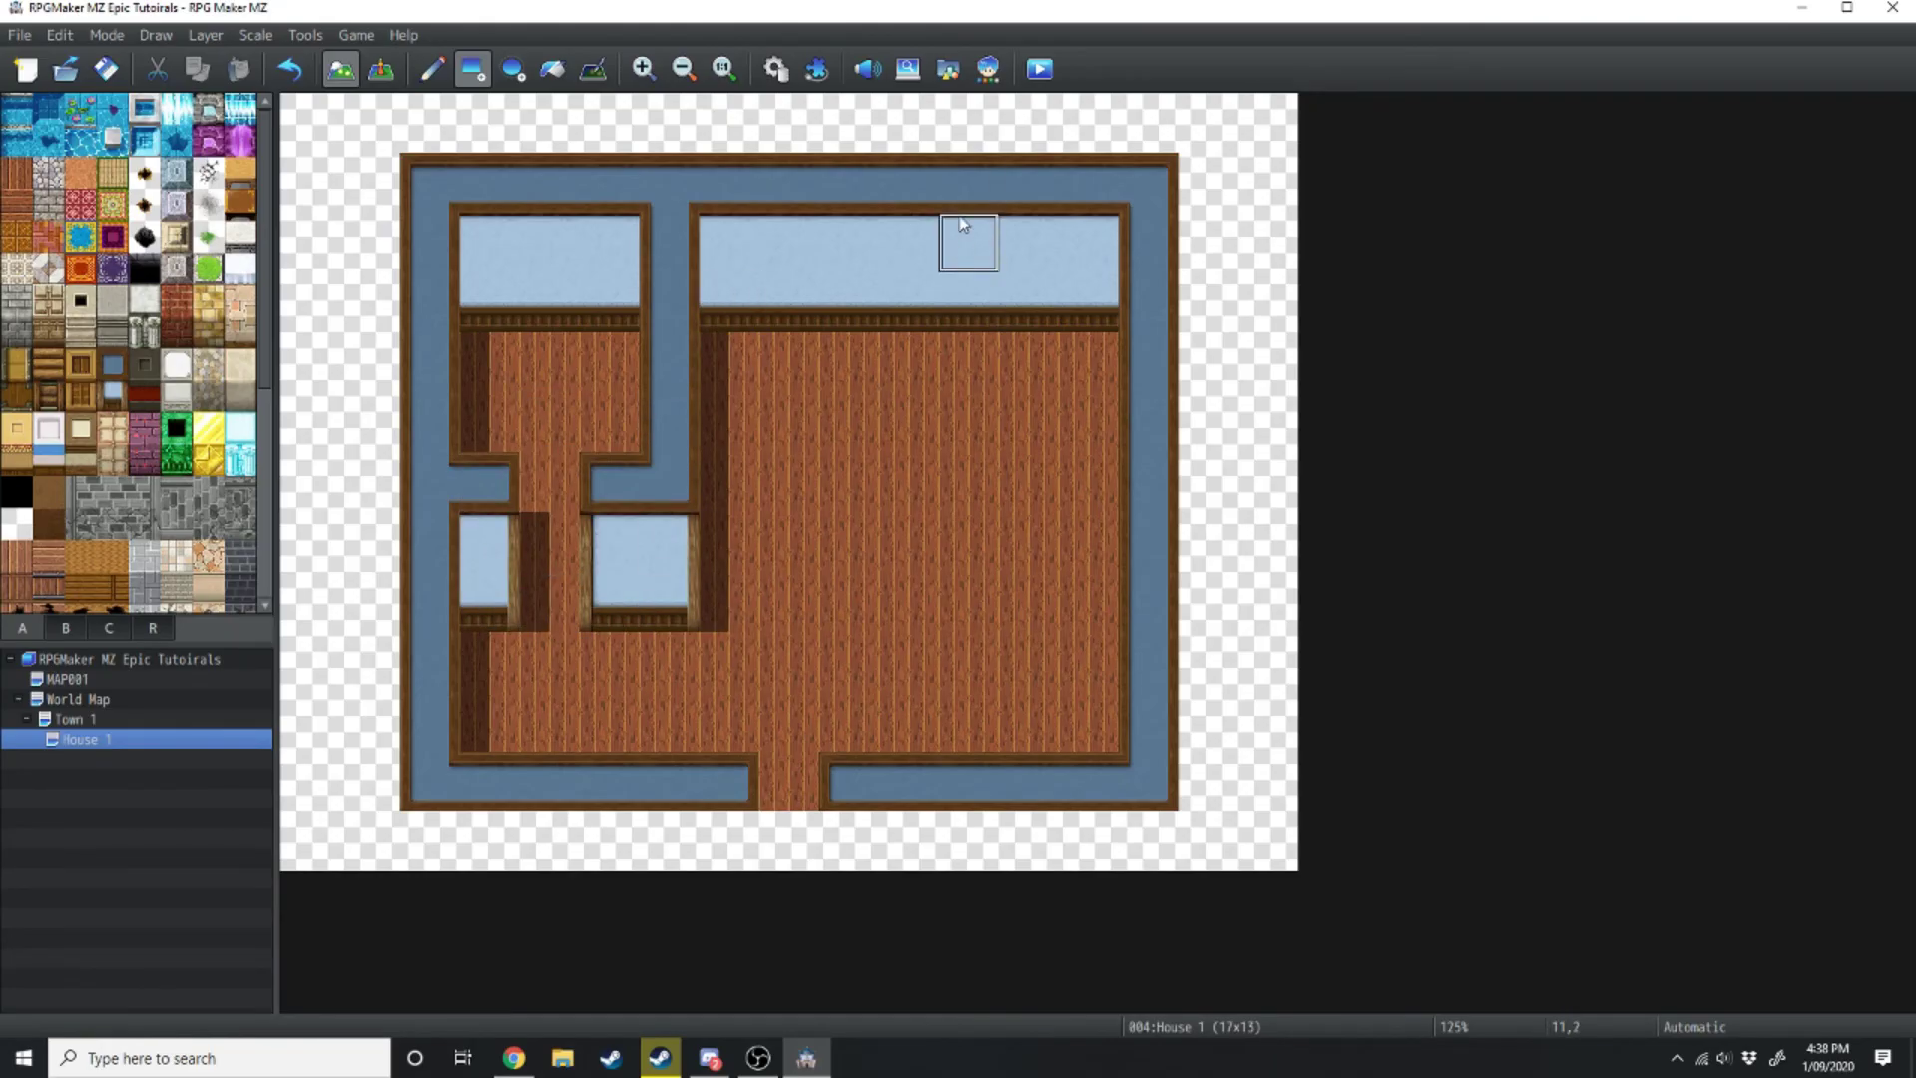
drag(910, 235, 935, 445)
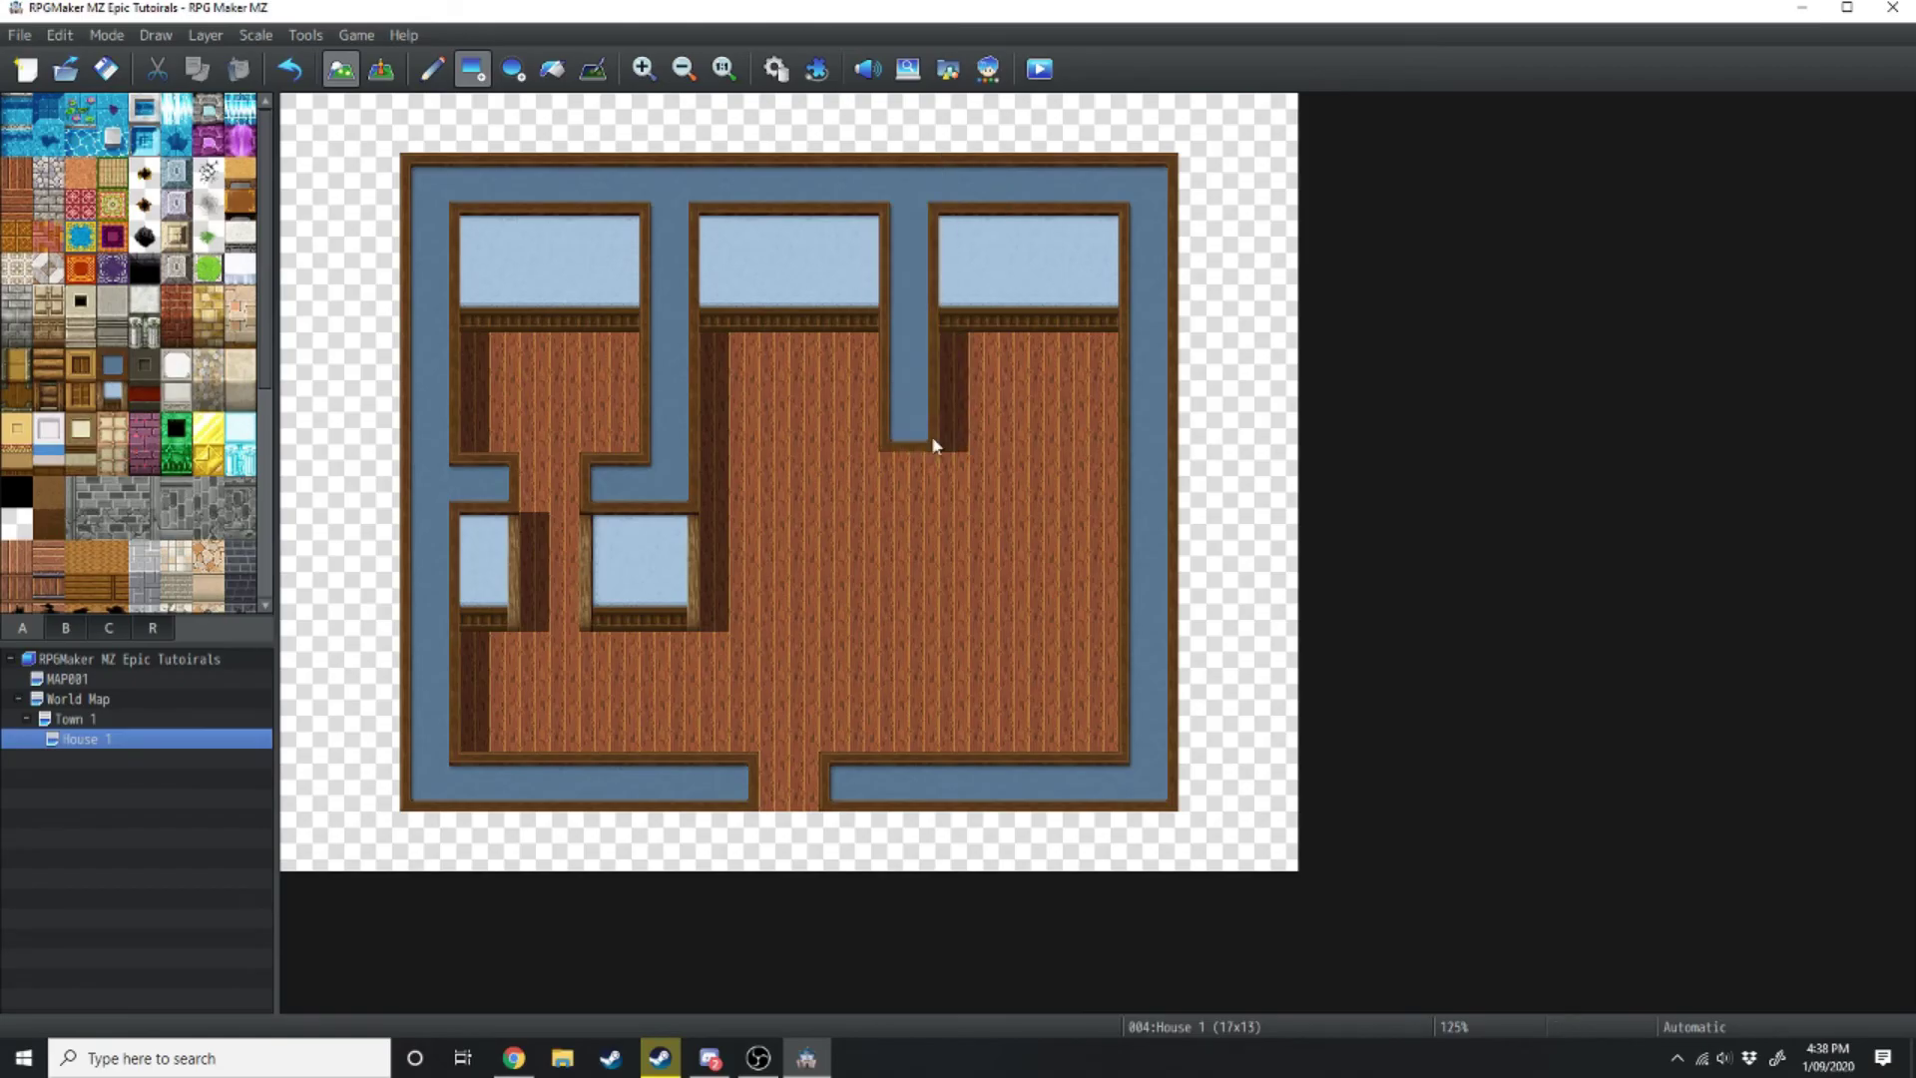
mouse_move(913, 560)
mouse_down()
mouse_move(911, 543)
mouse_move(1121, 548)
mouse_move(1061, 513)
mouse_move(938, 504)
mouse_move(1014, 603)
mouse_move(1087, 599)
mouse_up()
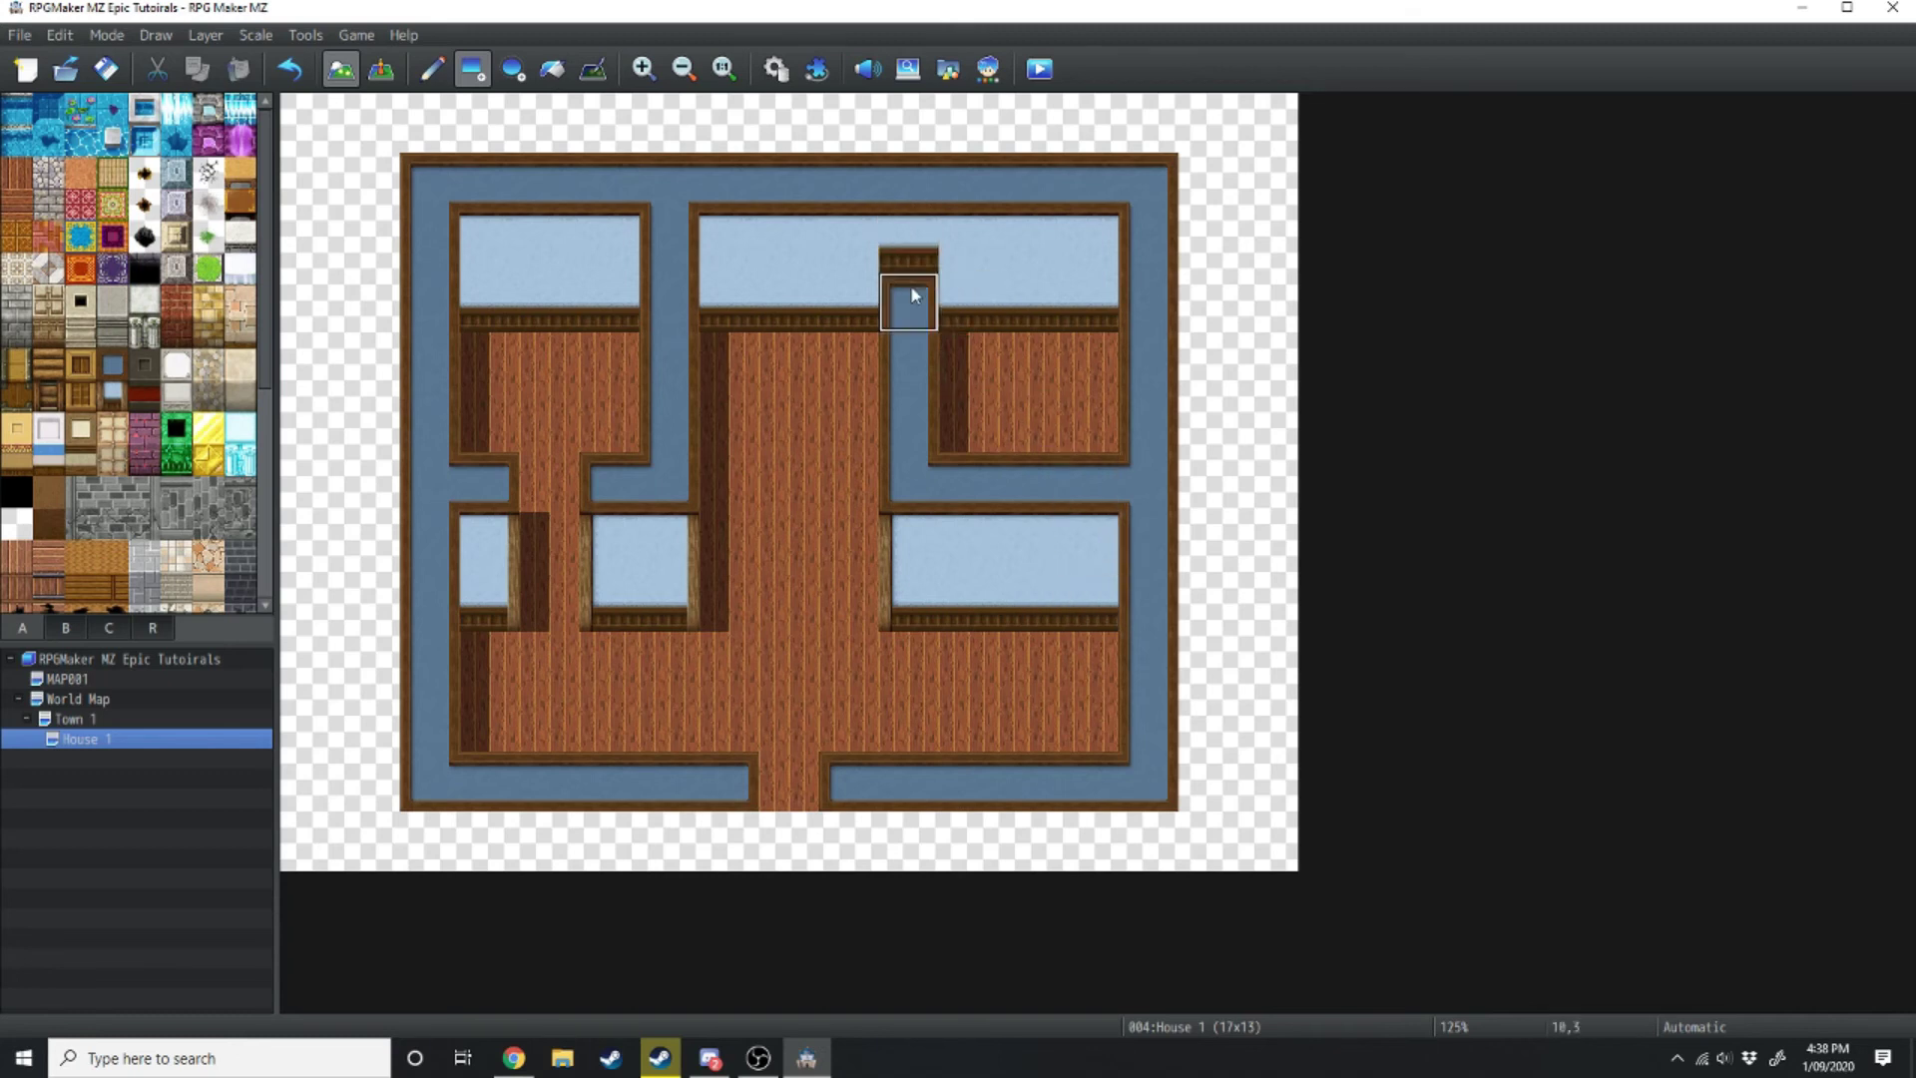
mouse_move(910, 307)
mouse_down()
mouse_move(908, 379)
mouse_move(953, 419)
mouse_move(916, 435)
mouse_up()
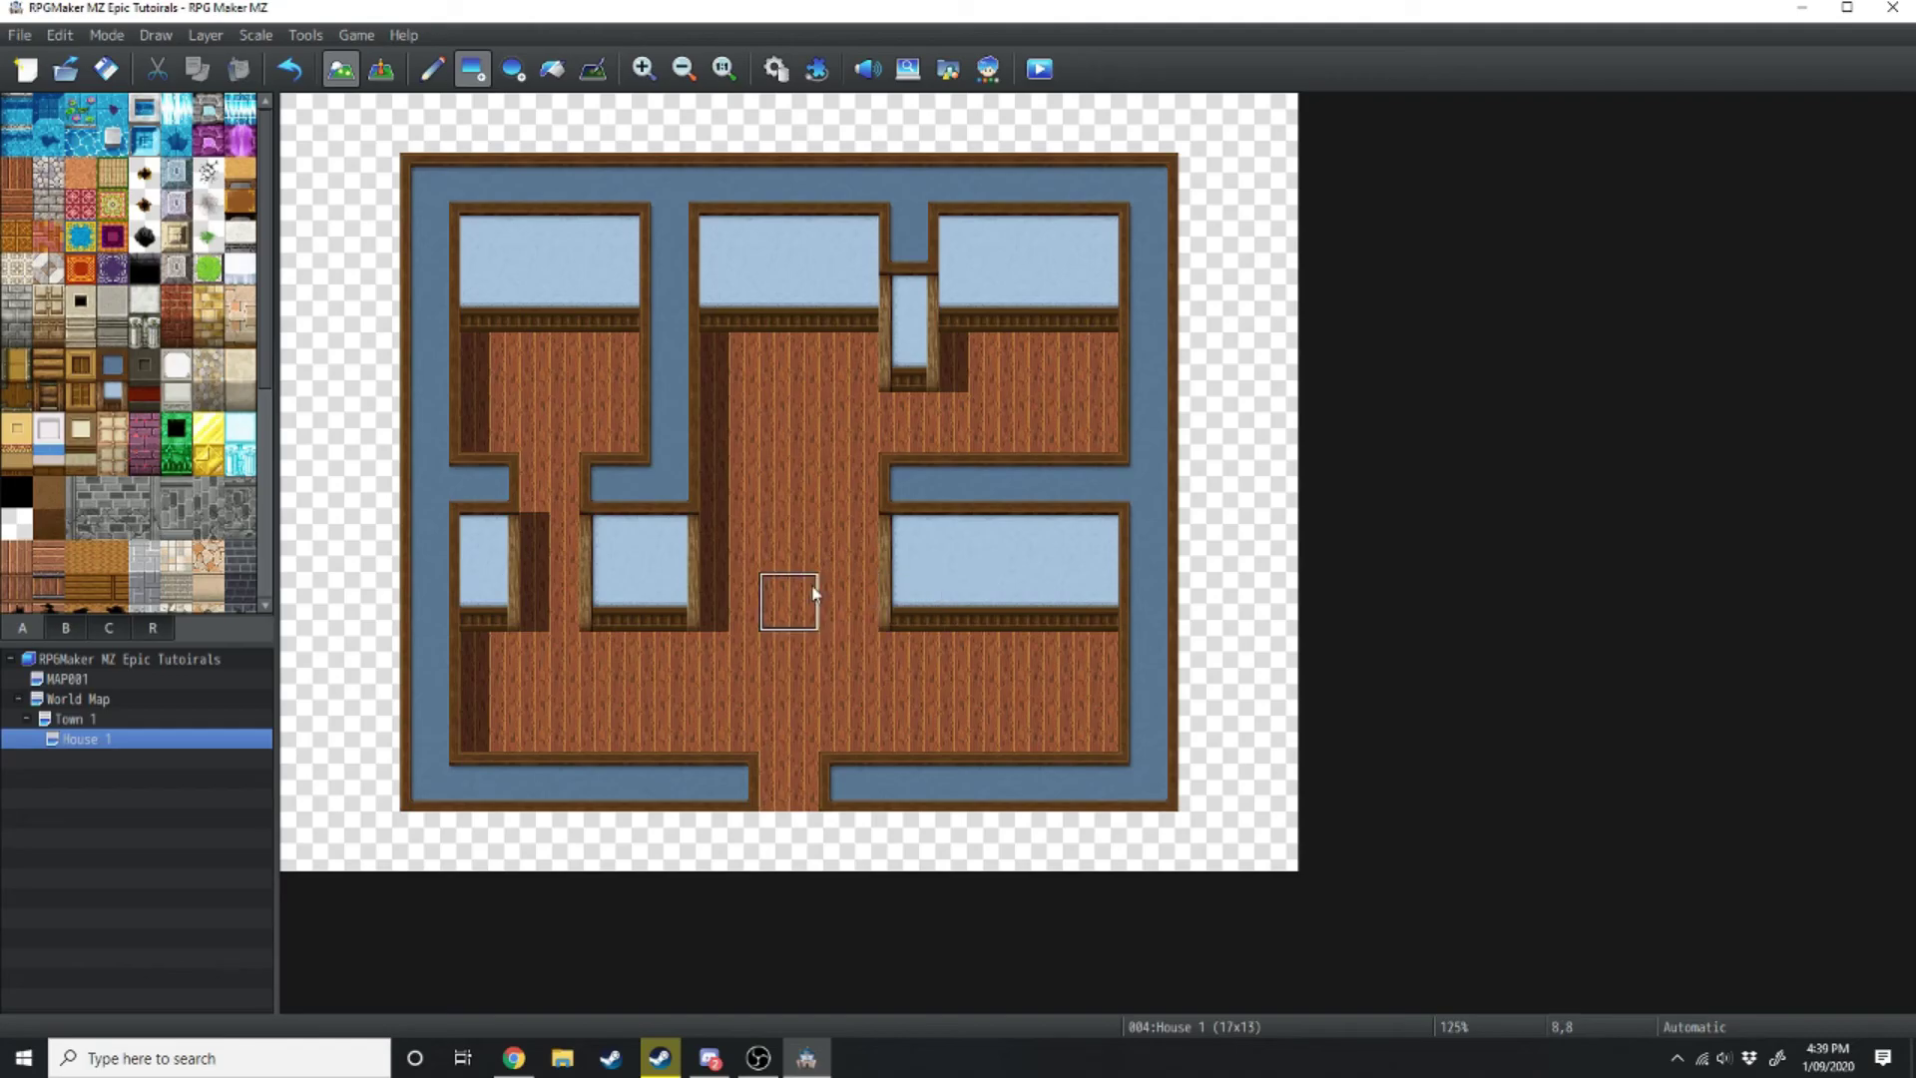
click(112, 268)
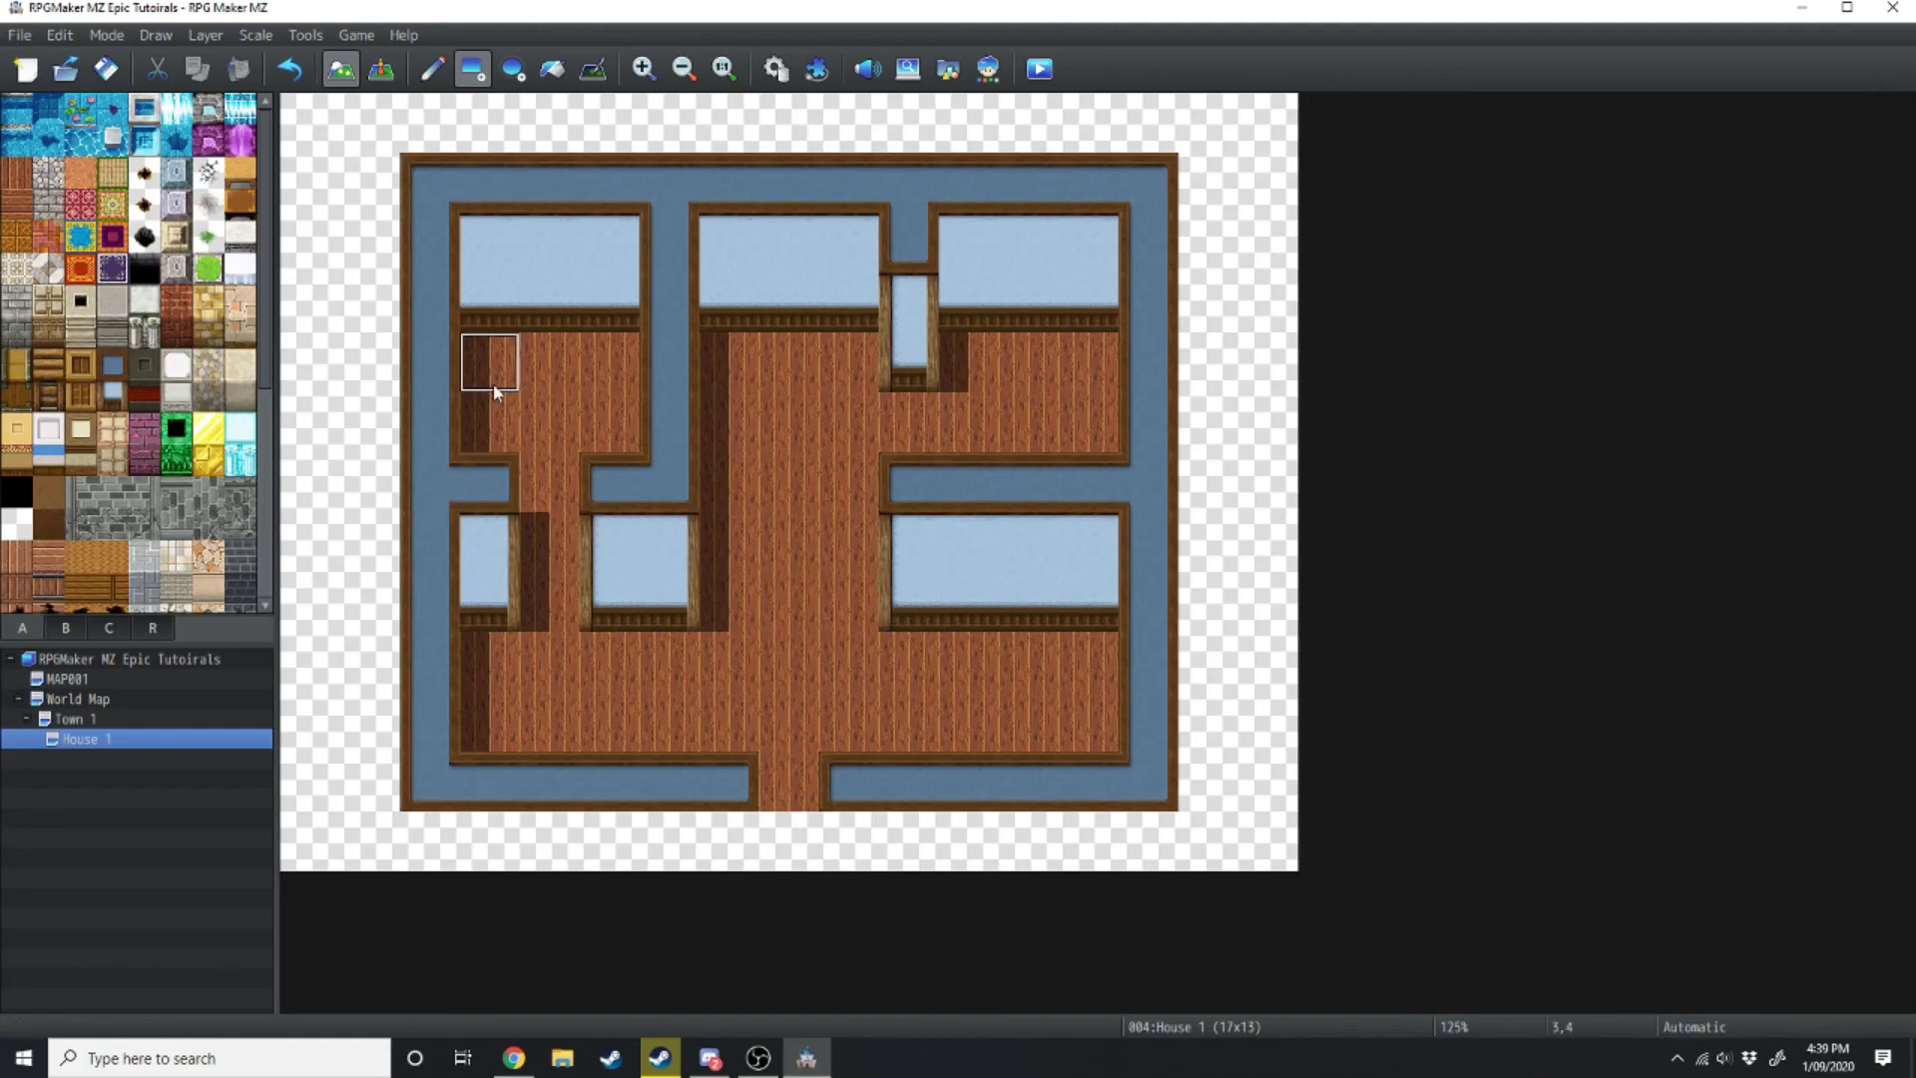
drag(492, 389, 589, 446)
Extend the purple carpet into the corridor and cover the right room's floor in stone
click(550, 481)
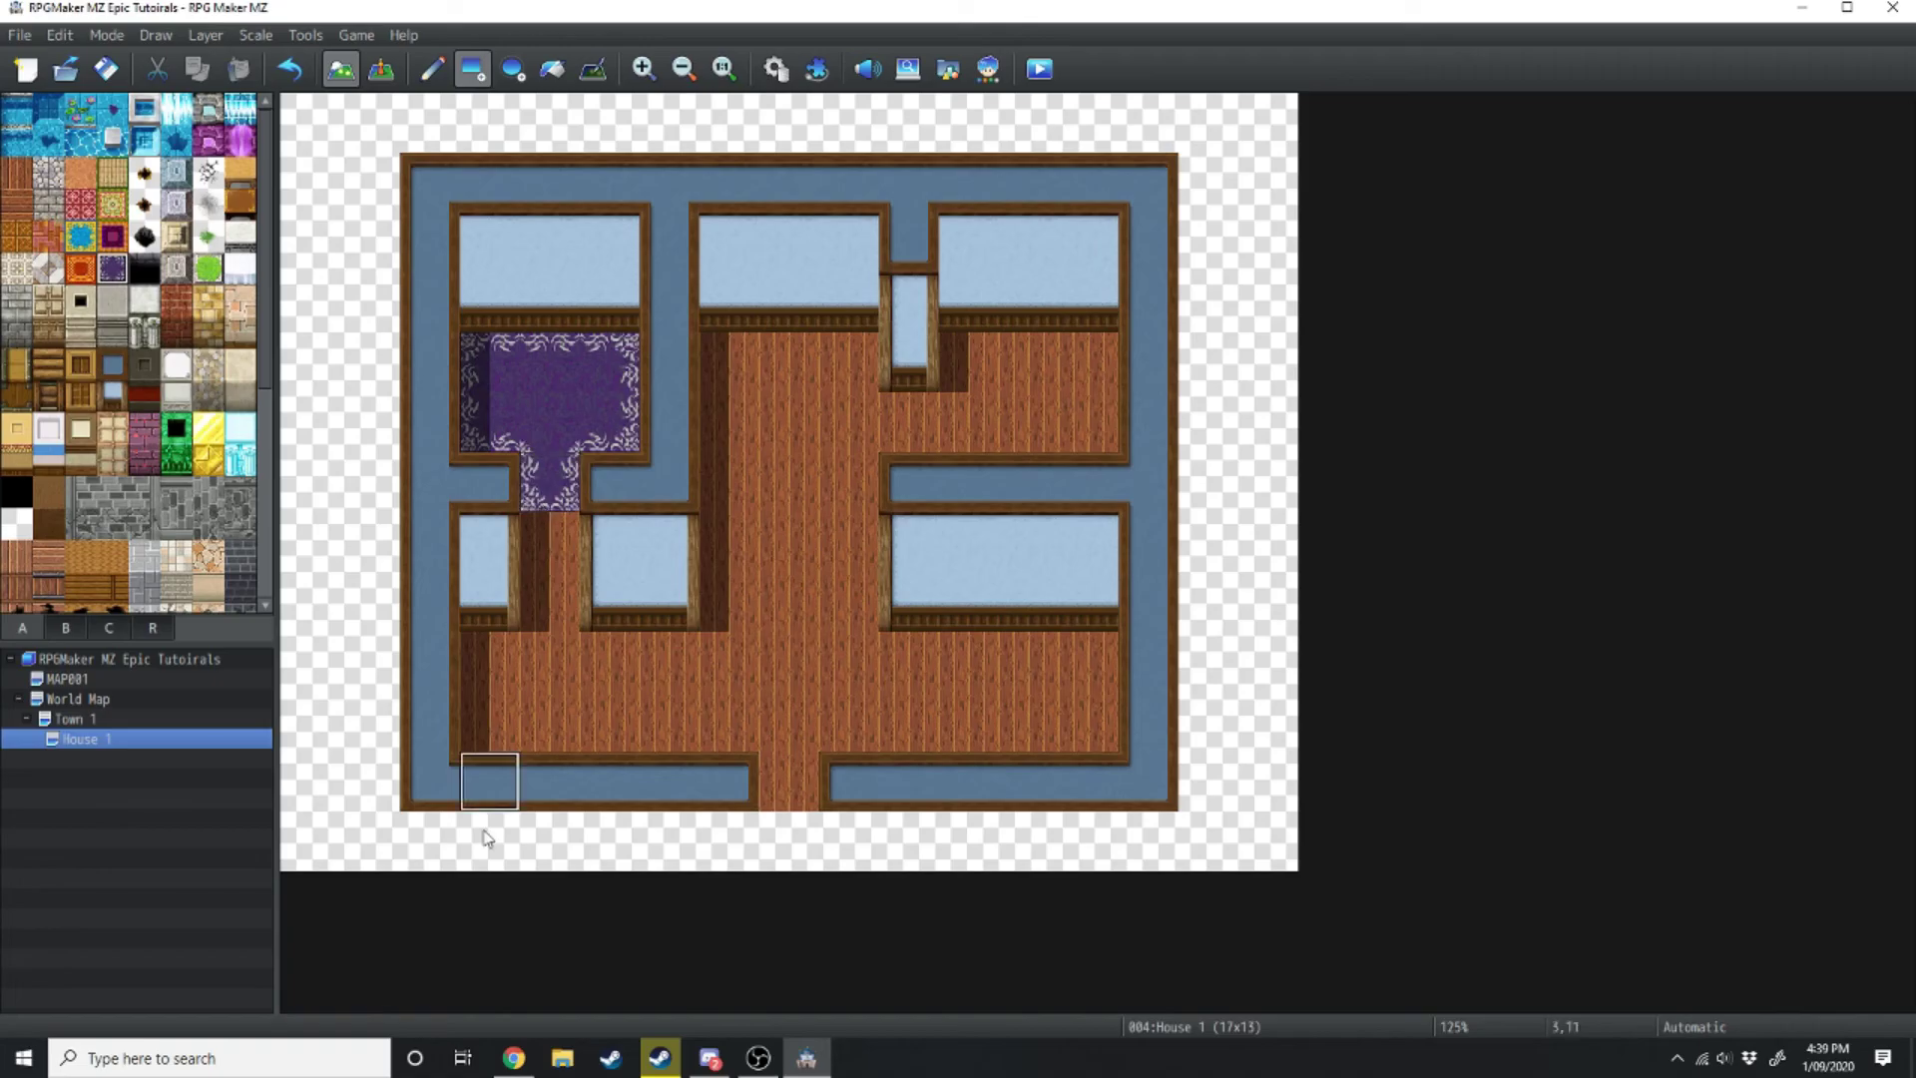
click(48, 171)
drag(788, 365, 761, 407)
key(ctrl+z)
drag(1088, 359, 905, 429)
Place a table on the central floor and an oven and sink in the kitchen
click(241, 204)
click(782, 529)
click(783, 483)
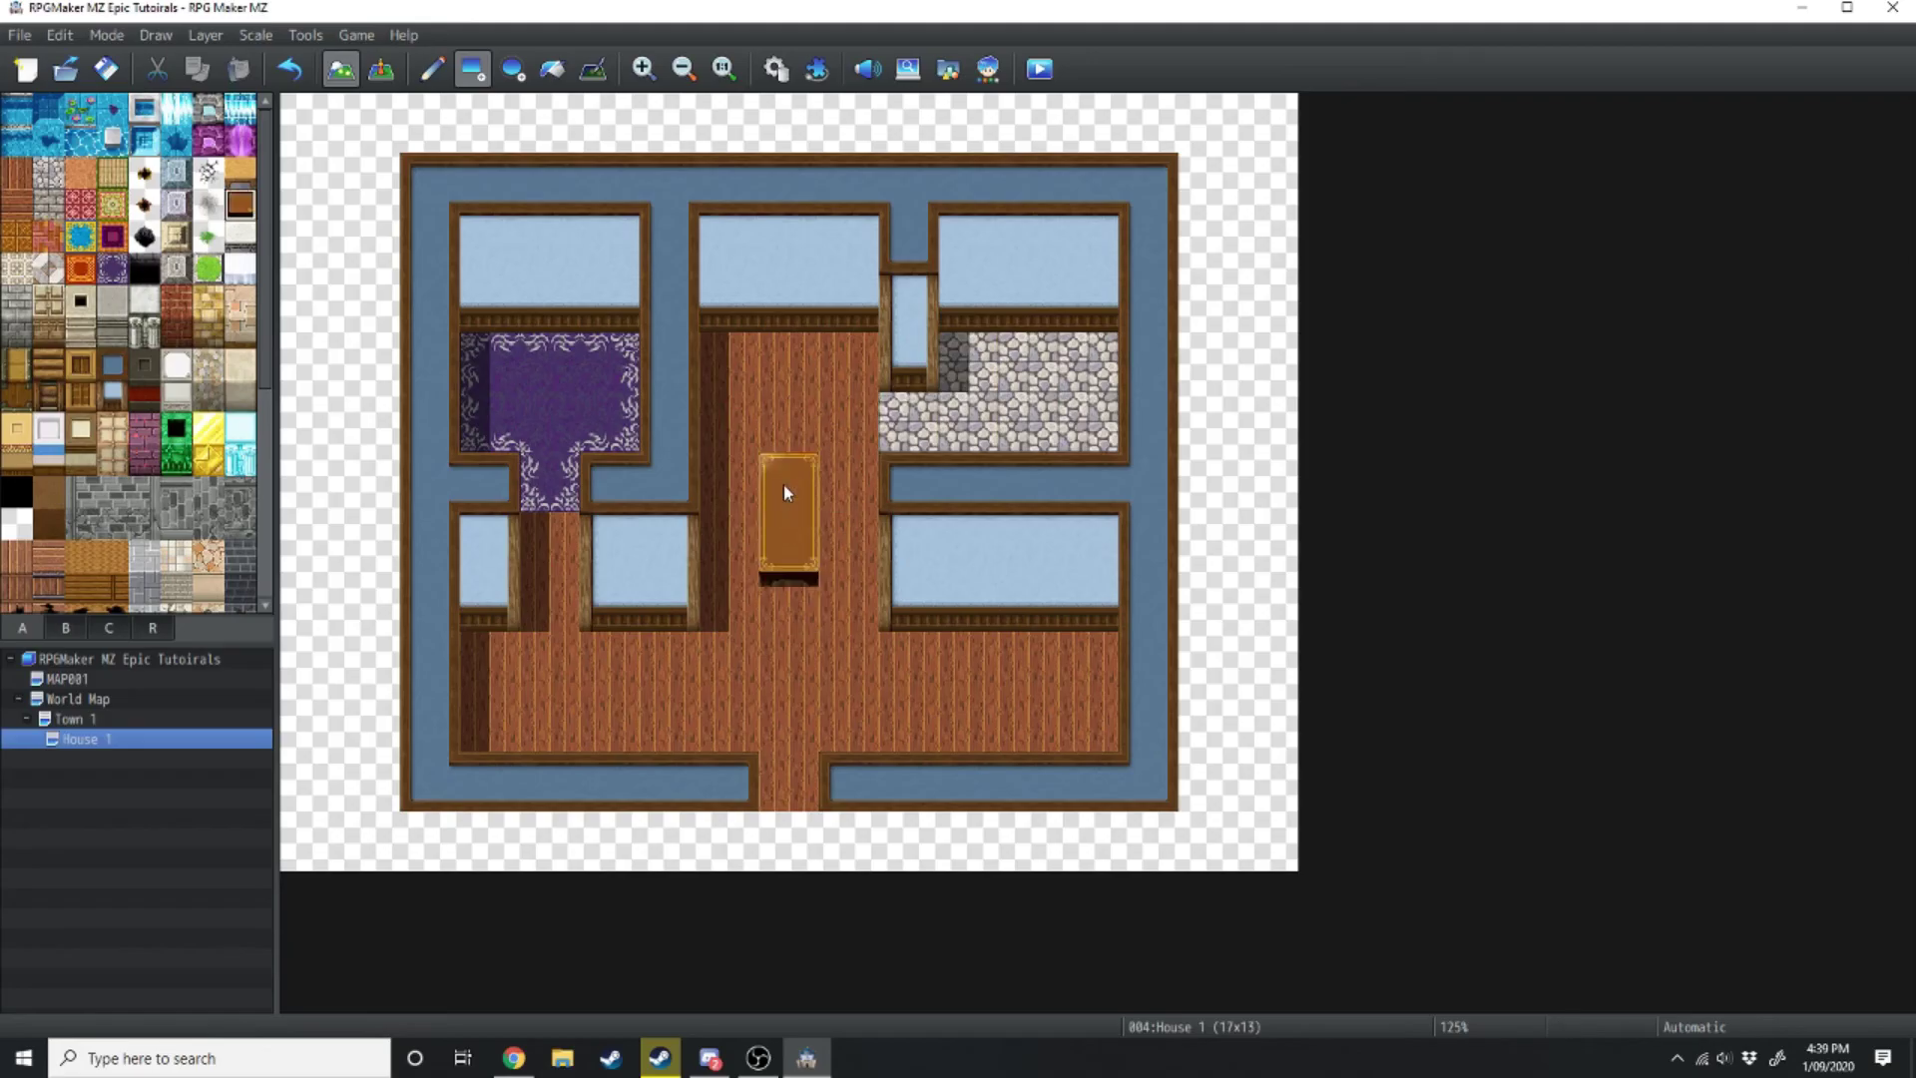
click(65, 627)
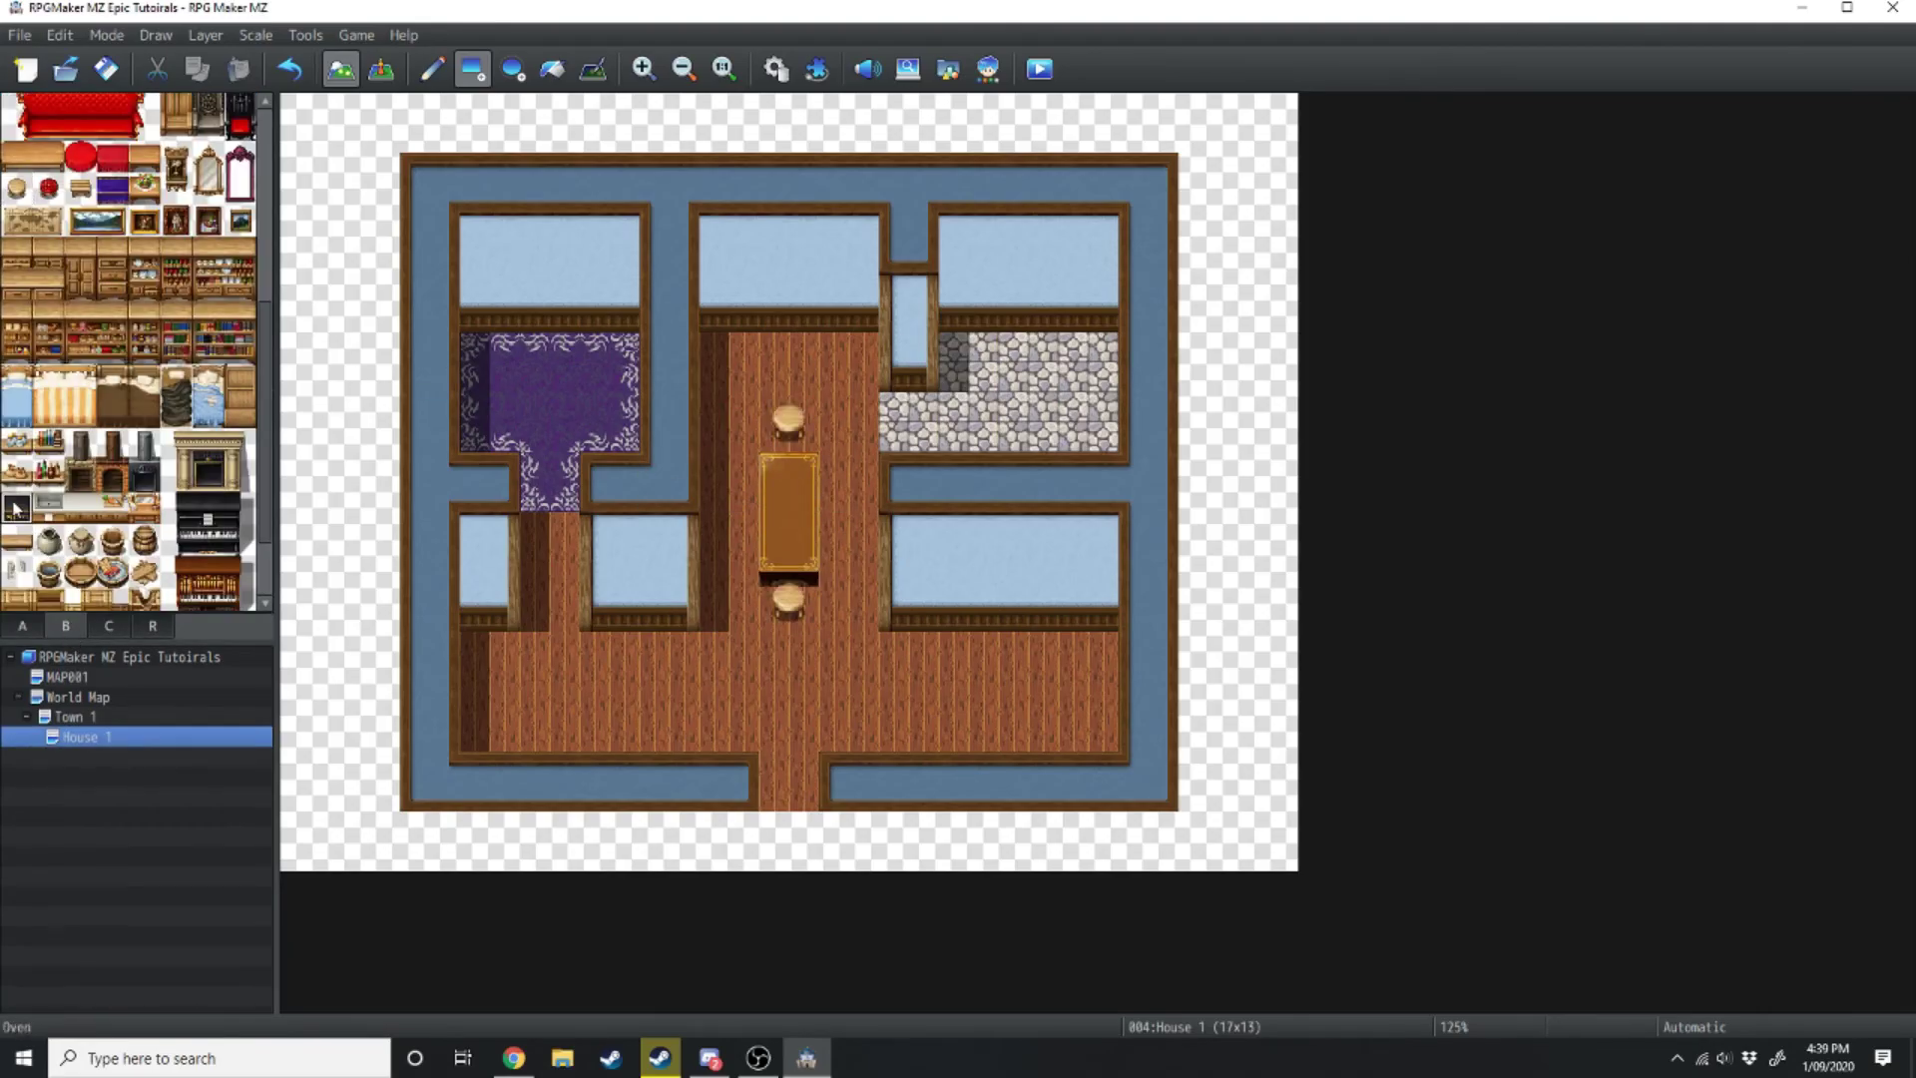
drag(15, 509, 80, 509)
click(960, 351)
click(1010, 347)
Add a counter beside the sink and windows along the top walls of the rooms
scroll(130, 349, up, 3)
drag(145, 285, 145, 315)
click(550, 249)
click(790, 250)
click(1030, 250)
Place the two-tile blue bed on the purple carpet, then return to Town 1
scroll(25, 479, down, 5)
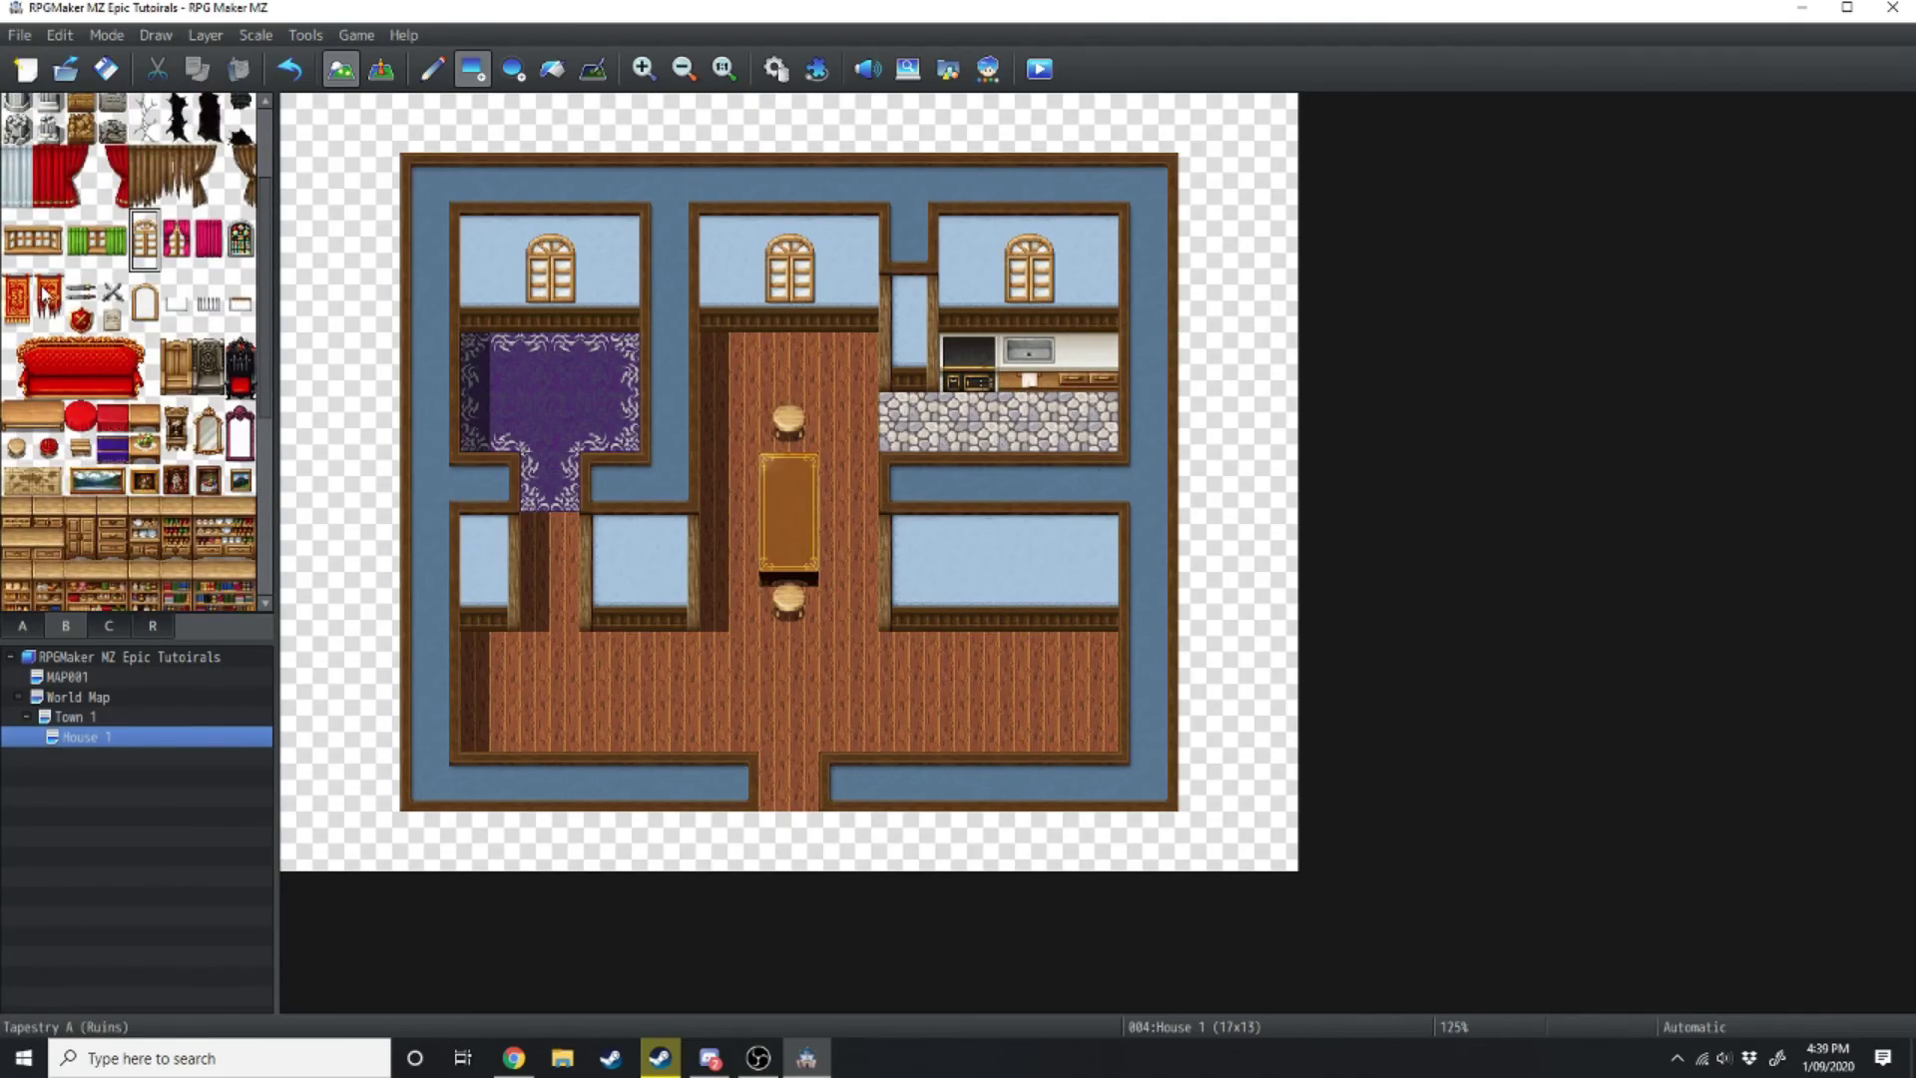
drag(27, 482, 18, 511)
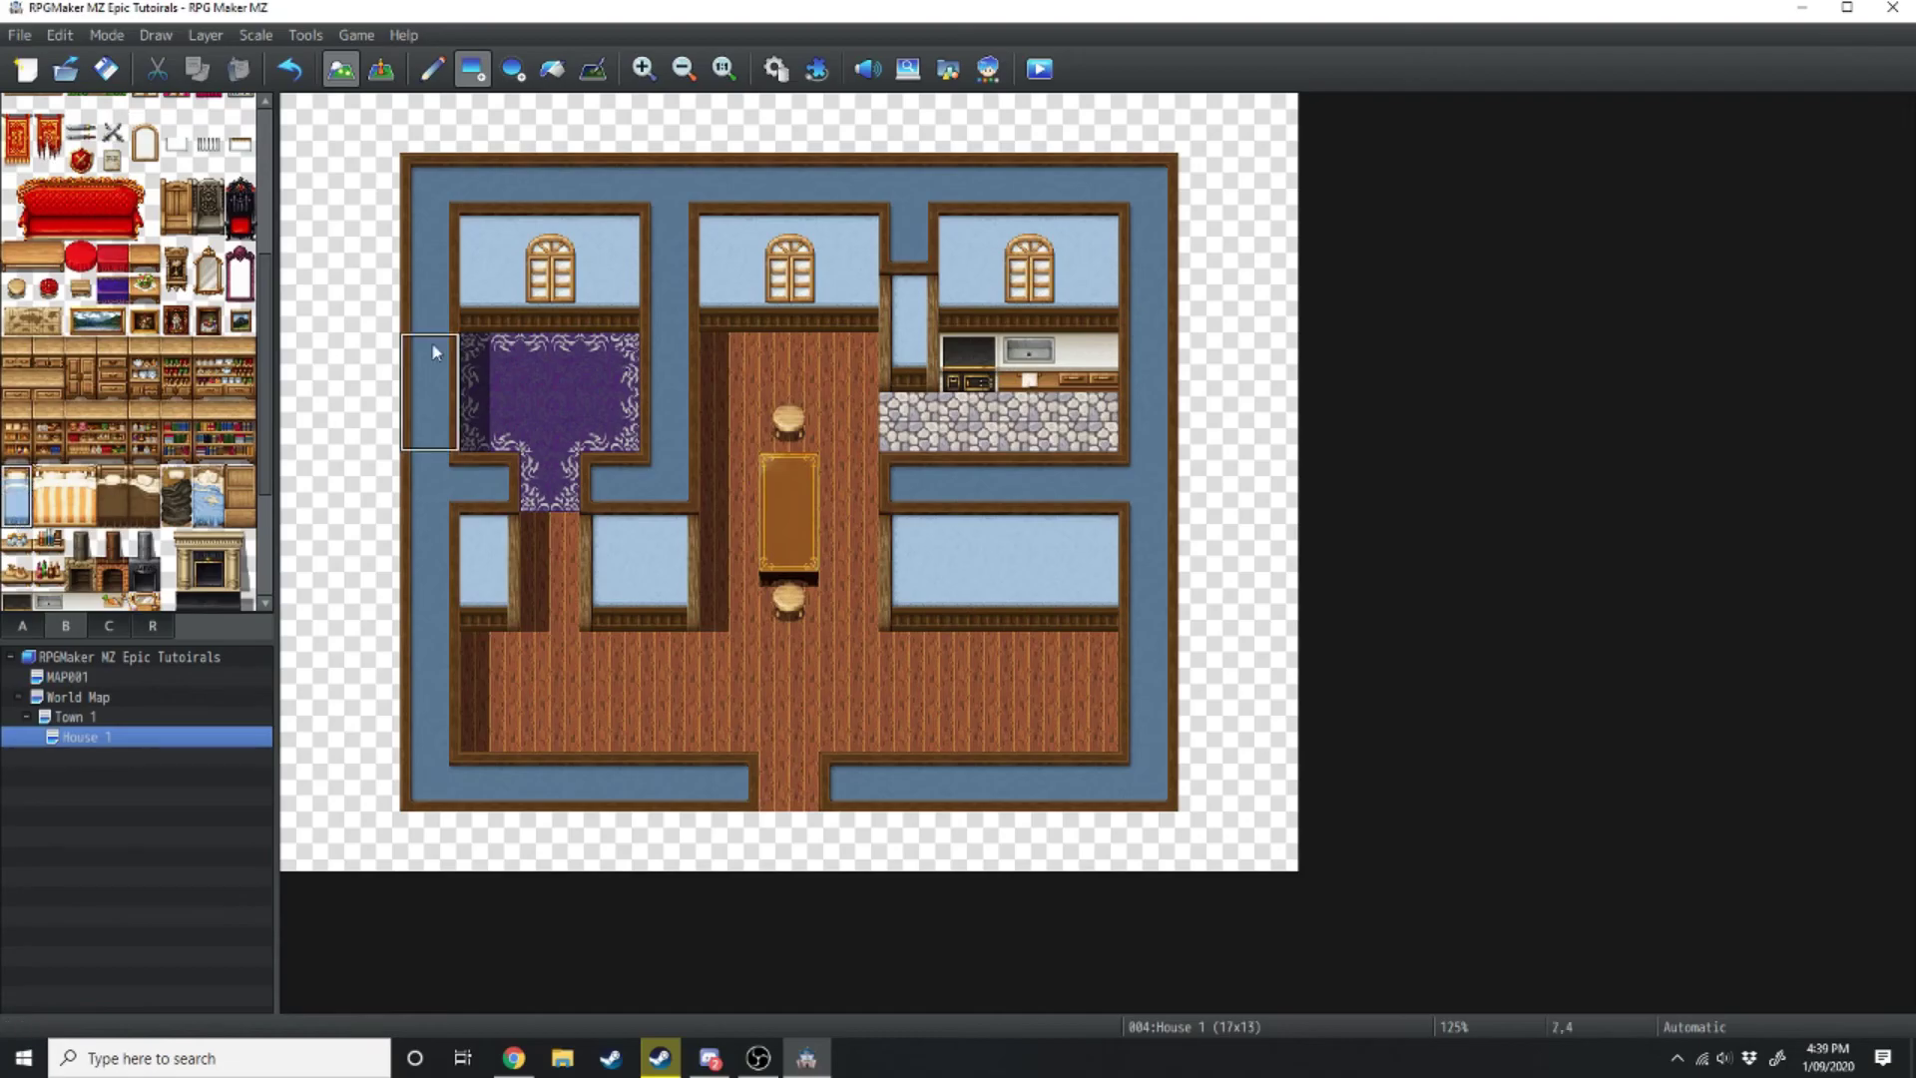
click(489, 384)
drag(80, 351, 80, 381)
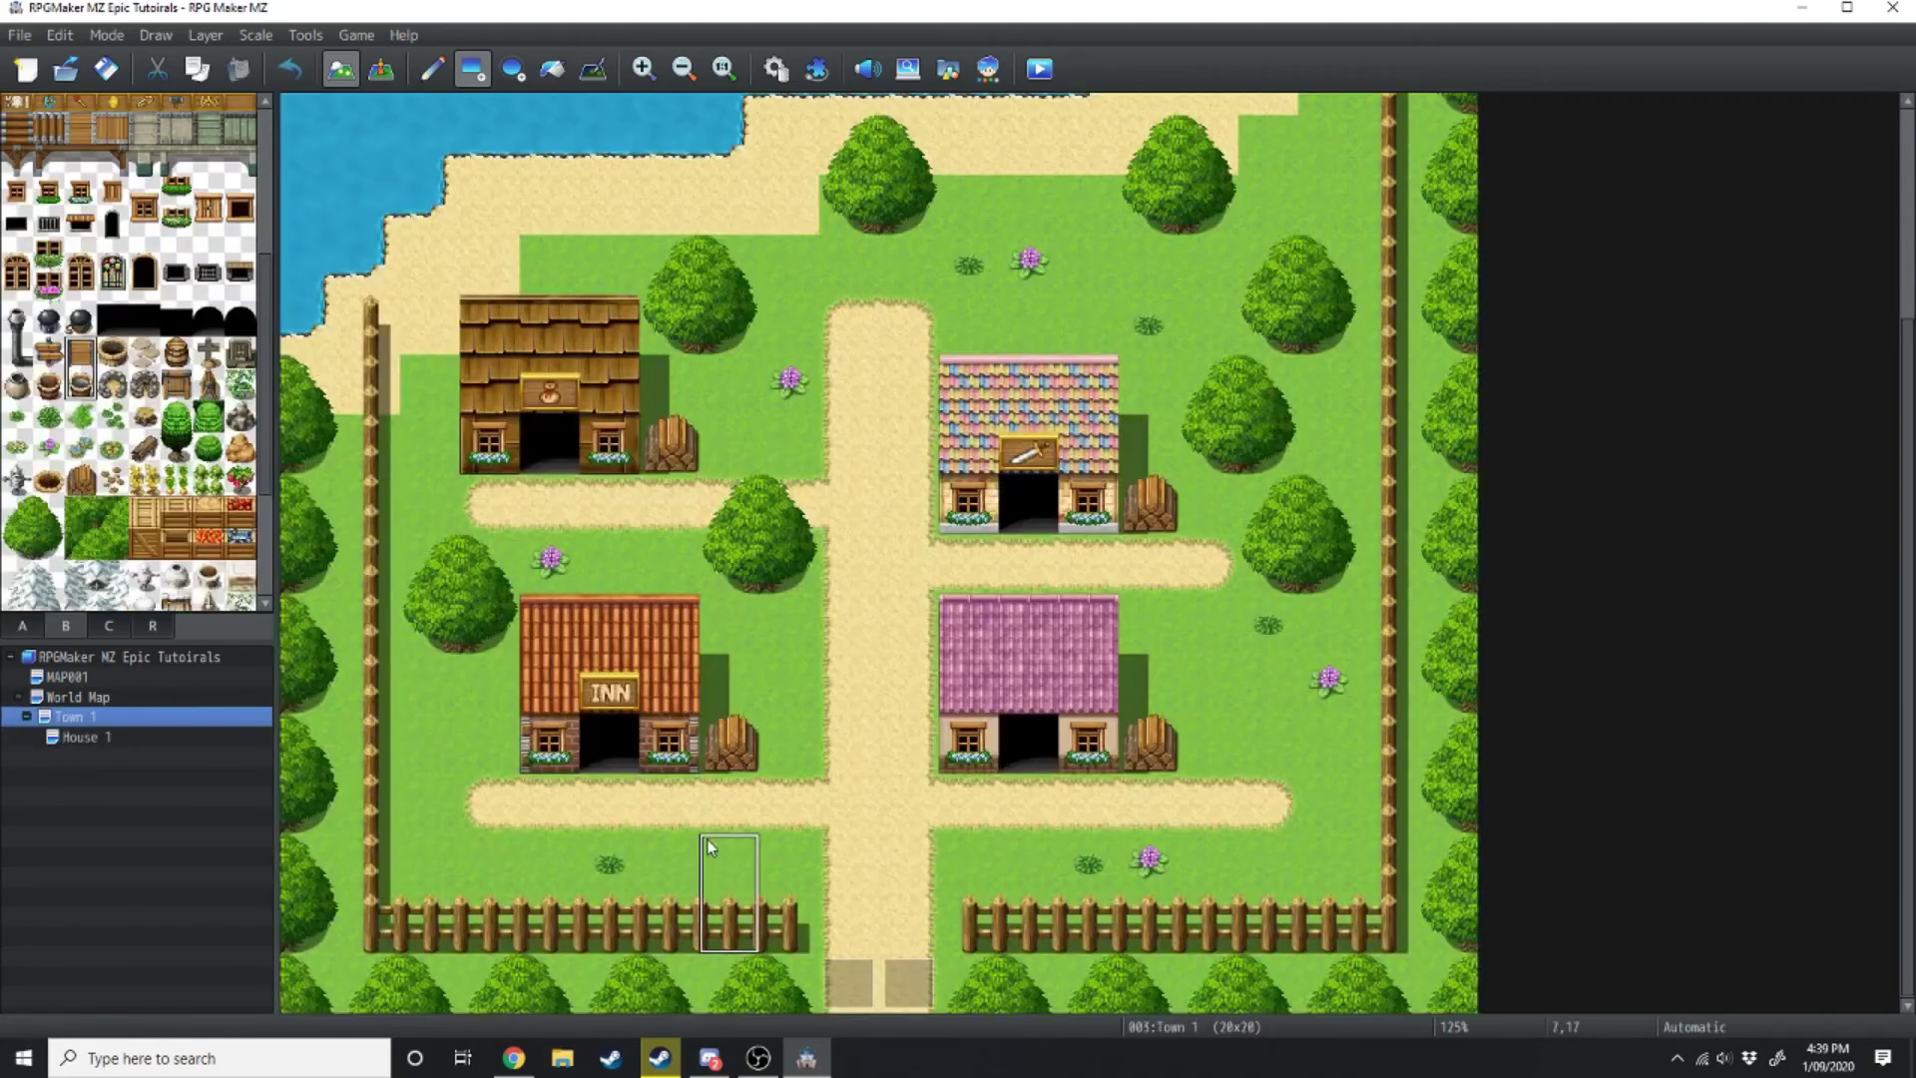
click(70, 717)
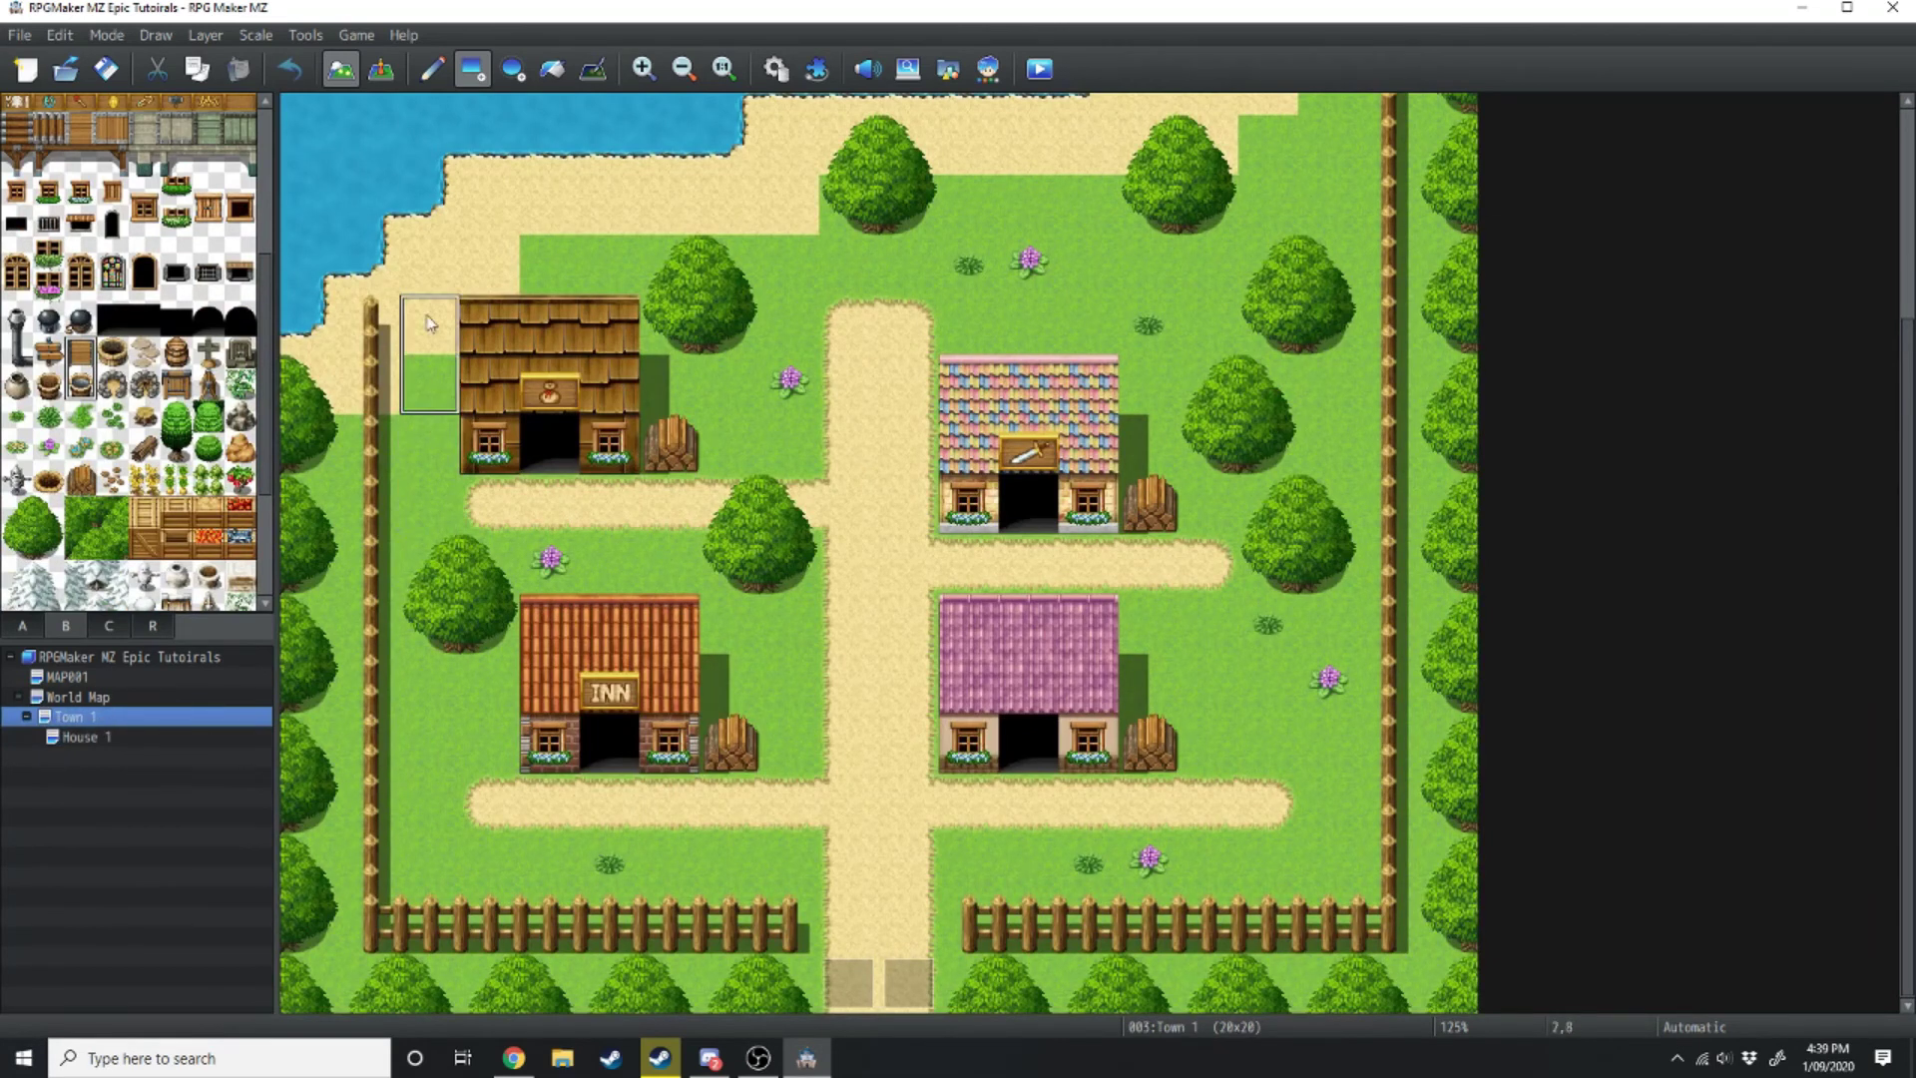
Start a quick door event at the pink house doorway using the plain wooden door graphic
click(382, 69)
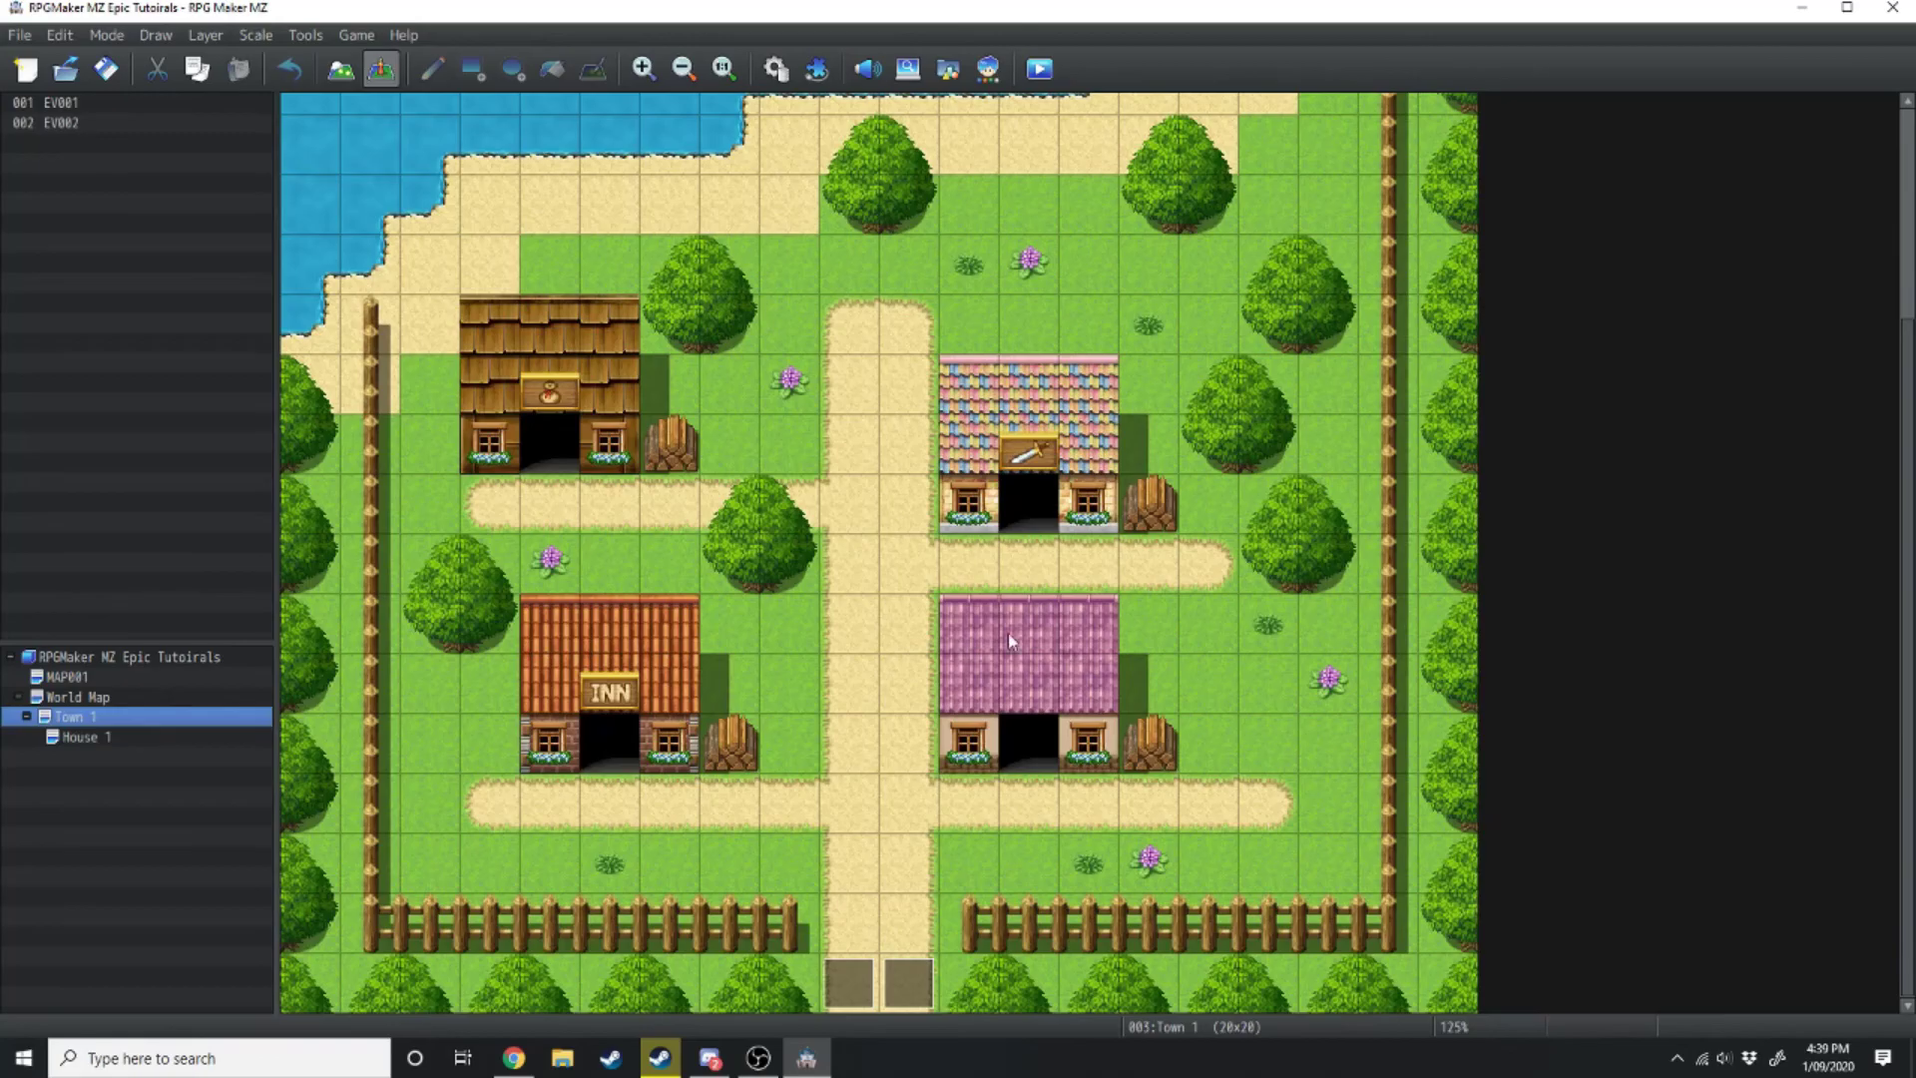
right_click(1030, 754)
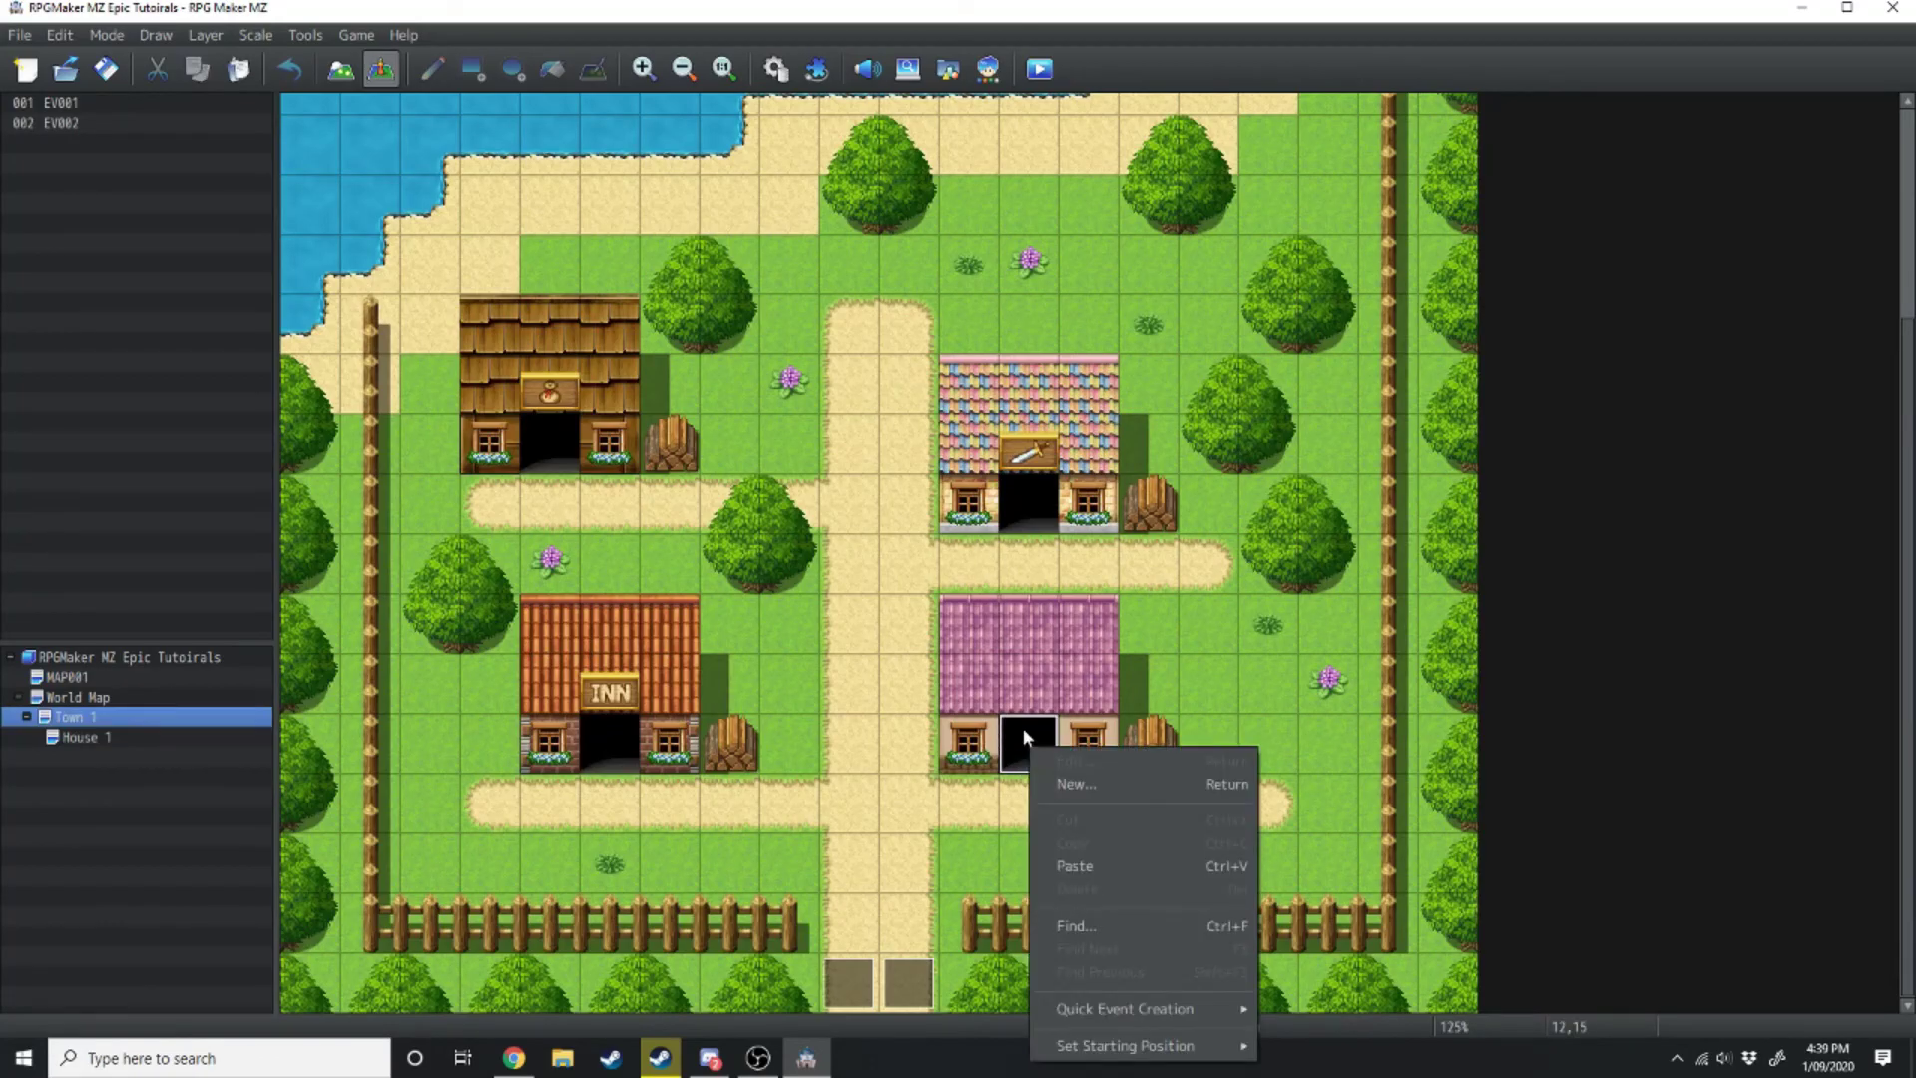
mouse_move(1242, 1011)
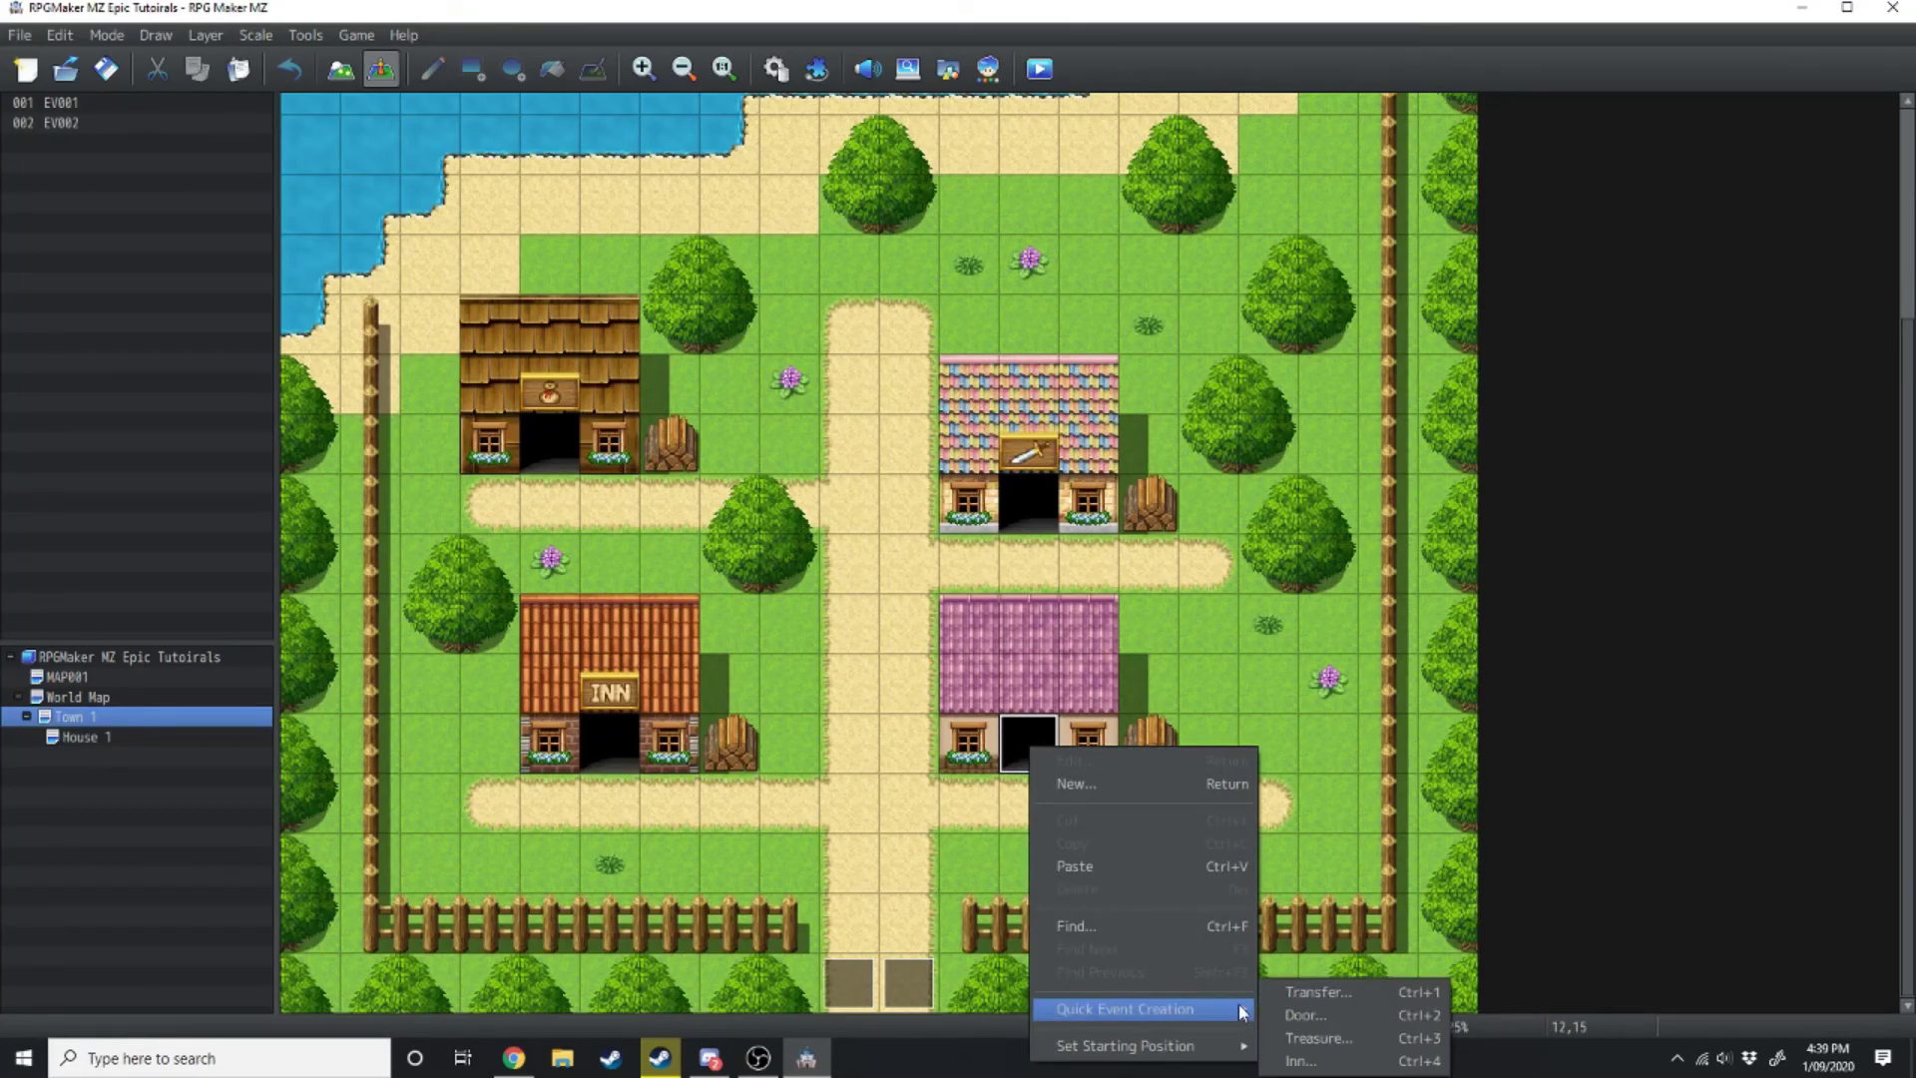
click(1285, 1016)
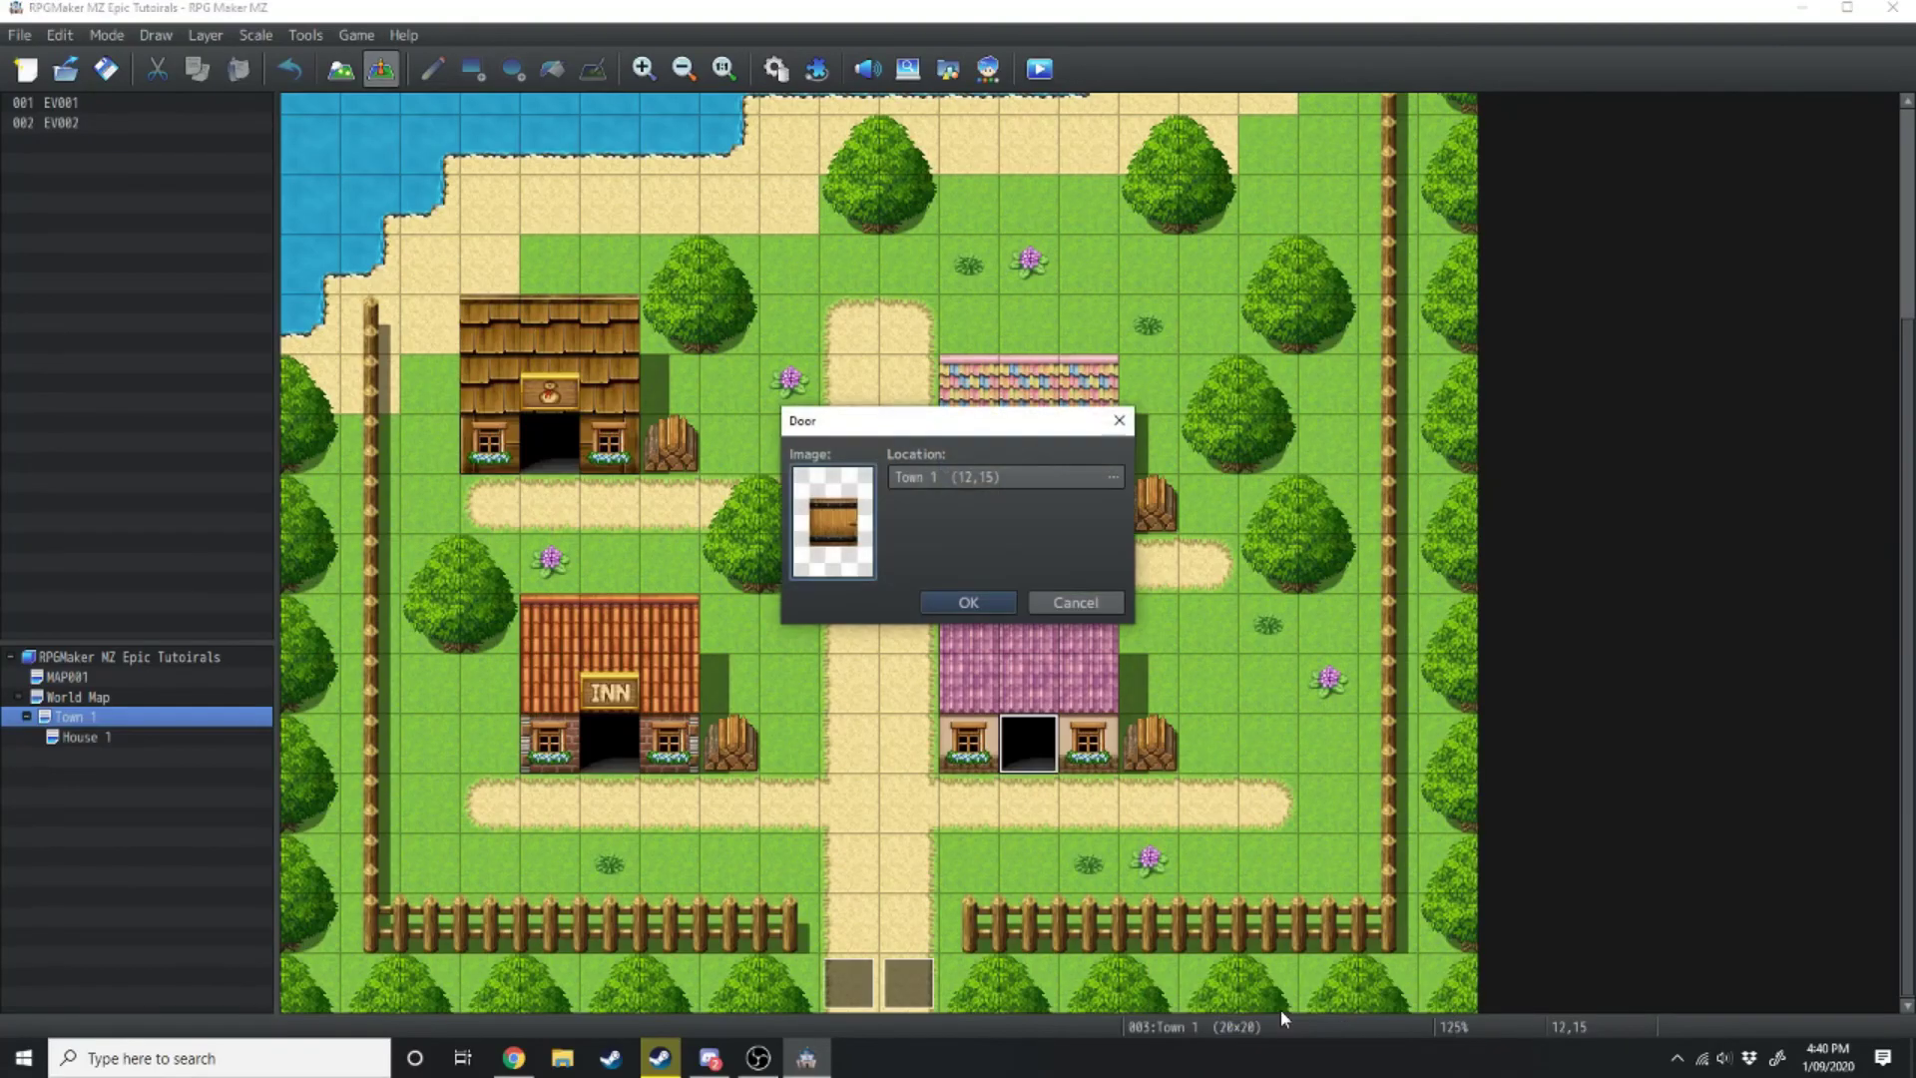
double_click(832, 514)
click(864, 487)
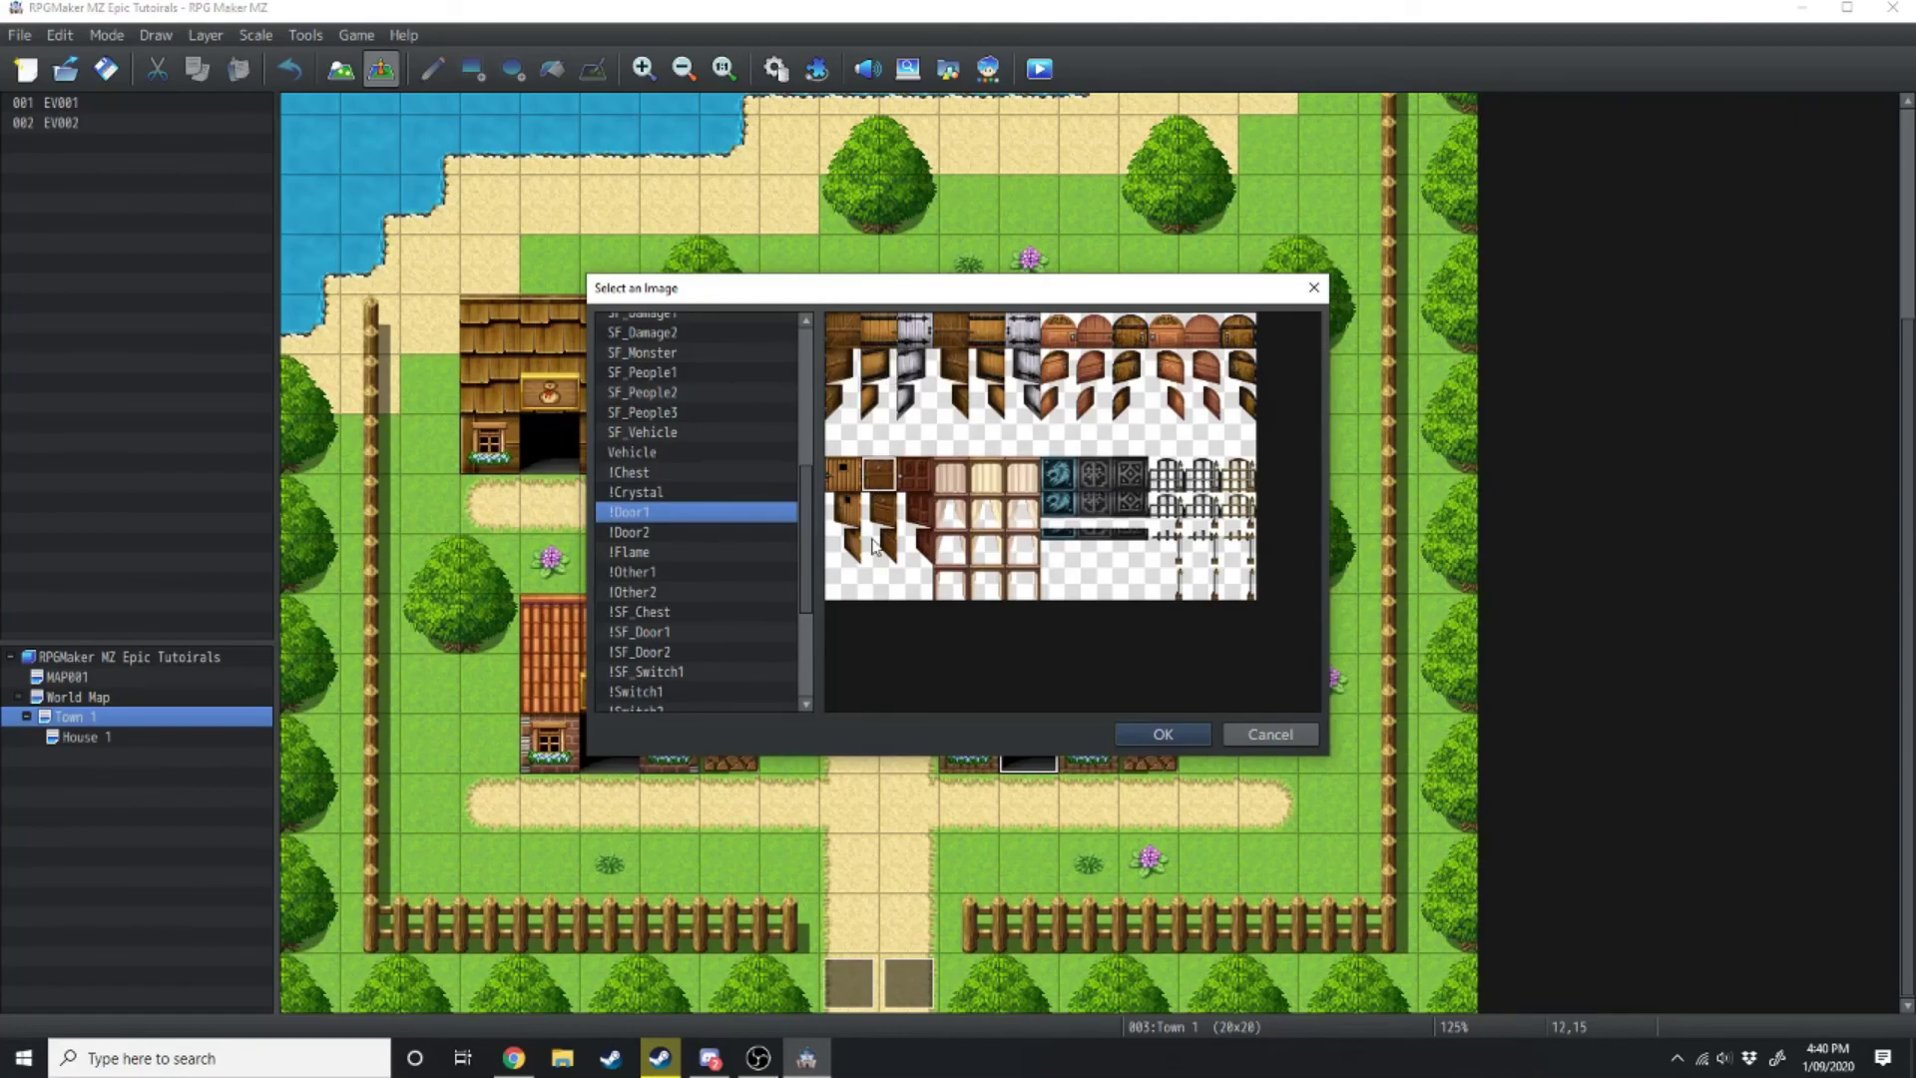
double_click(879, 477)
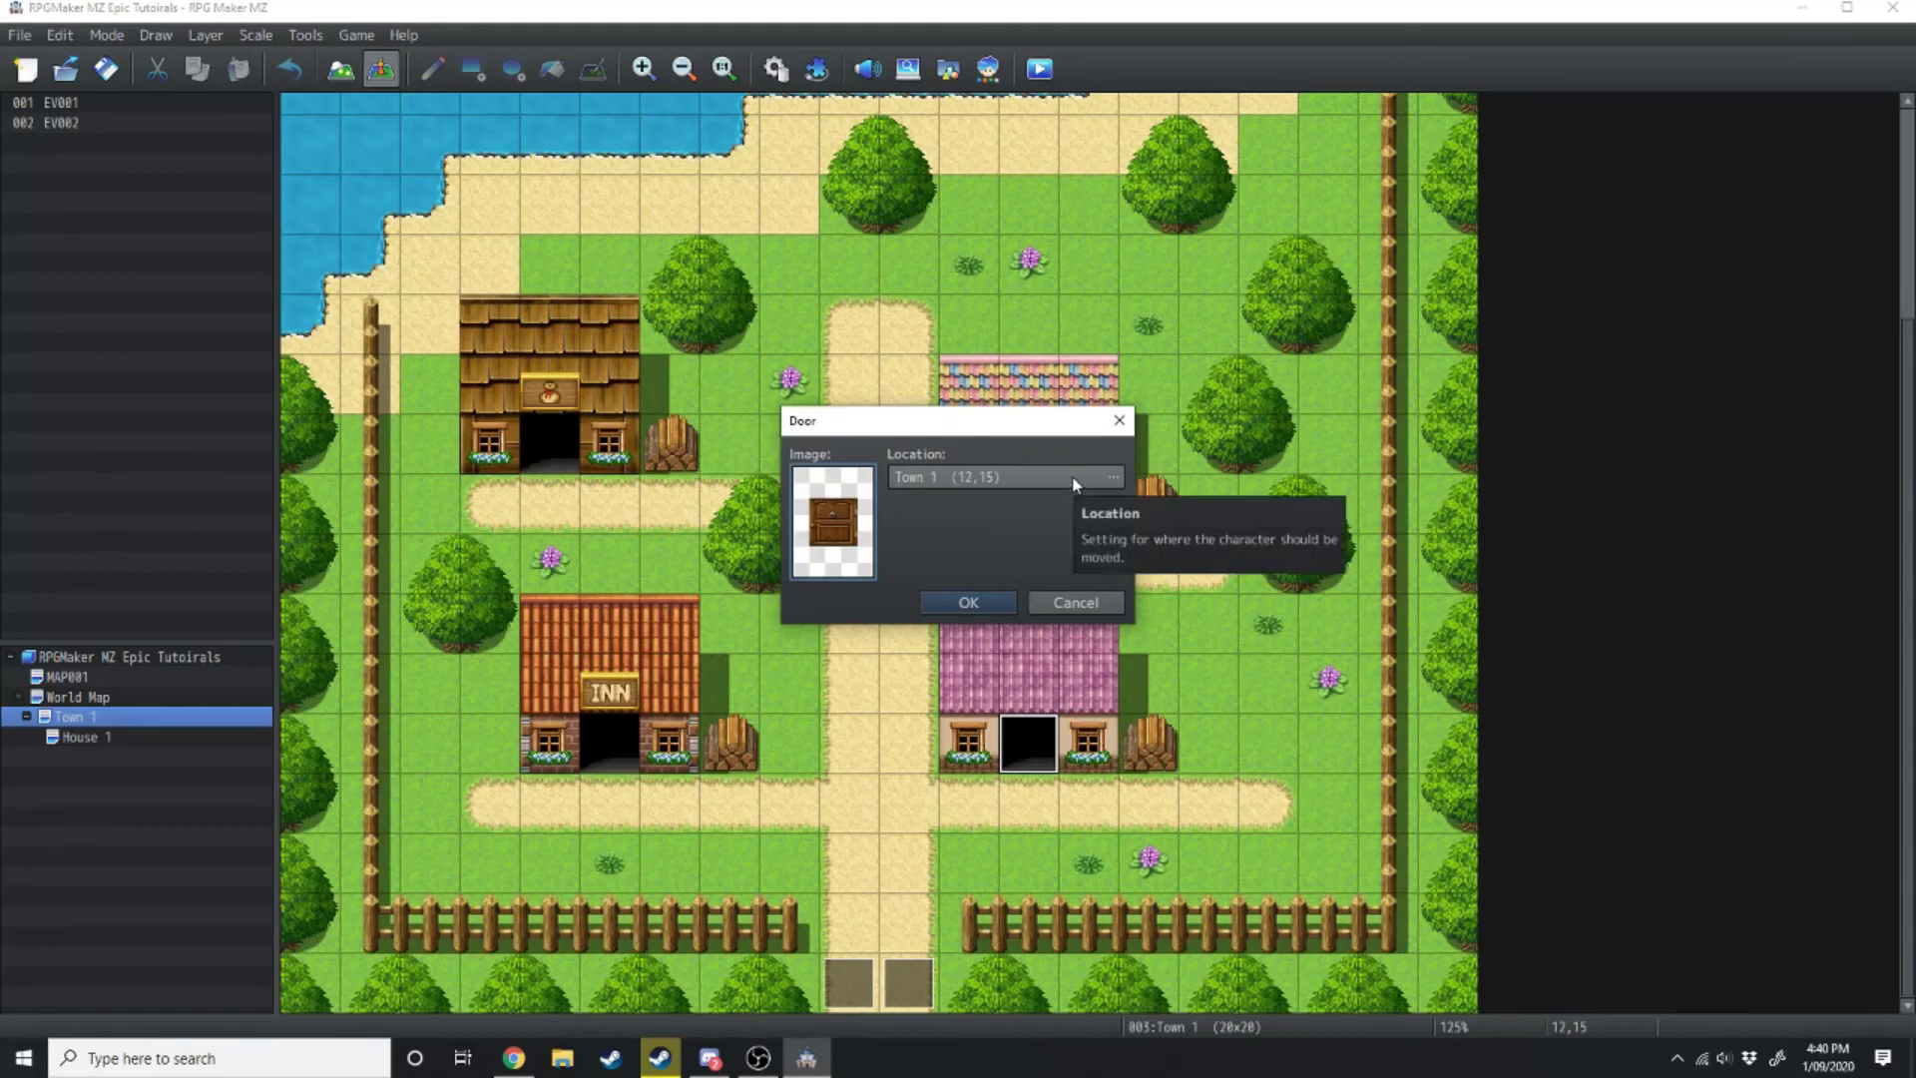
Set the door's destination to House 1 (8,10) and create the event
click(1110, 478)
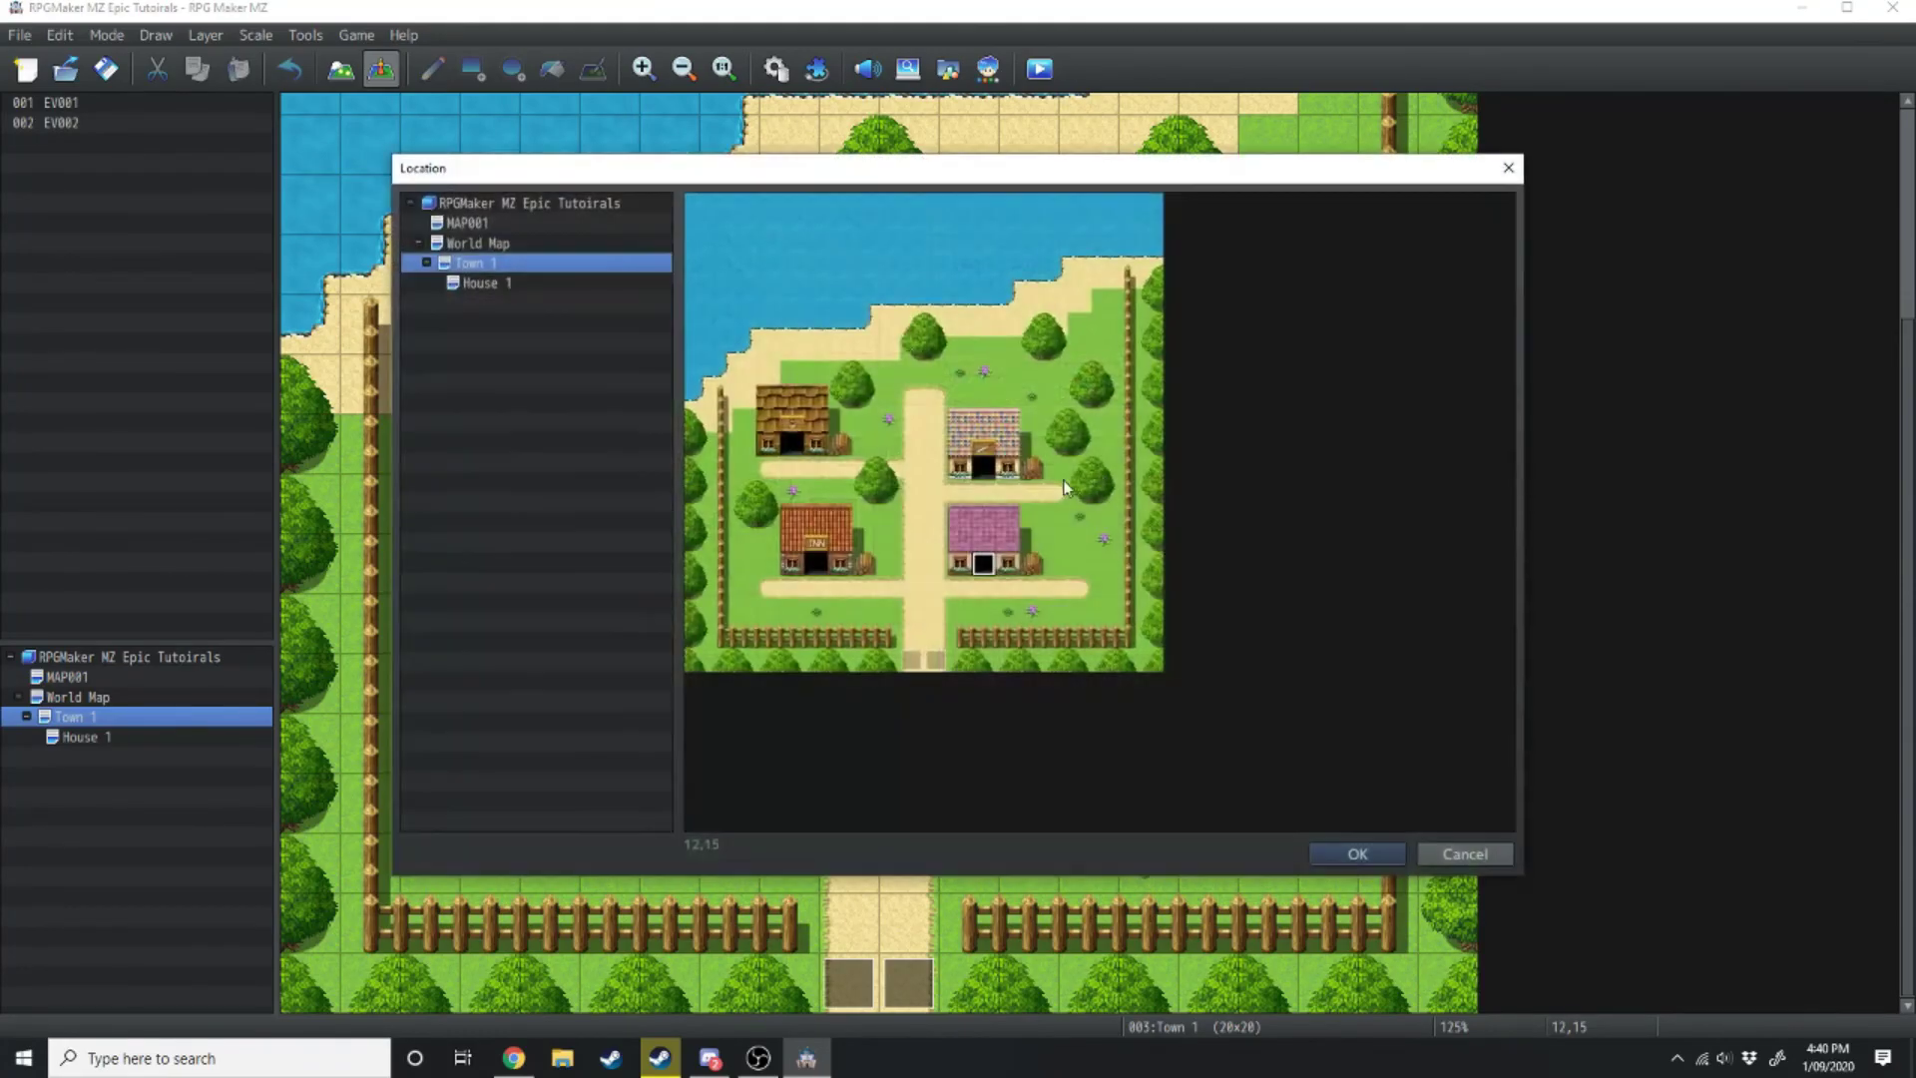
click(523, 287)
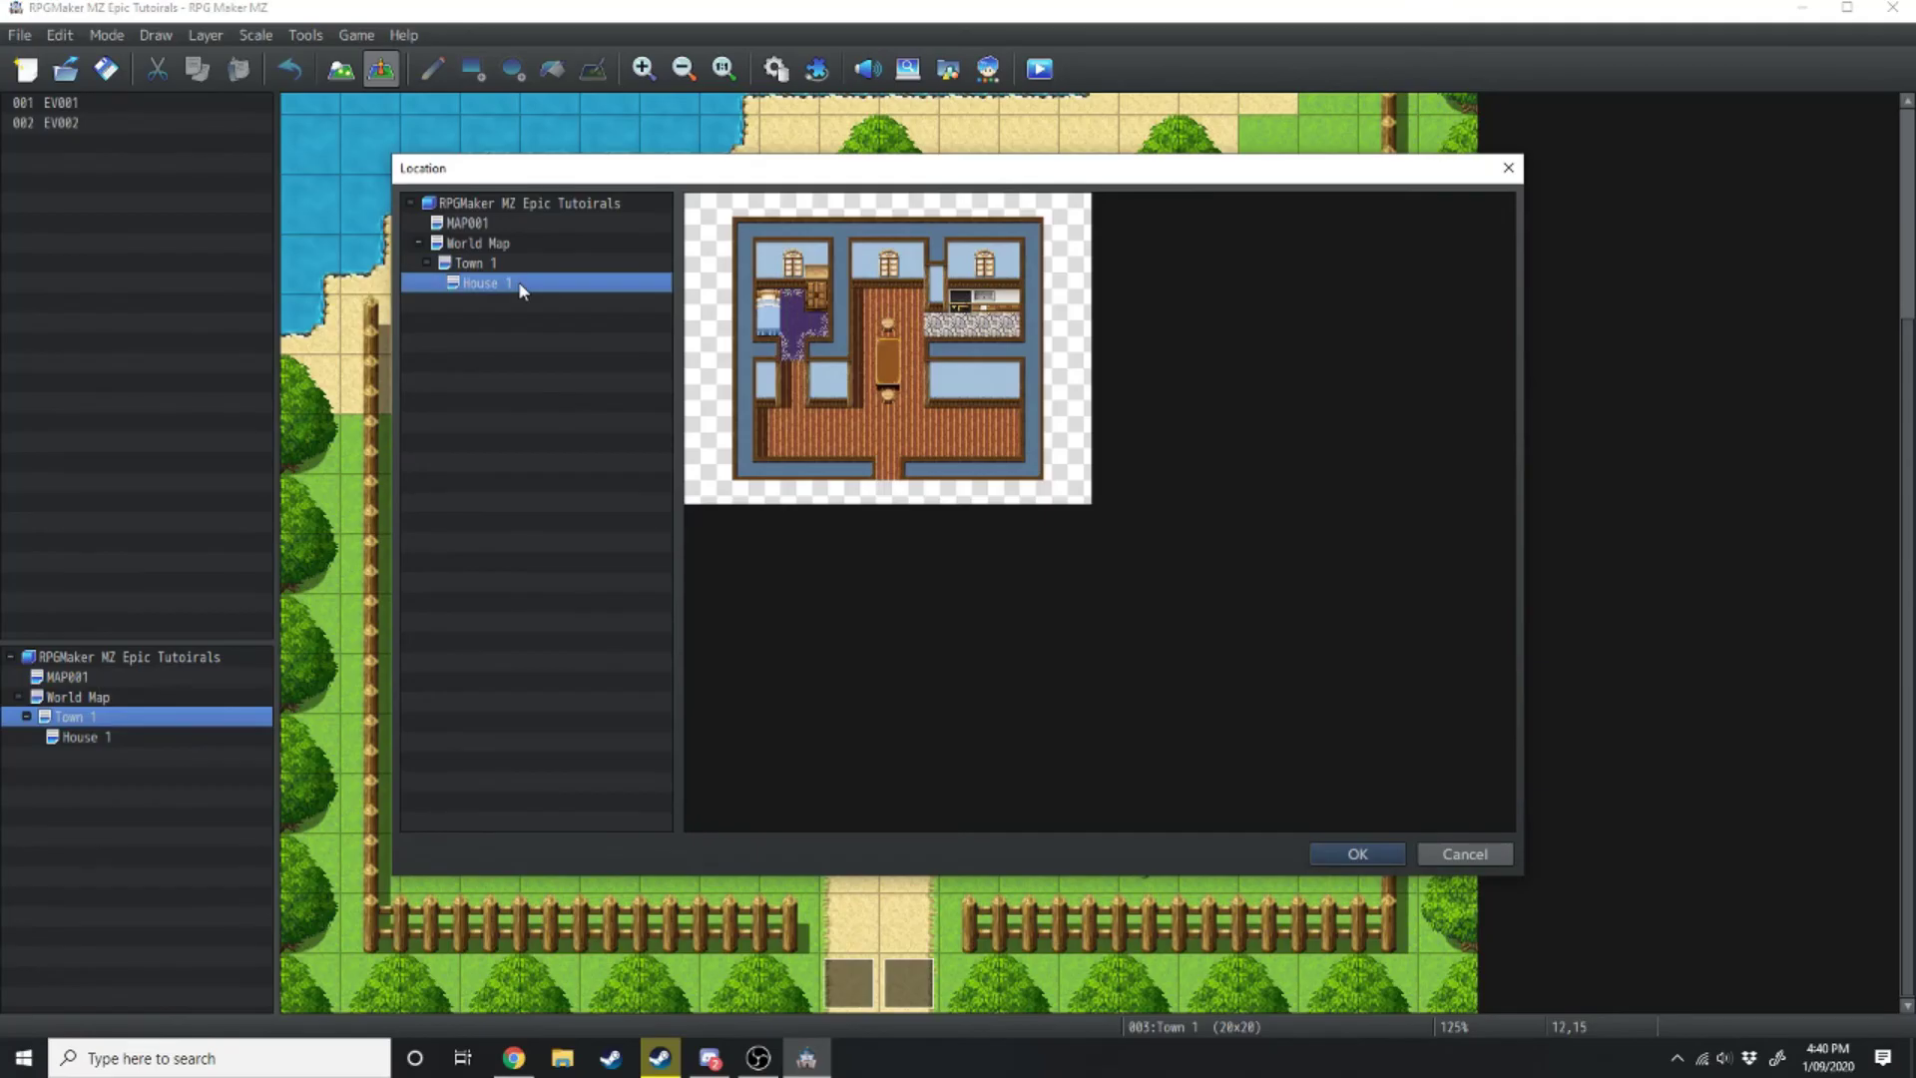
click(889, 451)
click(887, 469)
click(887, 449)
click(1354, 852)
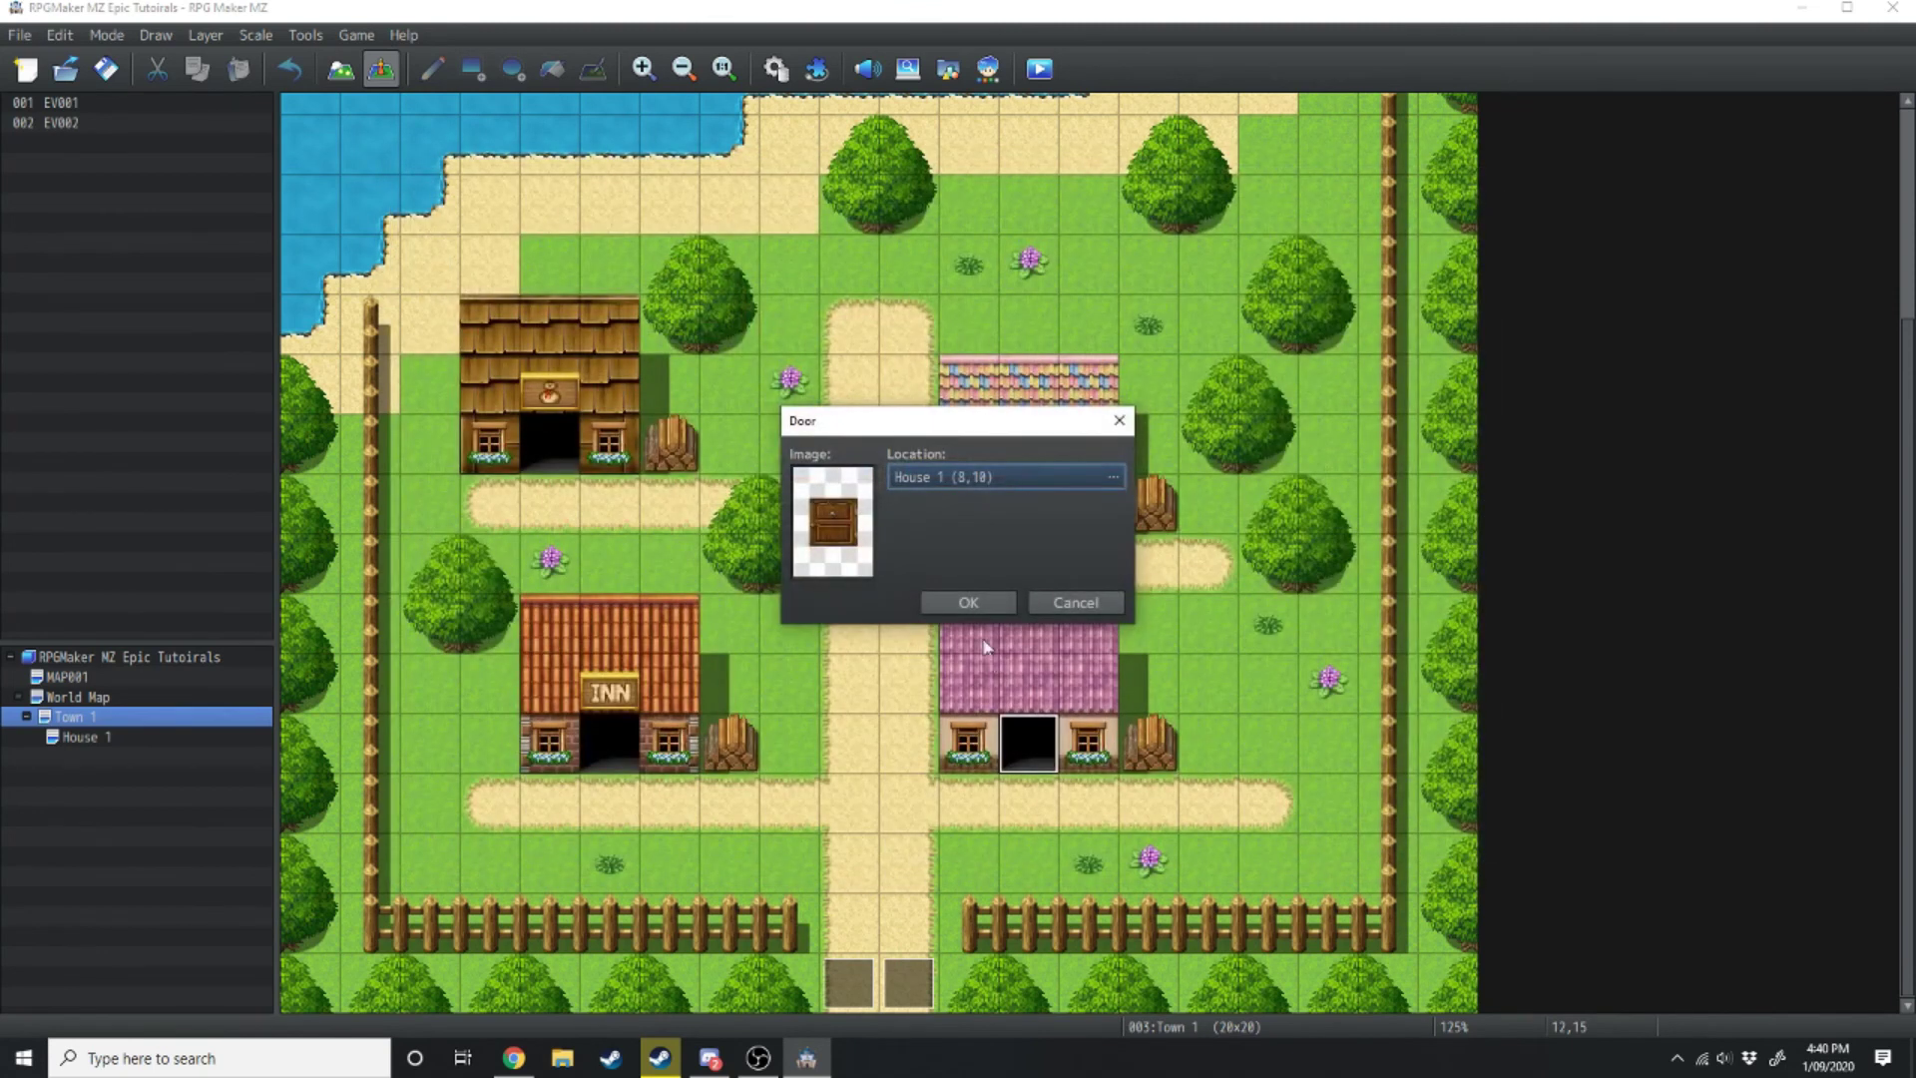
click(967, 602)
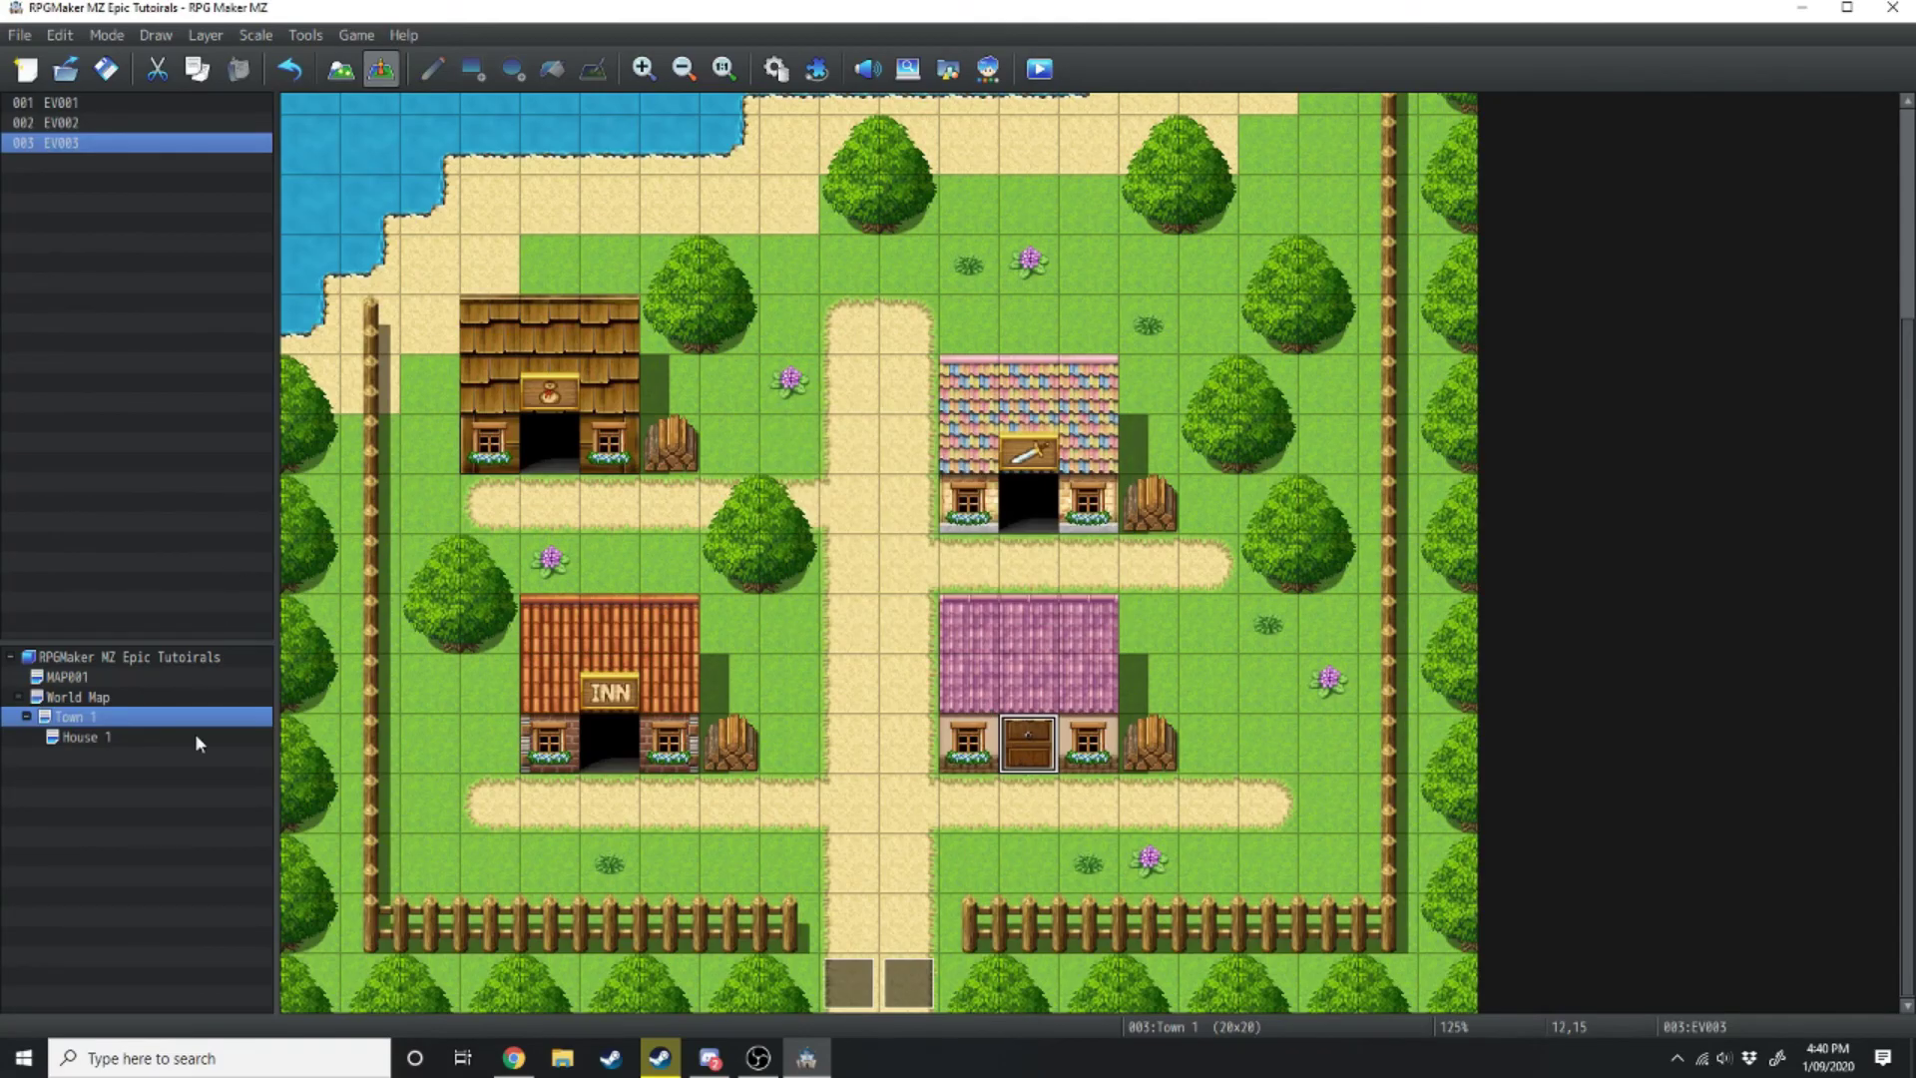
Add a transfer event on House 1's exit tile leading to Town 1 (12,16), then start a playtest
click(127, 734)
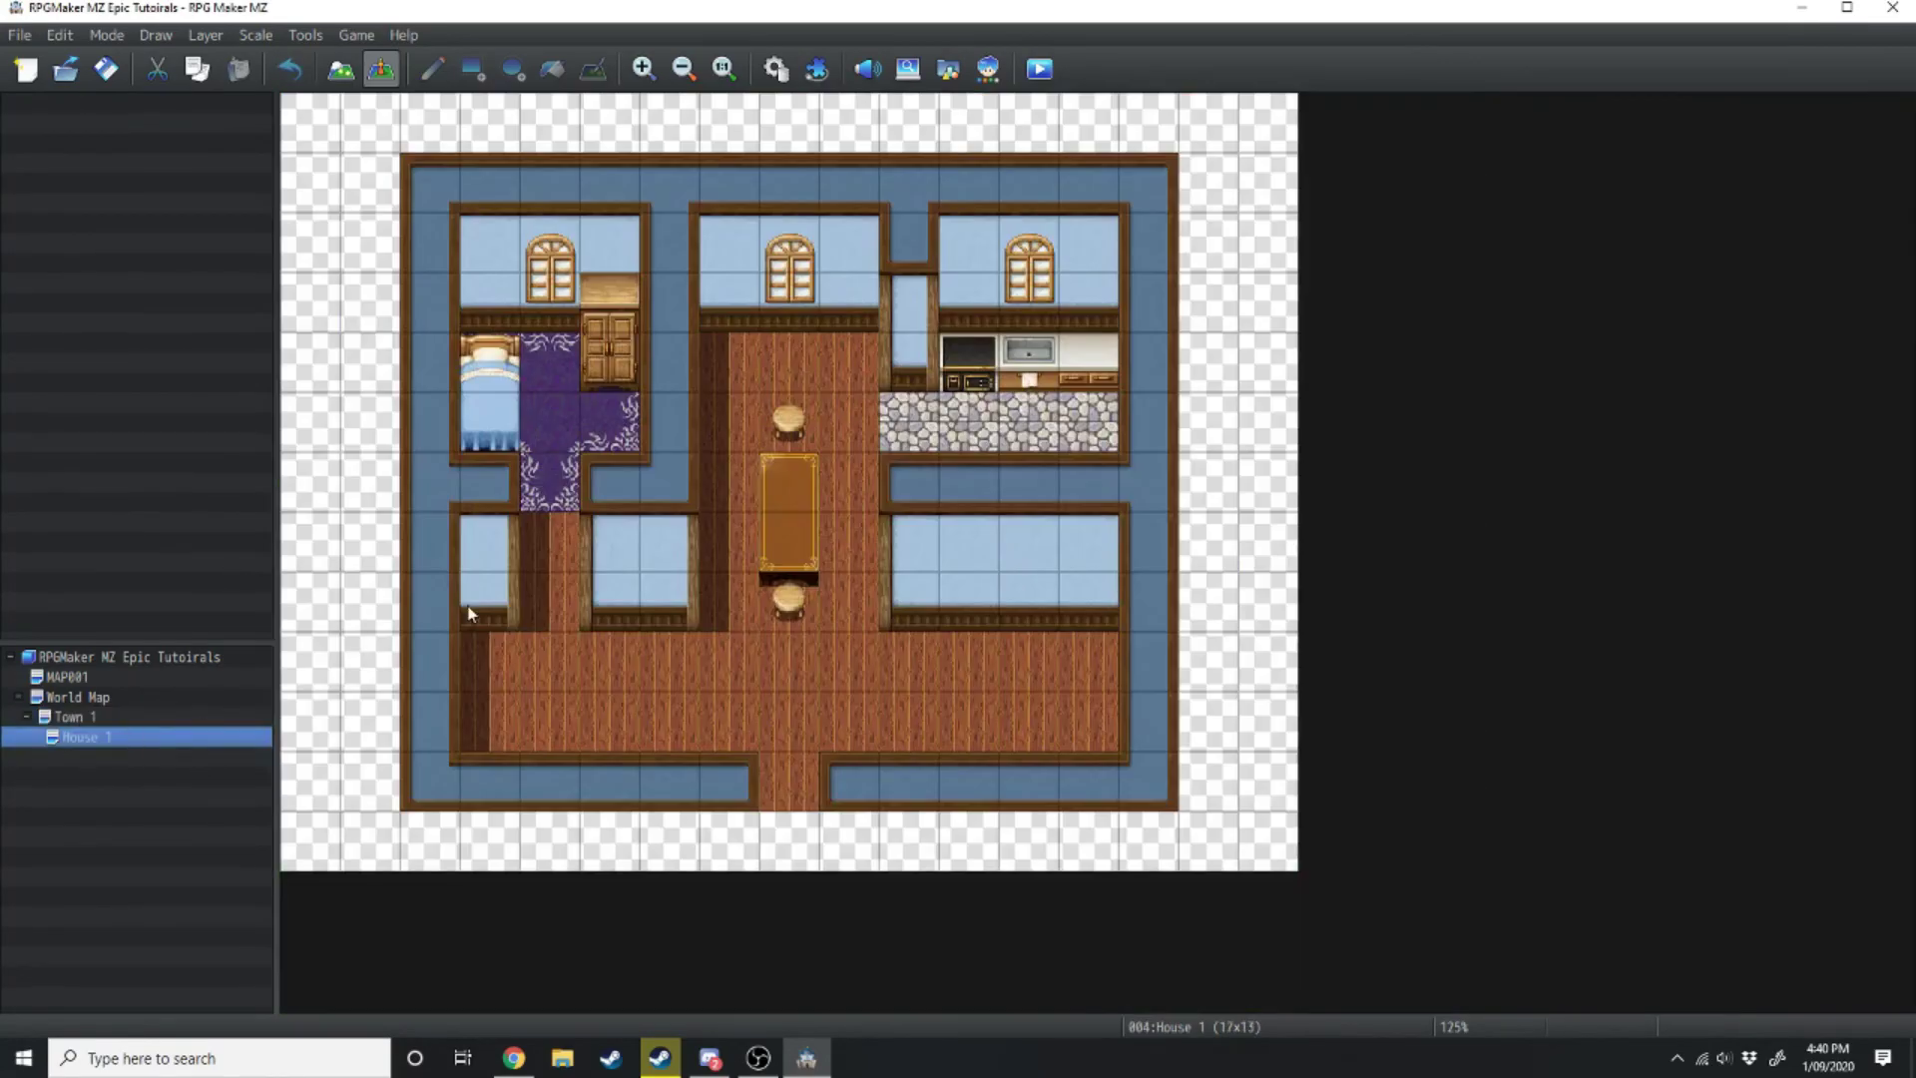
right_click(766, 788)
mouse_move(912, 1022)
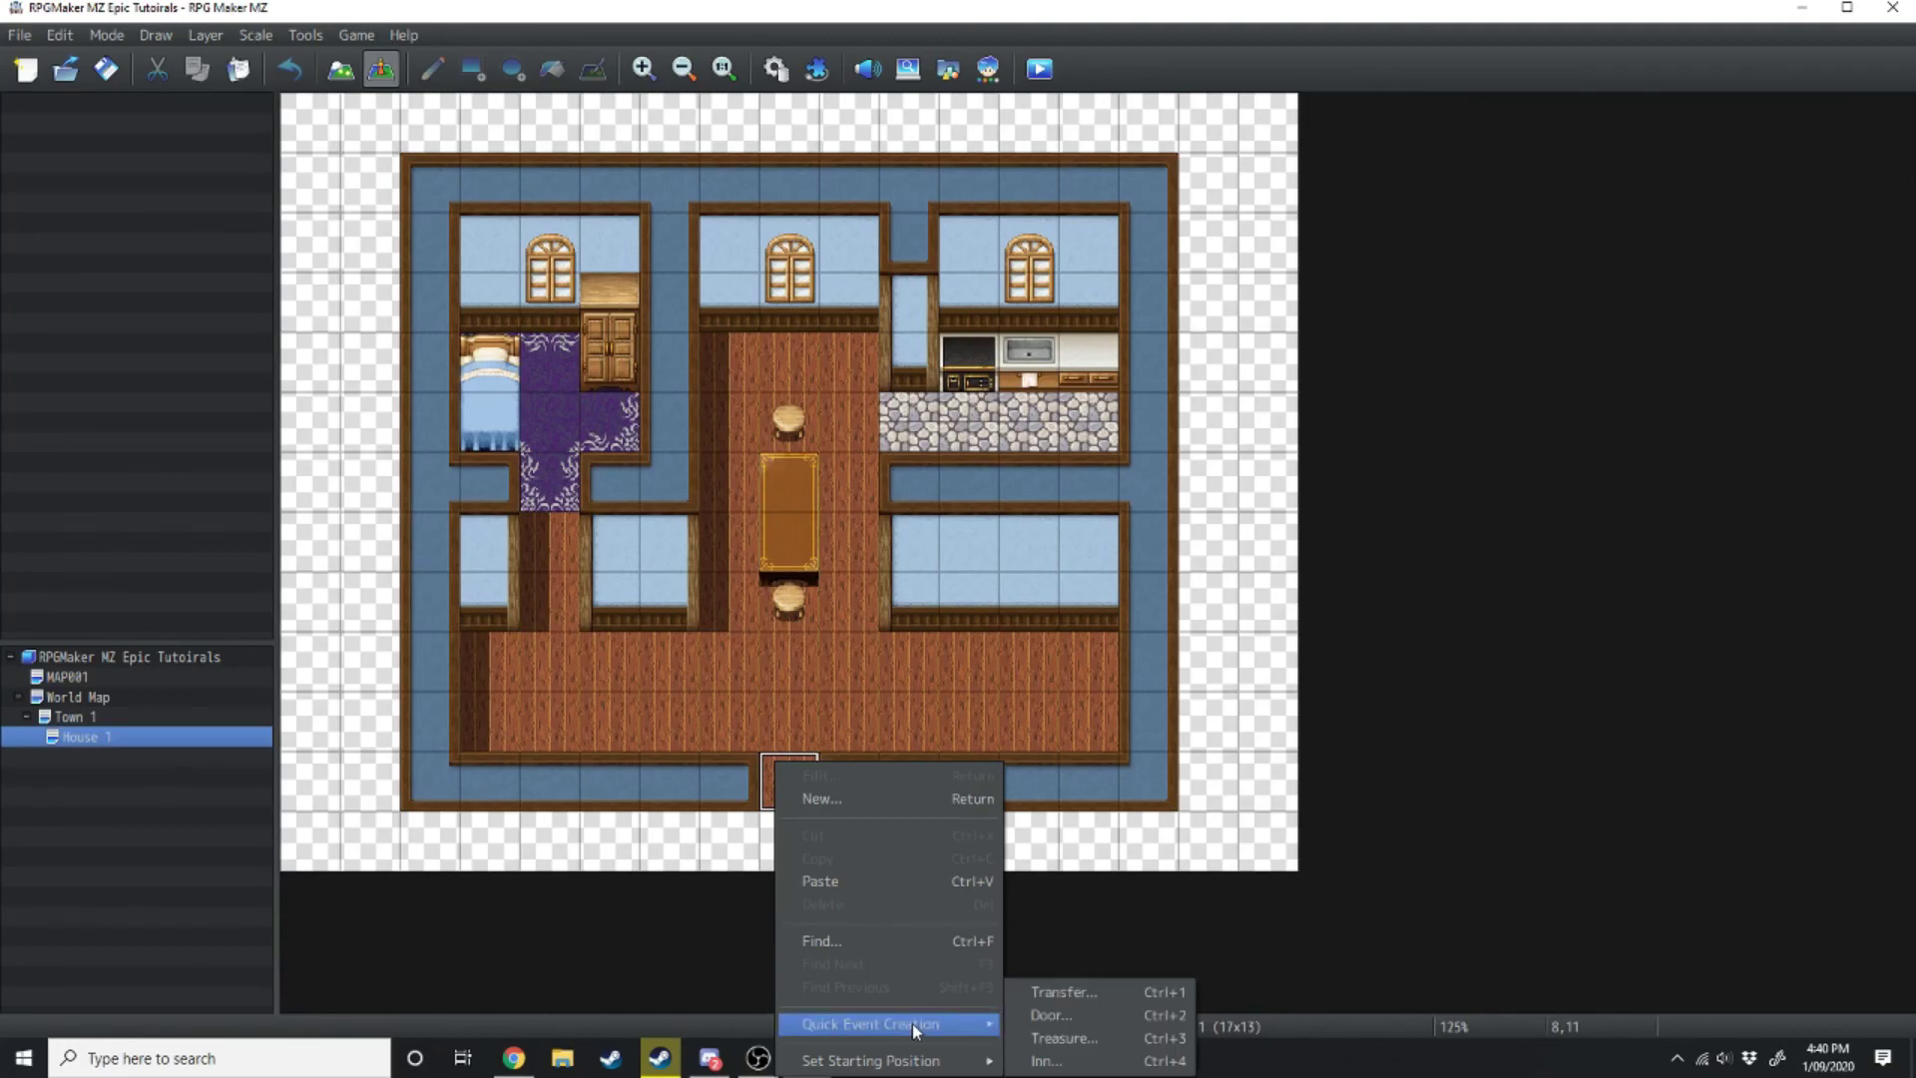
click(1064, 992)
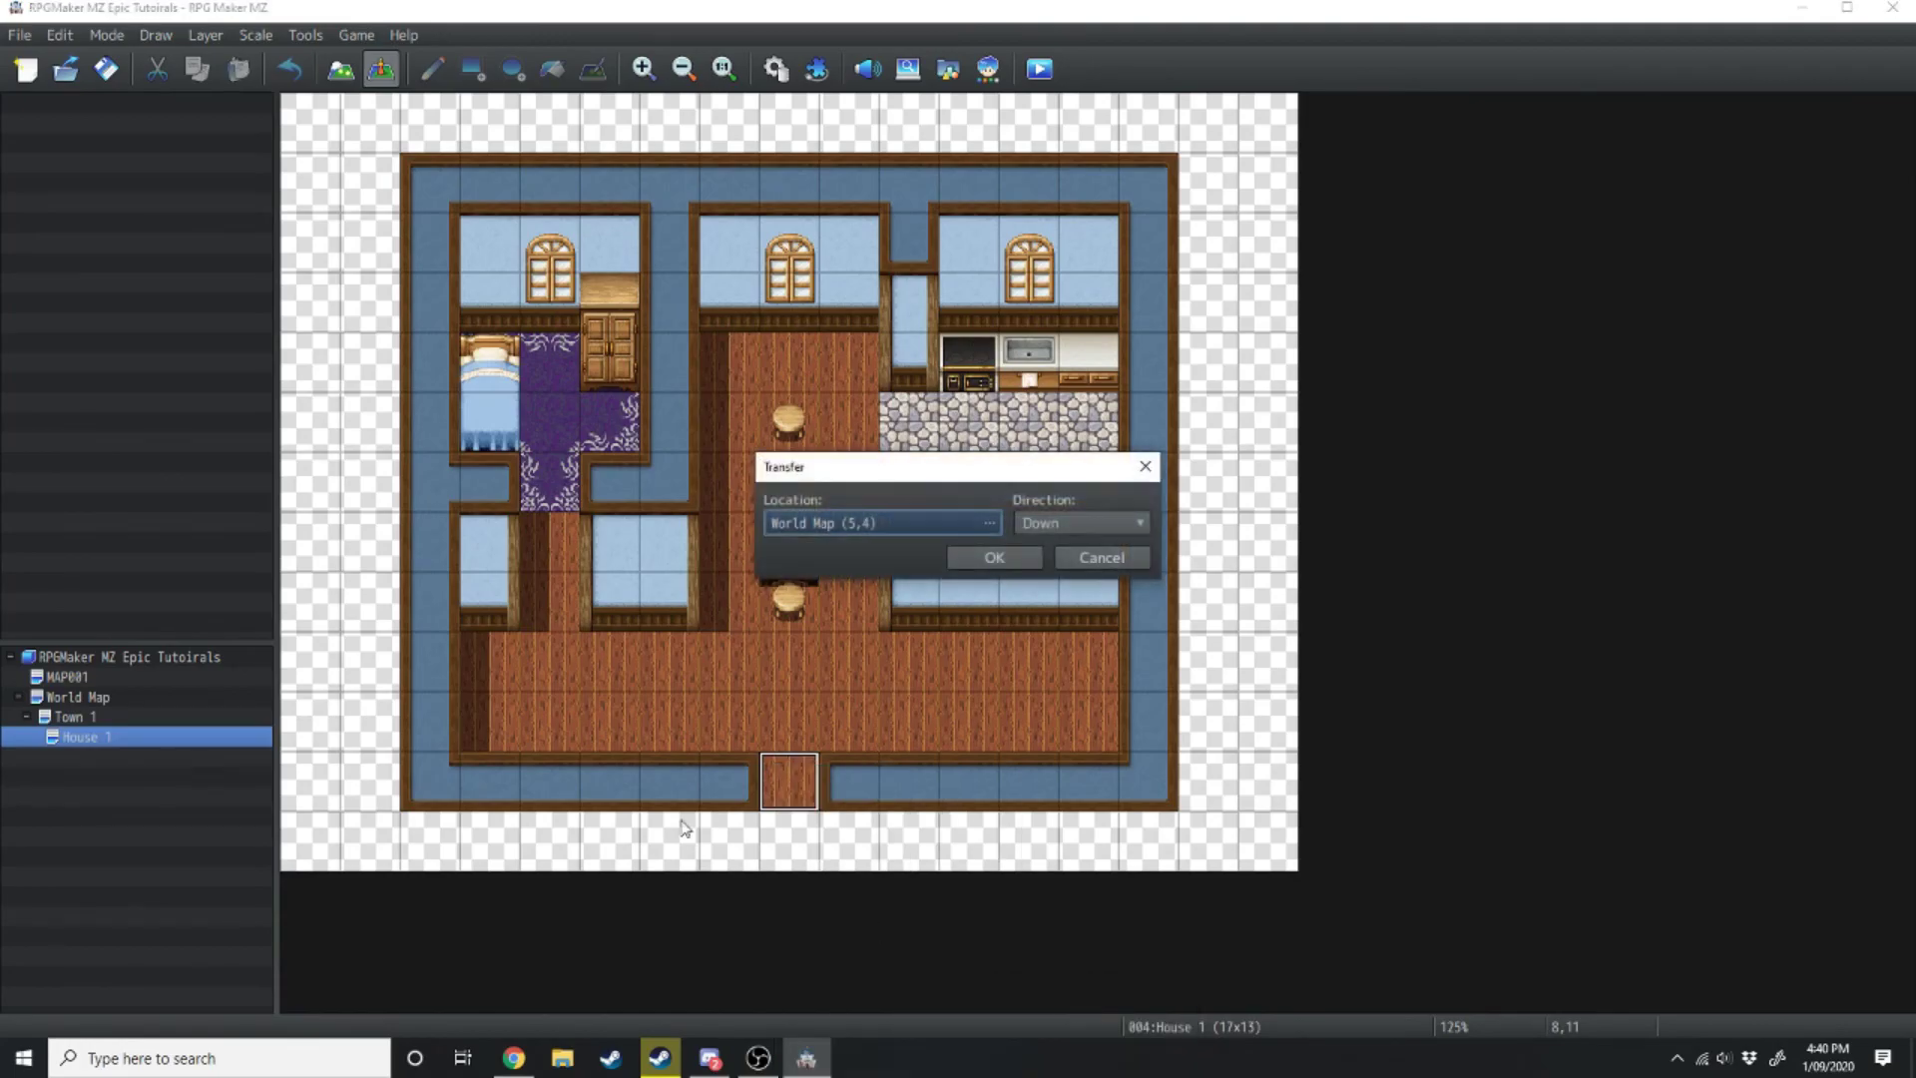
click(874, 519)
click(521, 267)
click(515, 284)
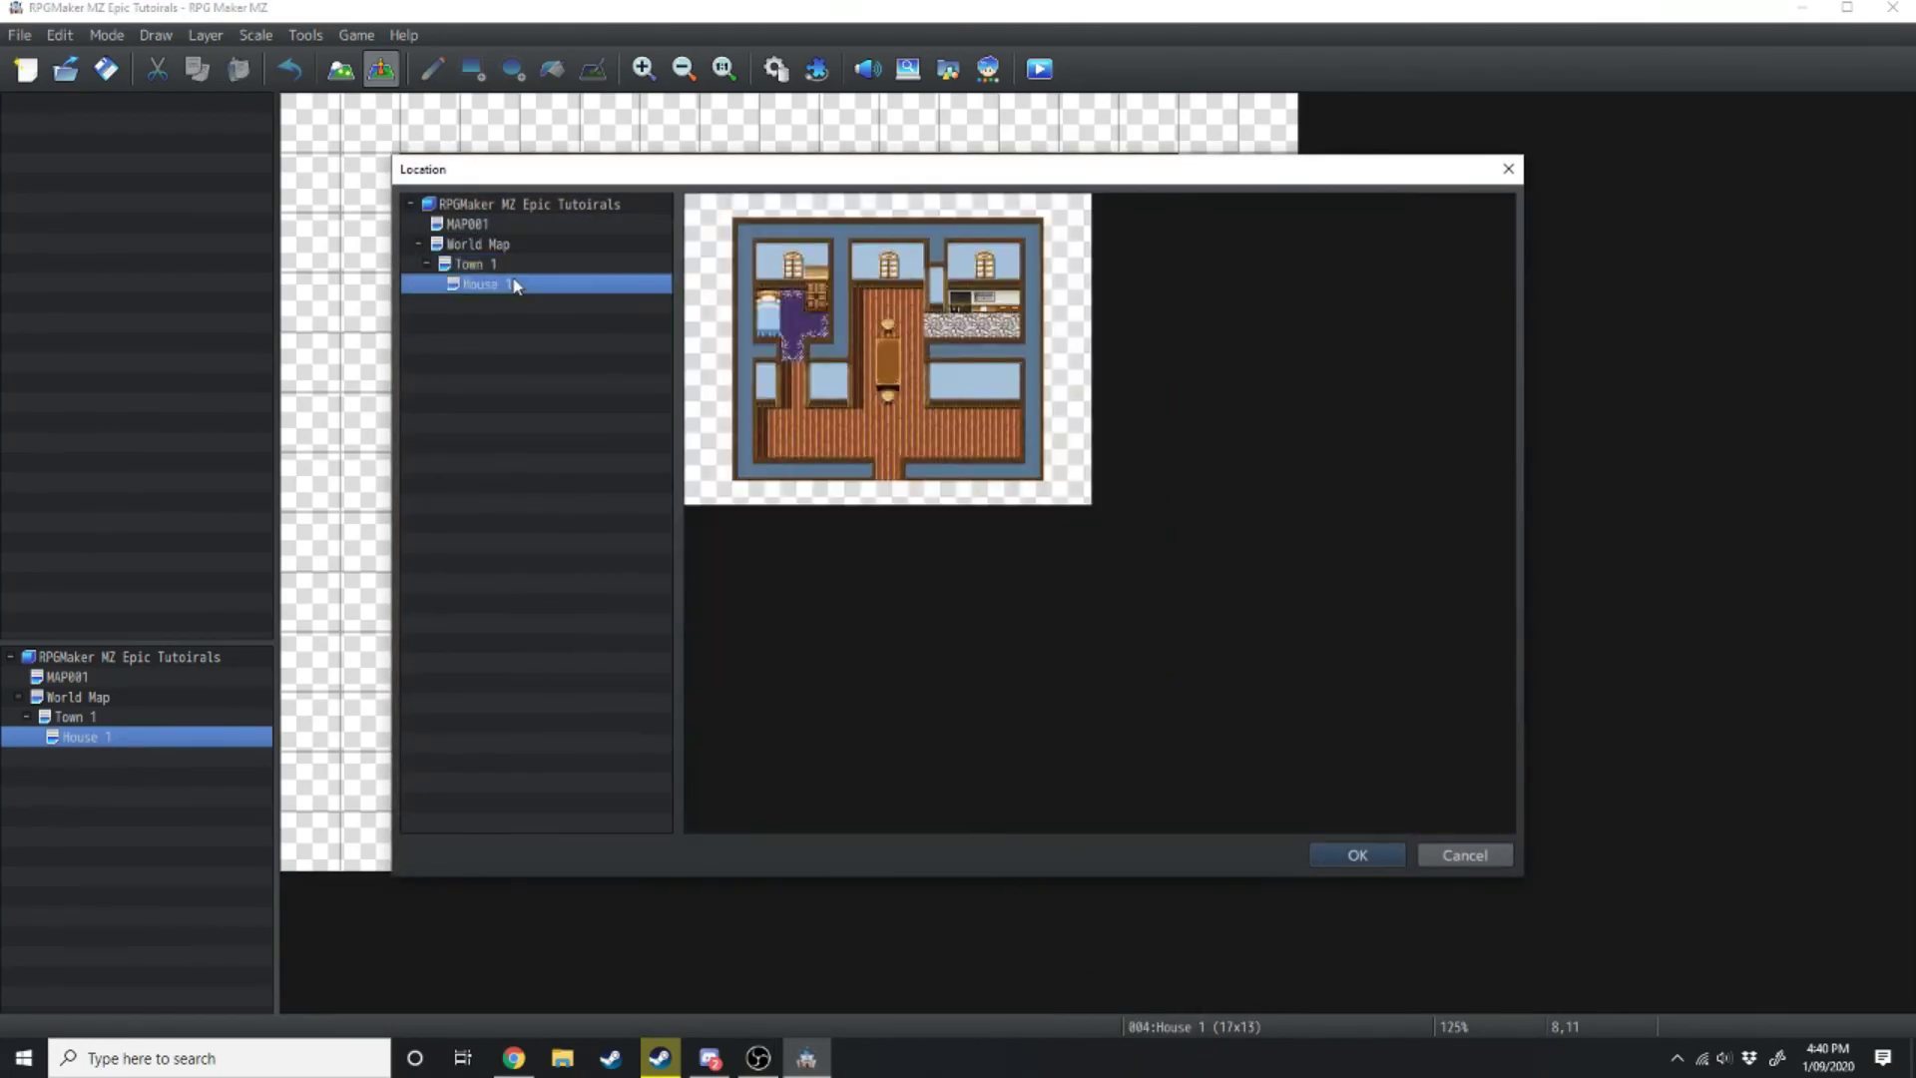
click(511, 267)
click(983, 588)
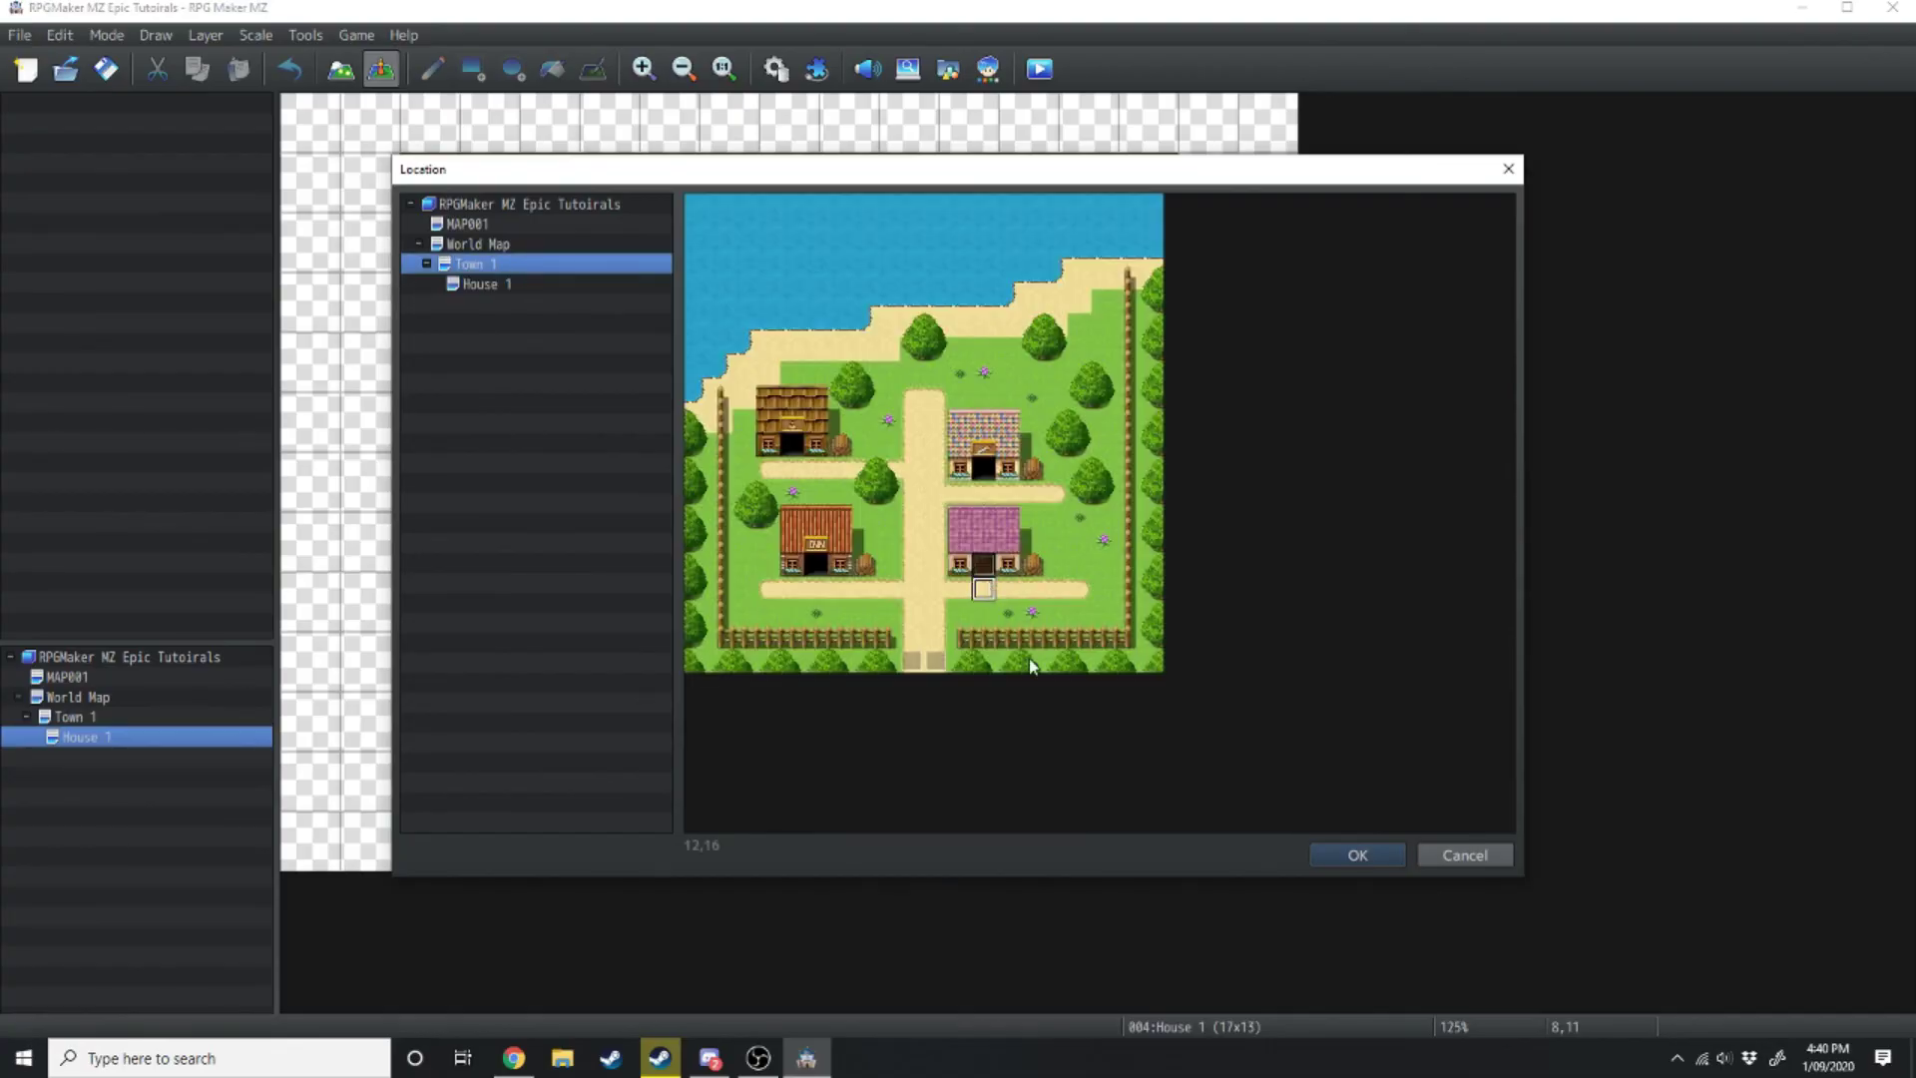
click(1315, 855)
click(995, 558)
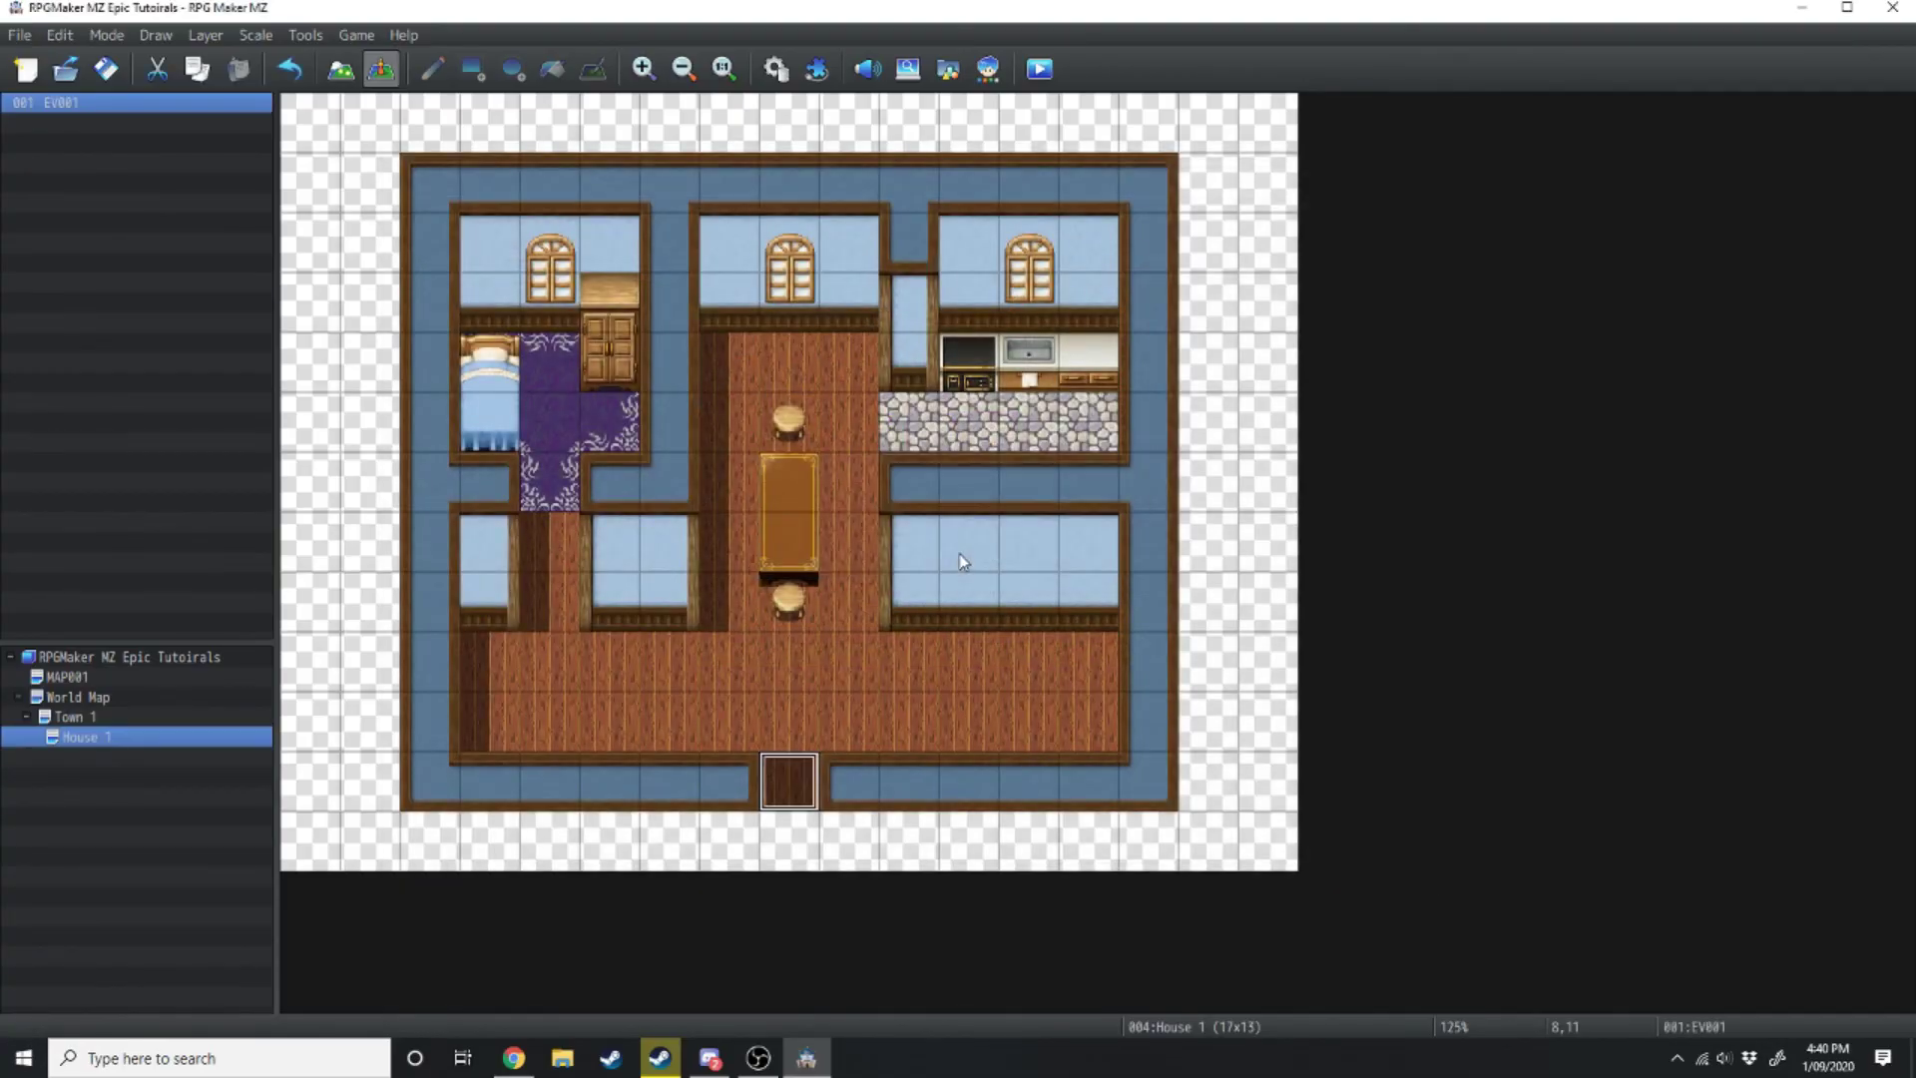
click(1039, 68)
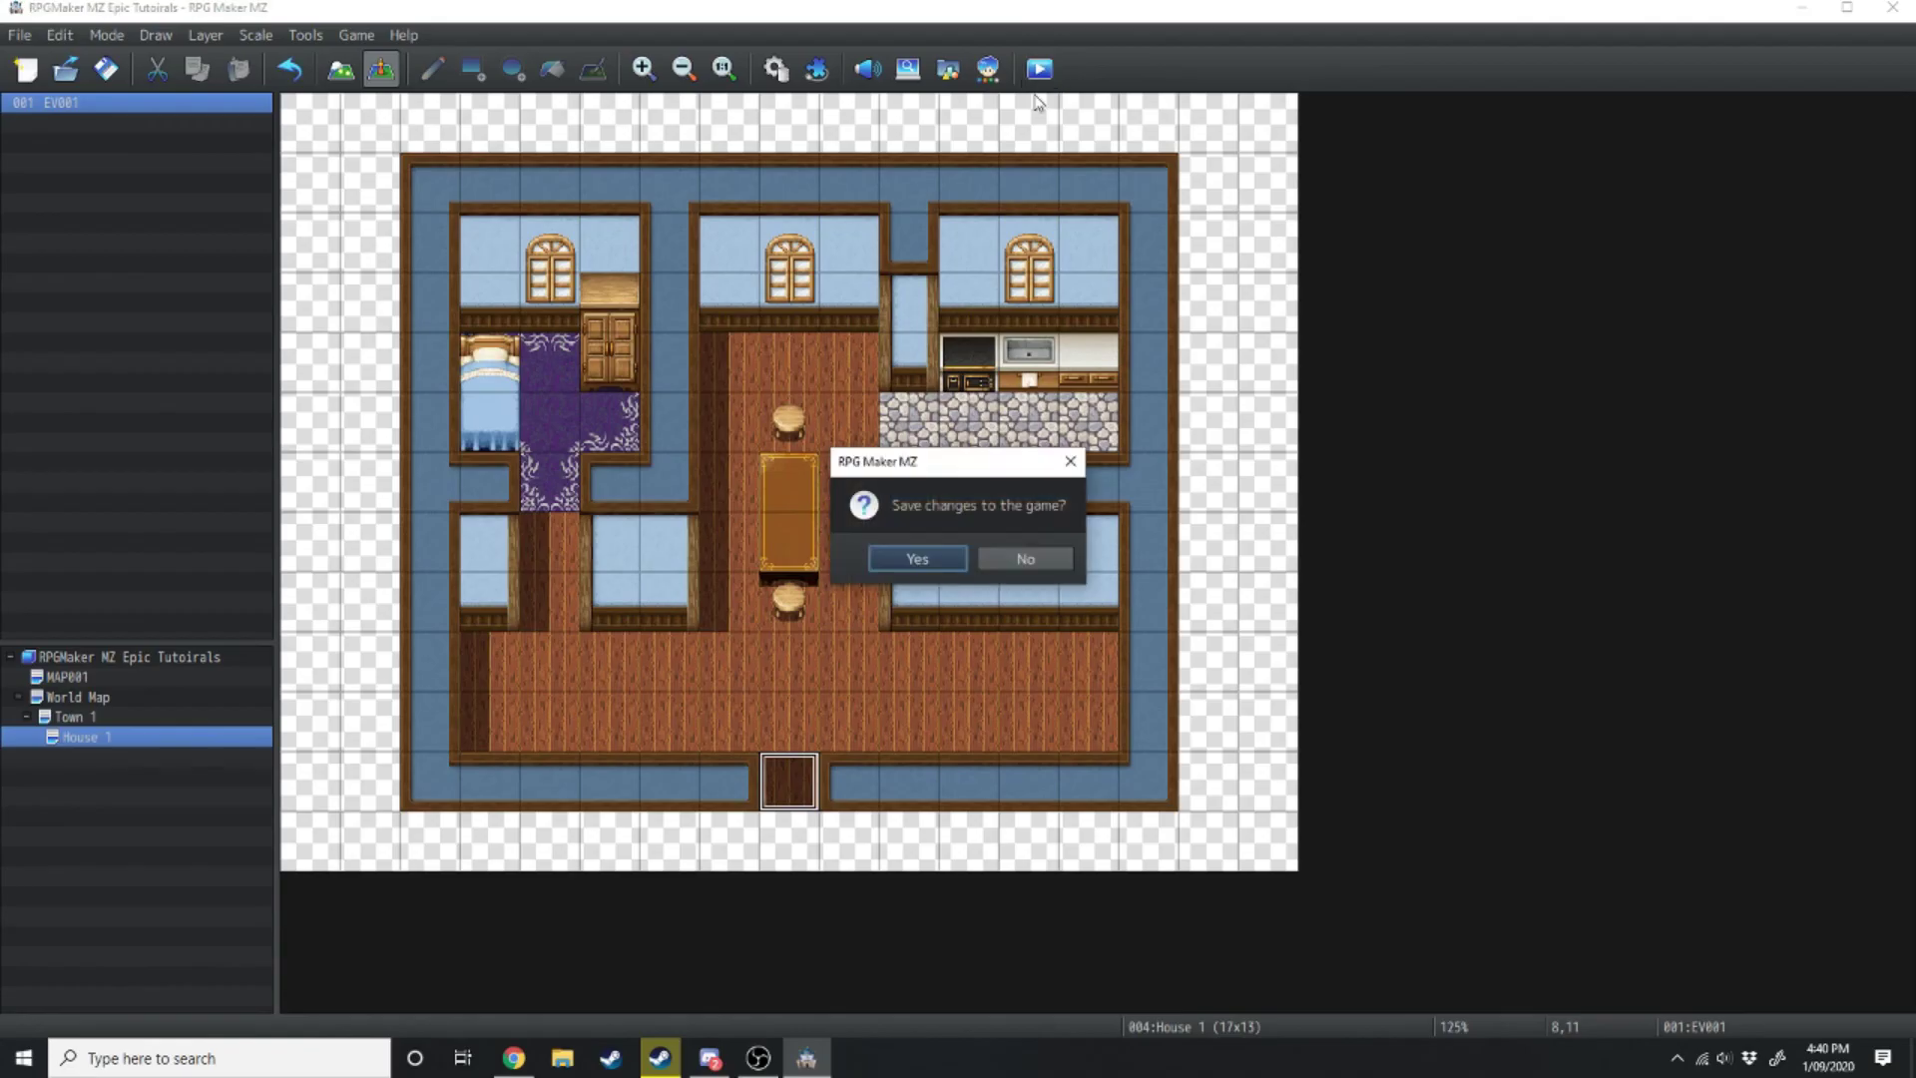
Save, then walk the party from the World Map into Seaholme and over to the pink house
key(Return)
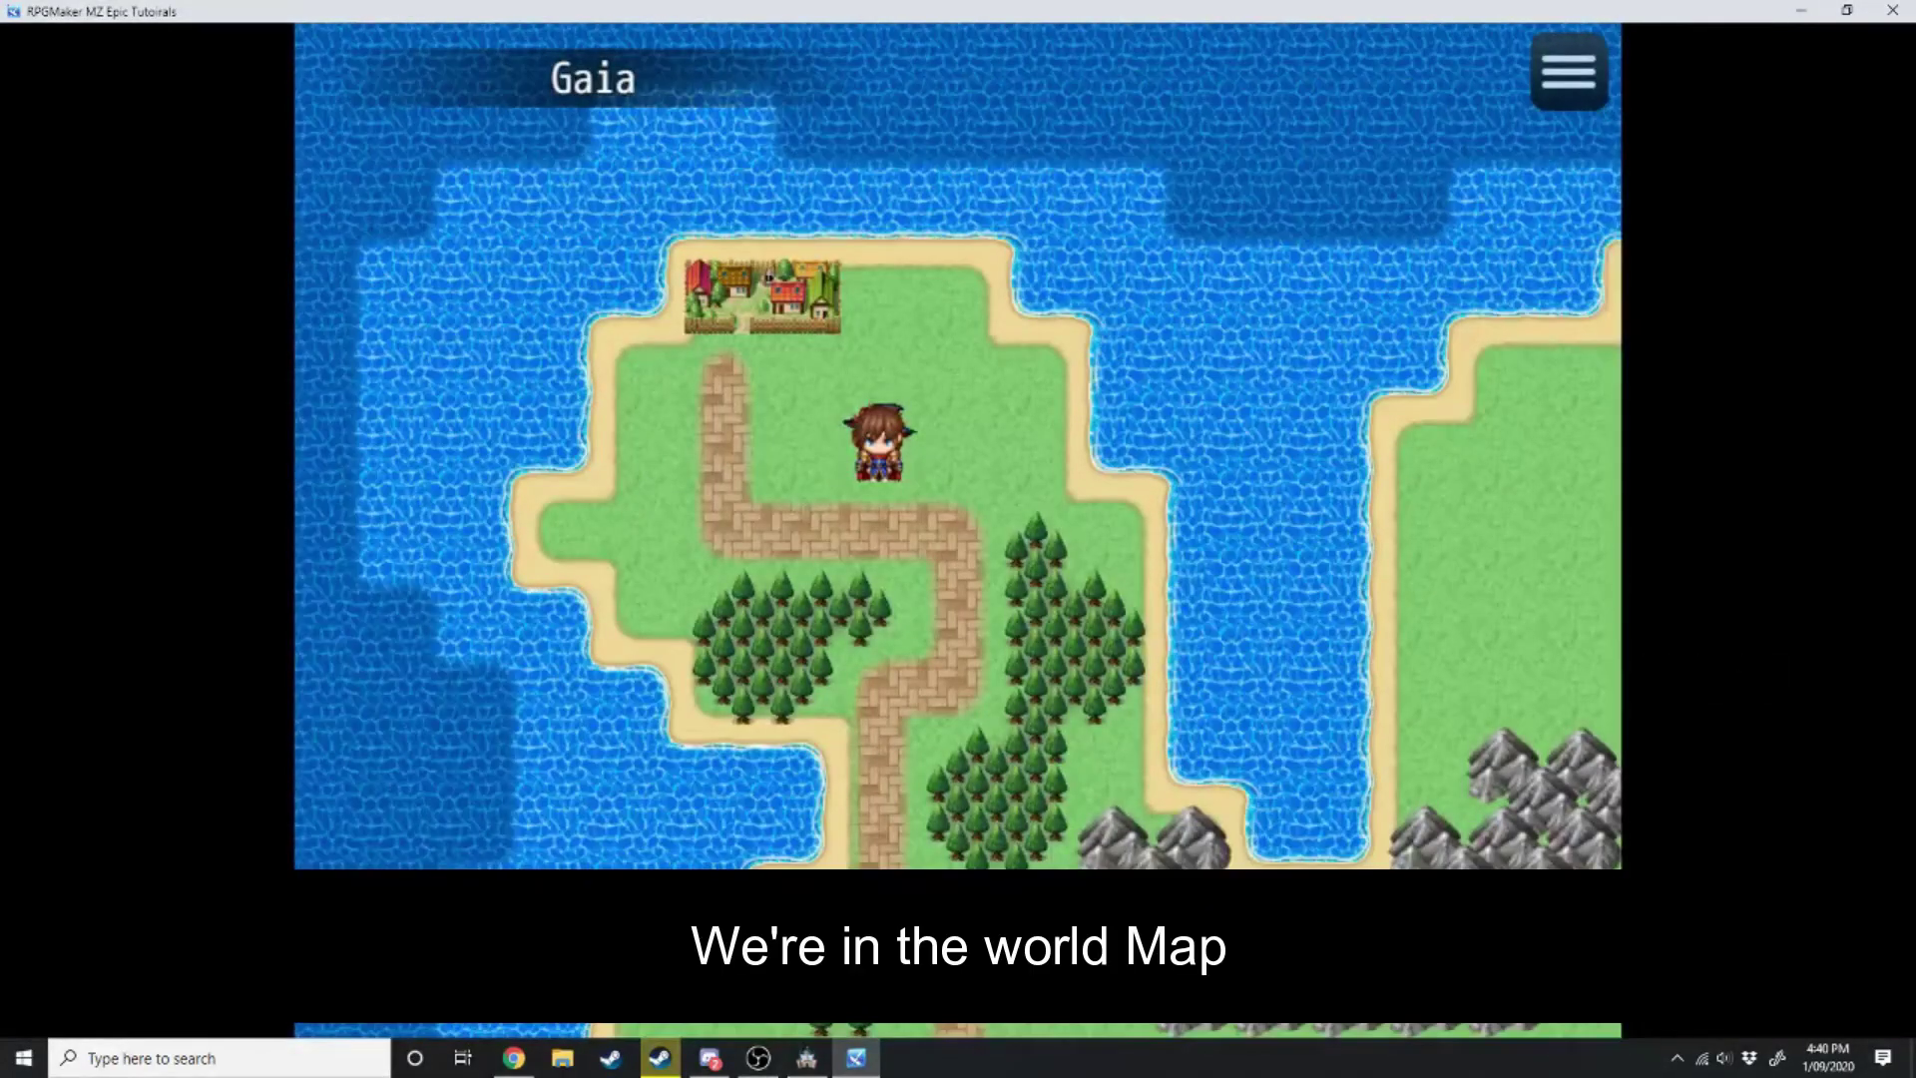
key(Left)
key(Up)
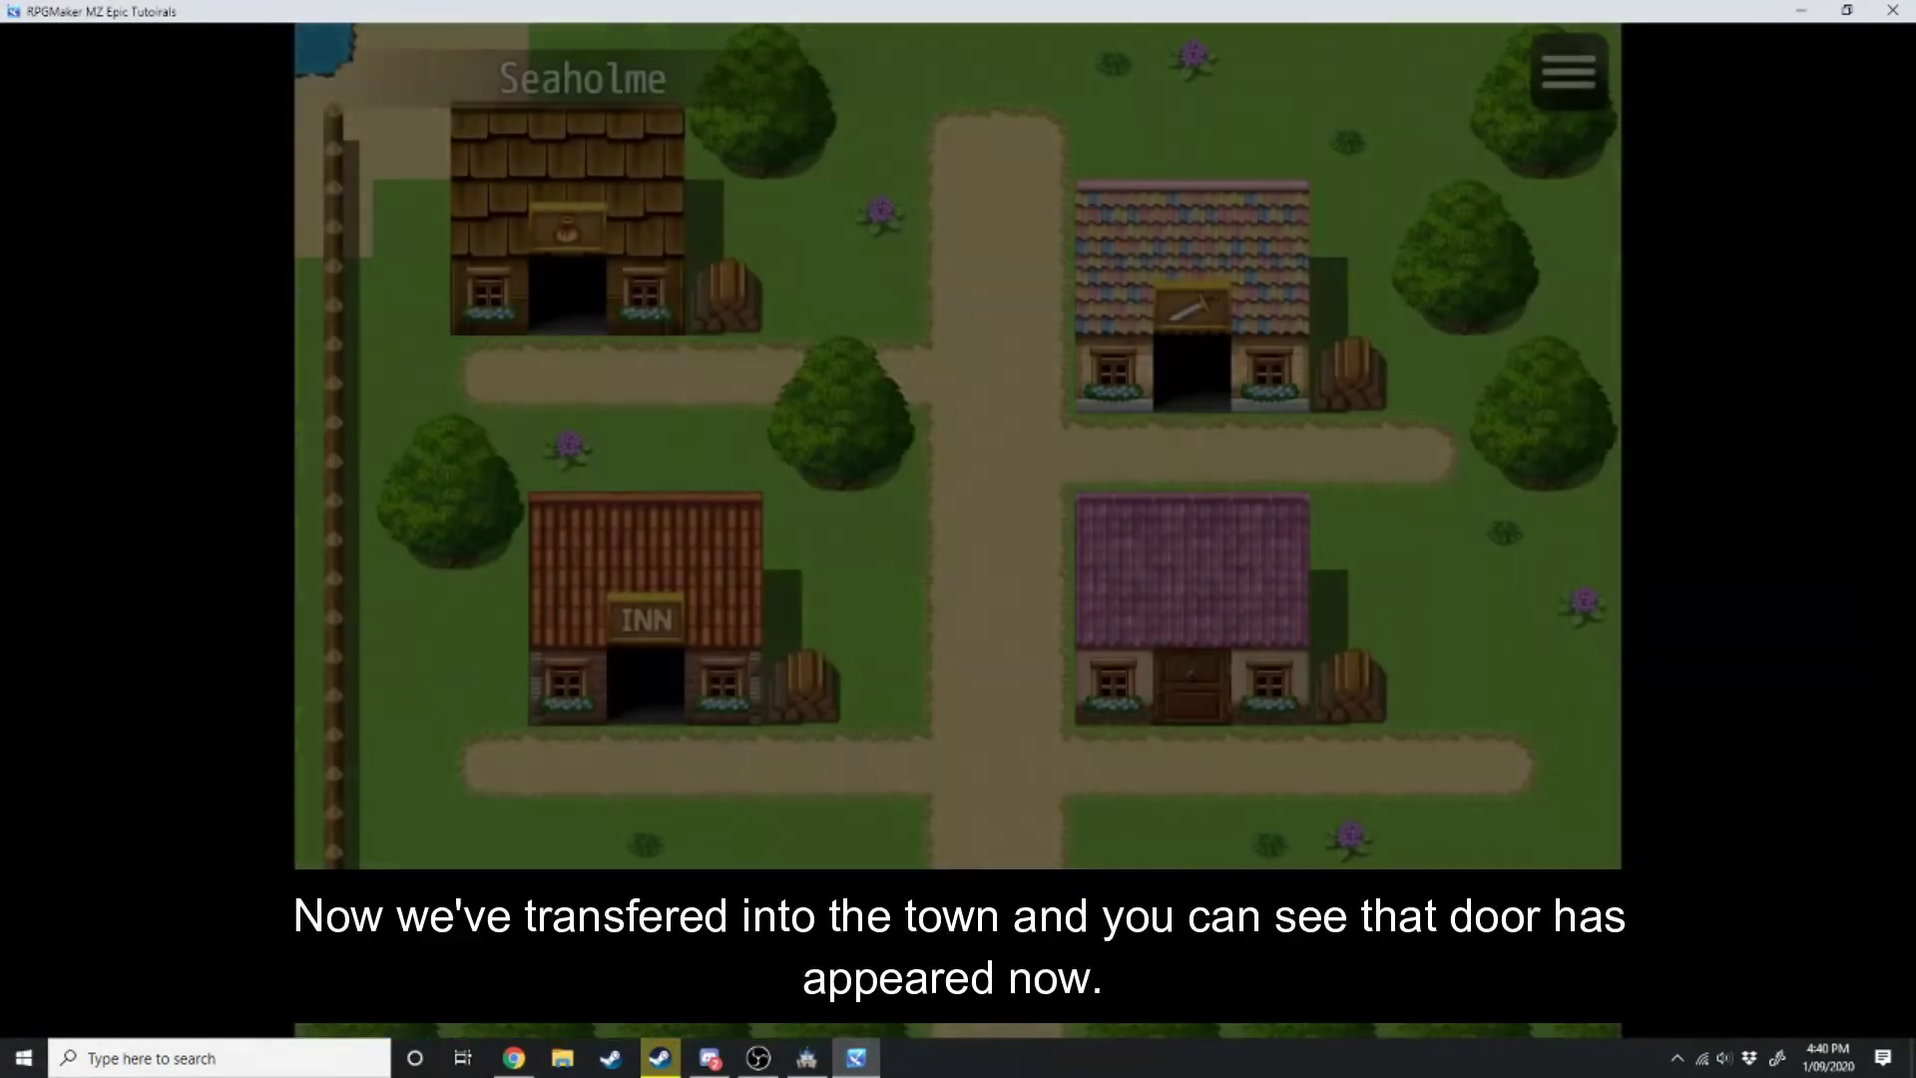
key(Up)
key(Right)
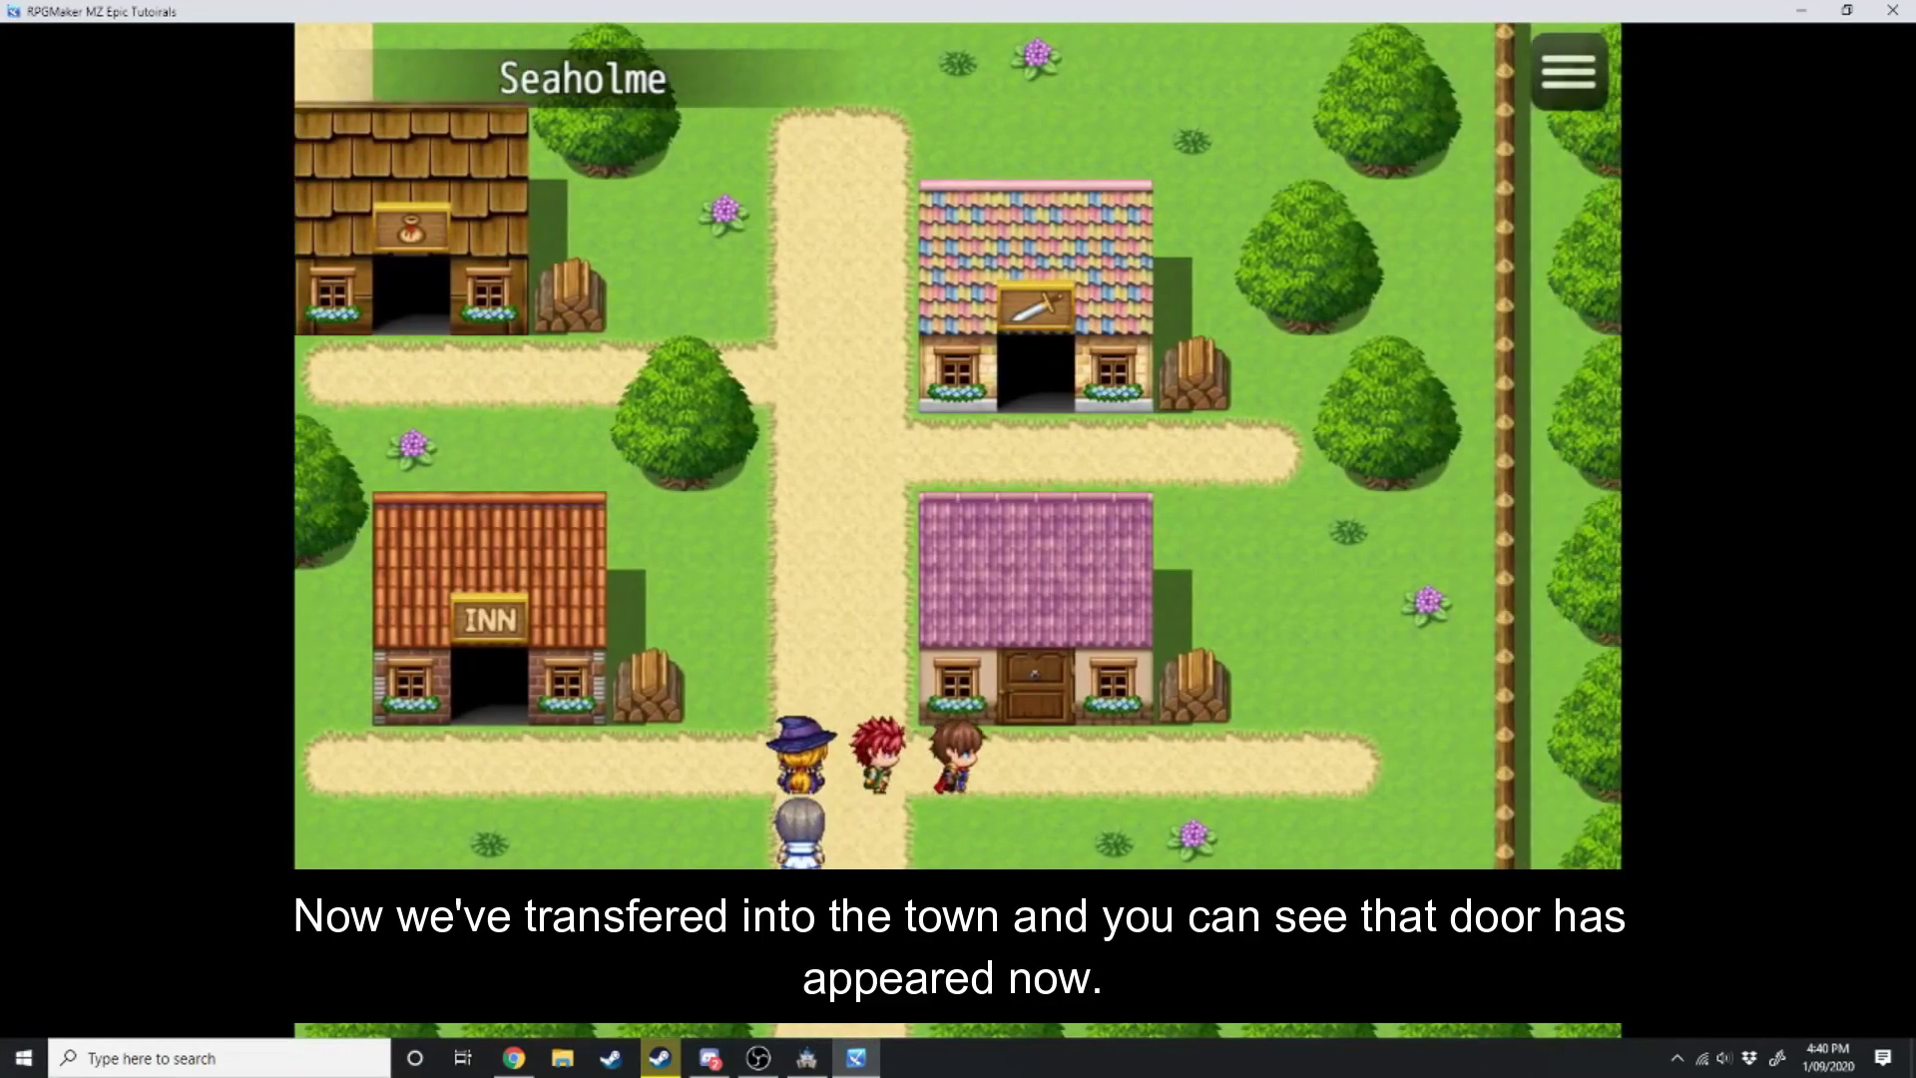
key(Left)
key(Up)
key(Down)
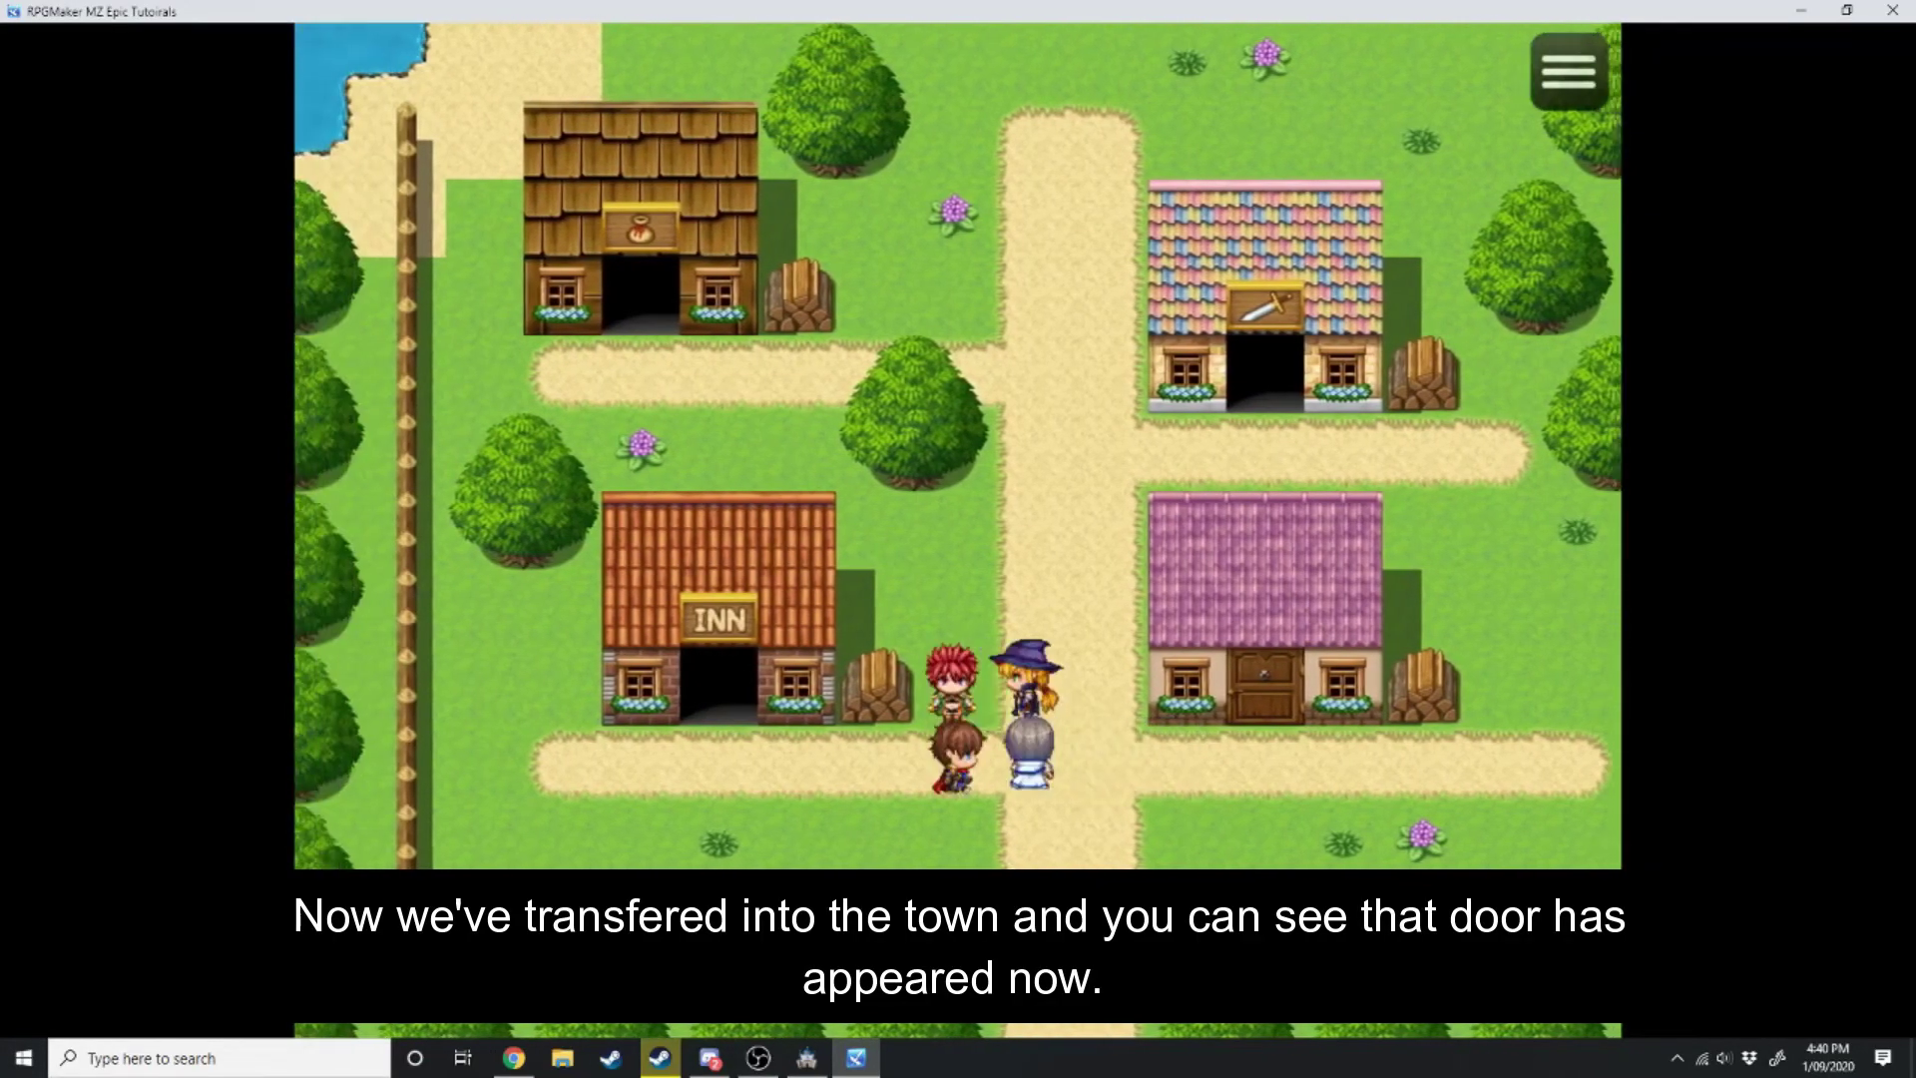
key(Right)
key(Right)
Enter House 1 through the pink house's door, walk beside the table, and leave to town
key(Up)
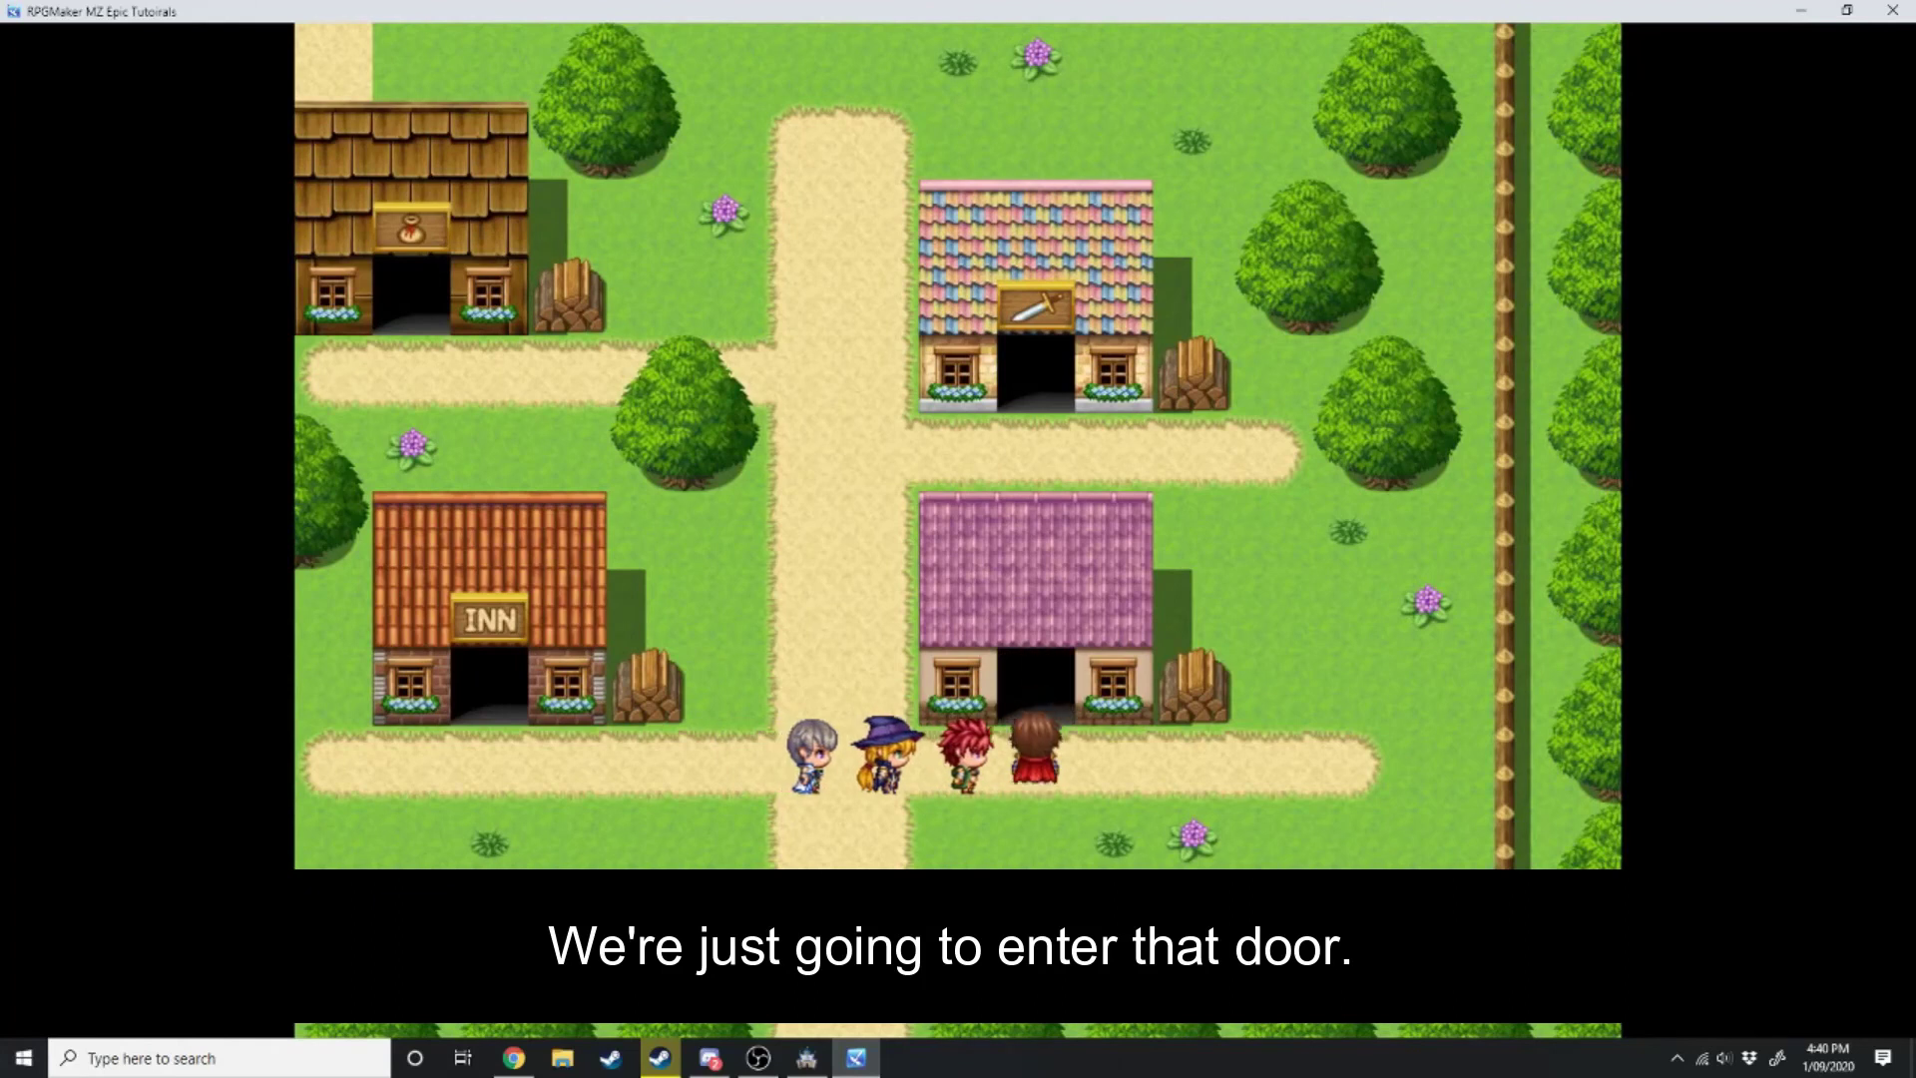
key(Up)
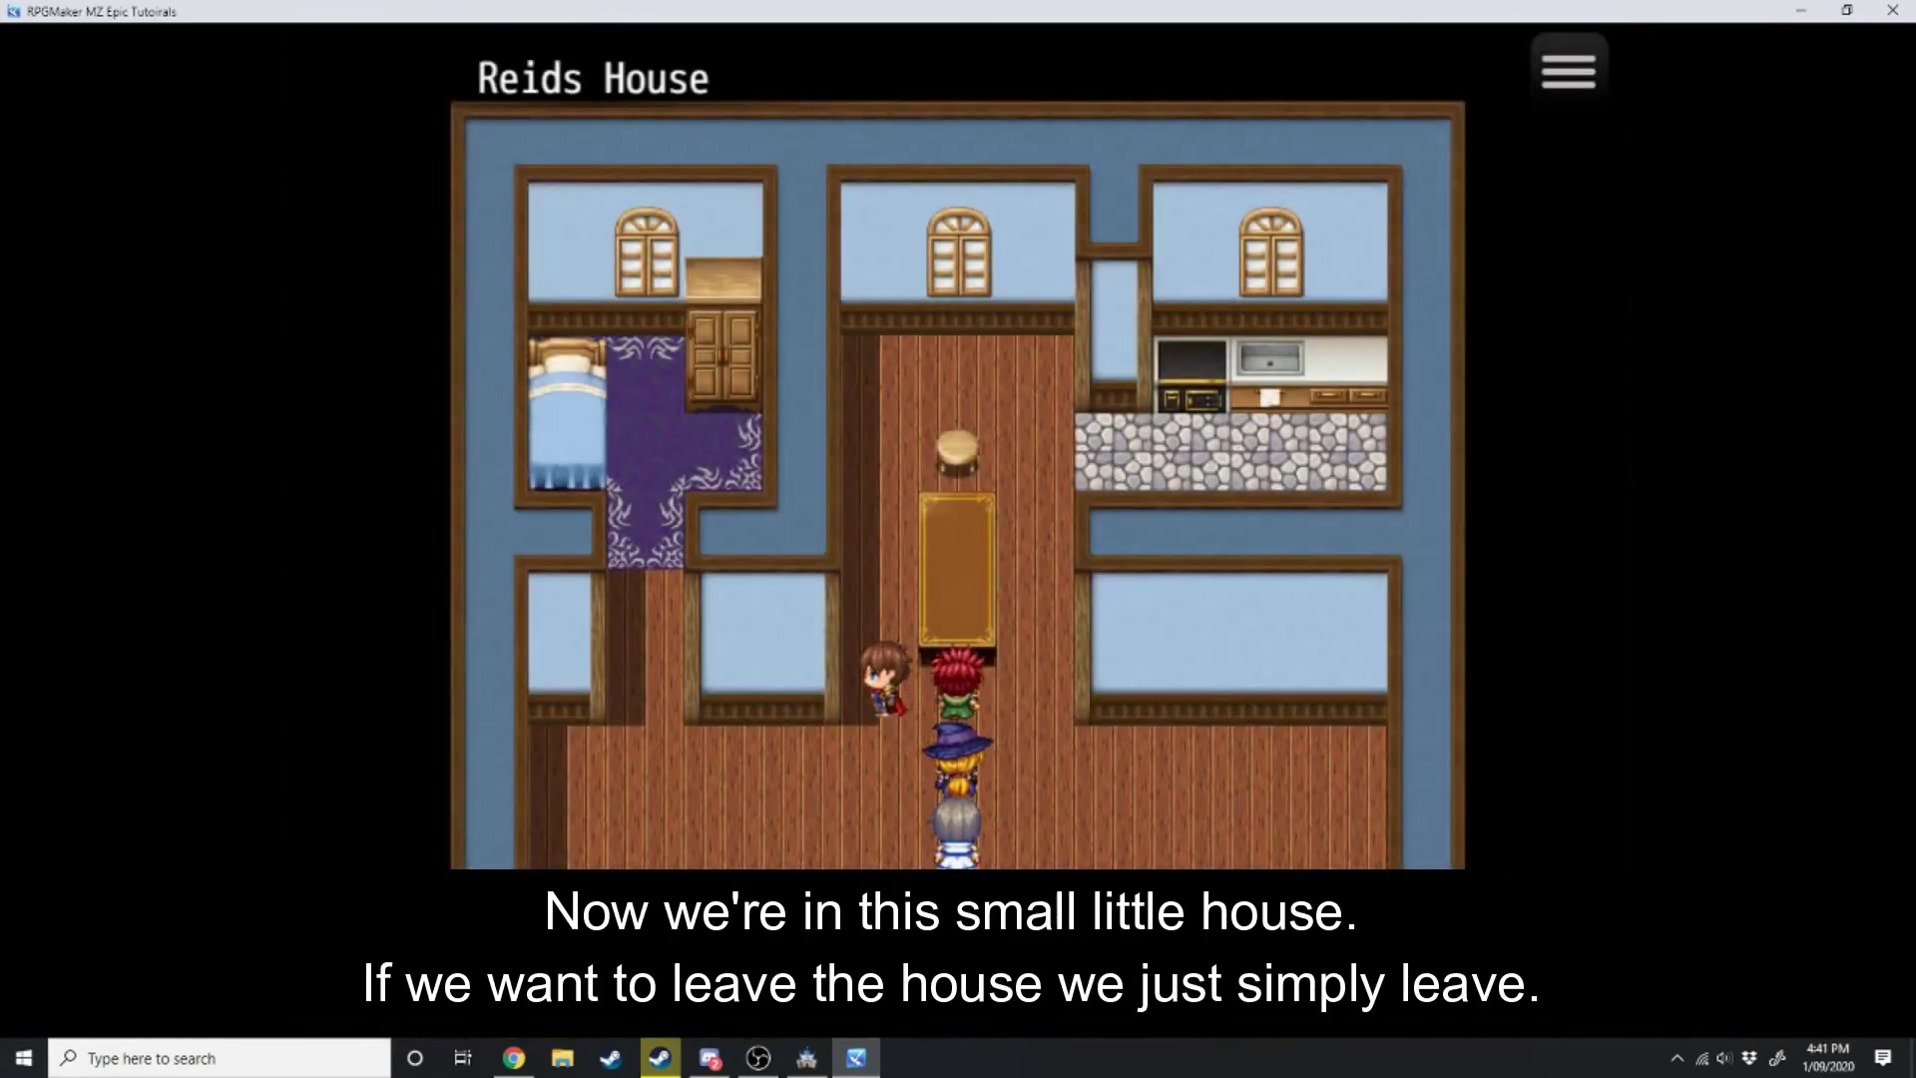
key(Right)
key(Up)
key(Down)
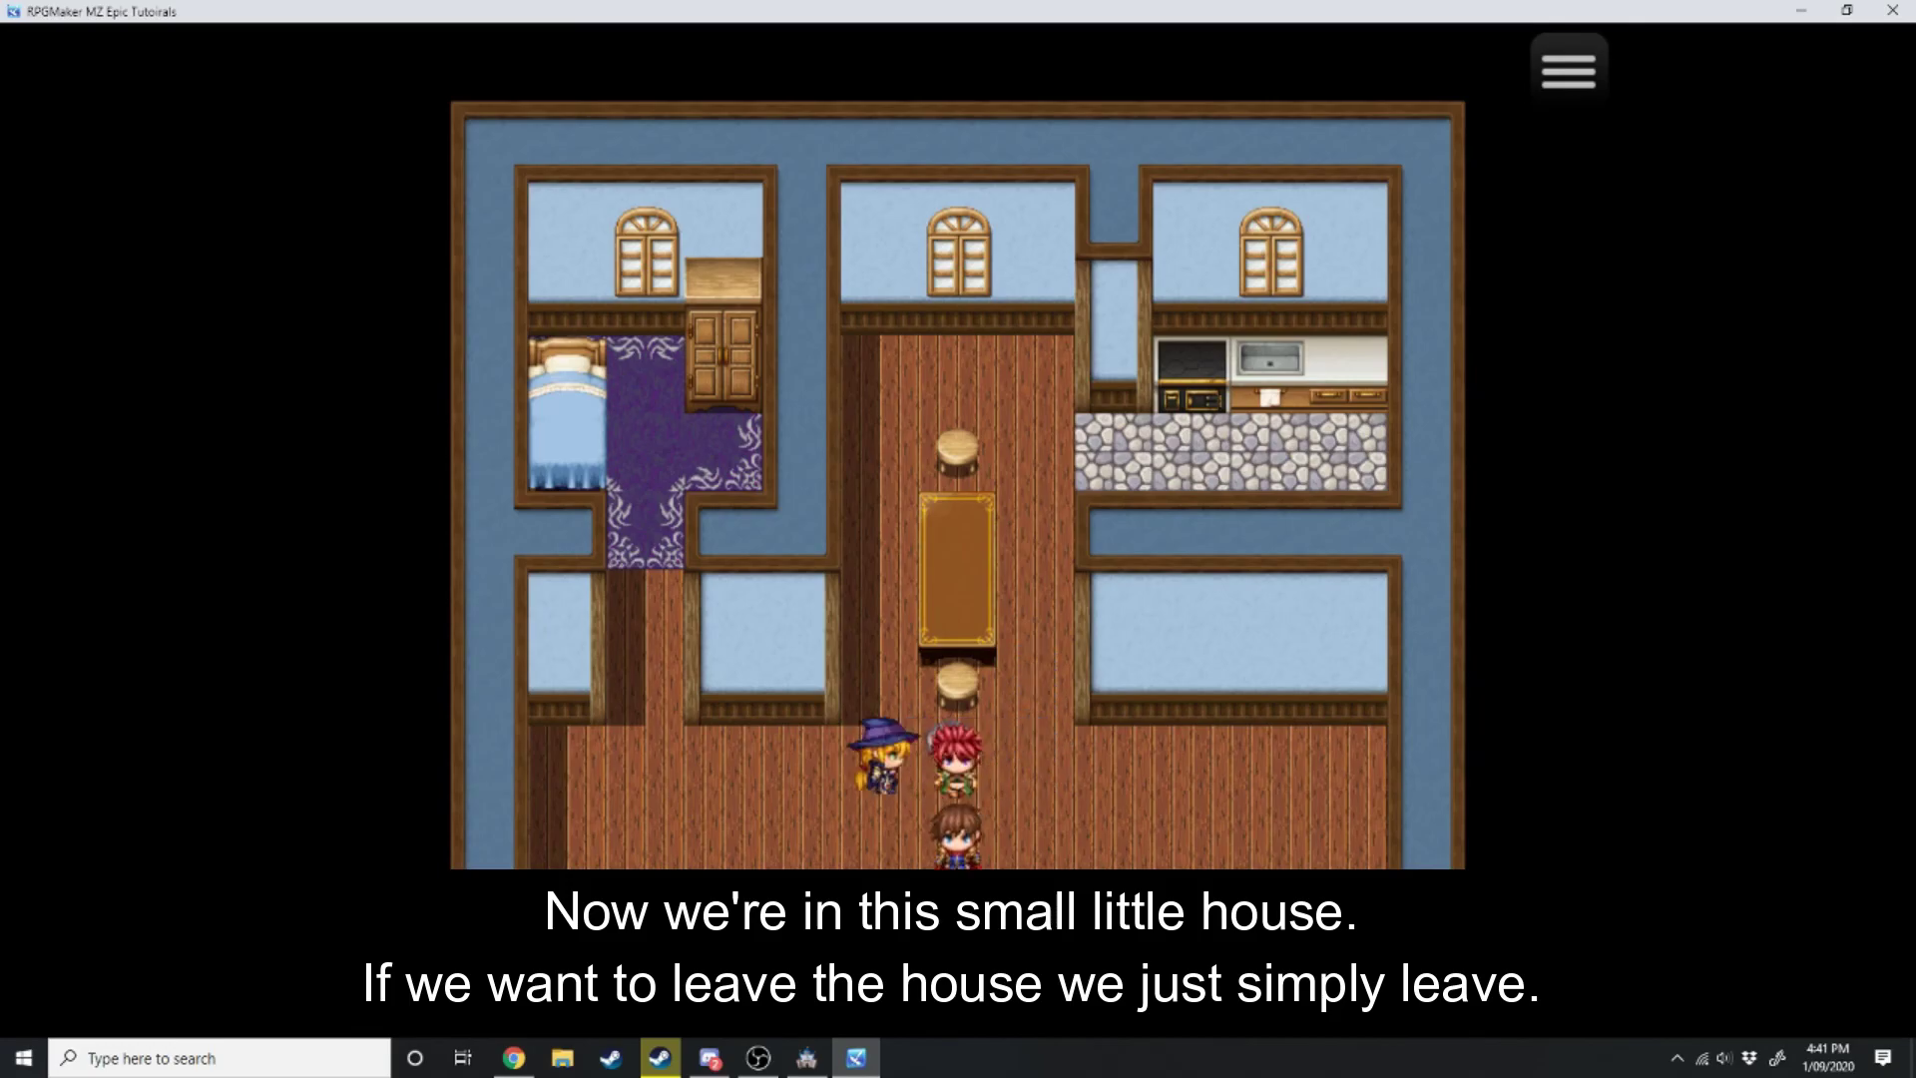
key(Down)
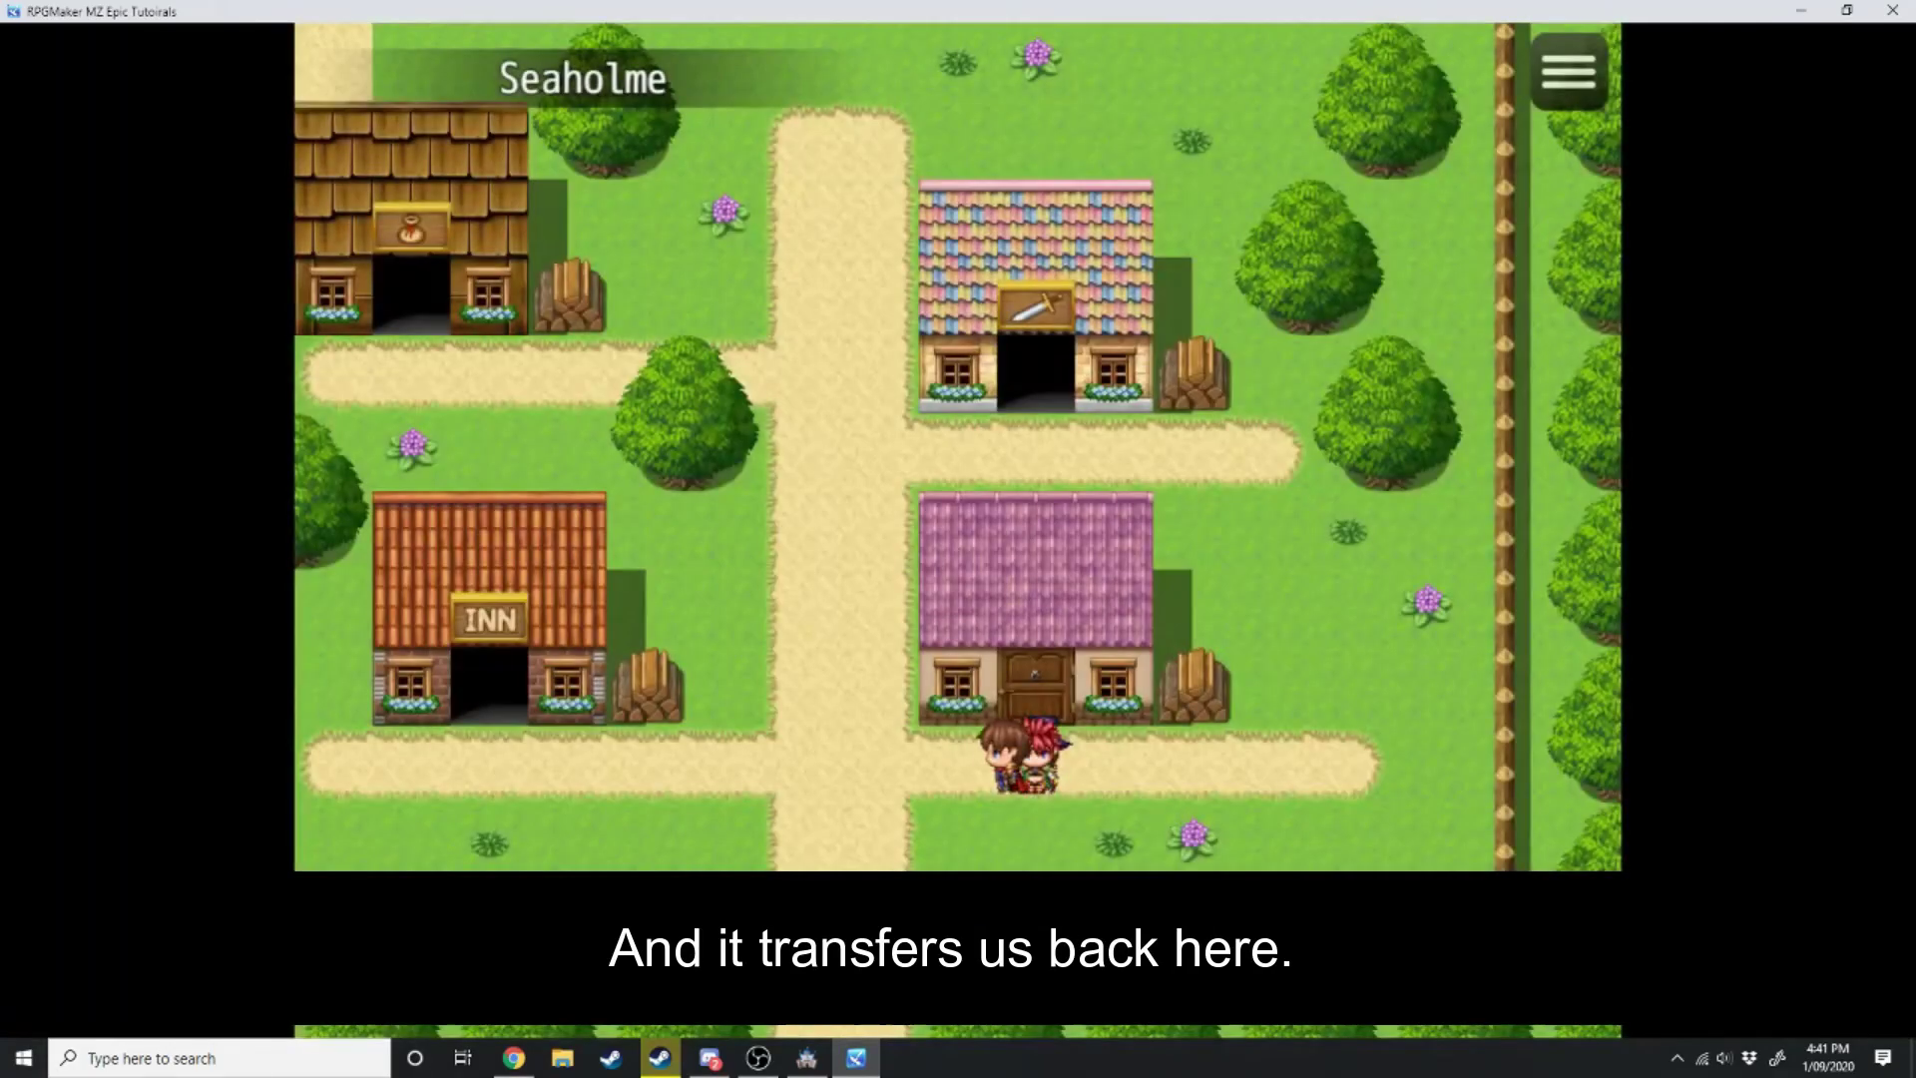